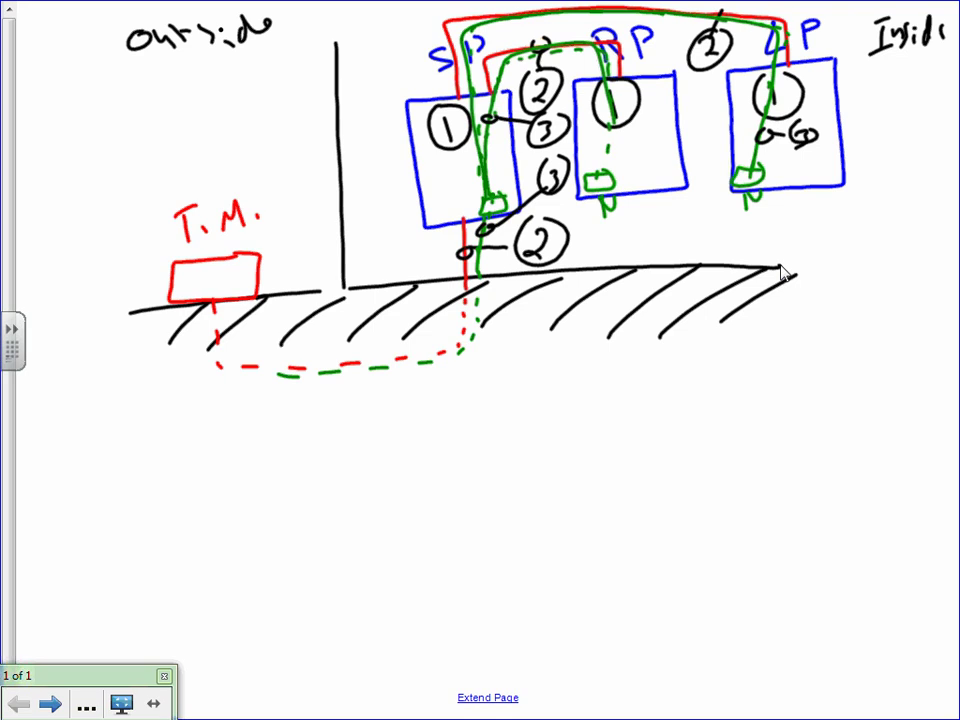
Switch from the whiteboard drawing to the Commercial Load Calc workbook in Excel and format headings SP through LP-N as bold red
{"action": "key", "text": "Escape"}
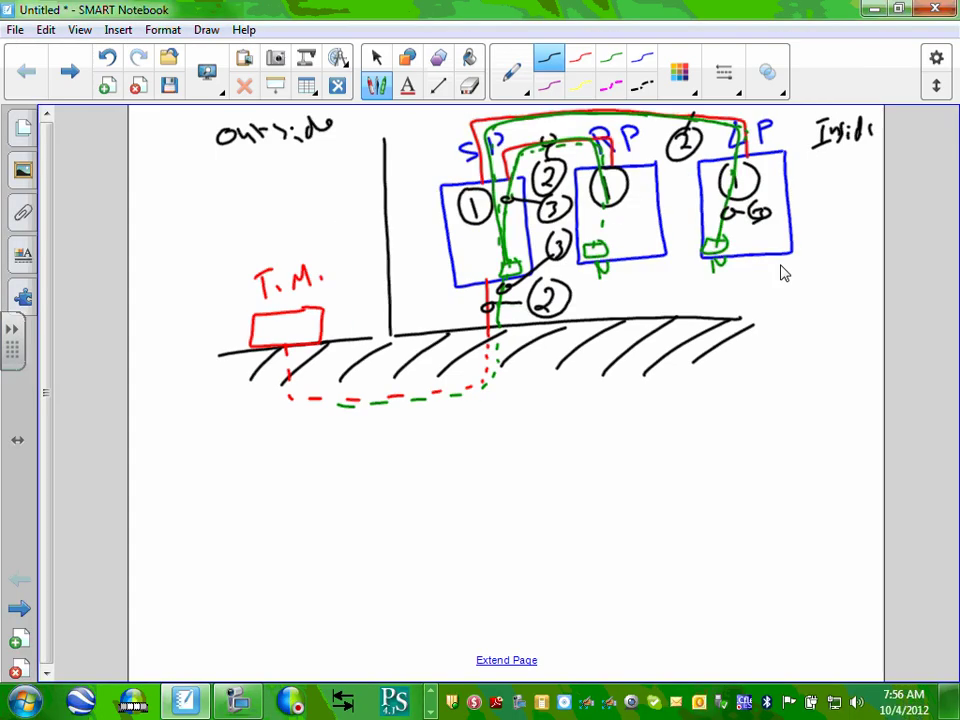
{"action": "left_click", "coordinate": [875, 9]}
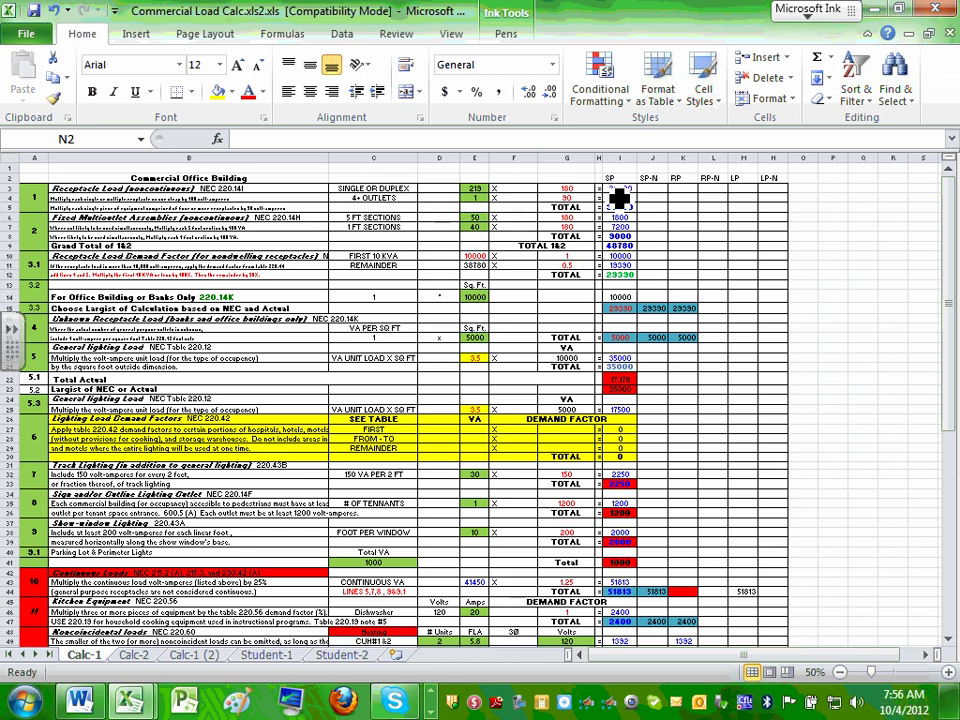
{"action": "left_click_drag", "start_coordinate": [618, 178], "coordinate": [772, 180]}
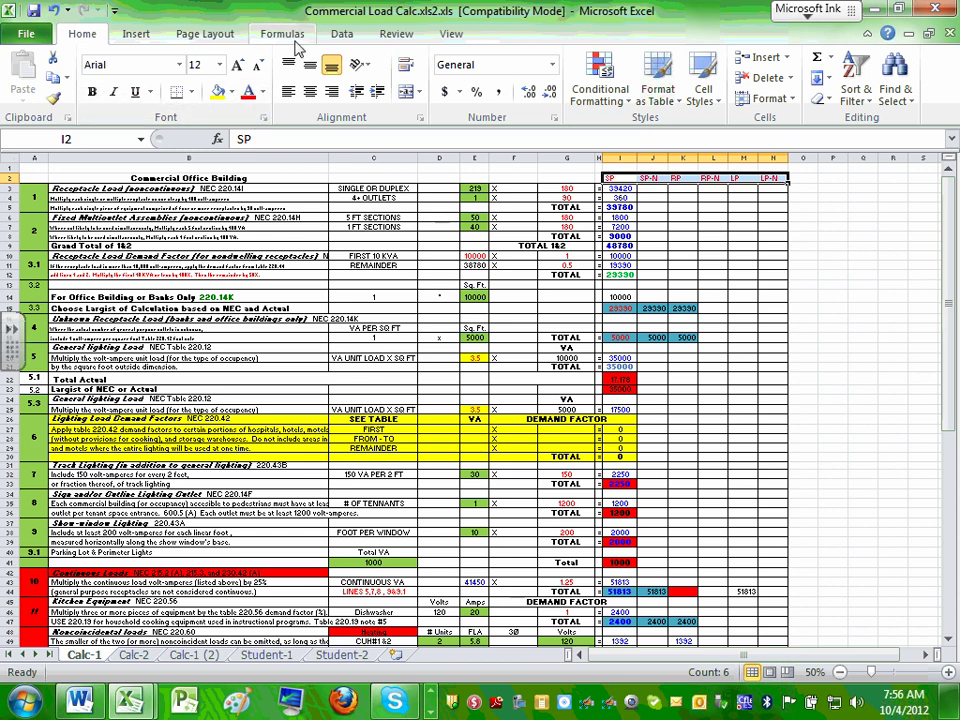
{"action": "left_click", "coordinate": [91, 91]}
{"action": "left_click", "coordinate": [862, 265]}
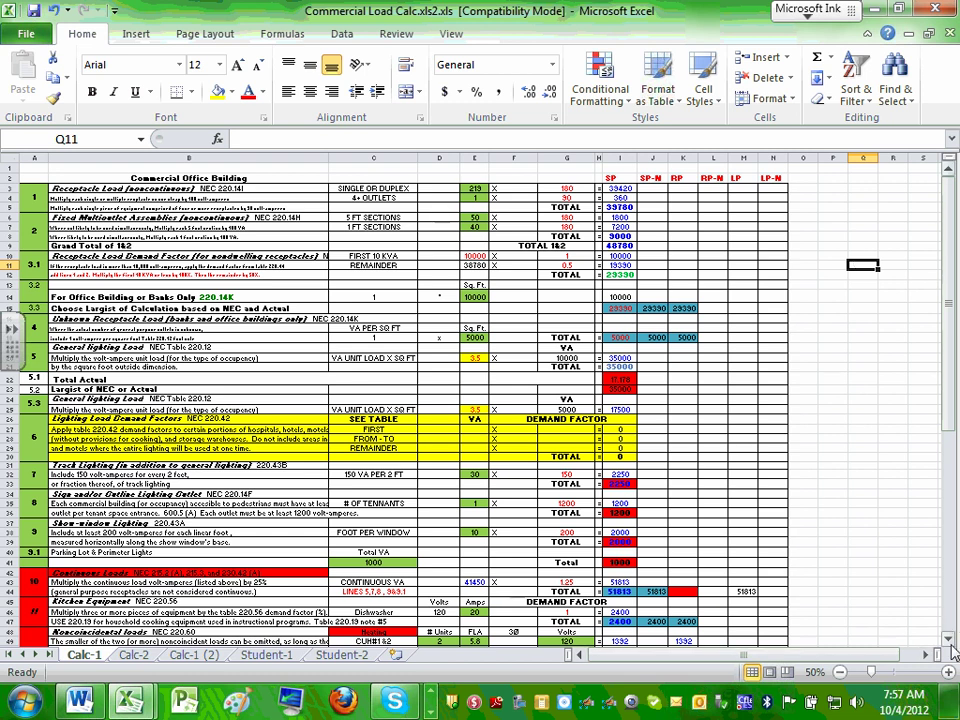
Examine the Receptacle Load (noncontinuous) section's description and its single or duplex and 4+ outlets entries on the Calc-1 sheet
{"action": "left_click", "coordinate": [948, 678]}
{"action": "left_click", "coordinate": [948, 678]}
{"action": "left_click", "coordinate": [948, 678]}
{"action": "left_click", "coordinate": [948, 678]}
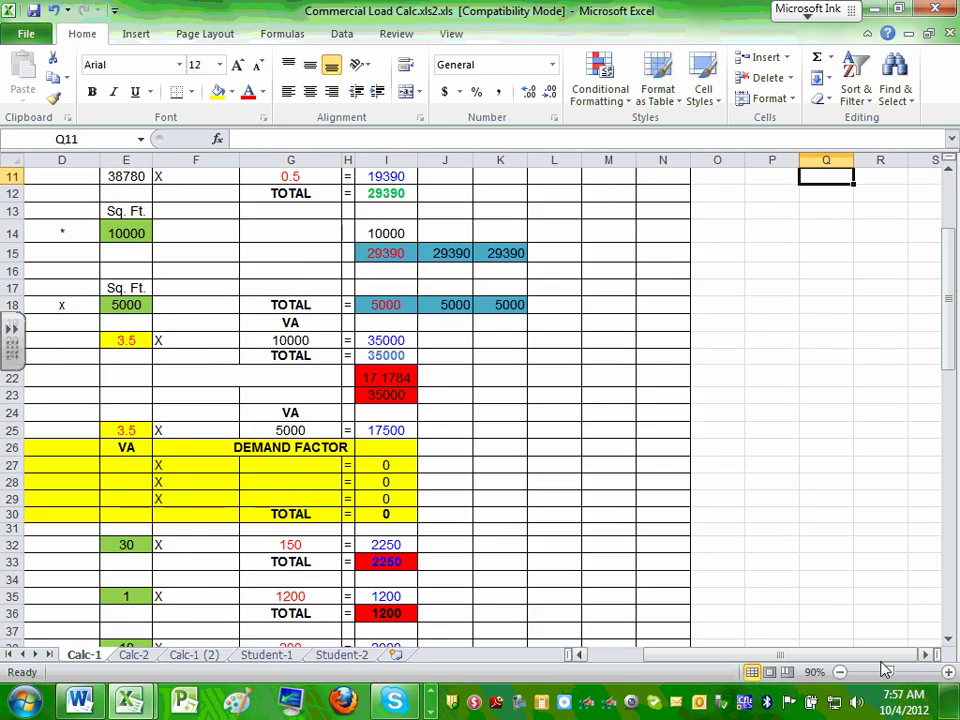
{"action": "scroll", "coordinate": [480, 400], "scroll_direction": "left", "scroll_amount": 2}
{"action": "scroll", "coordinate": [316, 228], "scroll_direction": "up", "scroll_amount": 3}
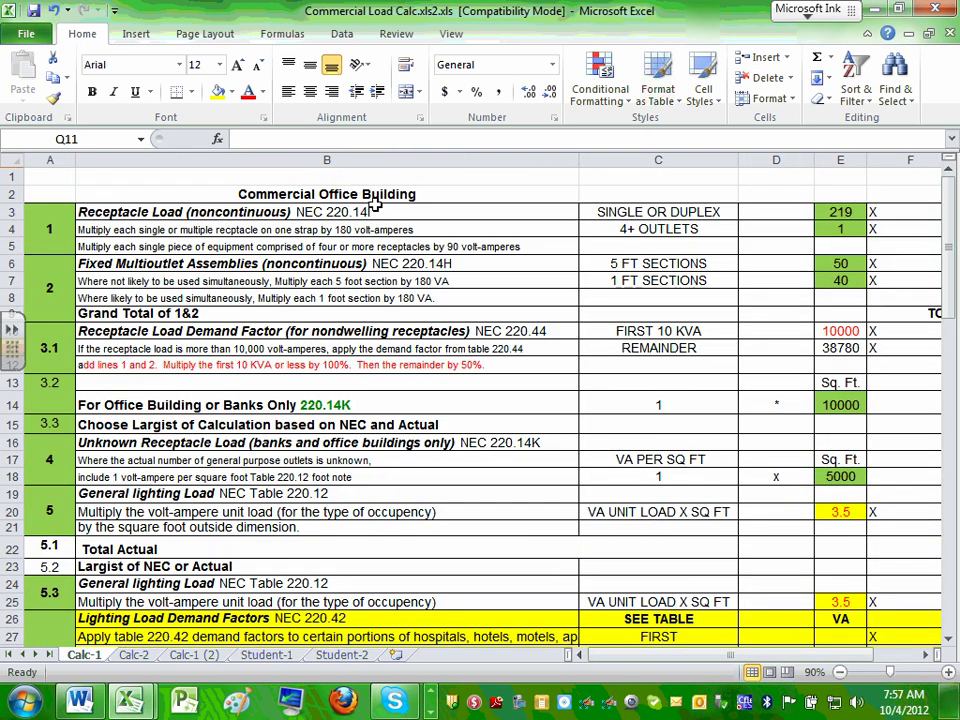
{"action": "left_click", "coordinate": [955, 700]}
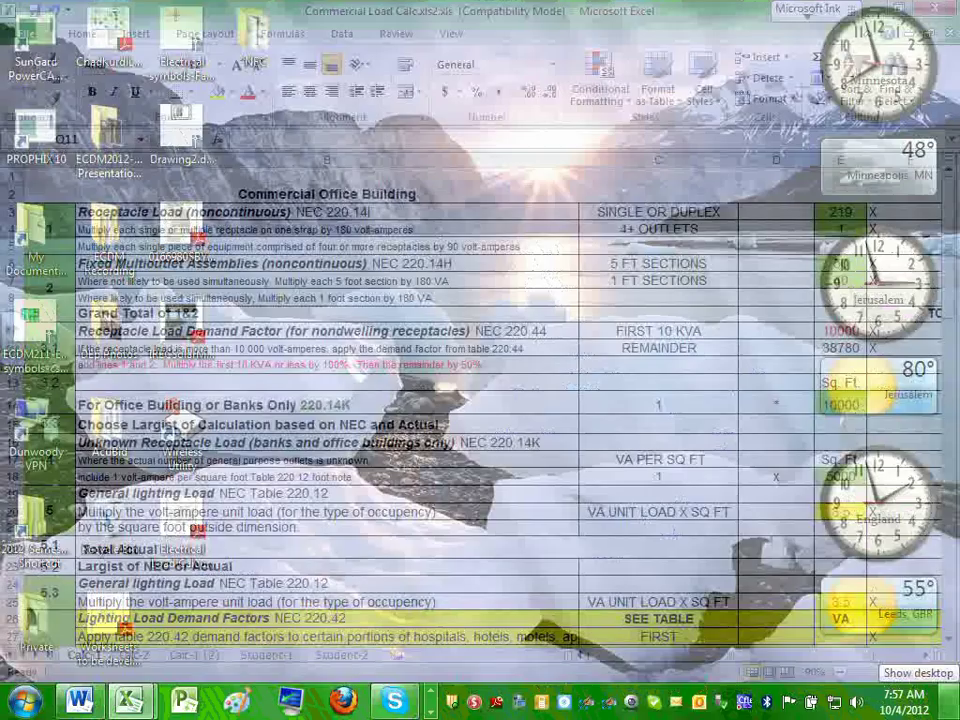
{"action": "left_click", "coordinate": [955, 700]}
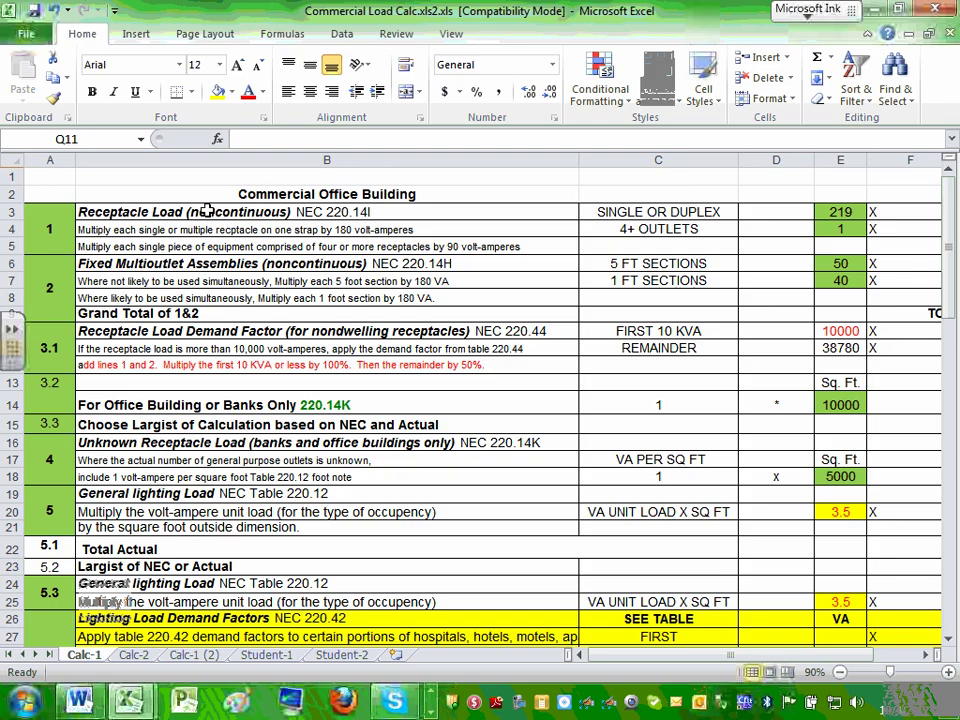
{"action": "left_click", "coordinate": [137, 212]}
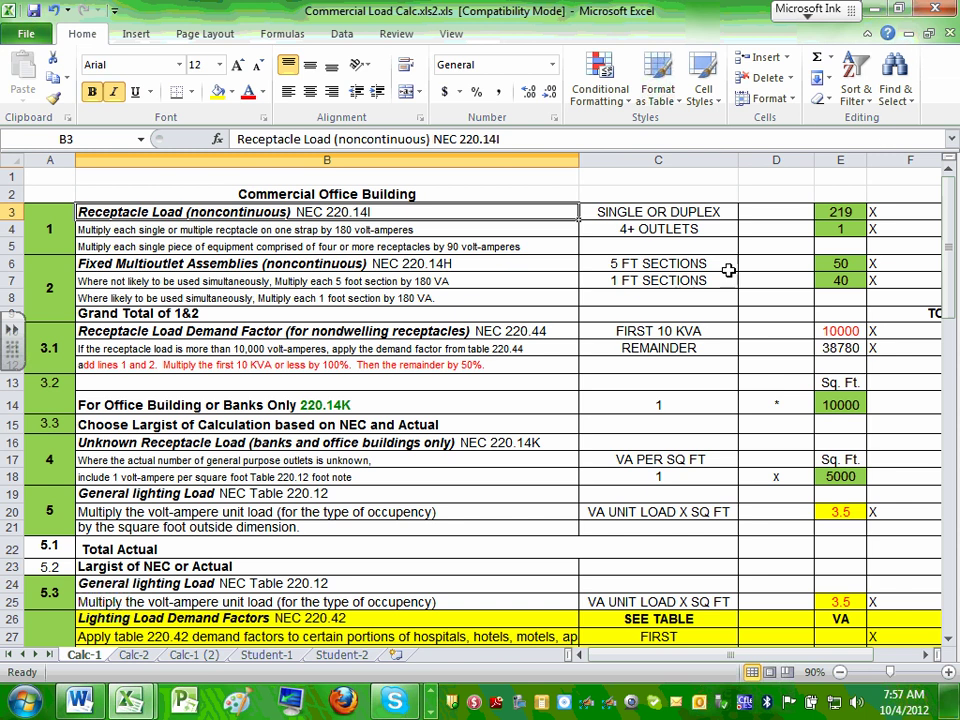
{"action": "left_click", "coordinate": [648, 230]}
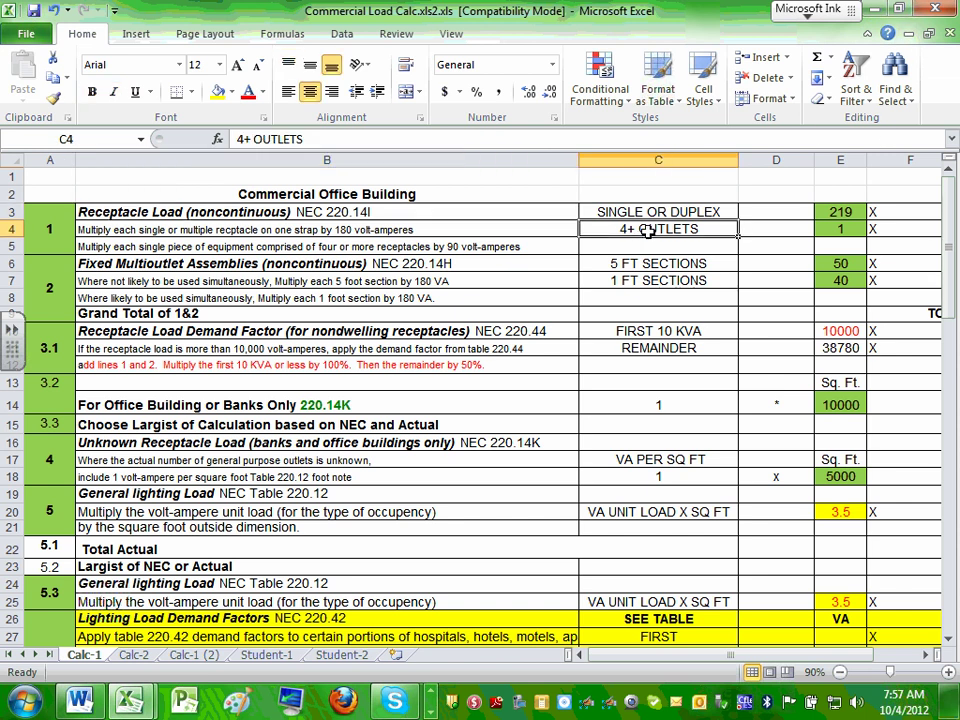
{"action": "left_click", "coordinate": [666, 212]}
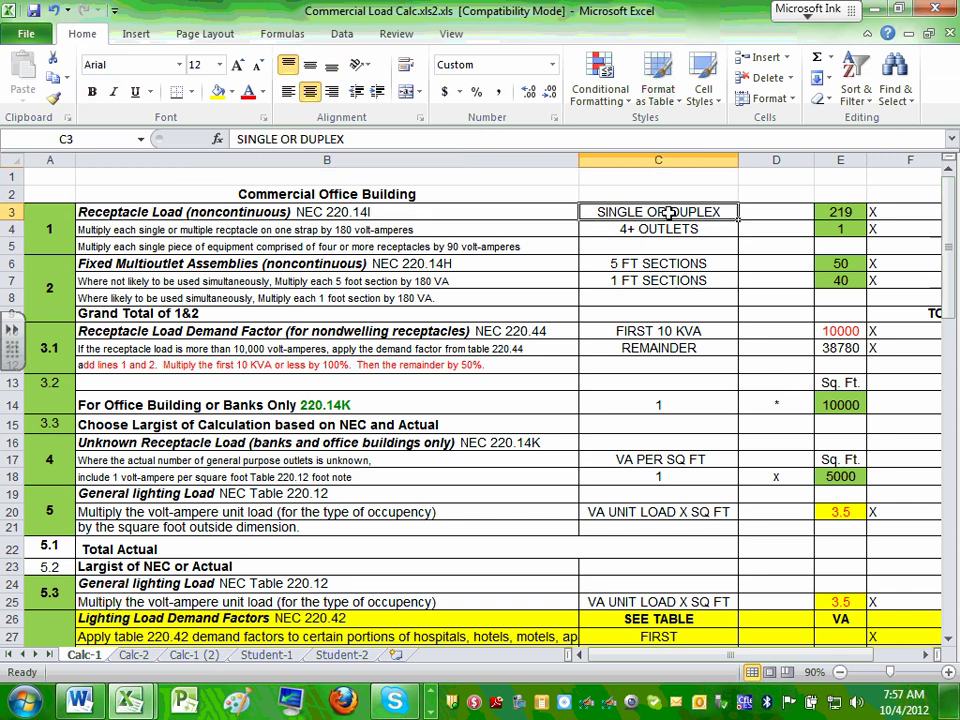
Review the quantities and volt-ampere multipliers for the single or duplex and 4+ outlets rows
{"action": "left_click", "coordinate": [926, 655]}
{"action": "left_click", "coordinate": [926, 655]}
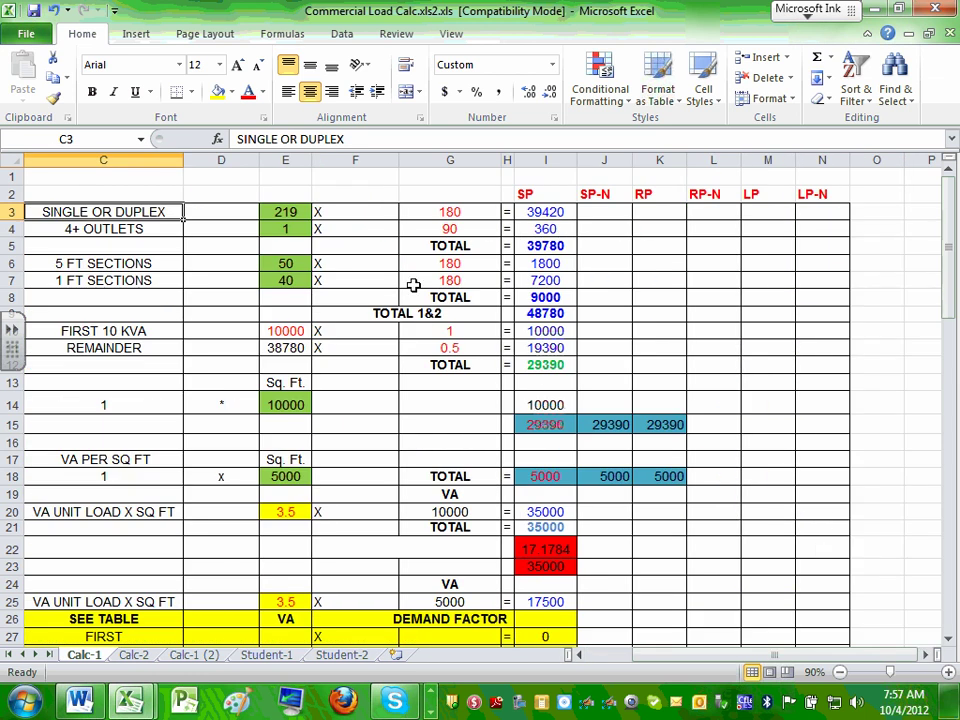
{"action": "left_click", "coordinate": [452, 210]}
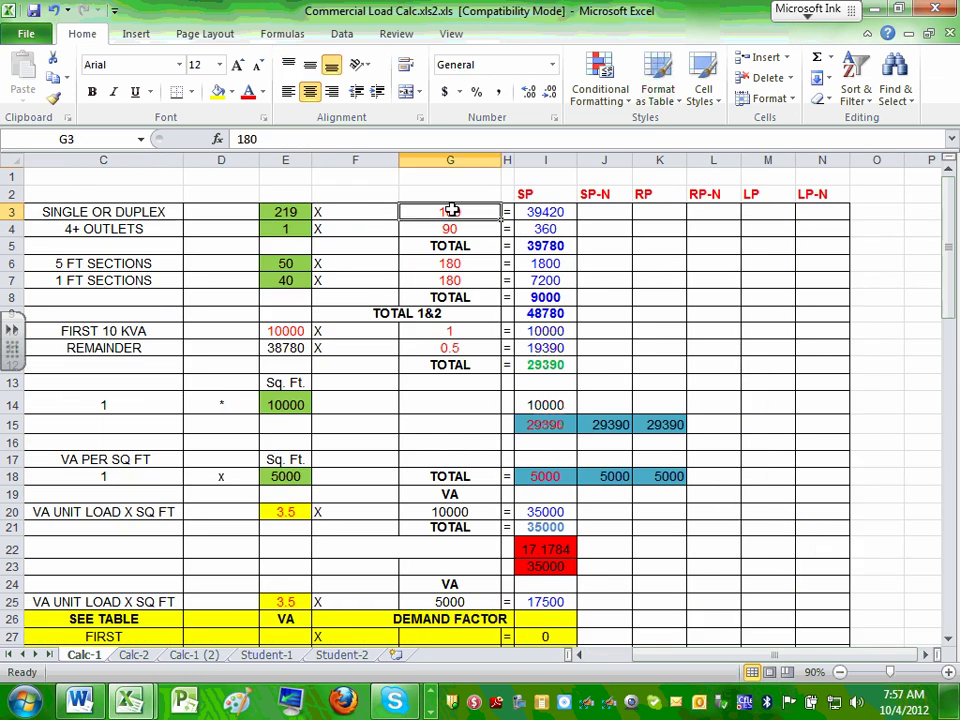
{"action": "left_click", "coordinate": [287, 210]}
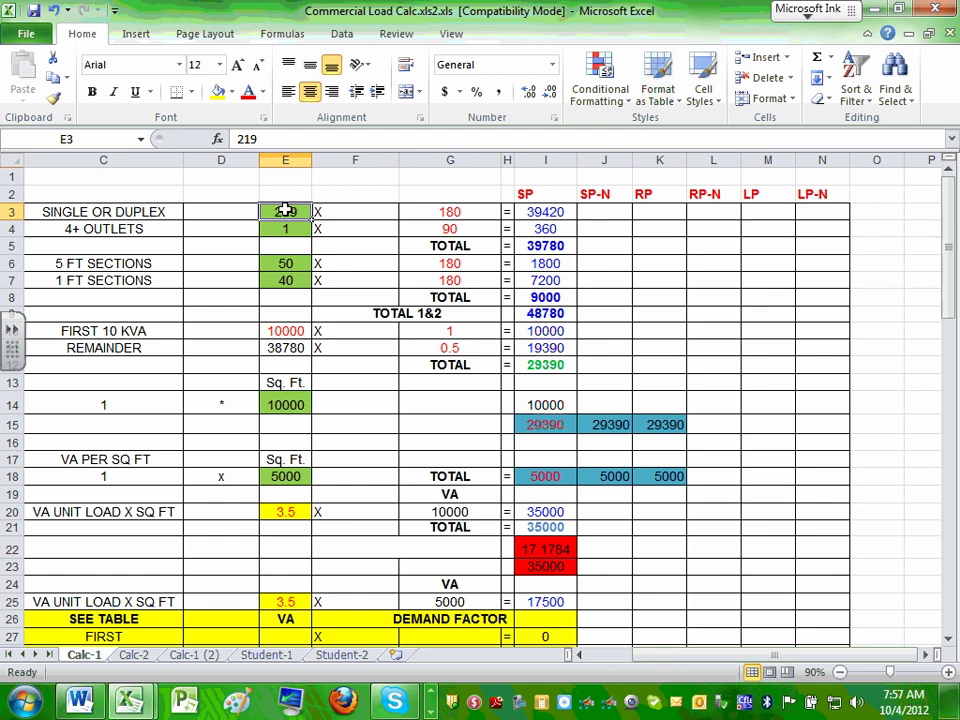
{"action": "left_click", "coordinate": [469, 212]}
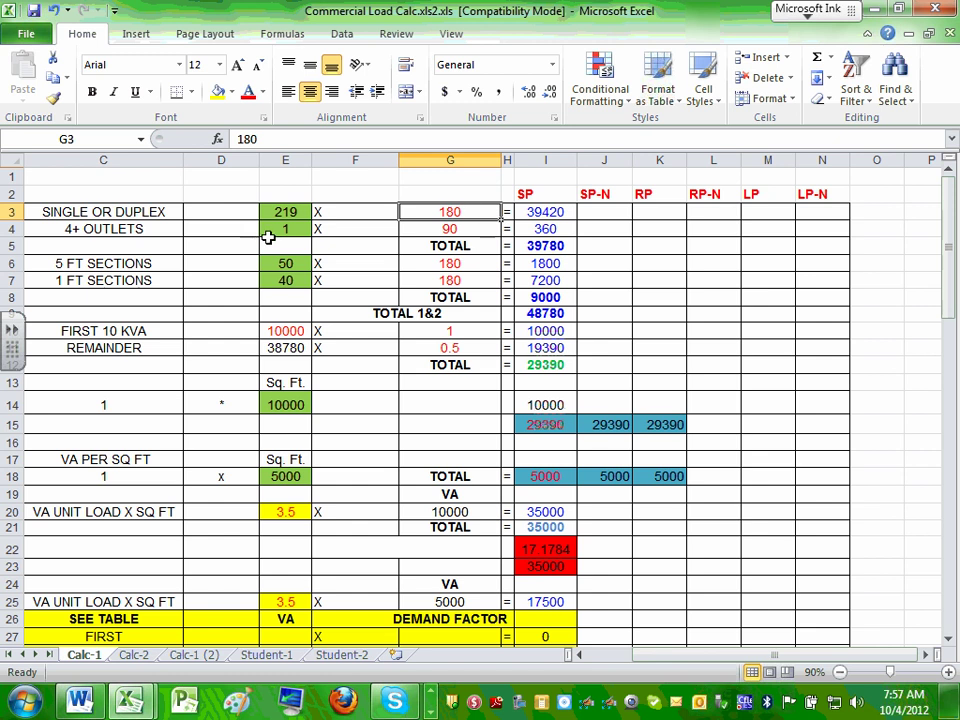
{"action": "left_click", "coordinate": [288, 228]}
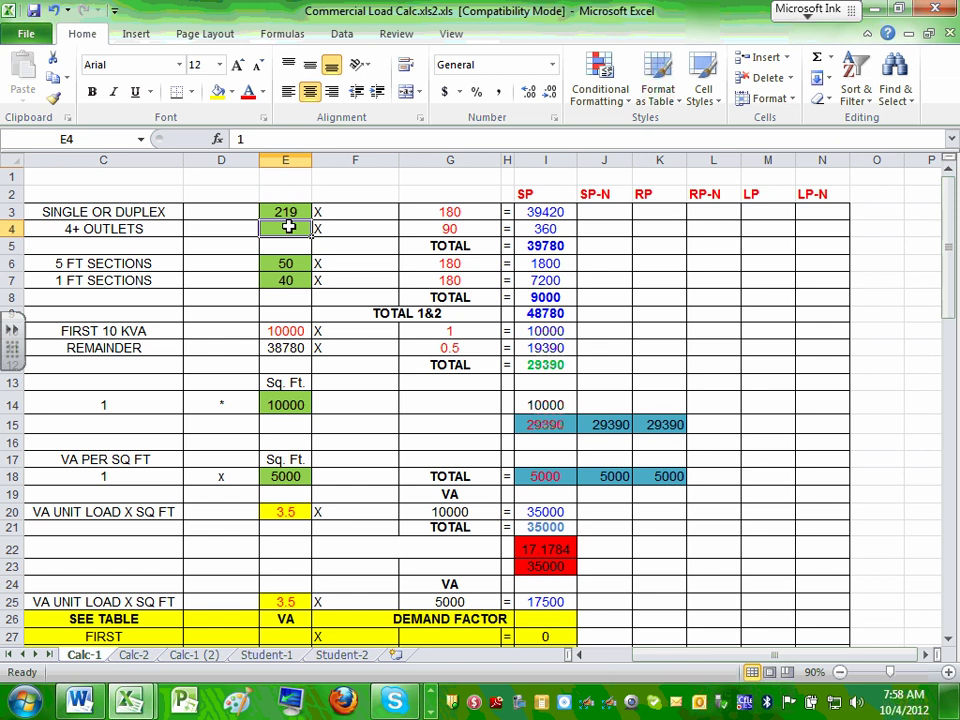
{"action": "left_click", "coordinate": [456, 226]}
{"action": "left_click", "coordinate": [285, 226]}
{"action": "left_click", "coordinate": [472, 231]}
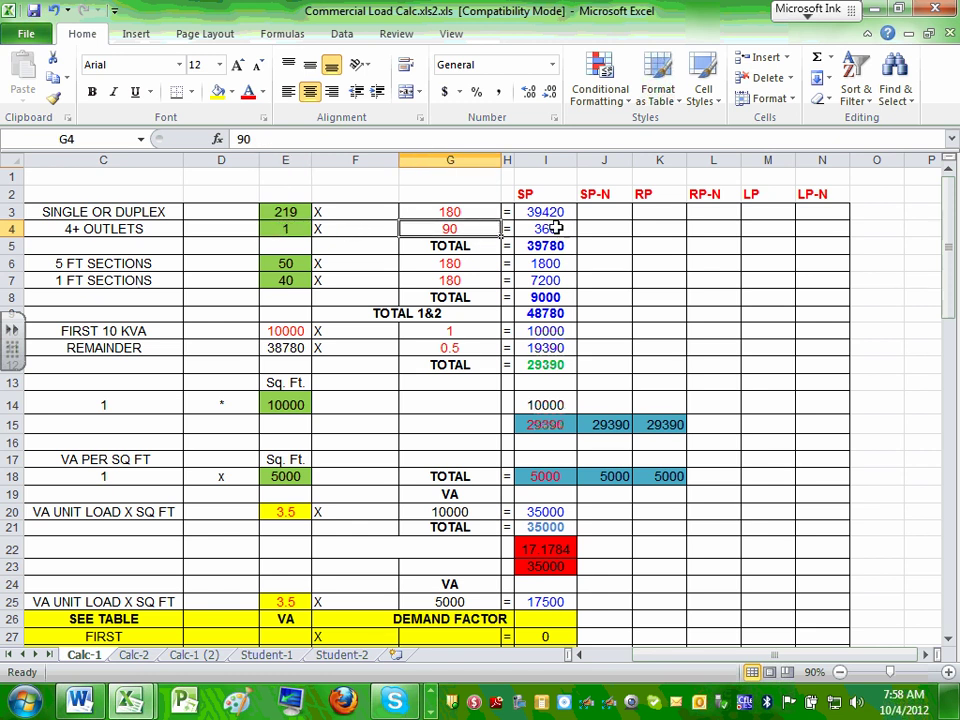
Inspect the SP formula for the 4+ outlets row, focusing on its final multiplier
{"action": "left_click", "coordinate": [556, 229]}
{"action": "left_click_drag", "start_coordinate": [296, 138], "coordinate": [286, 138]}
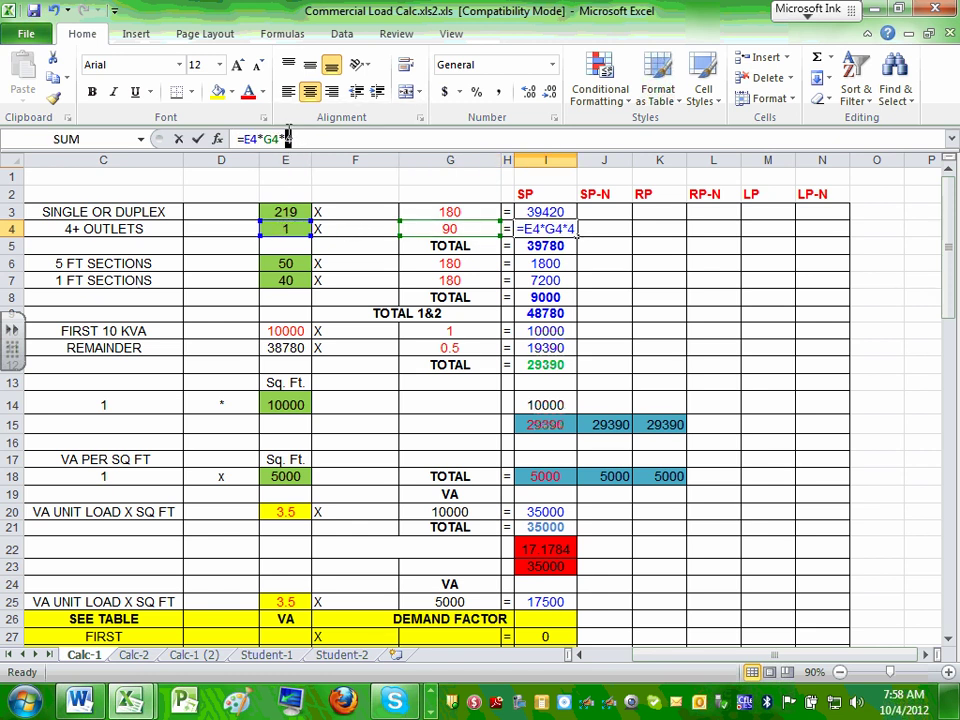
{"action": "left_click", "coordinate": [955, 702]}
{"action": "left_click", "coordinate": [955, 702]}
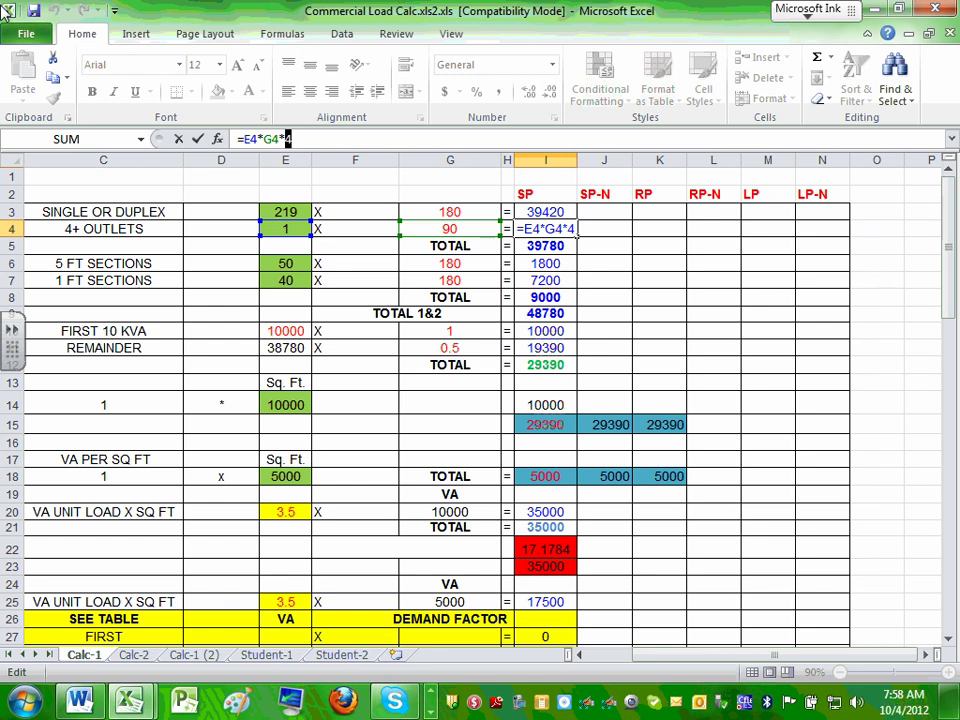
{"action": "key", "text": "ctrl+Return"}
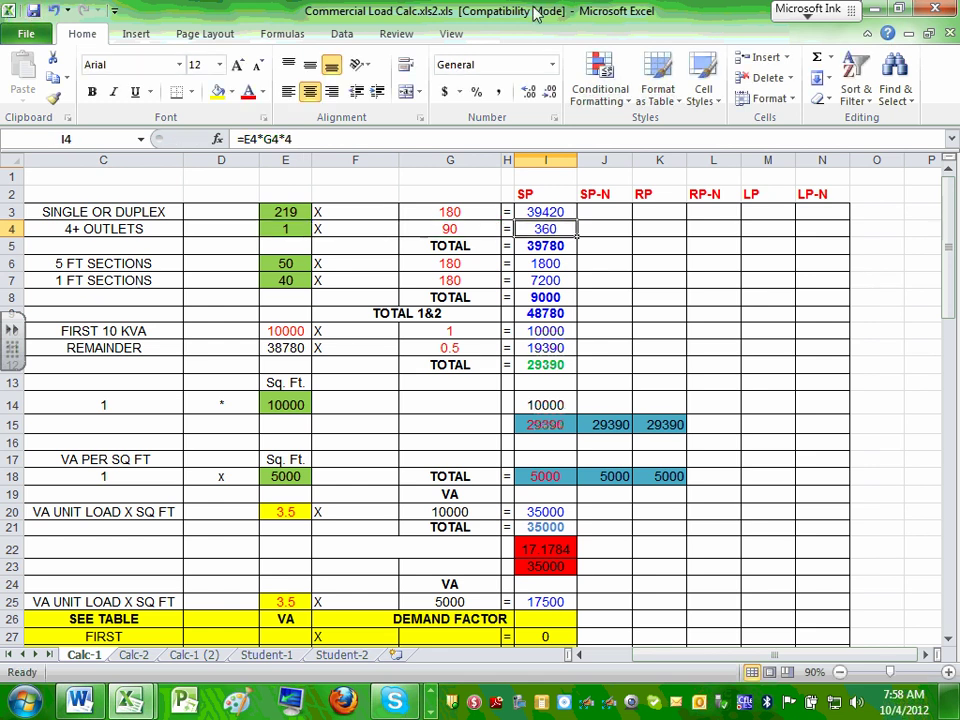
Check the SP formula for the single or duplex row against its inputs, then review the receptacle load total
{"action": "left_click", "coordinate": [290, 211]}
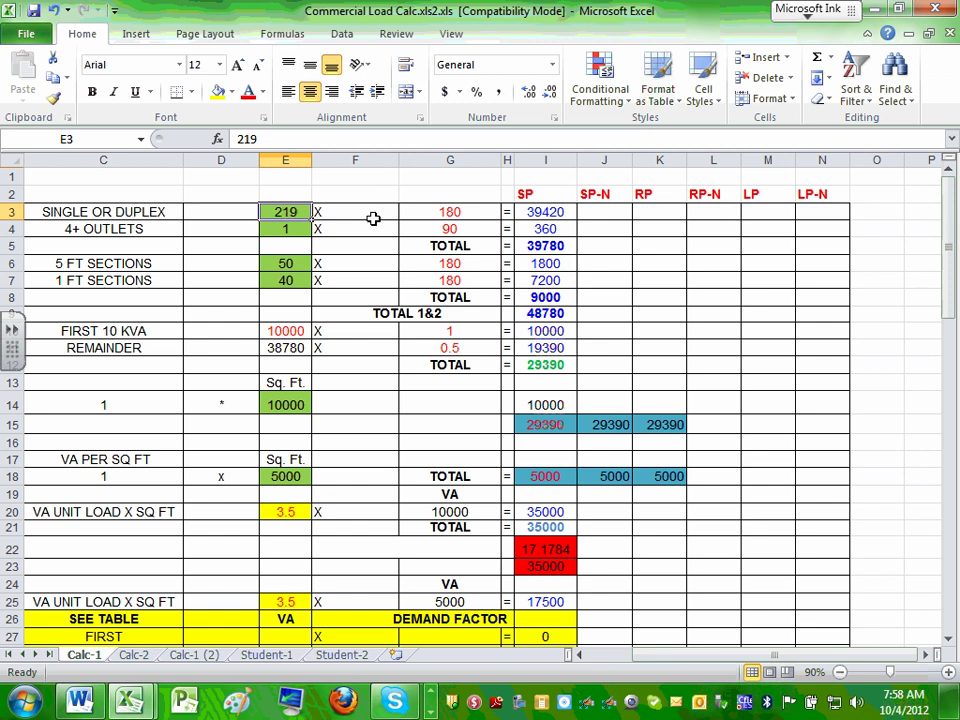
{"action": "left_click", "coordinate": [446, 214]}
{"action": "left_click", "coordinate": [543, 211]}
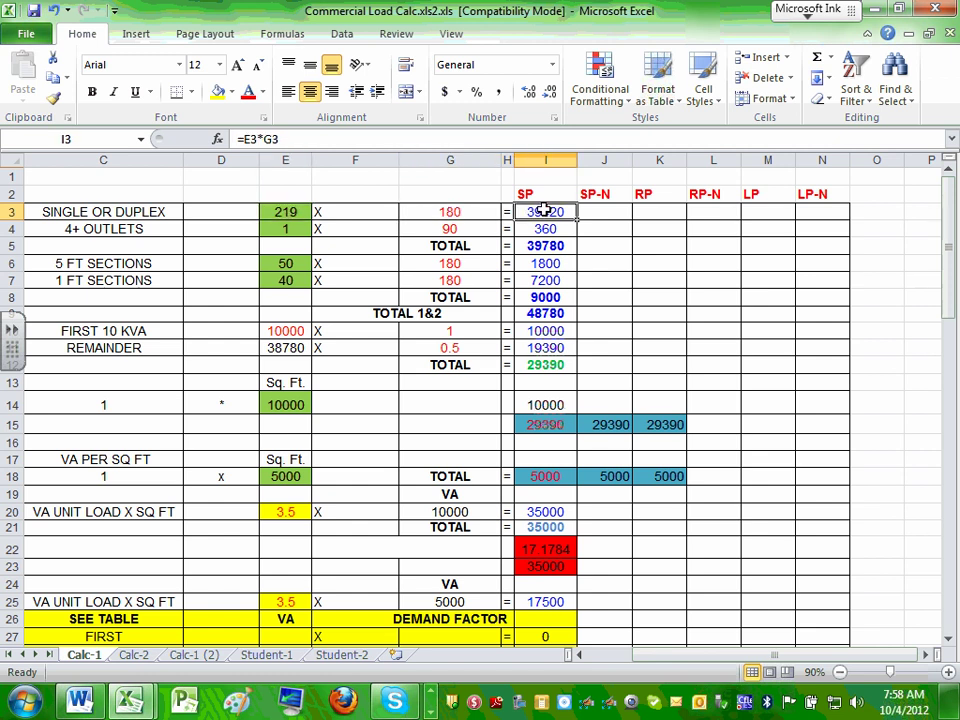
{"action": "double_click", "coordinate": [543, 211]}
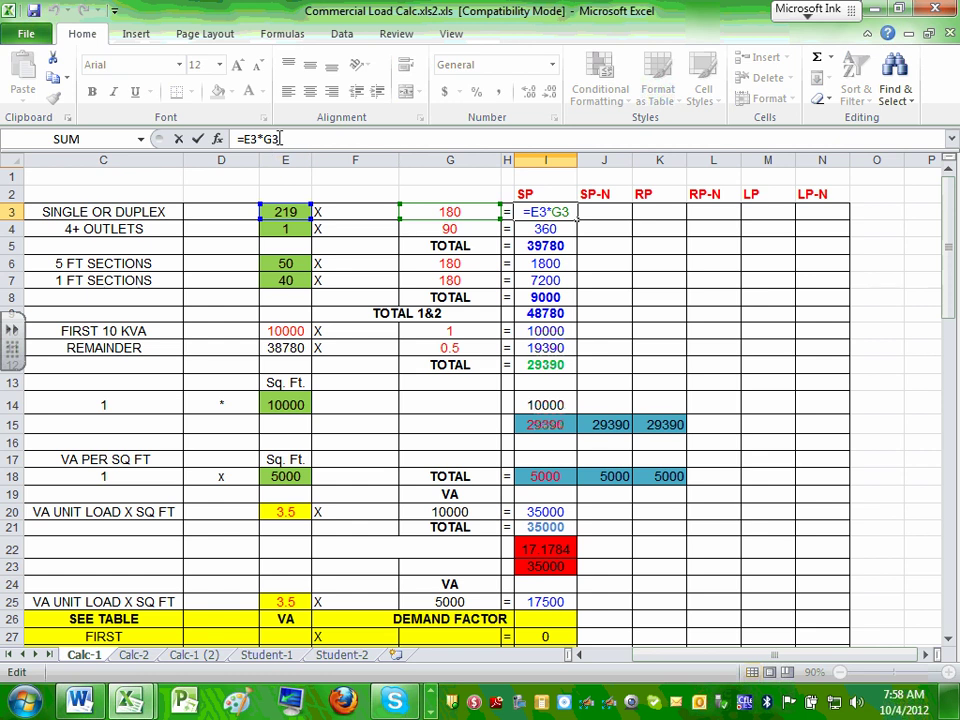
{"action": "key", "text": "ctrl+Return"}
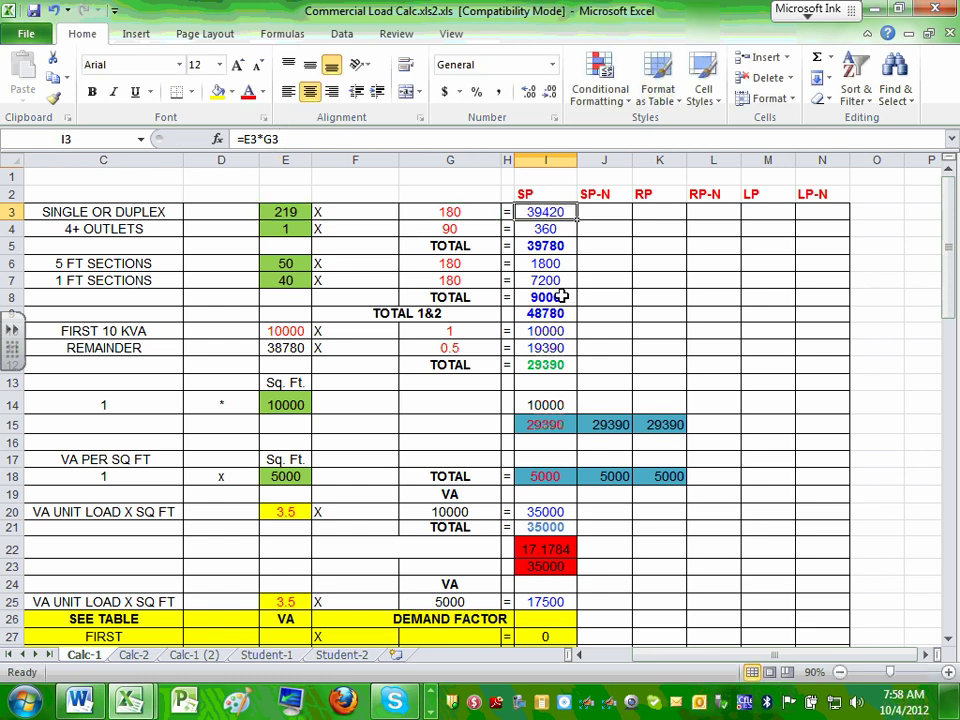
{"action": "left_click", "coordinate": [549, 229]}
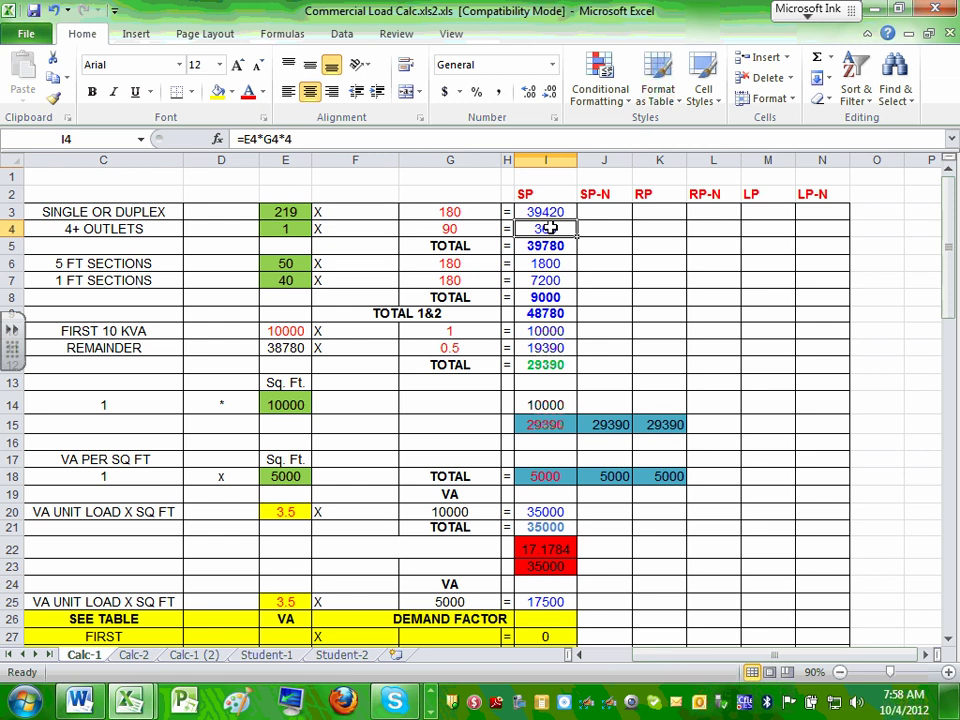
{"action": "left_click", "coordinate": [549, 245]}
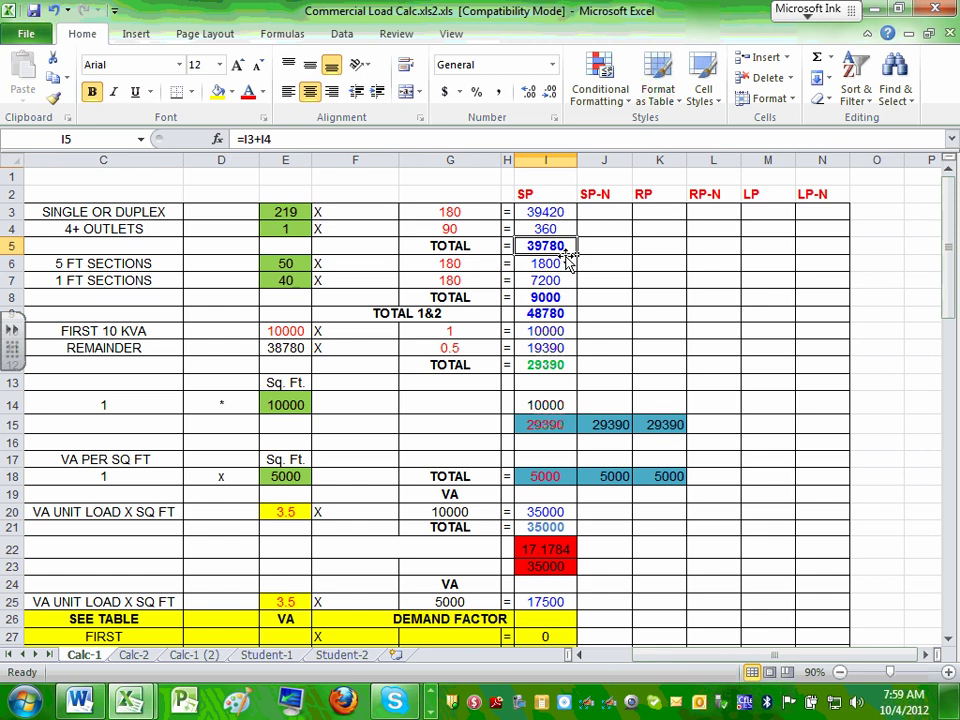
Read the Fixed Multioutlet Assemblies (noncontinuous) section and its rules for 5-foot and 1-foot sections
{"action": "left_click_drag", "start_coordinate": [735, 655], "coordinate": [695, 655]}
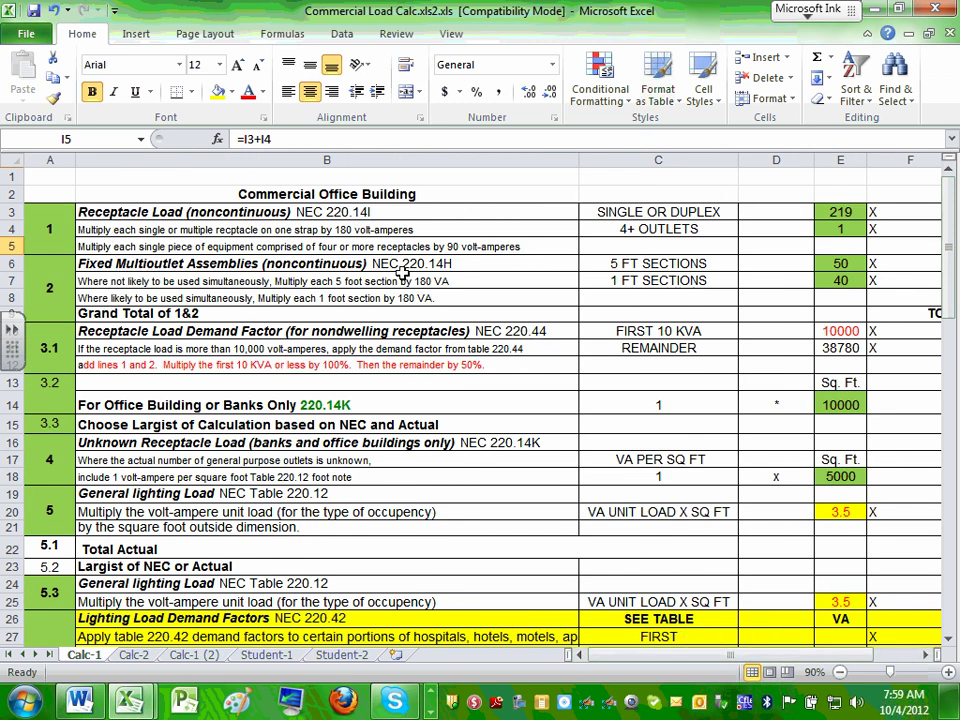
{"action": "left_click", "coordinate": [332, 267]}
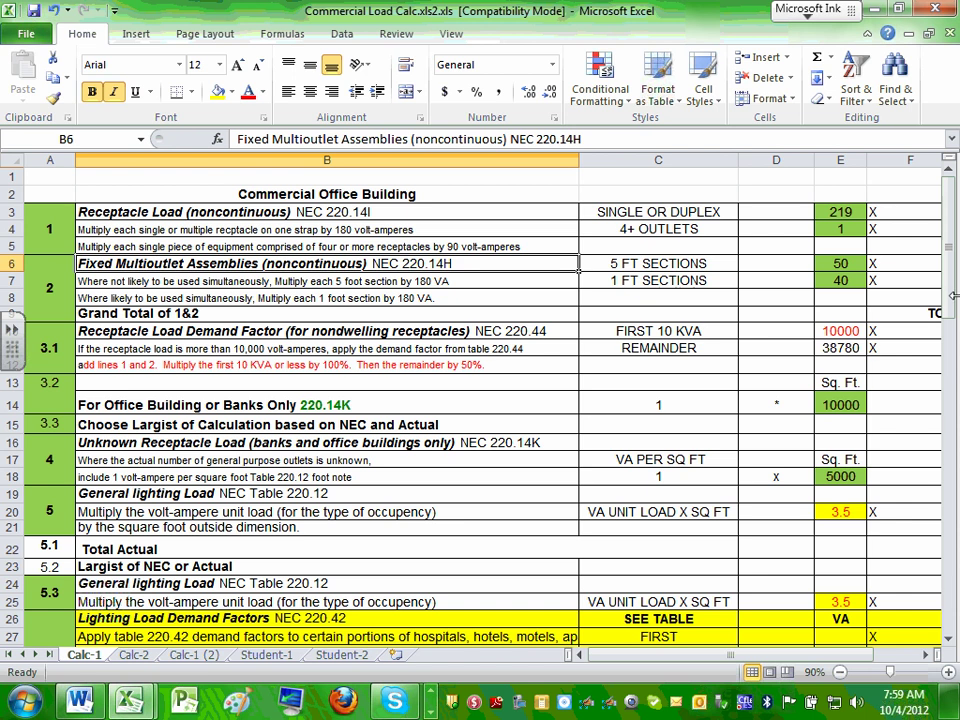
{"action": "scroll", "coordinate": [600, 232], "scroll_direction": "up", "scroll_amount": 2}
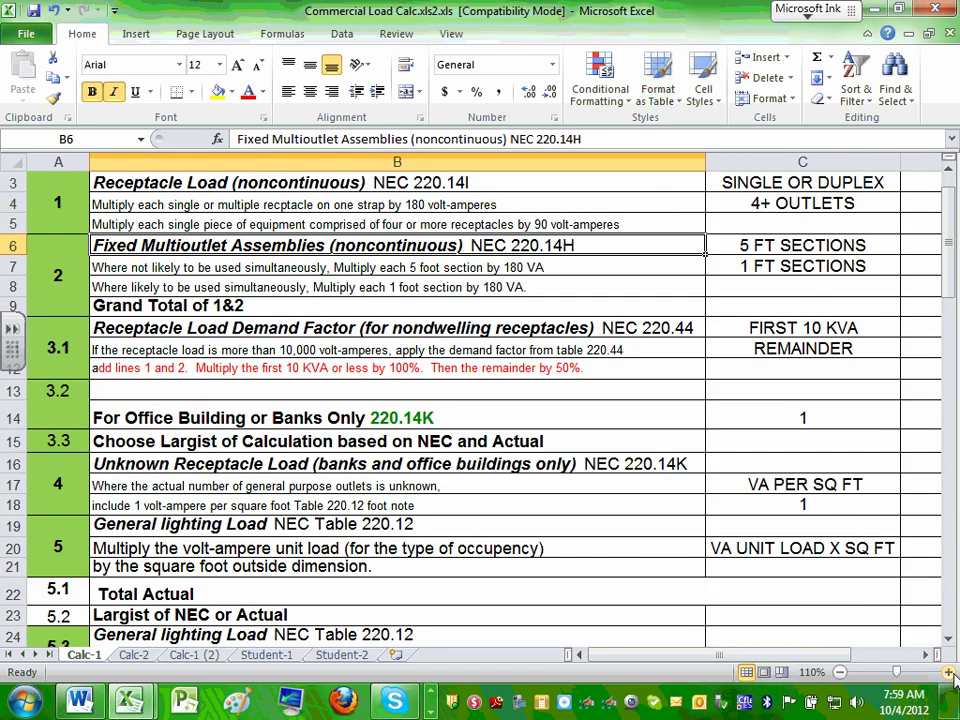
{"action": "scroll", "coordinate": [600, 232], "scroll_direction": "up", "scroll_amount": 1}
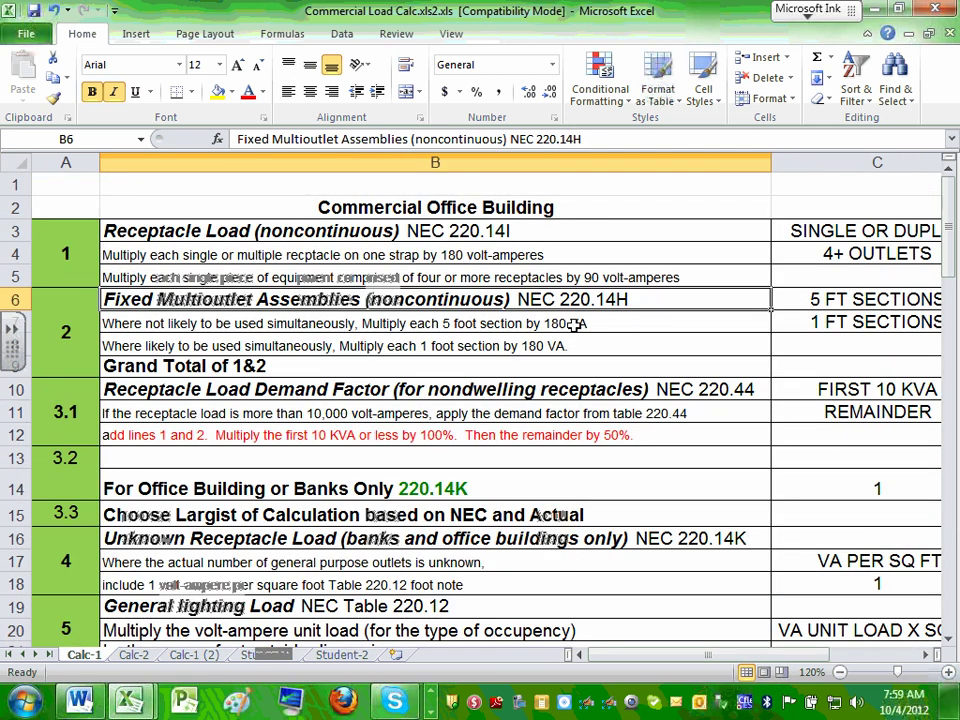
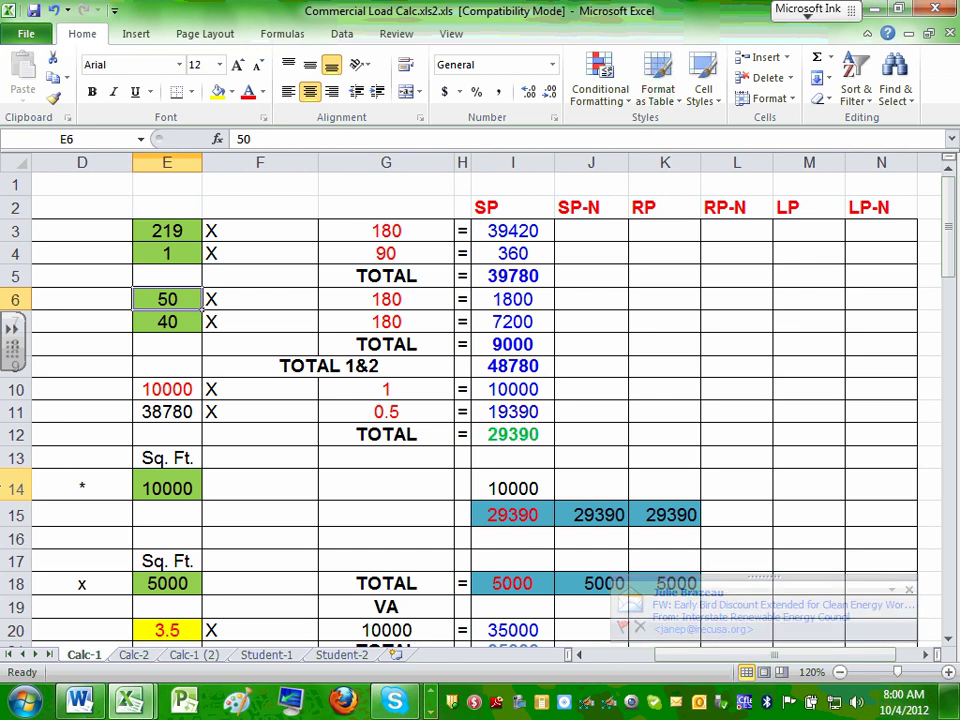
Close all open Outlook windows and select cell L12 in the Calc-1 sheet
{"action": "left_click", "coordinate": [431, 708]}
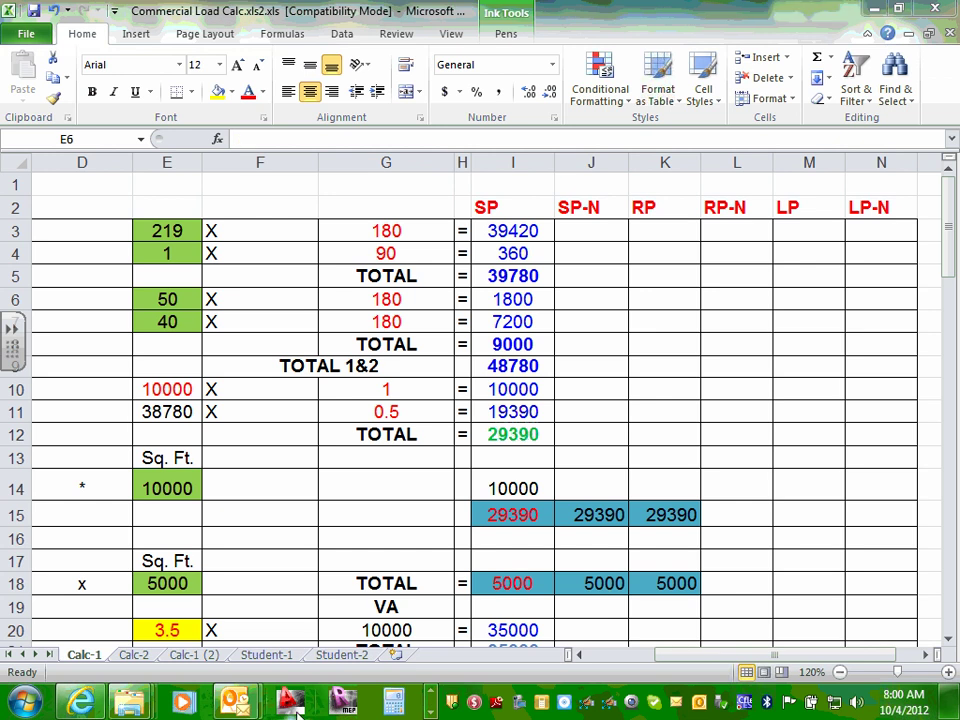
{"action": "right_click", "coordinate": [243, 708]}
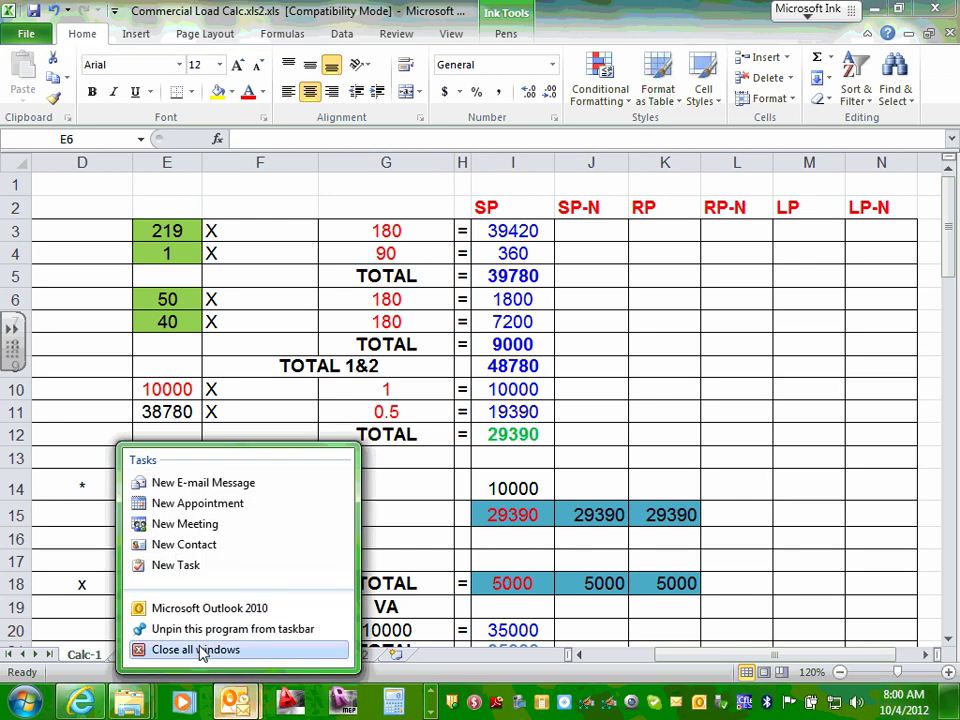
{"action": "left_click", "coordinate": [205, 647]}
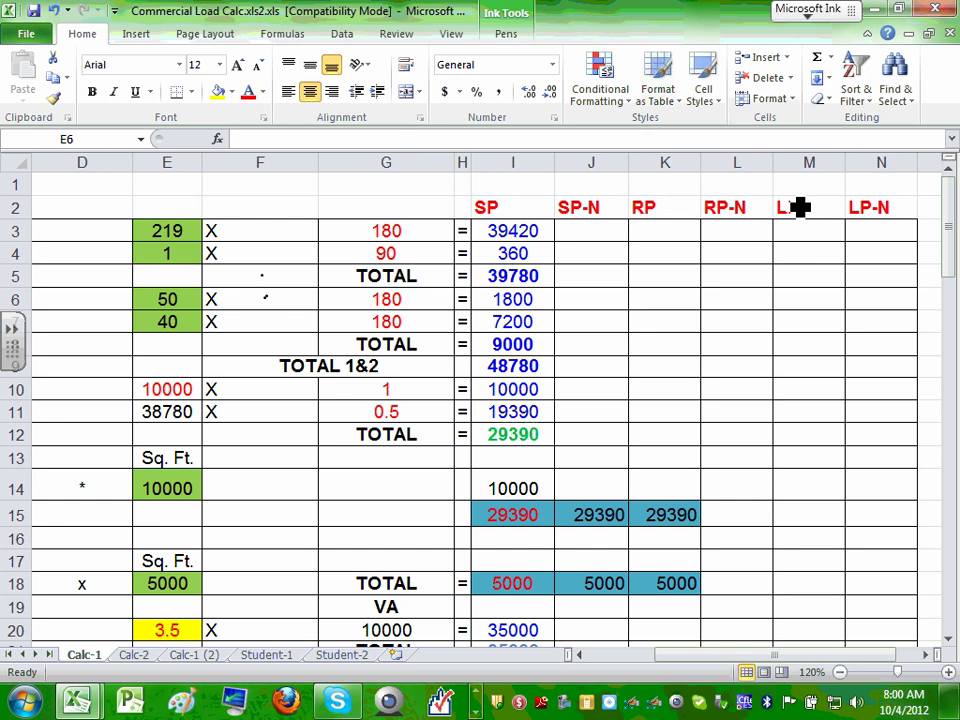
{"action": "left_click", "coordinate": [739, 435]}
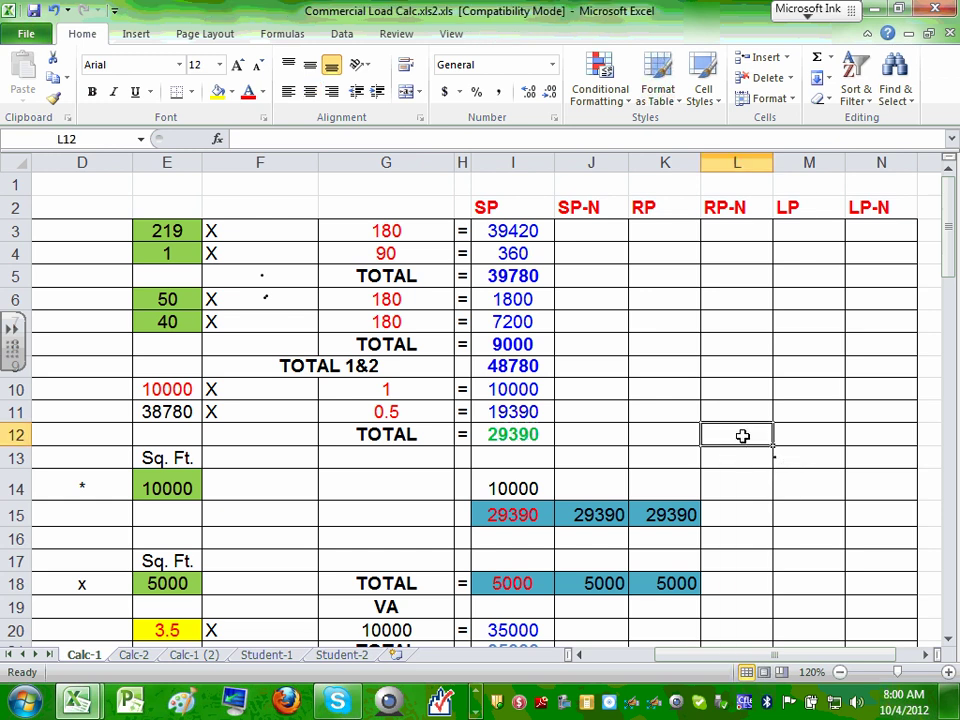
Inspect the SP formula for the 5 FT SECTIONS row against its inputs, focusing on its divisor, and leave it unedited
{"action": "left_click", "coordinate": [156, 301]}
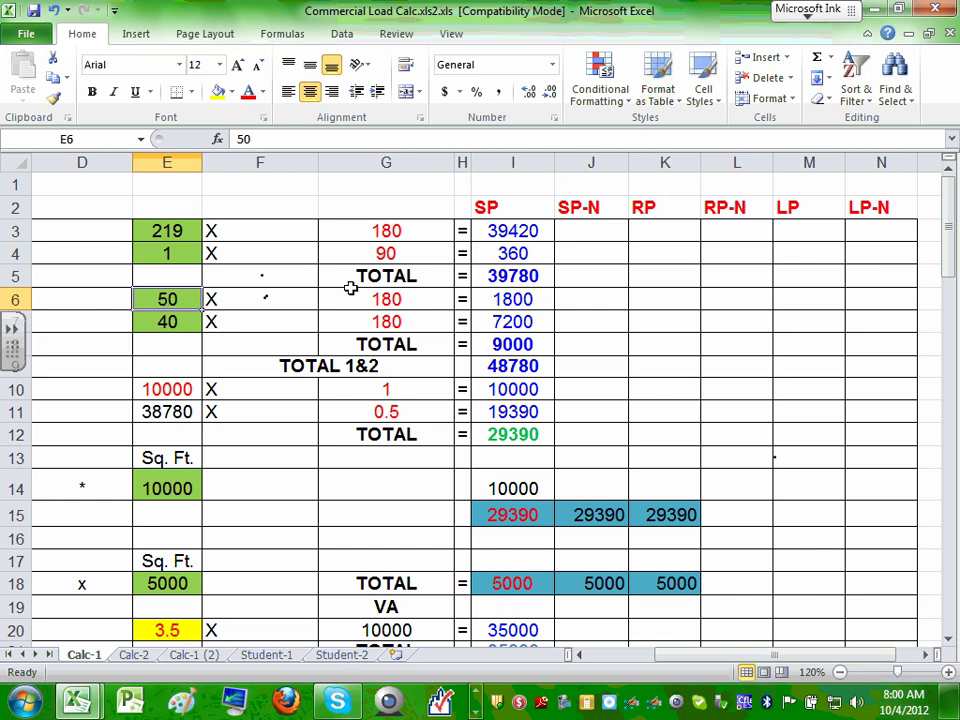
{"action": "left_click", "coordinate": [383, 296]}
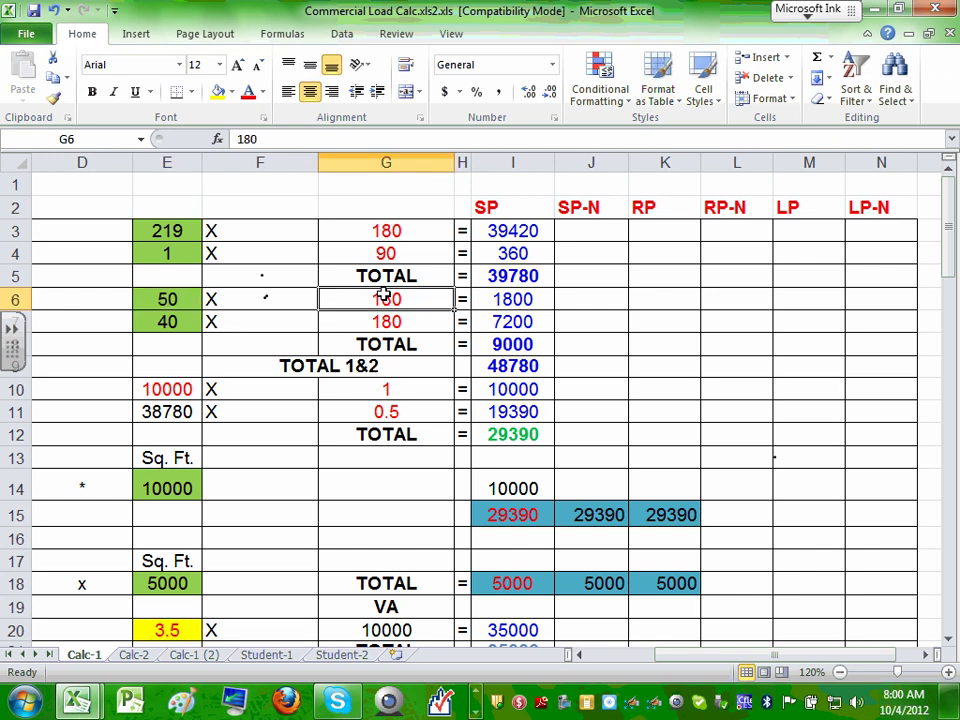
{"action": "left_click", "coordinate": [537, 298]}
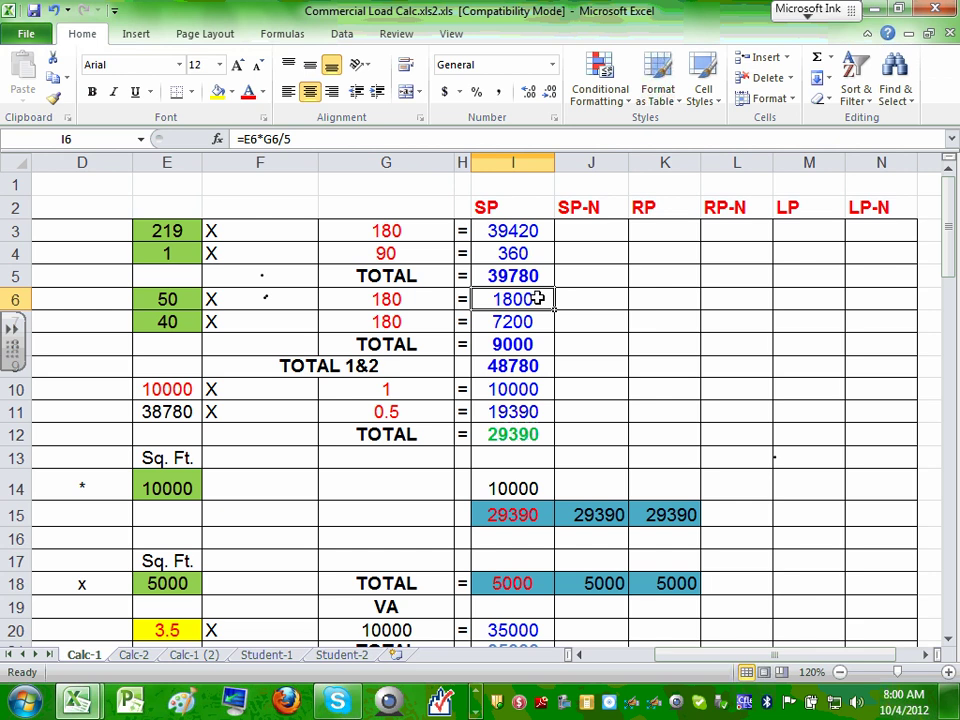
{"action": "left_click", "coordinate": [286, 139]}
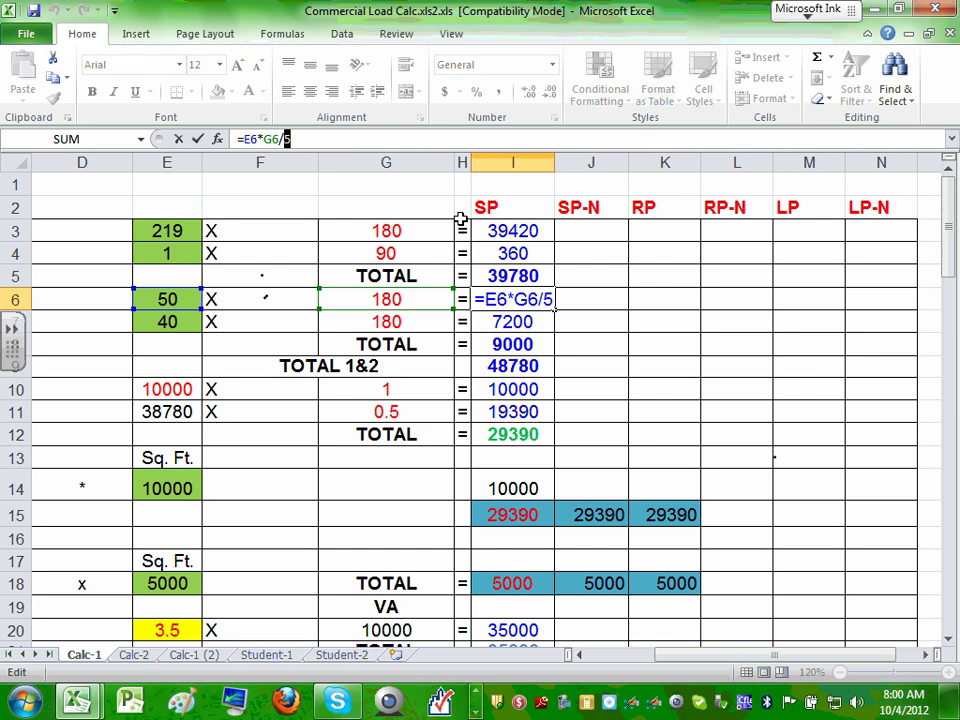
{"action": "left_click", "coordinate": [165, 320]}
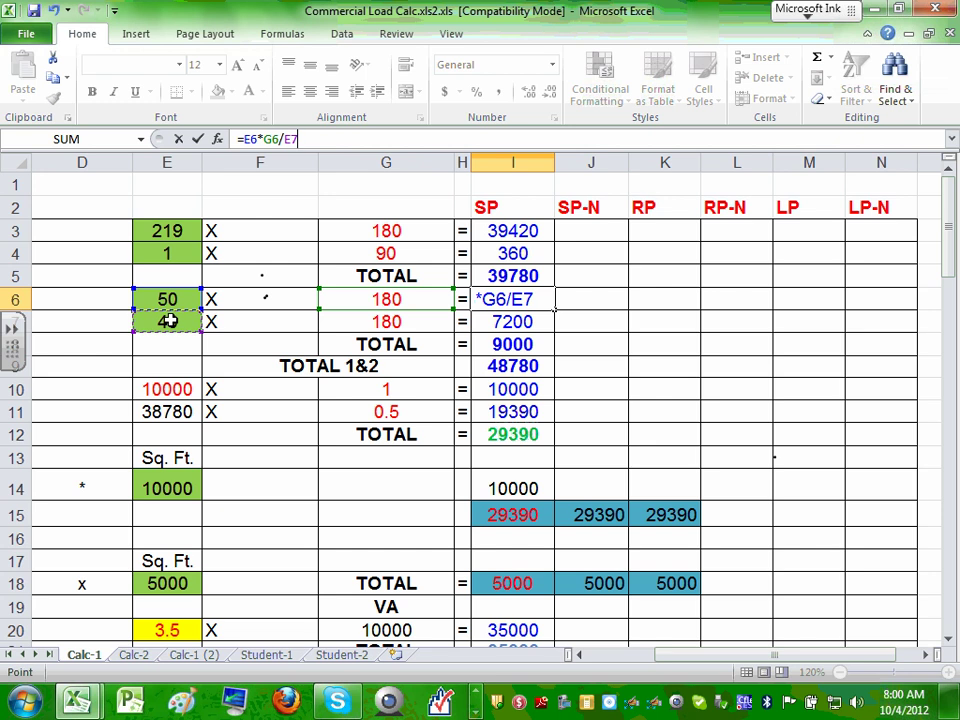
{"action": "key", "text": "Escape"}
Check the quantity, VA multiplier and SP formula of the 1 FT SECTIONS row
{"action": "left_click", "coordinate": [170, 320]}
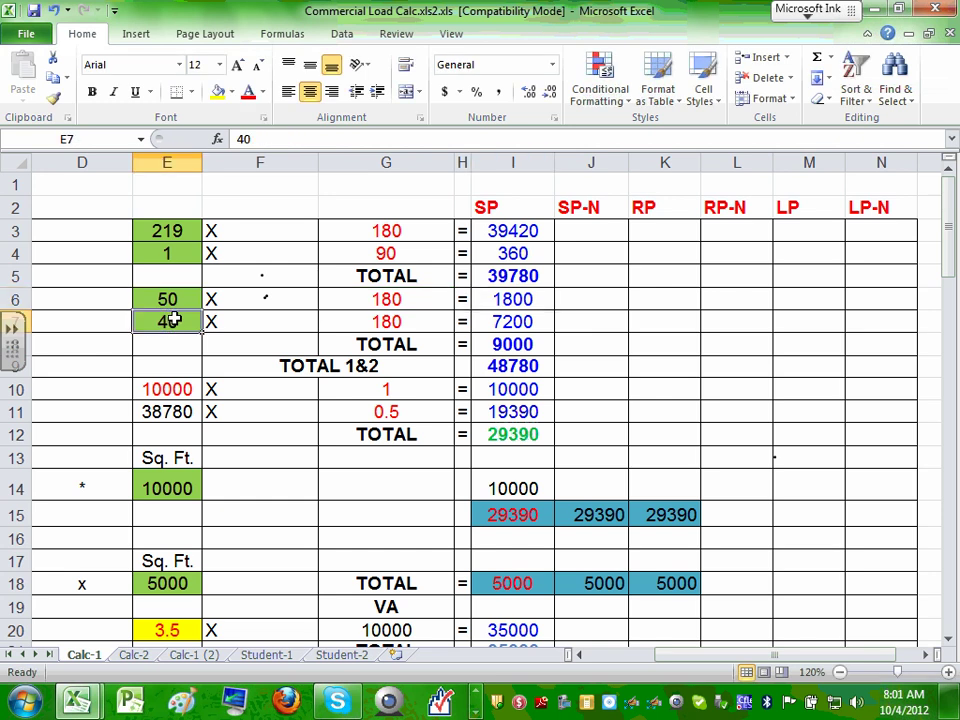
{"action": "left_click", "coordinate": [400, 322]}
{"action": "left_click", "coordinate": [548, 321]}
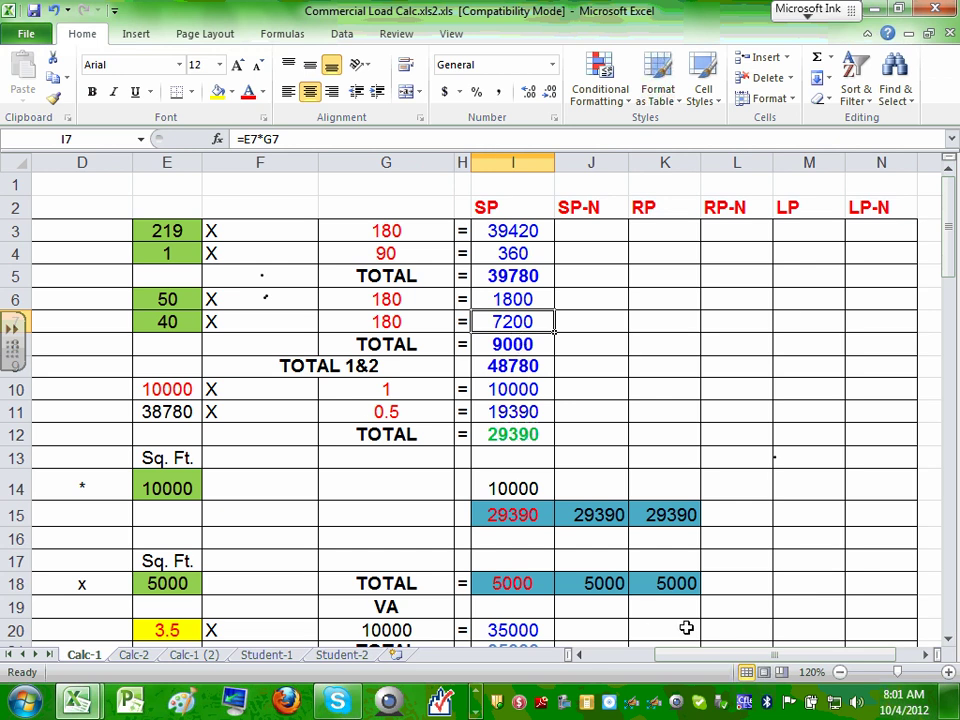
Compare the 5 FT SECTIONS and 1 FT SECTIONS labels with the Fixed Multioutlet Assemblies rules beside them
{"action": "left_click_drag", "start_coordinate": [690, 657], "coordinate": [648, 655]}
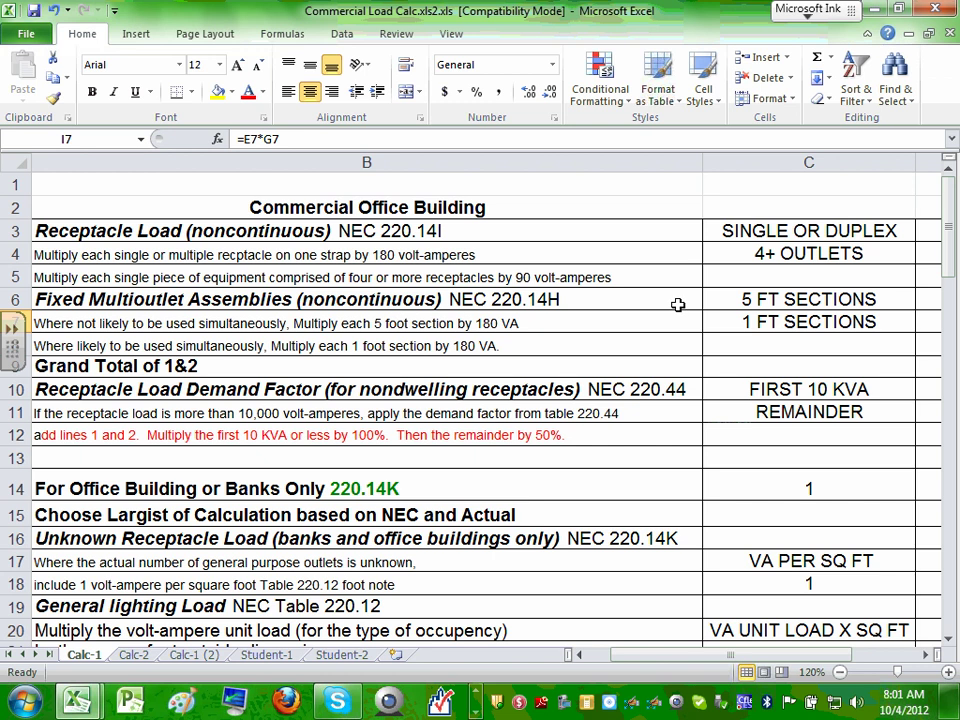
{"action": "left_click", "coordinate": [752, 299]}
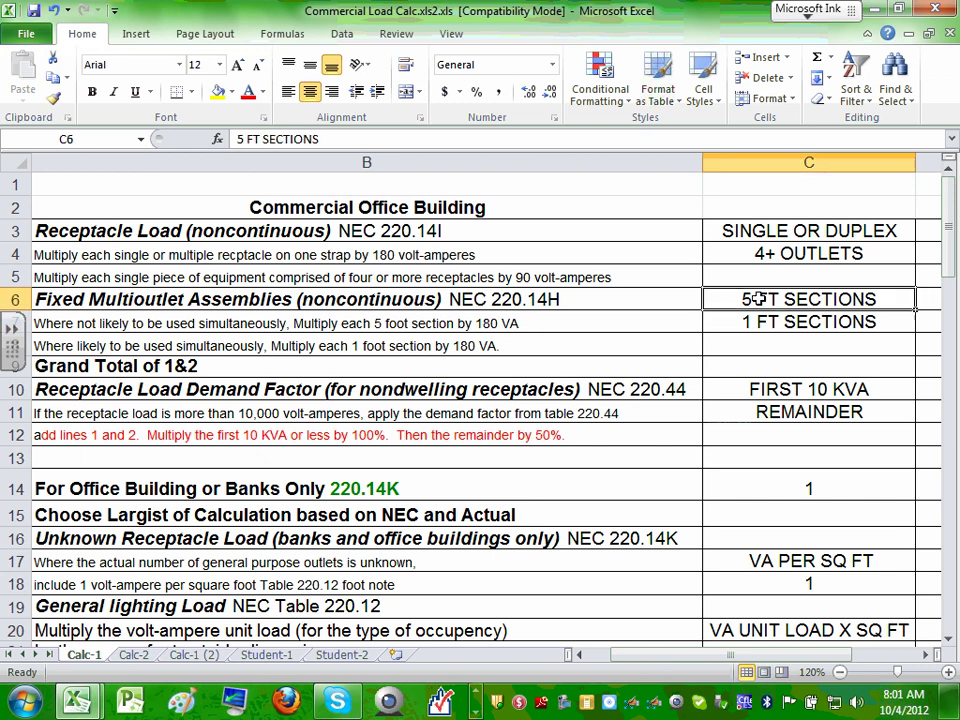
{"action": "left_click", "coordinate": [766, 324]}
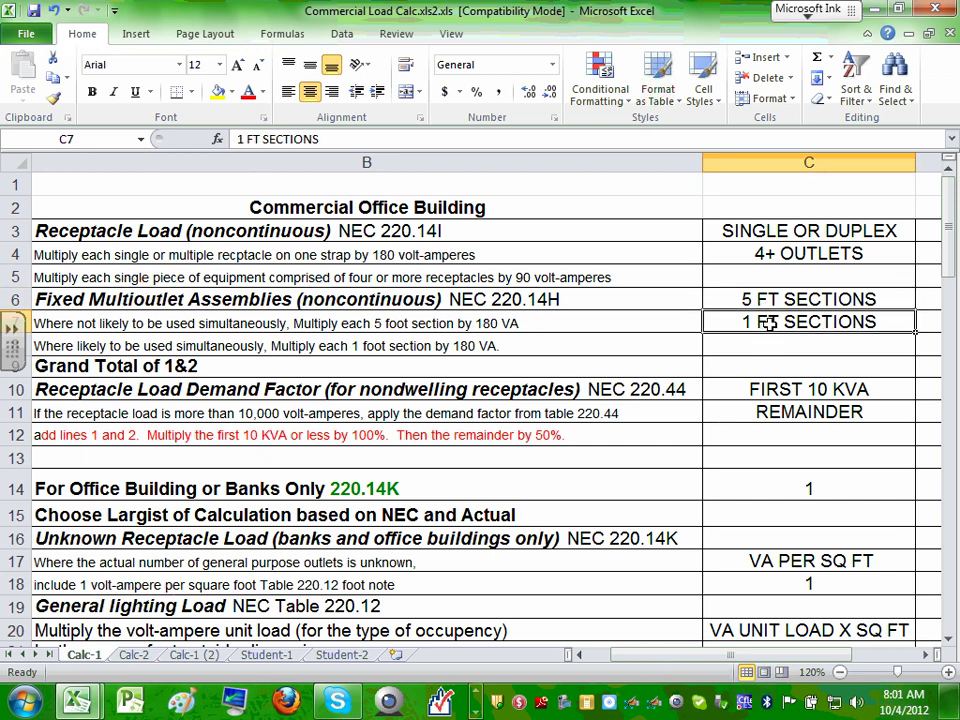
{"action": "left_click", "coordinate": [780, 299]}
{"action": "left_click", "coordinate": [776, 319]}
{"action": "left_click", "coordinate": [782, 301]}
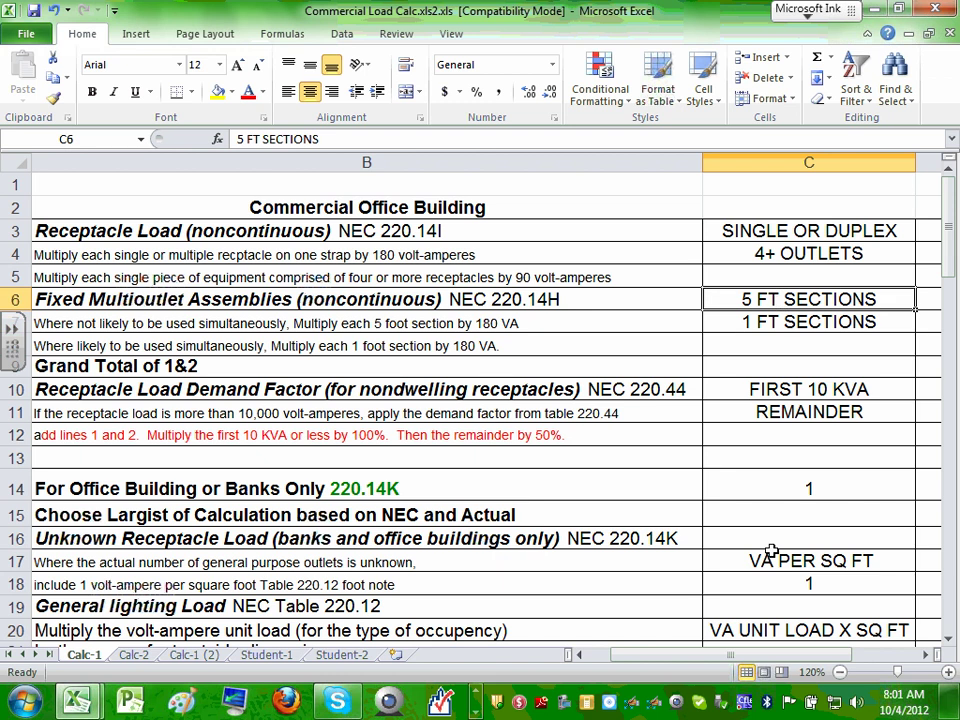
Review the two multioutlet assembly quantities and the SP total that adds both section rows
{"action": "left_click_drag", "start_coordinate": [770, 655], "coordinate": [792, 655]}
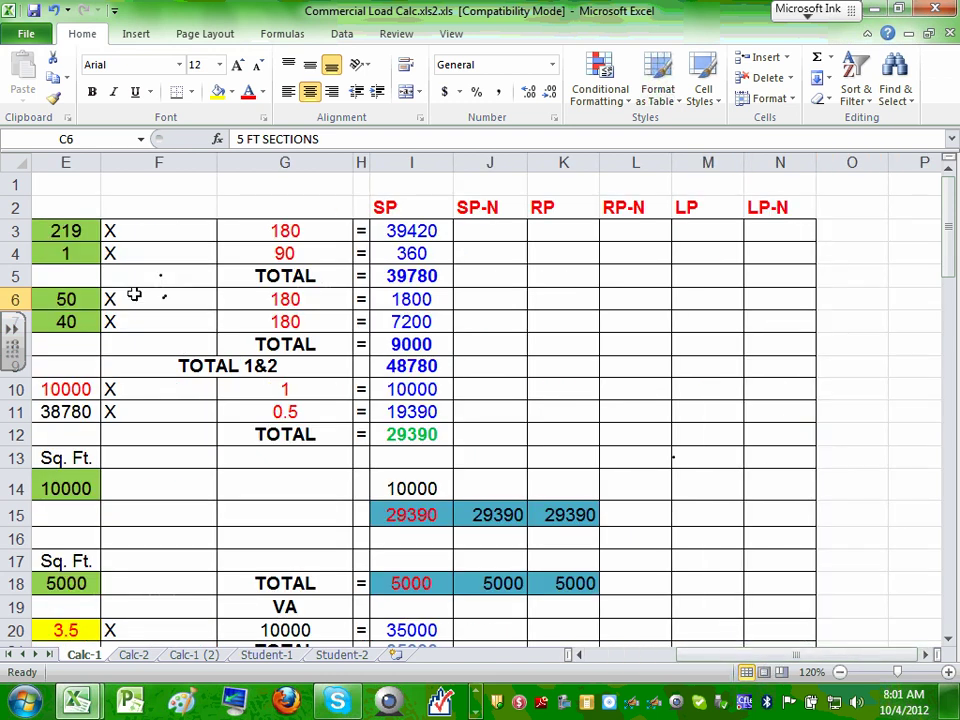
{"action": "left_click", "coordinate": [64, 298]}
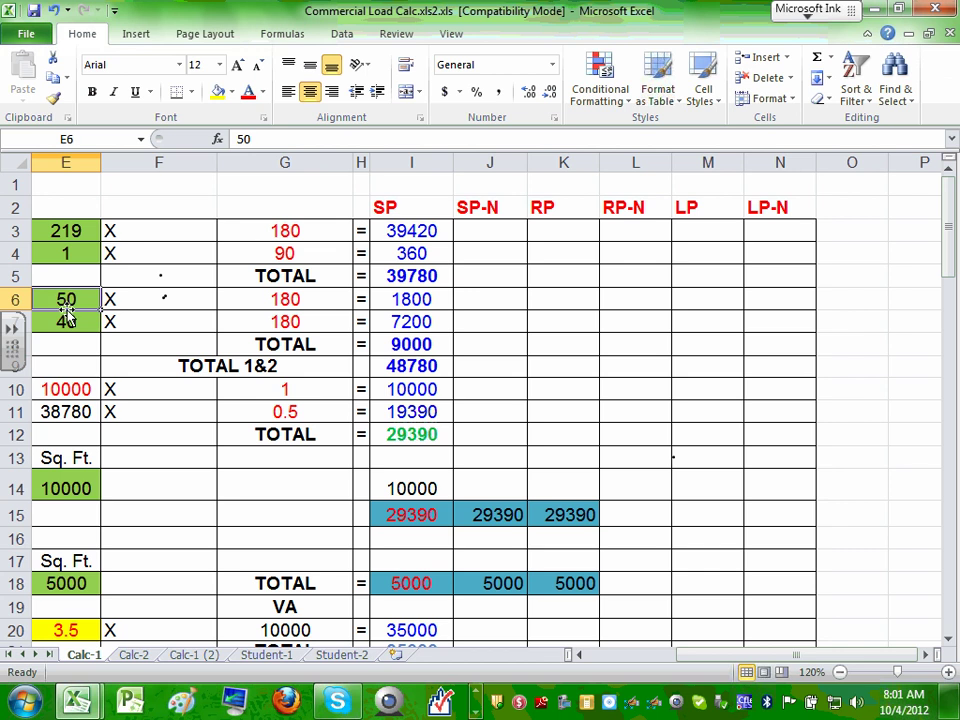
{"action": "left_click", "coordinate": [73, 319]}
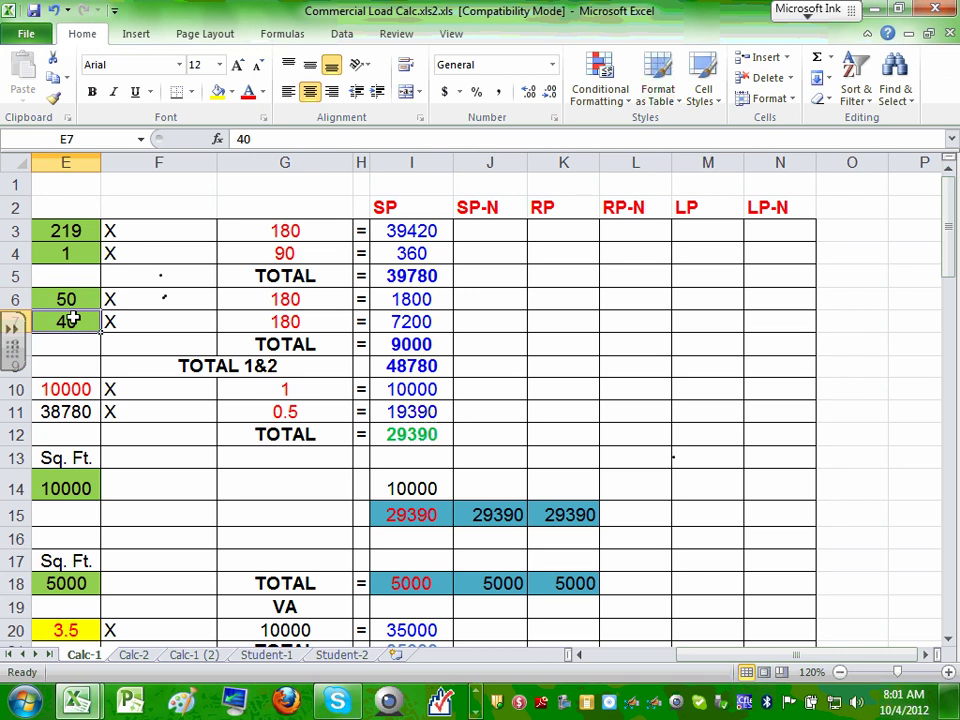
{"action": "left_click", "coordinate": [422, 344]}
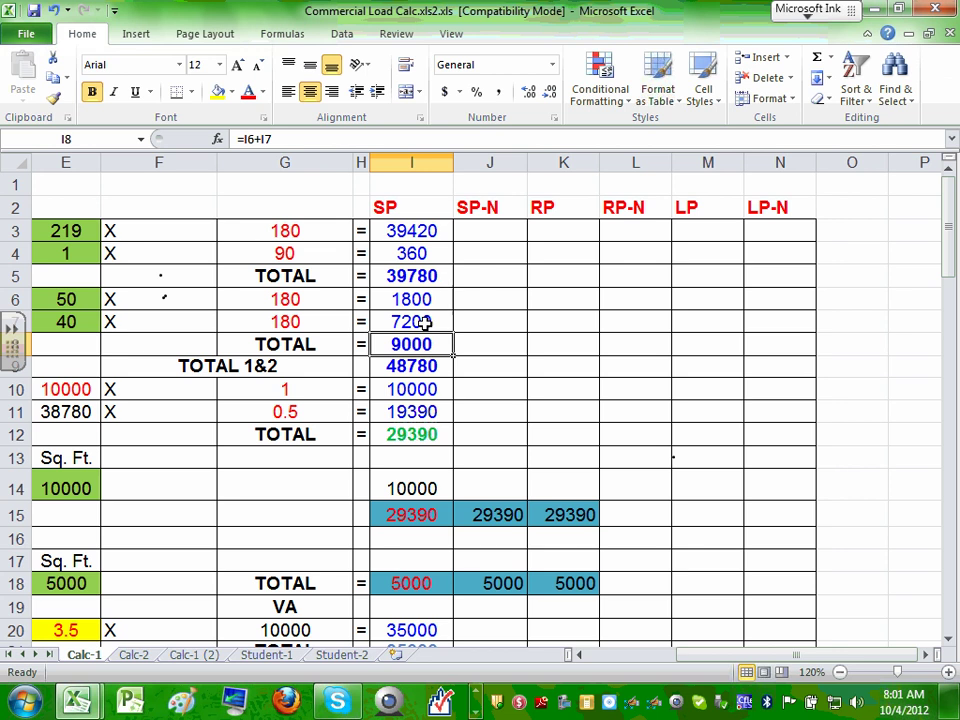
Trace the cells summed in the TOTAL 1&2 formula and match it to the Grand Total of 1&2 row description
{"action": "left_click", "coordinate": [410, 369]}
{"action": "double_click", "coordinate": [414, 367]}
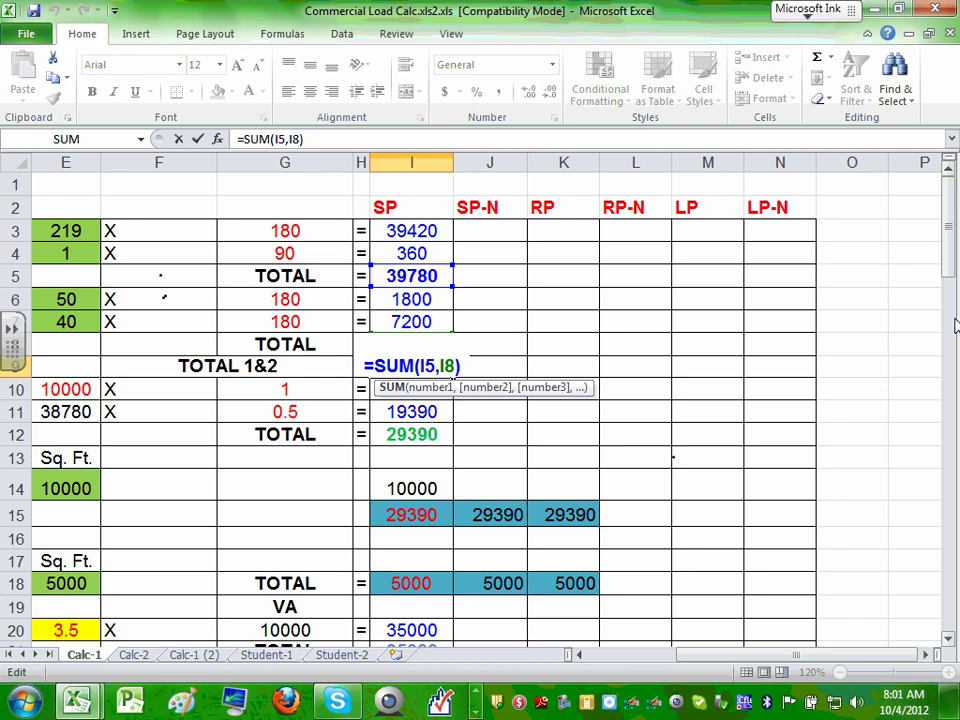
{"action": "key", "text": "ctrl+Return"}
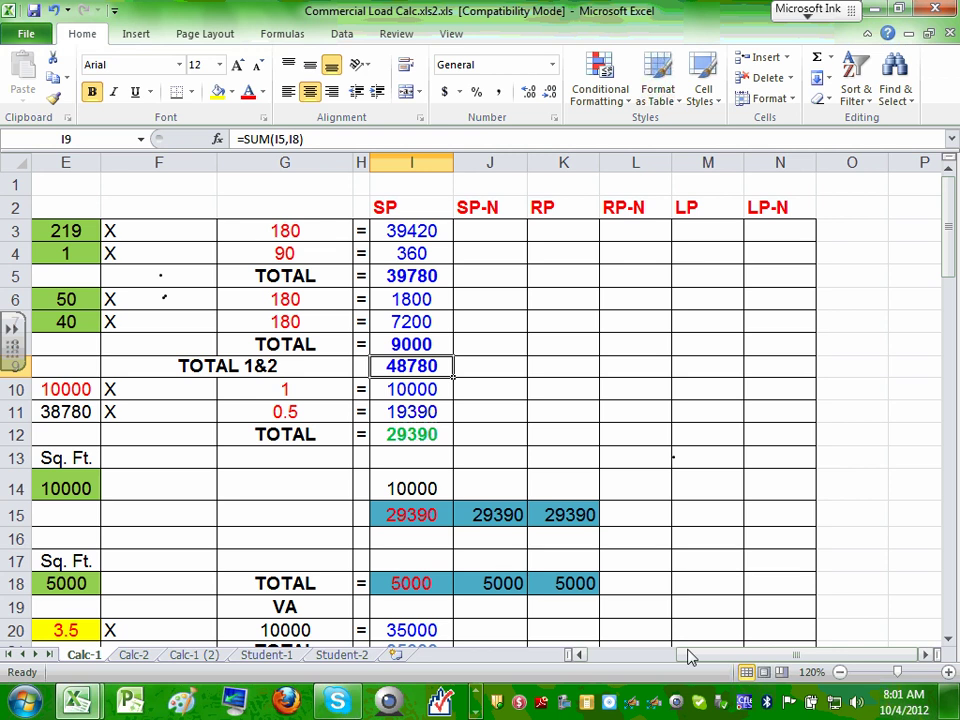
{"action": "left_click_drag", "start_coordinate": [703, 660], "coordinate": [630, 662]}
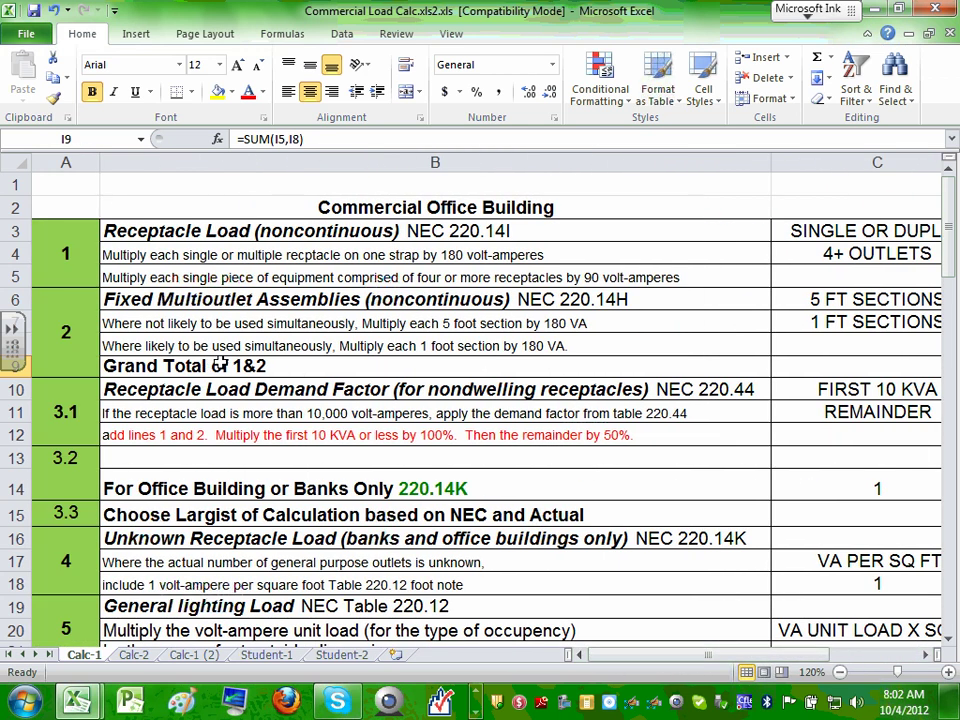
{"action": "left_click_drag", "start_coordinate": [760, 656], "coordinate": [804, 656]}
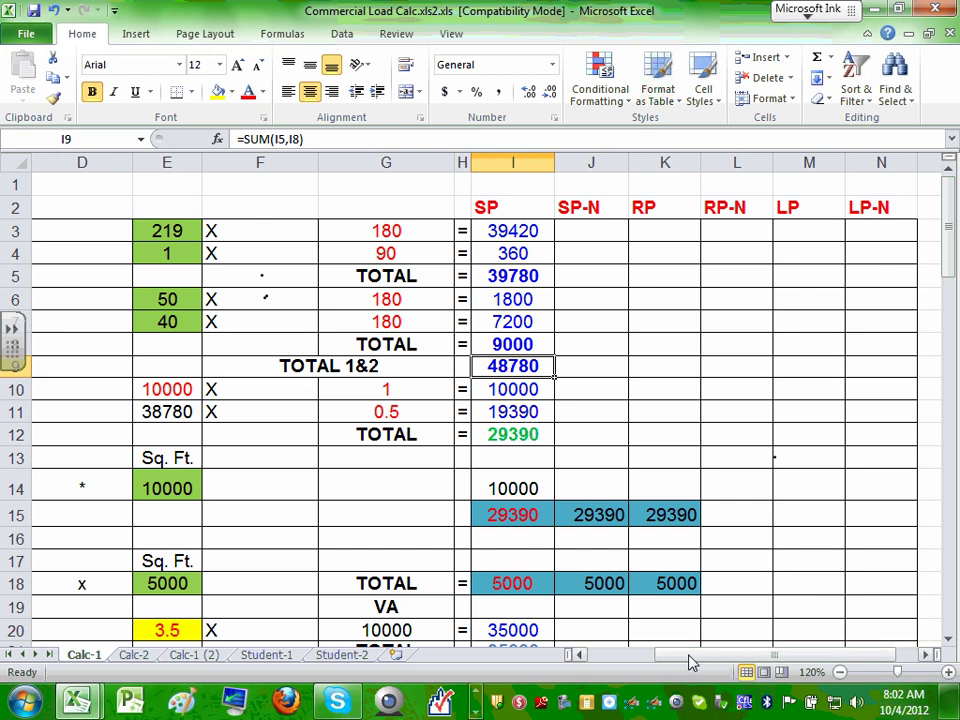
Read section 3.1, Receptacle Load Demand Factor (NEC 220.44), including its red instruction for the first 10 KVA and the remainder
{"action": "left_click_drag", "start_coordinate": [690, 660], "coordinate": [572, 660]}
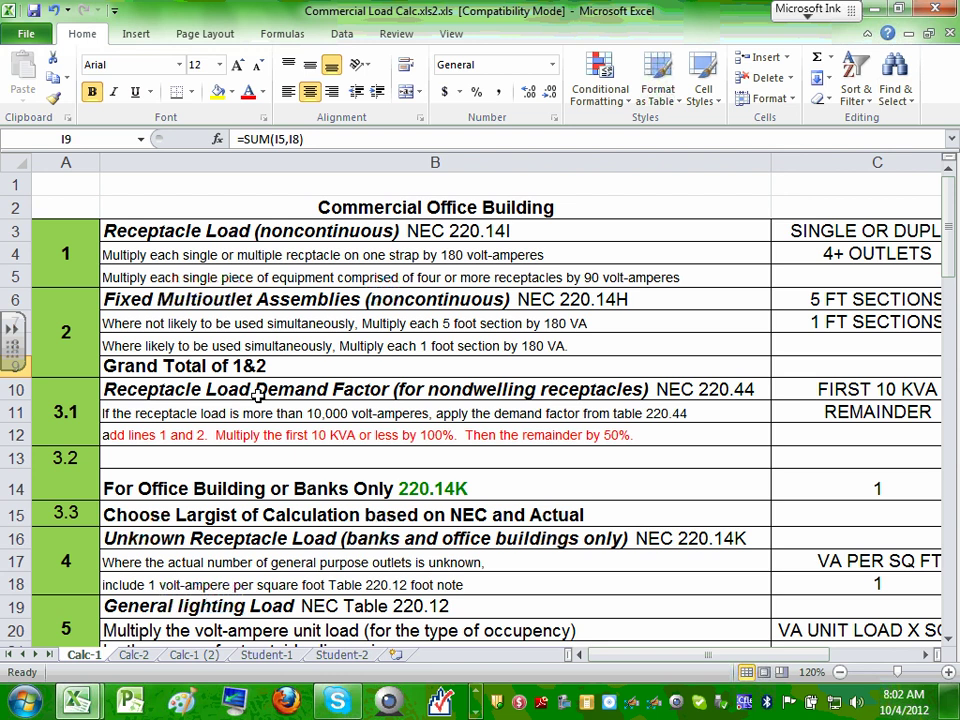
{"action": "left_click", "coordinate": [60, 405]}
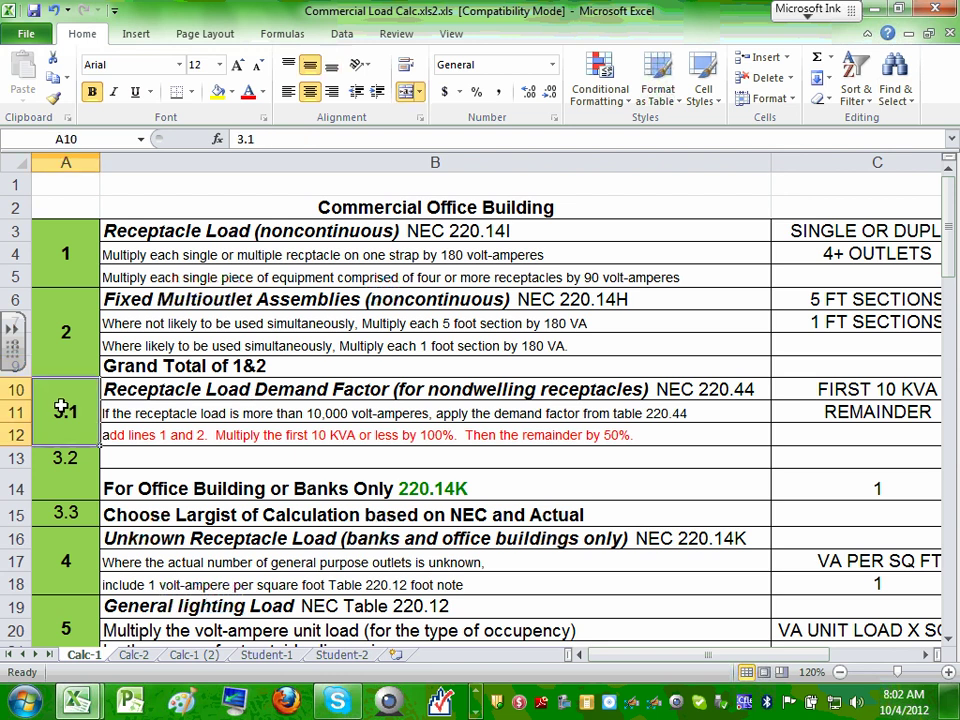
{"action": "left_click", "coordinate": [176, 395]}
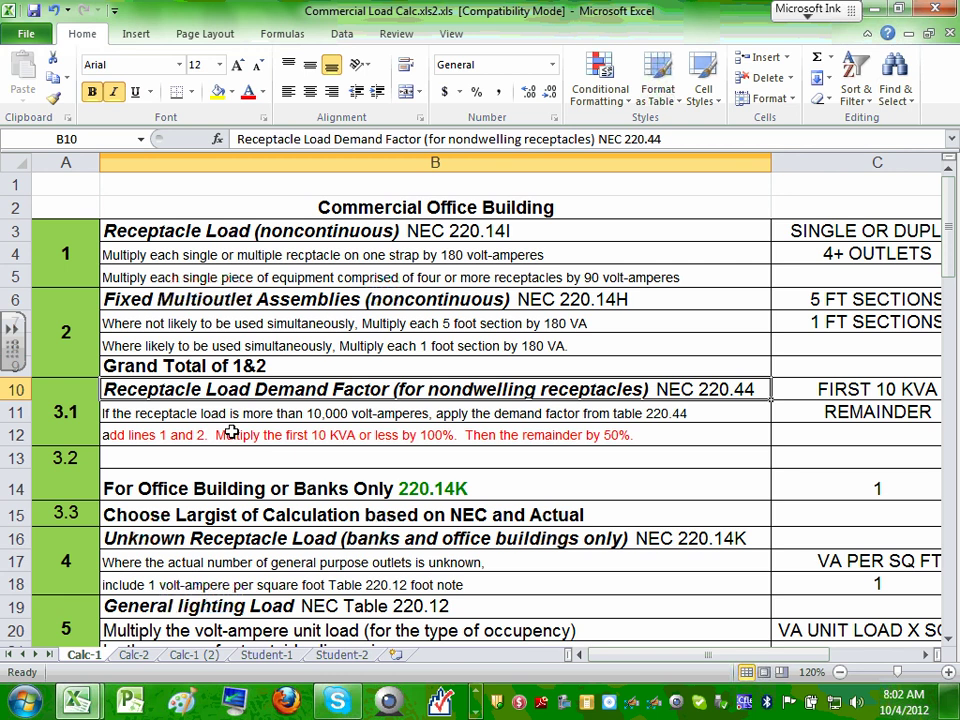
{"action": "left_click", "coordinate": [188, 436]}
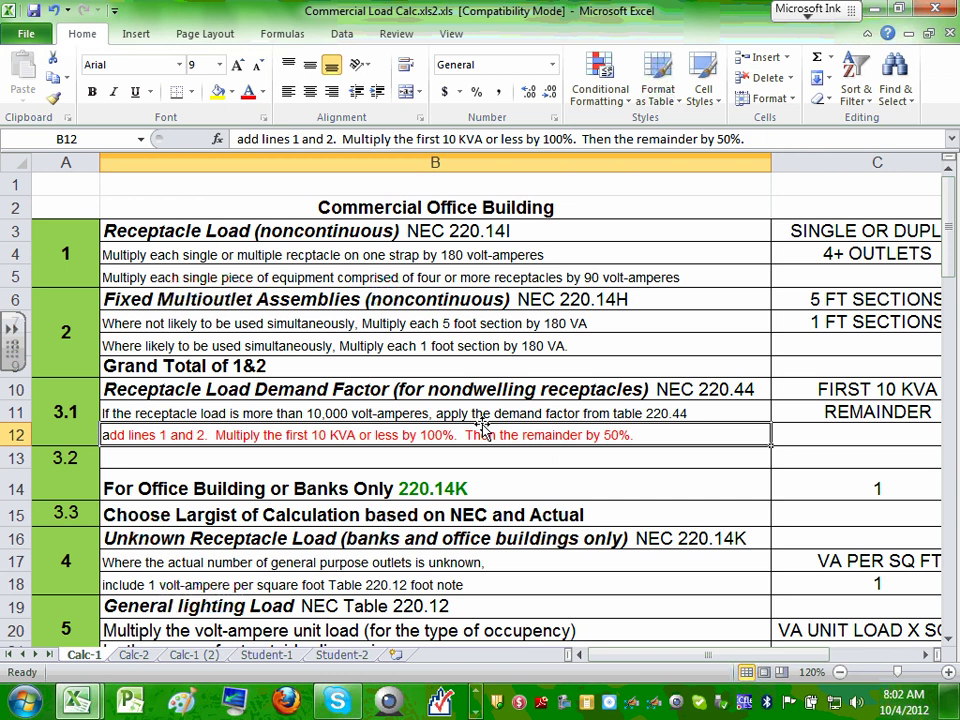
Minimize the workbook and open 70-11SB-PDF.pdf from the NEC folder on the desktop
{"action": "left_click", "coordinate": [875, 9]}
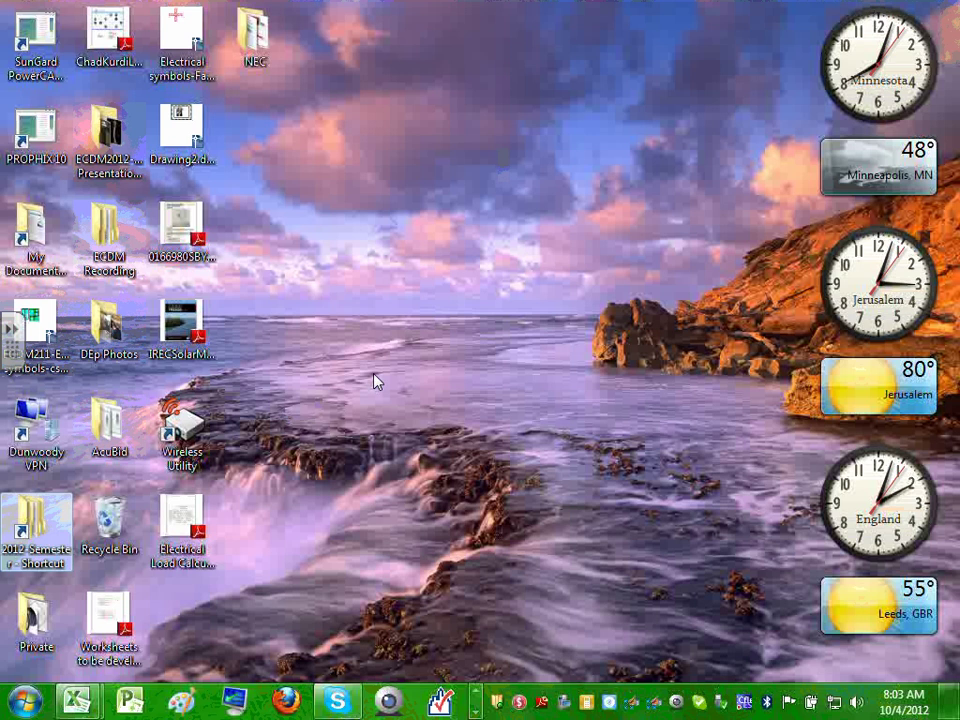
{"action": "double_click", "coordinate": [252, 38]}
{"action": "left_click", "coordinate": [305, 122]}
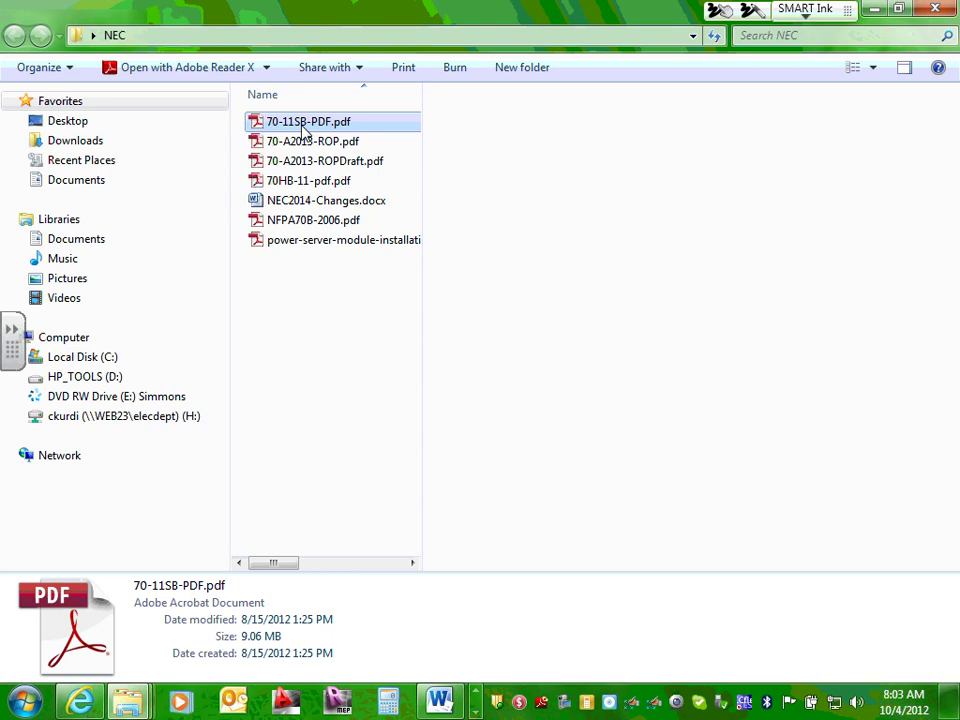
{"action": "double_click", "coordinate": [305, 125]}
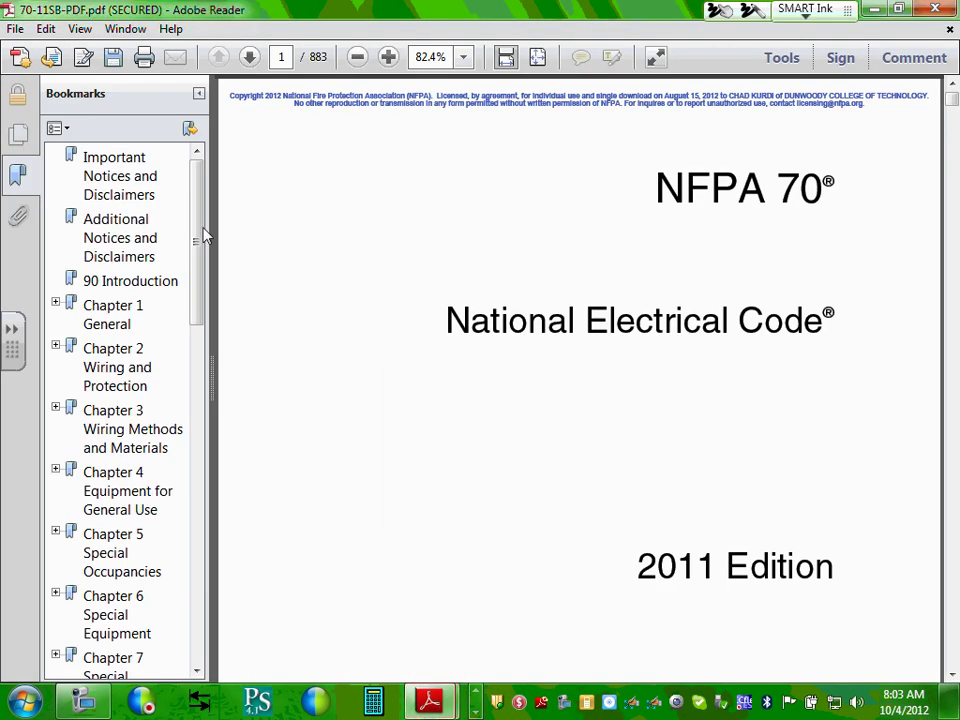
Go to the Article 220 bookmark under Chapter 2 Wiring and Protection and hide the bookmarks
{"action": "left_click_drag", "start_coordinate": [197, 227], "coordinate": [196, 251]}
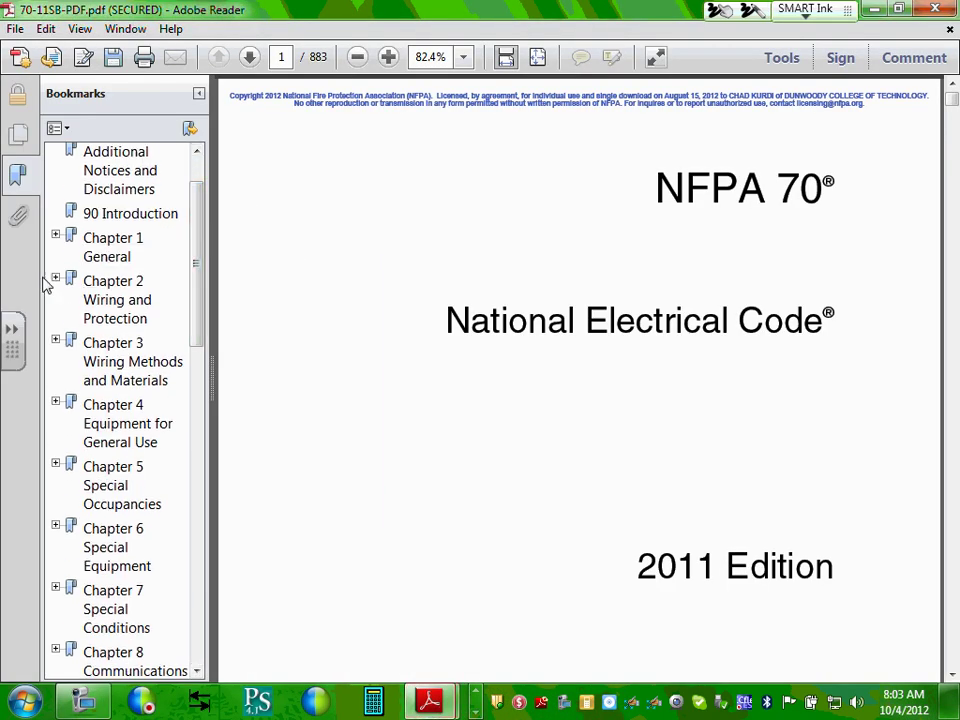
{"action": "left_click", "coordinate": [56, 278]}
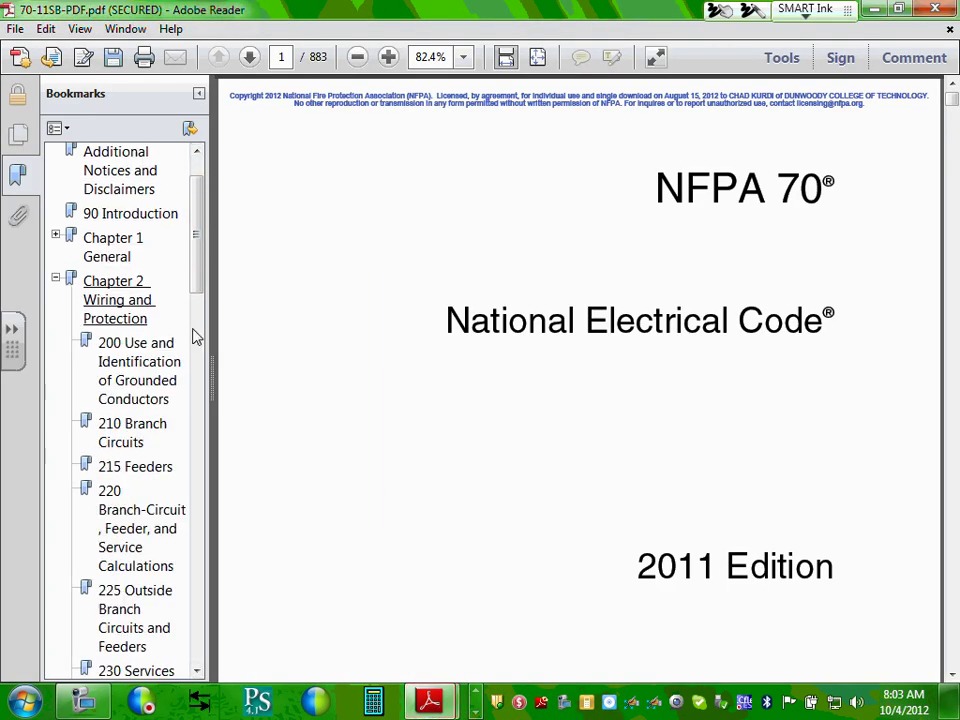
{"action": "scroll", "coordinate": [140, 440], "scroll_direction": "down", "scroll_amount": 2}
{"action": "left_click", "coordinate": [134, 395]}
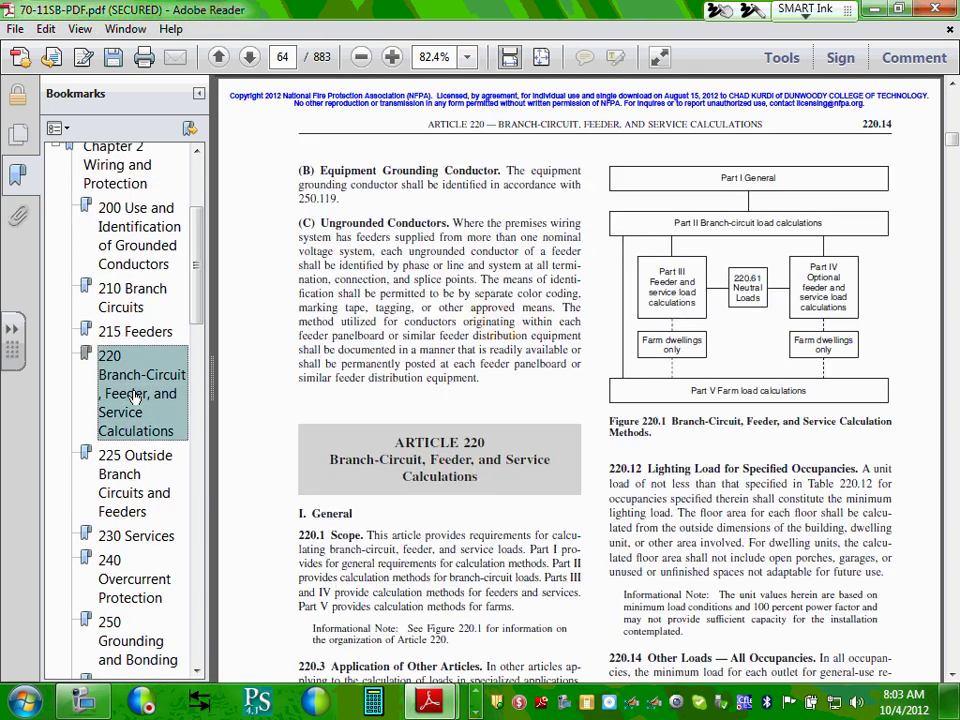
{"action": "left_click", "coordinate": [200, 95]}
Find Table 220.44, Demand Factors for Non-Dwelling Receptacle Loads, on PDF page 67
{"action": "scroll", "coordinate": [430, 340], "scroll_direction": "down", "scroll_amount": 3}
{"action": "scroll", "coordinate": [427, 340], "scroll_direction": "down", "scroll_amount": 10}
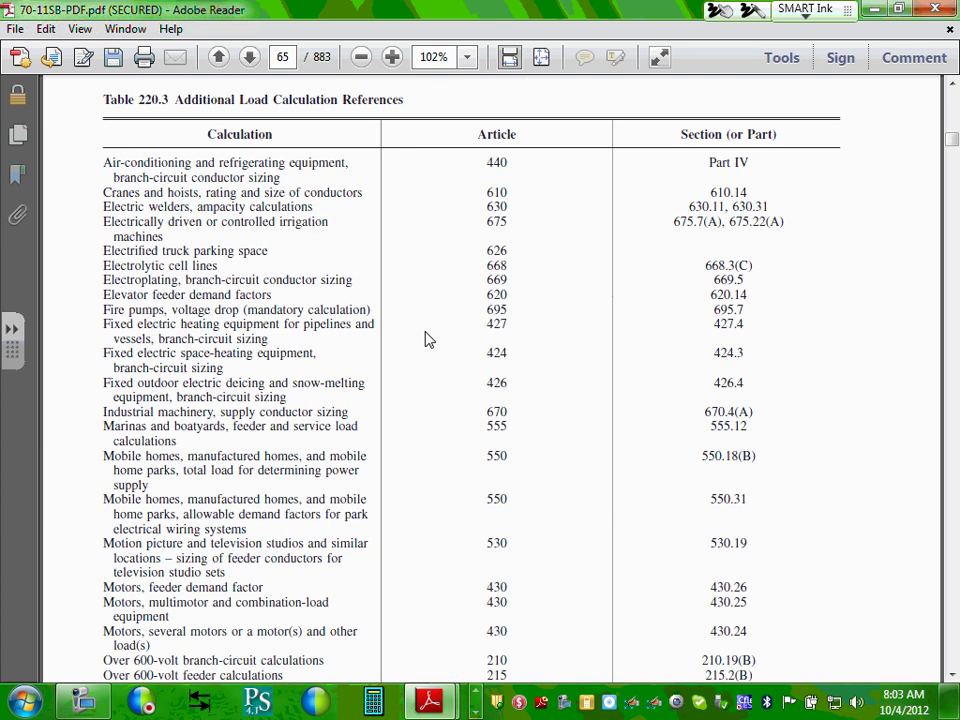
{"action": "scroll", "coordinate": [427, 340], "scroll_direction": "down", "scroll_amount": 15}
{"action": "scroll", "coordinate": [427, 330], "scroll_direction": "down", "scroll_amount": 1}
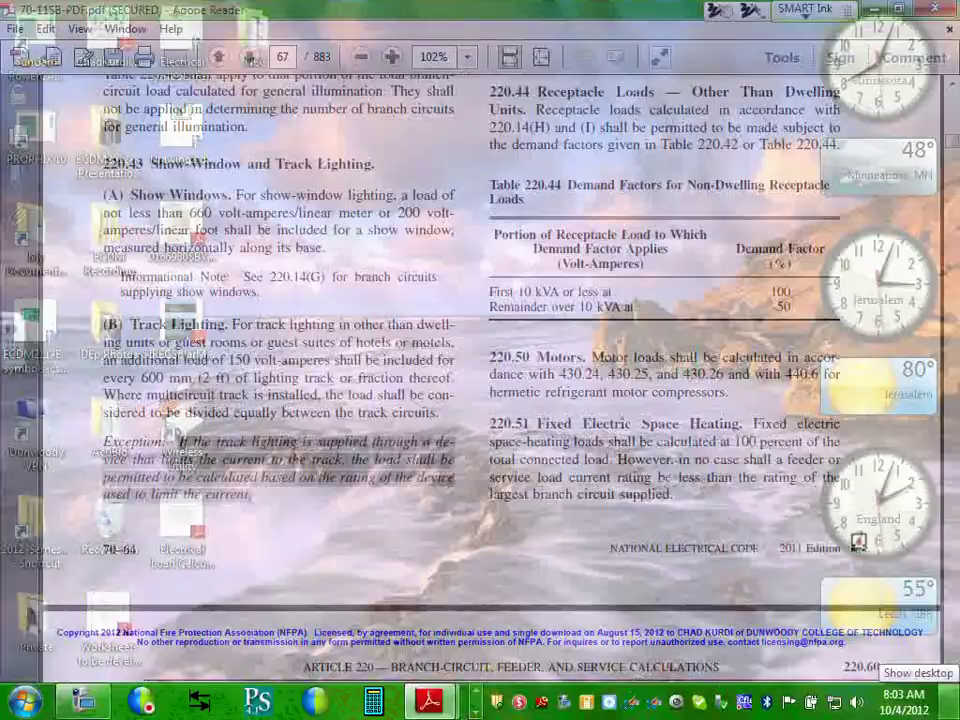
{"action": "left_click", "coordinate": [955, 702]}
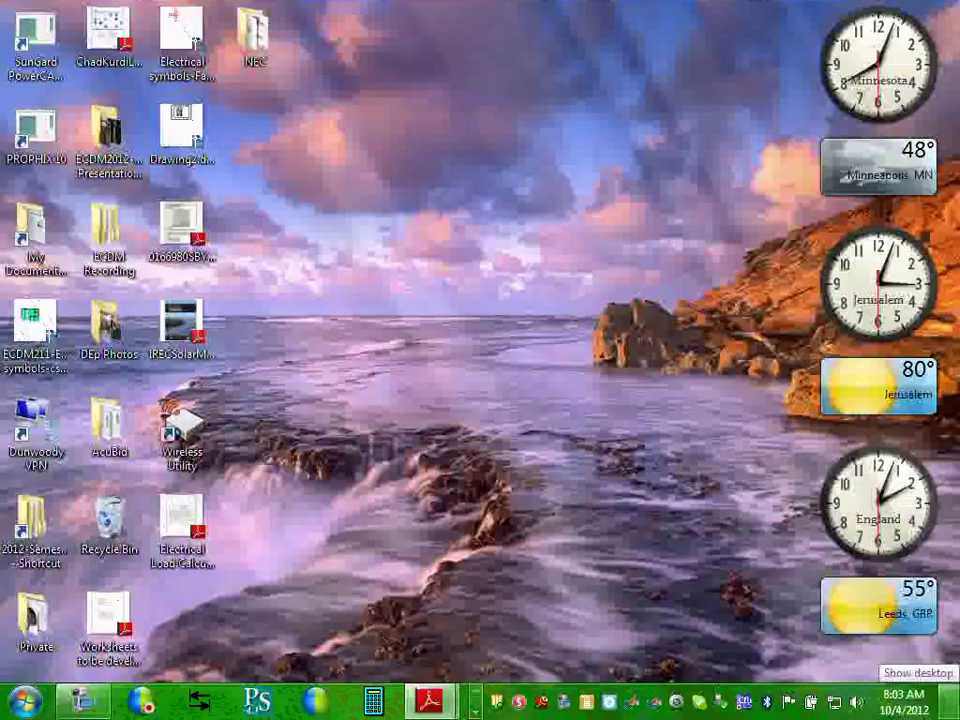
{"action": "left_click", "coordinate": [955, 702]}
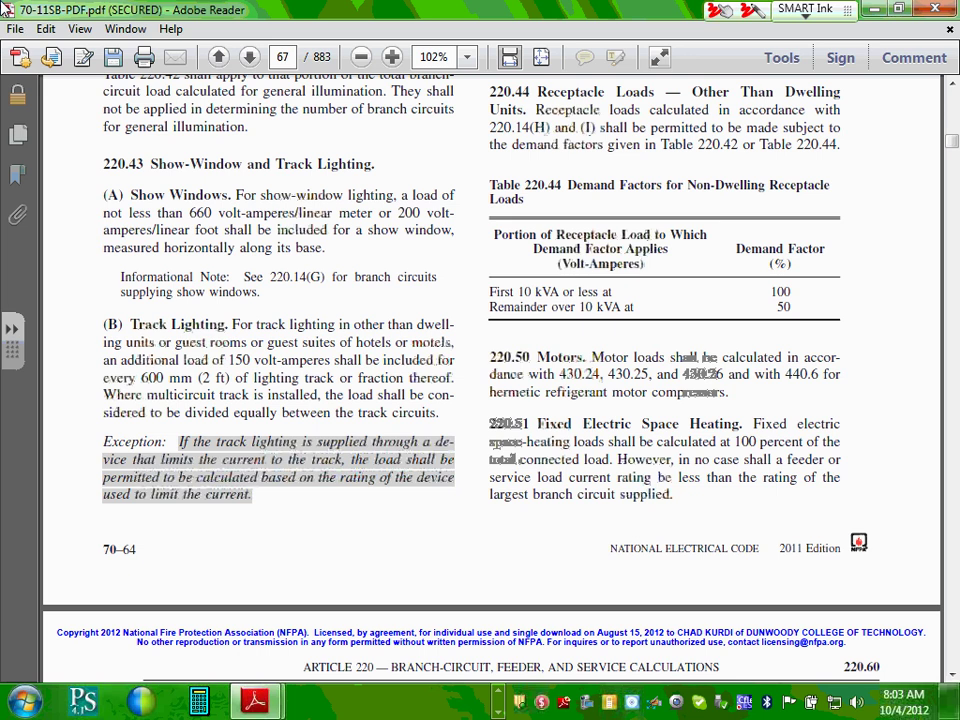
Circle the Table 220.44 title and the 10 kVA in its first row with red ink
{"action": "mouse_move", "coordinate": [810, 148]}
{"action": "left_mouse_down"}
{"action": "mouse_move", "coordinate": [462, 150]}
{"action": "mouse_move", "coordinate": [540, 218]}
{"action": "mouse_move", "coordinate": [860, 185]}
{"action": "left_mouse_up"}
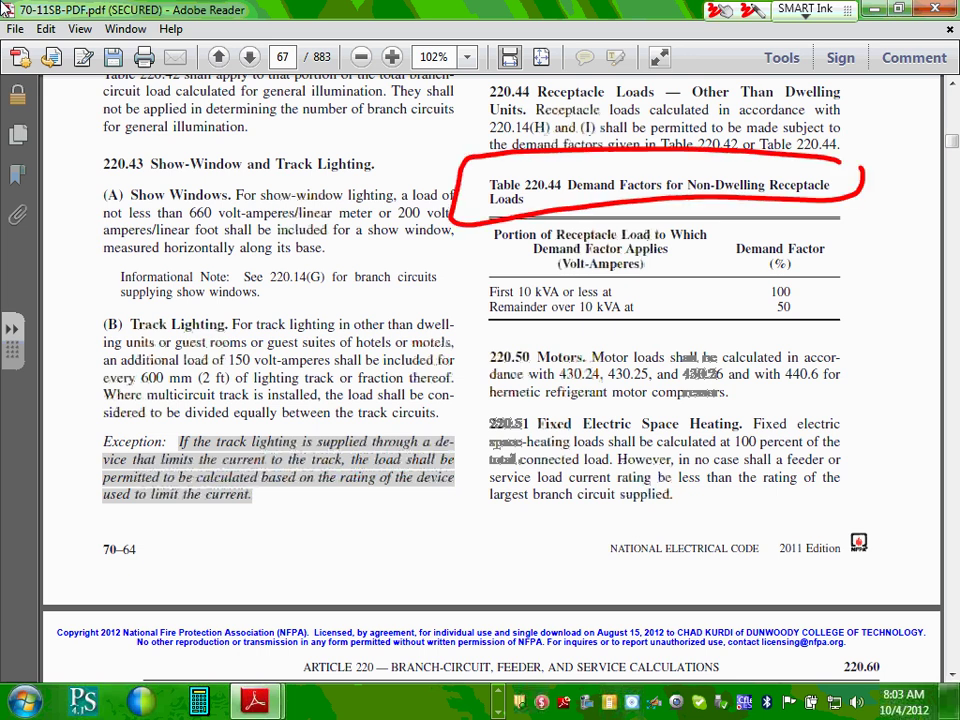
{"action": "mouse_move", "coordinate": [548, 268]}
{"action": "left_mouse_down"}
{"action": "mouse_move", "coordinate": [526, 266]}
{"action": "mouse_move", "coordinate": [550, 272]}
{"action": "left_mouse_up"}
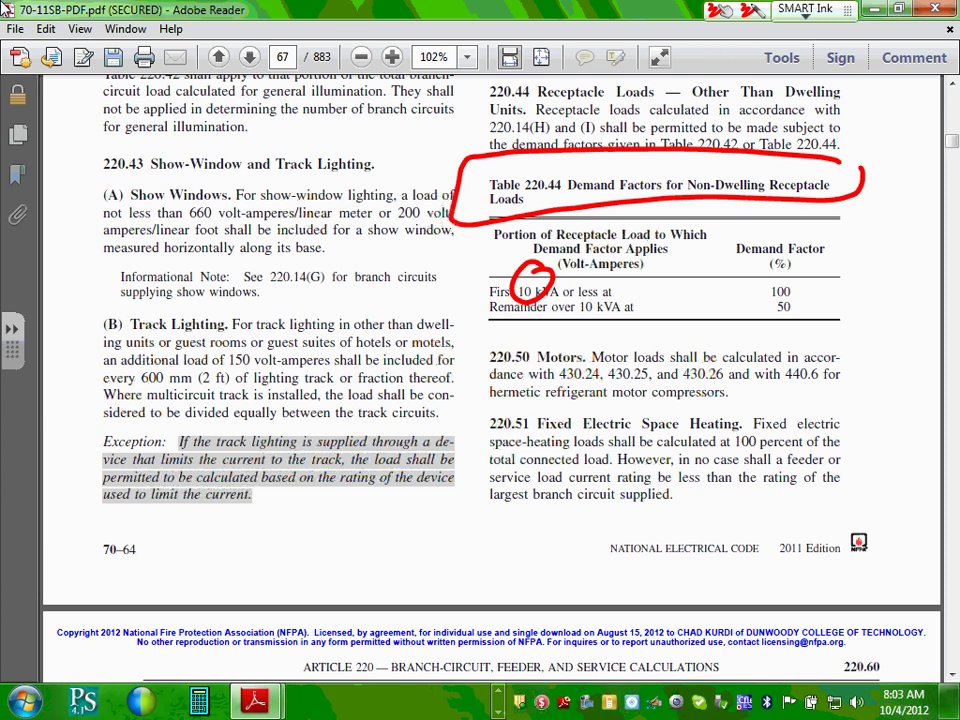
Circle the 100 and 50 percent demand factors and the "Remainder over 10 kVA at" row of Table 220.44 in red ink
{"action": "mouse_move", "coordinate": [800, 278]}
{"action": "left_mouse_down"}
{"action": "mouse_move", "coordinate": [758, 290]}
{"action": "mouse_move", "coordinate": [806, 281]}
{"action": "left_mouse_up"}
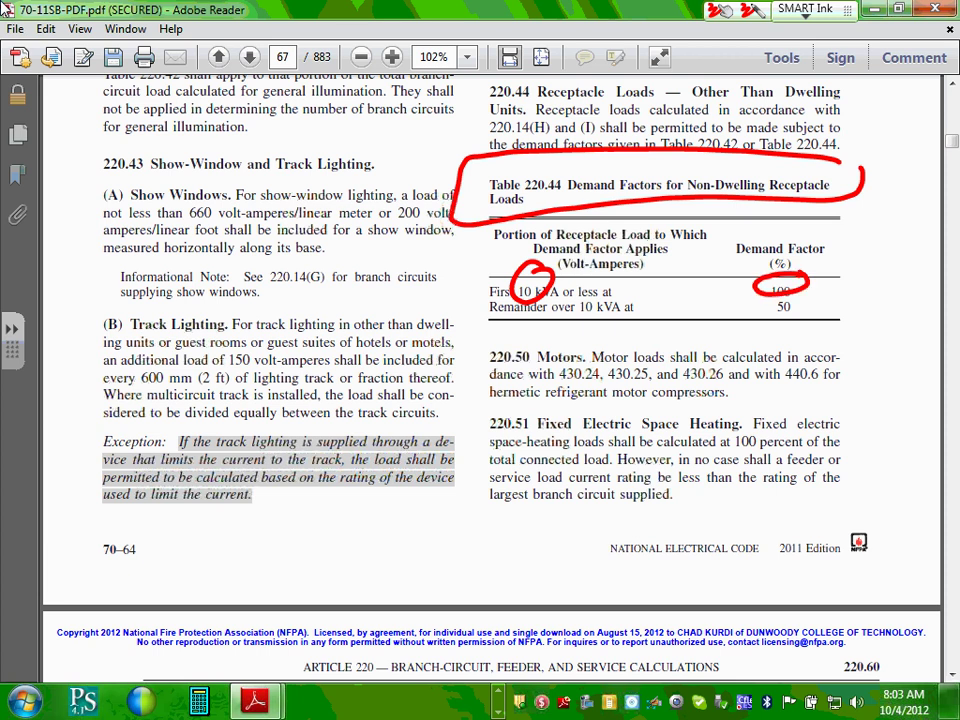
{"action": "left_click_drag", "start_coordinate": [757, 312], "coordinate": [785, 296]}
{"action": "mouse_move", "coordinate": [650, 292]}
{"action": "left_mouse_down"}
{"action": "mouse_move", "coordinate": [490, 294]}
{"action": "mouse_move", "coordinate": [520, 322]}
{"action": "mouse_move", "coordinate": [650, 298]}
{"action": "left_mouse_up"}
{"action": "left_click_drag", "start_coordinate": [757, 312], "coordinate": [800, 297]}
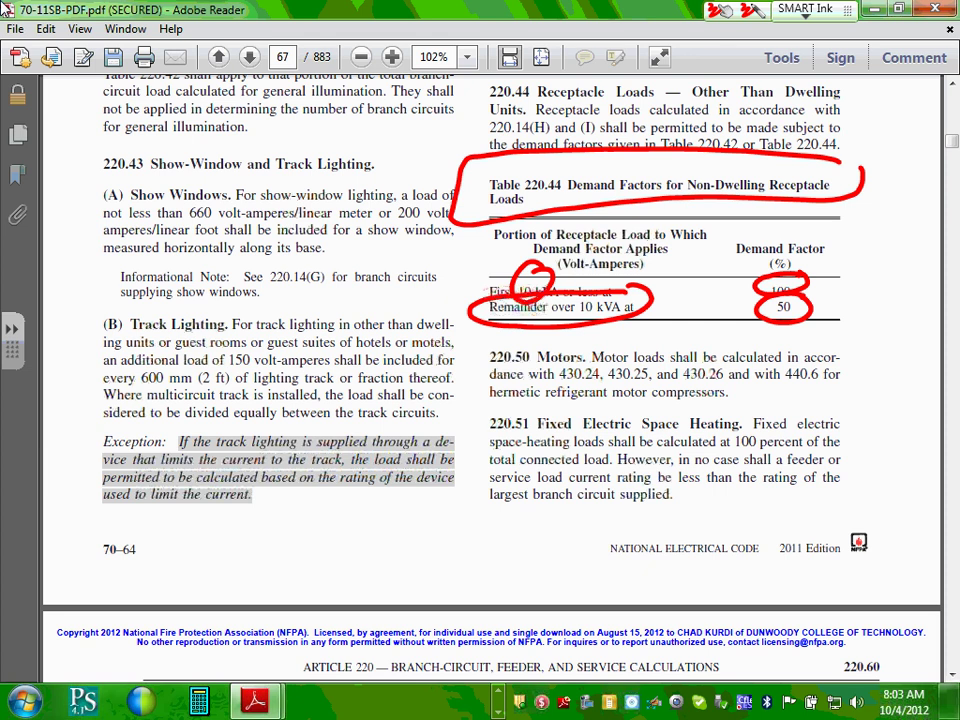
Capture the area around the annotated Table 220.44 onto a new SMART Notebook page and close the capture tool
{"action": "left_click", "coordinate": [14, 329]}
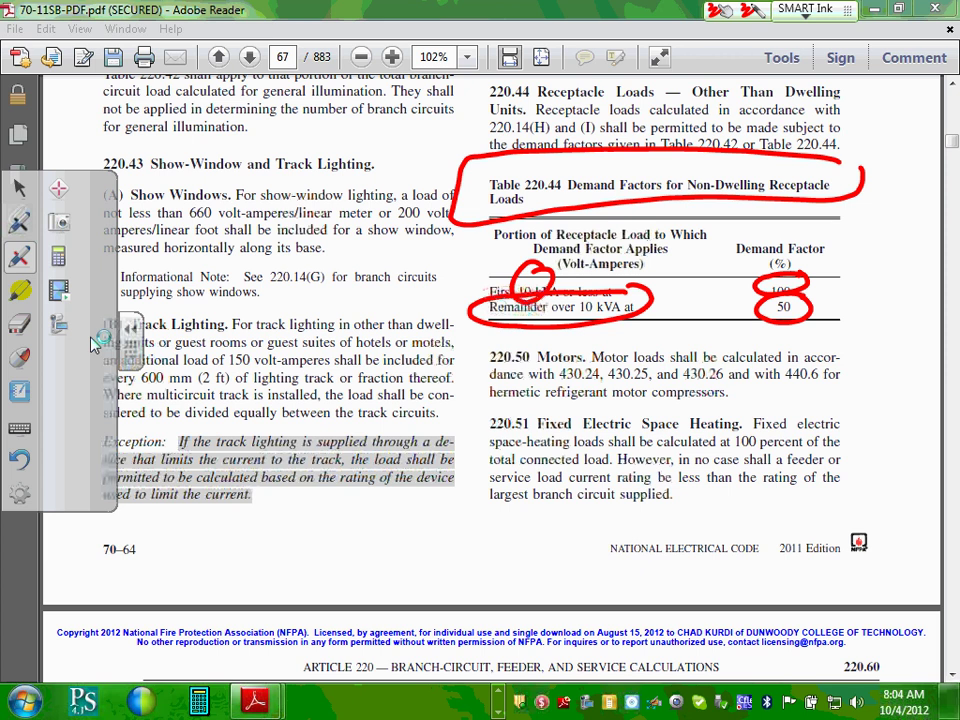
{"action": "left_click", "coordinate": [58, 221]}
{"action": "left_click", "coordinate": [128, 338]}
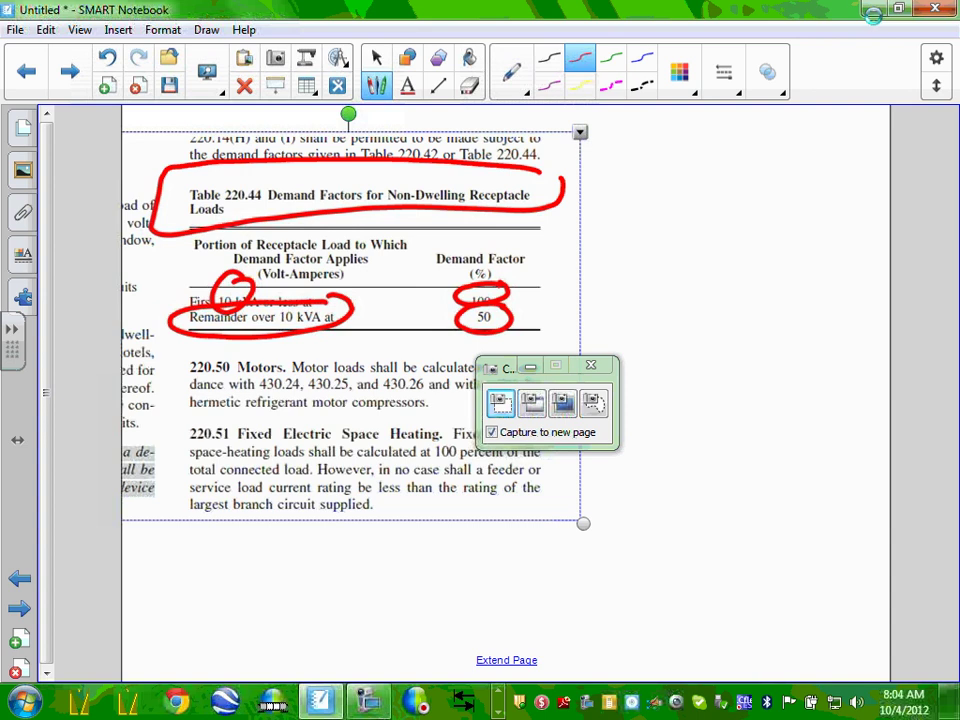
{"action": "left_click", "coordinate": [498, 710]}
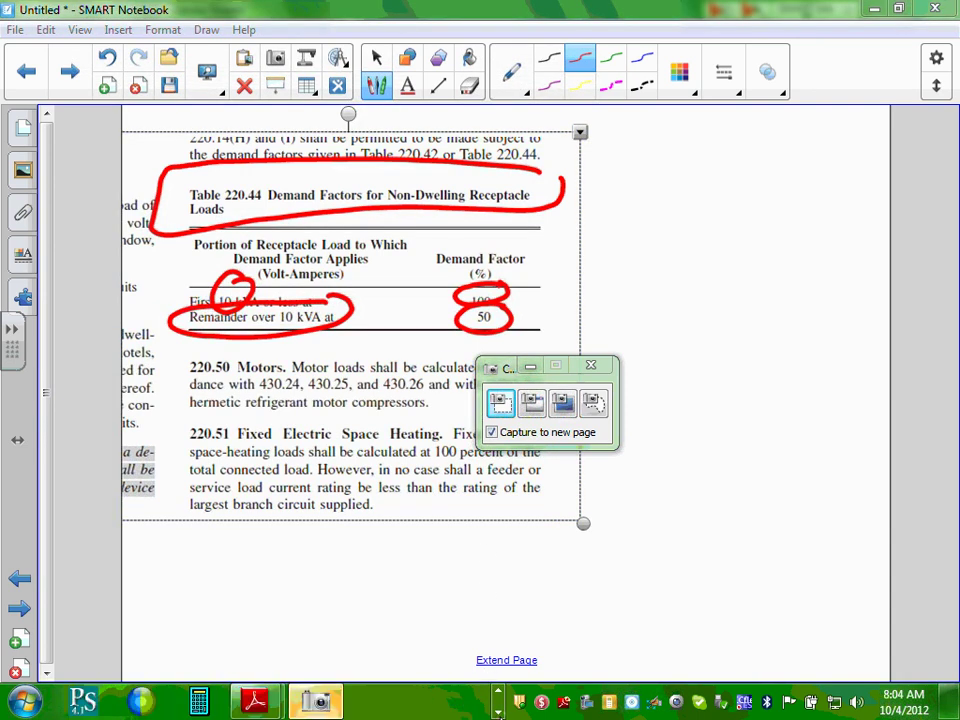
{"action": "left_click", "coordinate": [340, 705]}
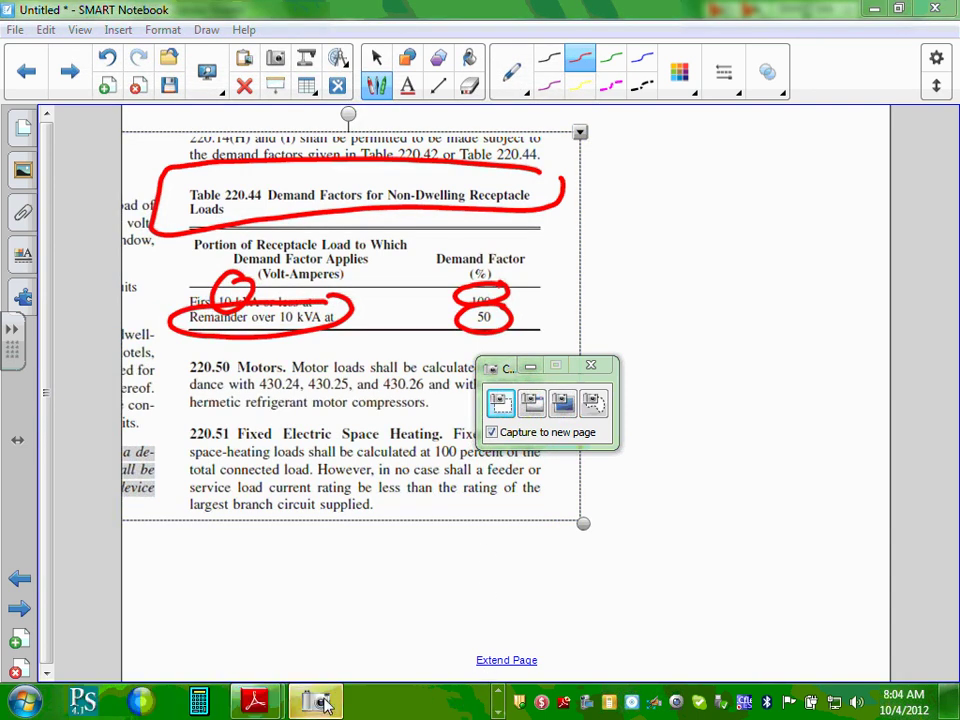
{"action": "left_click", "coordinate": [588, 367]}
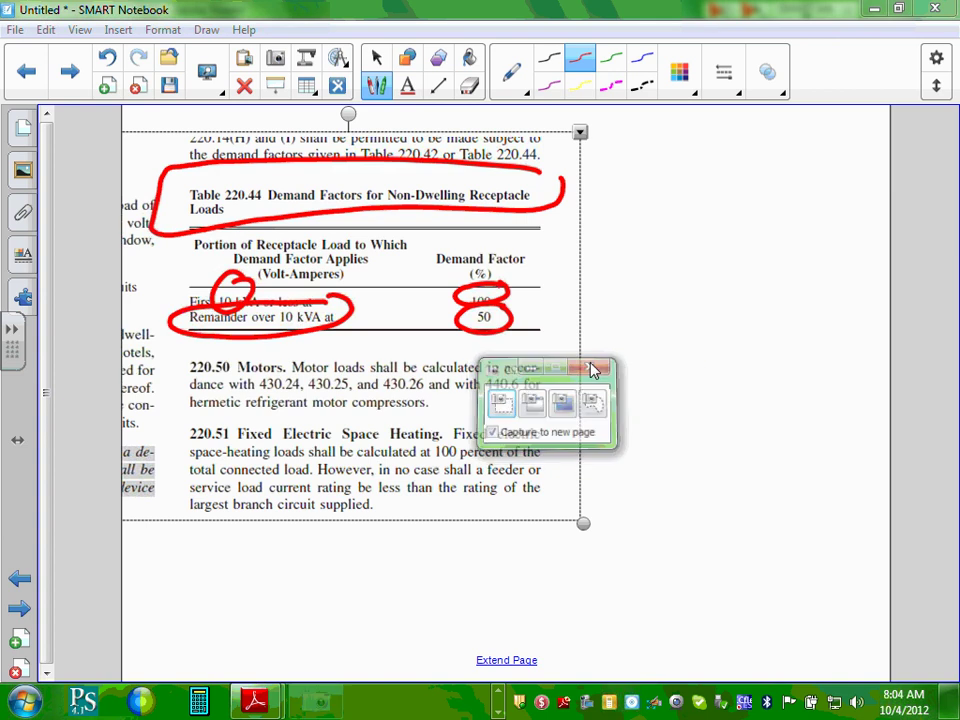
Minimize SMART Notebook and the NEC PDF, and switch back to the Commercial Load Calc.xls2.xls workbook in Excel
{"action": "left_click", "coordinate": [874, 9]}
{"action": "left_click", "coordinate": [874, 9]}
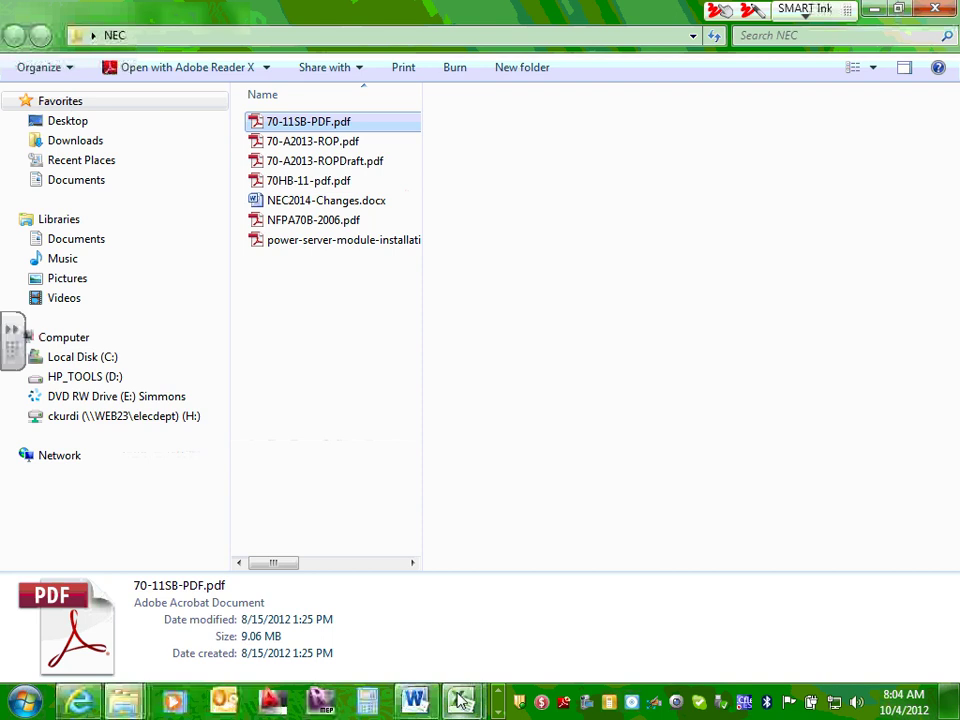
{"action": "mouse_move", "coordinate": [460, 700]}
{"action": "left_click", "coordinate": [546, 617]}
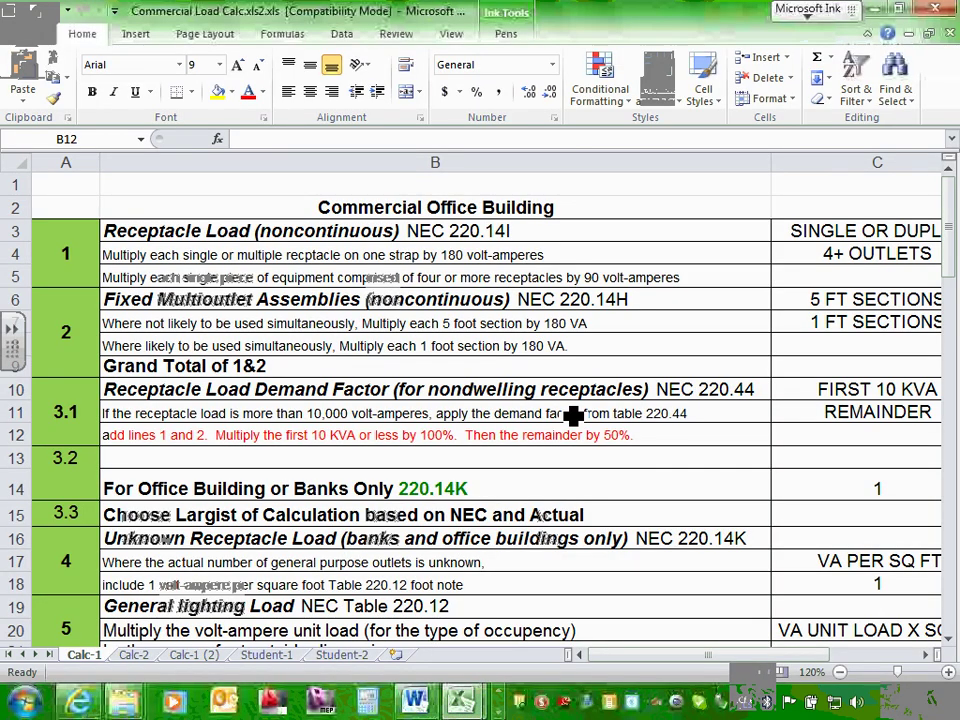
Examine the formulas for the combined total in I9, the demand factor results in I10 and I11, and the remainder in E11
{"action": "left_click_drag", "start_coordinate": [729, 662], "coordinate": [795, 662]}
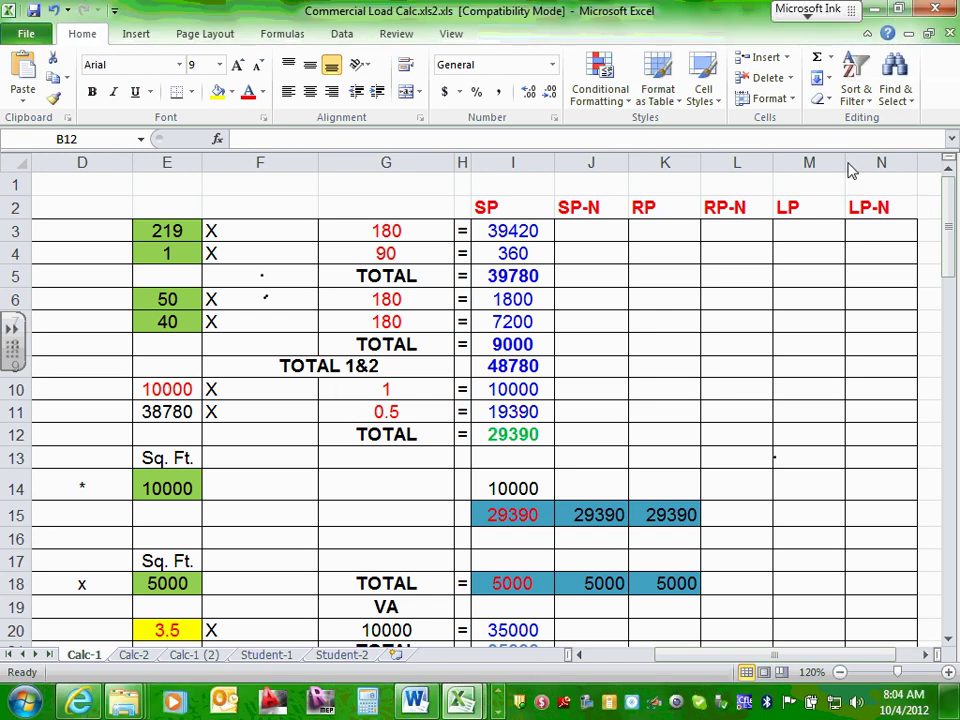
{"action": "left_click", "coordinate": [519, 367]}
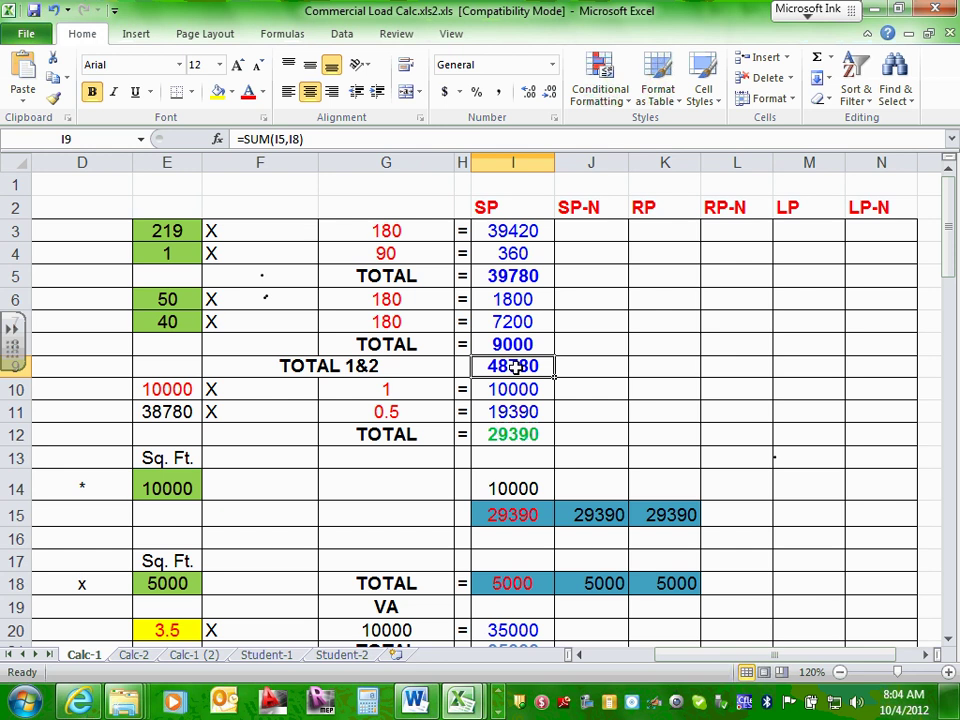
{"action": "left_click", "coordinate": [509, 390]}
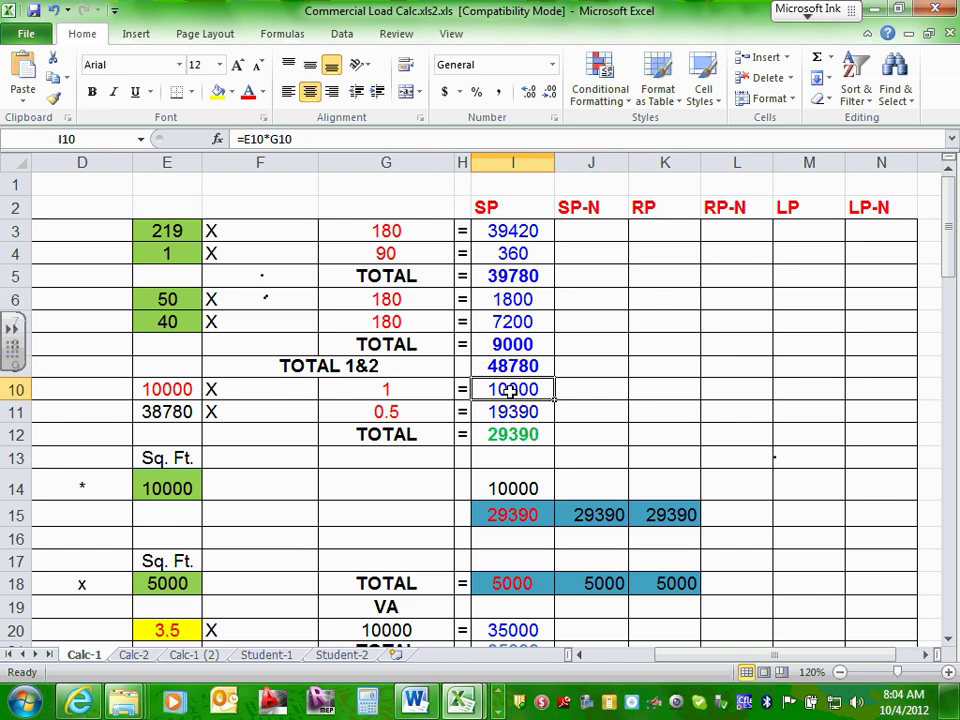
{"action": "left_click", "coordinate": [513, 405]}
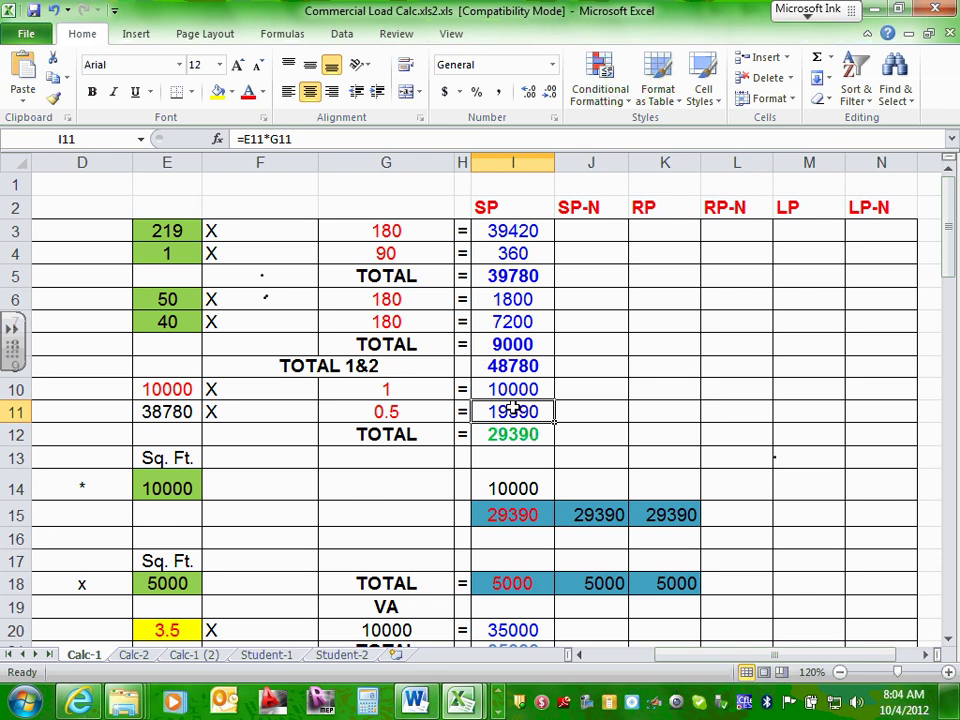
{"action": "left_click", "coordinate": [165, 411]}
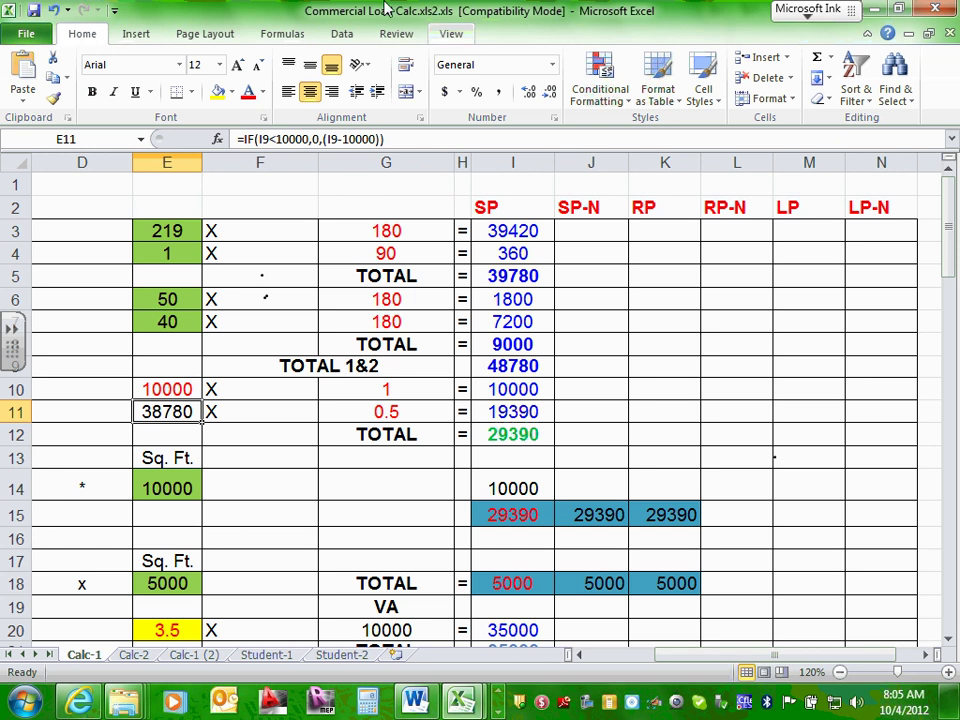
{"action": "left_click", "coordinate": [593, 386]}
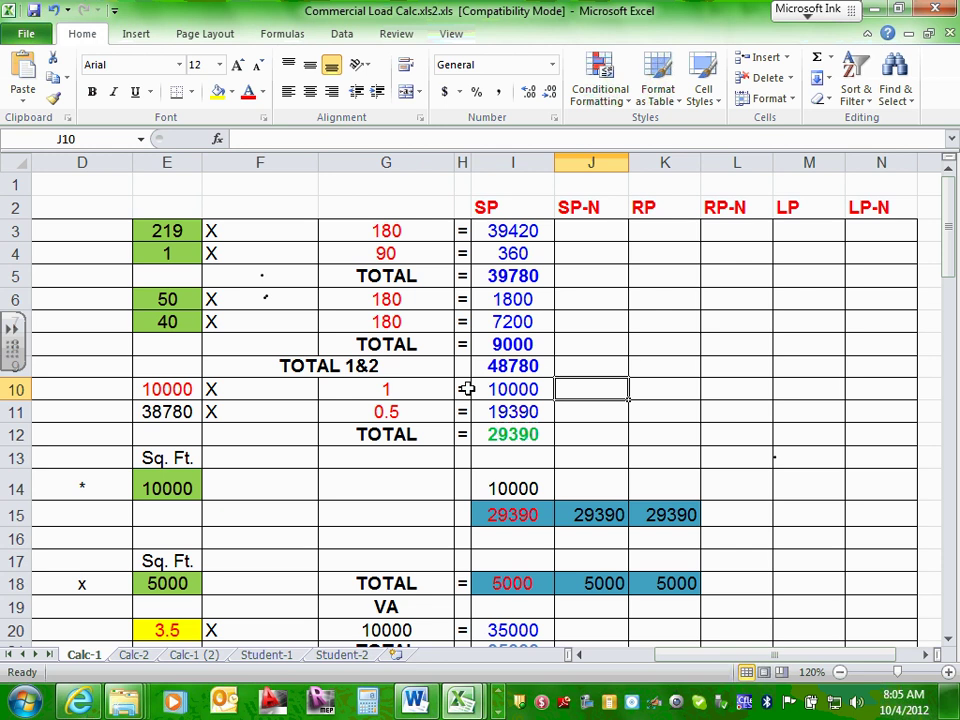
Recheck the remainder formula in E11 and inspect which cells the demand factor total in I12 adds
{"action": "left_click", "coordinate": [183, 411]}
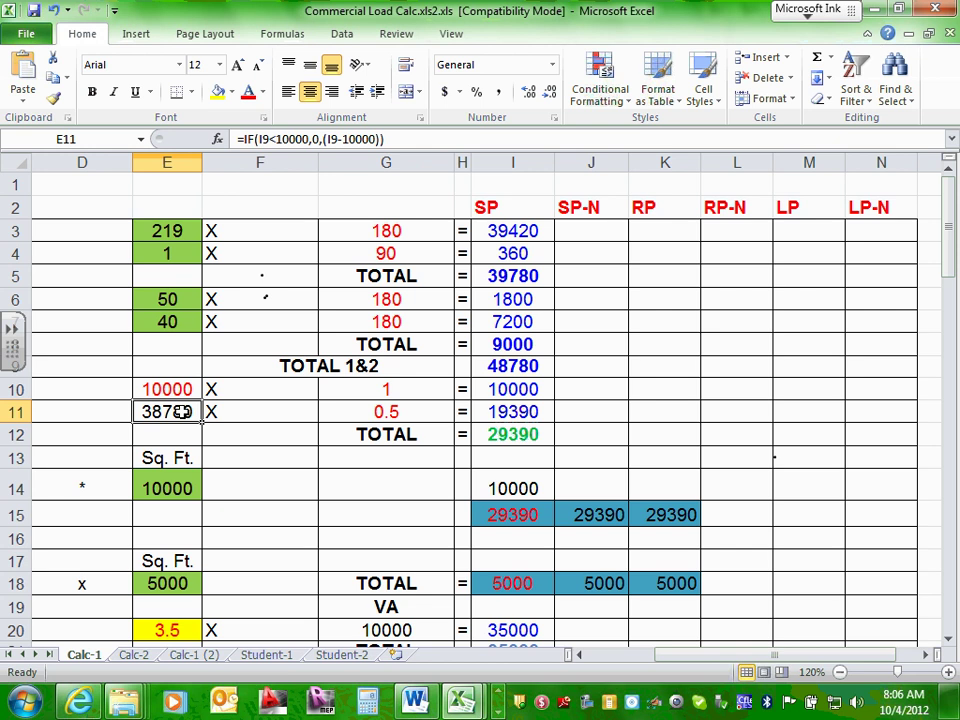
{"action": "left_click", "coordinate": [524, 435]}
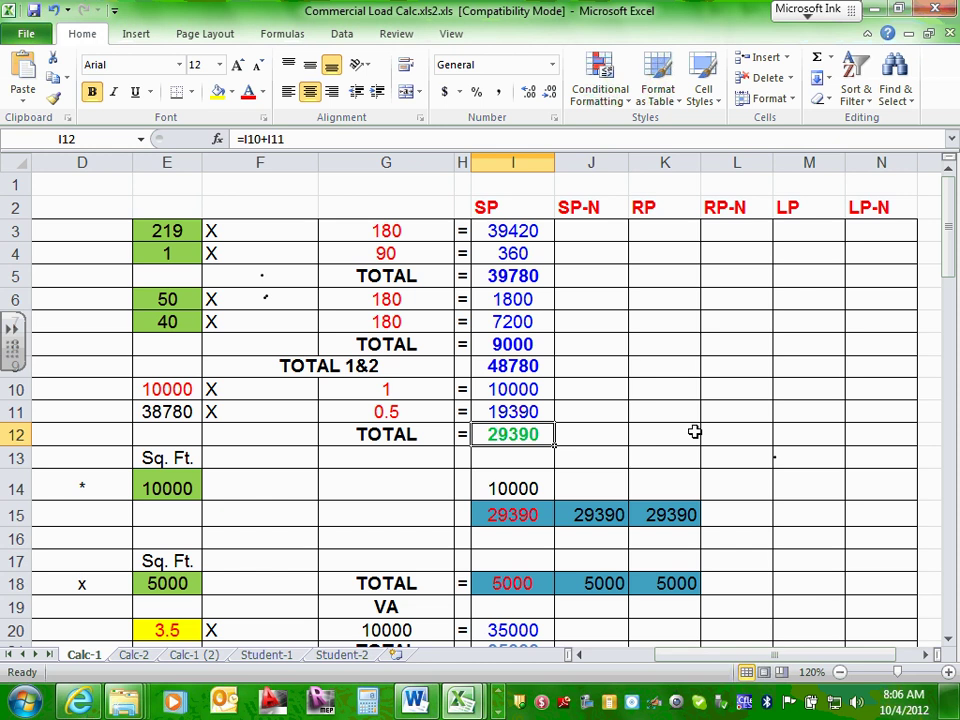
{"action": "double_click", "coordinate": [510, 437]}
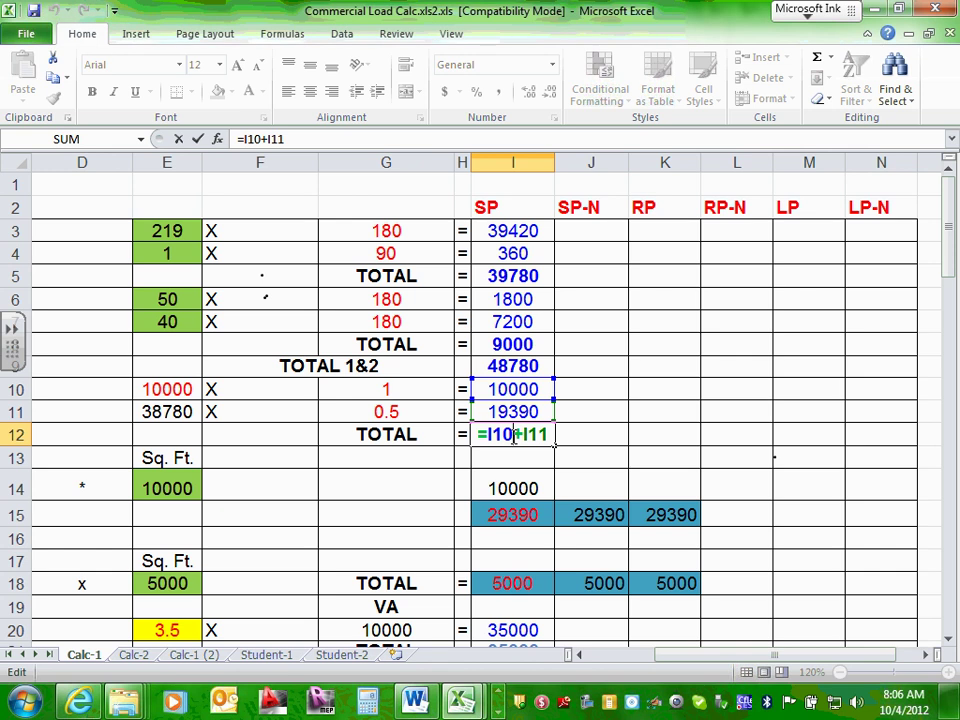
{"action": "left_click", "coordinate": [632, 409]}
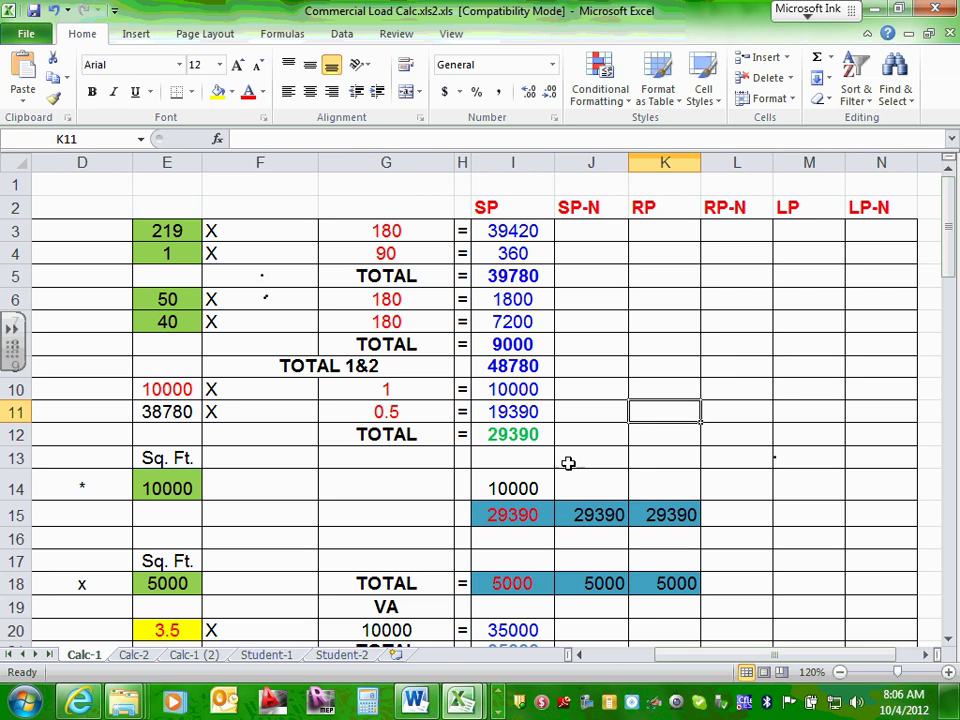
Review the "For Office Building or Banks Only 220.14K" line in row 14 alongside the demand factor total in I12
{"action": "left_click_drag", "start_coordinate": [717, 662], "coordinate": [660, 670]}
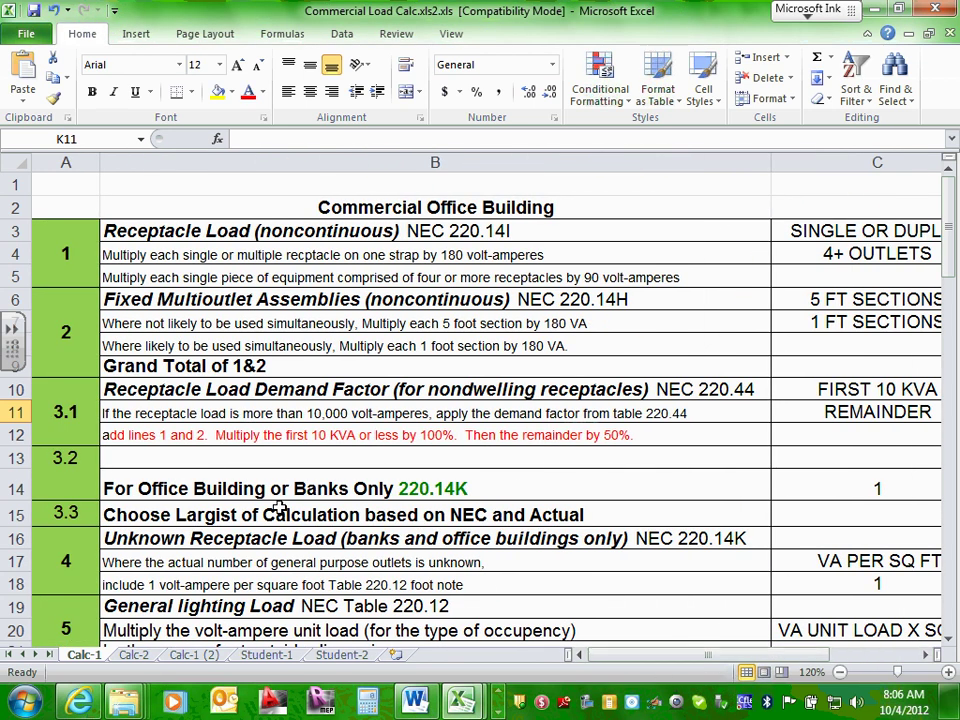
{"action": "left_click", "coordinate": [233, 483]}
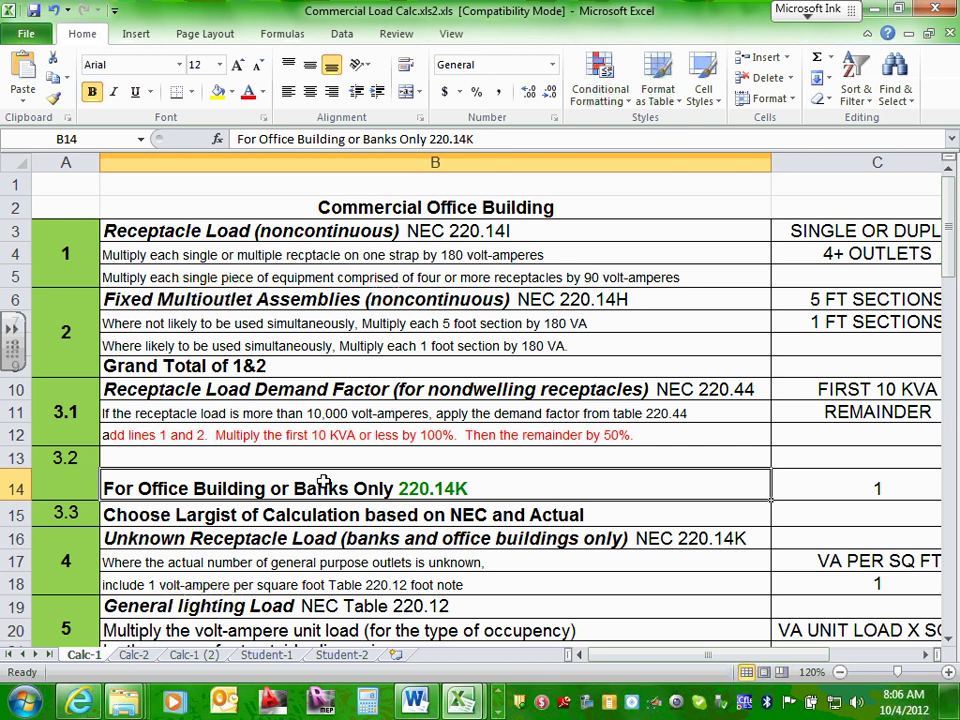
{"action": "scroll", "coordinate": [324, 482], "scroll_direction": "down", "scroll_amount": 2}
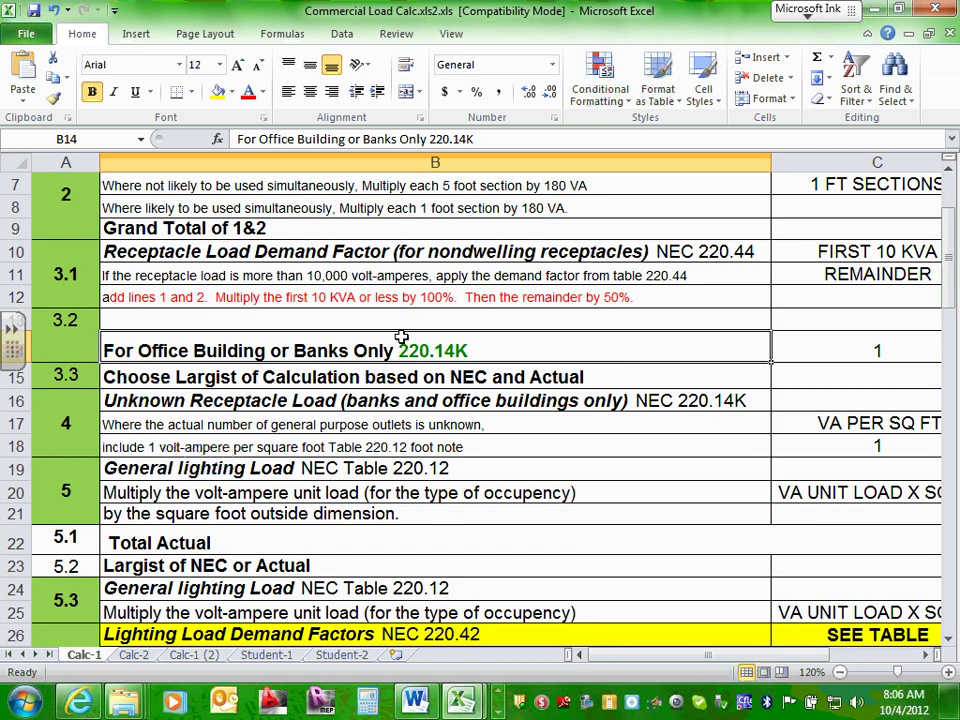
{"action": "left_click_drag", "start_coordinate": [636, 656], "coordinate": [718, 662]}
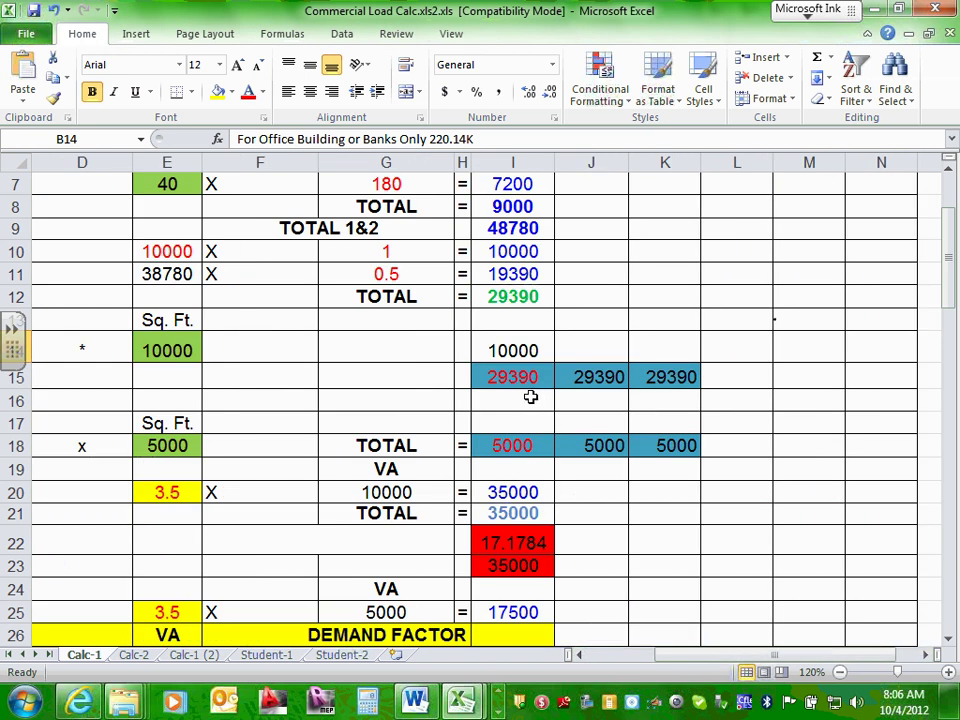
{"action": "left_click", "coordinate": [513, 293]}
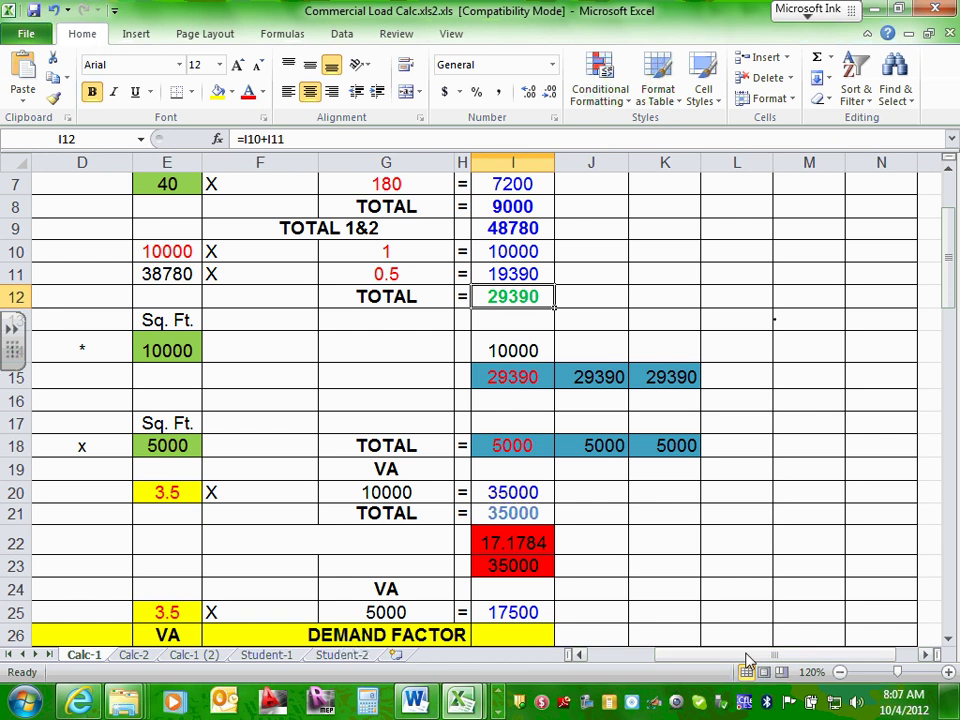
{"action": "left_click_drag", "start_coordinate": [748, 660], "coordinate": [690, 660]}
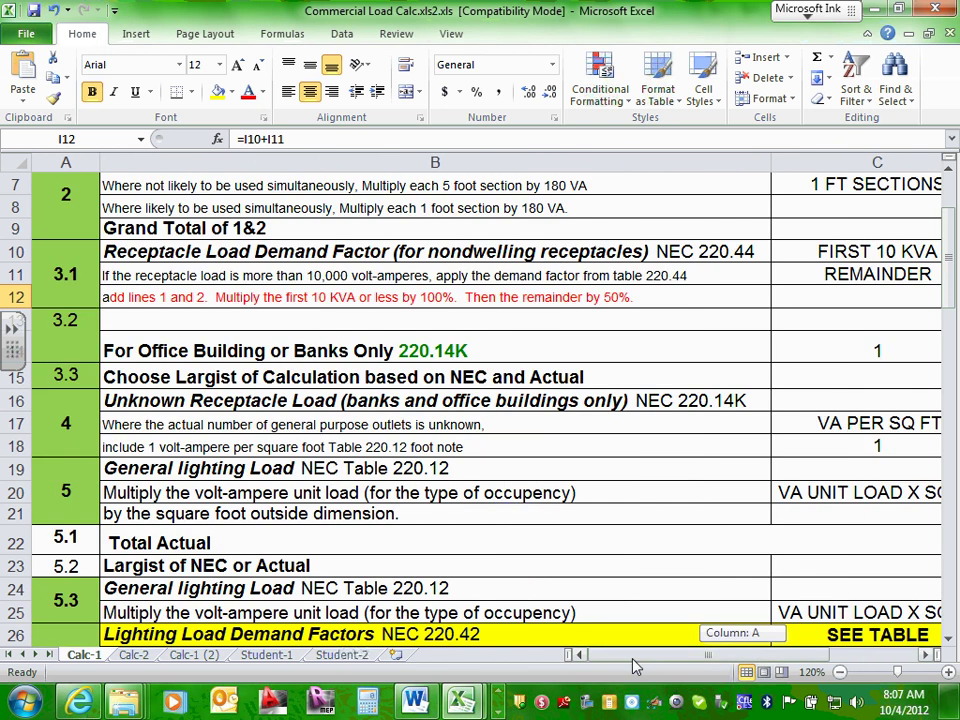
Examine the row 14 office building calculation: the multiplier in C14, the square footage in E14 and the product formula in I14
{"action": "left_click", "coordinate": [116, 345]}
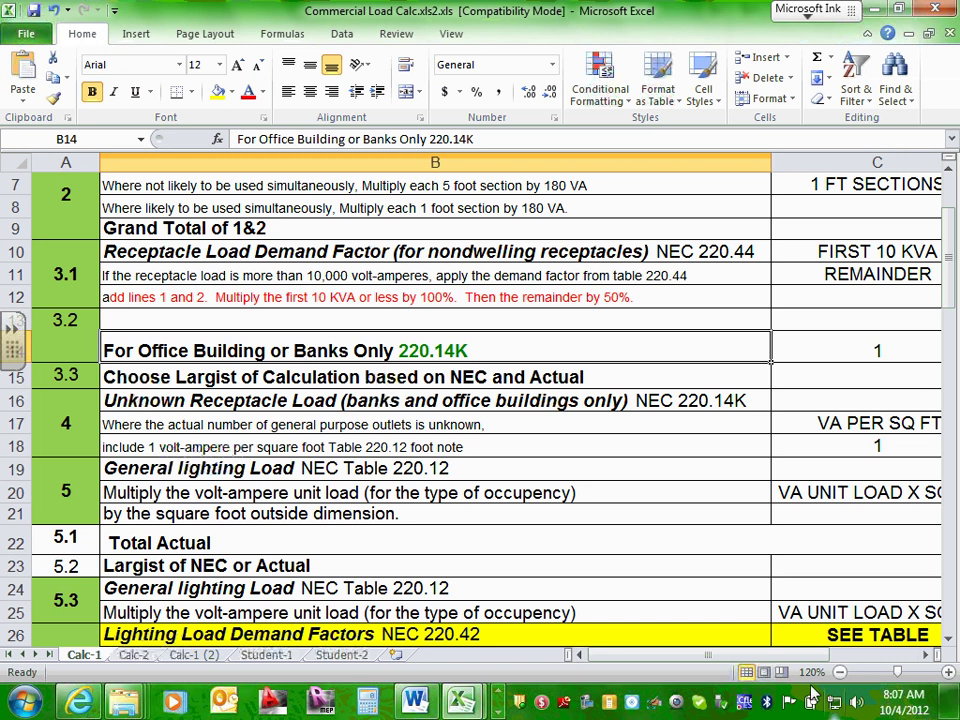
{"action": "left_click_drag", "start_coordinate": [815, 662], "coordinate": [853, 662]}
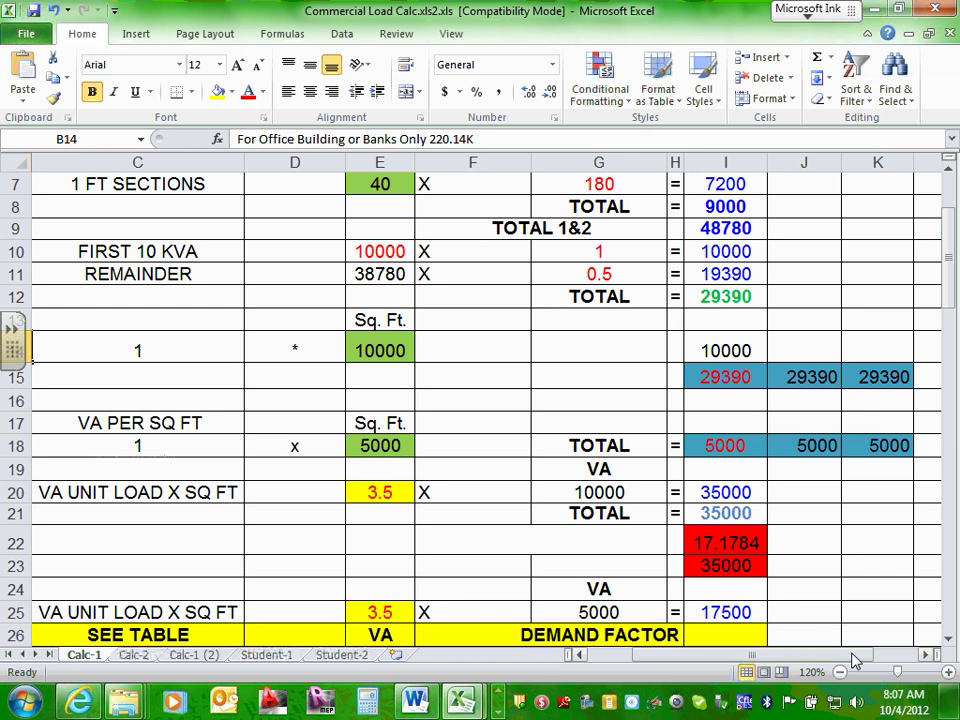
{"action": "left_click", "coordinate": [144, 345]}
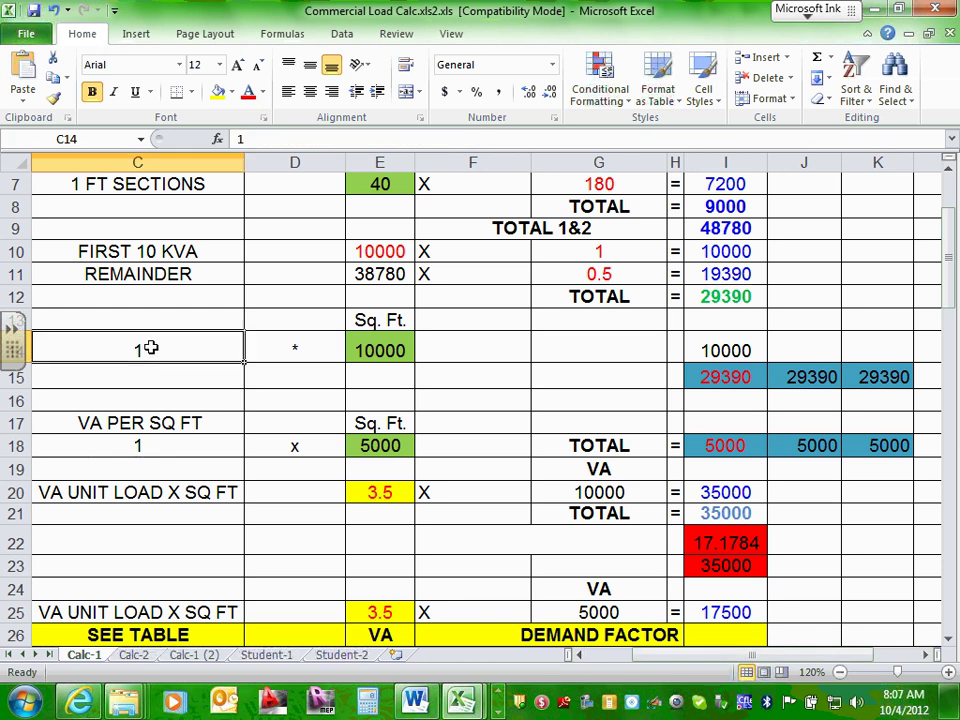
{"action": "left_click", "coordinate": [390, 353]}
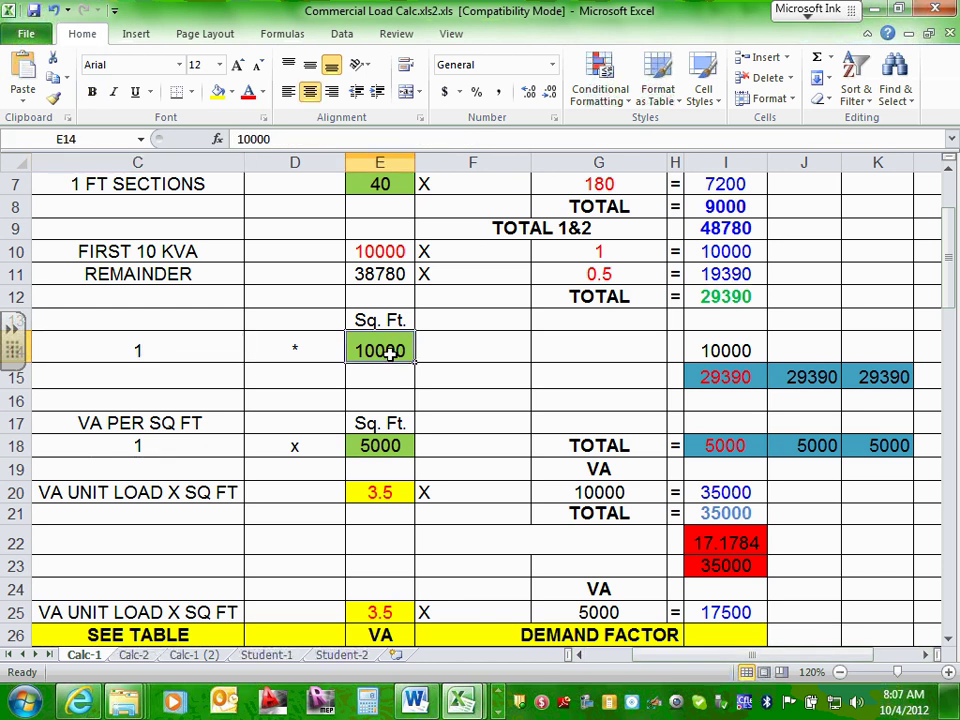
{"action": "left_click", "coordinate": [176, 350]}
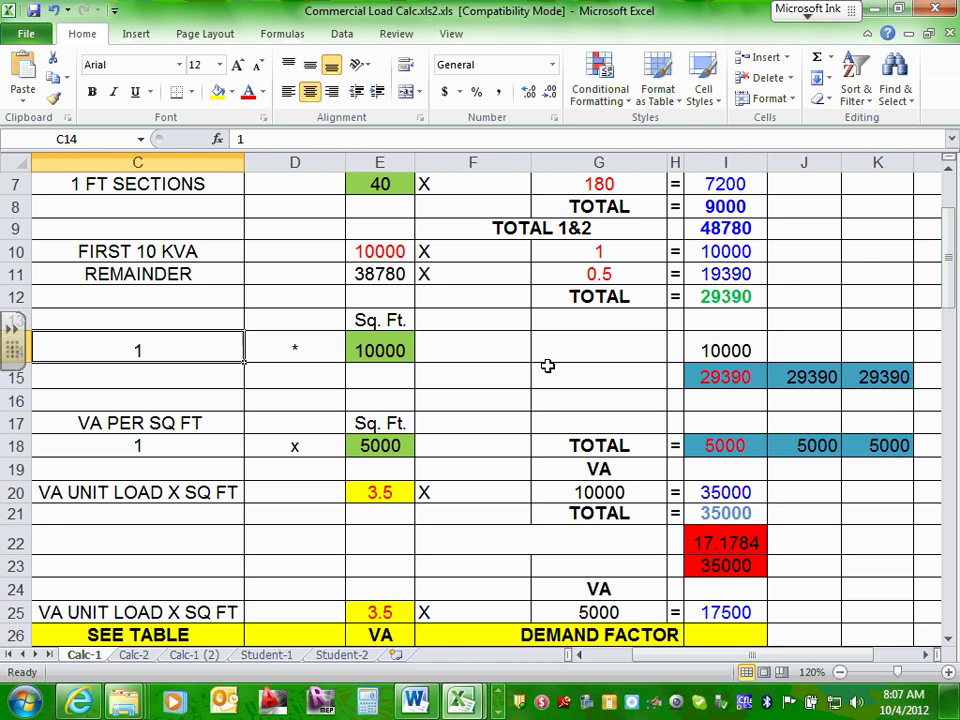
{"action": "left_click", "coordinate": [720, 349]}
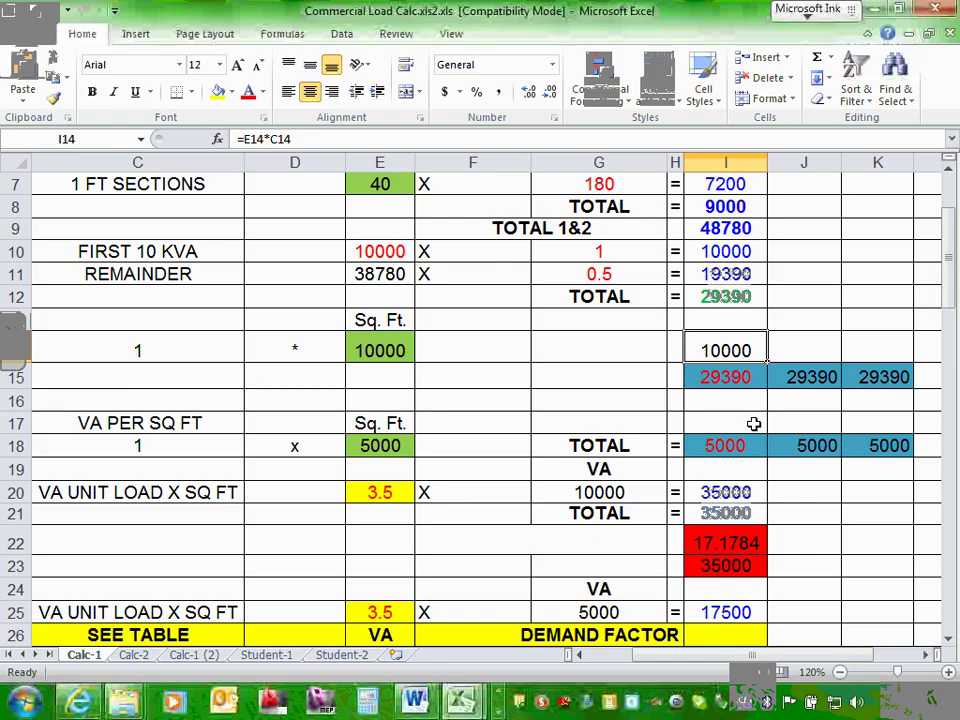
Inspect the MAX formula in I15 and the cells it compares for the largest receptacle load
{"action": "left_click", "coordinate": [736, 377]}
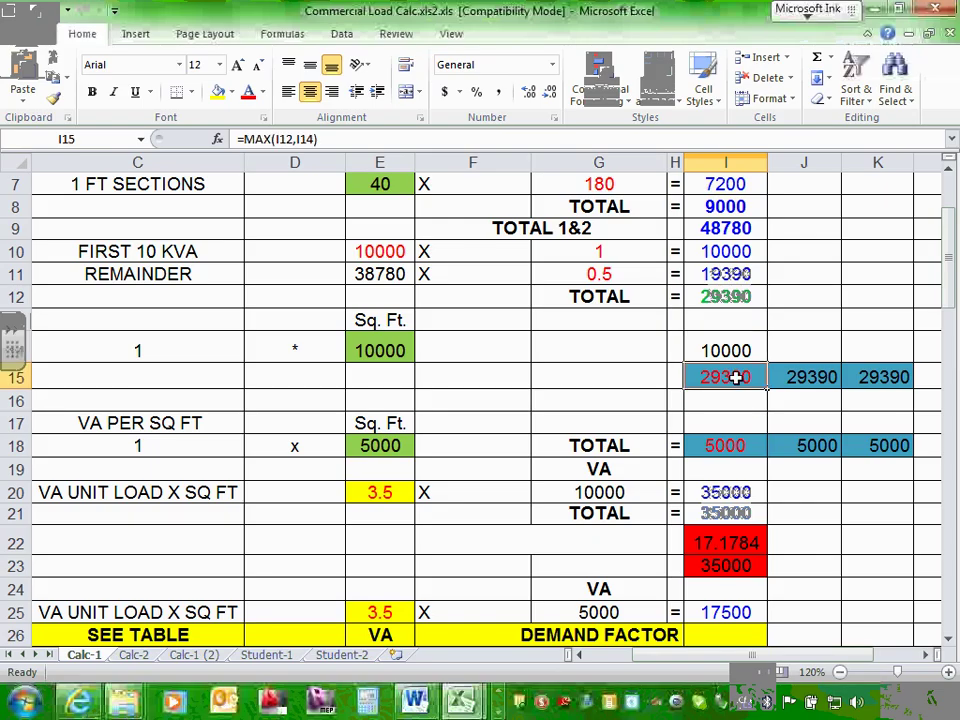
{"action": "double_click", "coordinate": [736, 377]}
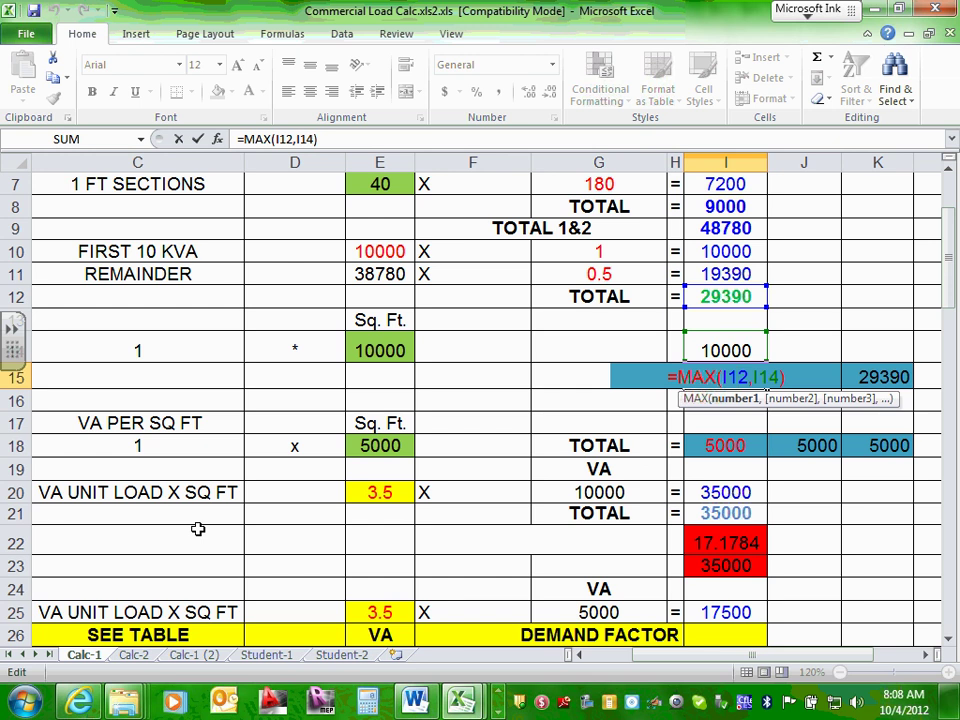
{"action": "key", "text": "ctrl+Return"}
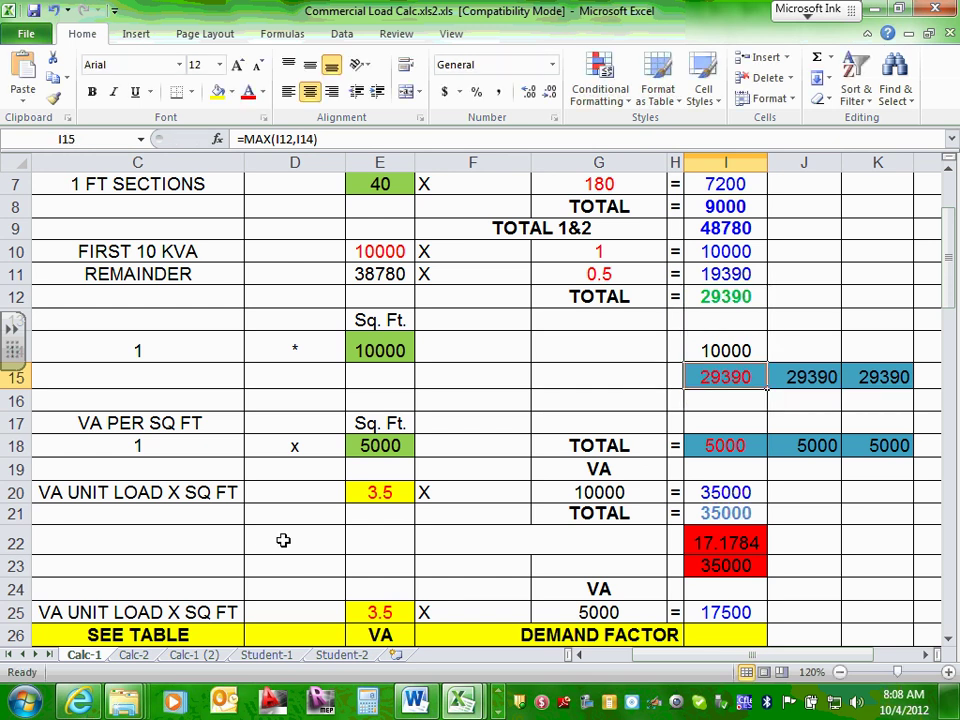
{"action": "left_click", "coordinate": [821, 511]}
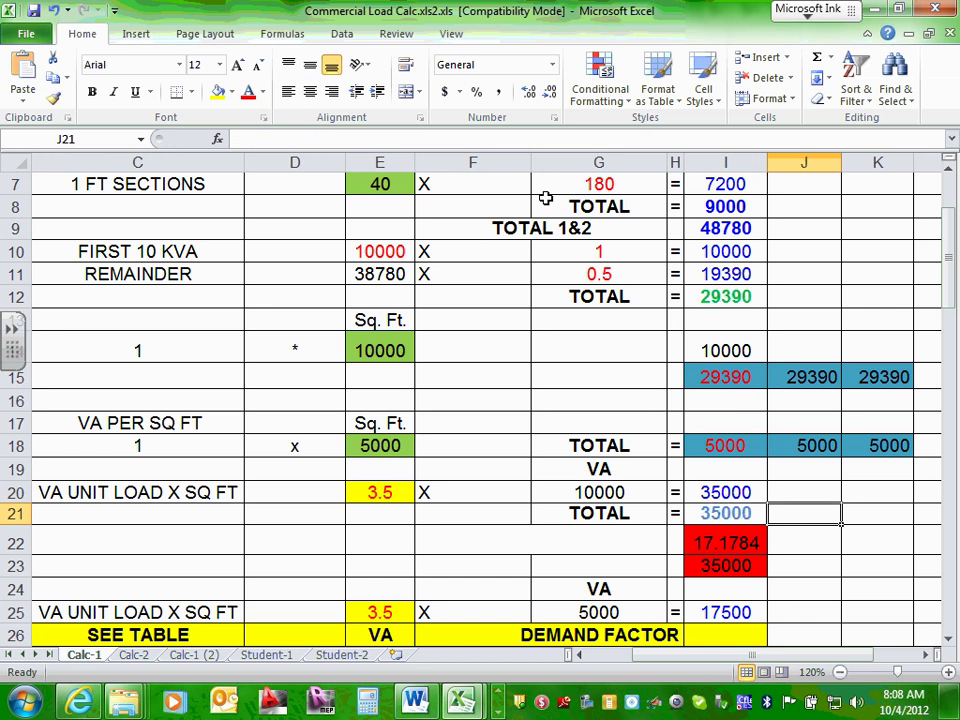
Review the largest receptacle load formula in I15 against the panel column headings in row 2, from SP to LP-N
{"action": "scroll", "coordinate": [733, 394], "scroll_direction": "up", "scroll_amount": 2}
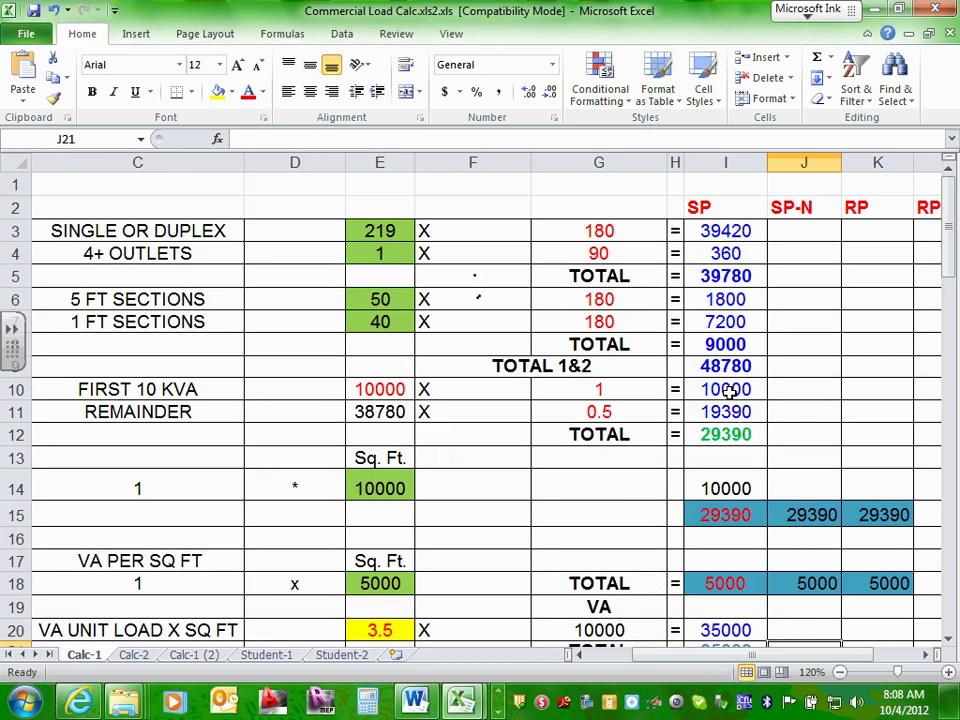
{"action": "scroll", "coordinate": [735, 400], "scroll_direction": "down", "scroll_amount": 2}
{"action": "left_click", "coordinate": [737, 374]}
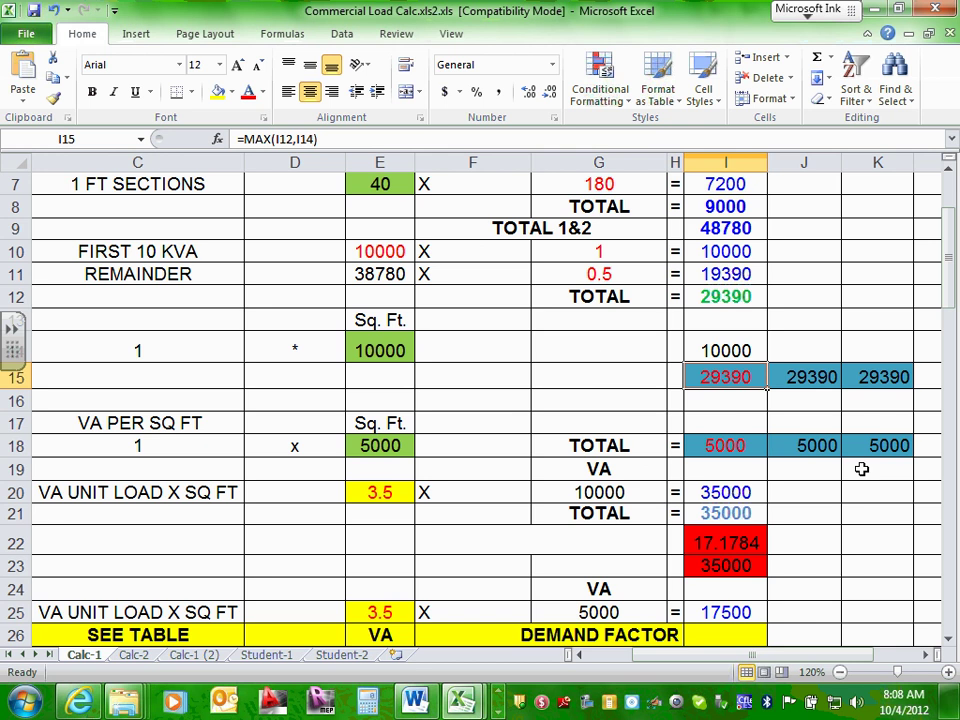
{"action": "scroll", "coordinate": [928, 672], "scroll_direction": "right", "scroll_amount": 1}
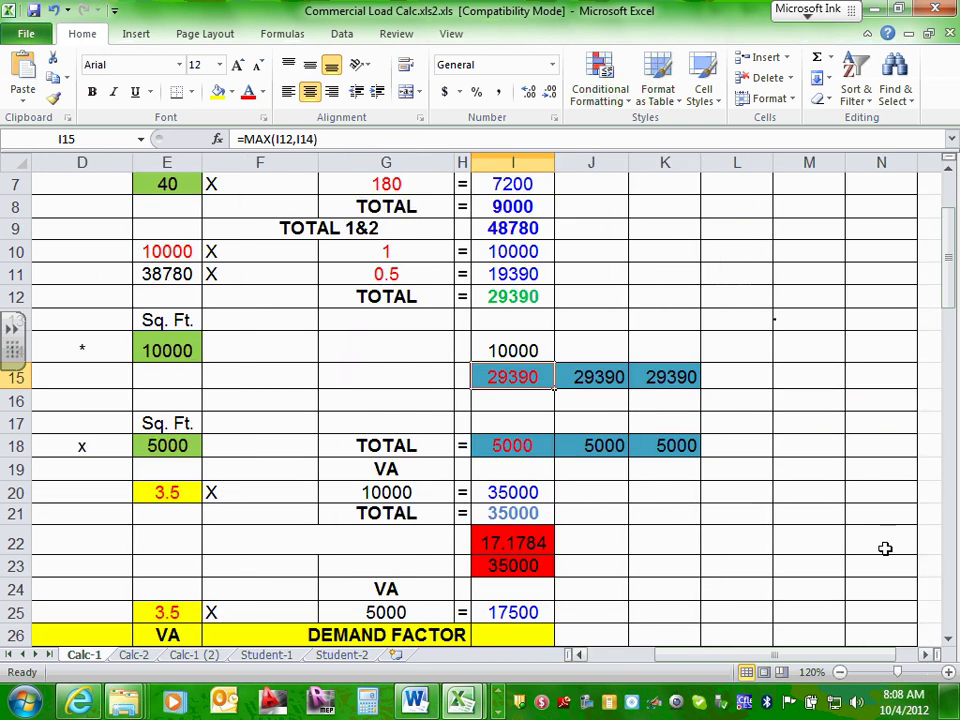
{"action": "scroll", "coordinate": [870, 444], "scroll_direction": "up", "scroll_amount": 2}
{"action": "scroll", "coordinate": [871, 444], "scroll_direction": "down", "scroll_amount": 1}
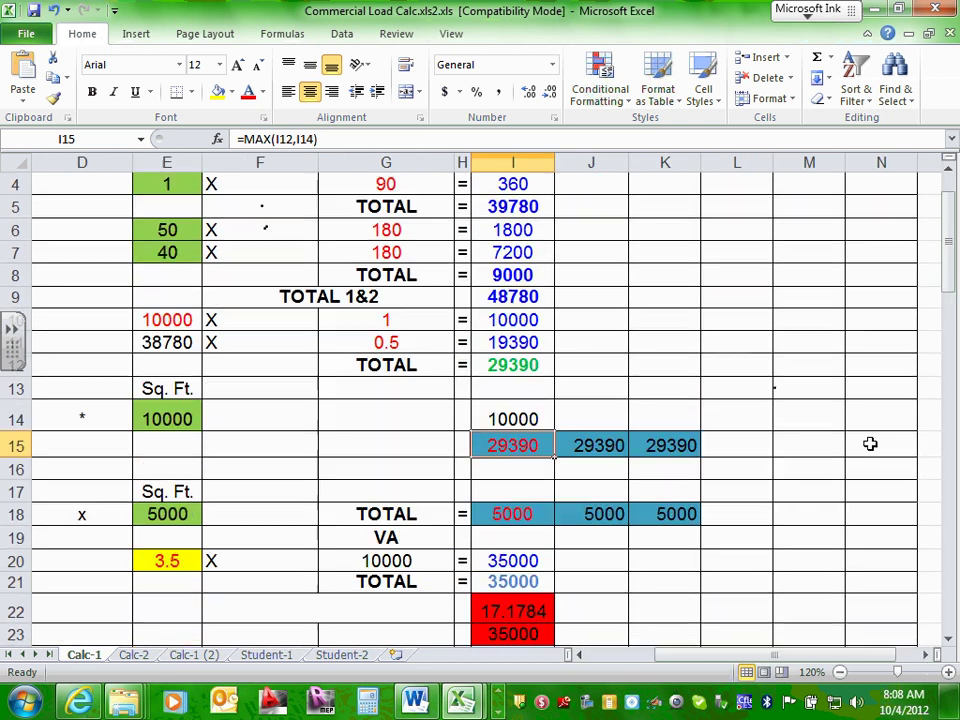
{"action": "scroll", "coordinate": [679, 440], "scroll_direction": "up", "scroll_amount": 1}
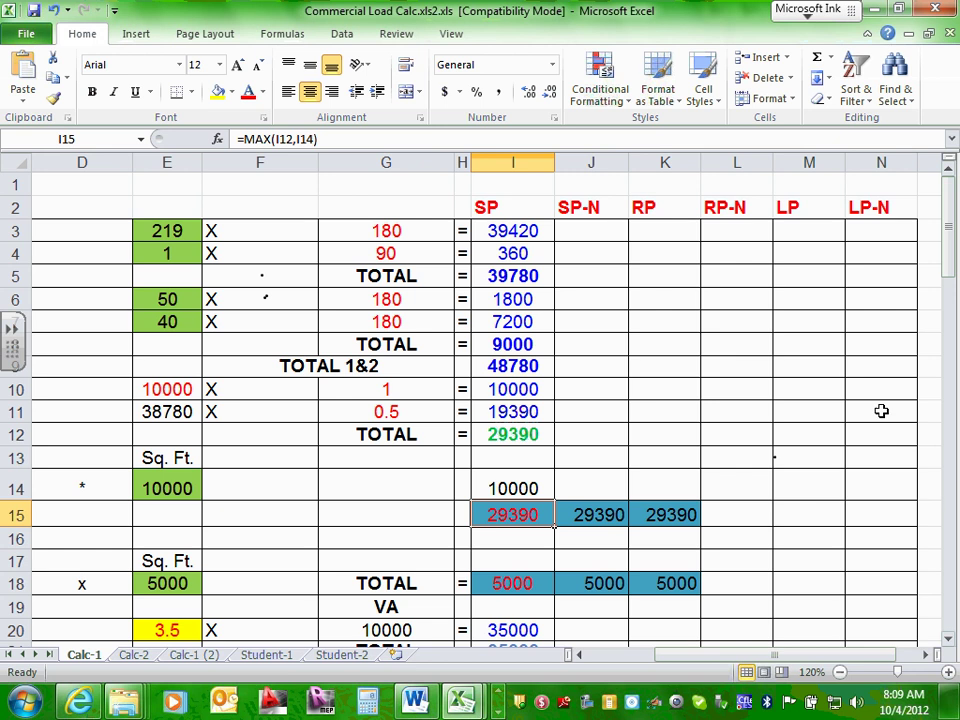
Fill the row 15 receptacle load from K15 across into L15 under the RP-N heading
{"action": "left_click", "coordinate": [673, 514]}
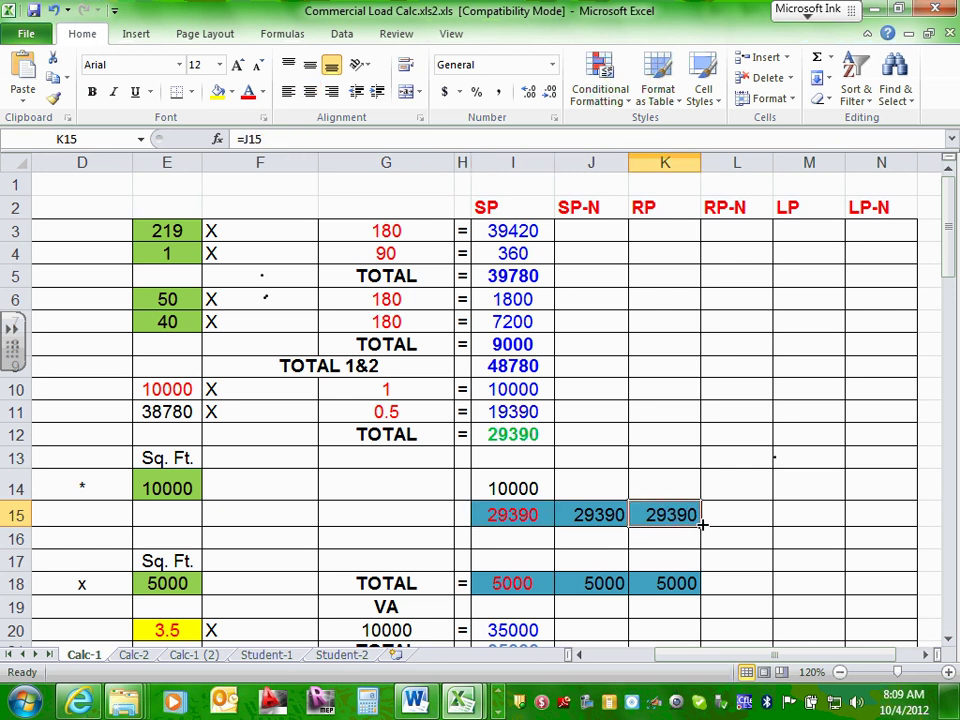
{"action": "left_click_drag", "start_coordinate": [703, 524], "coordinate": [746, 521]}
{"action": "left_click", "coordinate": [746, 521]}
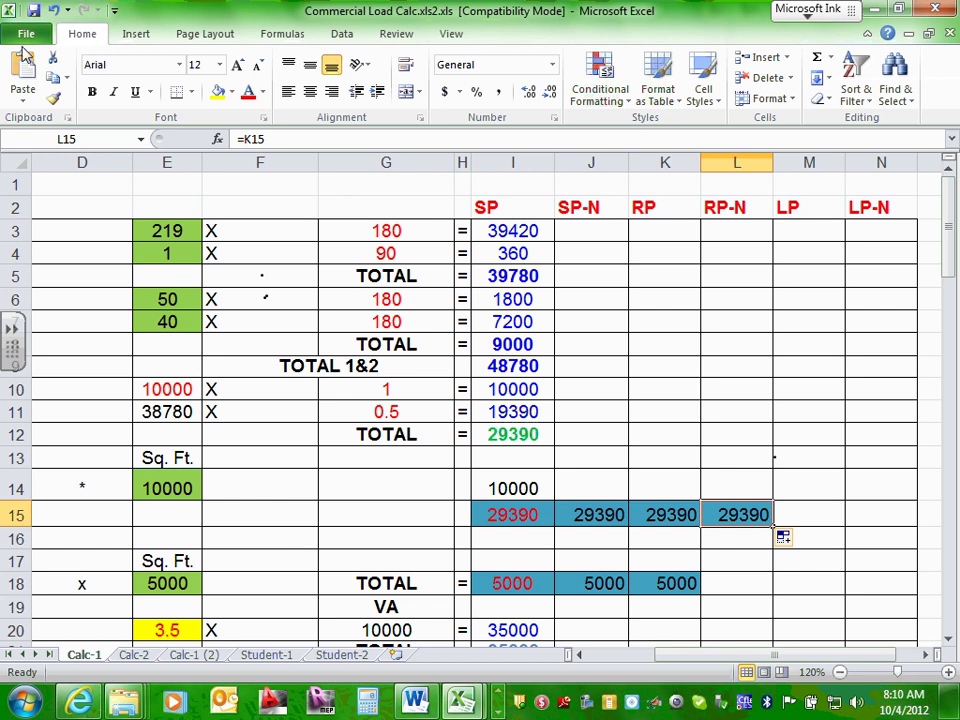
Inspect the 5-foot section formula in I6, the demand factor total in I12 and the MAX formula in I15
{"action": "left_click", "coordinate": [527, 298]}
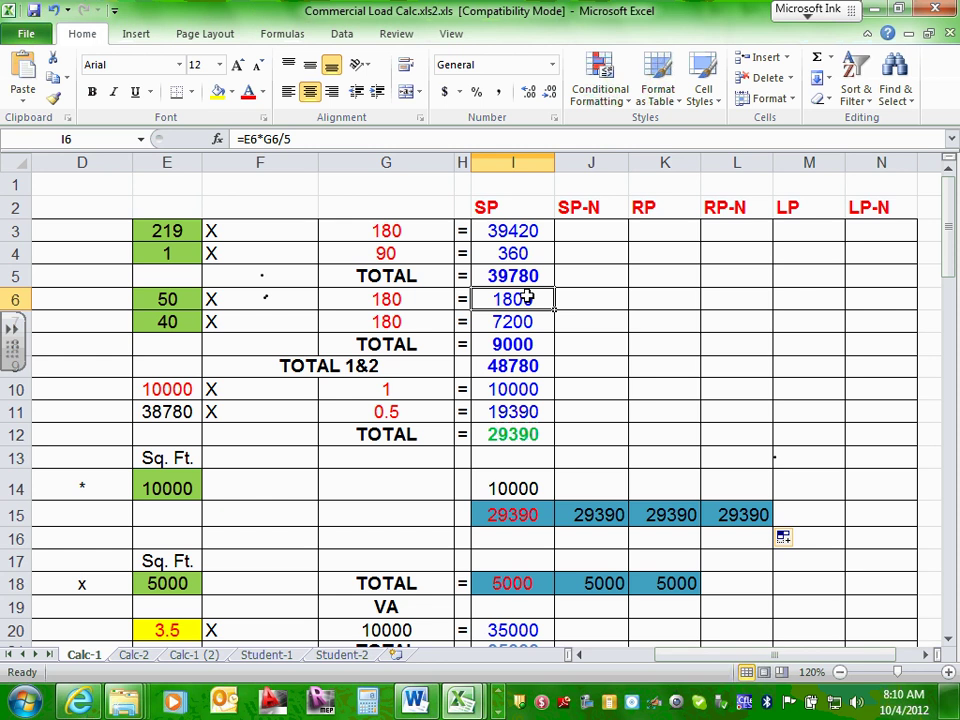
{"action": "left_click", "coordinate": [600, 367]}
{"action": "left_click", "coordinate": [517, 433]}
{"action": "scroll", "coordinate": [517, 433], "scroll_direction": "down", "scroll_amount": 2}
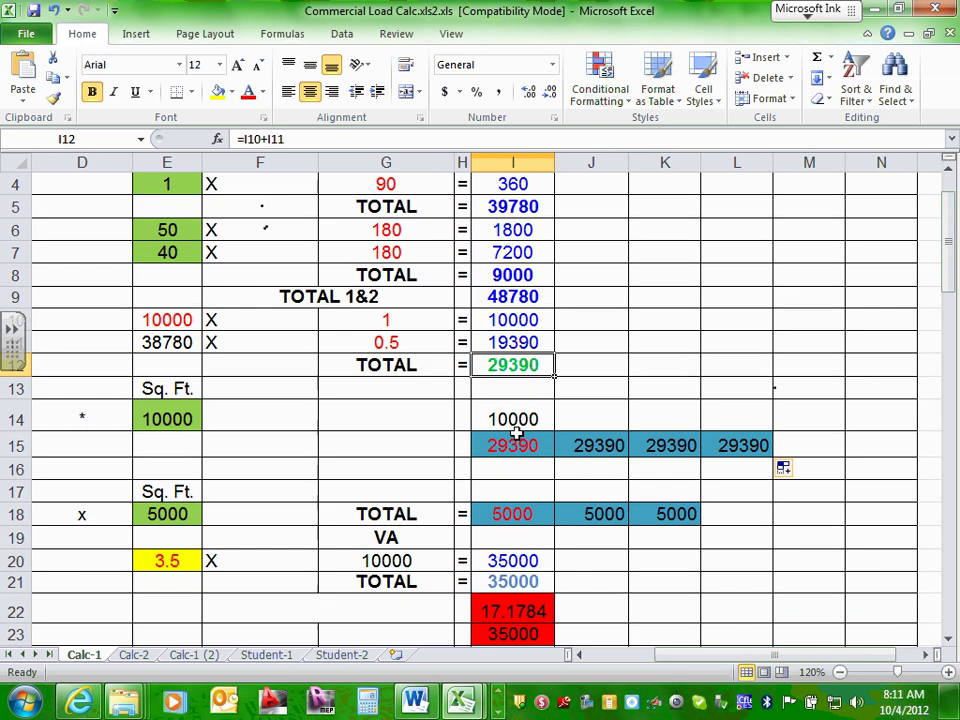
{"action": "left_click", "coordinate": [518, 377]}
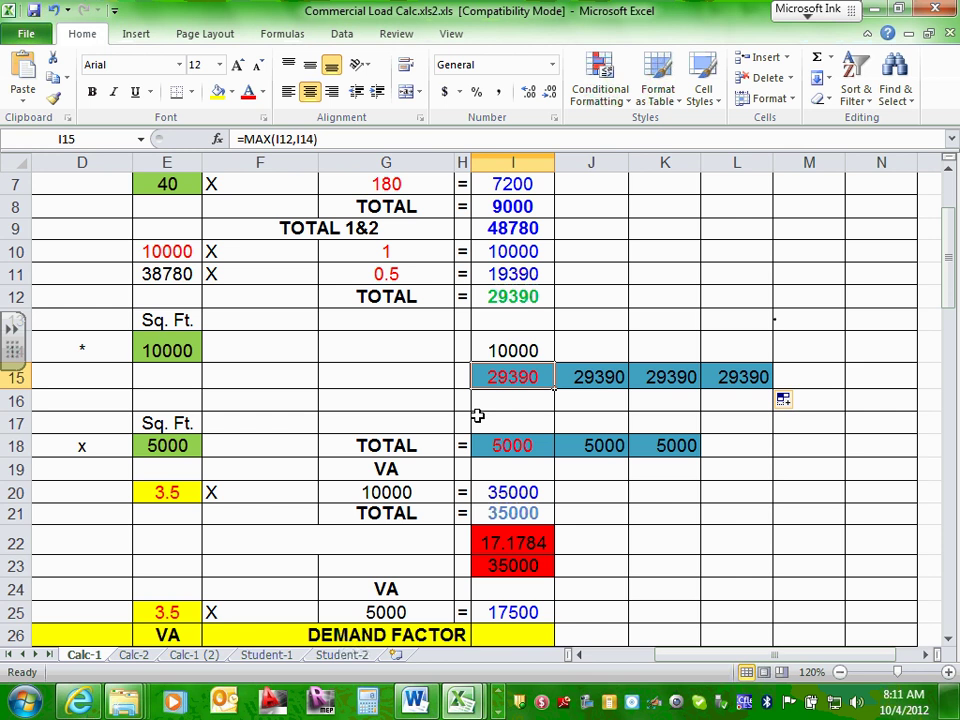
Enter 0 for the row 15 receptacle load in the LP and LP-N columns, cells M15 and N15
{"action": "left_click_drag", "start_coordinate": [846, 656], "coordinate": [868, 658]}
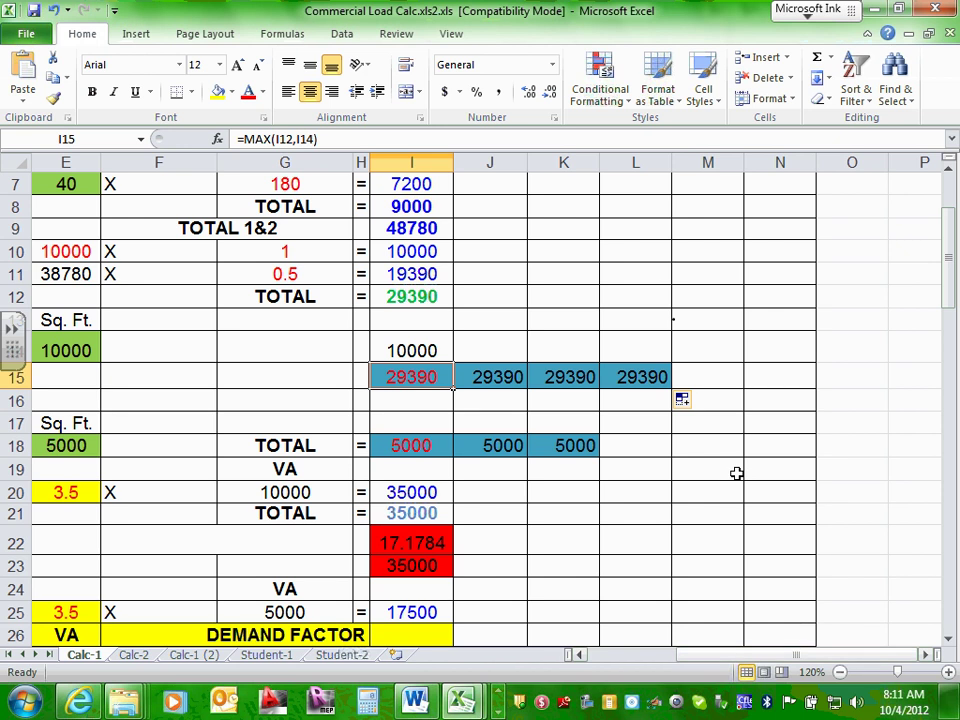
{"action": "scroll", "coordinate": [736, 473], "scroll_direction": "up", "scroll_amount": 2}
{"action": "left_click", "coordinate": [716, 514]}
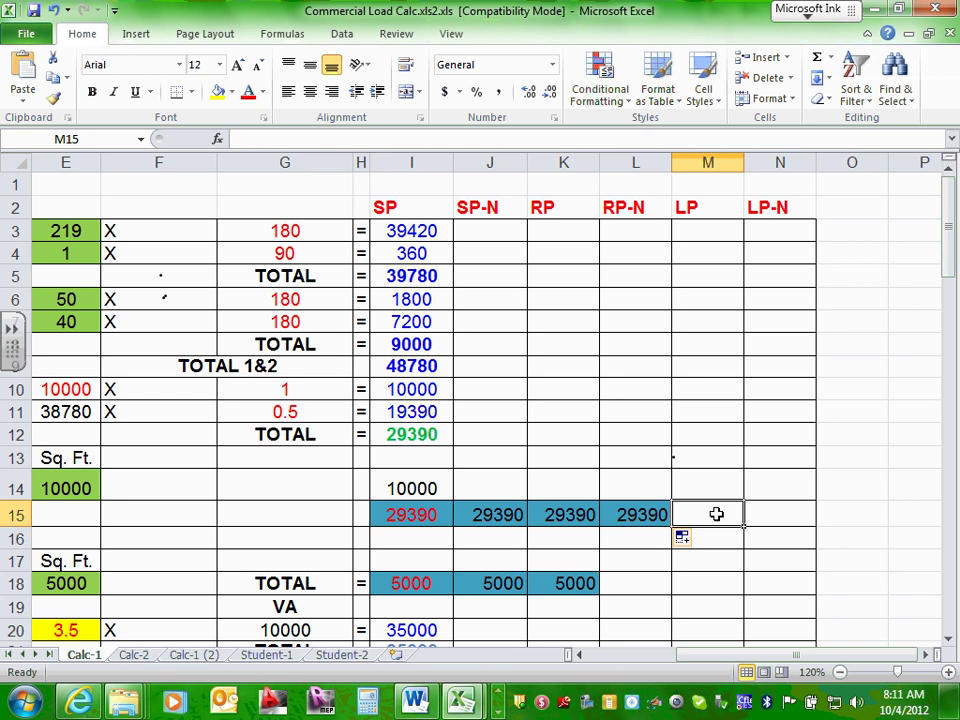
{"action": "type", "text": "0"}
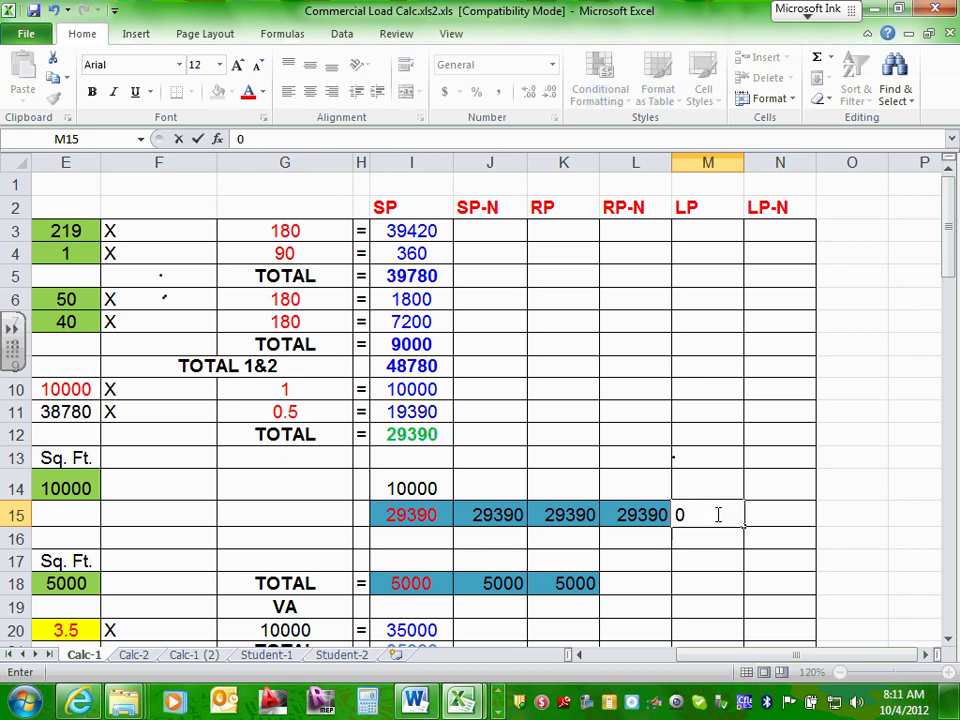
{"action": "left_click", "coordinate": [761, 513]}
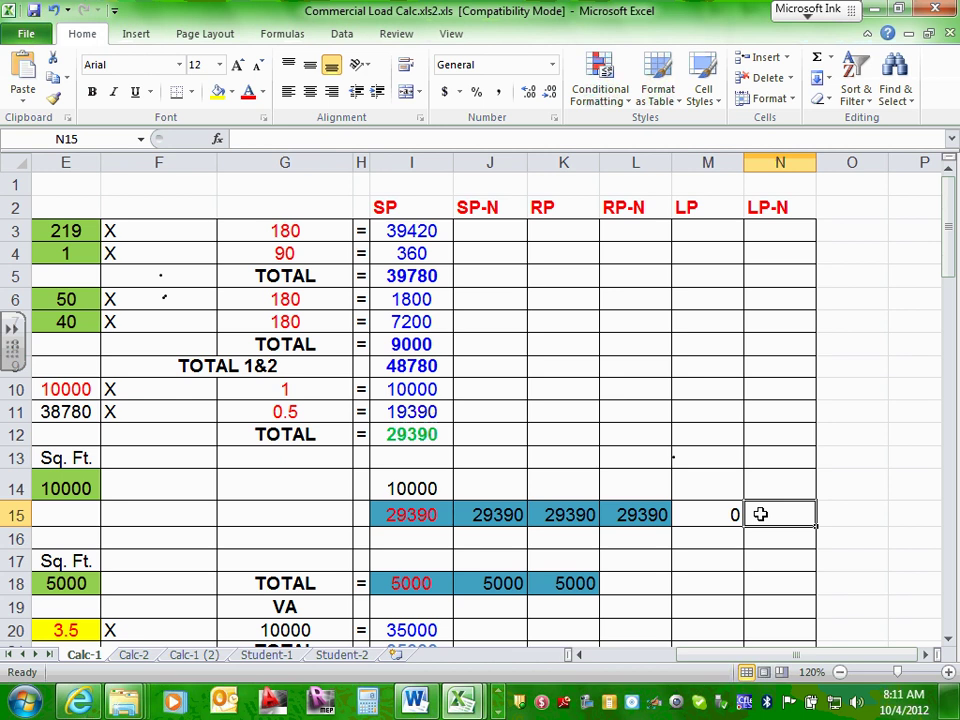
{"action": "type", "text": "0"}
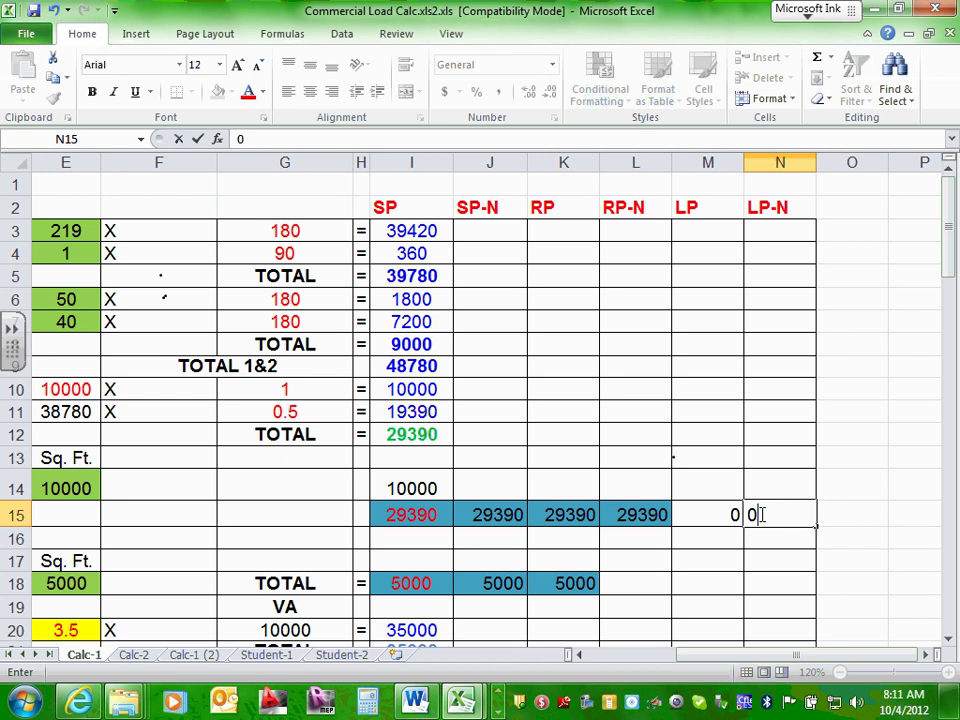
{"action": "left_click", "coordinate": [762, 486]}
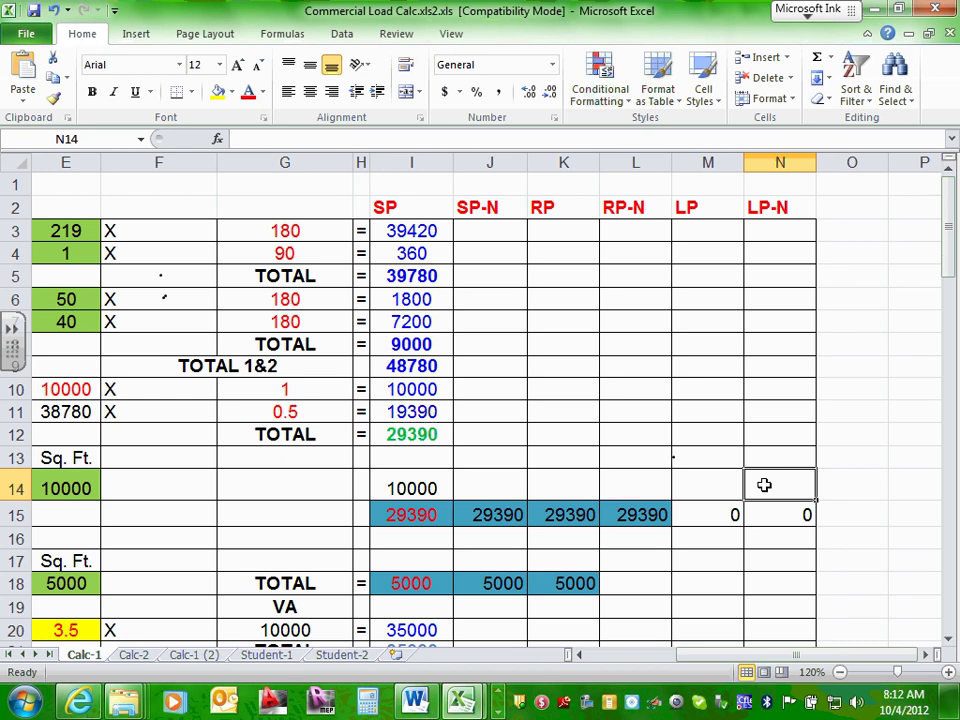
Read the Unknown Receptacle Load (banks and office buildings only) NEC 220.14K description in B16 and B17
{"action": "scroll", "coordinate": [735, 476], "scroll_direction": "down", "scroll_amount": 2}
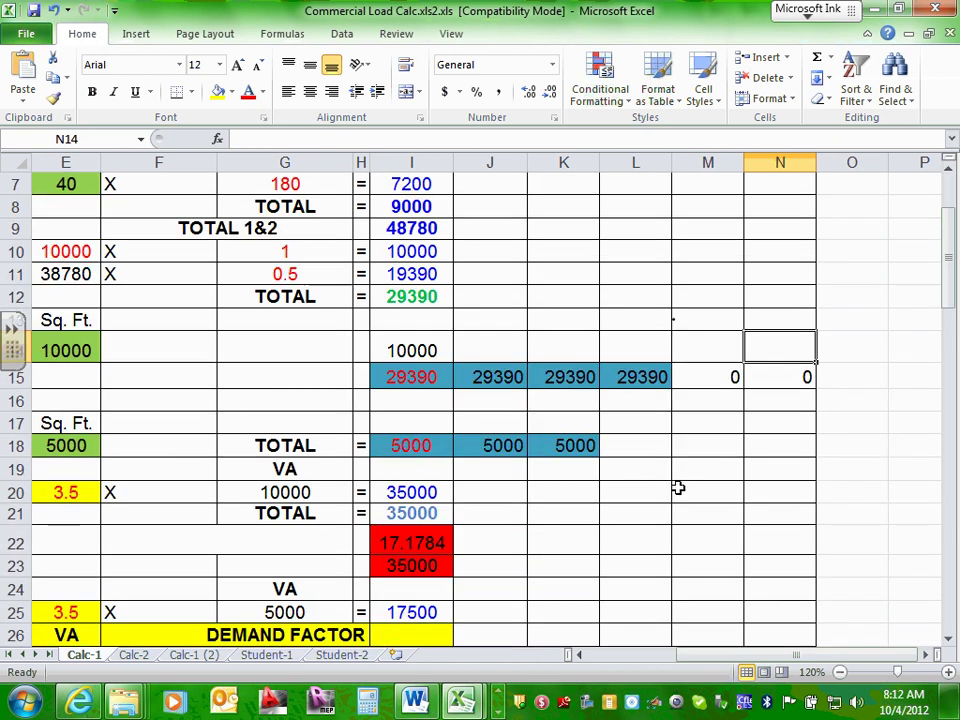
{"action": "left_click_drag", "start_coordinate": [729, 658], "coordinate": [697, 664]}
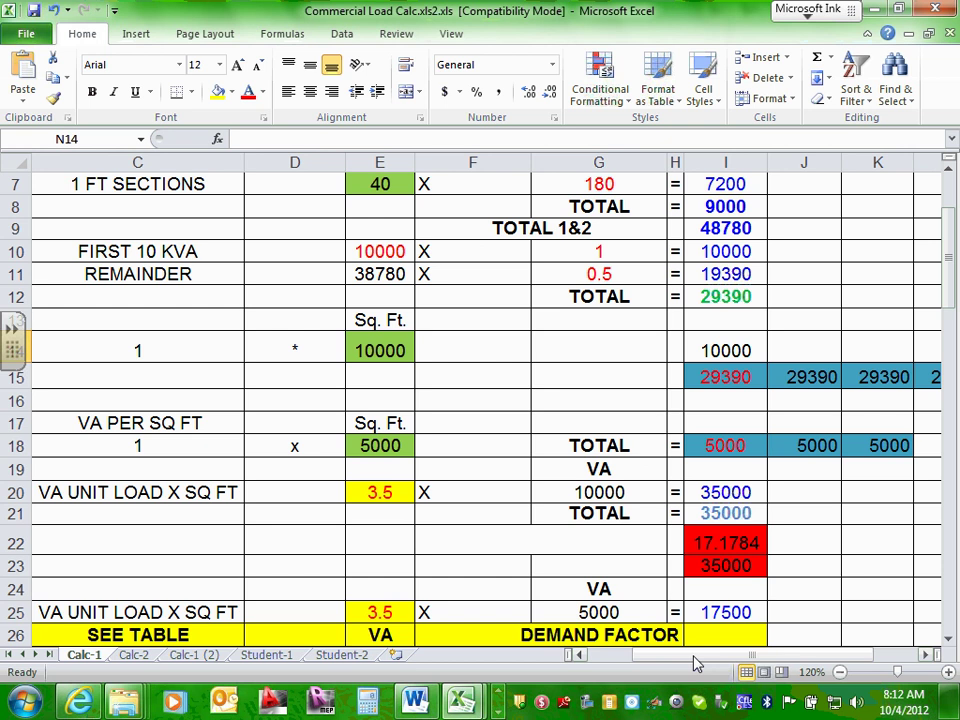
{"action": "left_click_drag", "start_coordinate": [668, 659], "coordinate": [634, 660]}
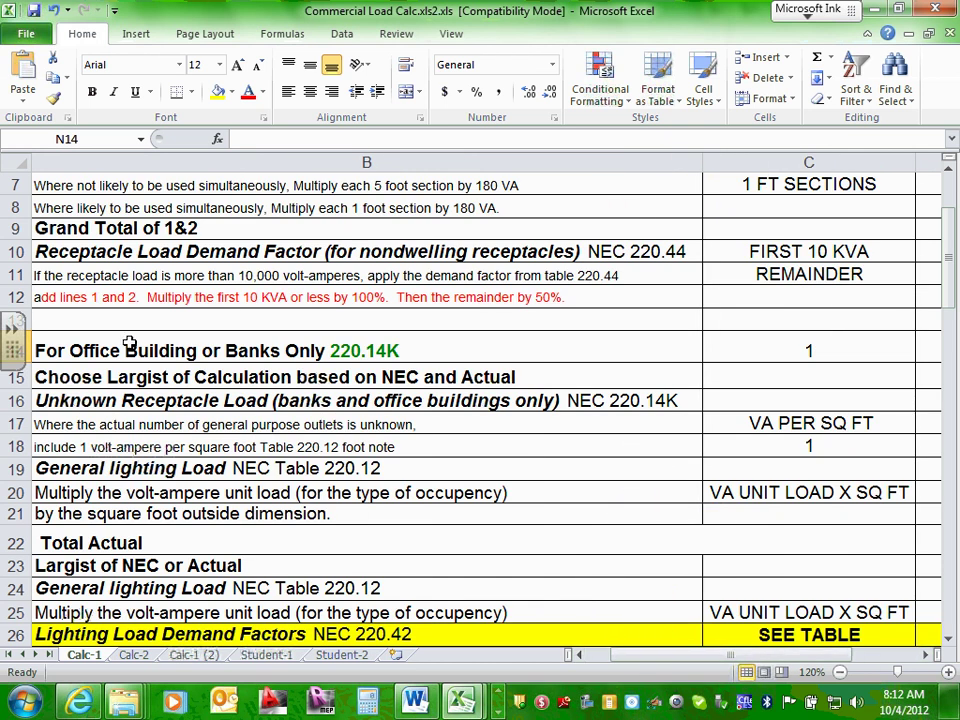
{"action": "left_click_drag", "start_coordinate": [634, 657], "coordinate": [595, 659]}
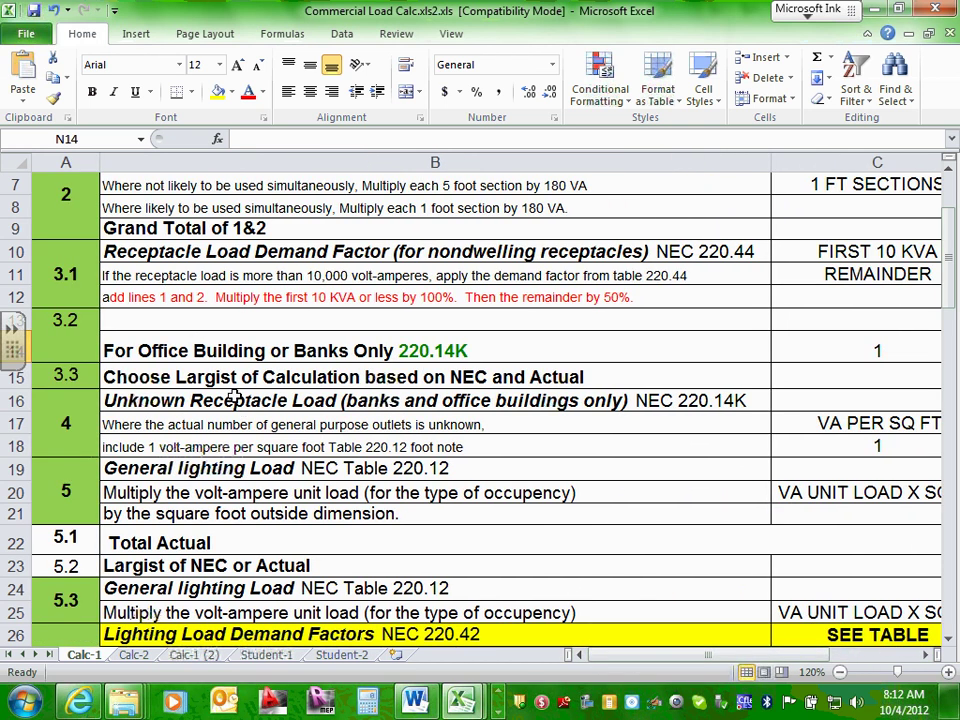
{"action": "scroll", "coordinate": [203, 352], "scroll_direction": "down", "scroll_amount": 1}
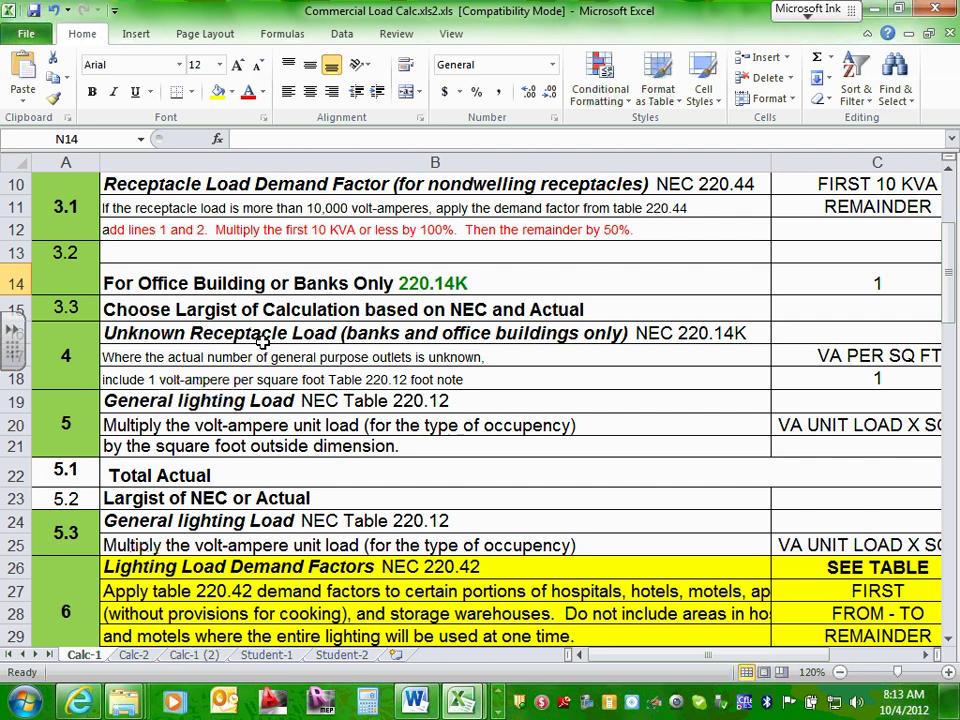
{"action": "left_click", "coordinate": [172, 334]}
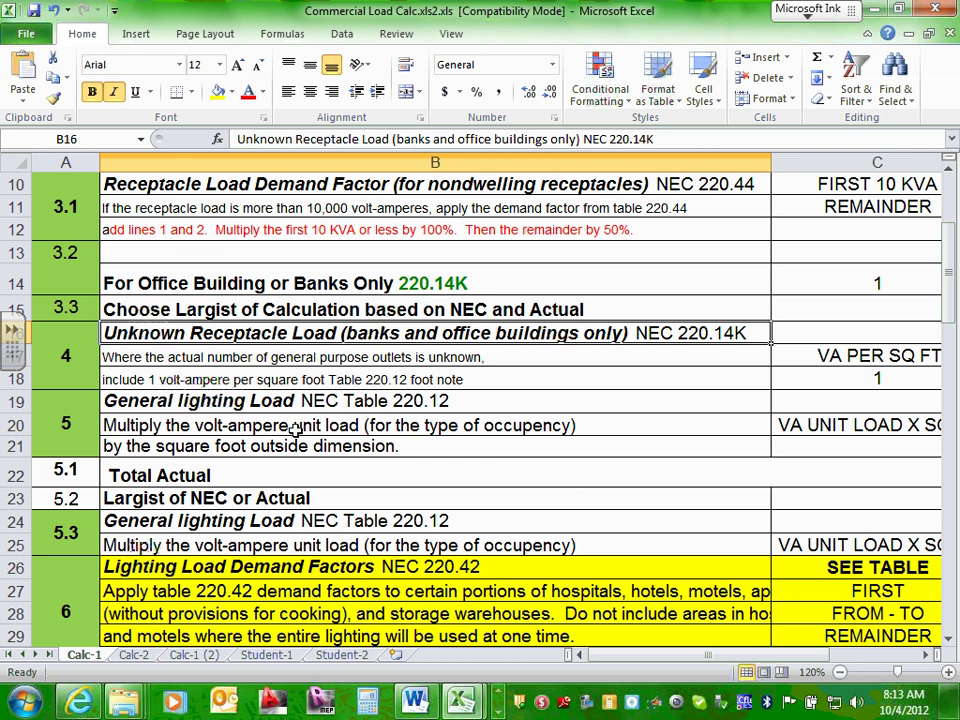
{"action": "left_click", "coordinate": [245, 358]}
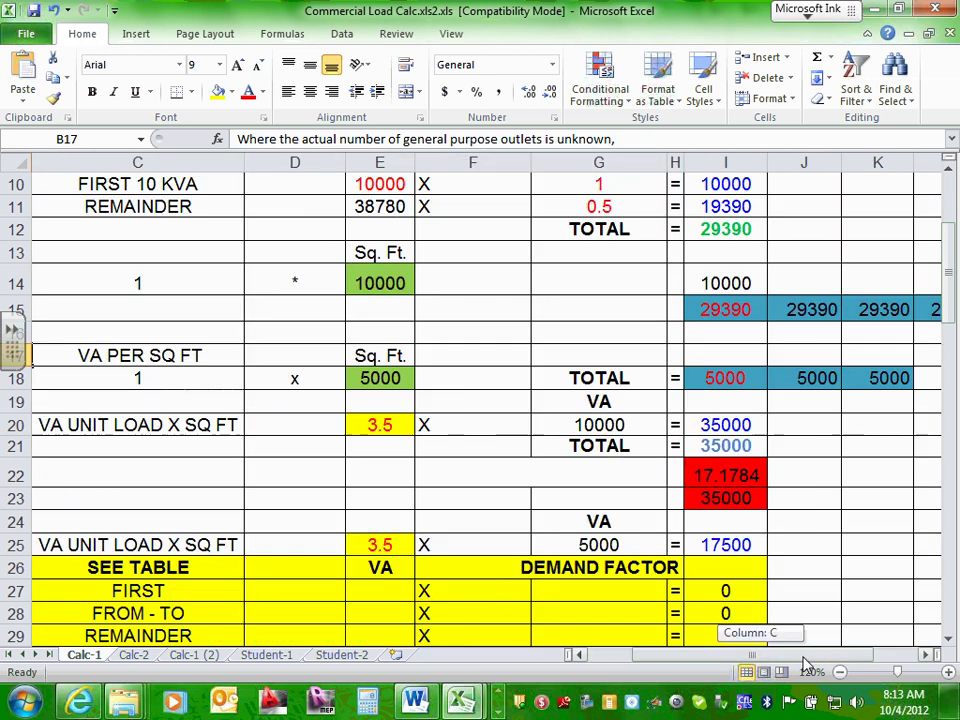
Examine the row 18 unknown receptacle calculation: VA per square foot in C18, square footage in E18 and the product formula in I18
{"action": "left_click_drag", "start_coordinate": [706, 655], "coordinate": [750, 655]}
{"action": "left_click", "coordinate": [143, 374]}
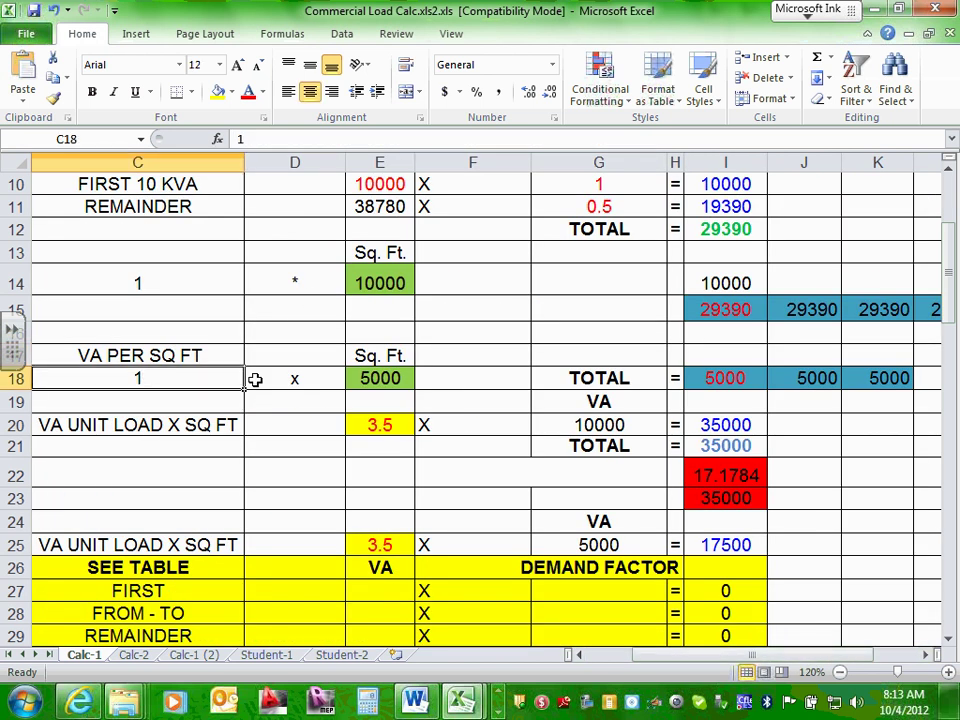
{"action": "left_click", "coordinate": [369, 378]}
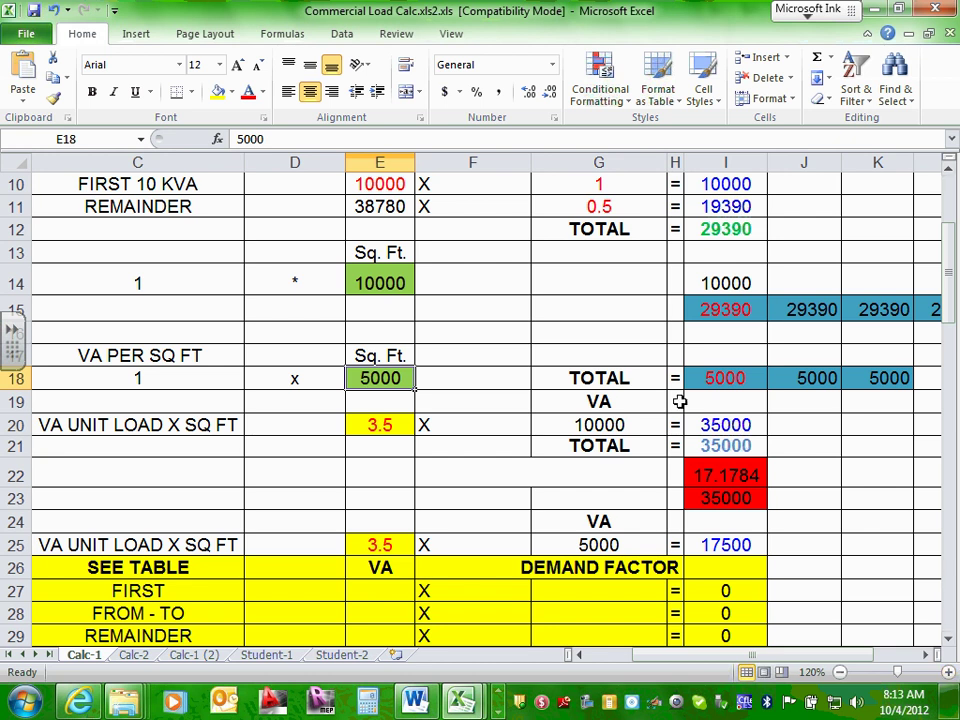
{"action": "left_click", "coordinate": [734, 378]}
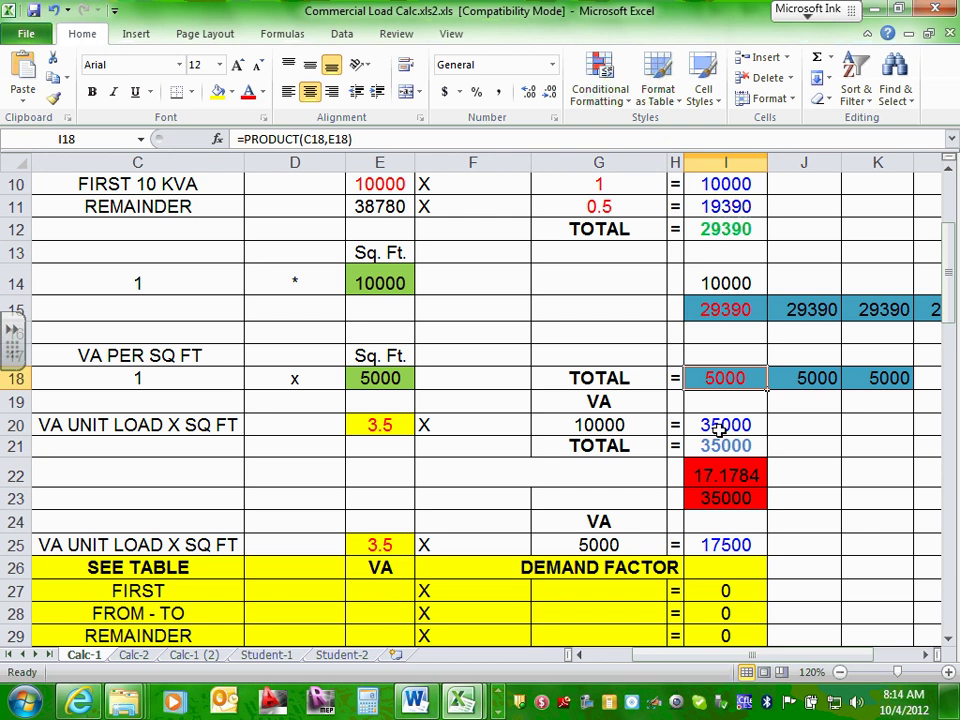
Fill the row 18 unknown receptacle load from K18 across into L18, the RP-N column
{"action": "left_click_drag", "start_coordinate": [800, 656], "coordinate": [812, 615]}
{"action": "left_click", "coordinate": [666, 379]}
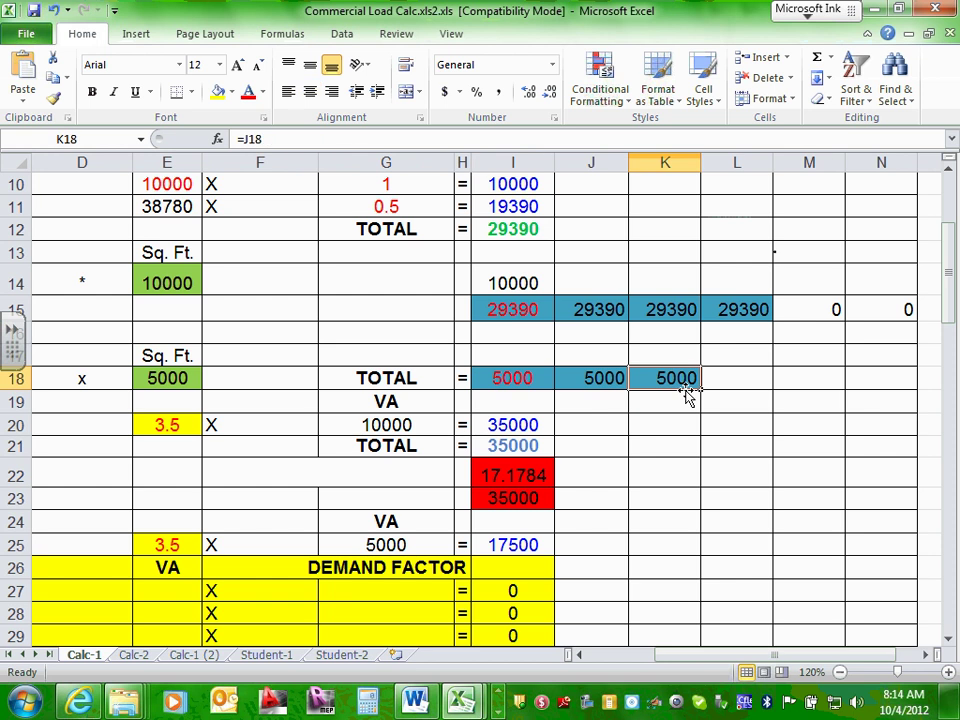
{"action": "left_click_drag", "start_coordinate": [729, 386], "coordinate": [741, 382]}
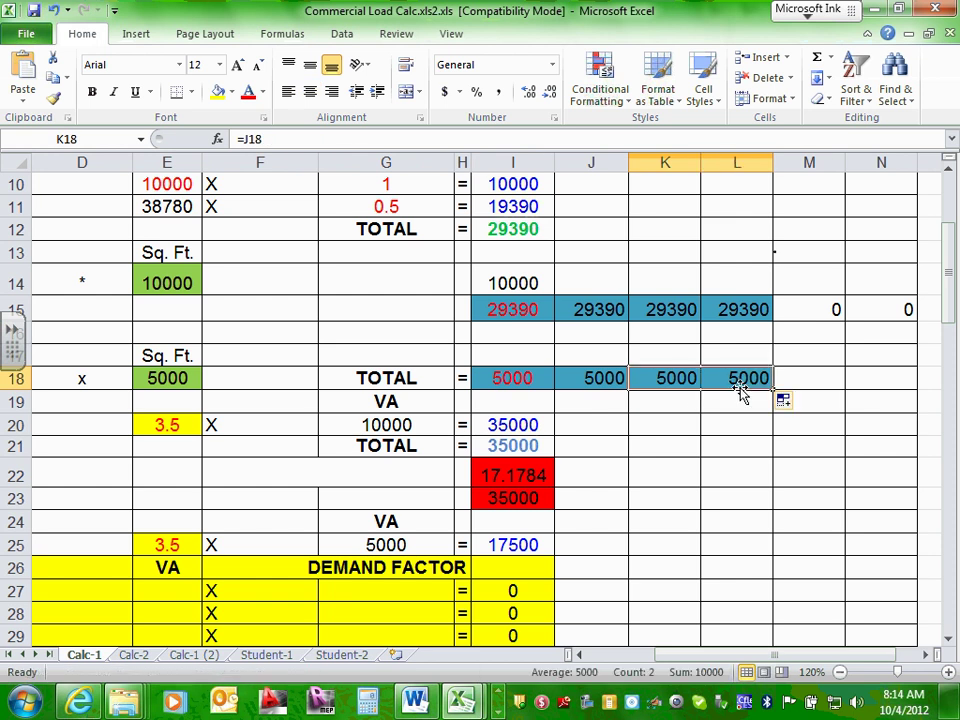
{"action": "left_click", "coordinate": [735, 377]}
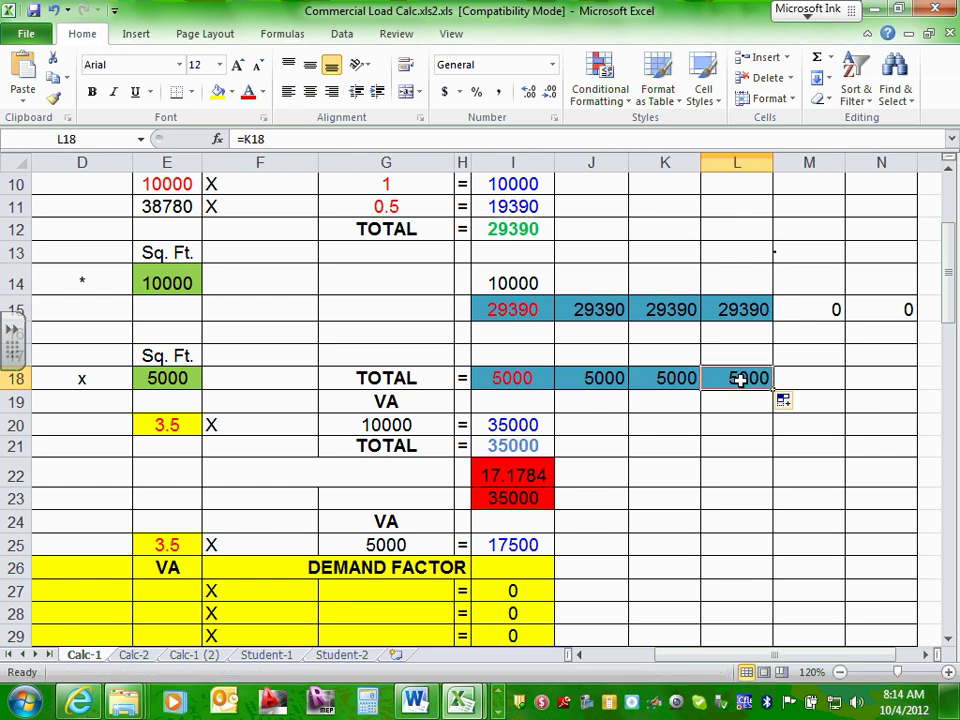
Enter 0 for the row 18 unknown receptacle load in the LP and LP-N columns, cells M18 and N18
{"action": "left_click", "coordinate": [829, 399]}
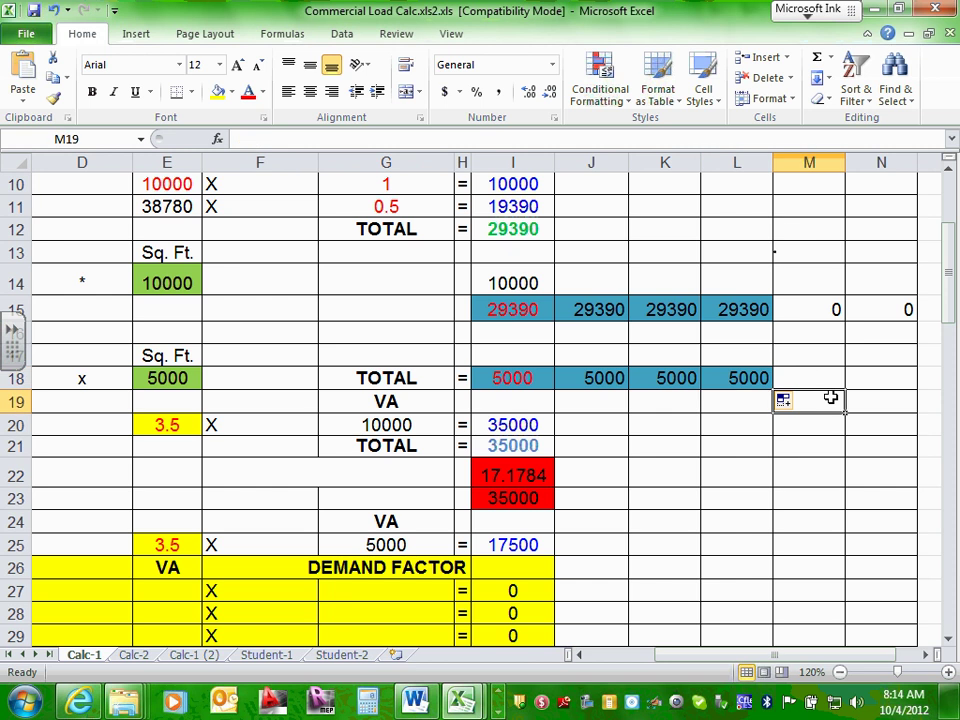
{"action": "left_click", "coordinate": [828, 377]}
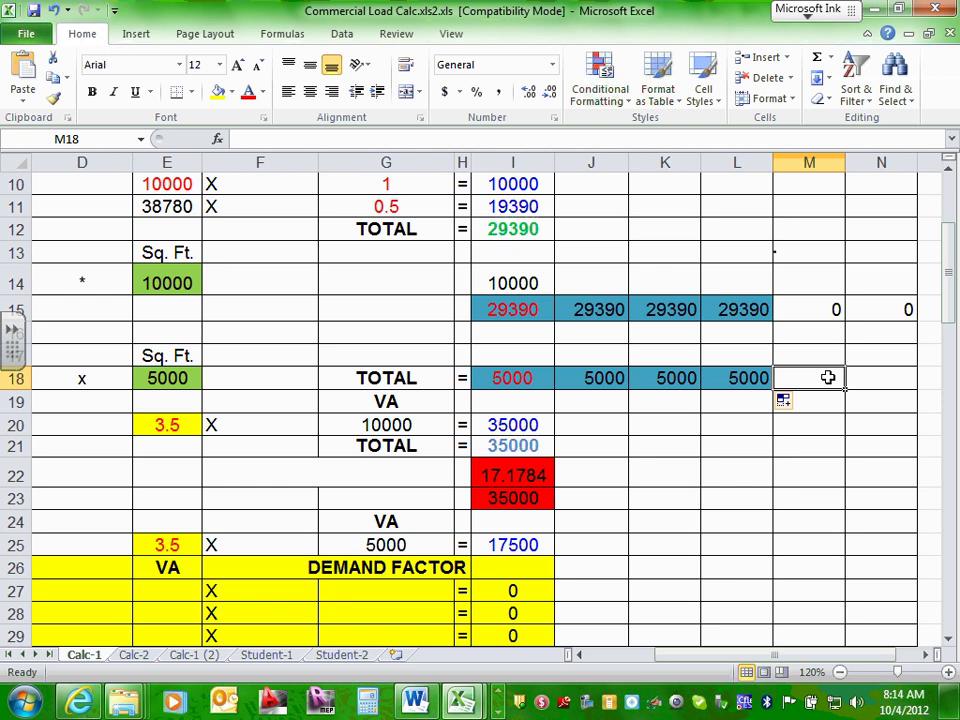
{"action": "type", "text": "0"}
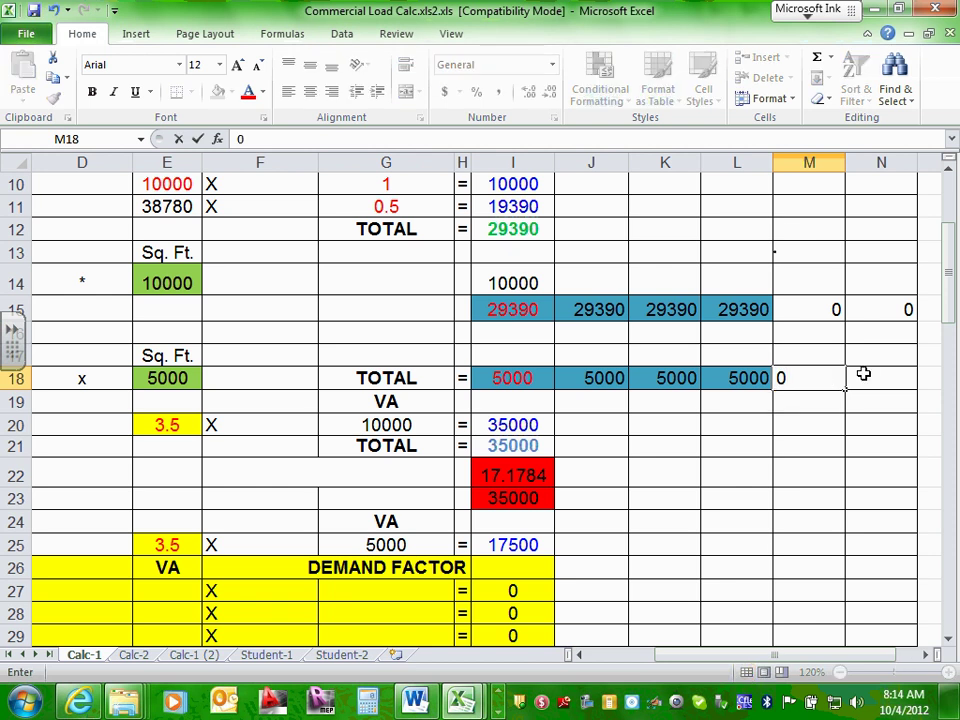
{"action": "left_click", "coordinate": [869, 374]}
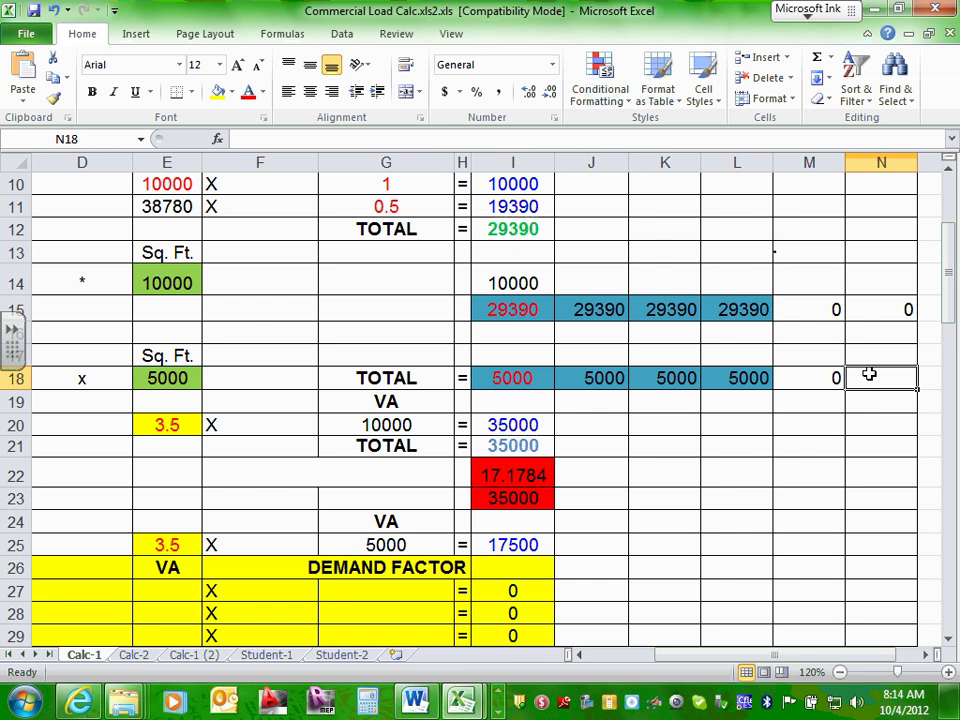
{"action": "type", "text": "0"}
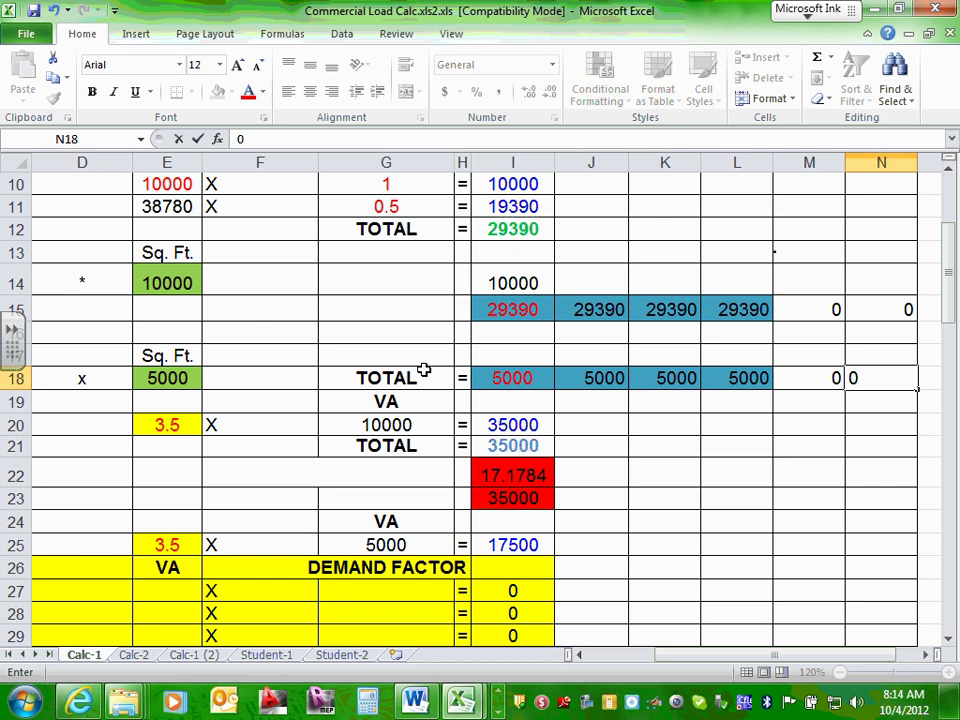
{"action": "left_click", "coordinate": [830, 427]}
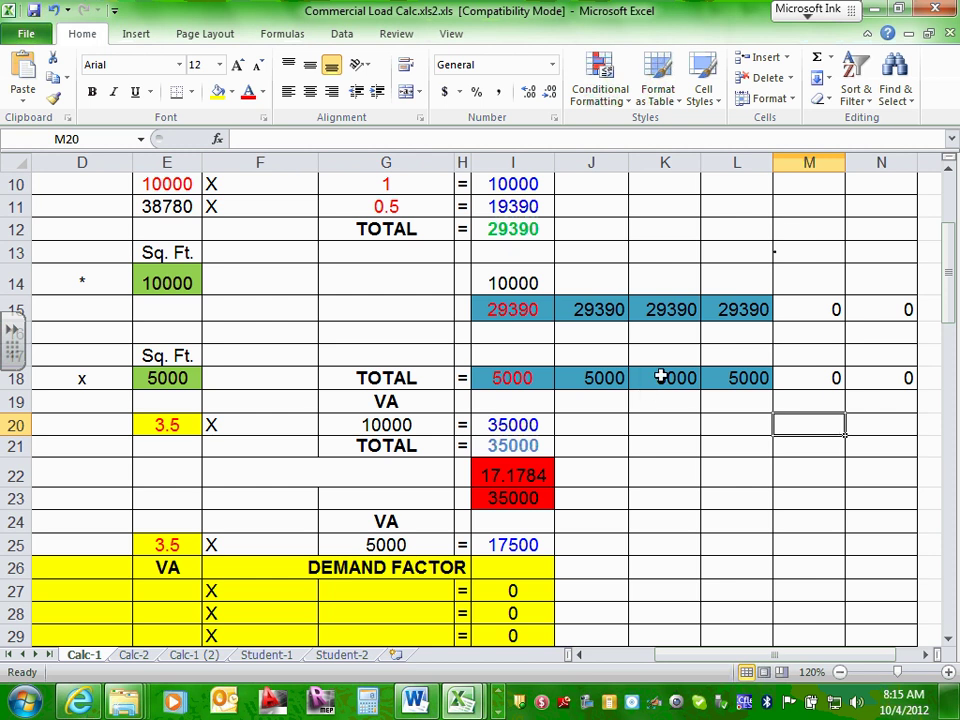
Circle the green receptacle and multioutlet quantities in cells E3 to E7 with ink
{"action": "left_click_drag", "start_coordinate": [949, 274], "coordinate": [955, 228]}
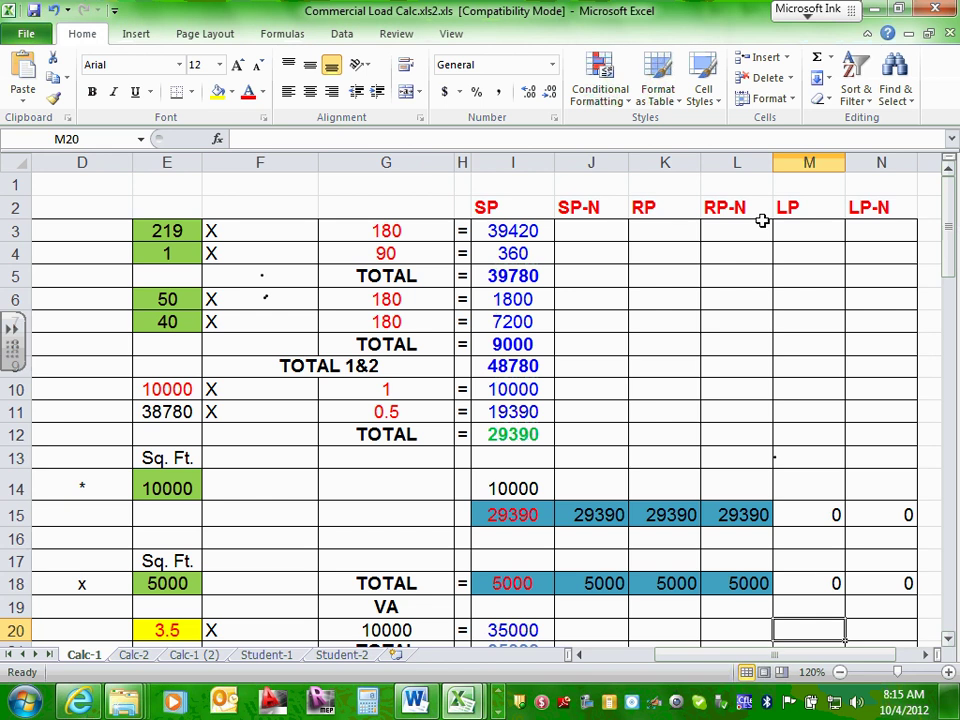
{"action": "left_click", "coordinate": [400, 230]}
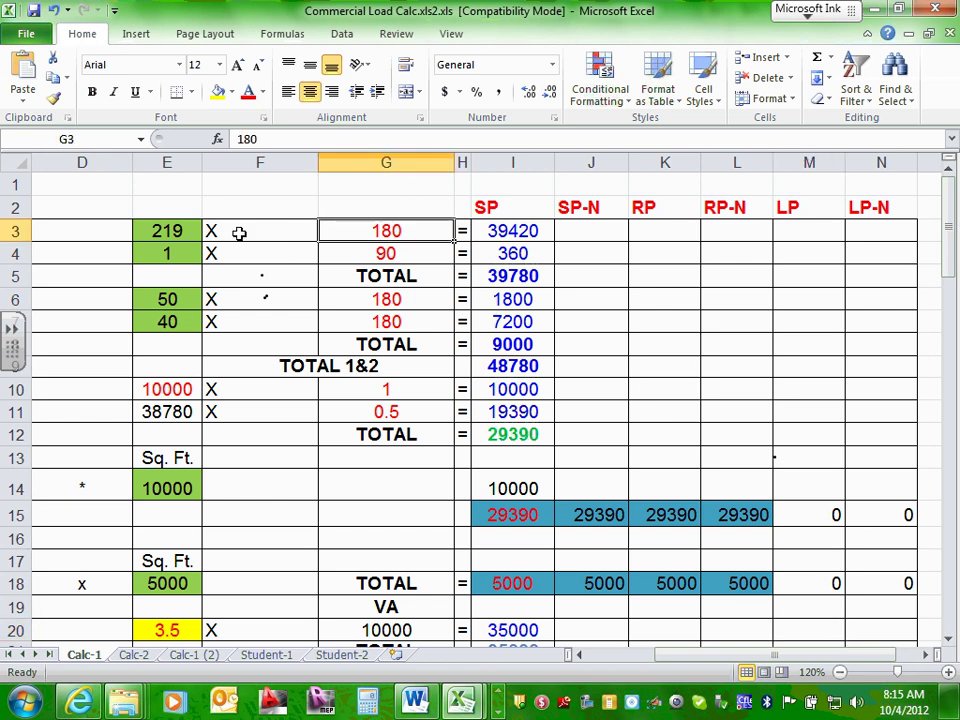
{"action": "left_click", "coordinate": [159, 231]}
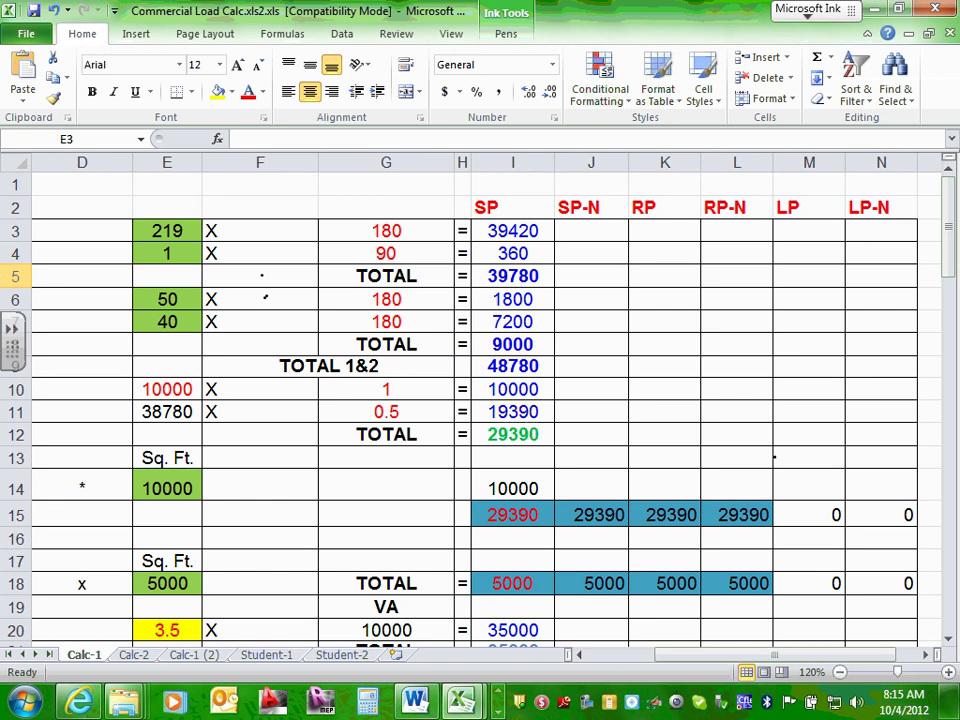
{"action": "mouse_move", "coordinate": [176, 203]}
{"action": "left_mouse_down"}
{"action": "mouse_move", "coordinate": [175, 372]}
{"action": "mouse_move", "coordinate": [199, 214]}
{"action": "mouse_move", "coordinate": [167, 205]}
{"action": "left_mouse_up"}
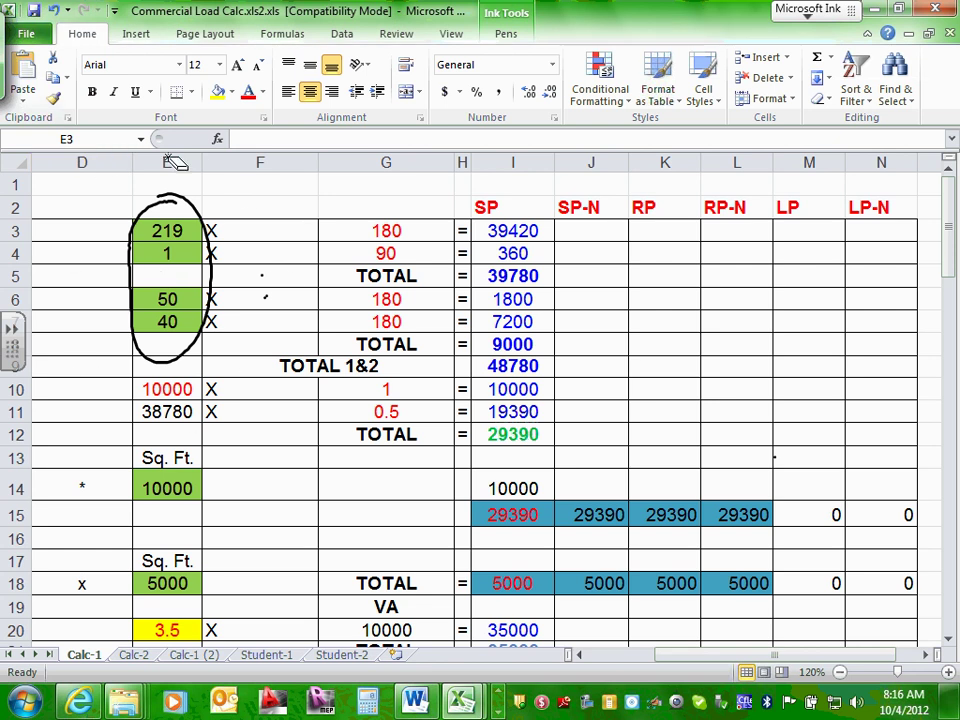
Delete the ink circle around cells E3 to E7
{"action": "left_click_drag", "start_coordinate": [167, 162], "coordinate": [86, 203]}
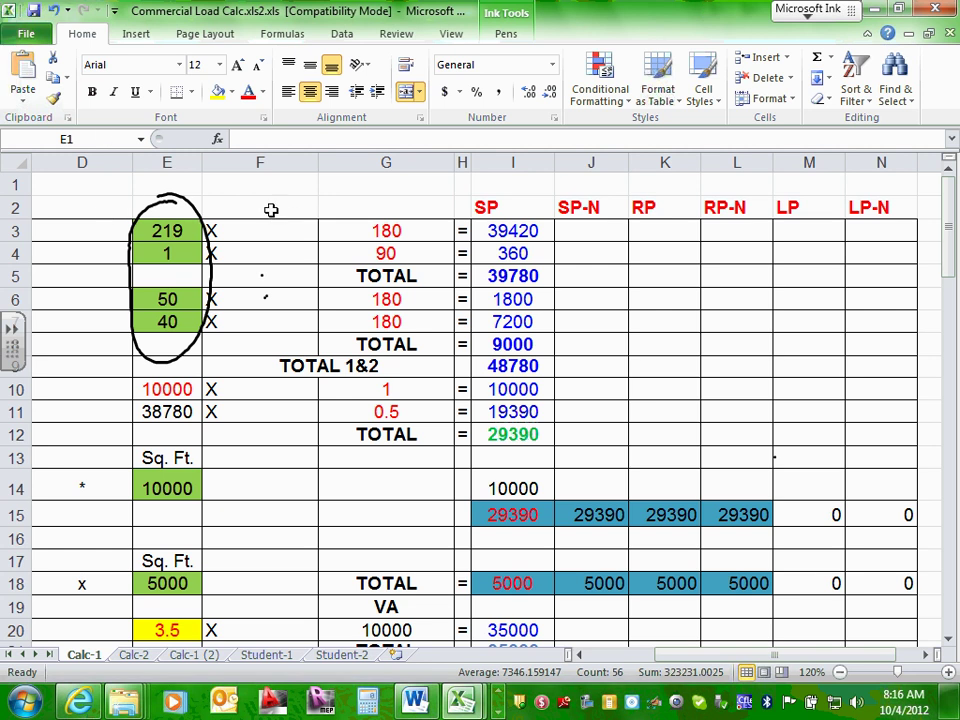
{"action": "left_click", "coordinate": [186, 201]}
{"action": "key", "text": "Delete"}
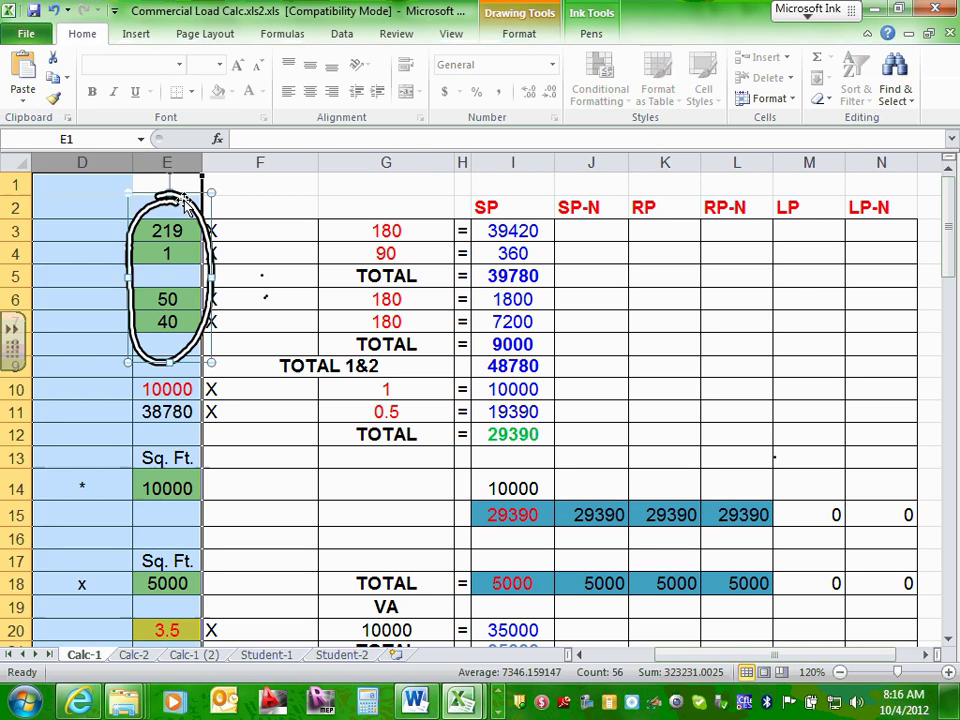
{"action": "left_click", "coordinate": [230, 210]}
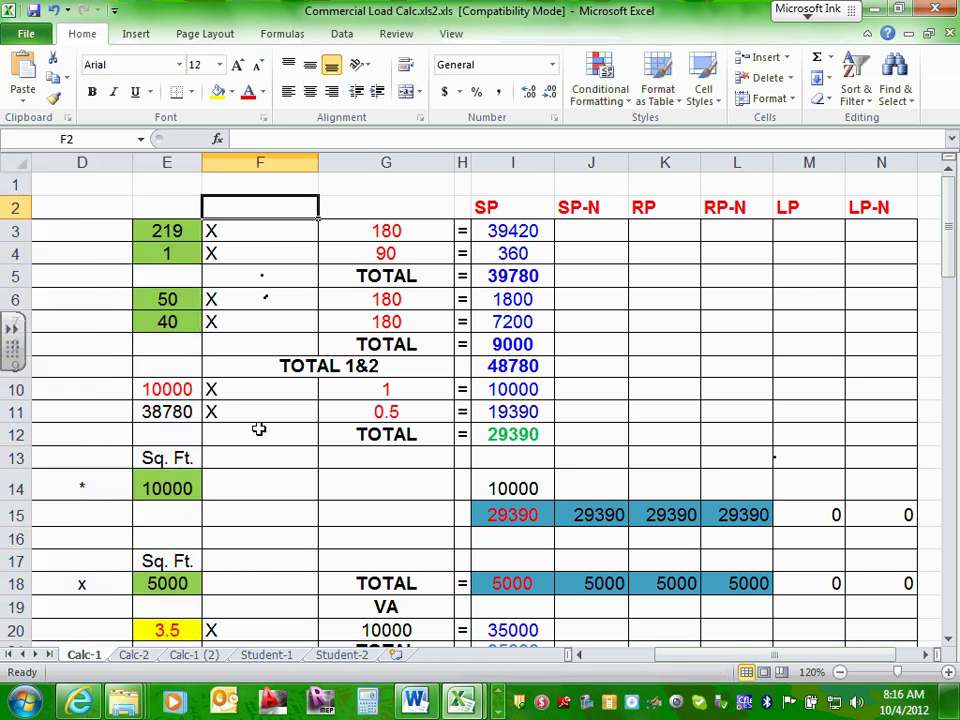
Review the line 1 to line 5 descriptions in columns A and B, focusing on line 4, the unknown receptacle load
{"action": "scroll", "coordinate": [260, 424], "scroll_direction": "down", "scroll_amount": 4}
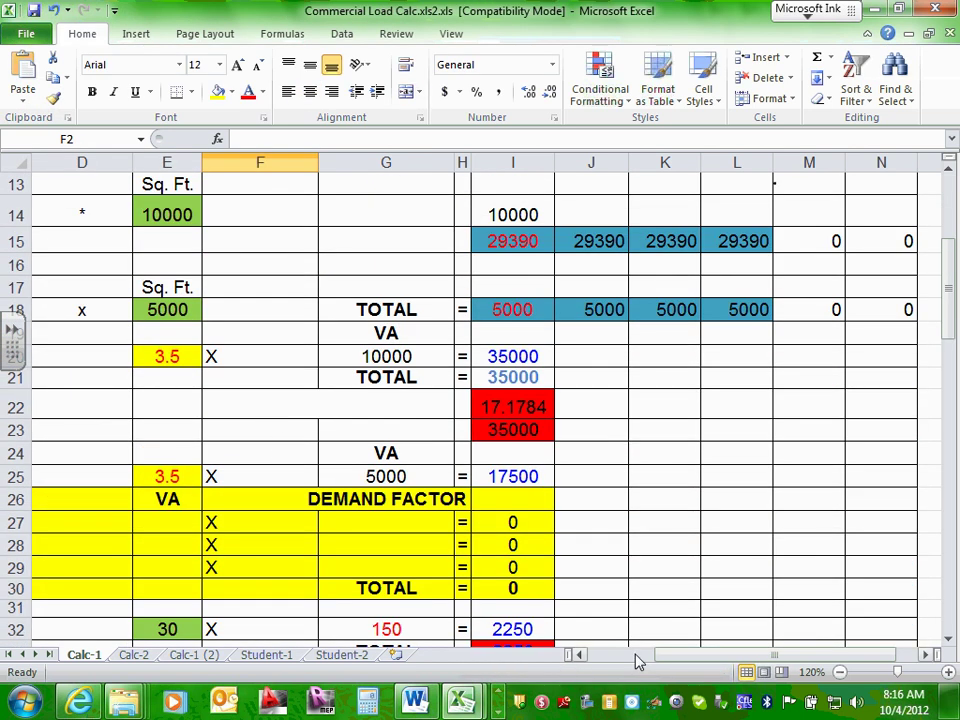
{"action": "left_click_drag", "start_coordinate": [670, 660], "coordinate": [612, 663]}
{"action": "left_click", "coordinate": [73, 292]}
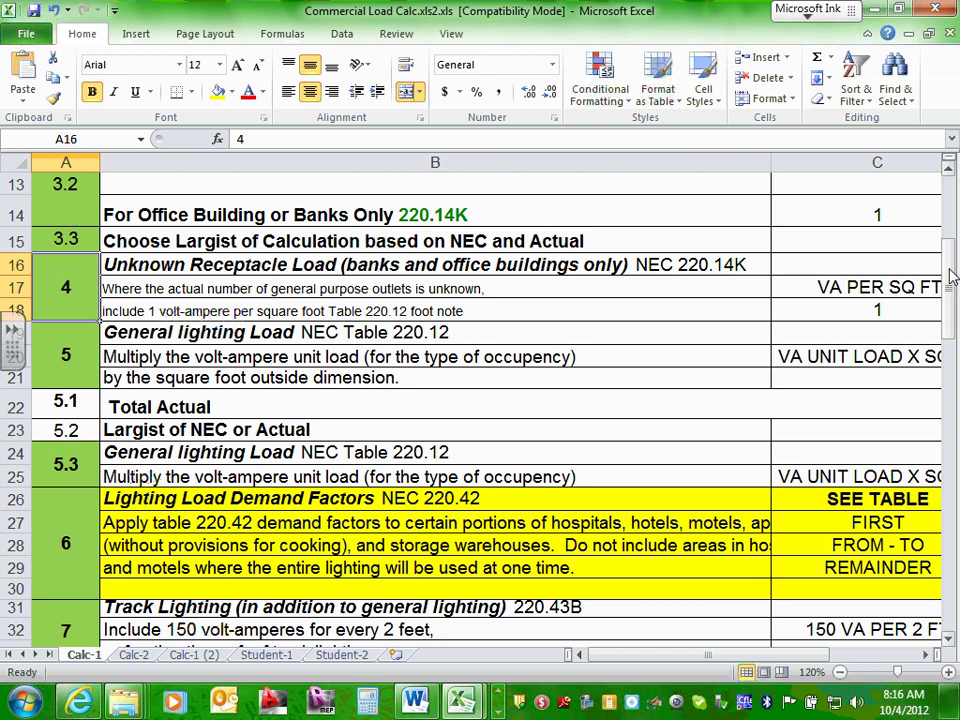
{"action": "left_click_drag", "start_coordinate": [952, 277], "coordinate": [953, 207]}
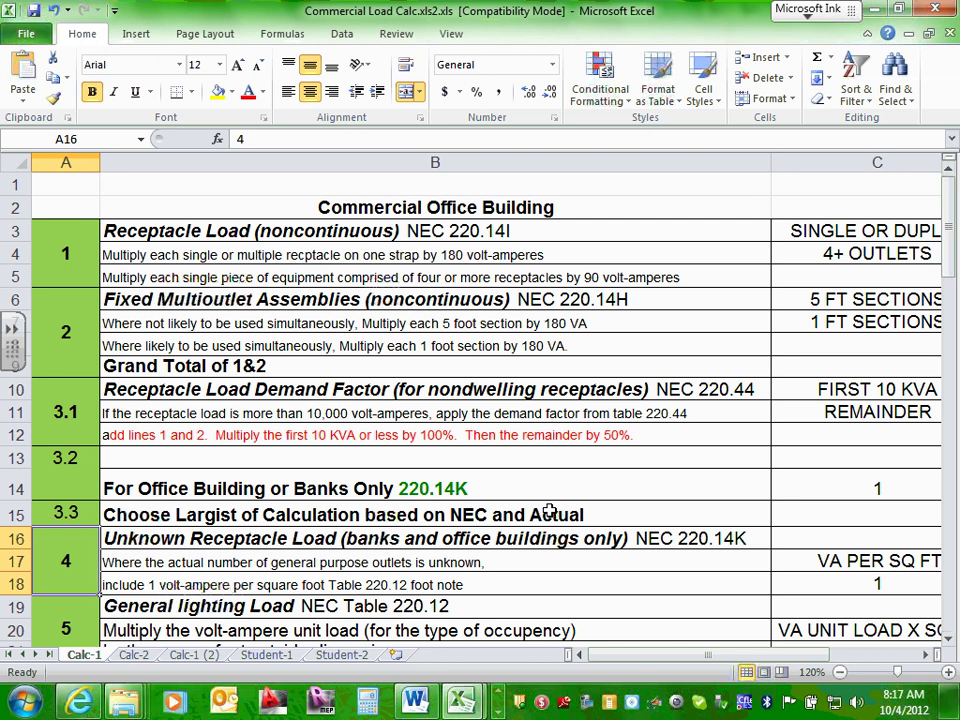
{"action": "scroll", "coordinate": [210, 460], "scroll_direction": "down", "scroll_amount": 2}
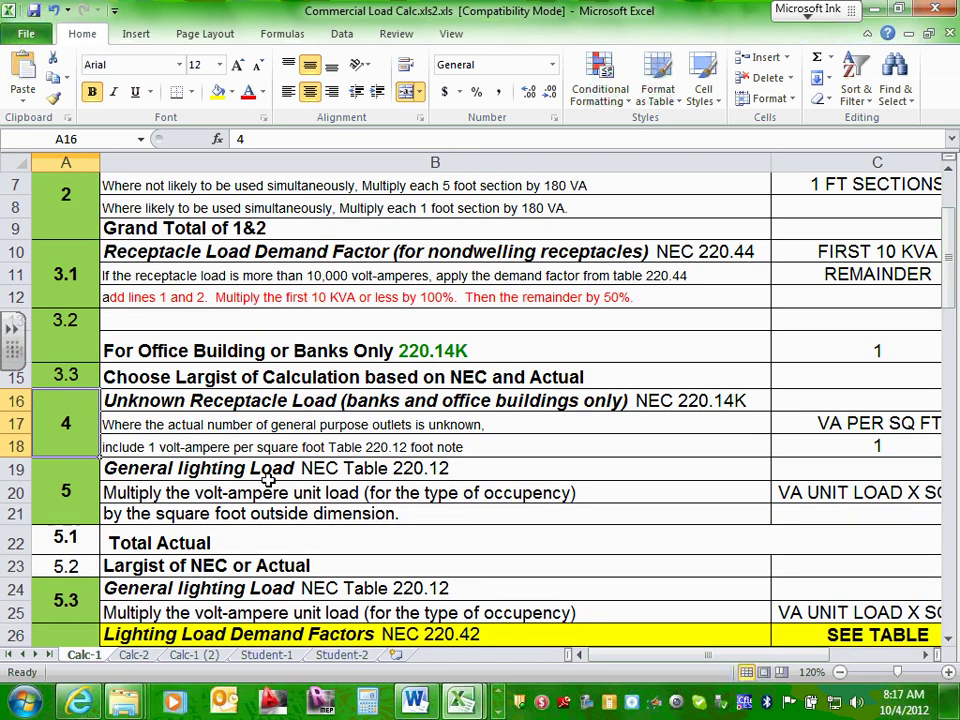
{"action": "scroll", "coordinate": [270, 489], "scroll_direction": "down", "scroll_amount": 1}
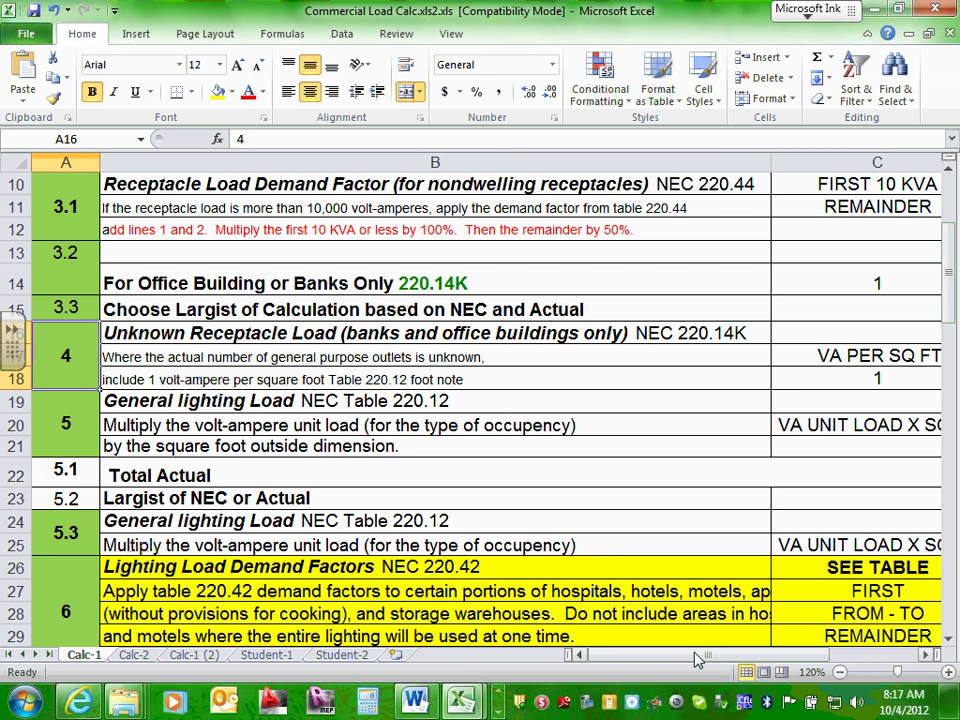
{"action": "left_click_drag", "start_coordinate": [707, 655], "coordinate": [765, 656]}
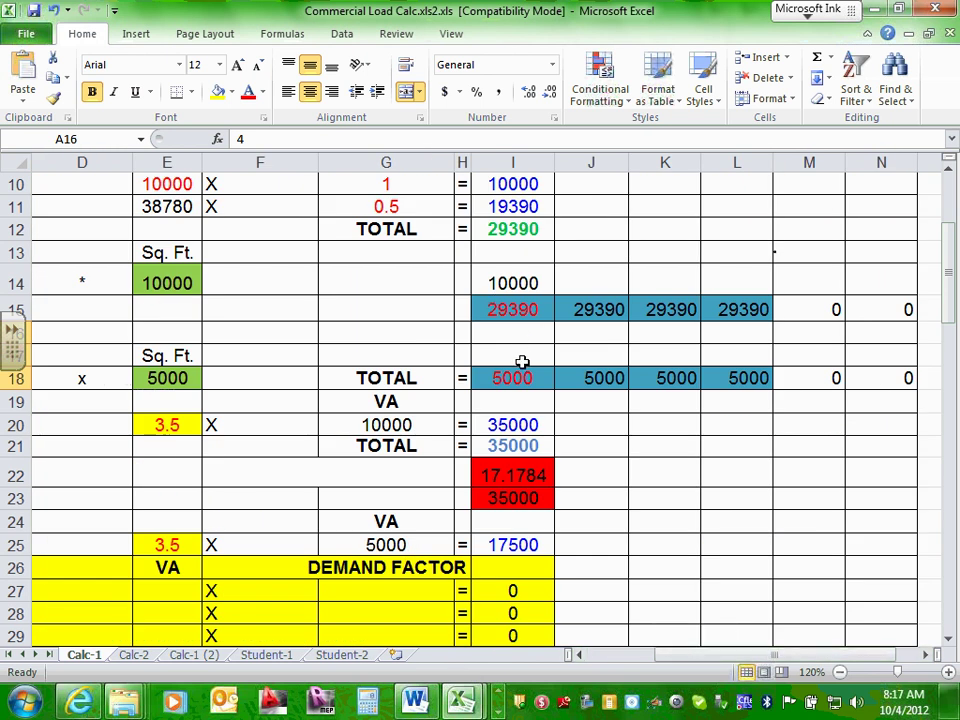
Highlight the row 15 and row 18 receptacle loads across the SP to RP-N columns, I15 to L18
{"action": "left_click", "coordinate": [499, 307]}
{"action": "left_click_drag", "start_coordinate": [499, 307], "coordinate": [748, 372]}
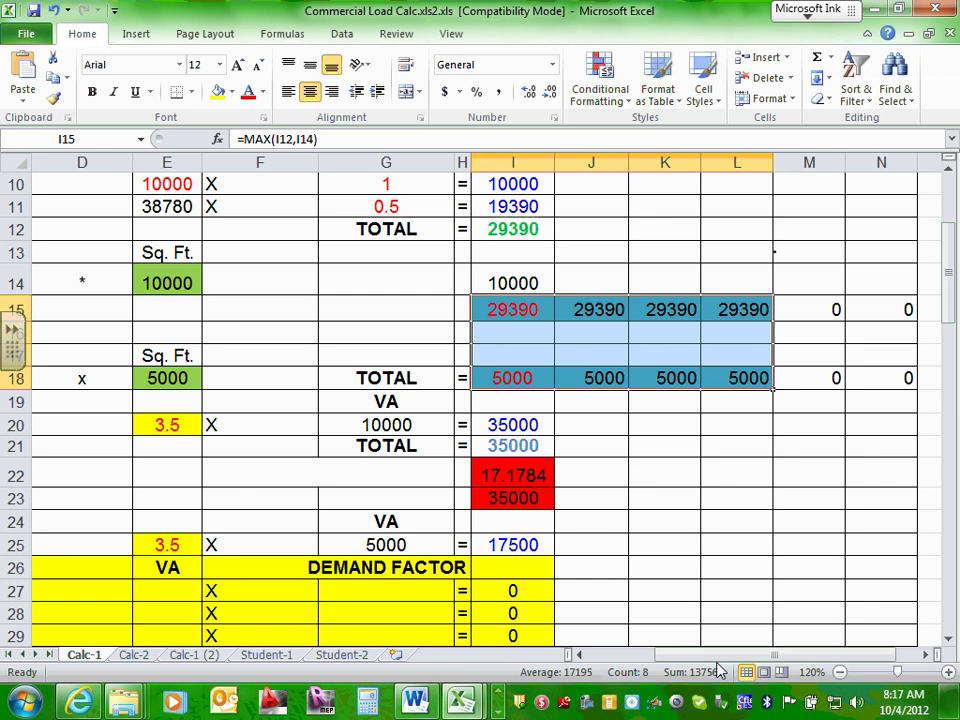
{"action": "left_click", "coordinate": [577, 427]}
Examine the demand factor product formula in I10 and the formula in I15 that picks the larger receptacle load
{"action": "mouse_move", "coordinate": [681, 656]}
{"action": "left_mouse_down"}
{"action": "mouse_move", "coordinate": [692, 590]}
{"action": "mouse_move", "coordinate": [686, 647]}
{"action": "left_mouse_up"}
{"action": "scroll", "coordinate": [536, 287], "scroll_direction": "up", "scroll_amount": 3}
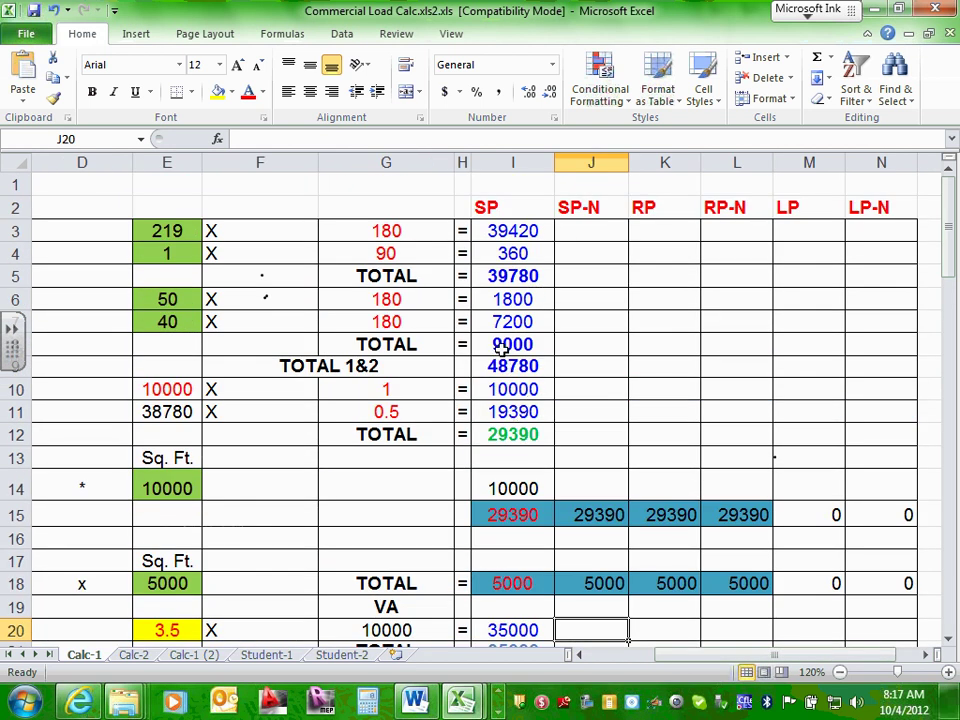
{"action": "left_click", "coordinate": [513, 390]}
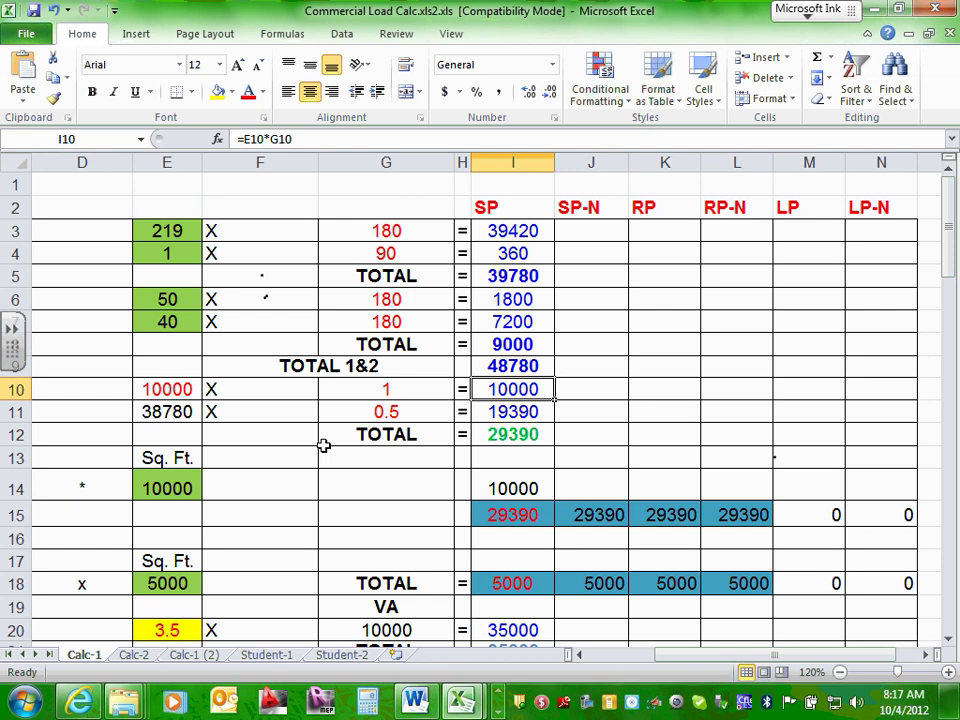
{"action": "left_click", "coordinate": [516, 515]}
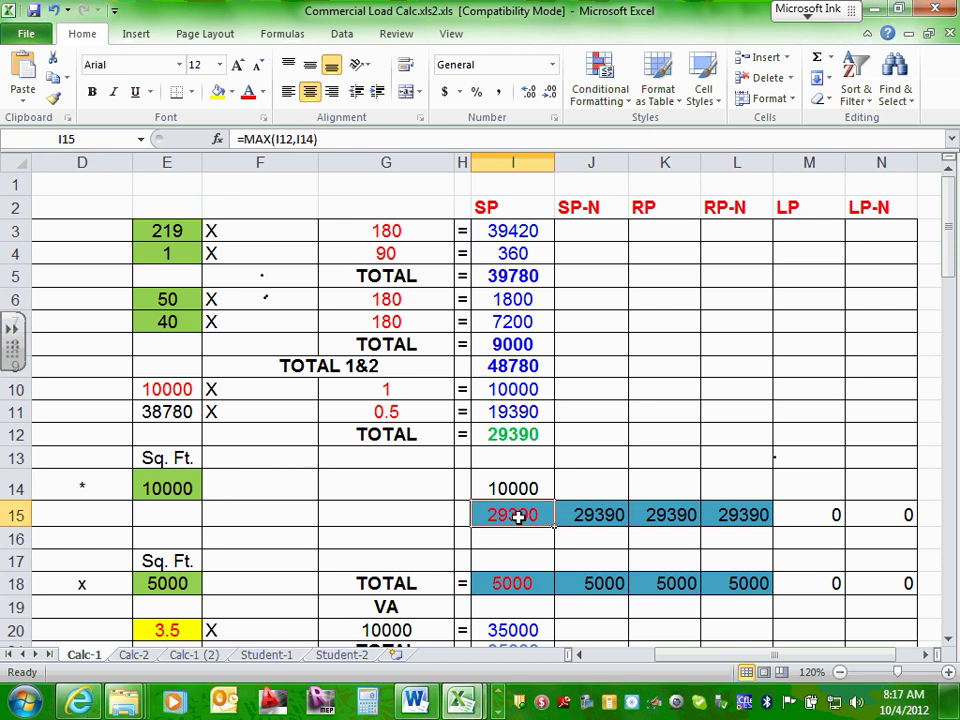
{"action": "double_click", "coordinate": [518, 514]}
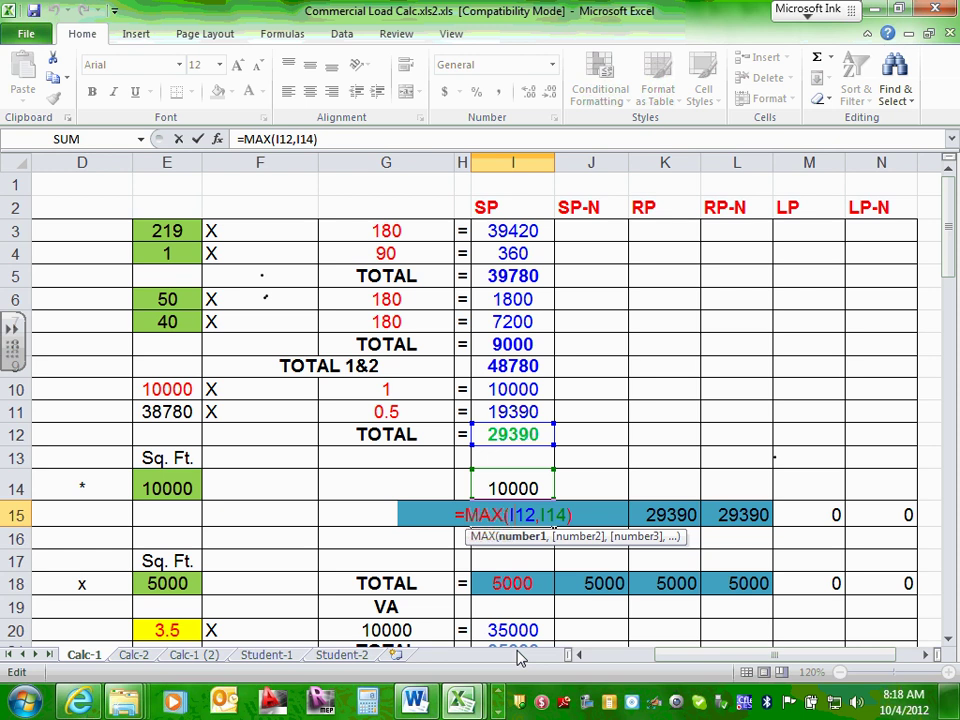
{"action": "key", "text": "ctrl+Return"}
{"action": "scroll", "coordinate": [494, 488], "scroll_direction": "down", "scroll_amount": 1}
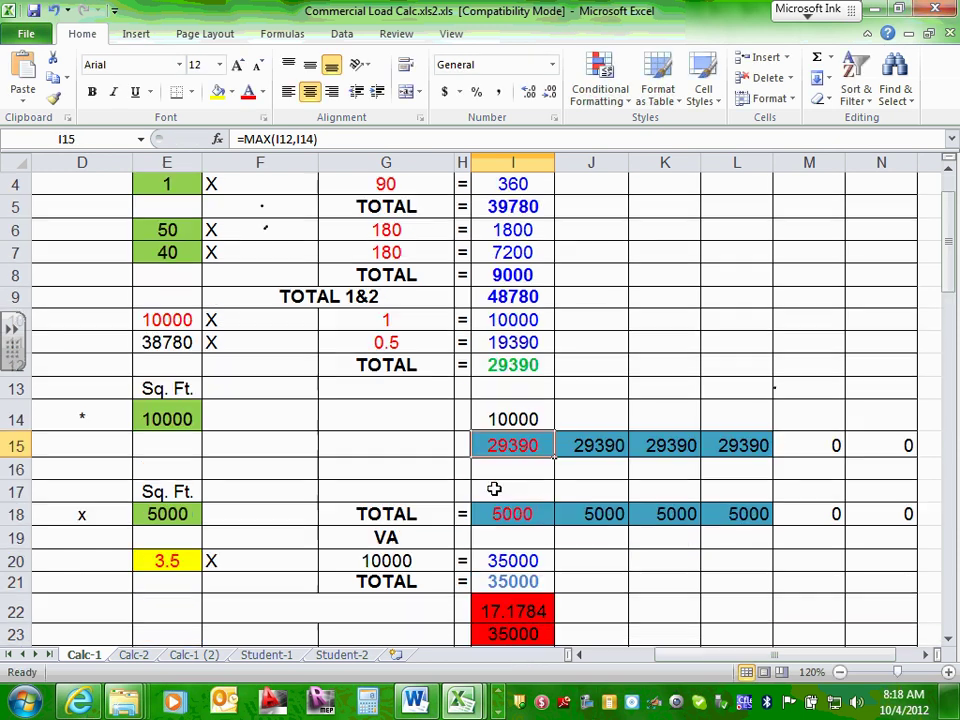
Read the General lighting Load NEC Table 220.12 description in B19
{"action": "left_click_drag", "start_coordinate": [724, 658], "coordinate": [592, 655]}
{"action": "scroll", "coordinate": [561, 381], "scroll_direction": "down", "scroll_amount": 2}
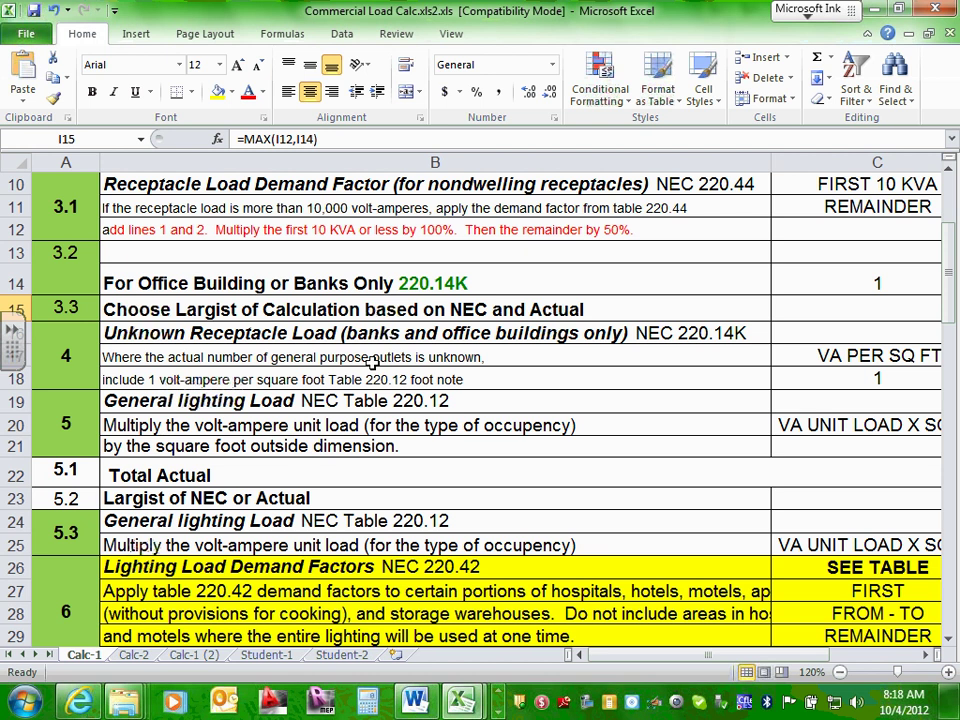
{"action": "scroll", "coordinate": [278, 276], "scroll_direction": "down", "scroll_amount": 1}
{"action": "left_click", "coordinate": [137, 333]}
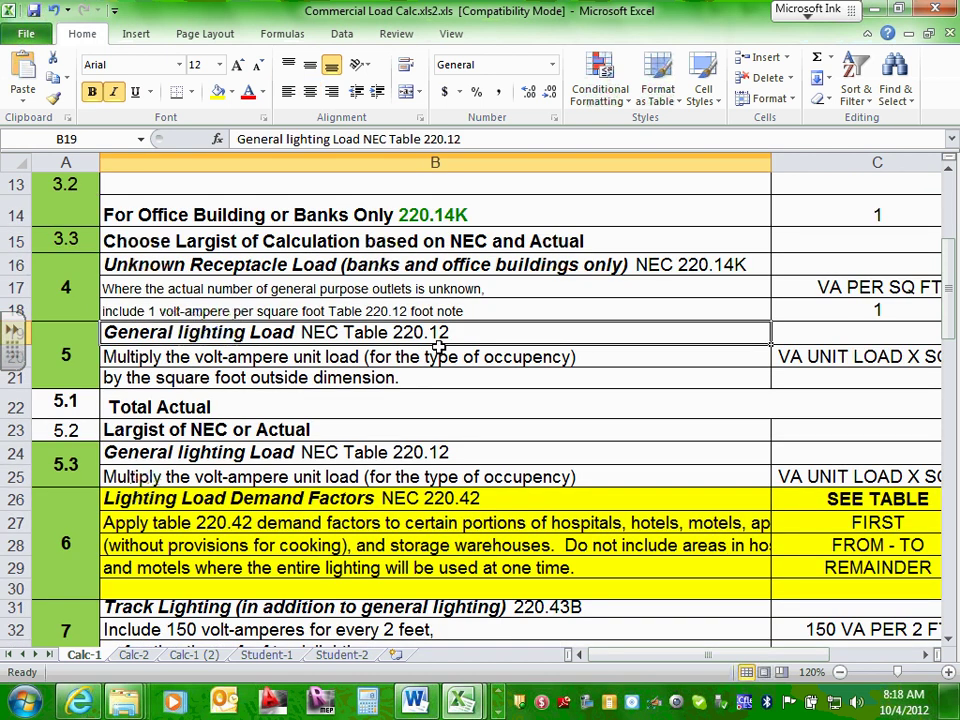
Switch to Adobe Reader and find Table 220.12 General Lighting Loads by Occupancy in 70-11SB-PDF.pdf
{"action": "left_click", "coordinate": [498, 713]}
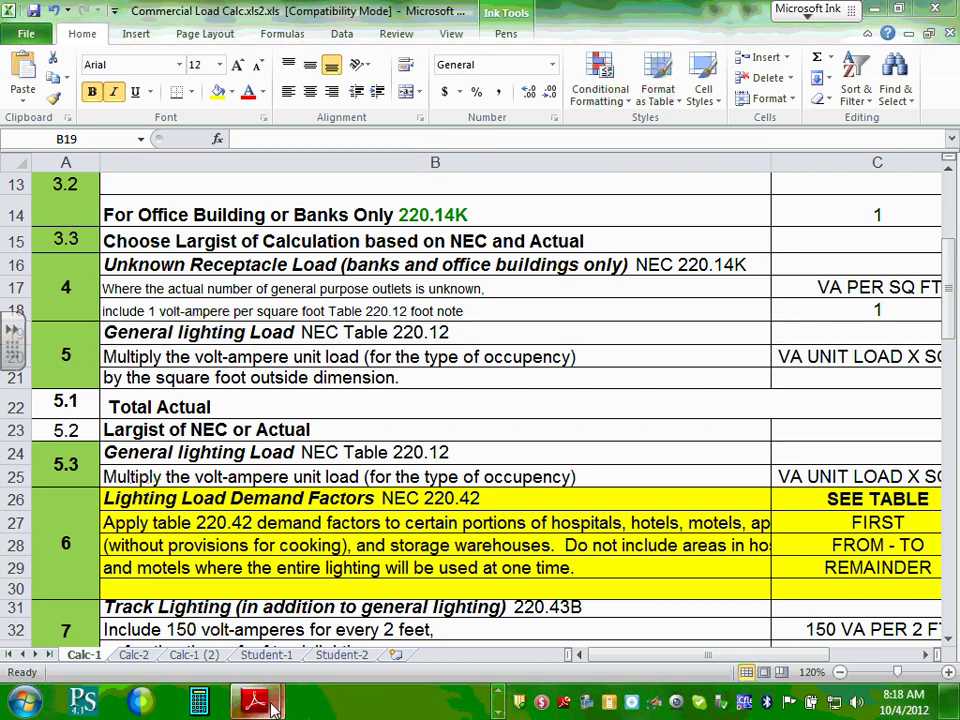
{"action": "mouse_move", "coordinate": [255, 700]}
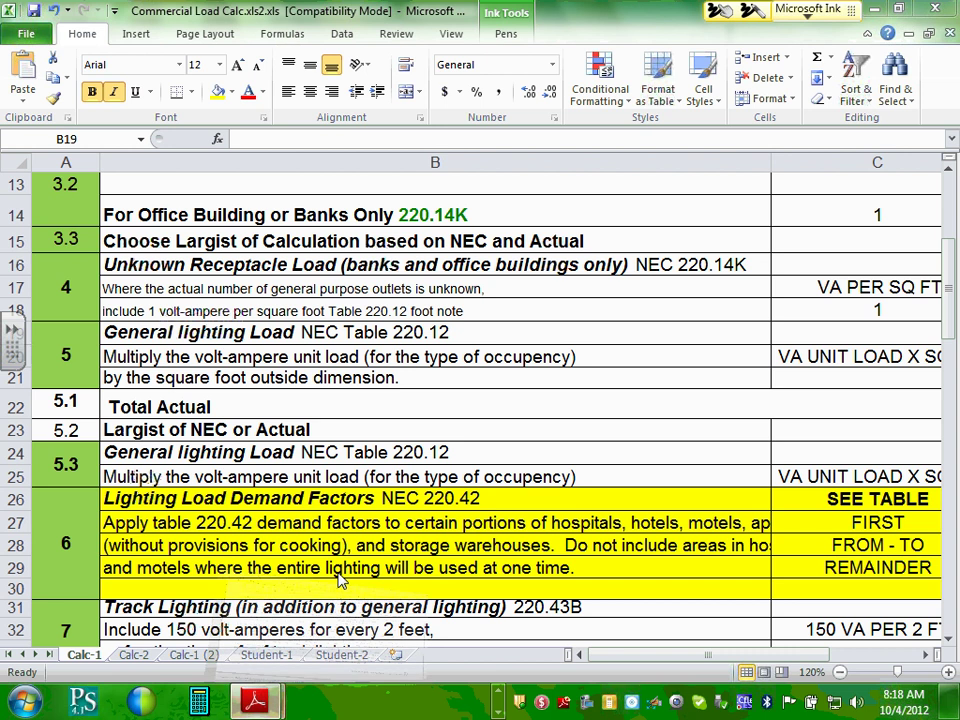
{"action": "key", "text": "alt+Tab"}
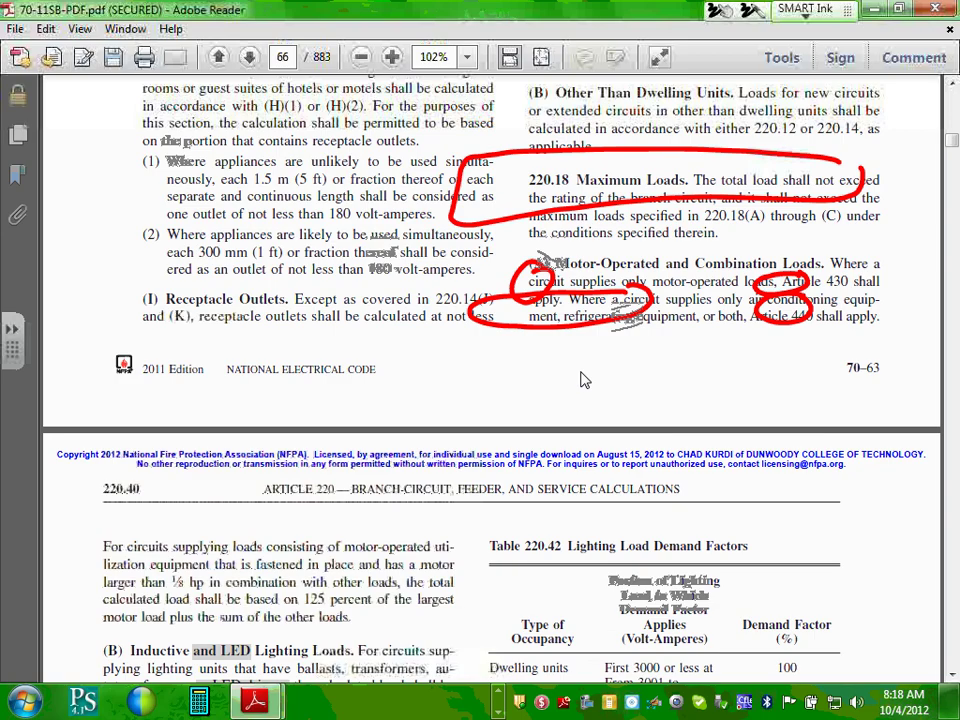
{"action": "scroll", "coordinate": [580, 370], "scroll_direction": "down", "scroll_amount": 1}
{"action": "scroll", "coordinate": [578, 370], "scroll_direction": "up", "scroll_amount": 4}
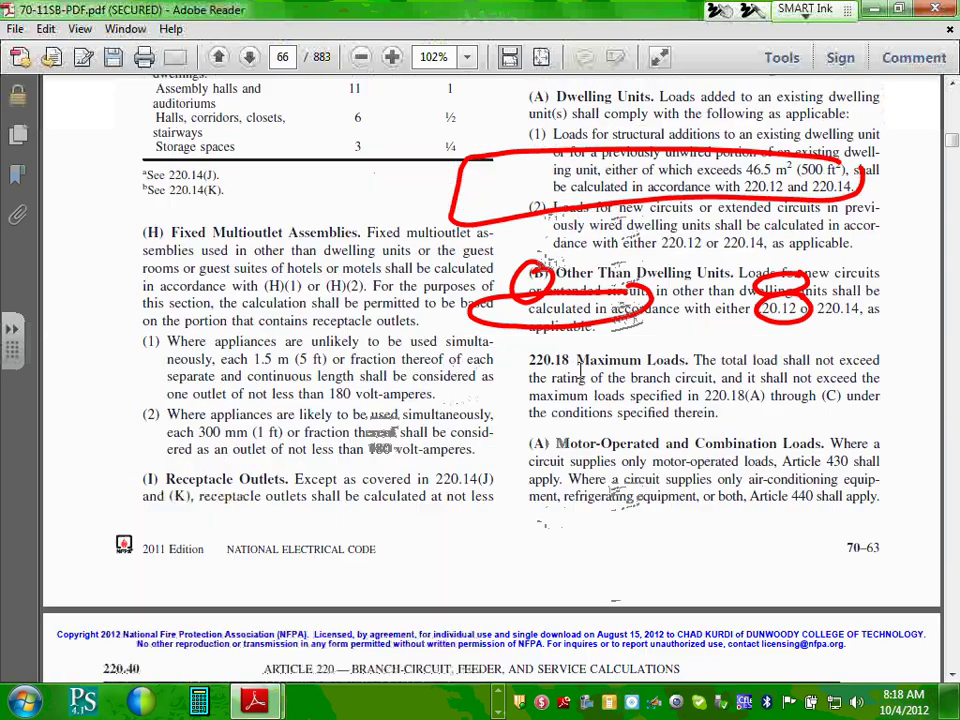
{"action": "scroll", "coordinate": [580, 372], "scroll_direction": "up", "scroll_amount": 8}
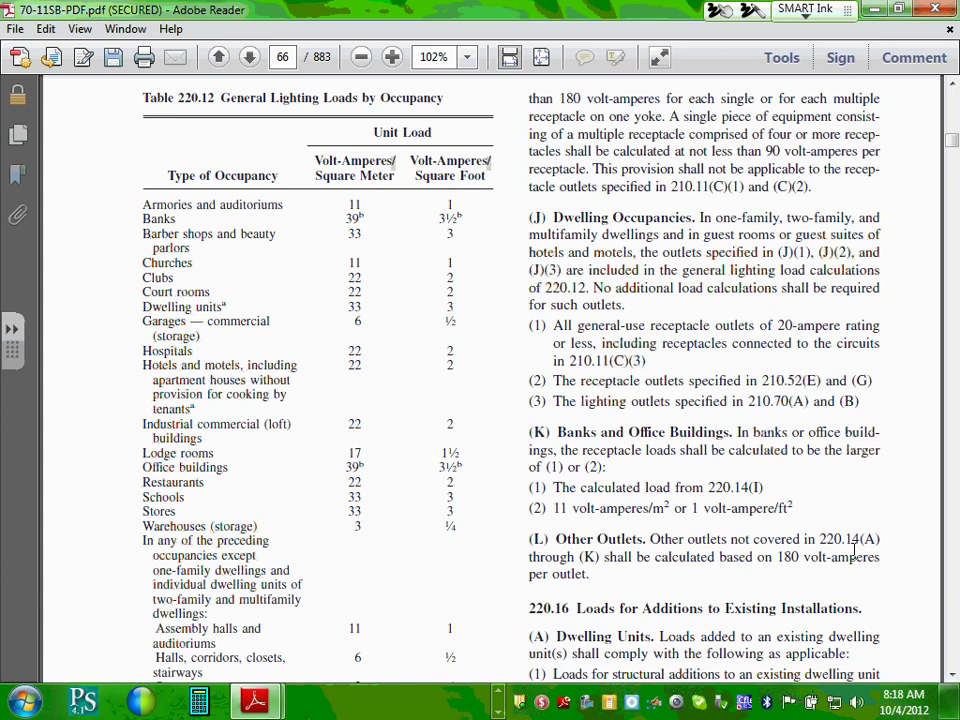
Mark the Table 220.12 heading in red ink and circle the Office buildings entry with its 3½ volt-amperes per square foot
{"action": "mouse_move", "coordinate": [205, 80]}
{"action": "left_mouse_down"}
{"action": "mouse_move", "coordinate": [118, 112]}
{"action": "mouse_move", "coordinate": [212, 92]}
{"action": "mouse_move", "coordinate": [310, 103]}
{"action": "mouse_move", "coordinate": [452, 97]}
{"action": "left_mouse_up"}
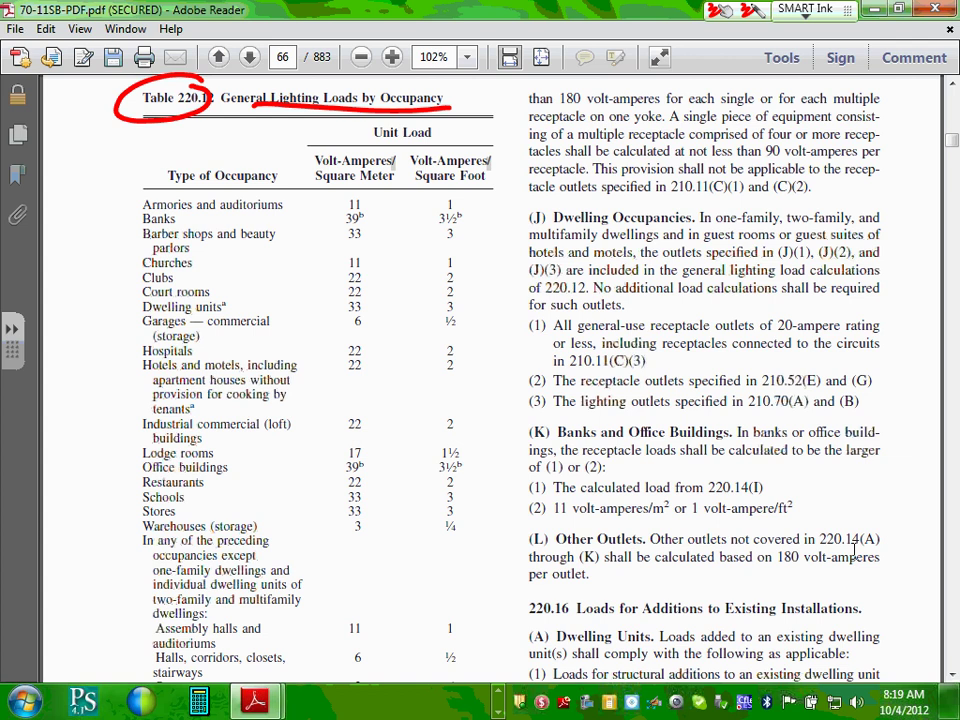
{"action": "mouse_move", "coordinate": [215, 459]}
{"action": "left_mouse_down"}
{"action": "mouse_move", "coordinate": [122, 470]}
{"action": "mouse_move", "coordinate": [236, 466]}
{"action": "mouse_move", "coordinate": [160, 482]}
{"action": "left_mouse_up"}
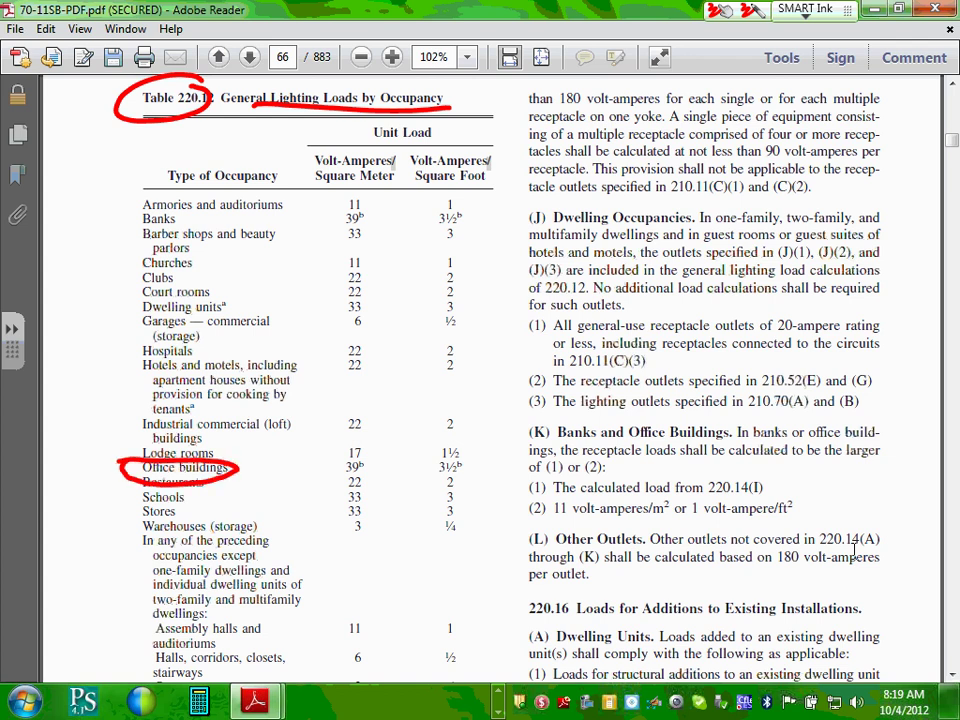
{"action": "mouse_move", "coordinate": [472, 458]}
{"action": "left_mouse_down"}
{"action": "mouse_move", "coordinate": [440, 461]}
{"action": "mouse_move", "coordinate": [432, 474]}
{"action": "mouse_move", "coordinate": [470, 459]}
{"action": "left_mouse_up"}
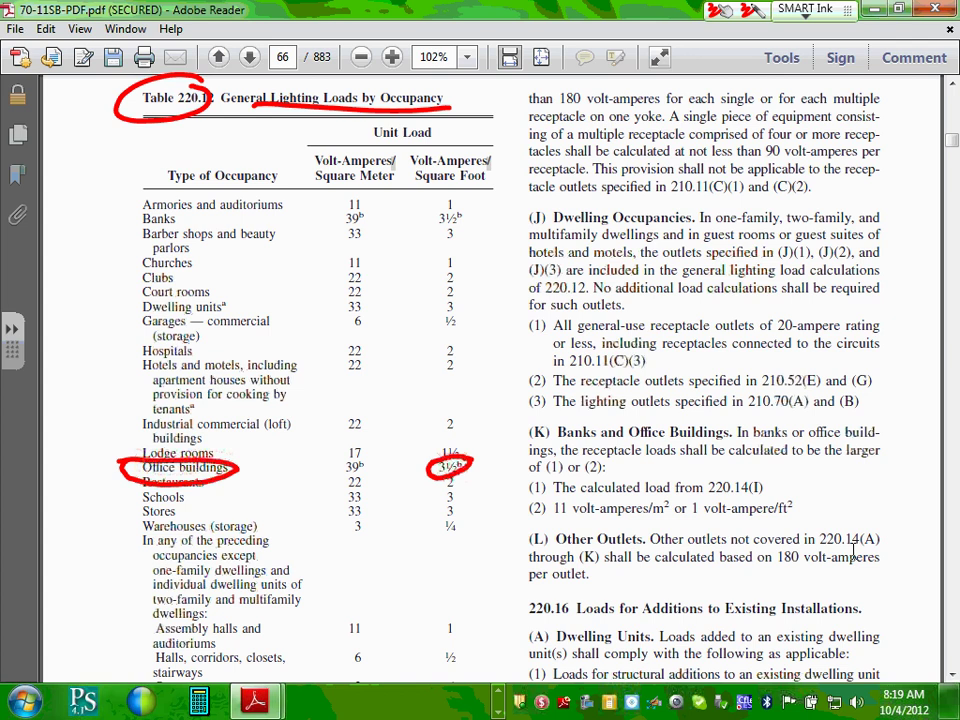
Find Table 220.42 Lighting Load Demand Factors on page 67 and circle its title in red ink
{"action": "scroll", "coordinate": [700, 508], "scroll_direction": "down", "scroll_amount": 5}
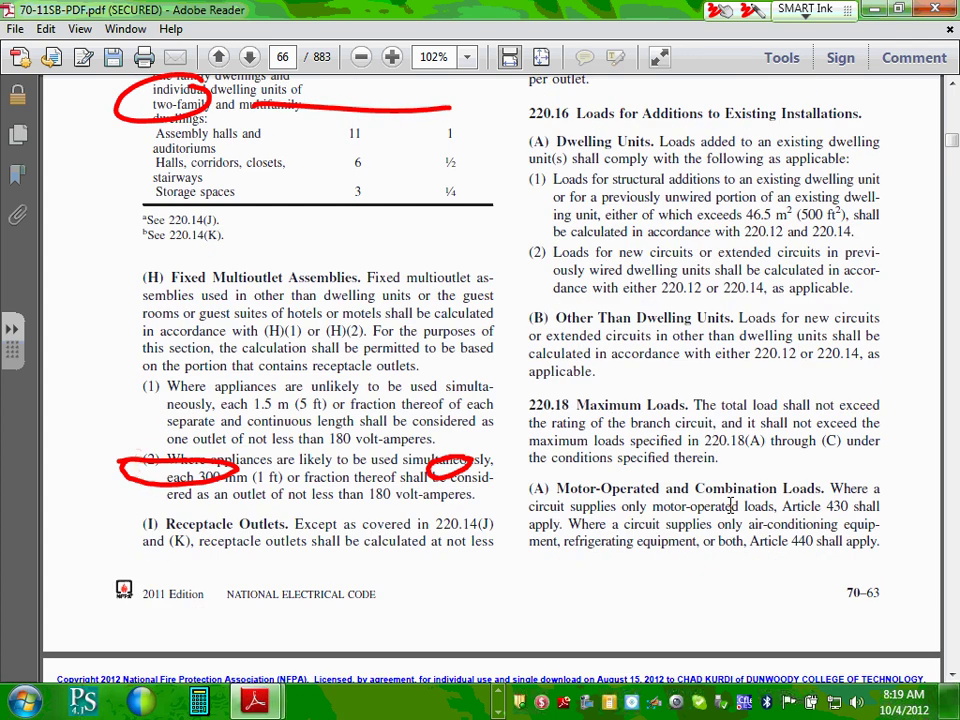
{"action": "scroll", "coordinate": [731, 505], "scroll_direction": "down", "scroll_amount": 3}
{"action": "scroll", "coordinate": [731, 505], "scroll_direction": "down", "scroll_amount": 4}
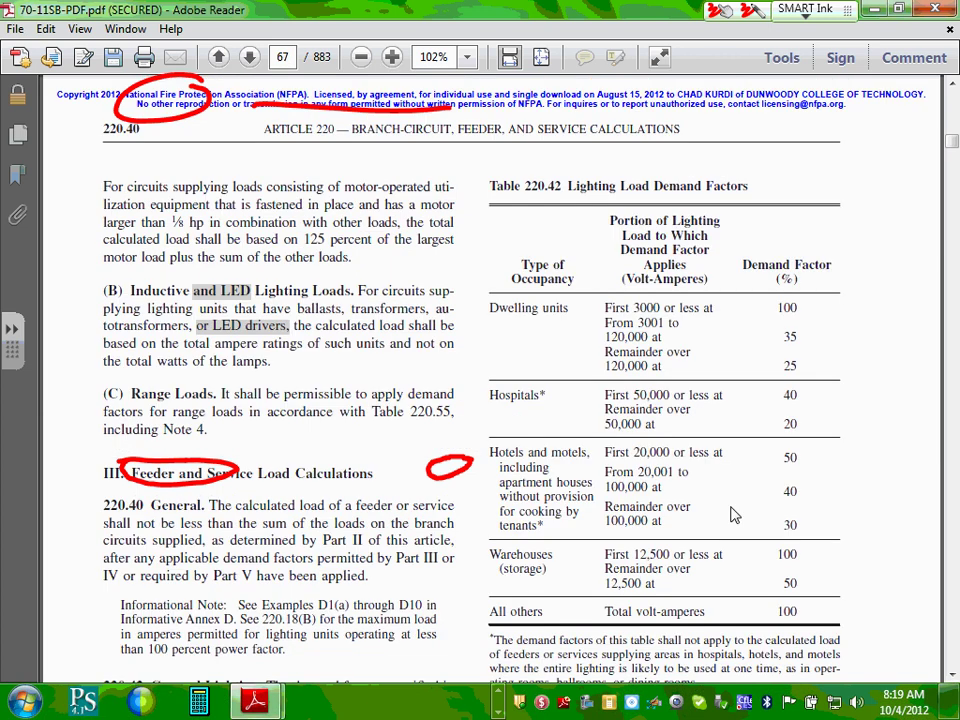
{"action": "mouse_move", "coordinate": [952, 705]}
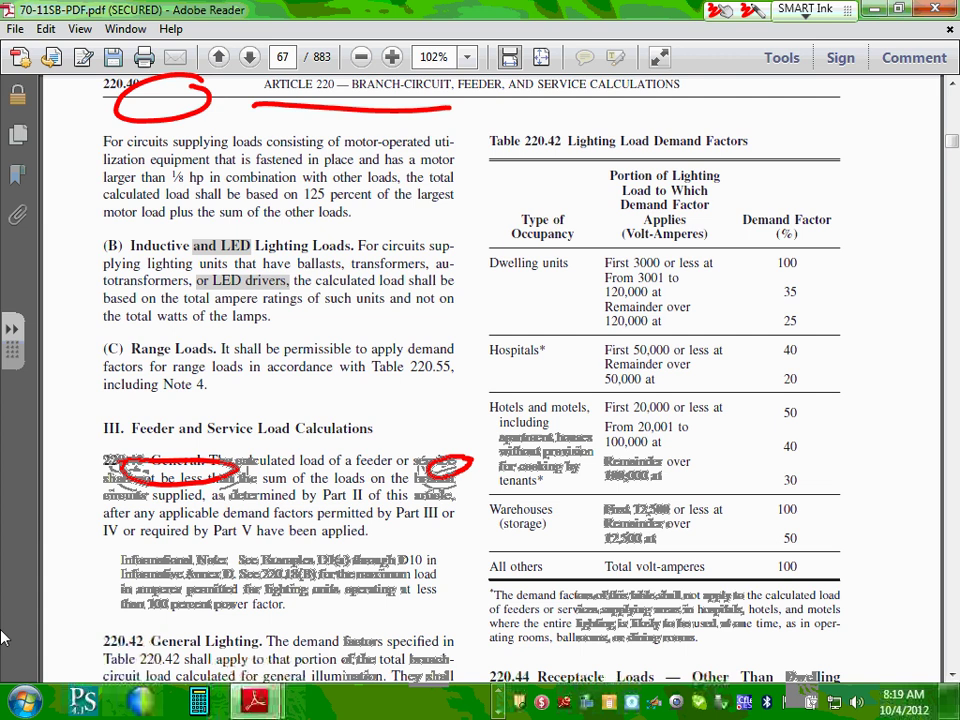
{"action": "mouse_move", "coordinate": [757, 112]}
{"action": "left_mouse_down"}
{"action": "mouse_move", "coordinate": [627, 104]}
{"action": "mouse_move", "coordinate": [603, 155]}
{"action": "mouse_move", "coordinate": [800, 124]}
{"action": "left_mouse_up"}
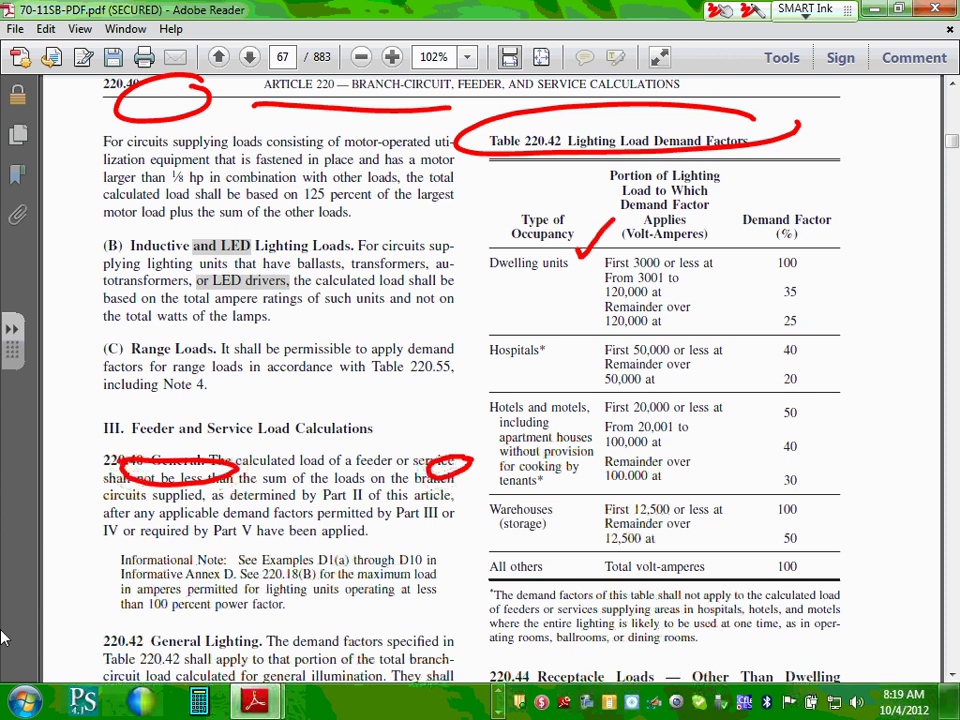
Tick the dwelling units, hospitals, hotels and motels, and warehouses rows of Table 220.42 and circle the All others row in red ink
{"action": "left_click_drag", "start_coordinate": [580, 242], "coordinate": [615, 213]}
{"action": "left_click_drag", "start_coordinate": [560, 331], "coordinate": [597, 297]}
{"action": "left_click_drag", "start_coordinate": [588, 398], "coordinate": [608, 356]}
{"action": "left_click_drag", "start_coordinate": [565, 506], "coordinate": [590, 457]}
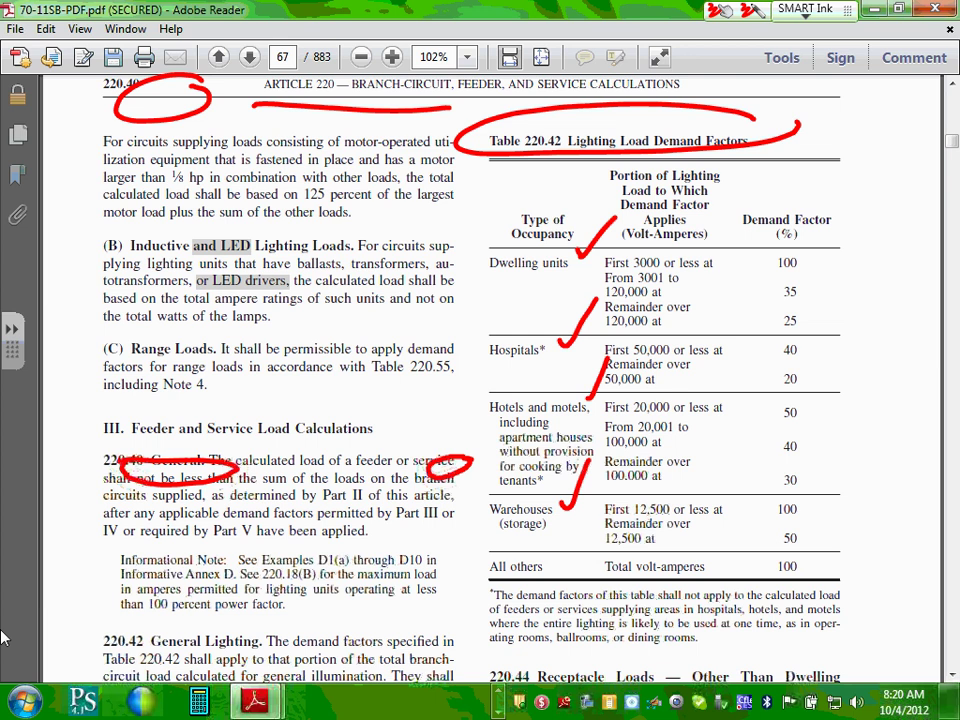
{"action": "mouse_move", "coordinate": [500, 548]}
{"action": "left_mouse_down"}
{"action": "mouse_move", "coordinate": [478, 582]}
{"action": "mouse_move", "coordinate": [640, 592]}
{"action": "mouse_move", "coordinate": [648, 545]}
{"action": "mouse_move", "coordinate": [488, 546]}
{"action": "left_mouse_up"}
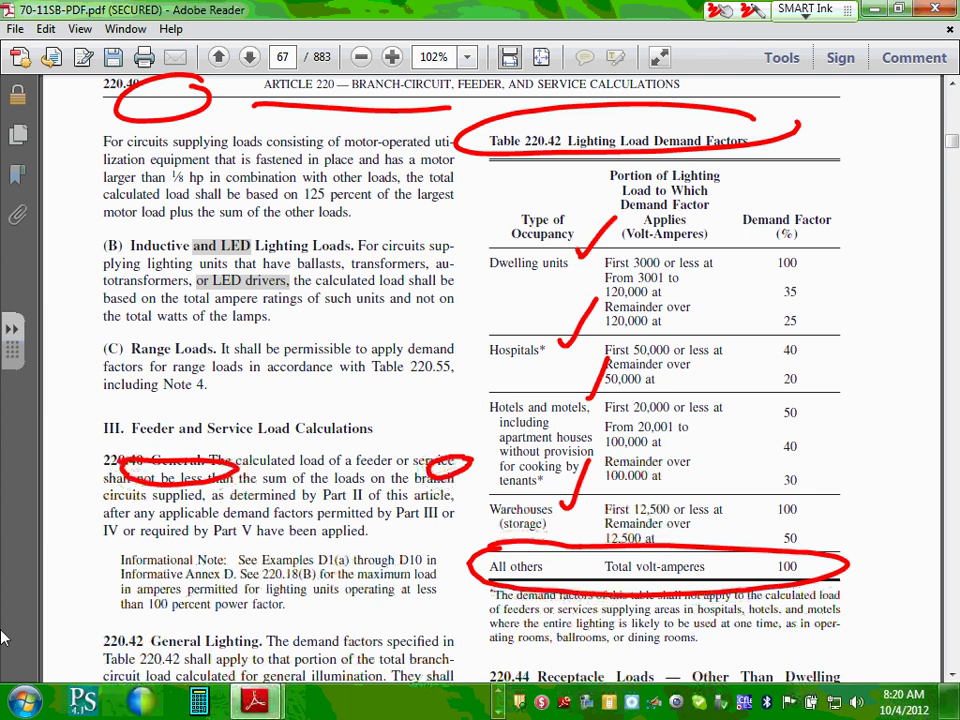
Leave the NEC document and switch to the Commercial Load Calc.xls2.xls workbook in Excel
{"action": "left_click", "coordinate": [895, 10]}
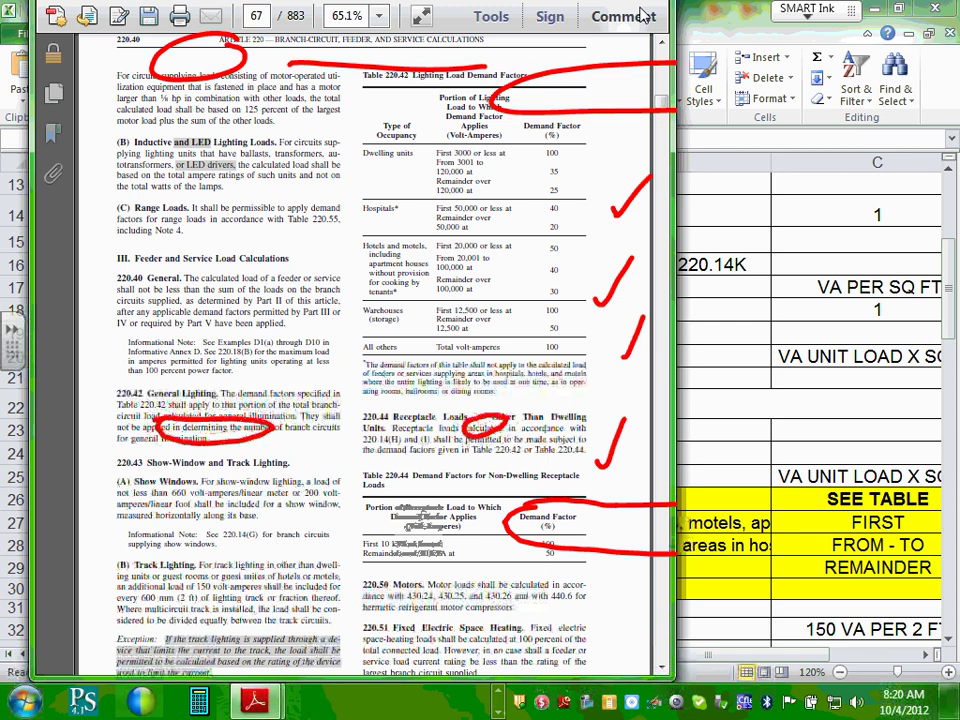
{"action": "left_click", "coordinate": [643, 15]}
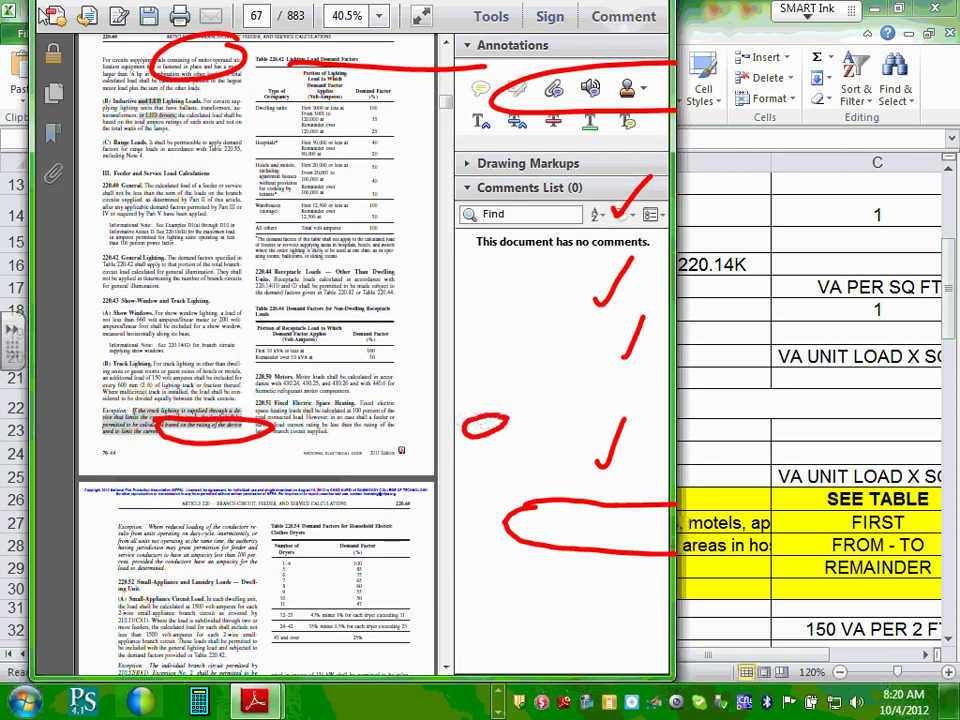
{"action": "left_click_drag", "start_coordinate": [676, 20], "coordinate": [860, 20]}
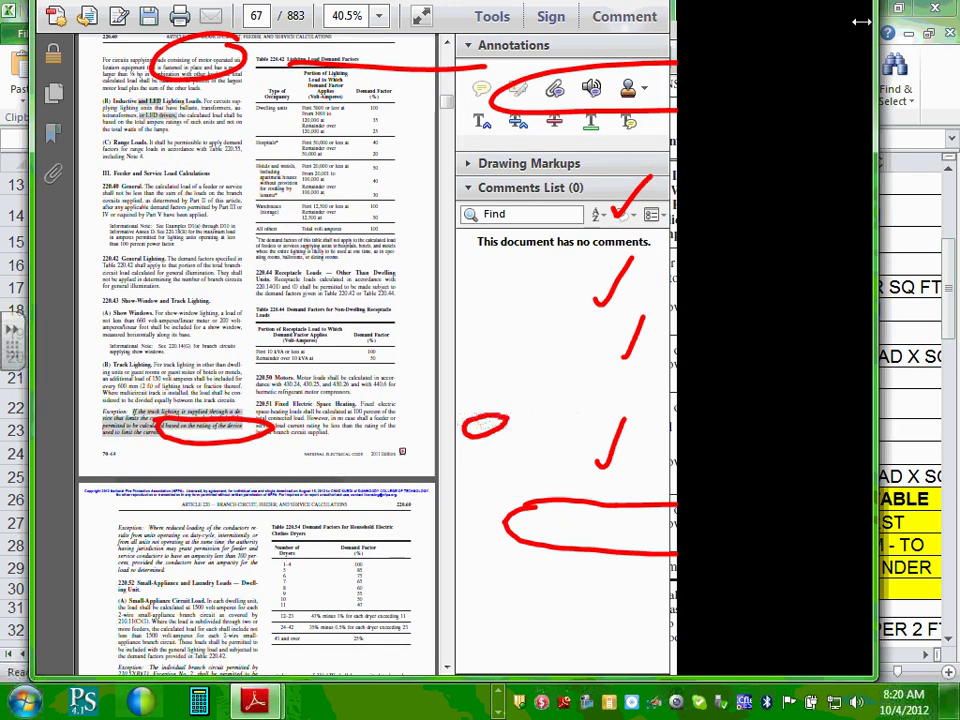
{"action": "key", "text": "alt+Tab"}
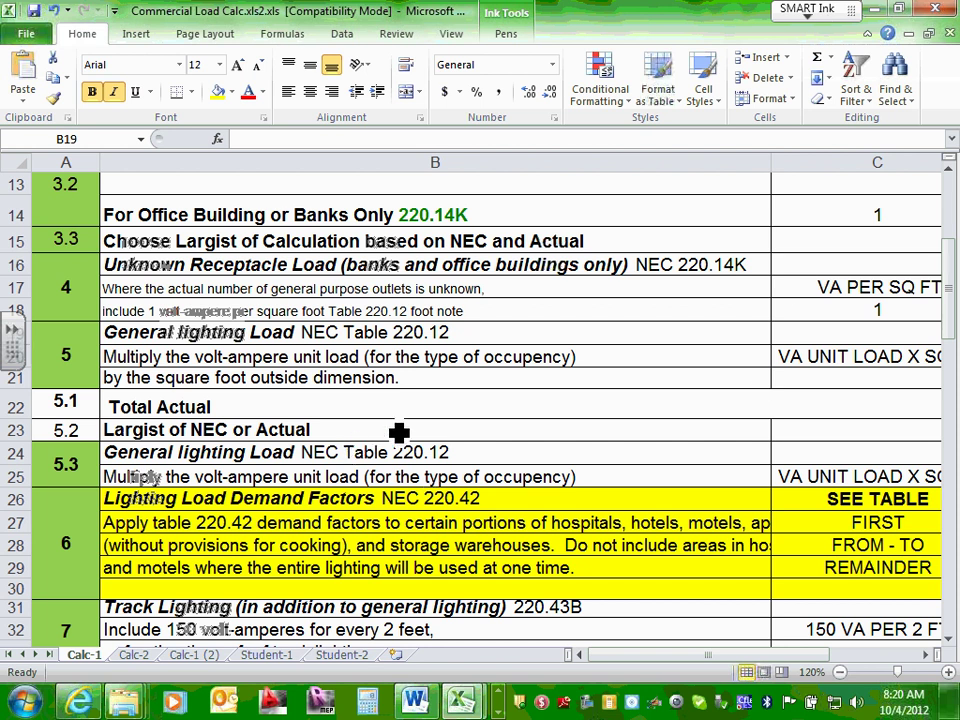
Examine the Total Actual lighting row 5.1 on Calc-1 and the formula in its result cell I22
{"action": "left_click", "coordinate": [272, 407]}
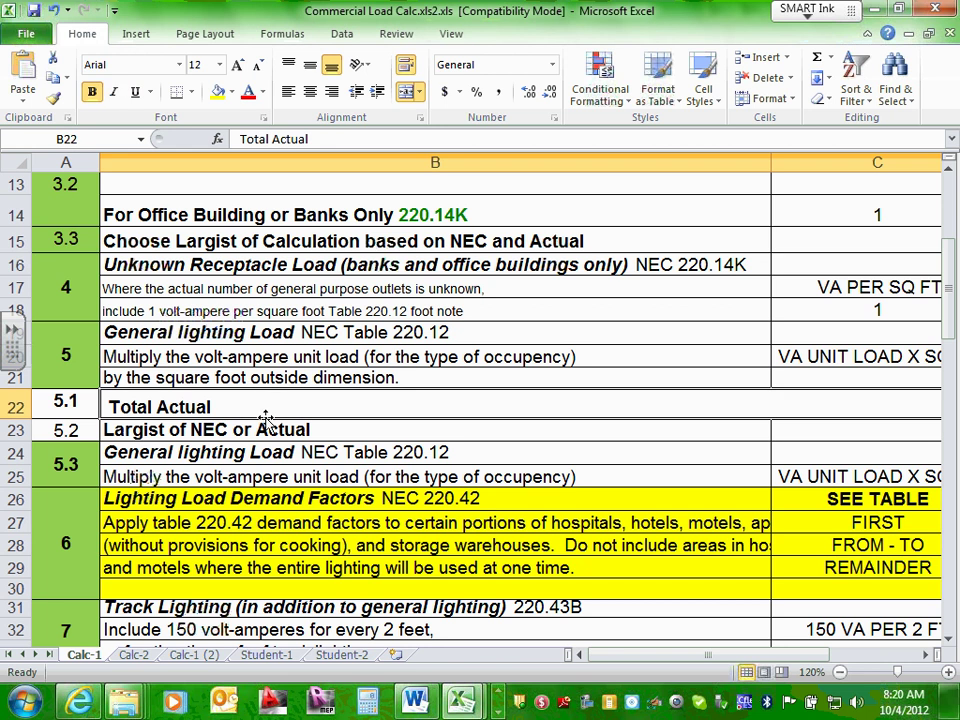
{"action": "scroll", "coordinate": [258, 418], "scroll_direction": "down", "scroll_amount": 2}
{"action": "scroll", "coordinate": [255, 410], "scroll_direction": "up", "scroll_amount": 1}
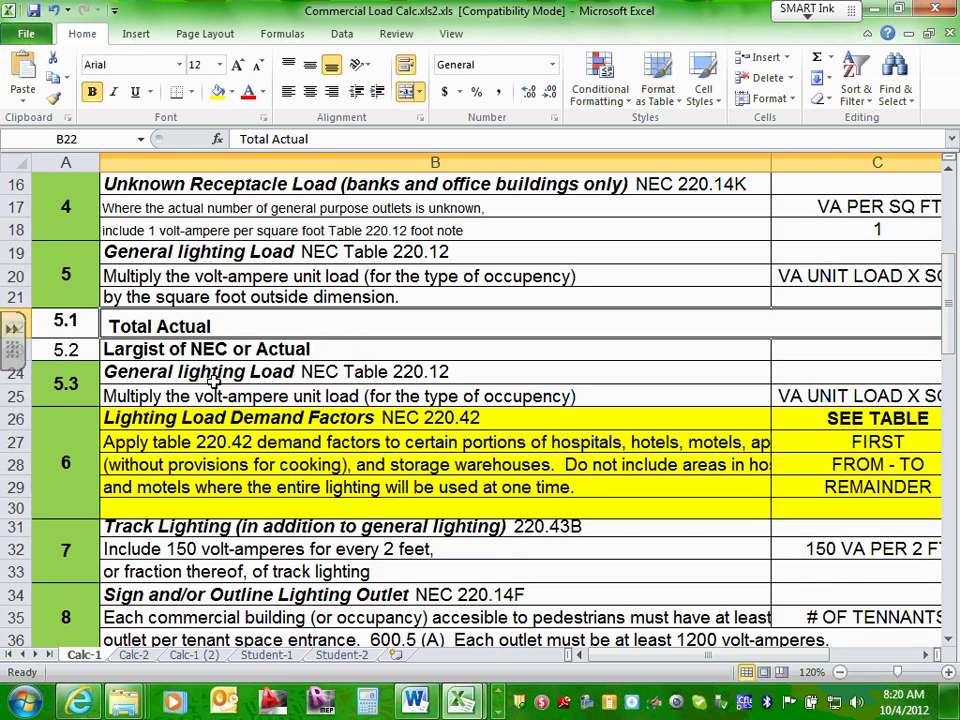
{"action": "left_click_drag", "start_coordinate": [690, 655], "coordinate": [722, 658]}
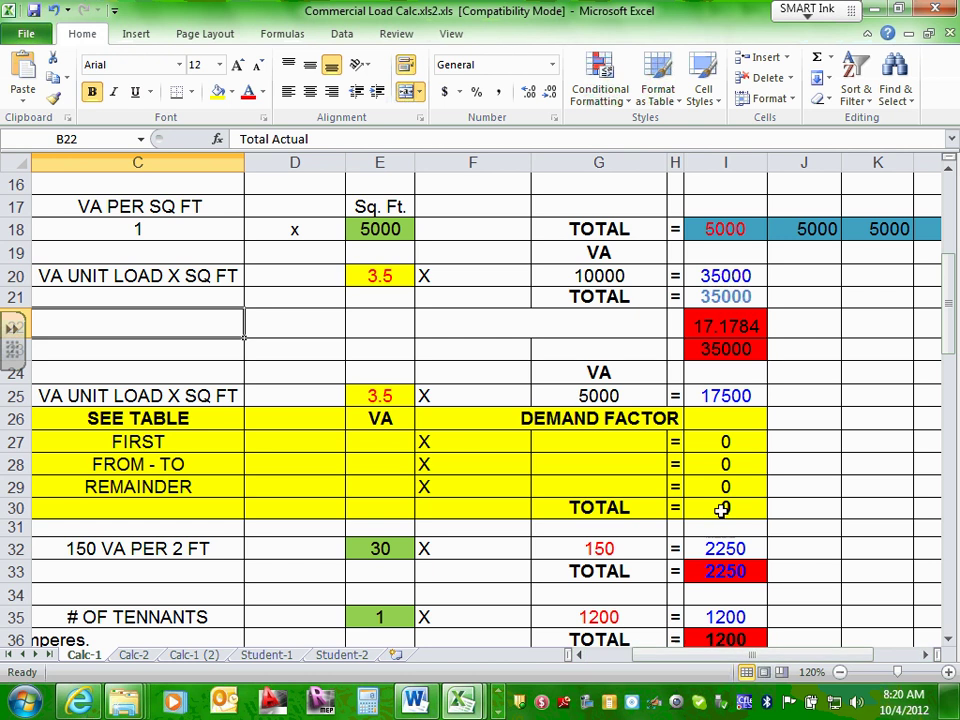
{"action": "left_click", "coordinate": [757, 325]}
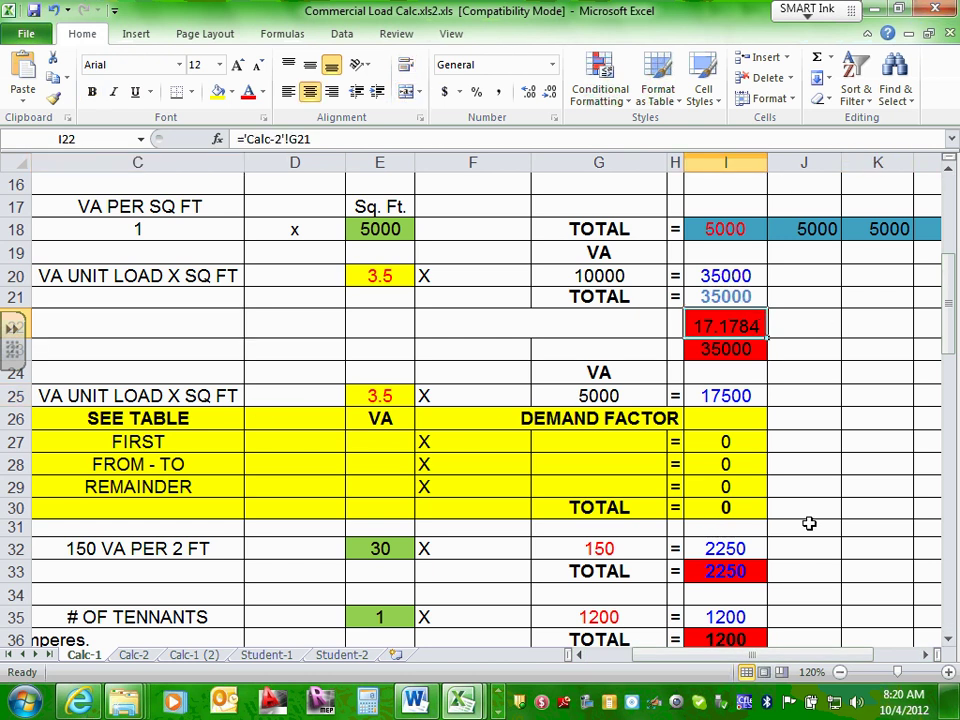
{"action": "left_click_drag", "start_coordinate": [806, 660], "coordinate": [762, 662]}
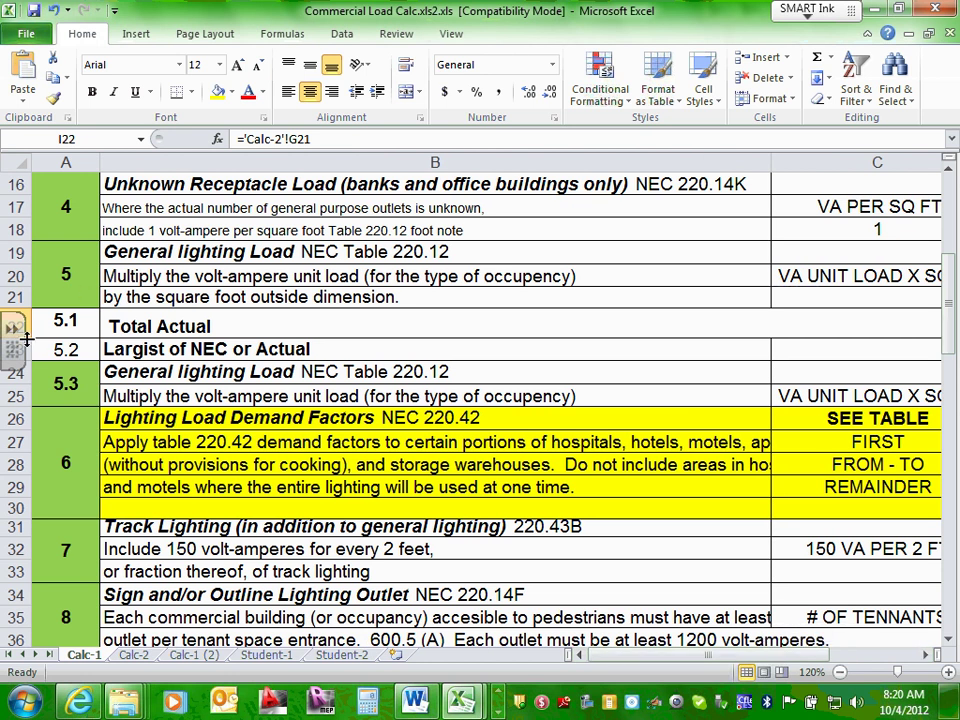
Highlight the Largist of NEC or Actual row 5.2 and look across its result and panel columns
{"action": "left_click", "coordinate": [15, 349]}
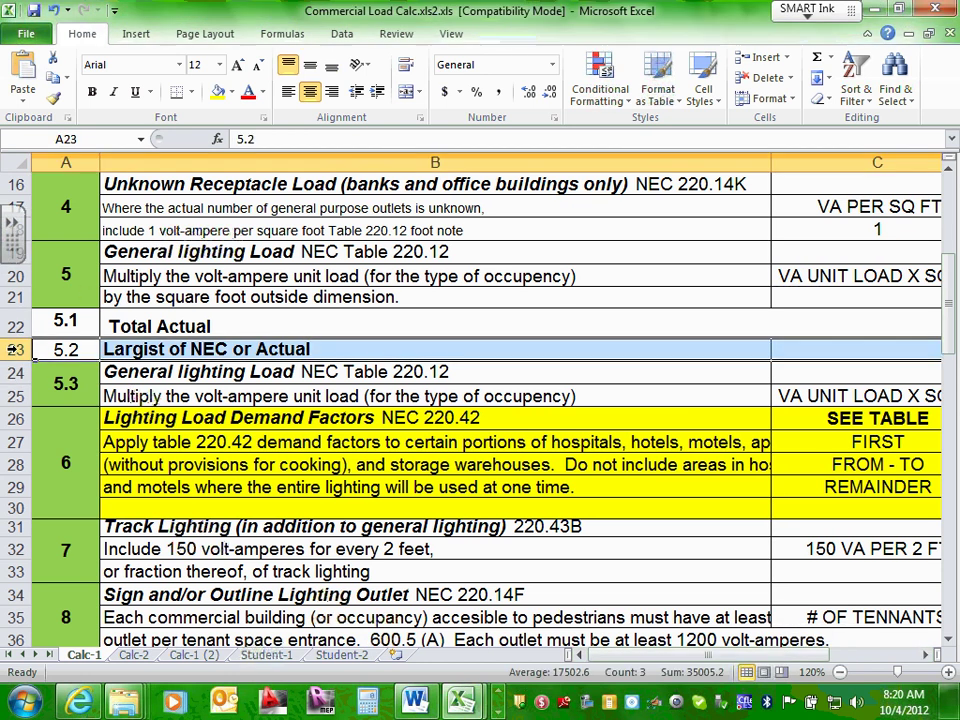
{"action": "left_click_drag", "start_coordinate": [638, 655], "coordinate": [705, 665]}
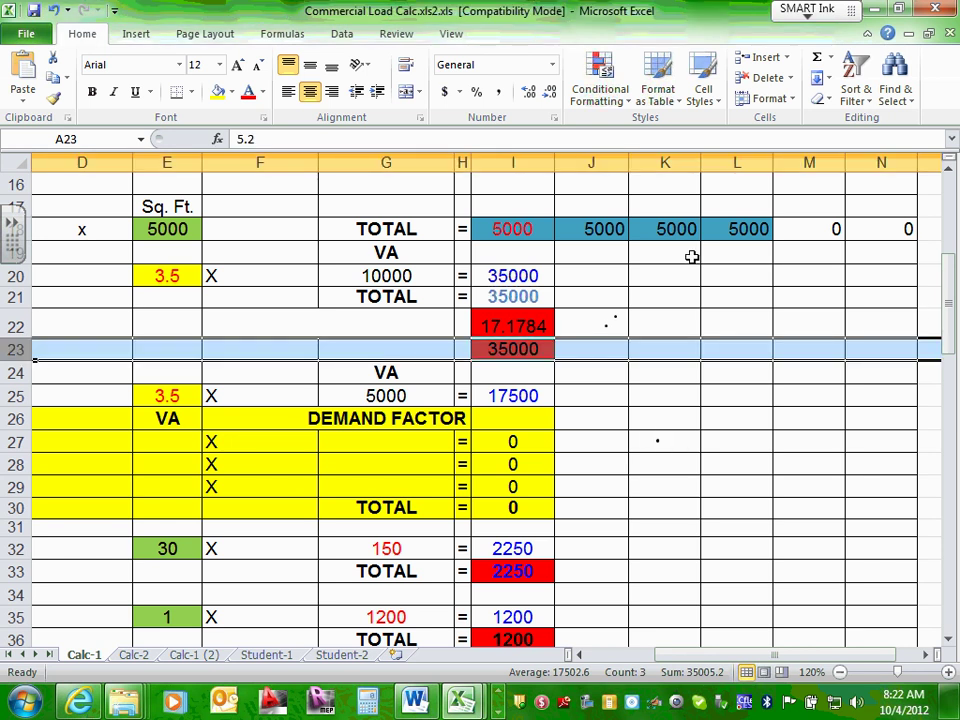
{"action": "left_click", "coordinate": [606, 280]}
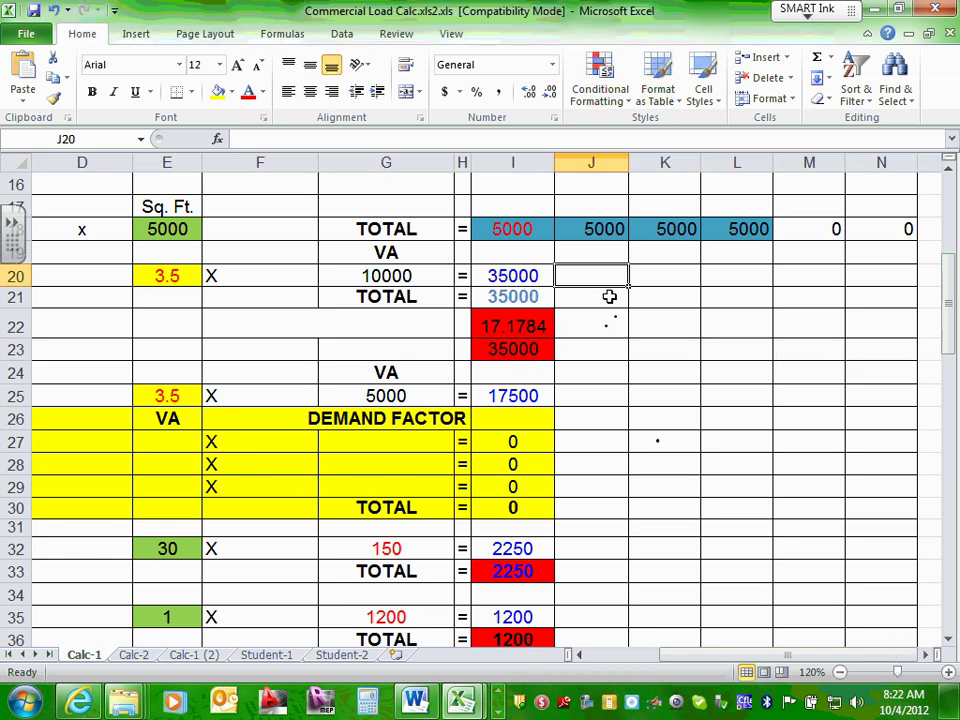
Trace Total Actual cell I22 to the Total Actual Lighting KVA in G21 on Calc-2, and return to Calc-1
{"action": "left_click", "coordinate": [512, 321]}
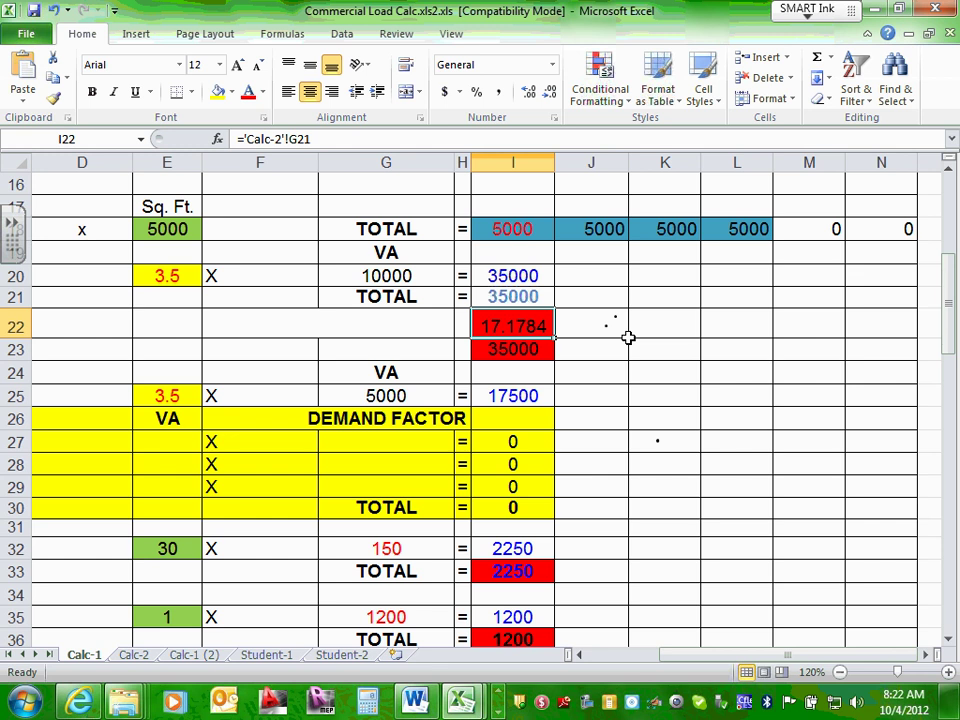
{"action": "left_click", "coordinate": [138, 656]}
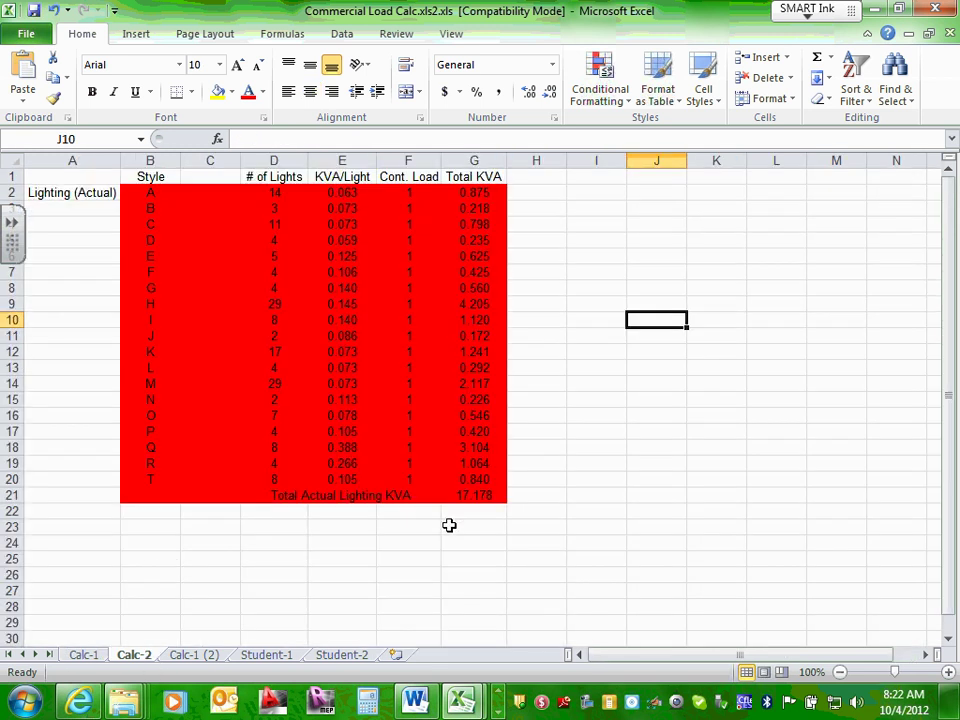
{"action": "left_click", "coordinate": [471, 491]}
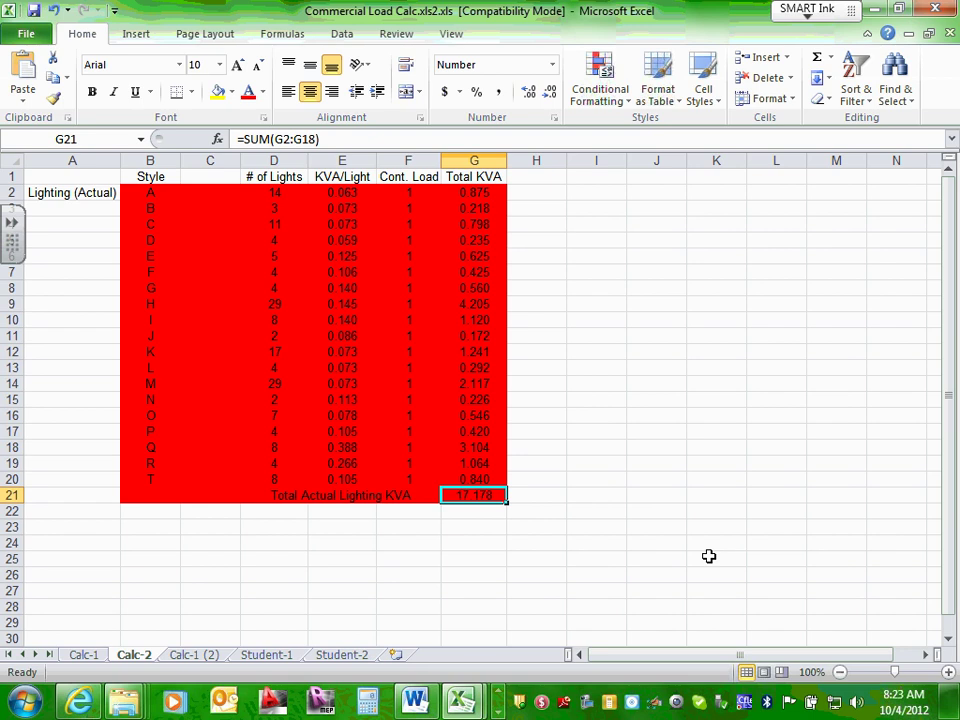
{"action": "left_click", "coordinate": [83, 656]}
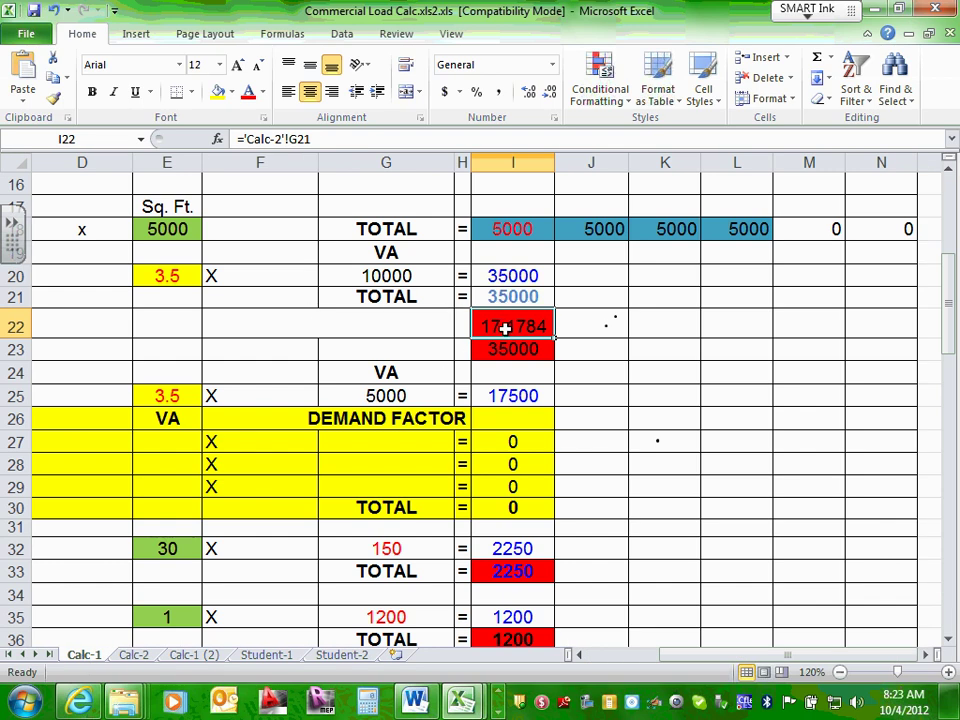
Clear the Total Actual cell I22 and re-enter it as a link to G21 on Calc-2, ='Calc-2'!G21
{"action": "key", "text": "Delete"}
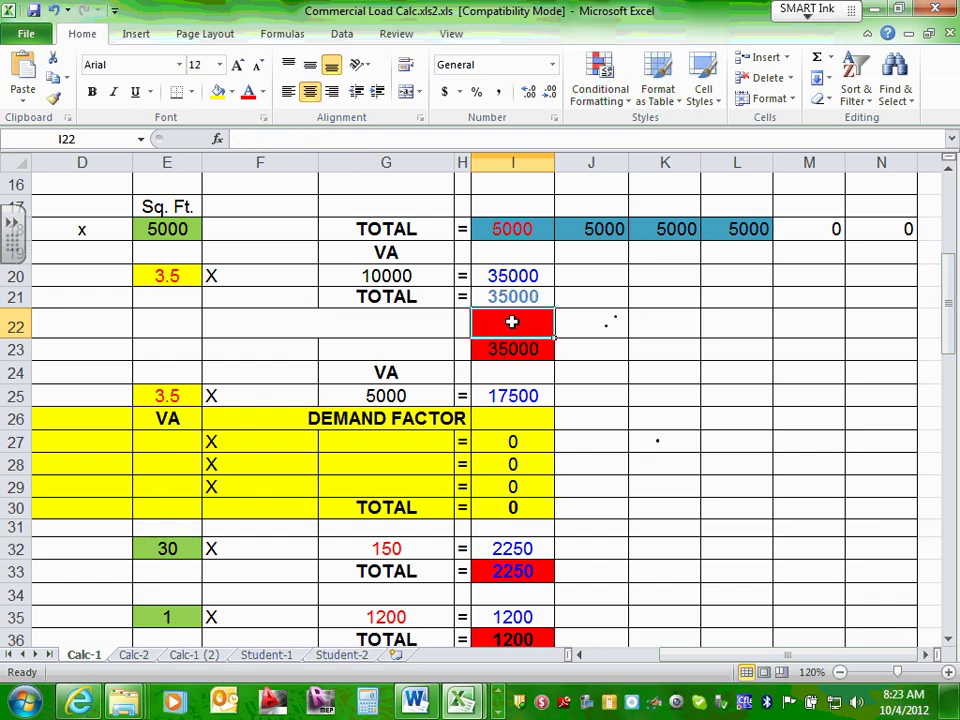
{"action": "left_click", "coordinate": [643, 316]}
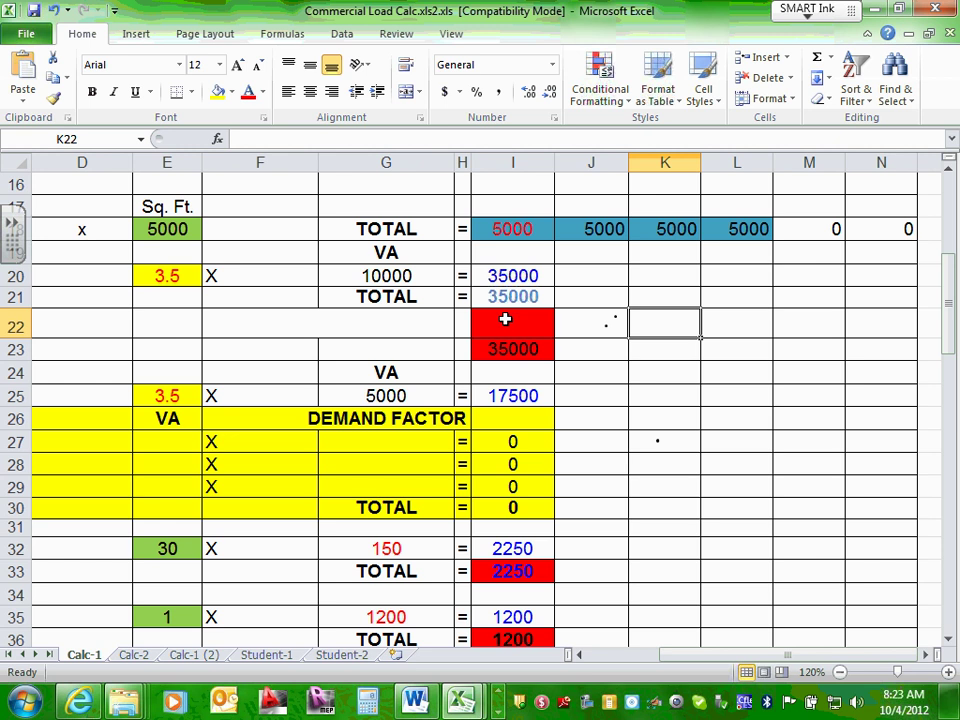
{"action": "left_click", "coordinate": [507, 320]}
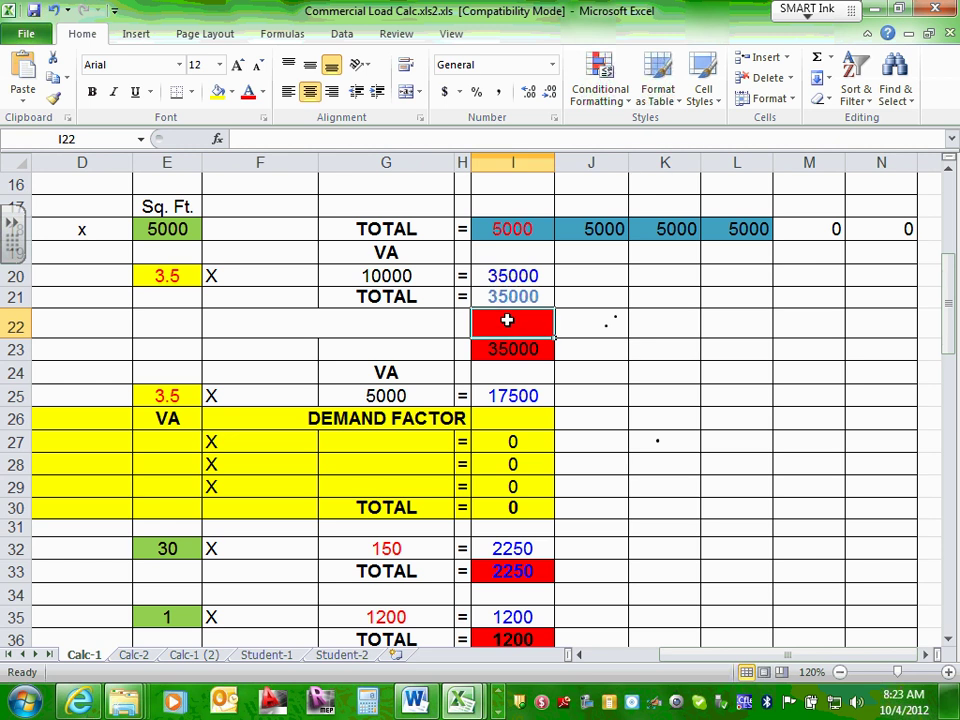
{"action": "type", "text": "="}
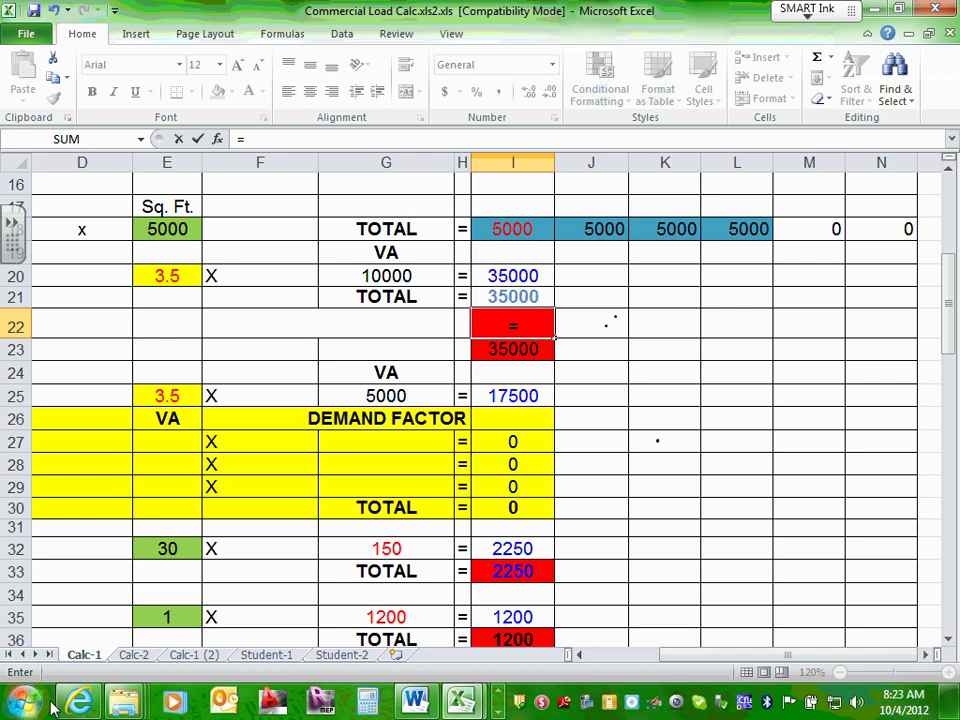
{"action": "left_click", "coordinate": [132, 655]}
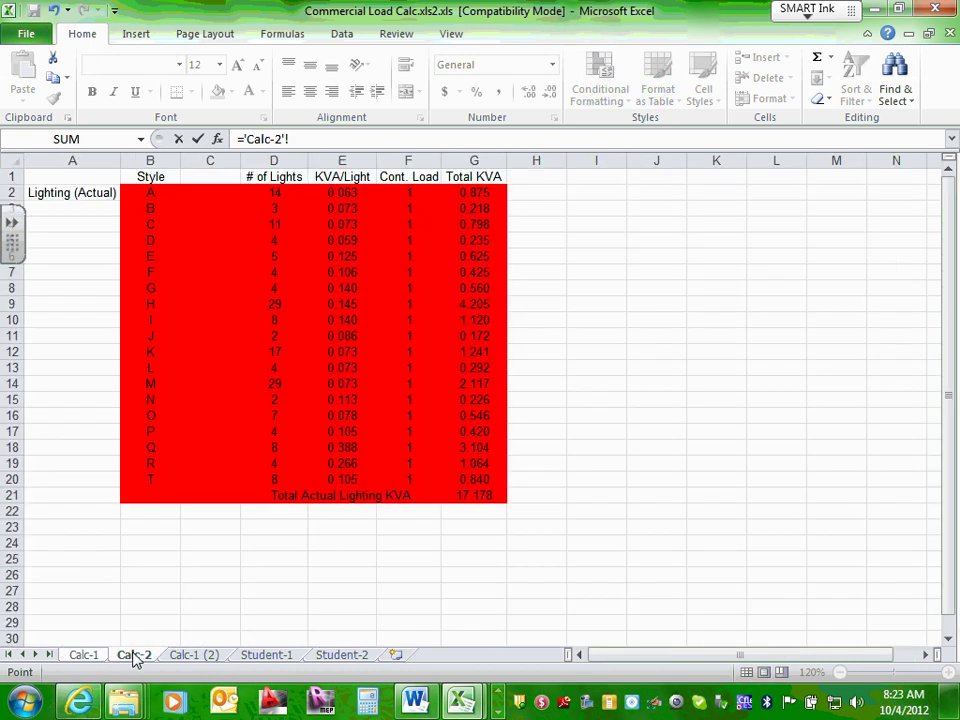
{"action": "left_click", "coordinate": [484, 492]}
{"action": "key", "text": "Return"}
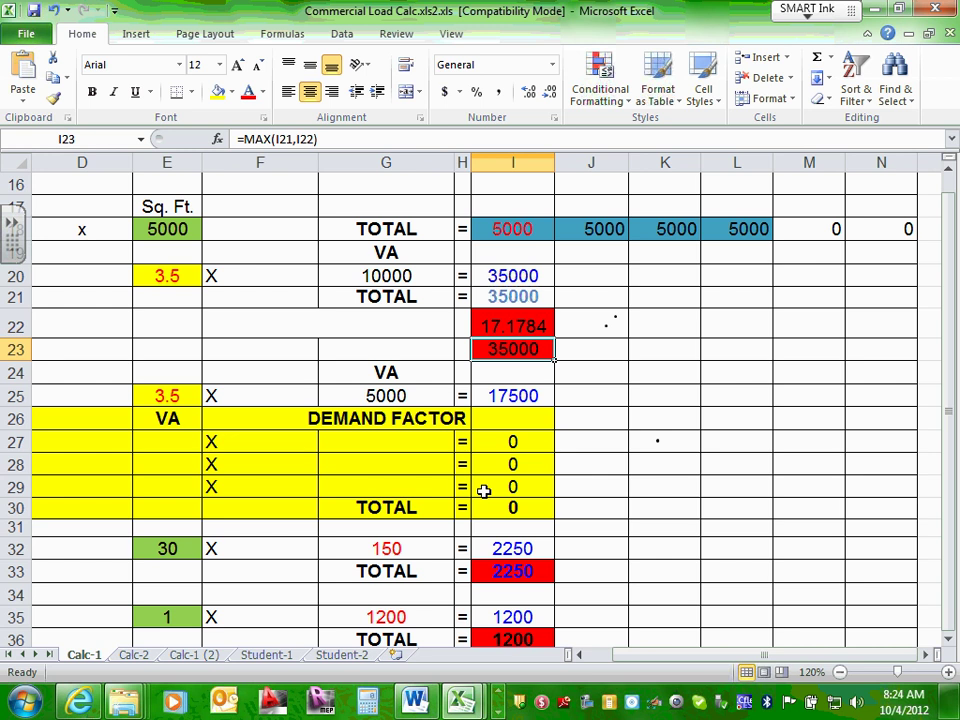
Check the link formula in cell I22 against the Total Actual label in its row
{"action": "left_click", "coordinate": [518, 320]}
{"action": "left_click_drag", "start_coordinate": [694, 657], "coordinate": [694, 657]}
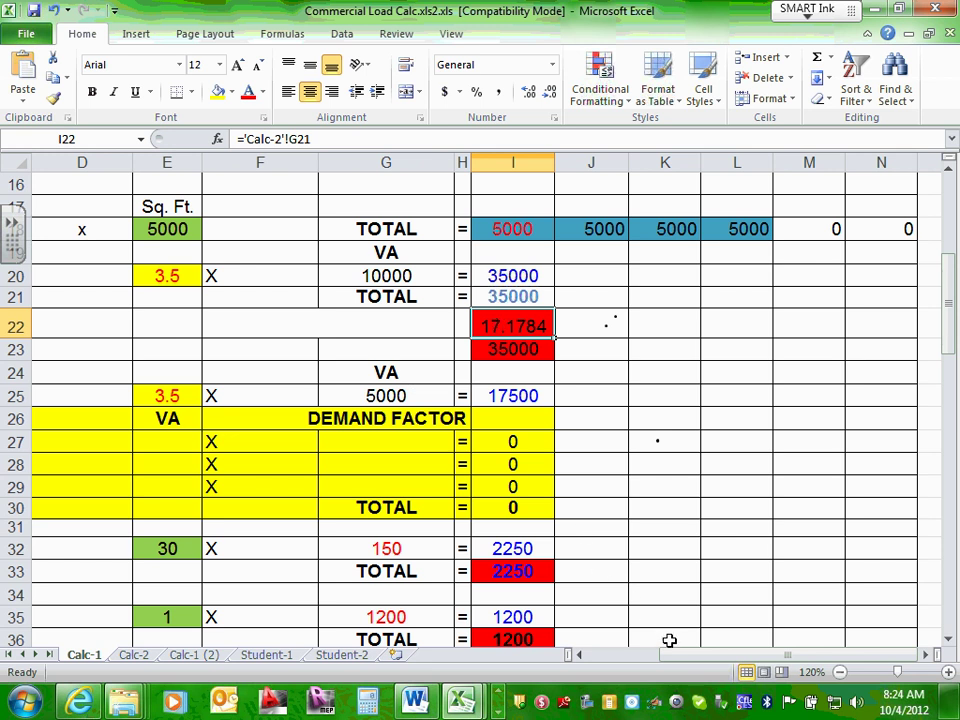
{"action": "left_click_drag", "start_coordinate": [688, 658], "coordinate": [642, 667]}
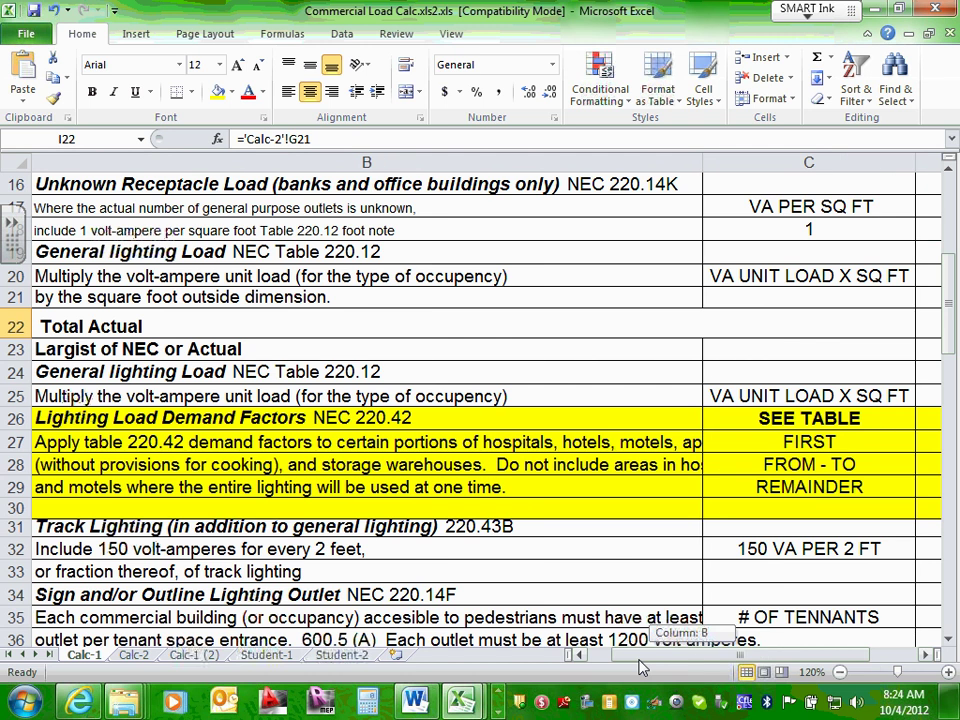
{"action": "left_click_drag", "start_coordinate": [642, 667], "coordinate": [652, 667]}
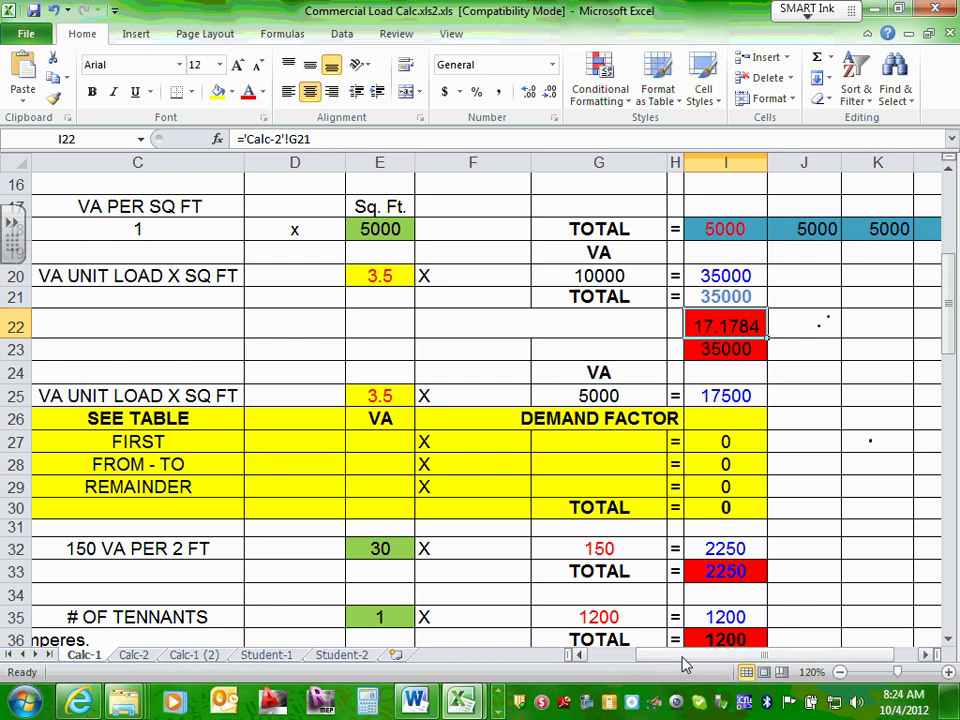
Select the General lighting Load row 24 and look across its unit load, square footage and total
{"action": "left_click_drag", "start_coordinate": [684, 664], "coordinate": [652, 666]}
{"action": "left_click", "coordinate": [66, 372]}
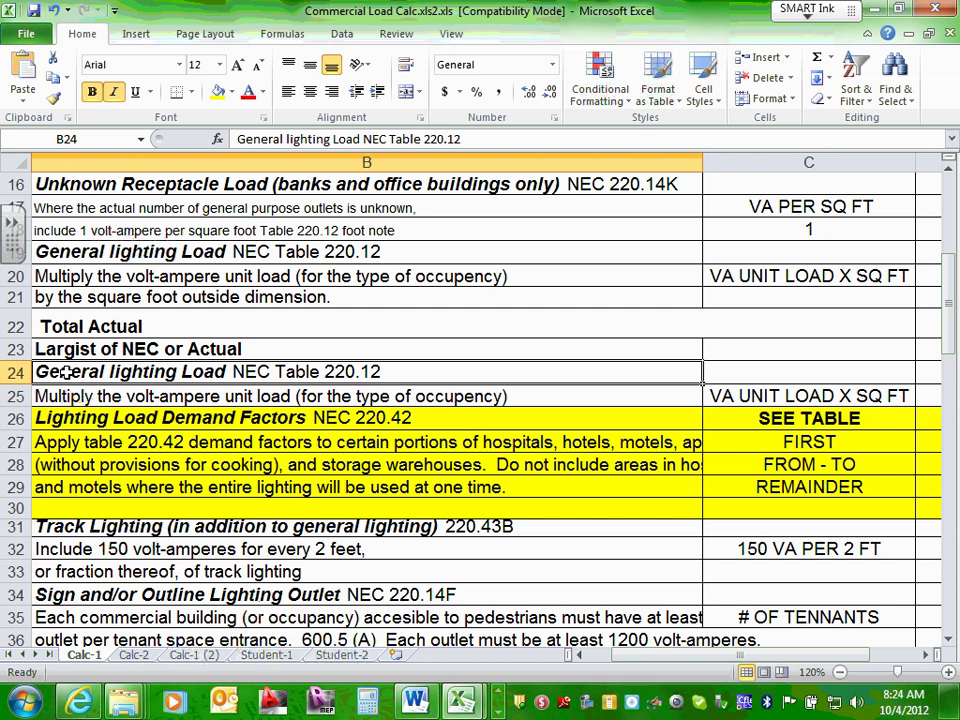
{"action": "left_click", "coordinate": [924, 655]}
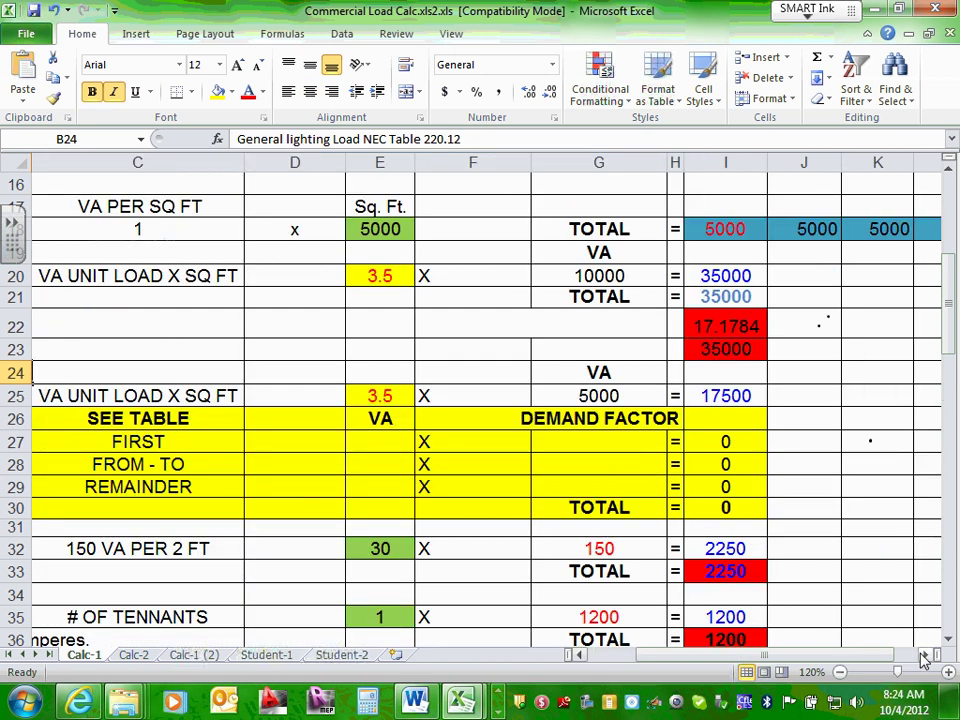
{"action": "left_click", "coordinate": [12, 372]}
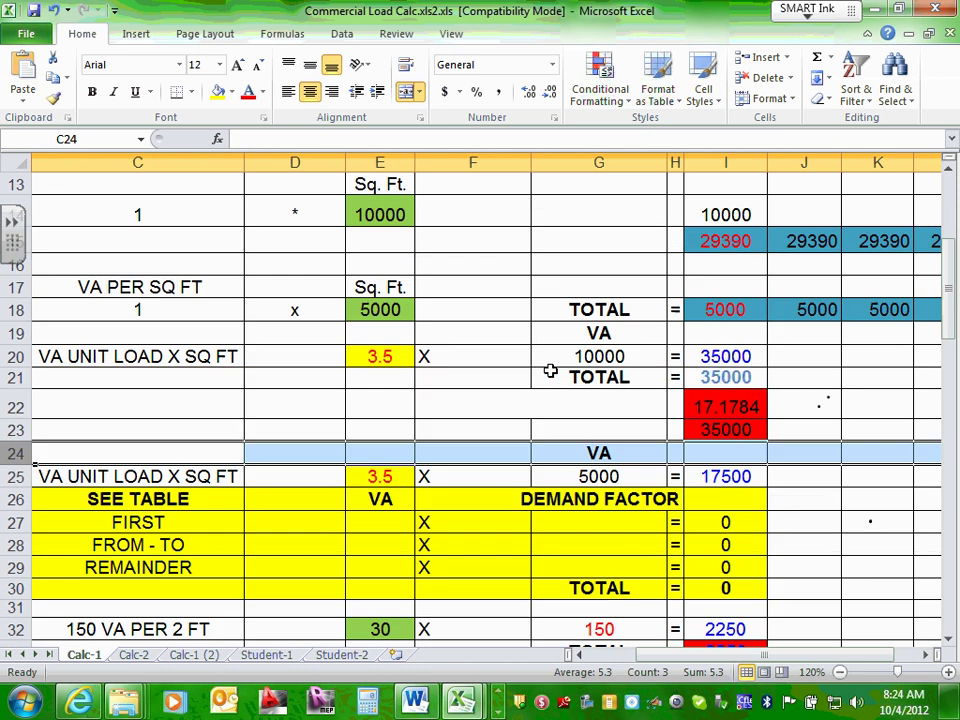
Examine the General lighting Load entry in row 19 and select its 3.5 VA unit load in cell E20
{"action": "scroll", "coordinate": [549, 370], "scroll_direction": "up", "scroll_amount": 1}
{"action": "scroll", "coordinate": [360, 446], "scroll_direction": "up", "scroll_amount": 1}
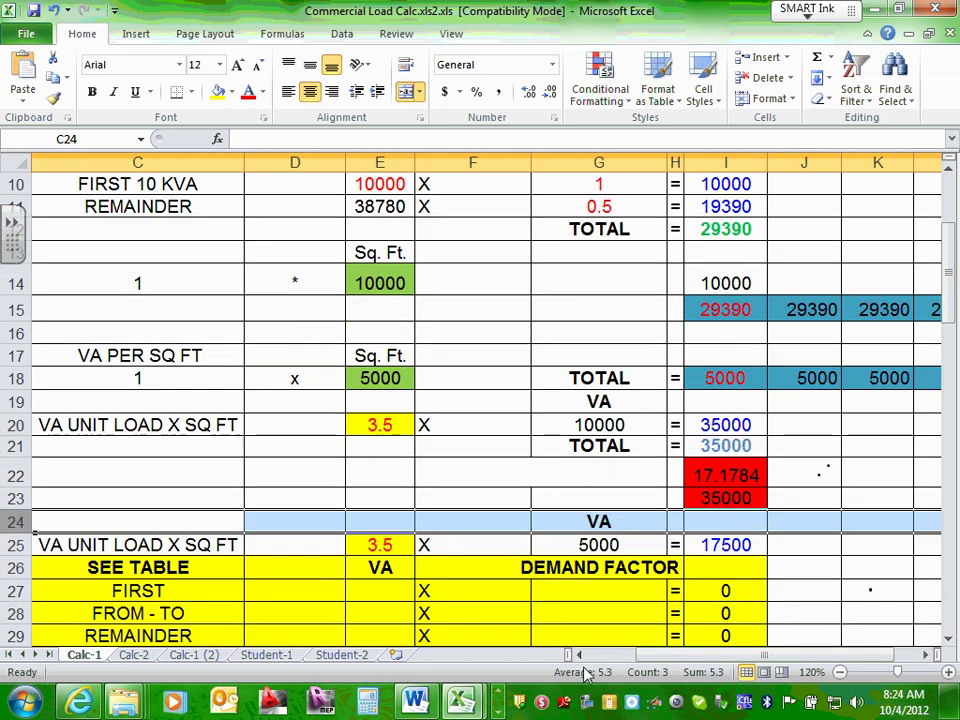
{"action": "left_click_drag", "start_coordinate": [627, 660], "coordinate": [632, 660]}
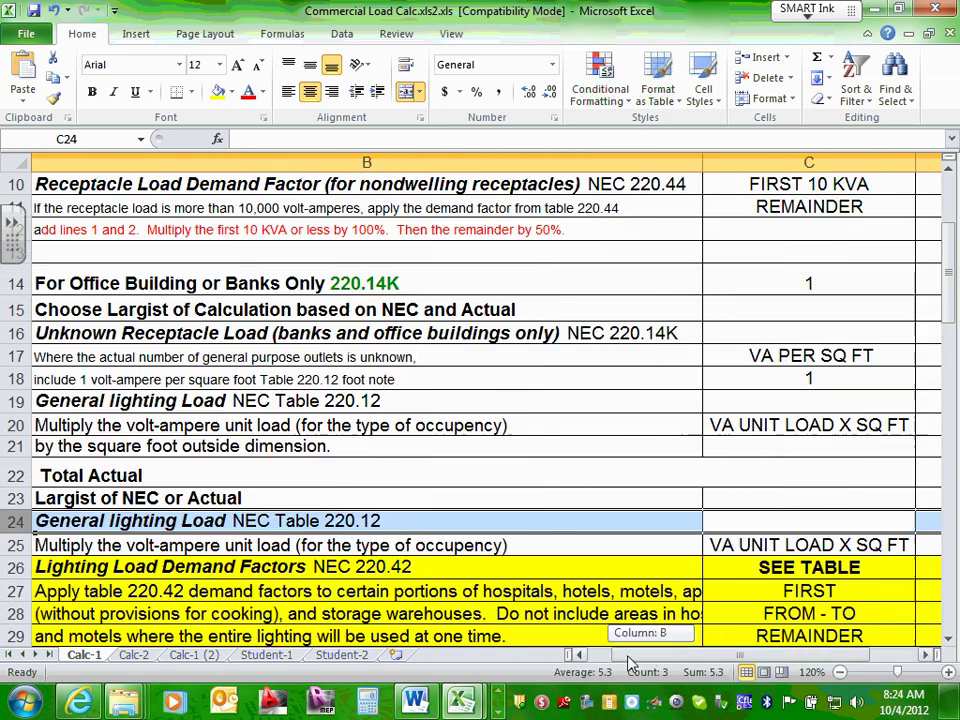
{"action": "scroll", "coordinate": [310, 470], "scroll_direction": "up", "scroll_amount": 1}
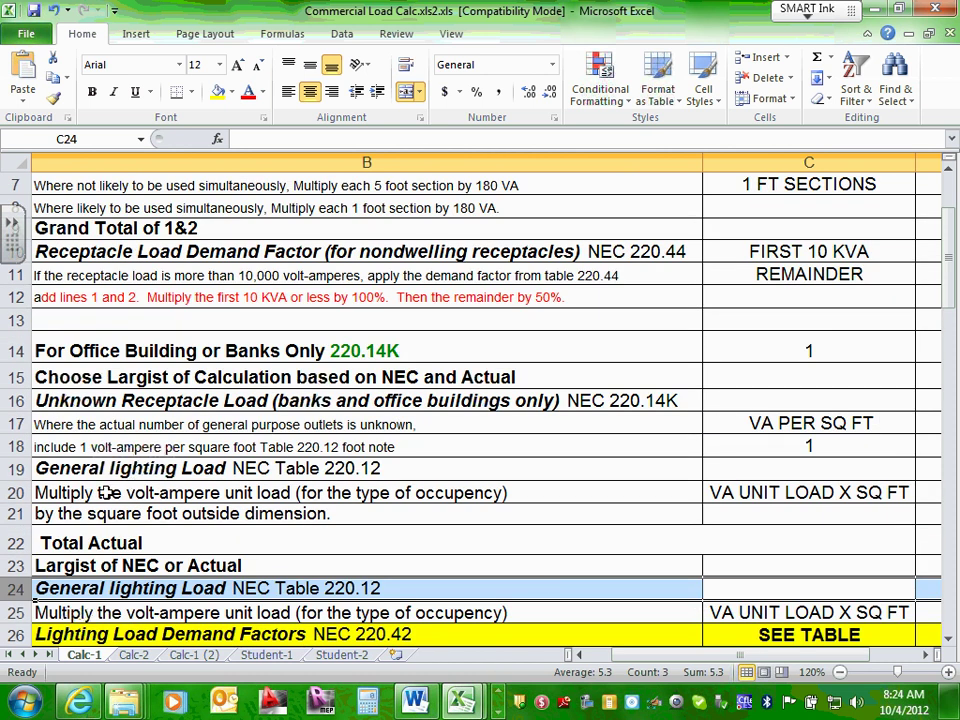
{"action": "left_click", "coordinate": [44, 468]}
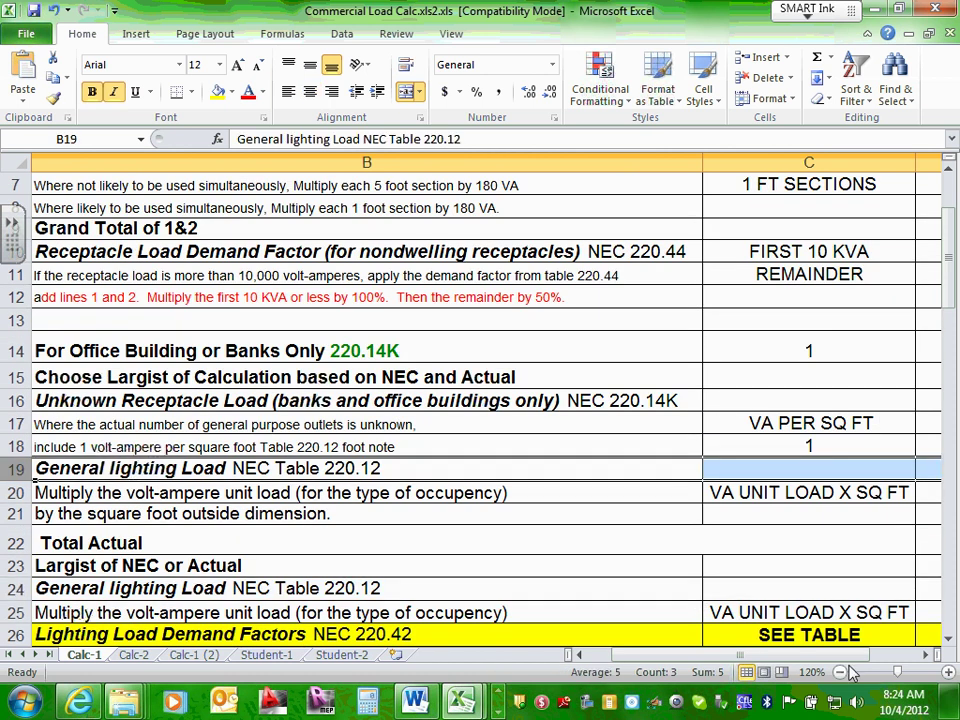
{"action": "left_click_drag", "start_coordinate": [857, 668], "coordinate": [893, 660]}
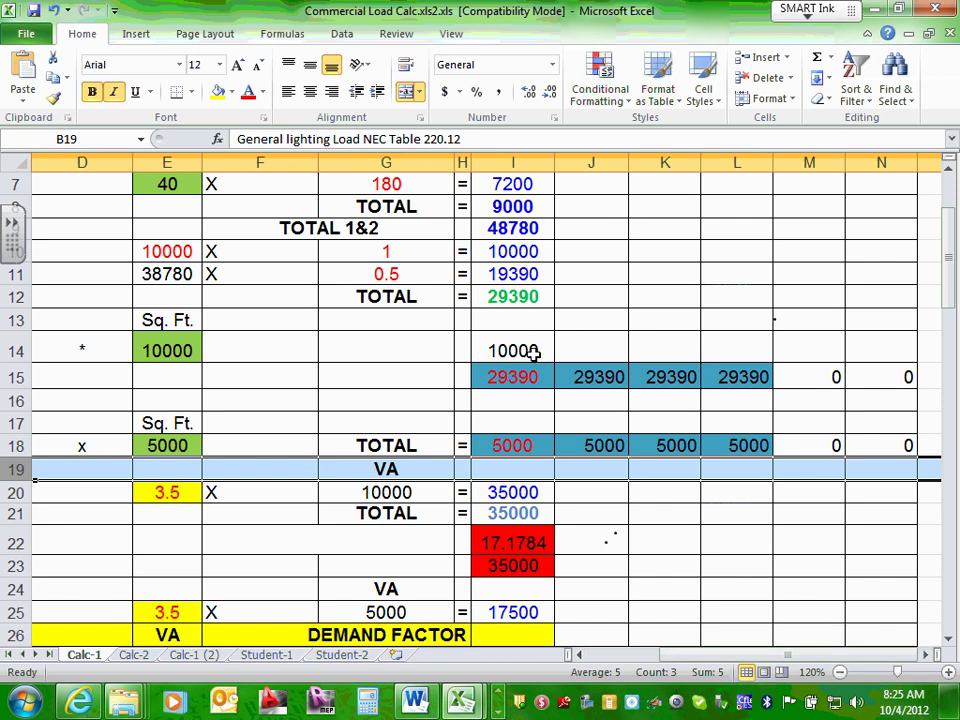
{"action": "scroll", "coordinate": [455, 435], "scroll_direction": "down", "scroll_amount": 1}
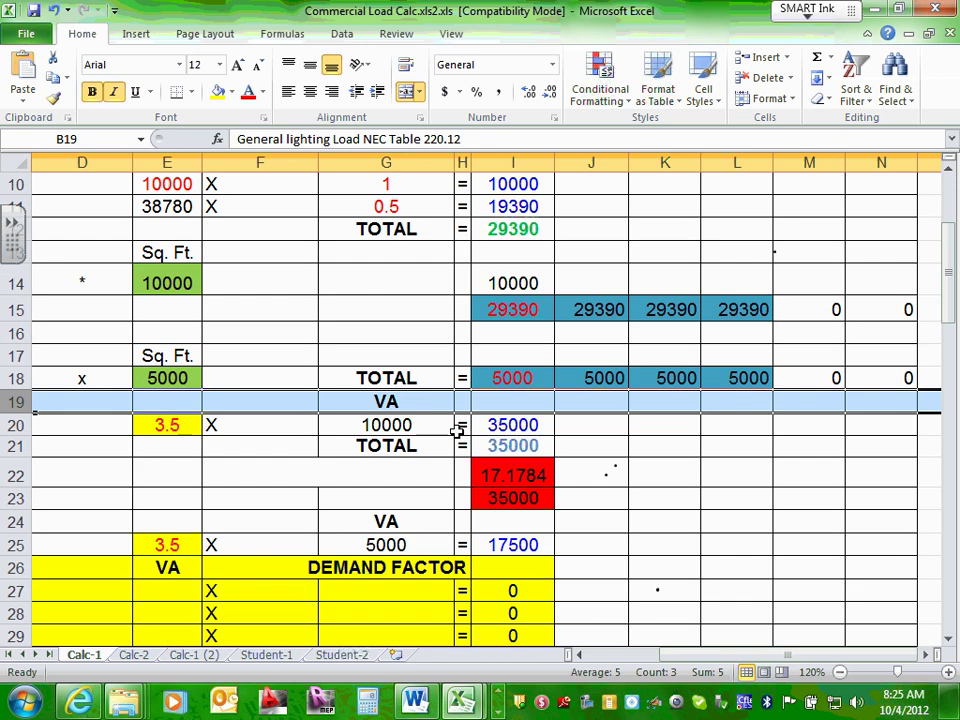
{"action": "scroll", "coordinate": [455, 430], "scroll_direction": "down", "scroll_amount": 1}
{"action": "left_click", "coordinate": [173, 355]}
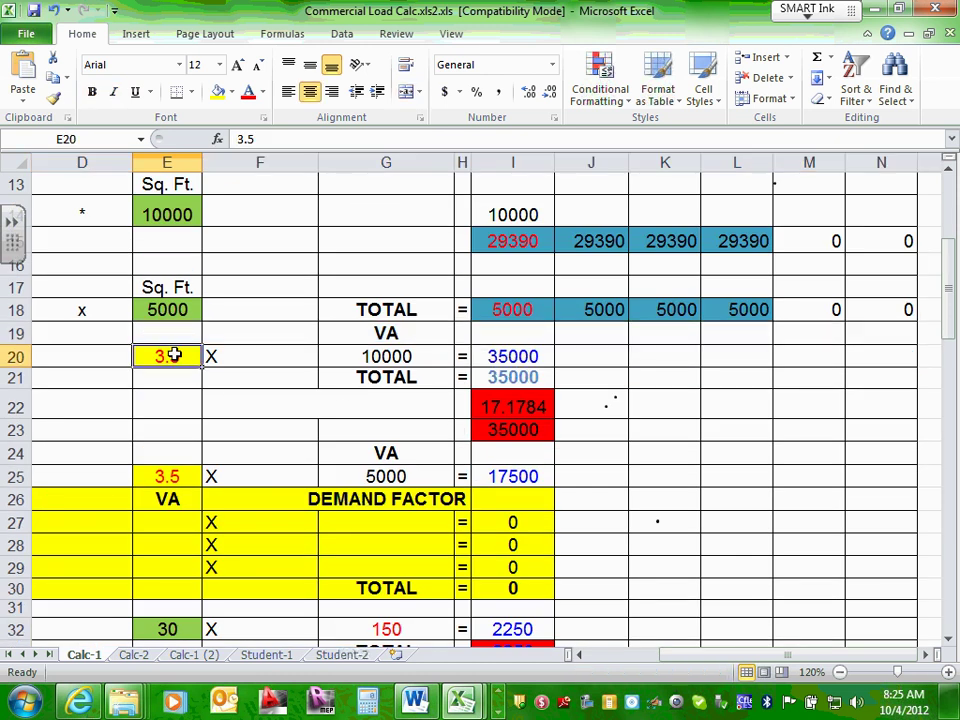
Trace the general lighting calculation through square footage G20, product I20, total I21 and Total Actual cell I22
{"action": "left_click", "coordinate": [400, 354]}
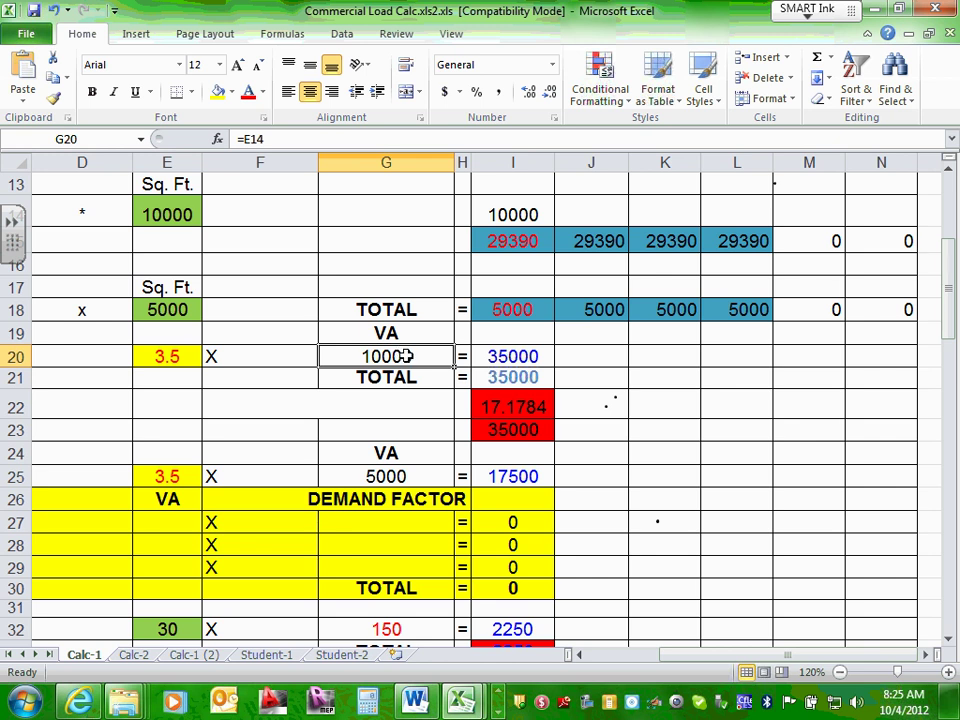
{"action": "left_click", "coordinate": [496, 357]}
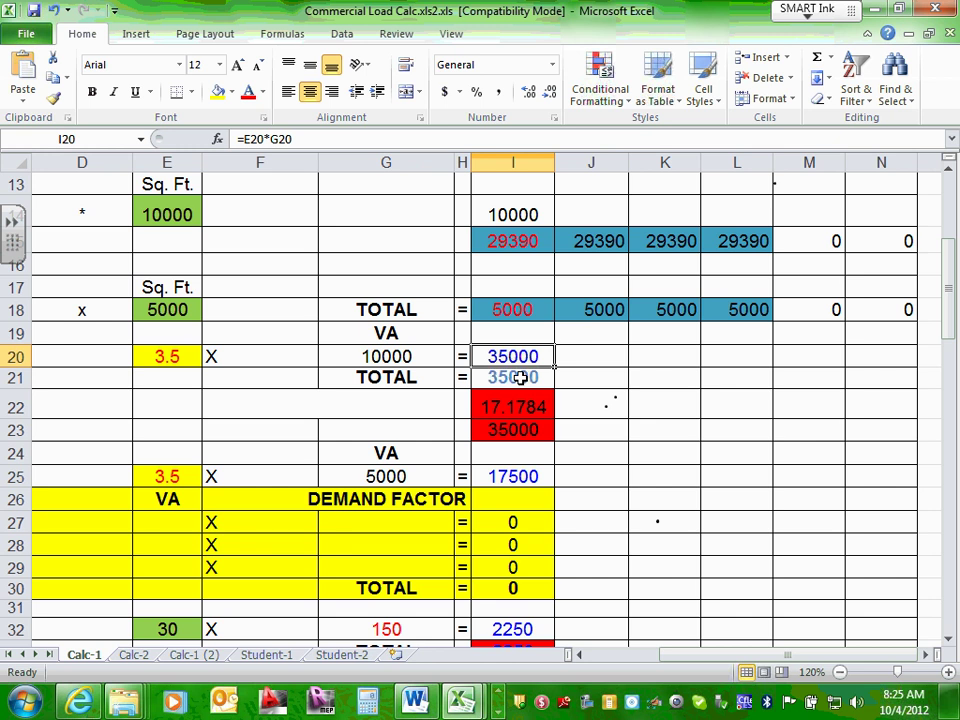
{"action": "left_click", "coordinate": [521, 377]}
{"action": "left_click", "coordinate": [516, 404]}
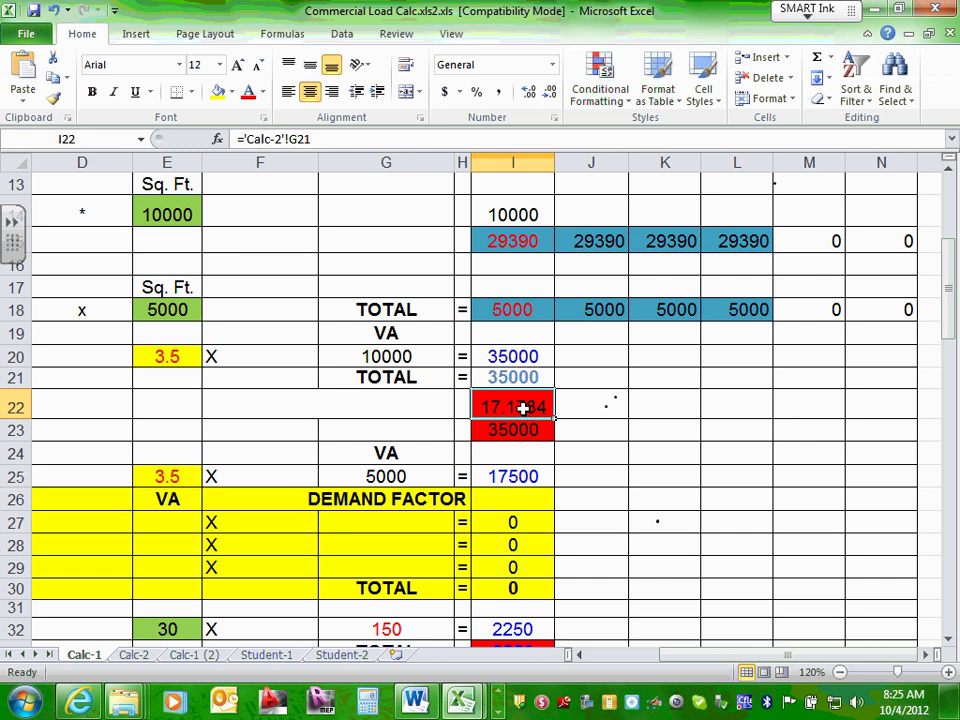
On Calc-2, multiply the Total Actual Lighting formula in G21 by 1000, making it =SUM(G2:G18)*1000
{"action": "left_click", "coordinate": [138, 655]}
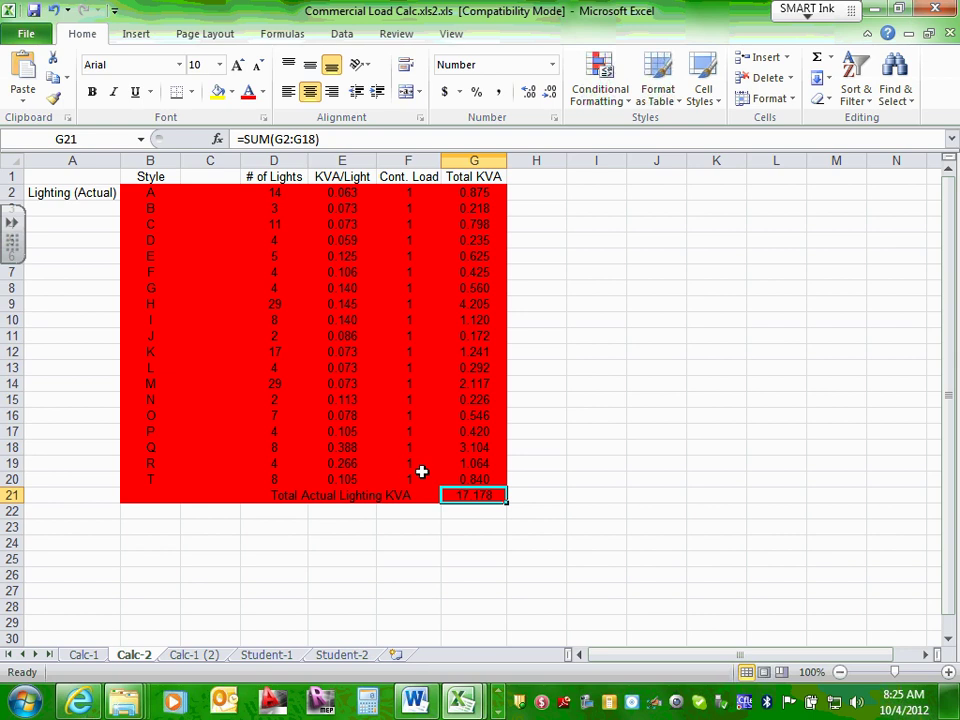
{"action": "left_click", "coordinate": [470, 540]}
{"action": "left_click", "coordinate": [480, 495]}
{"action": "left_click", "coordinate": [333, 140]}
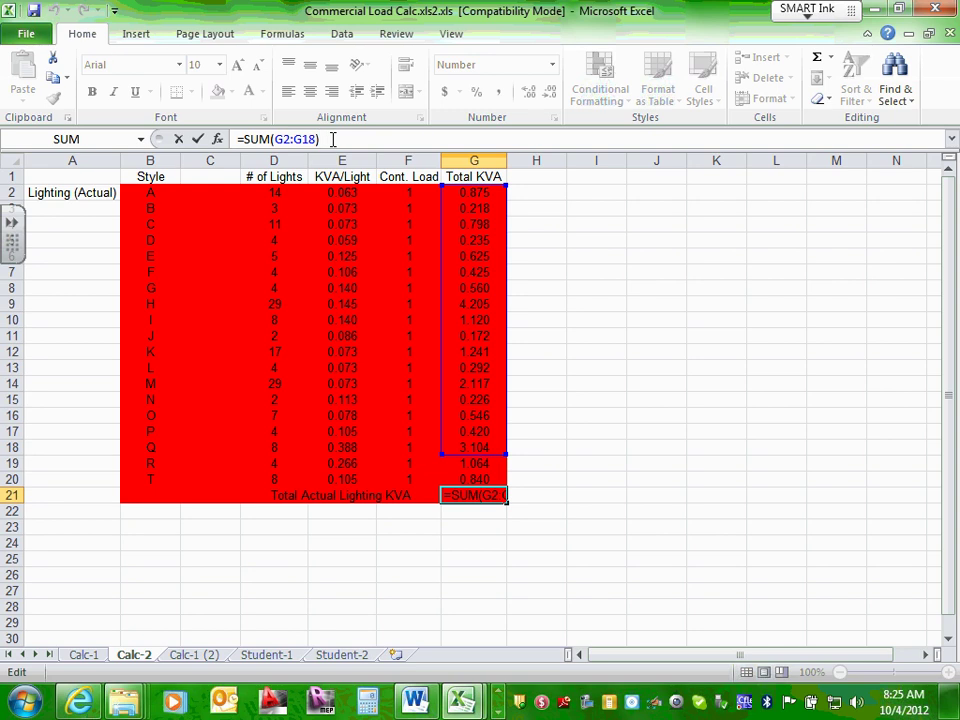
{"action": "type", "text": "*1000"}
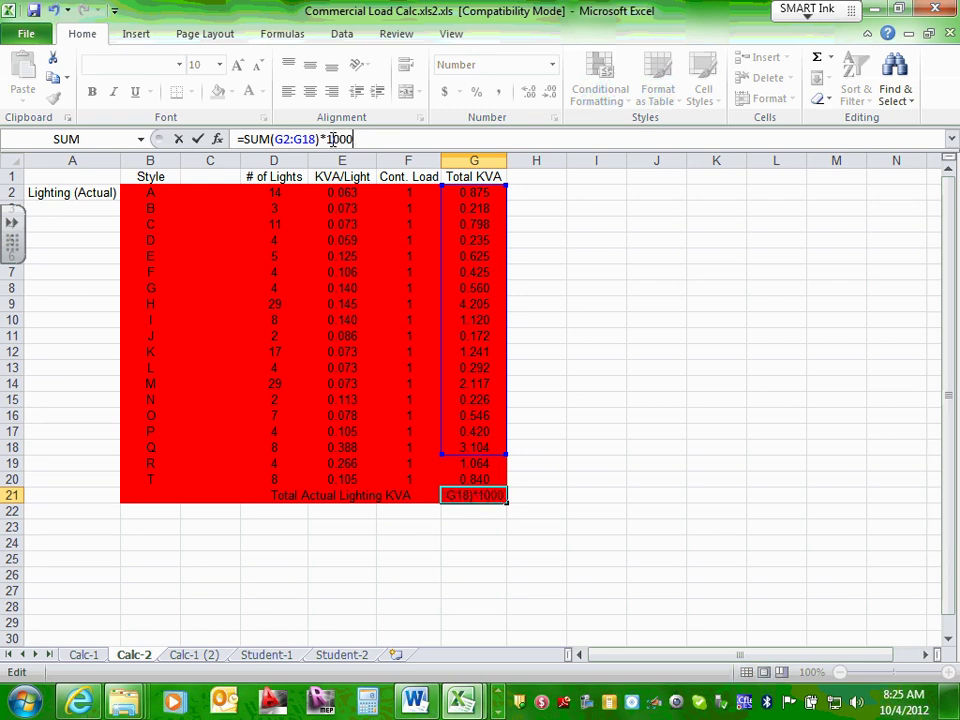
{"action": "key", "text": "Return"}
{"action": "left_click", "coordinate": [656, 447]}
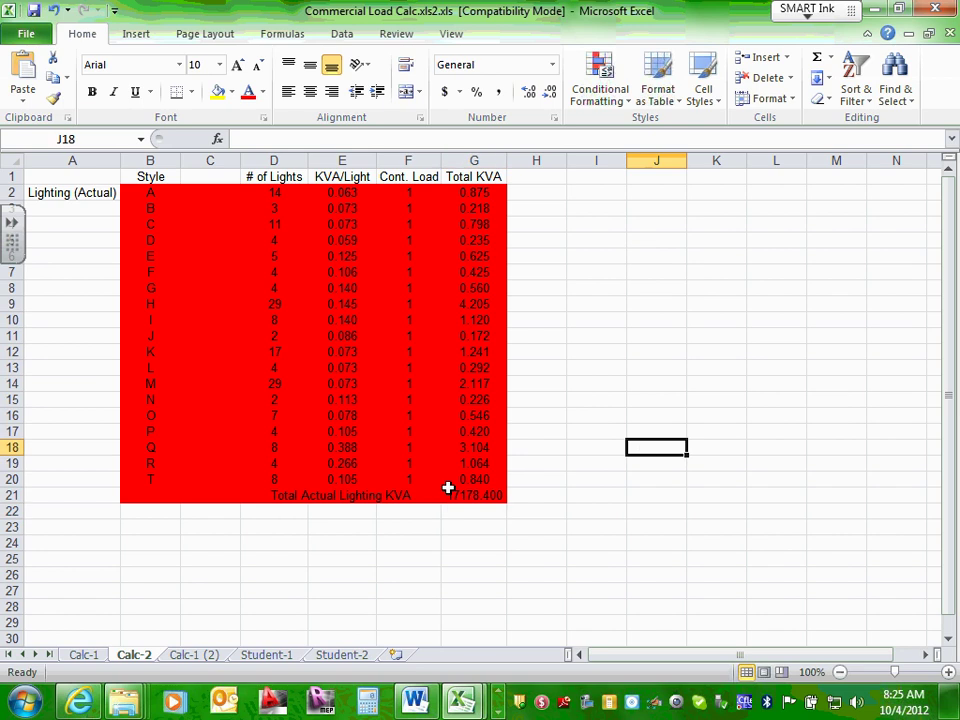
{"action": "left_click", "coordinate": [468, 494]}
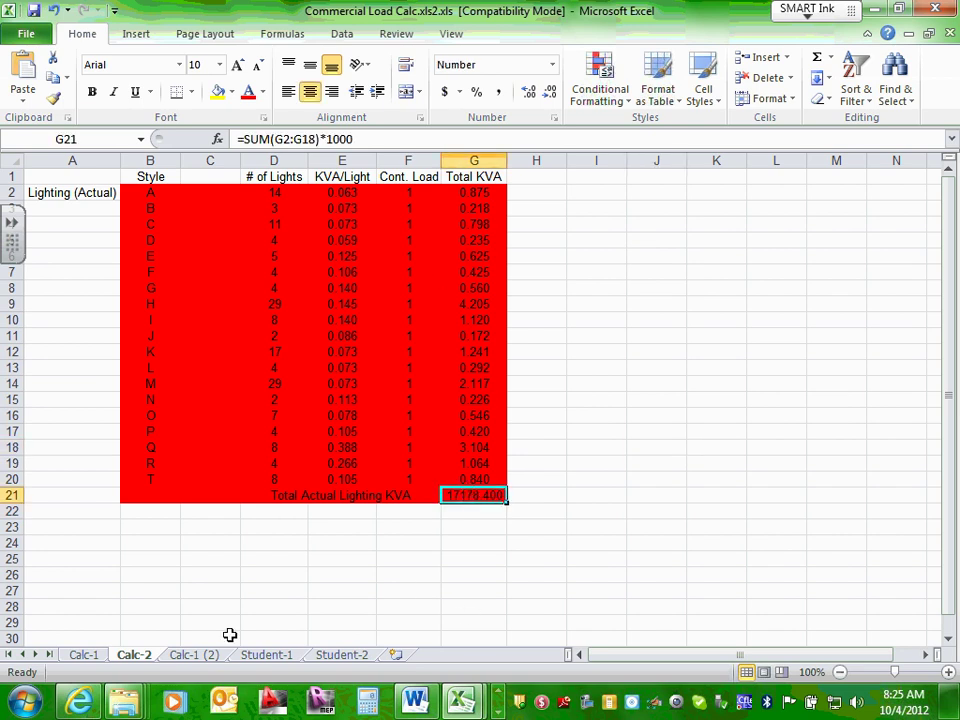
Return to Calc-1 and compare the calculated lighting total in I21 with the actual lighting value in I22
{"action": "left_click", "coordinate": [86, 655]}
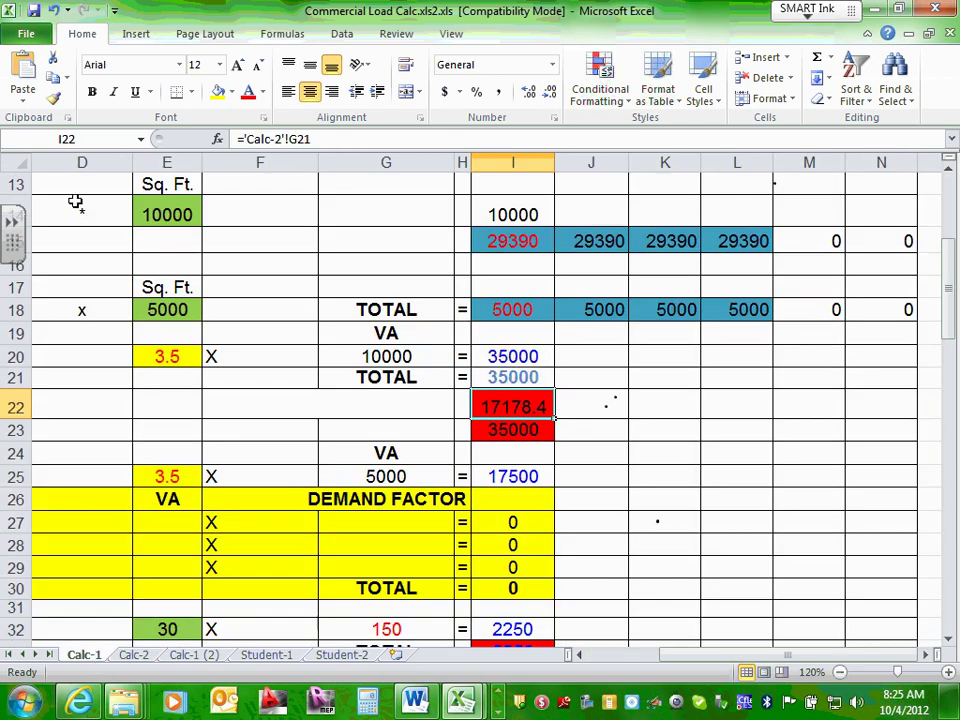
{"action": "left_click", "coordinate": [521, 377]}
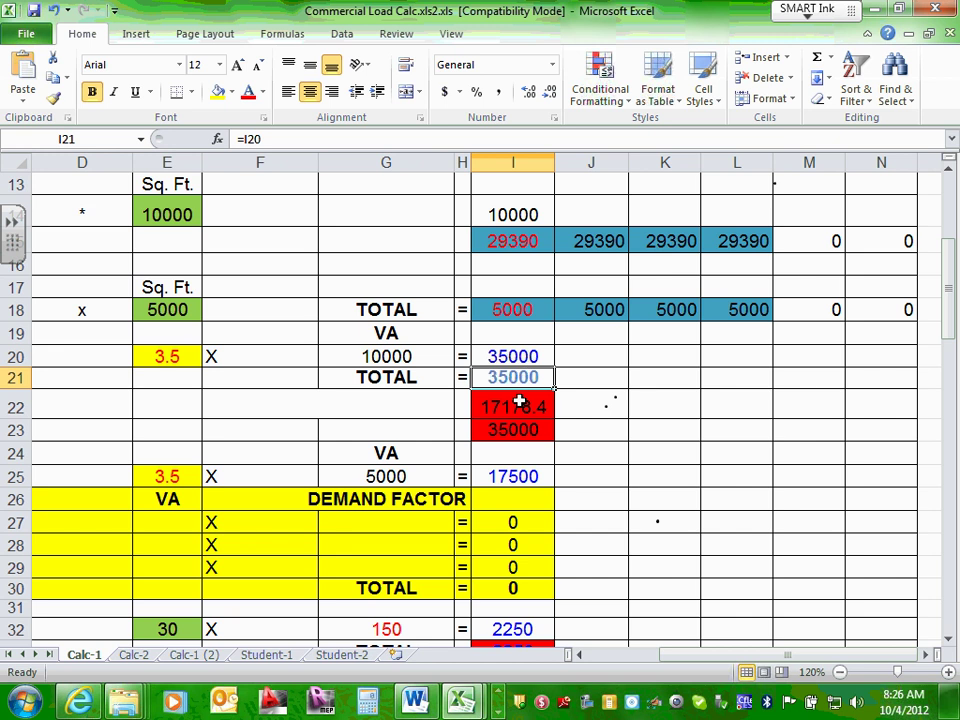
{"action": "left_click", "coordinate": [519, 401]}
{"action": "left_click", "coordinate": [525, 372]}
{"action": "left_click", "coordinate": [524, 398]}
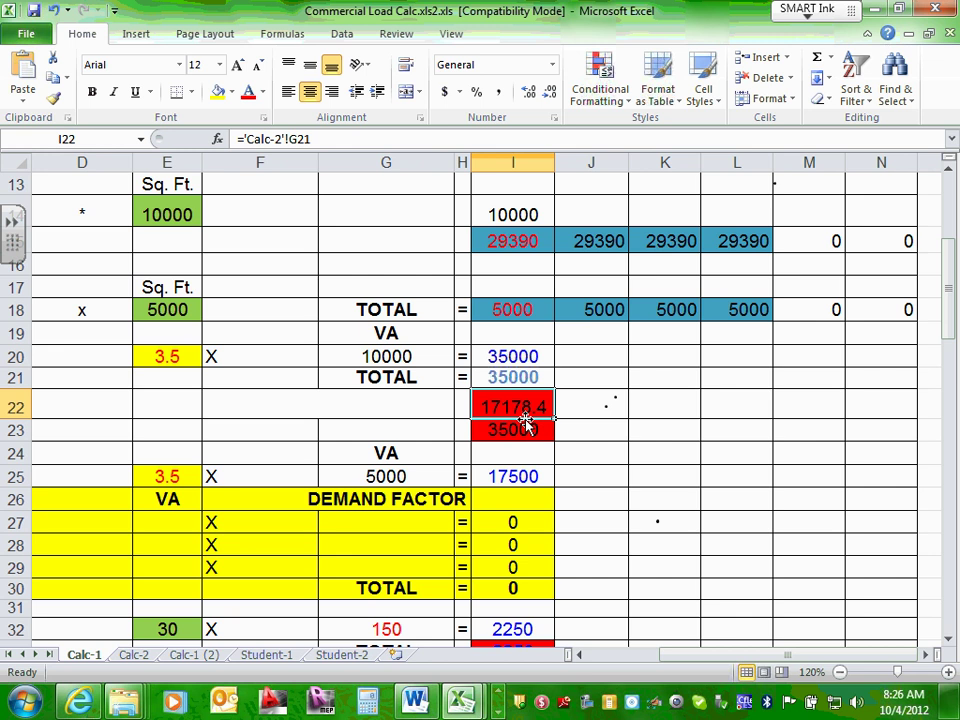
{"action": "left_click", "coordinate": [524, 376]}
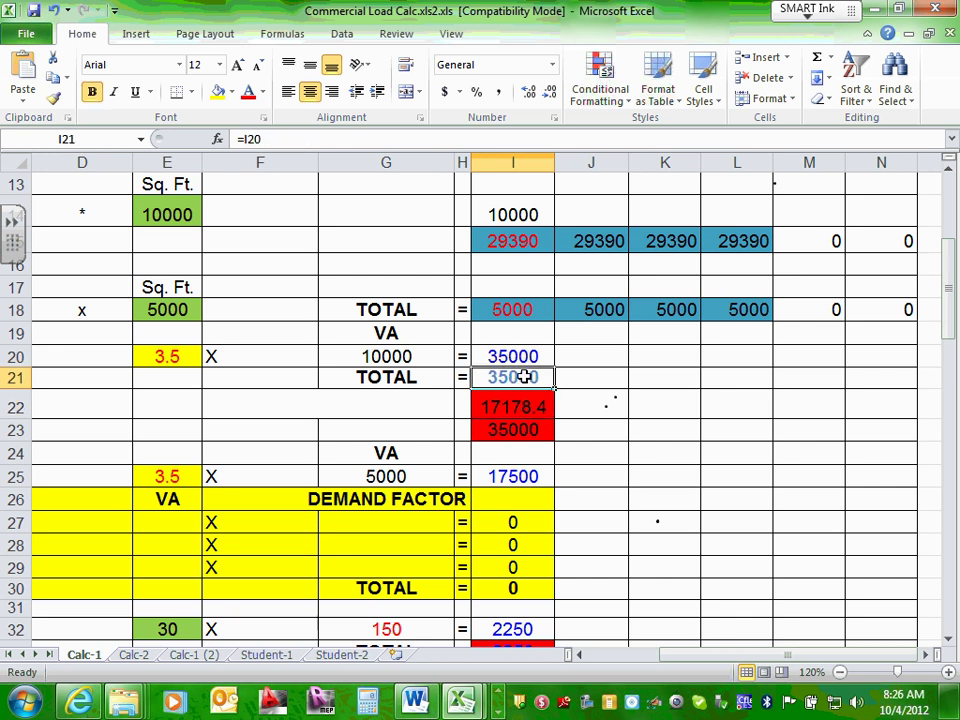
Inspect the MAX formula in cell I23 that compares I21 and I22, leaving it unedited
{"action": "left_click", "coordinate": [519, 429]}
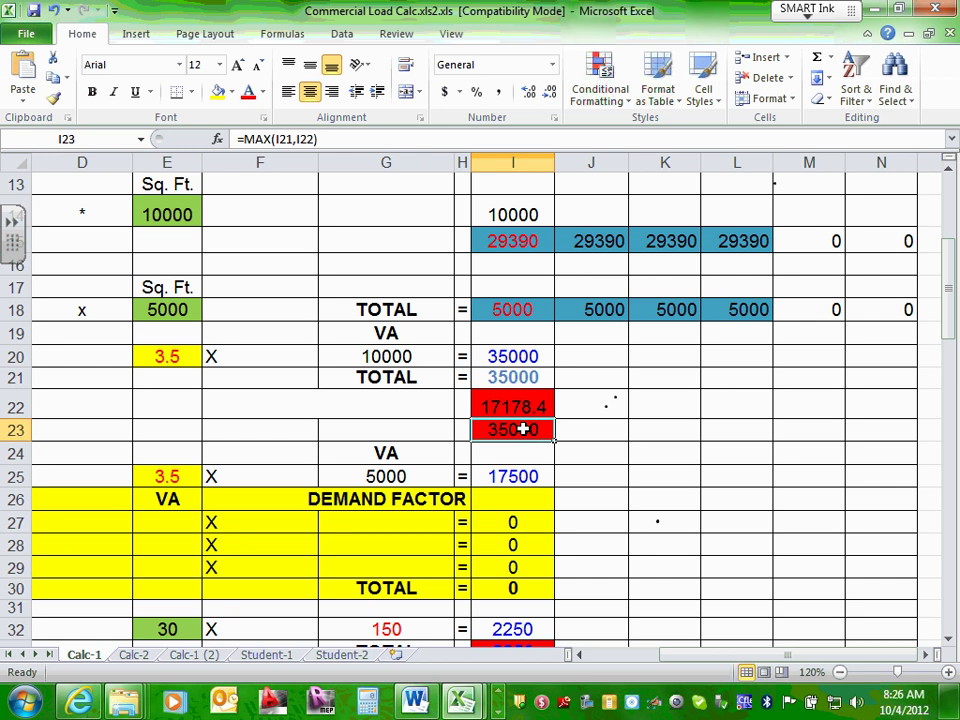
{"action": "double_click", "coordinate": [522, 430]}
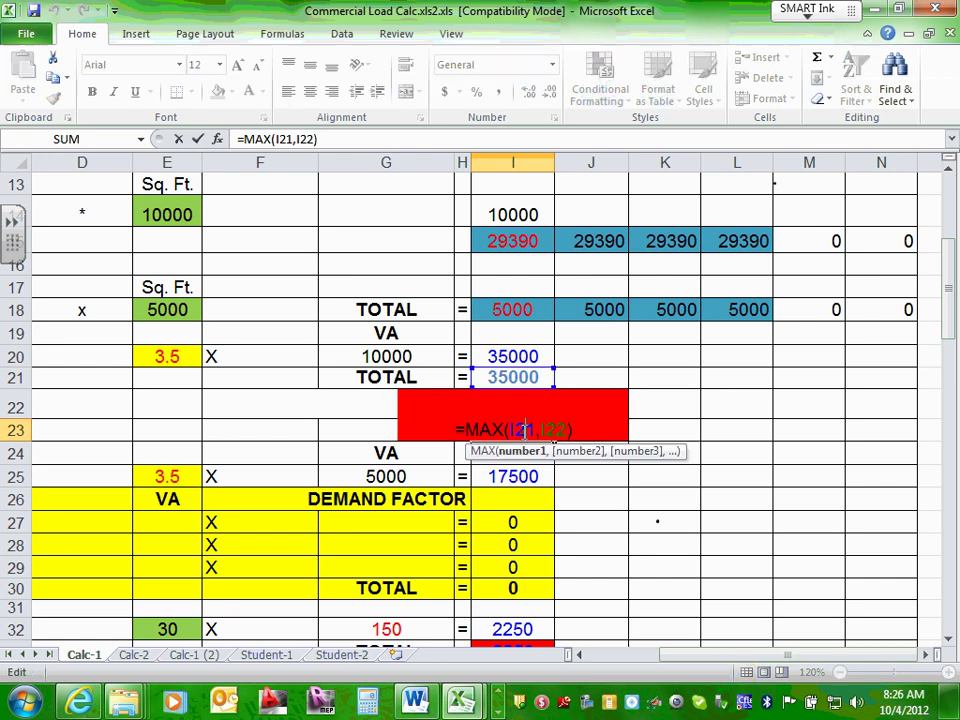
{"action": "key", "text": "Escape"}
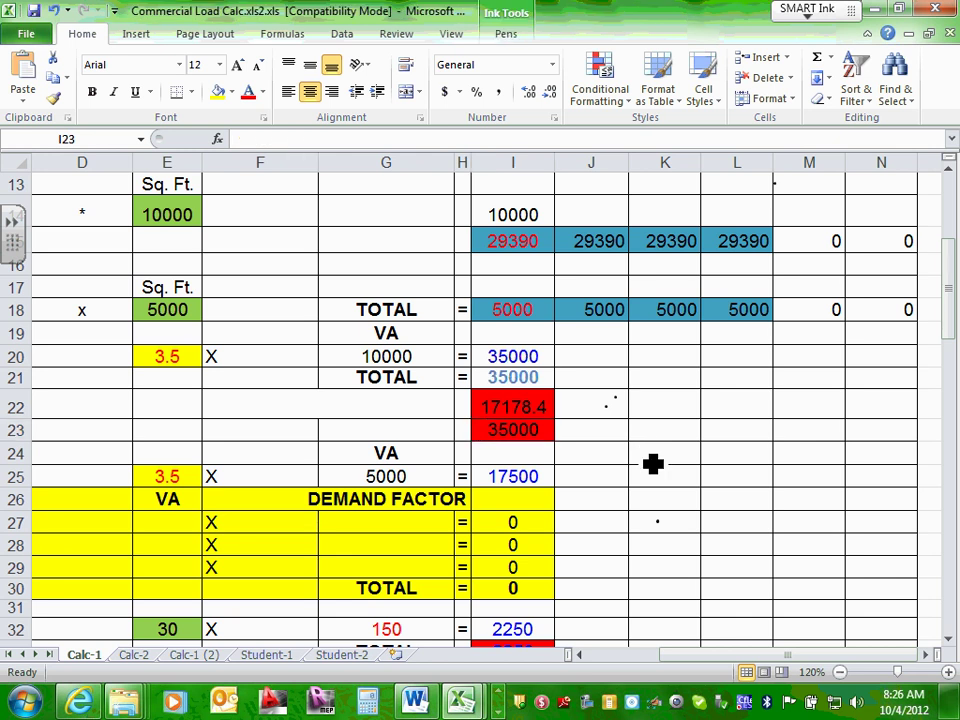
Circle the lighting values in I20, I22 and I23 in ink and write "Max" beside them with an arrow
{"action": "mouse_move", "coordinate": [545, 340]}
{"action": "left_mouse_down"}
{"action": "mouse_move", "coordinate": [486, 358]}
{"action": "mouse_move", "coordinate": [564, 349]}
{"action": "mouse_move", "coordinate": [541, 345]}
{"action": "left_mouse_up"}
{"action": "mouse_move", "coordinate": [548, 391]}
{"action": "left_mouse_down"}
{"action": "mouse_move", "coordinate": [508, 392]}
{"action": "mouse_move", "coordinate": [544, 422]}
{"action": "mouse_move", "coordinate": [566, 401]}
{"action": "mouse_move", "coordinate": [558, 392]}
{"action": "mouse_move", "coordinate": [486, 460]}
{"action": "mouse_move", "coordinate": [566, 431]}
{"action": "mouse_move", "coordinate": [648, 427]}
{"action": "left_mouse_up"}
{"action": "mouse_move", "coordinate": [548, 347]}
{"action": "left_mouse_down"}
{"action": "mouse_move", "coordinate": [553, 369]}
{"action": "mouse_move", "coordinate": [621, 399]}
{"action": "mouse_move", "coordinate": [612, 393]}
{"action": "left_mouse_up"}
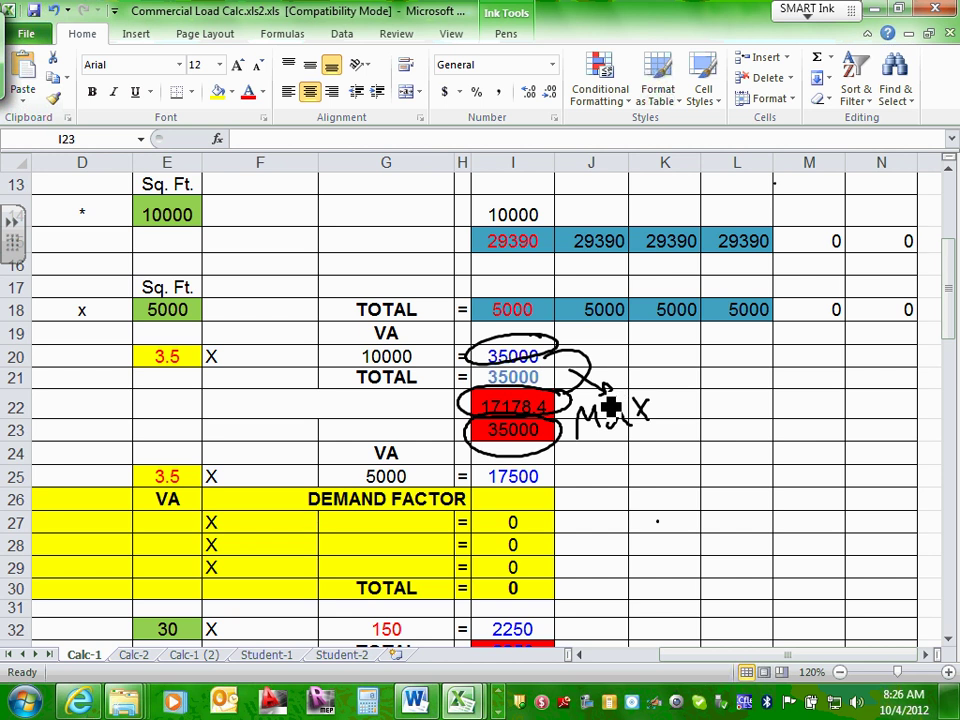
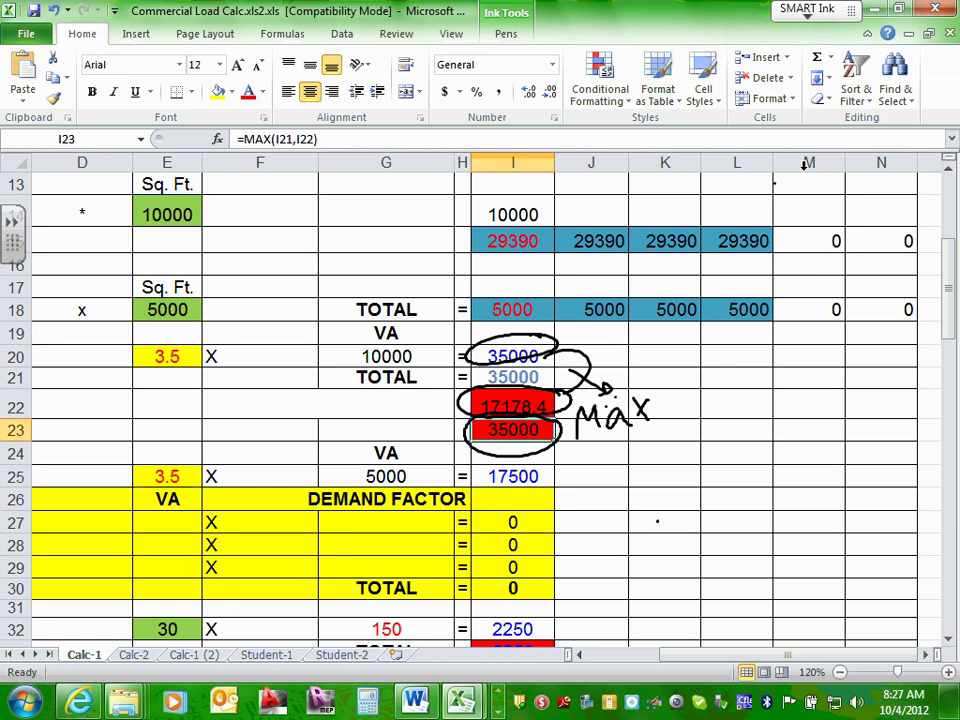
Delete the ink circles, arrow and "Max" note around the lighting totals in column I
{"action": "left_click", "coordinate": [567, 358]}
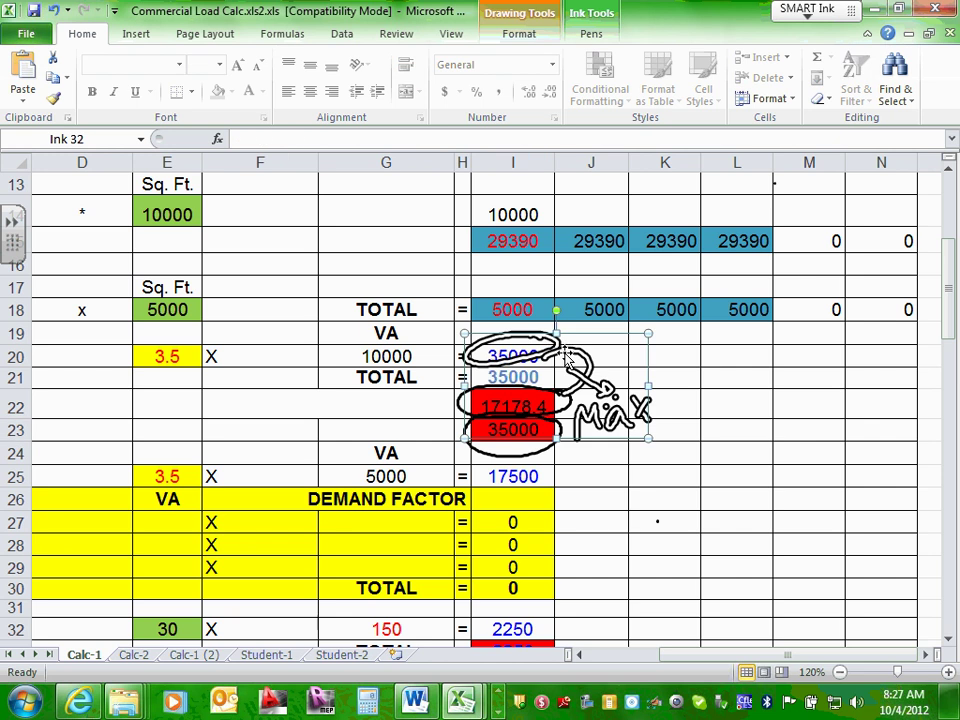
{"action": "key", "text": "Delete"}
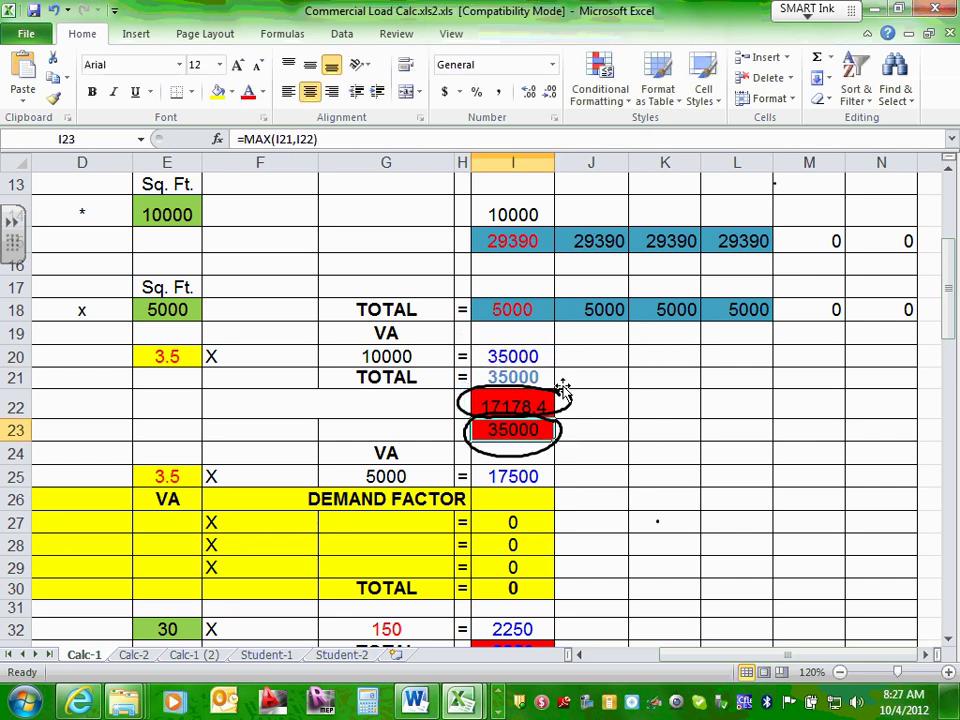
{"action": "left_click", "coordinate": [566, 397]}
{"action": "key", "text": "Delete"}
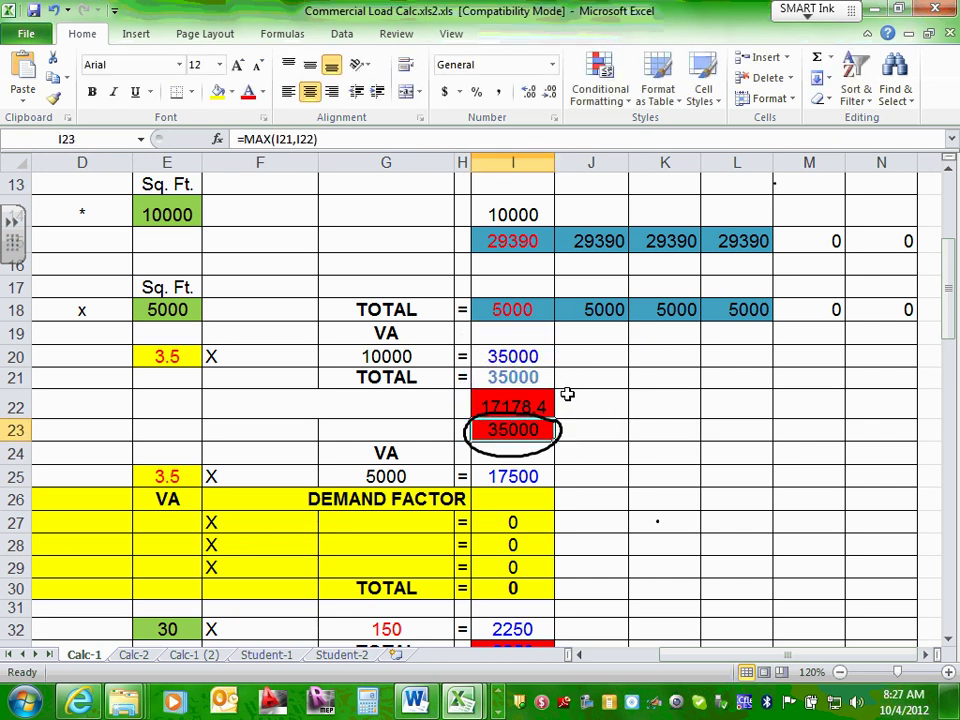
{"action": "left_click", "coordinate": [557, 428]}
{"action": "key", "text": "Delete"}
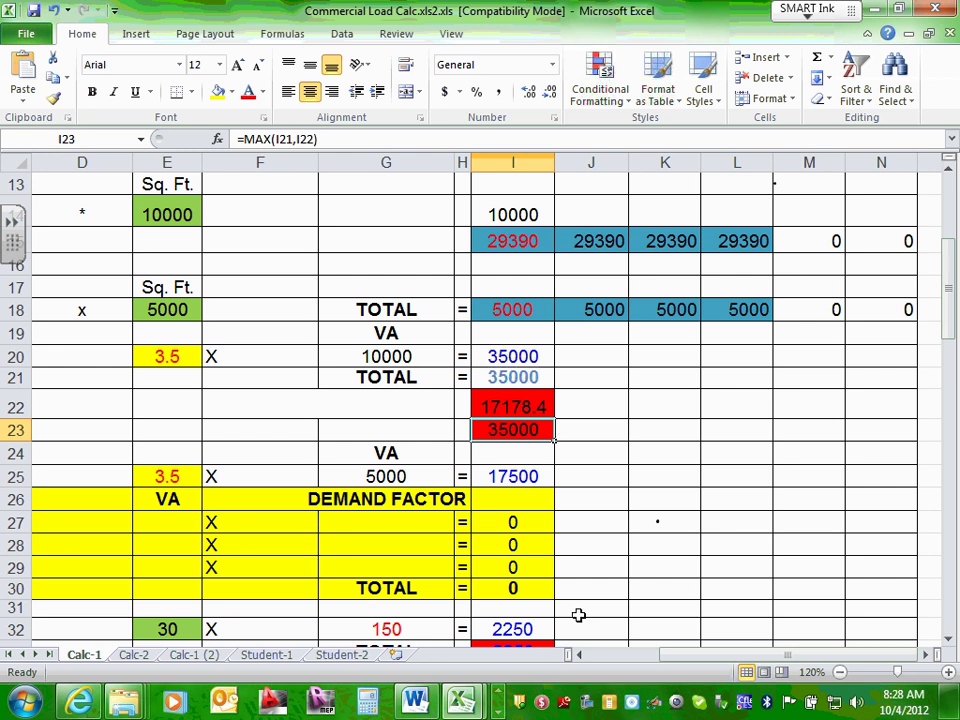
Enter 0 for the lighting load in the SP-N and RP columns, cells J23 and K23
{"action": "left_click_drag", "start_coordinate": [690, 656], "coordinate": [724, 670]}
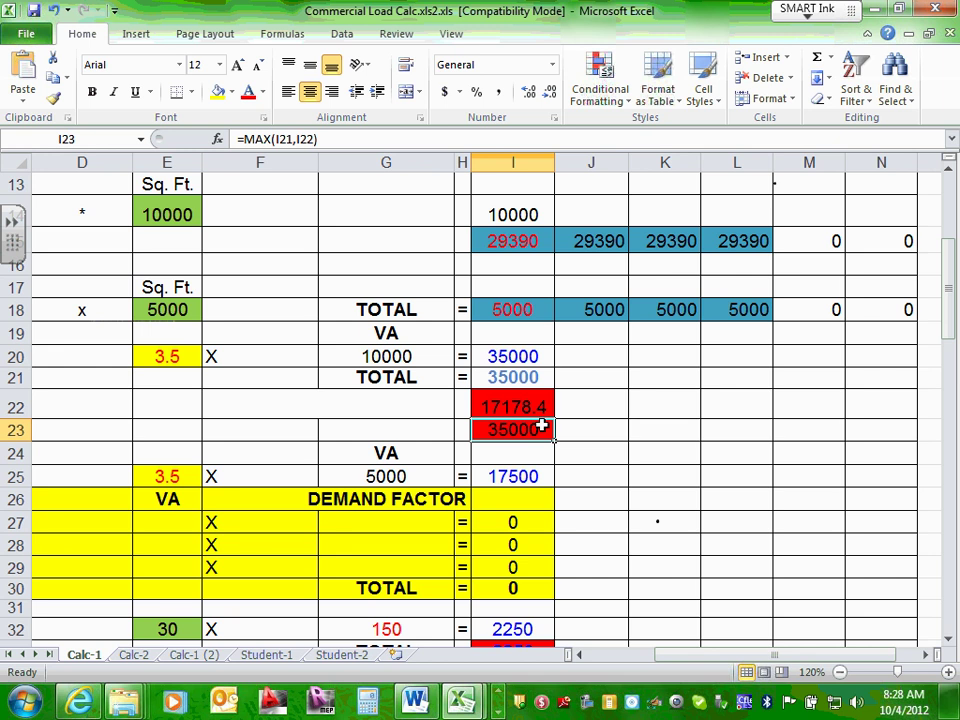
{"action": "left_click", "coordinate": [596, 430]}
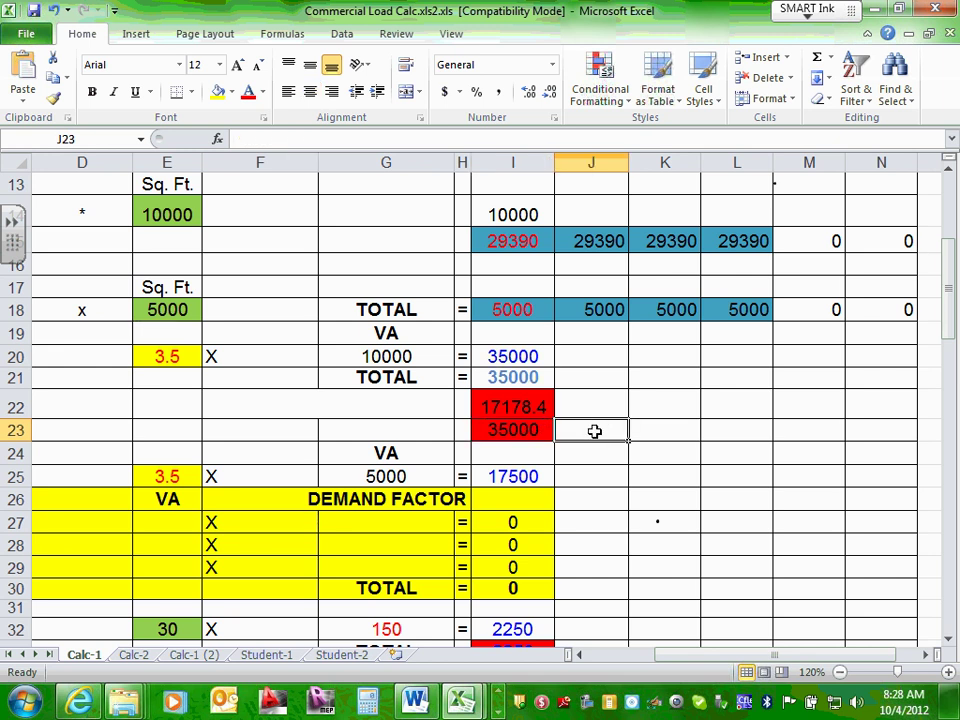
{"action": "scroll", "coordinate": [595, 430], "scroll_direction": "up", "scroll_amount": 4}
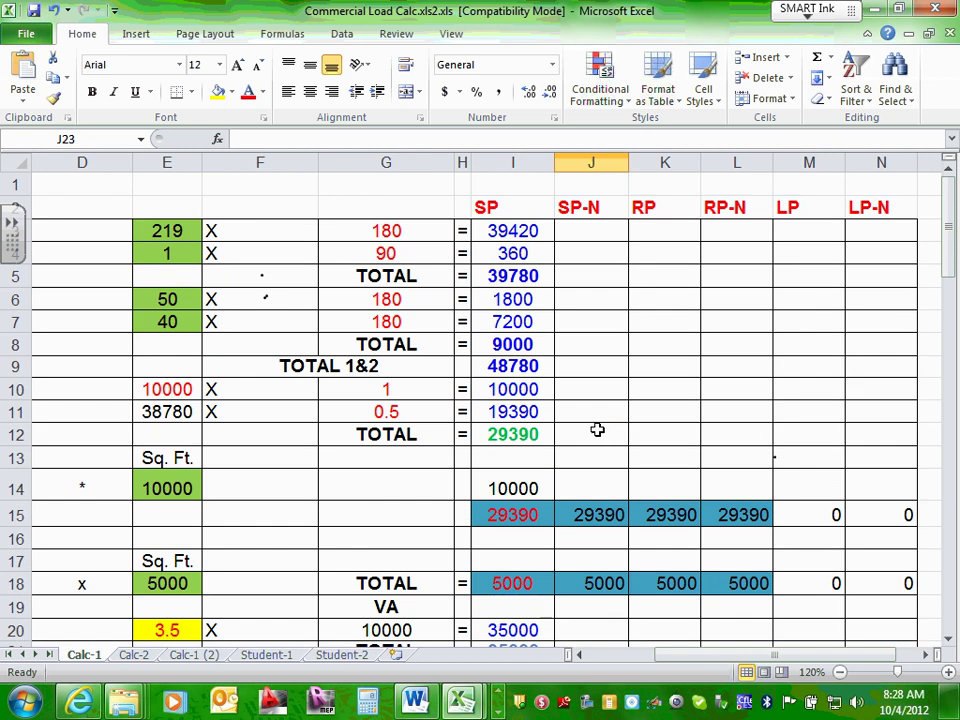
{"action": "scroll", "coordinate": [597, 430], "scroll_direction": "down", "scroll_amount": 6}
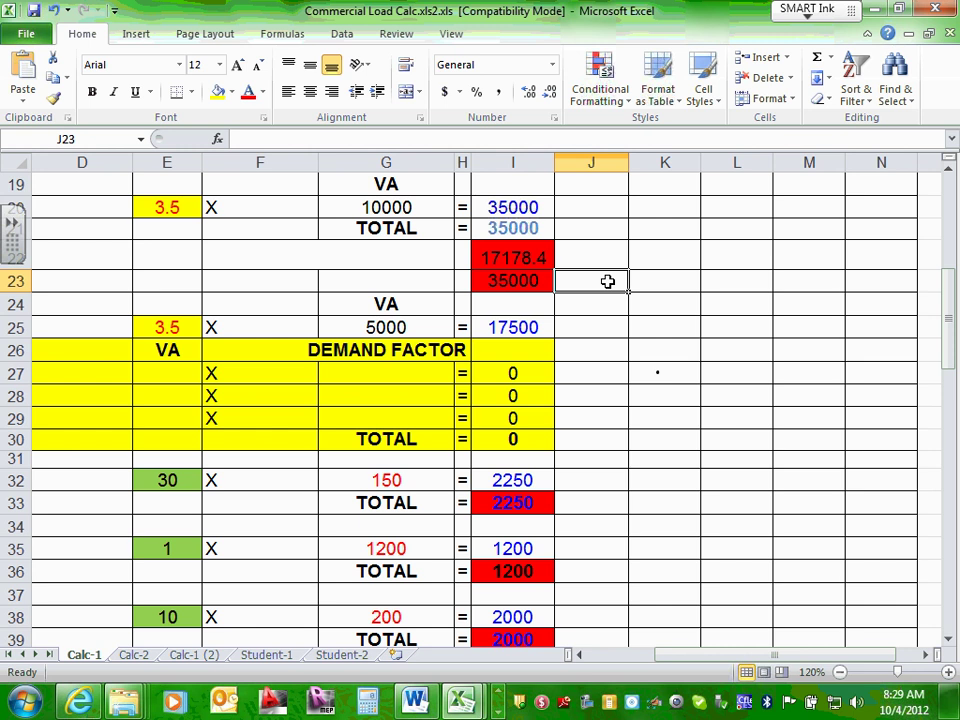
{"action": "type", "text": "0"}
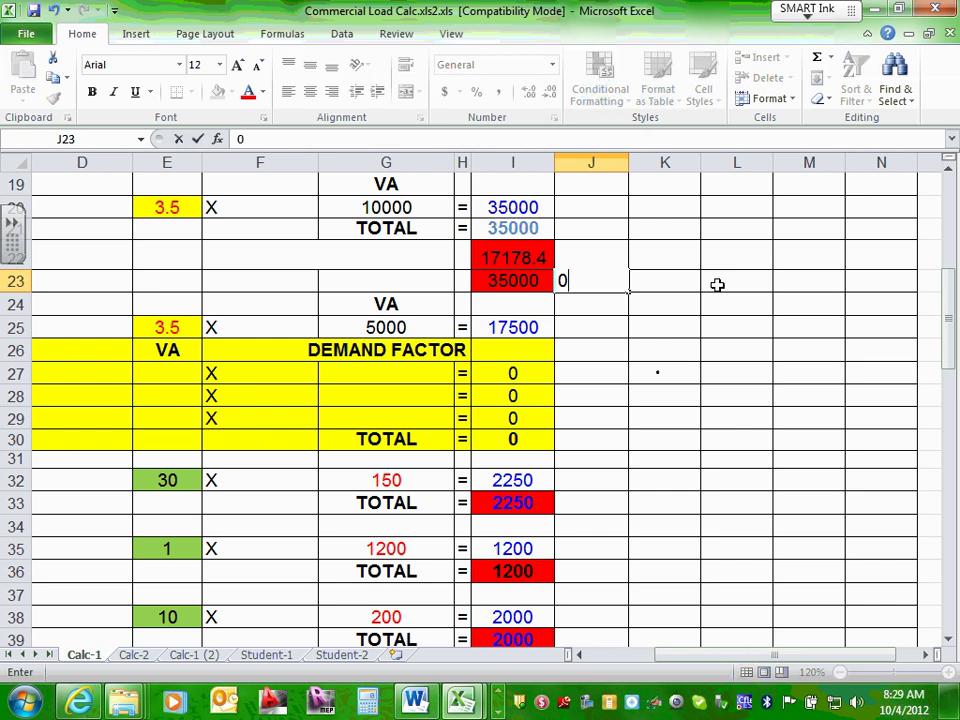
{"action": "left_click", "coordinate": [678, 283]}
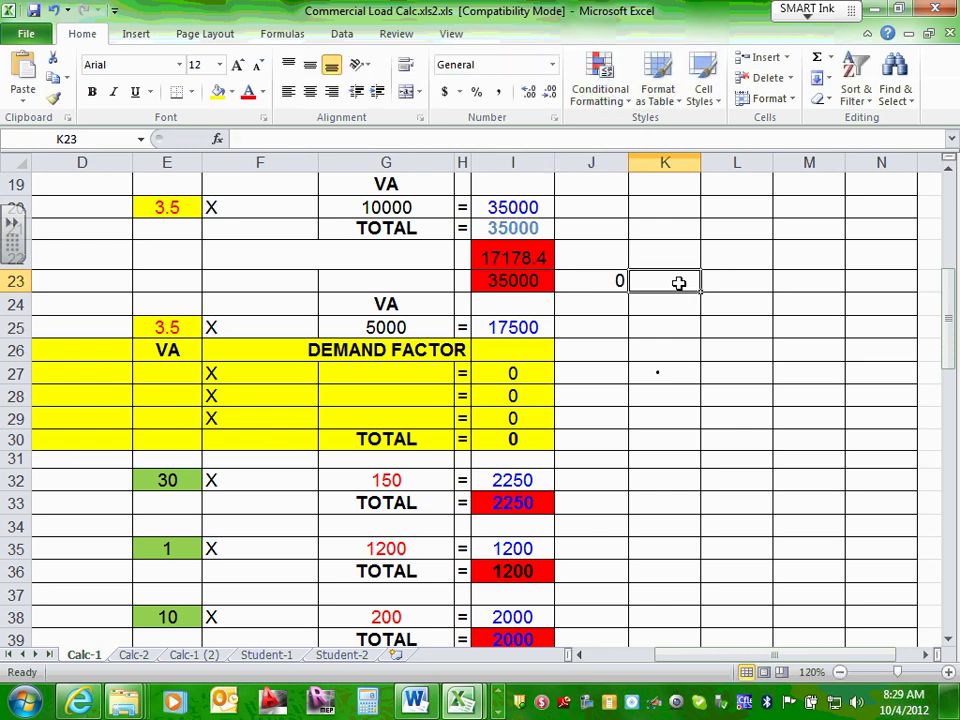
{"action": "type", "text": "0"}
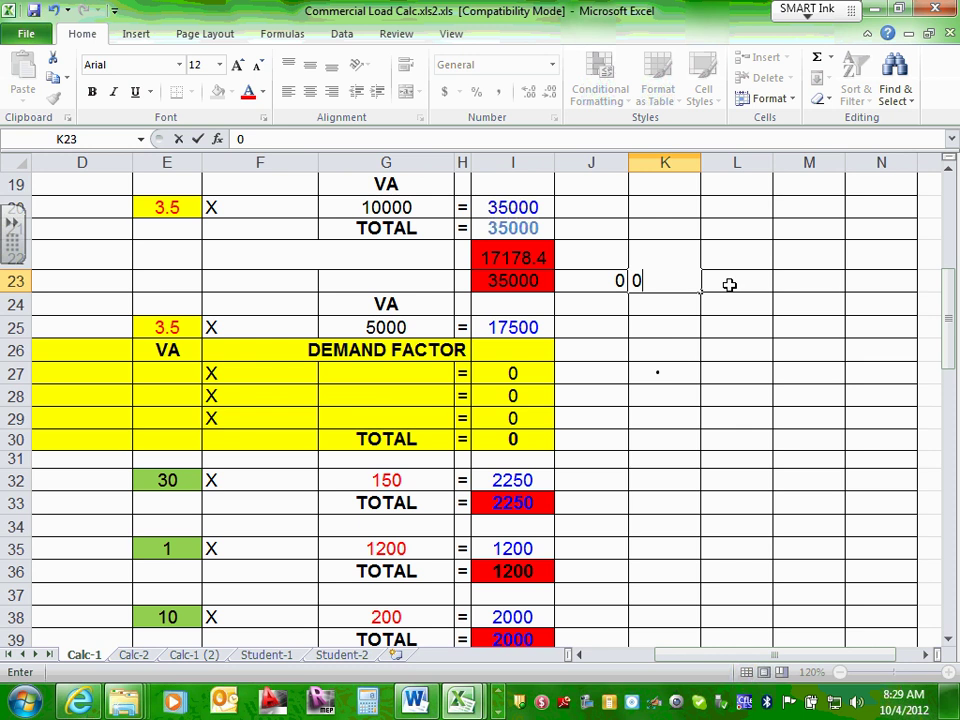
{"action": "left_click", "coordinate": [730, 285]}
Copy the MAX cell I23 and paste it with its formatting into the RP-N column at L23
{"action": "left_click", "coordinate": [514, 283]}
{"action": "right_click", "coordinate": [514, 283]}
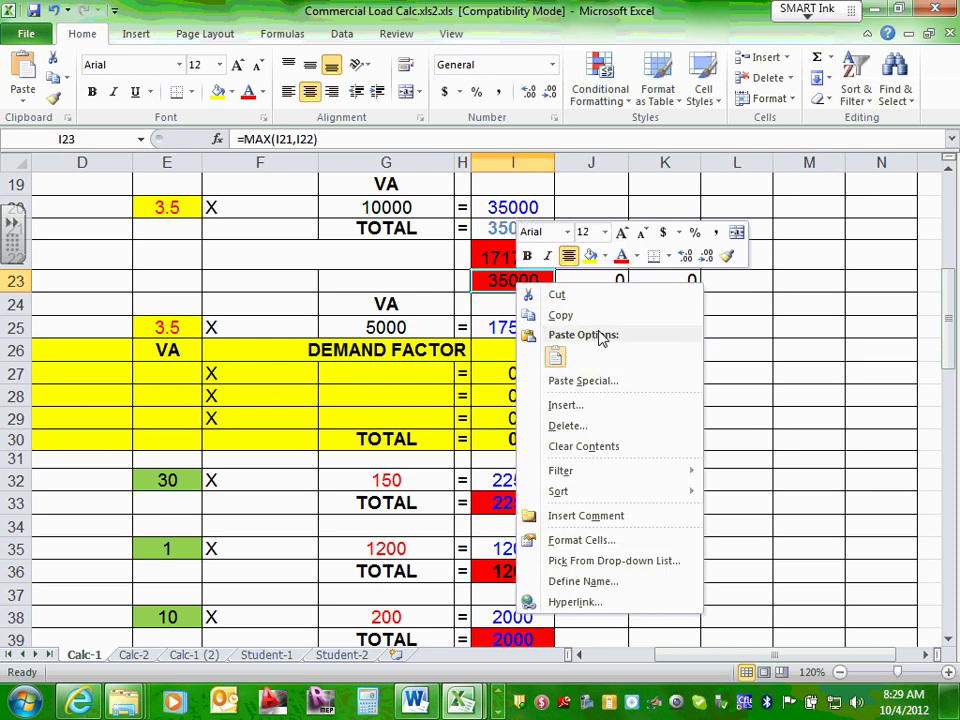
{"action": "left_click", "coordinate": [566, 316]}
{"action": "left_click", "coordinate": [744, 282]}
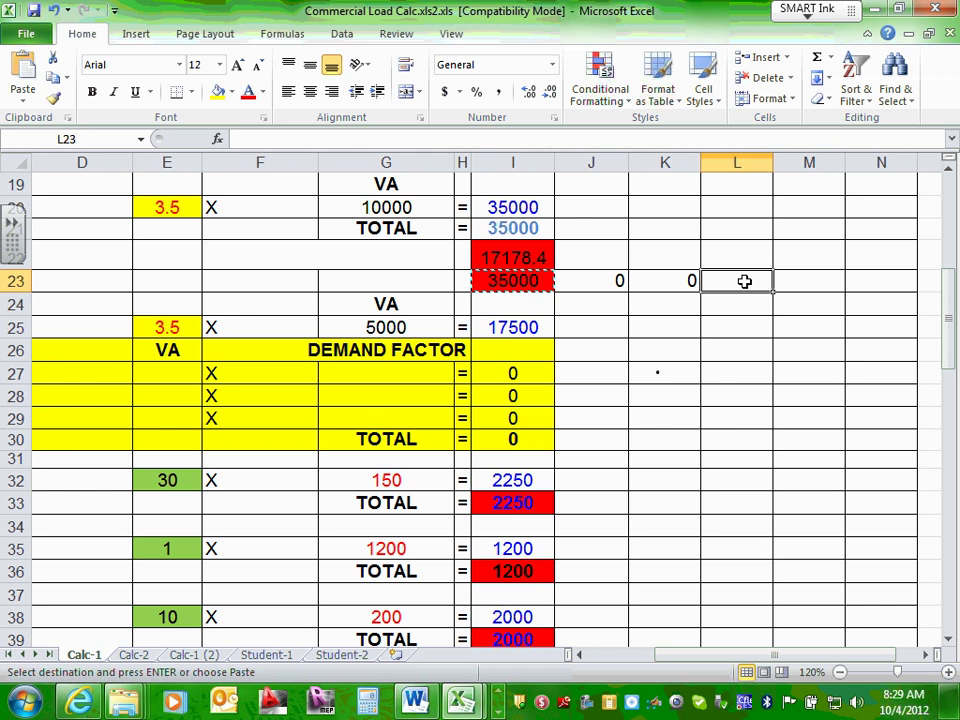
{"action": "right_click", "coordinate": [744, 282]}
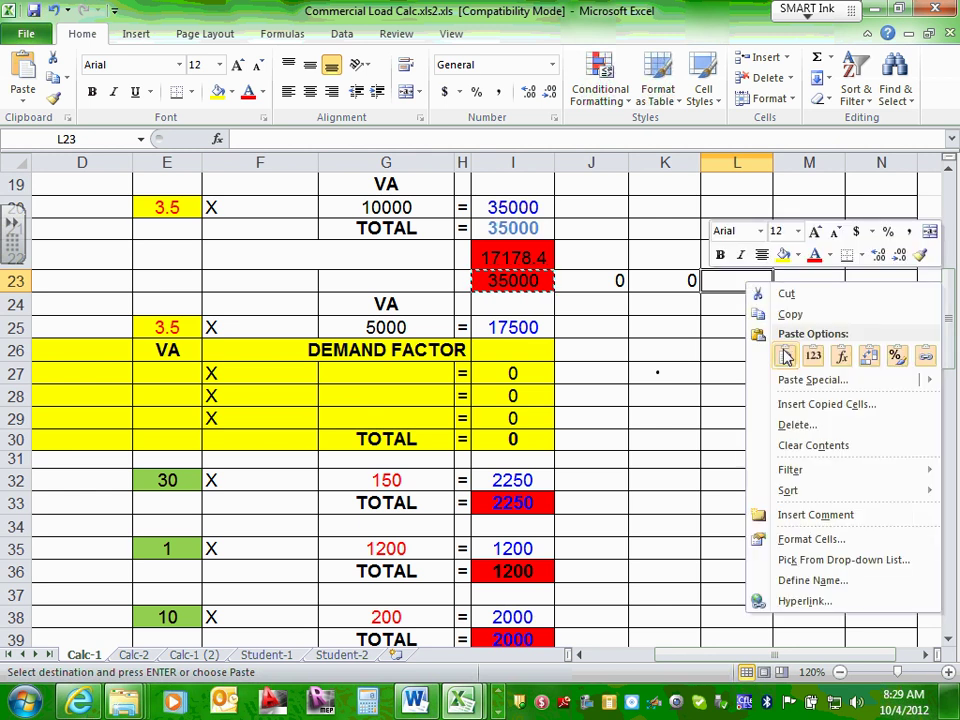
{"action": "left_click", "coordinate": [785, 356]}
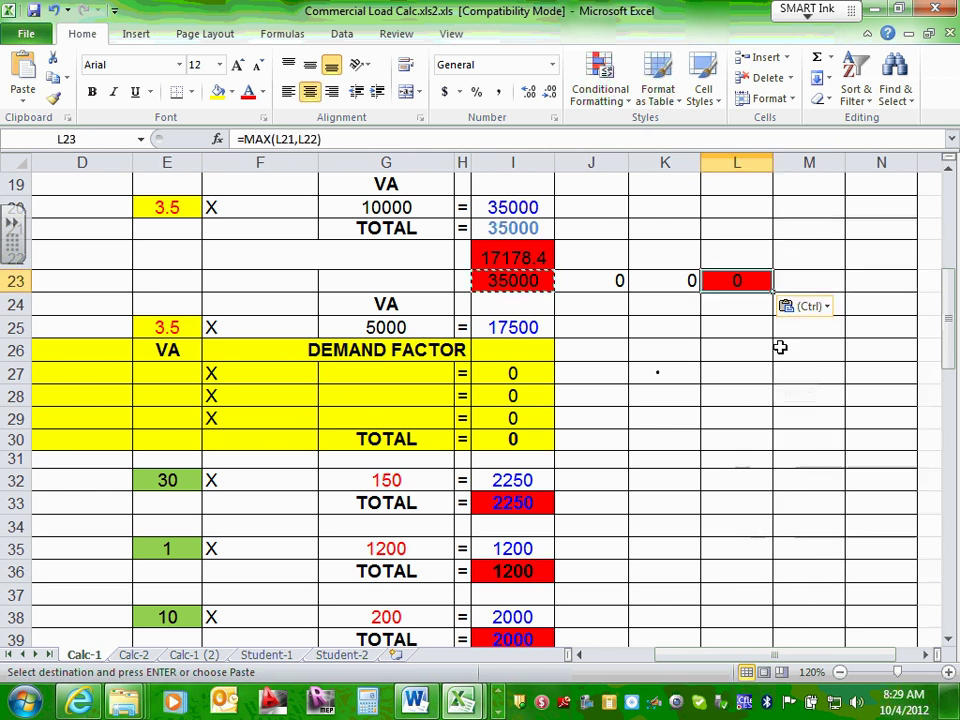
{"action": "double_click", "coordinate": [752, 281]}
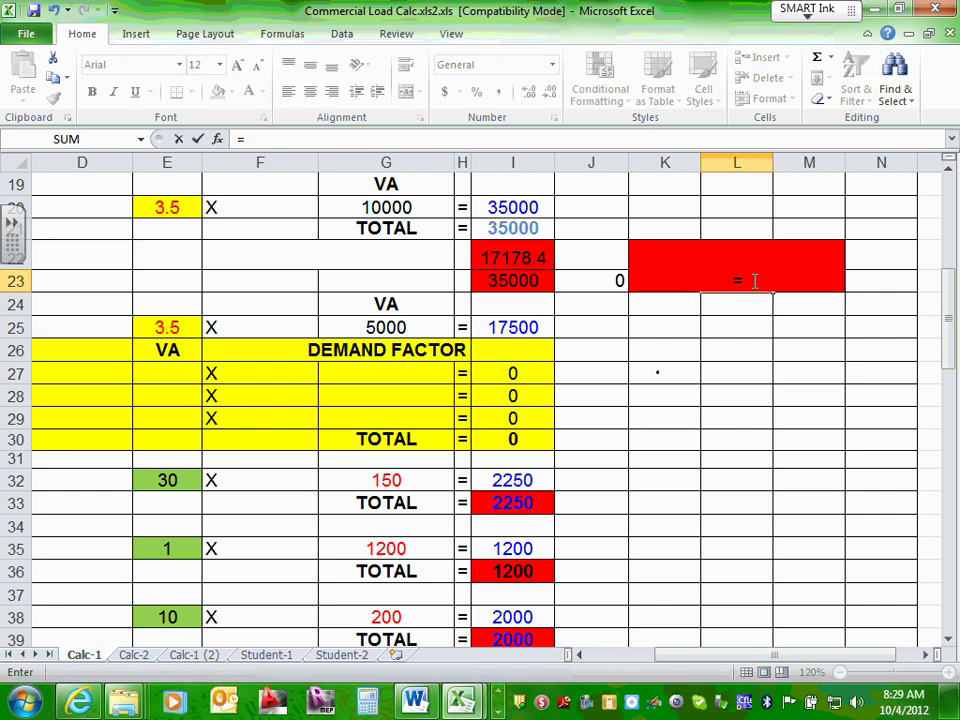
{"action": "key", "text": "Escape"}
{"action": "left_click", "coordinate": [743, 358]}
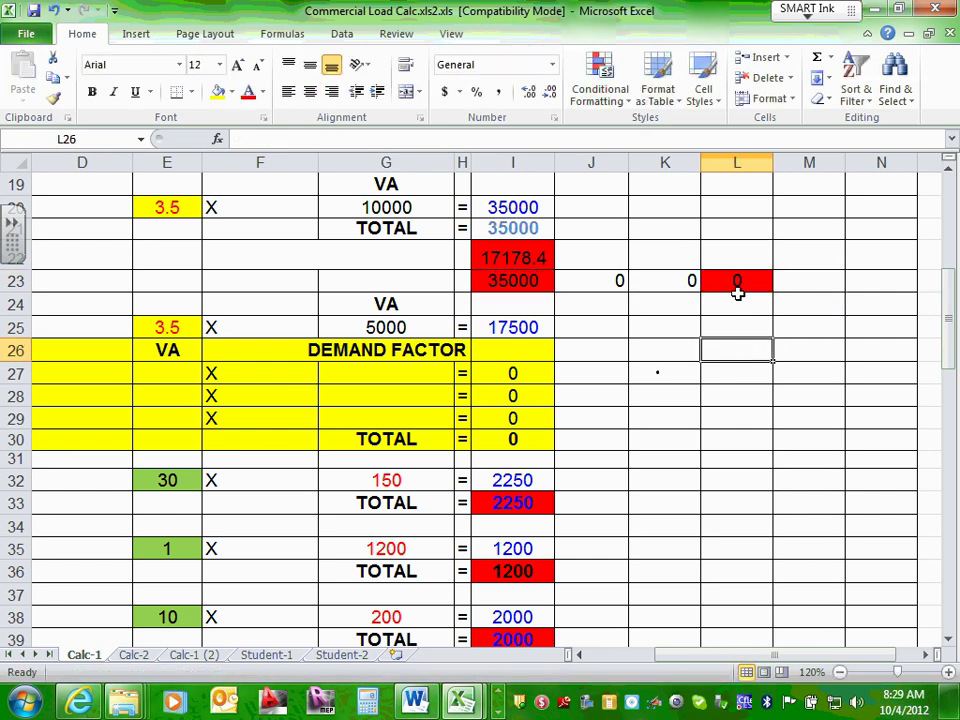
Link the lighting cell L23 in the RP-N column to the maximum lighting load in I23
{"action": "left_click", "coordinate": [742, 283]}
{"action": "type", "text": "="}
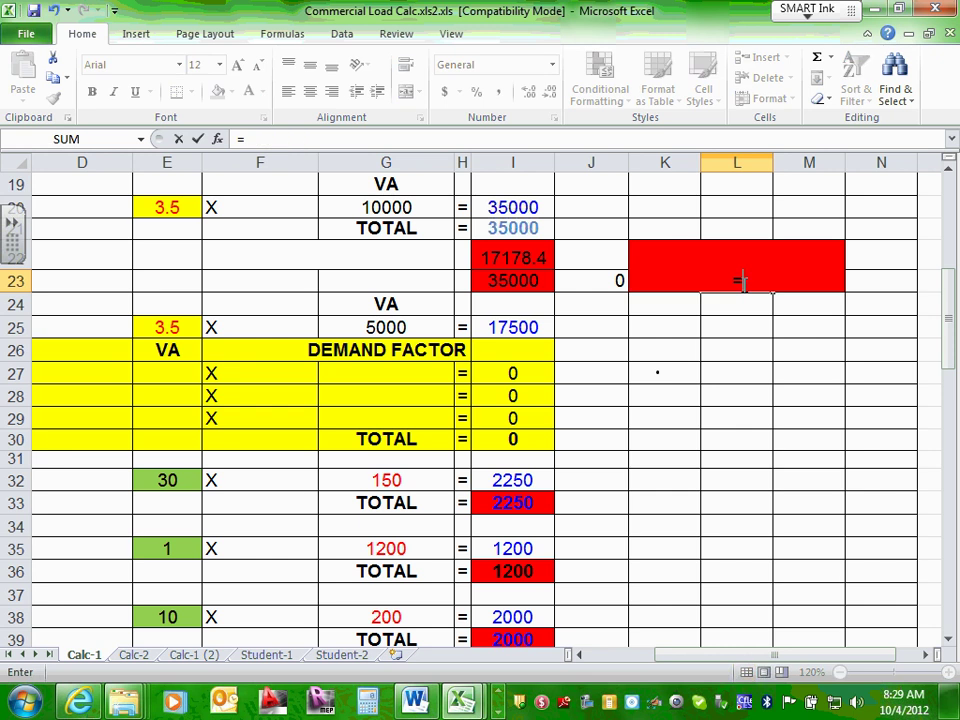
{"action": "left_click", "coordinate": [507, 279]}
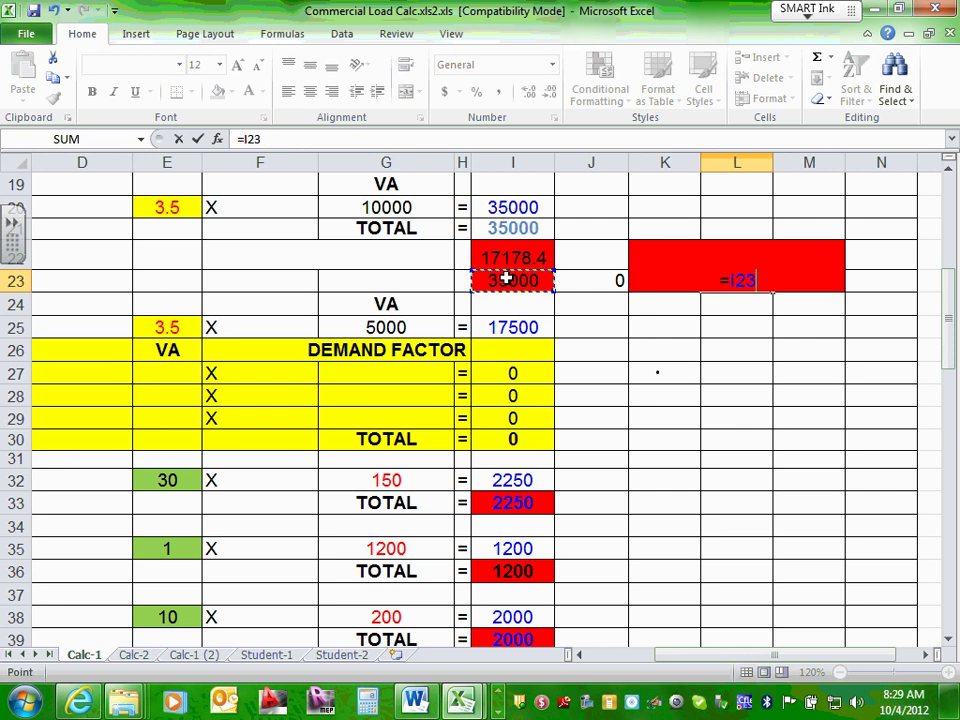
{"action": "key", "text": "Return"}
{"action": "left_click", "coordinate": [739, 436]}
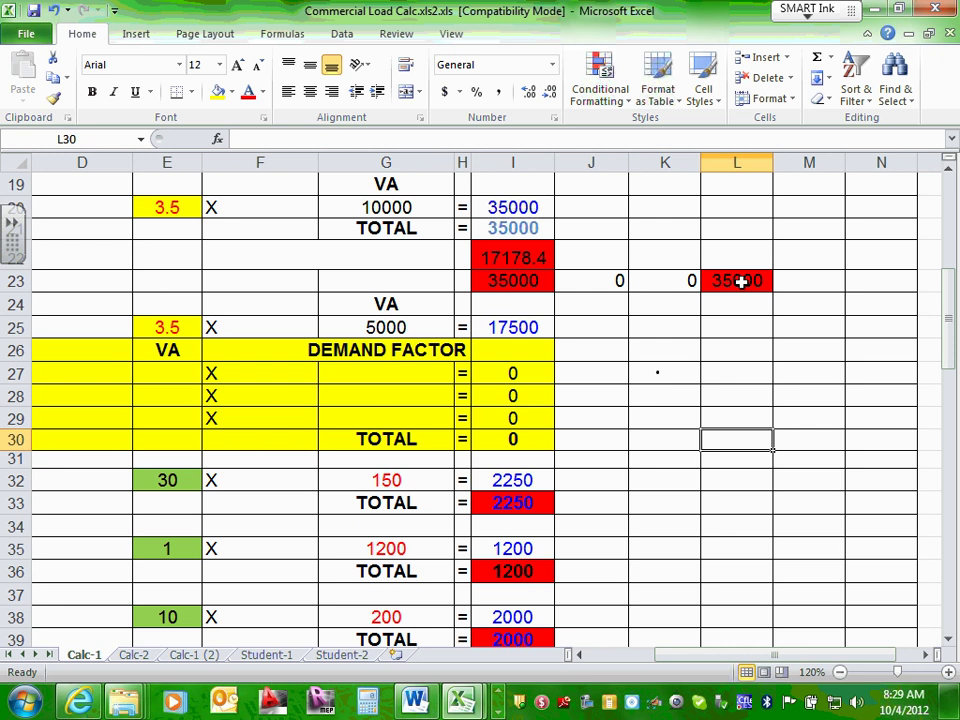
Check the panel column headings and clear the lighting value from the RP-N cell L23
{"action": "scroll", "coordinate": [741, 282], "scroll_direction": "up", "scroll_amount": 6}
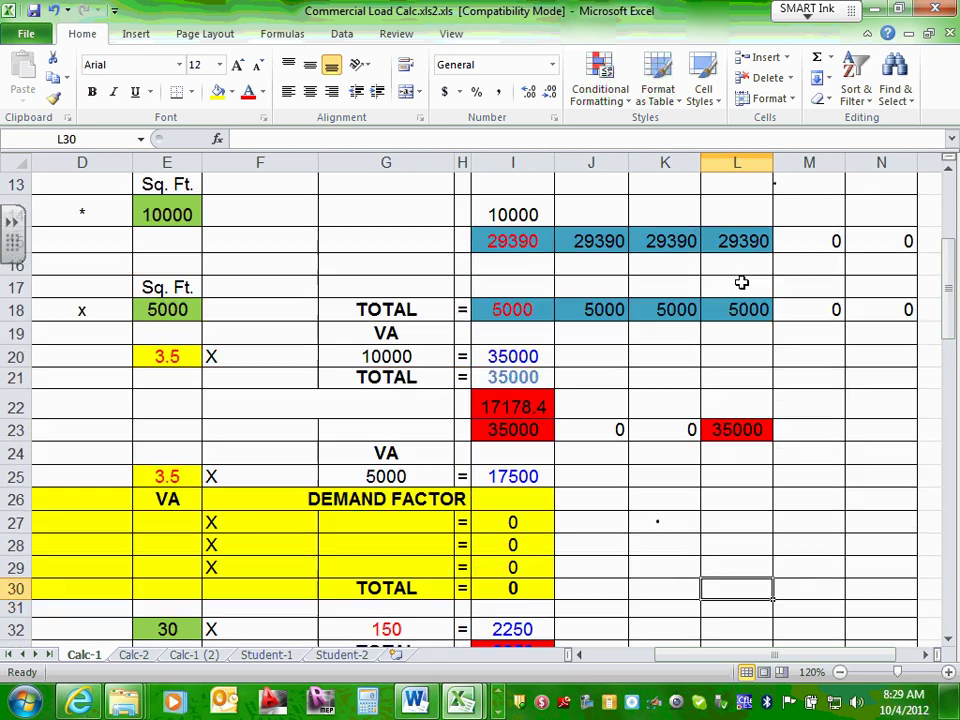
{"action": "scroll", "coordinate": [741, 282], "scroll_direction": "down", "scroll_amount": 3}
{"action": "scroll", "coordinate": [741, 282], "scroll_direction": "up", "scroll_amount": 3}
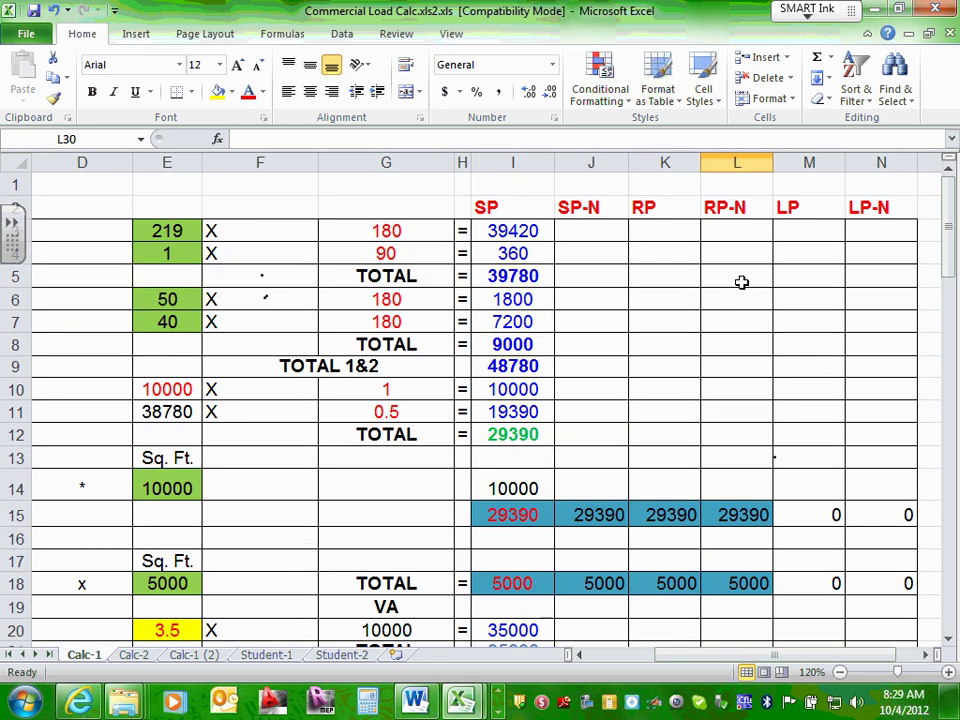
{"action": "scroll", "coordinate": [741, 282], "scroll_direction": "down", "scroll_amount": 3}
{"action": "left_click", "coordinate": [742, 496]}
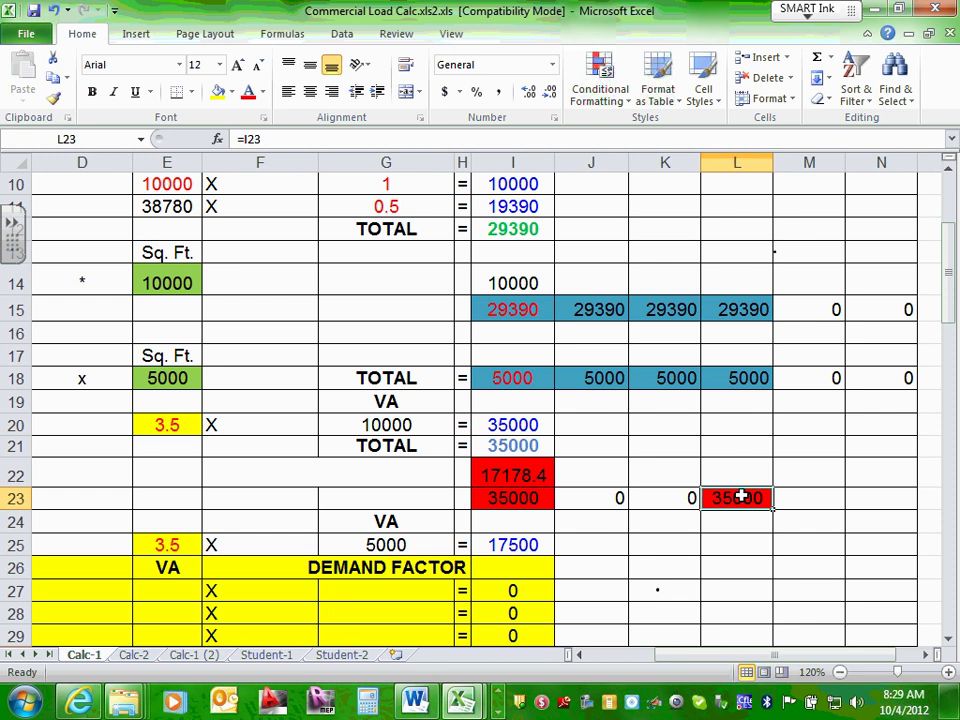
{"action": "key", "text": "Delete"}
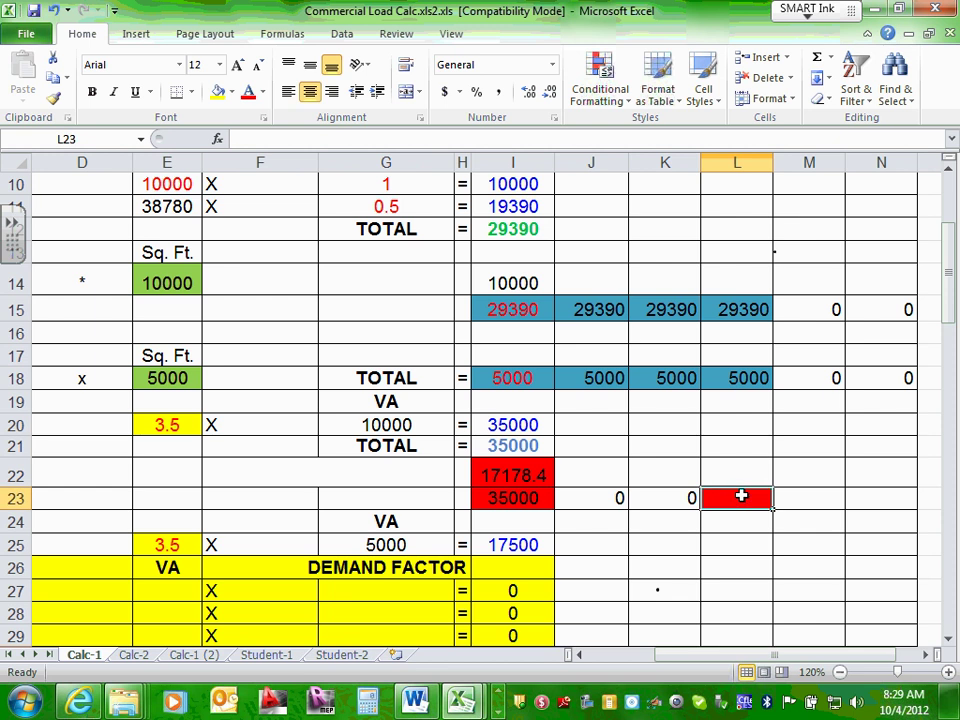
Link the LP lighting cell M23 to I23, and the LP-N cell N23 to M23
{"action": "left_click", "coordinate": [802, 498]}
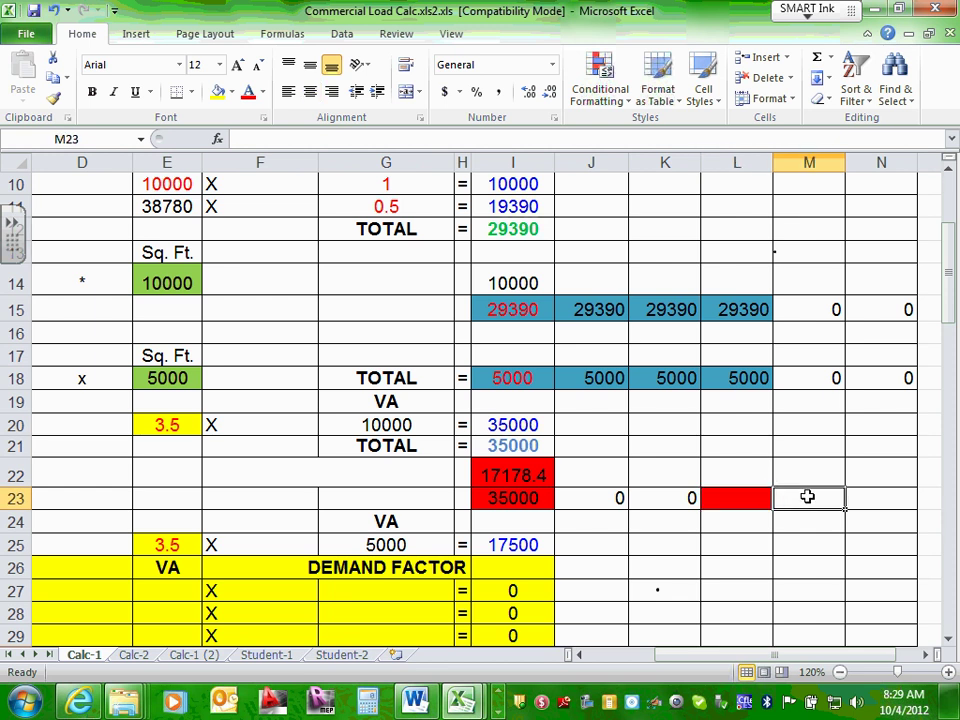
{"action": "type", "text": "="}
{"action": "left_click", "coordinate": [530, 498]}
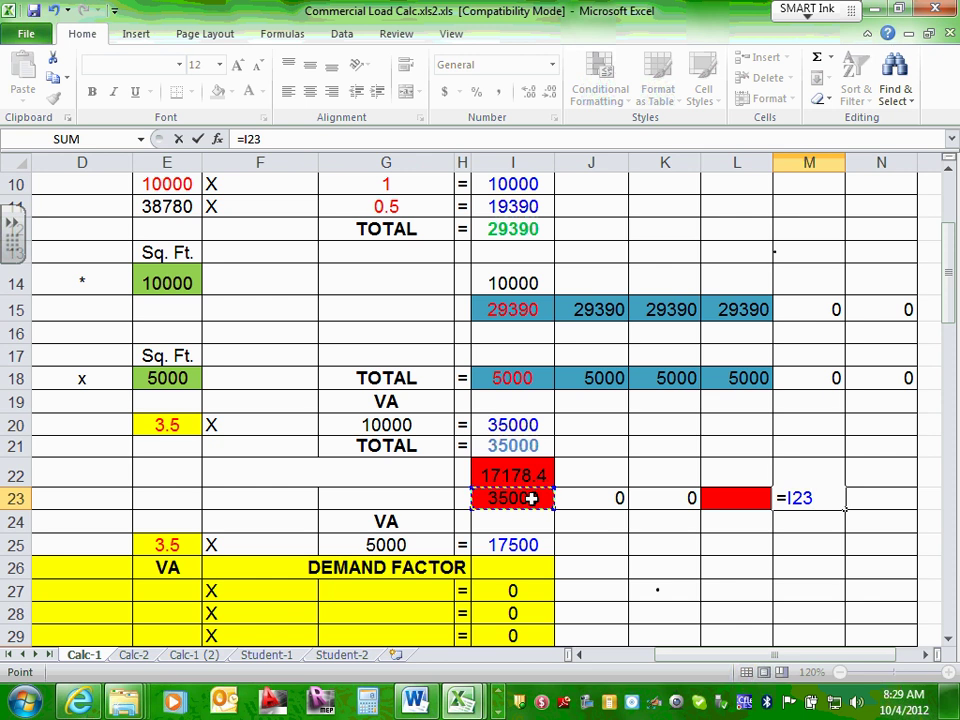
{"action": "key", "text": "Return"}
{"action": "left_click", "coordinate": [880, 498]}
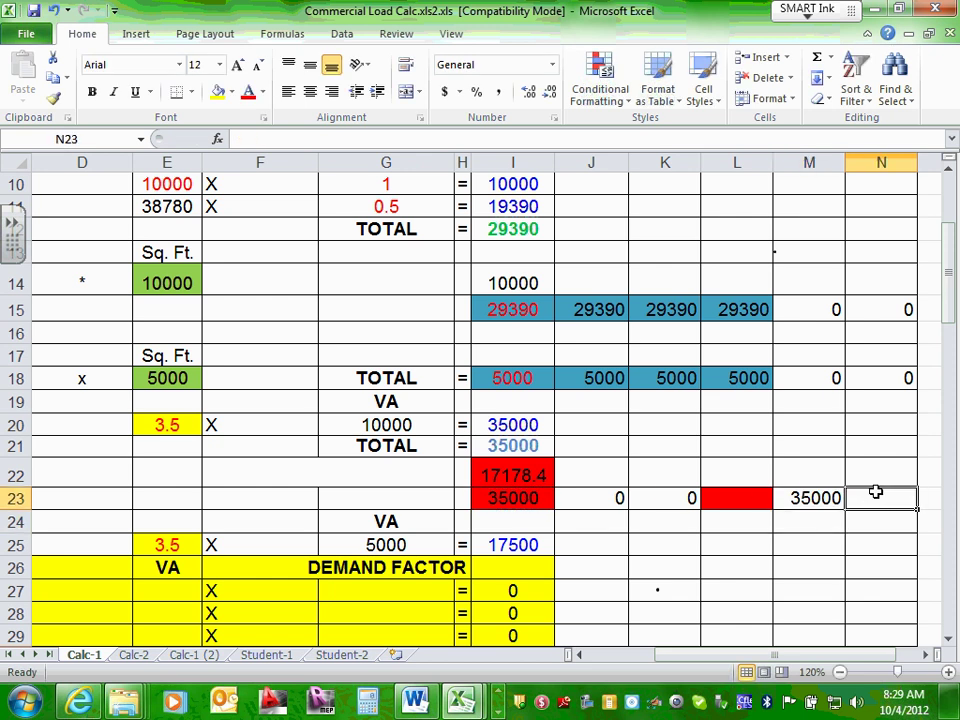
{"action": "type", "text": "="}
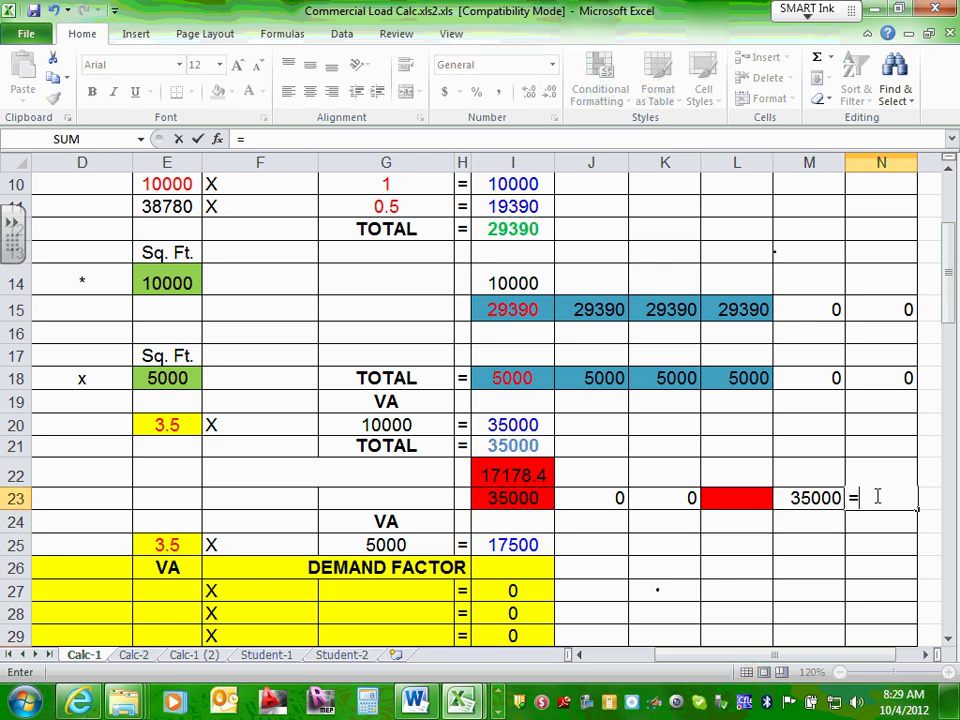
{"action": "left_click", "coordinate": [822, 497]}
{"action": "key", "text": "Return"}
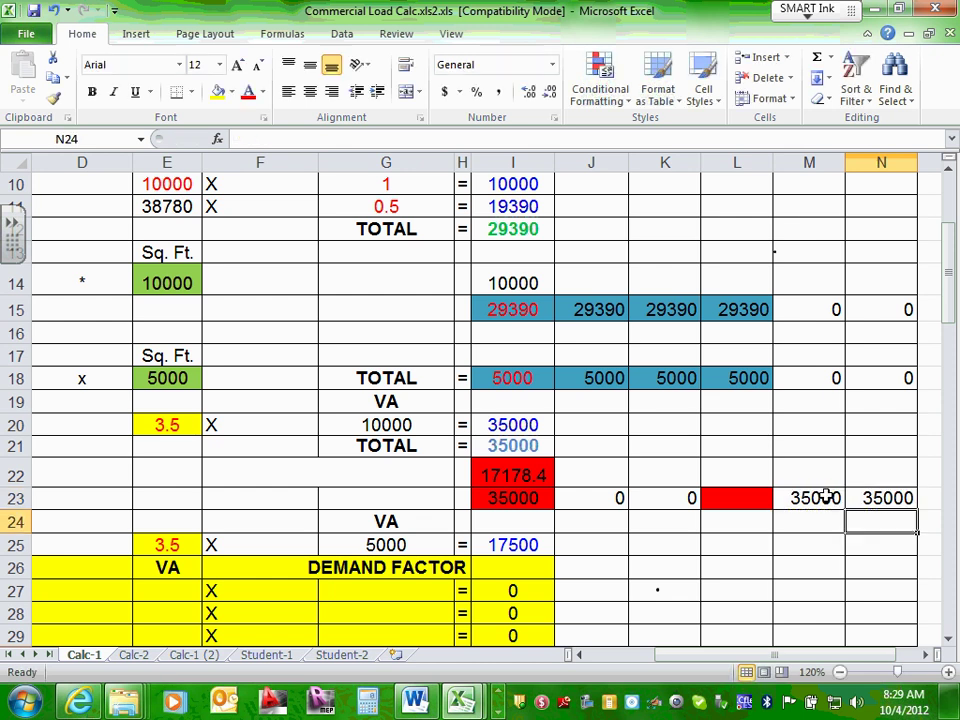
Examine the linking formulas in columns J to L of rows 15 and 18, and the row 23 lighting loads
{"action": "left_click", "coordinate": [679, 305]}
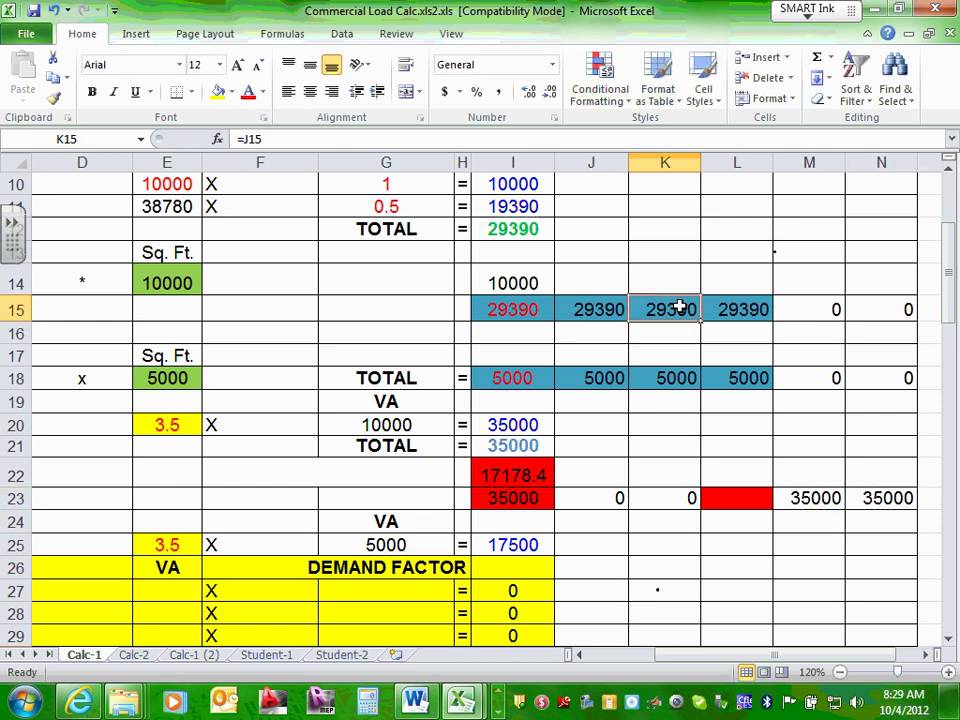
{"action": "left_click", "coordinate": [605, 304]}
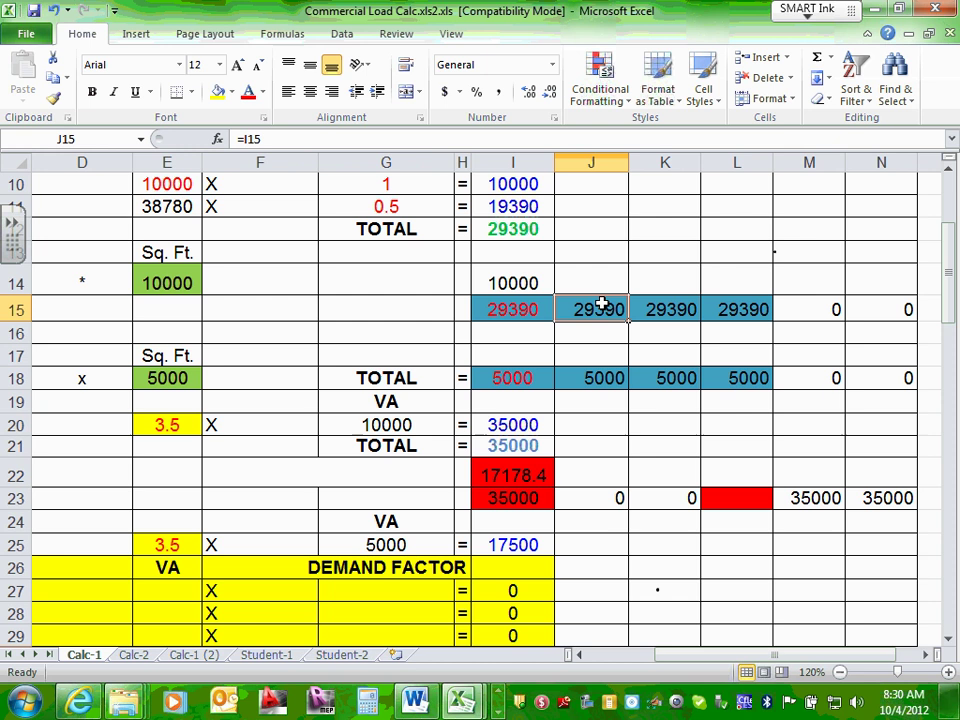
{"action": "left_click", "coordinate": [737, 311]}
{"action": "left_click", "coordinate": [615, 377]}
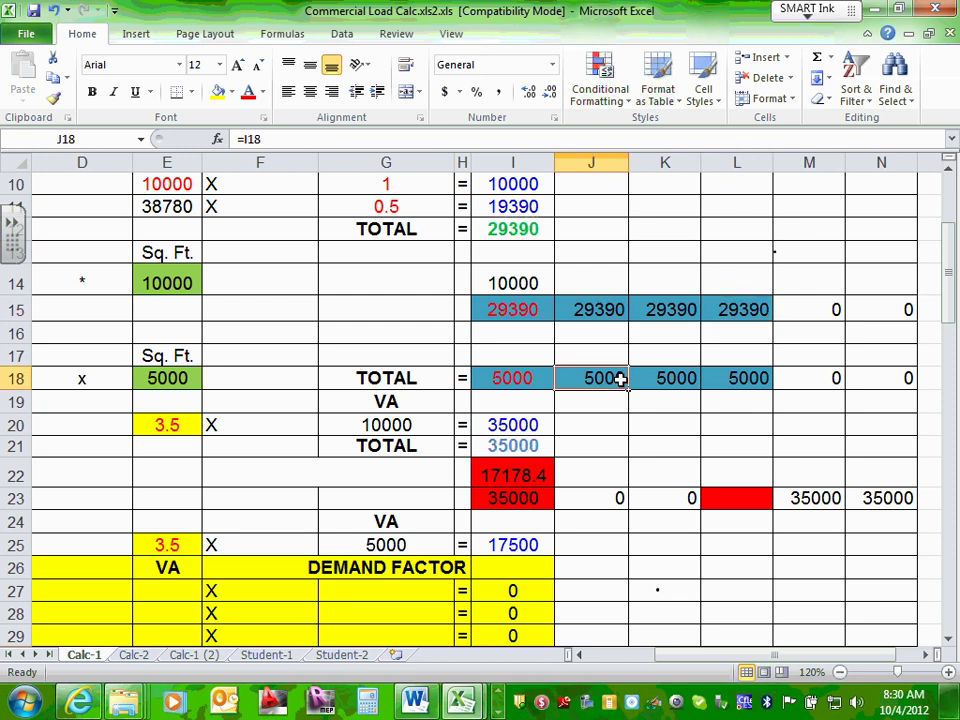
{"action": "left_click", "coordinate": [664, 377]}
{"action": "left_click", "coordinate": [737, 377]}
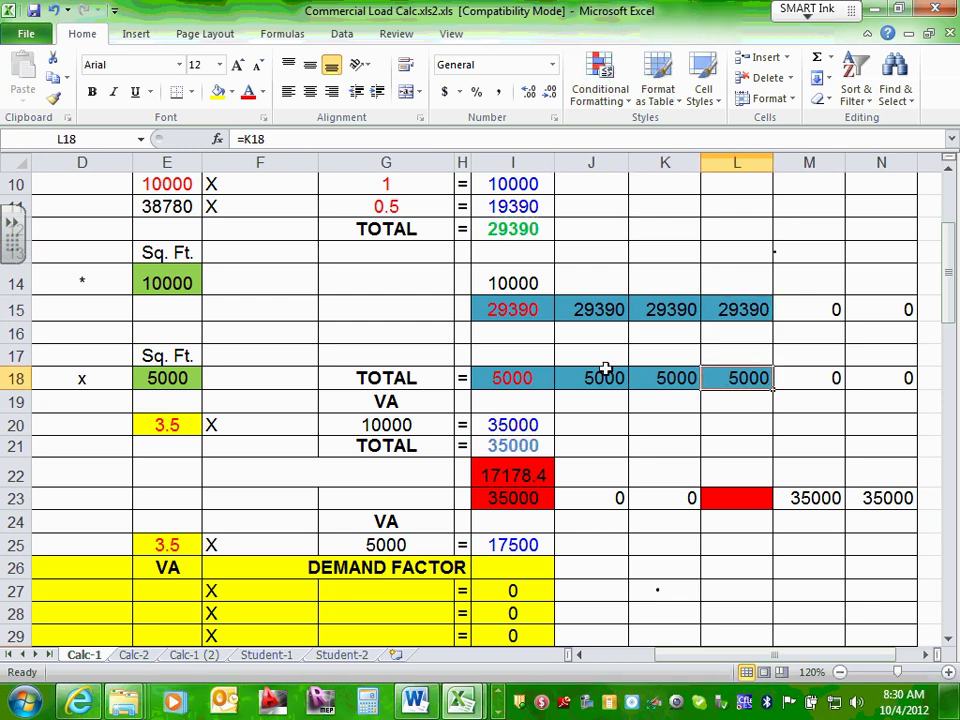
{"action": "scroll", "coordinate": [241, 322], "scroll_direction": "down", "scroll_amount": 1}
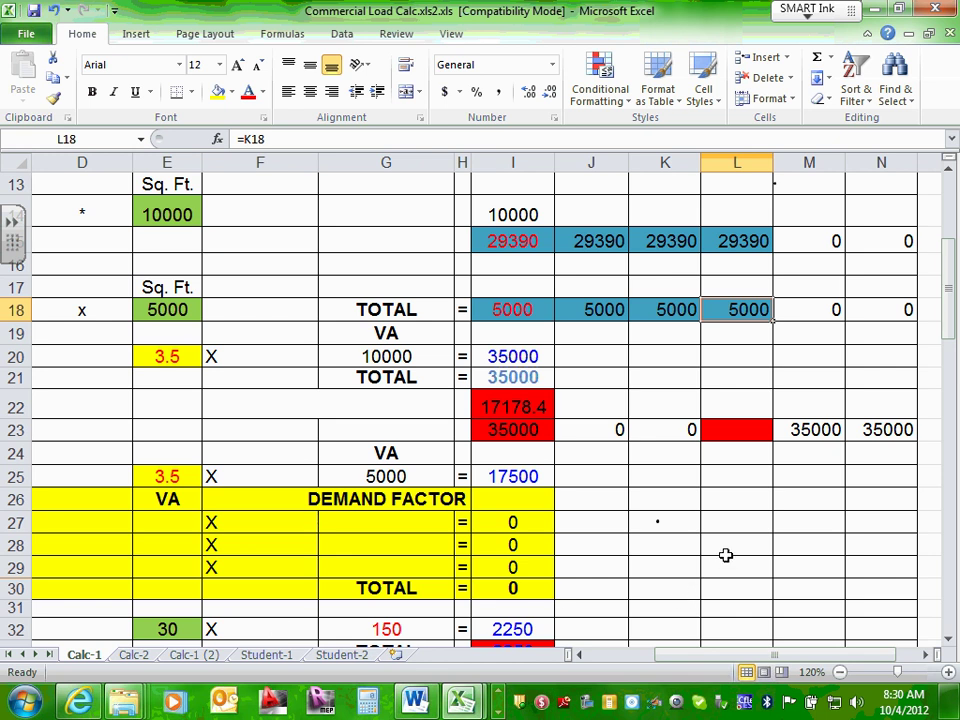
{"action": "left_click", "coordinate": [737, 429]}
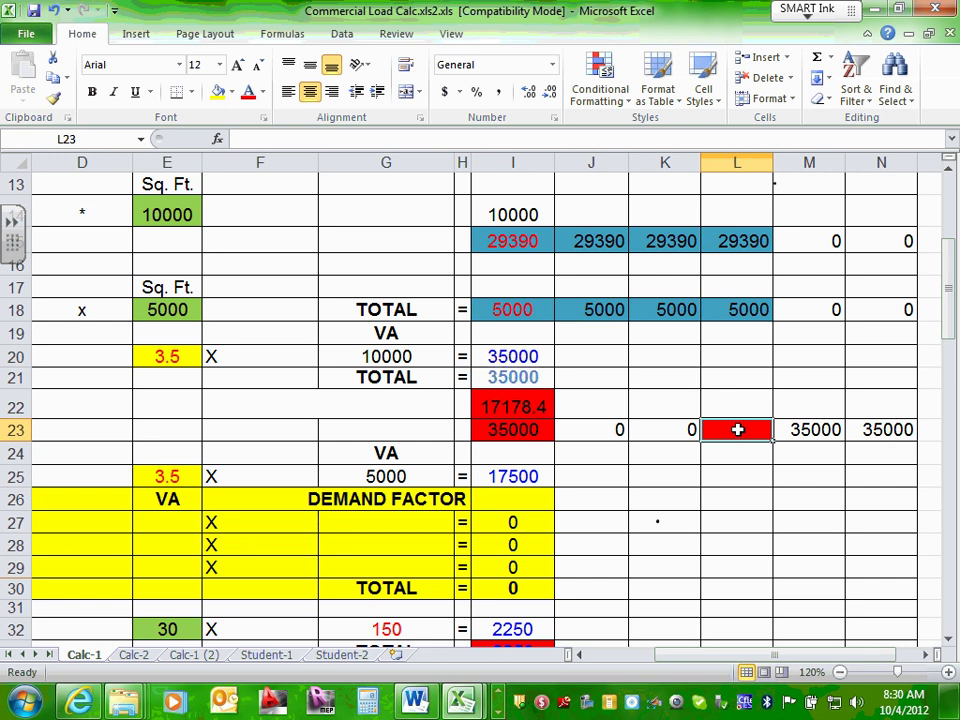
{"action": "left_click", "coordinate": [506, 429]}
{"action": "left_click_drag", "start_coordinate": [506, 429], "coordinate": [858, 429]}
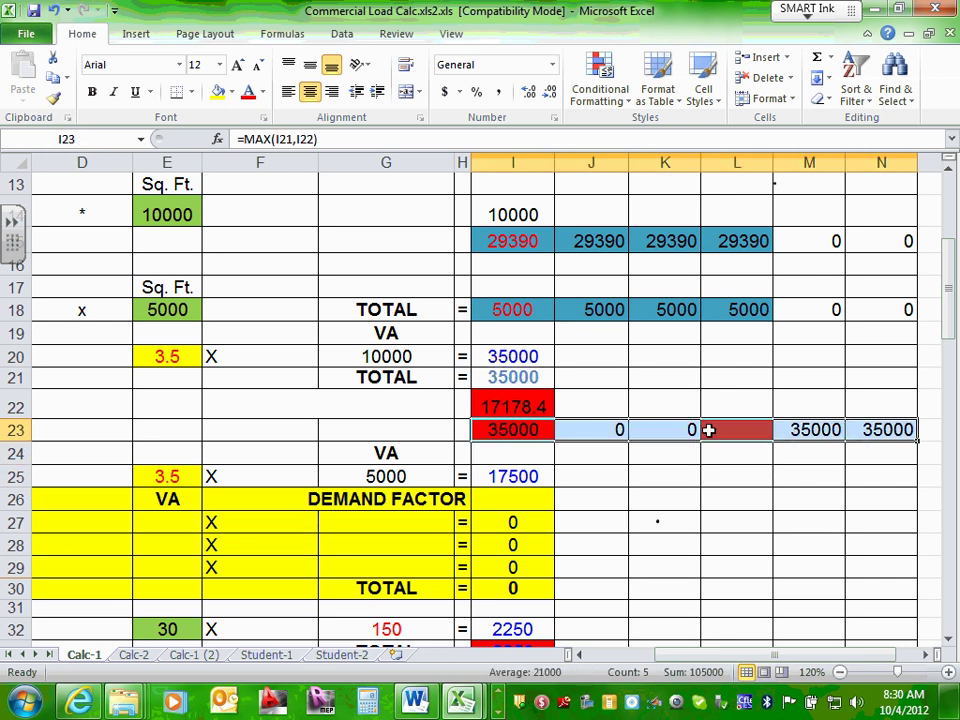
Replace the SP-N lighting entry in J23 with a link to the maximum load in I23
{"action": "left_click", "coordinate": [583, 430]}
{"action": "type", "text": "="}
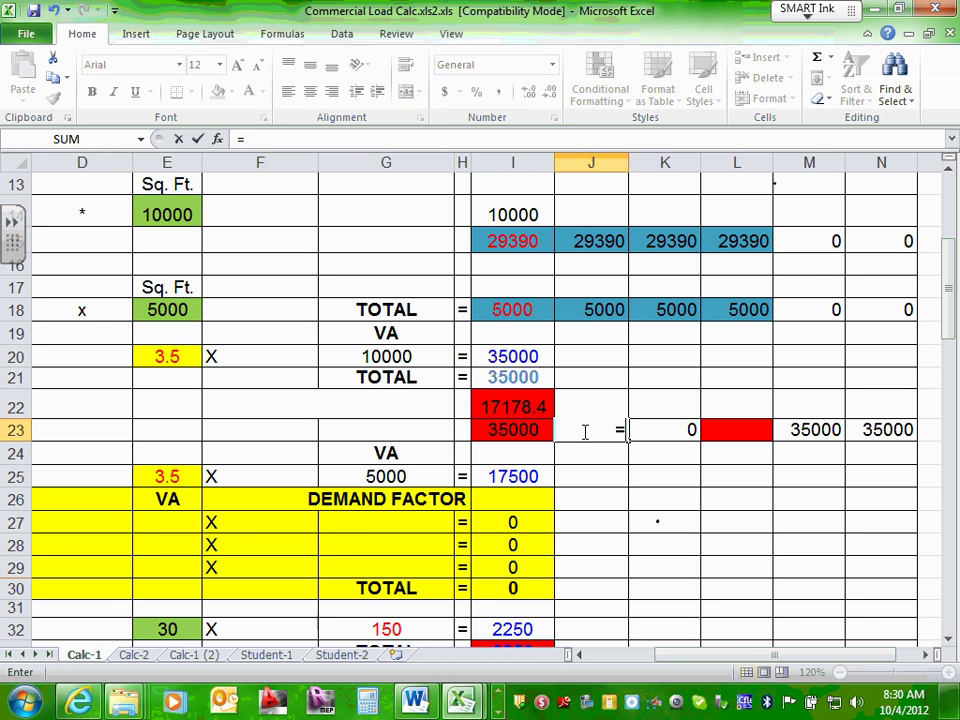
{"action": "left_click", "coordinate": [535, 430]}
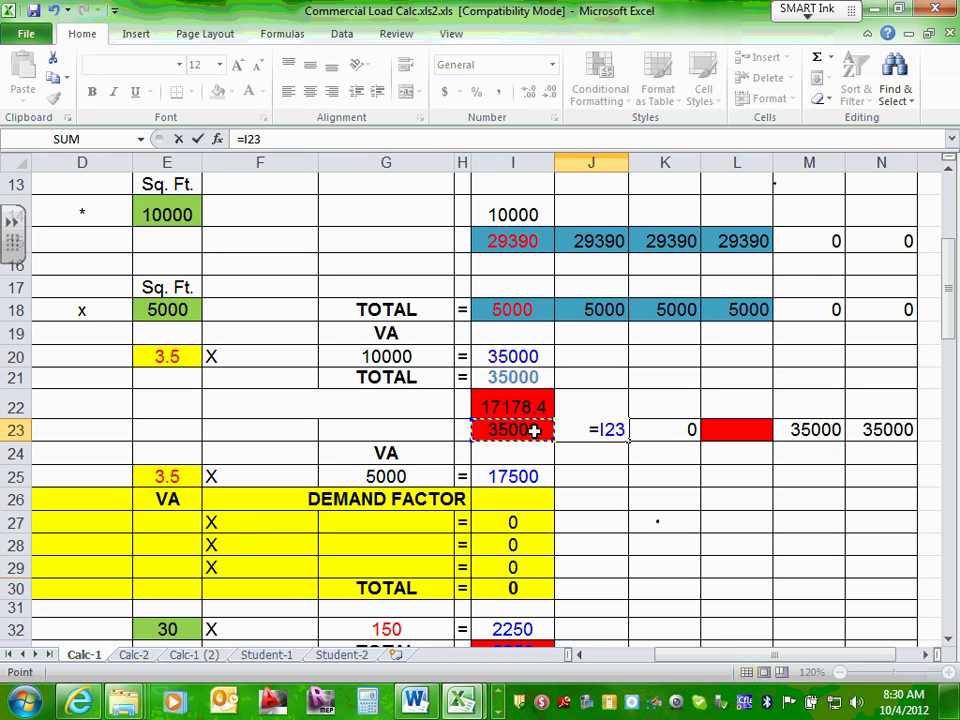
{"action": "key", "text": "Return"}
{"action": "left_click", "coordinate": [757, 493]}
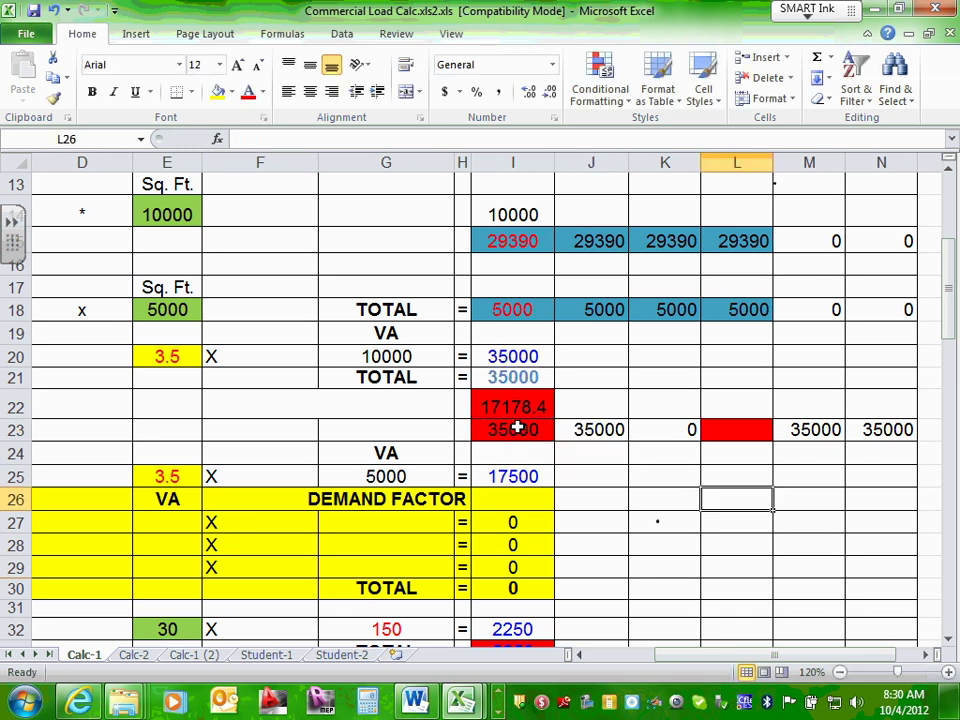
Fill the lighting load row I23:N23 with light blue
{"action": "left_click_drag", "start_coordinate": [516, 426], "coordinate": [853, 428]}
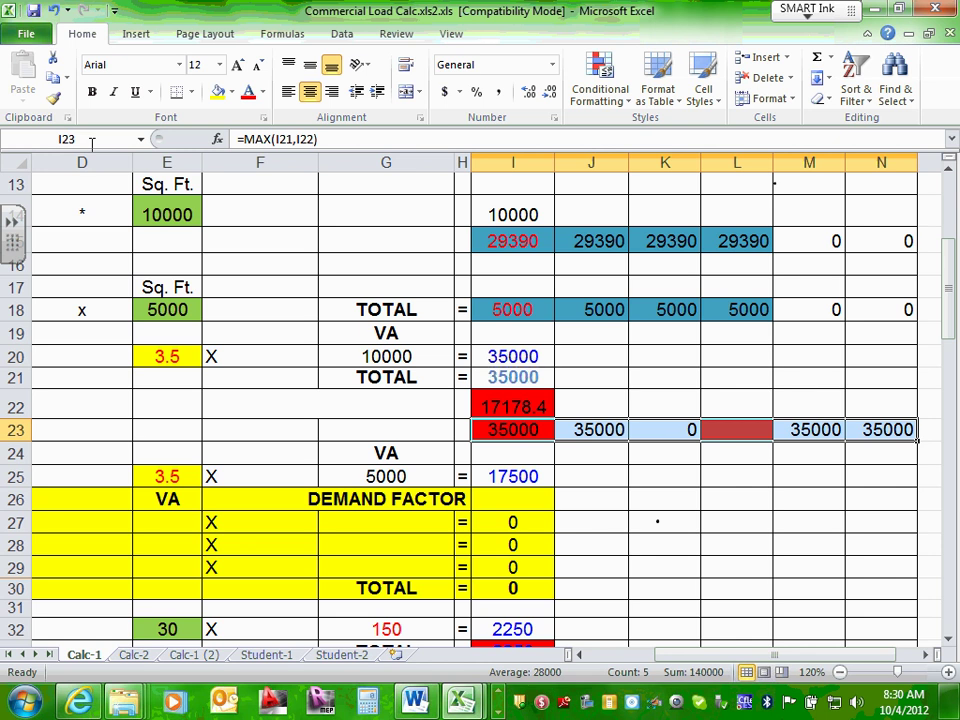
{"action": "left_click", "coordinate": [262, 92]}
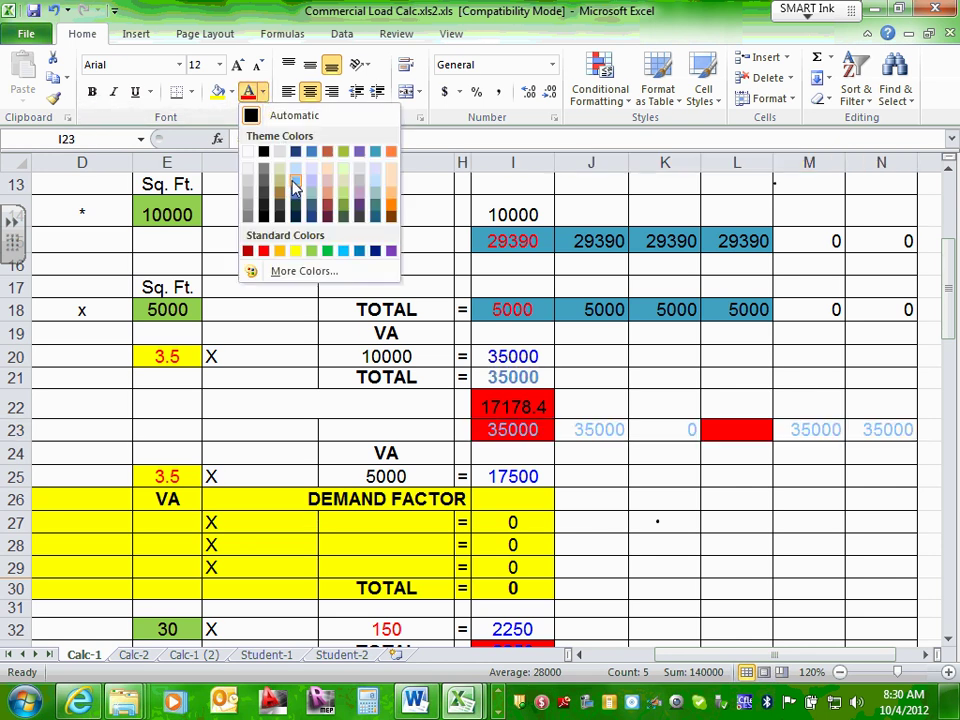
{"action": "left_click", "coordinate": [220, 92]}
{"action": "left_click", "coordinate": [230, 92]}
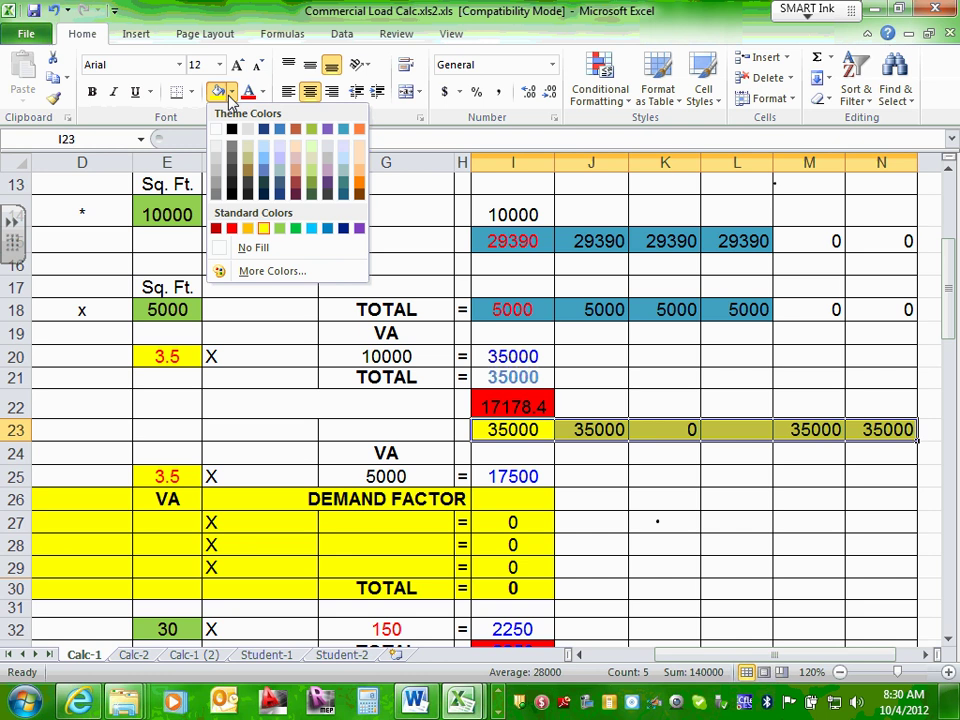
{"action": "left_click", "coordinate": [263, 165]}
{"action": "left_click", "coordinate": [729, 560]}
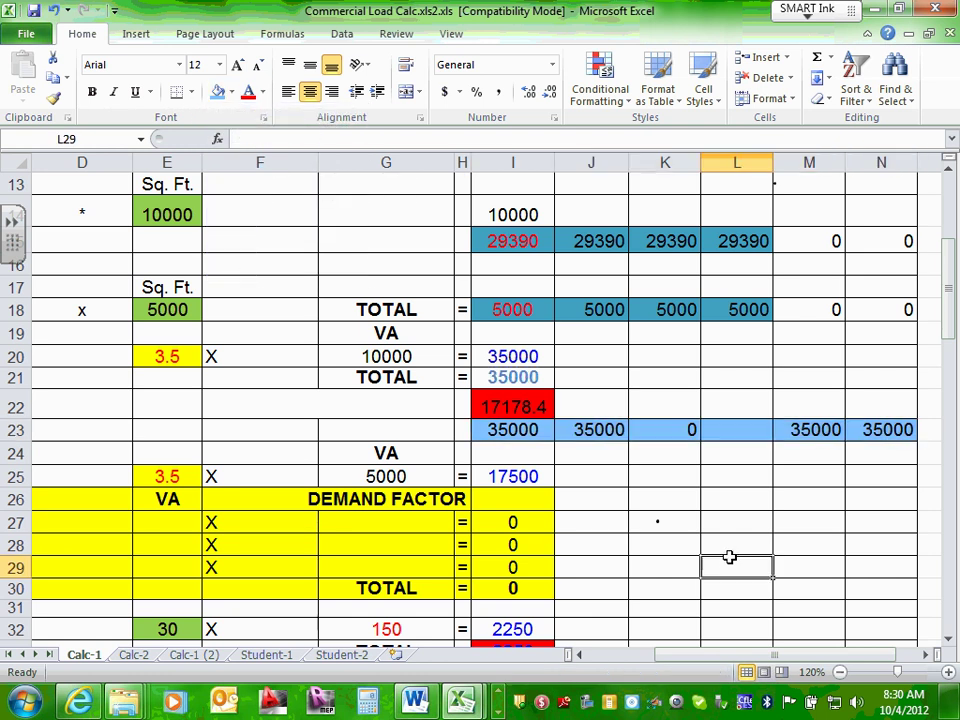
Fill the zero cells M15:N15 and M18:N18 in the LP and LP-N columns with the same light blue
{"action": "scroll", "coordinate": [687, 538], "scroll_direction": "up", "scroll_amount": 3}
{"action": "scroll", "coordinate": [687, 538], "scroll_direction": "down", "scroll_amount": 3}
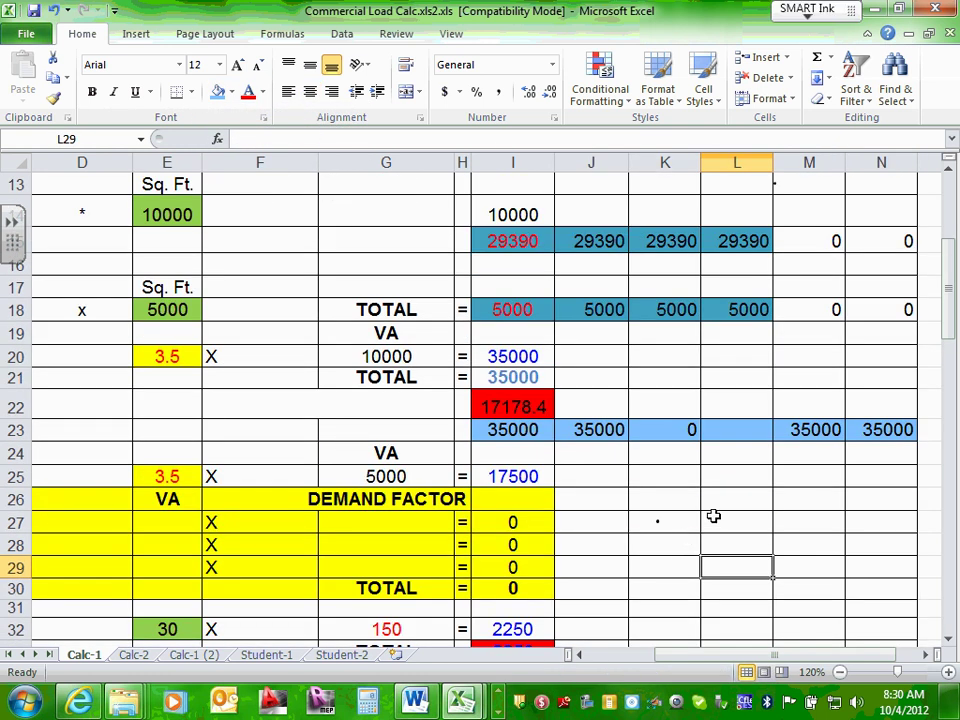
{"action": "left_click_drag", "start_coordinate": [790, 660], "coordinate": [795, 660]}
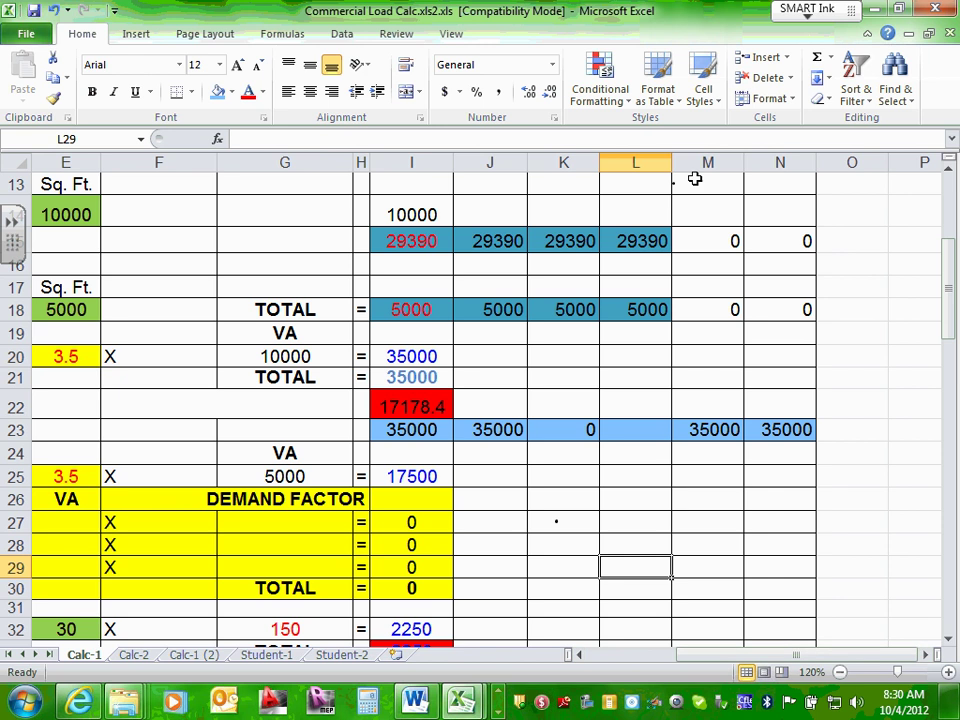
{"action": "left_click_drag", "start_coordinate": [690, 240], "coordinate": [786, 241]}
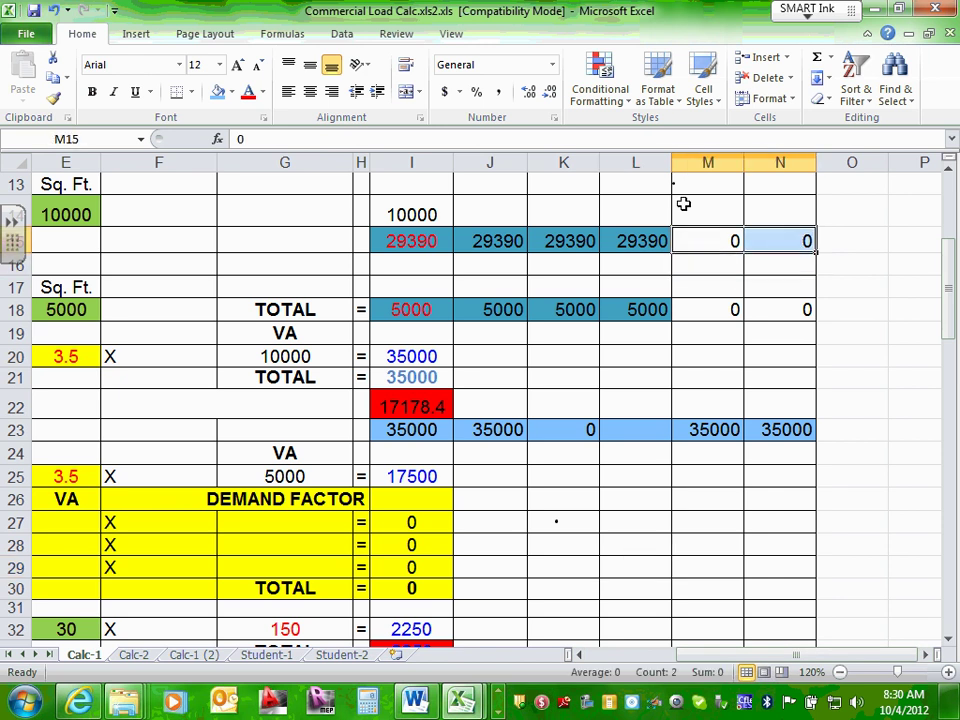
{"action": "left_click", "coordinate": [218, 91]}
{"action": "left_click_drag", "start_coordinate": [688, 311], "coordinate": [775, 312]}
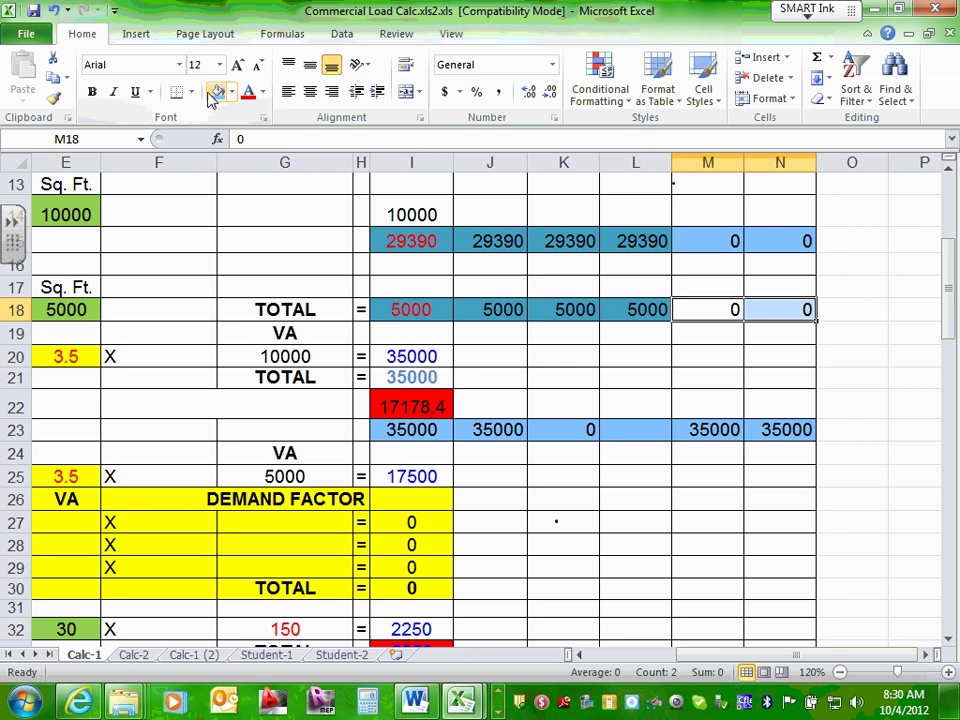
{"action": "left_click", "coordinate": [218, 93]}
{"action": "left_click", "coordinate": [634, 364]}
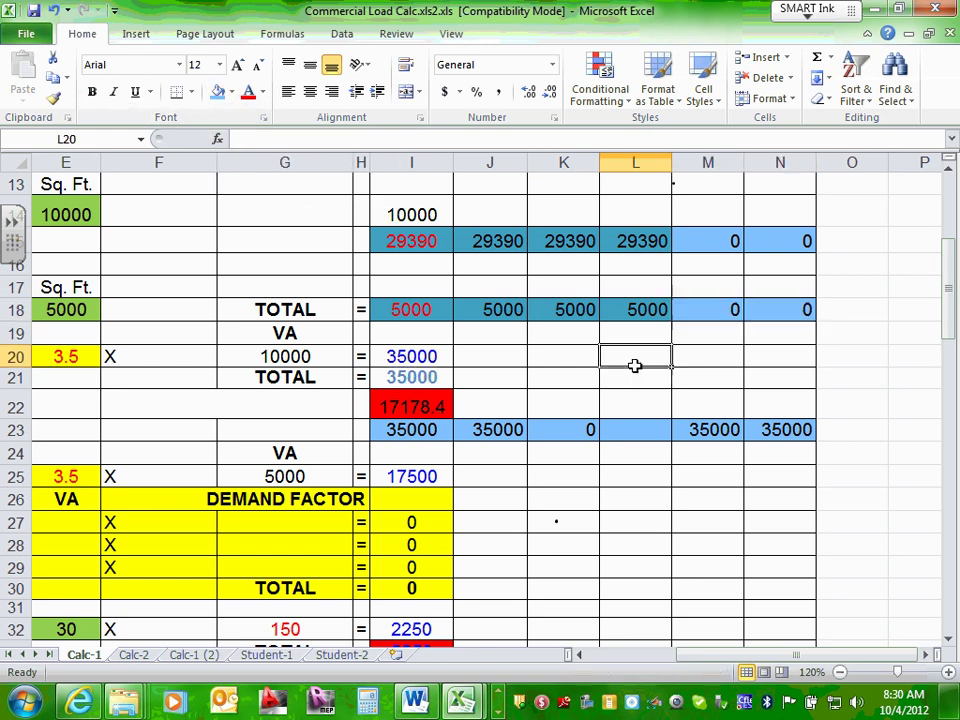
Review the descriptions of lighting sections 5 to 9 and their matching calculation rows
{"action": "scroll", "coordinate": [607, 372], "scroll_direction": "up", "scroll_amount": 4}
{"action": "scroll", "coordinate": [607, 372], "scroll_direction": "down", "scroll_amount": 5}
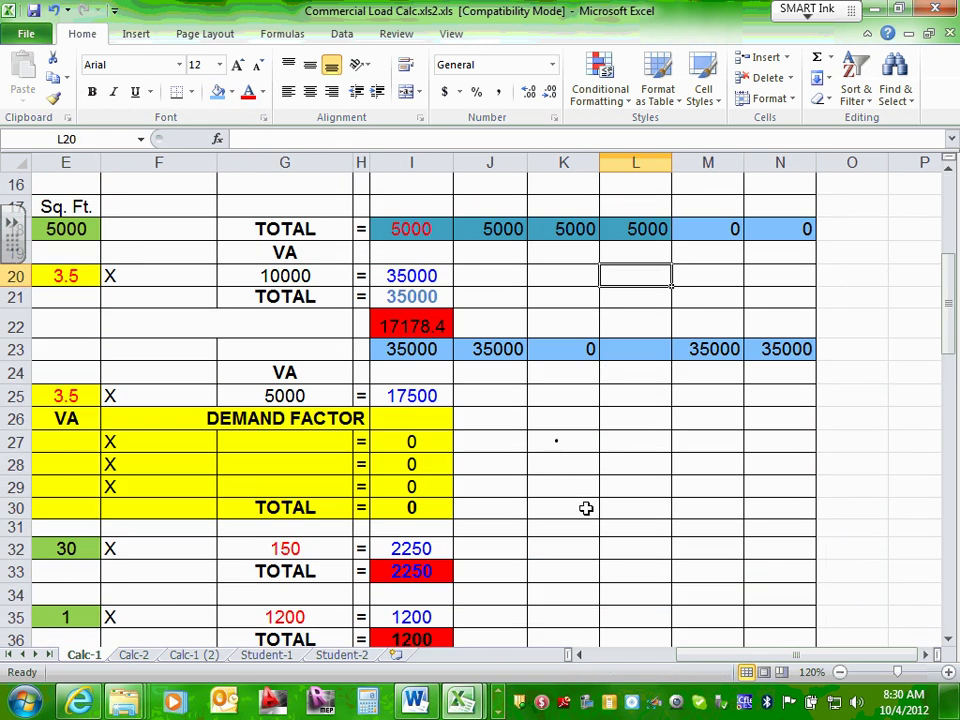
{"action": "scroll", "coordinate": [559, 566], "scroll_direction": "down", "scroll_amount": 1}
{"action": "scroll", "coordinate": [572, 579], "scroll_direction": "up", "scroll_amount": 1}
{"action": "left_click_drag", "start_coordinate": [705, 658], "coordinate": [380, 520]}
{"action": "scroll", "coordinate": [375, 465], "scroll_direction": "down", "scroll_amount": 1}
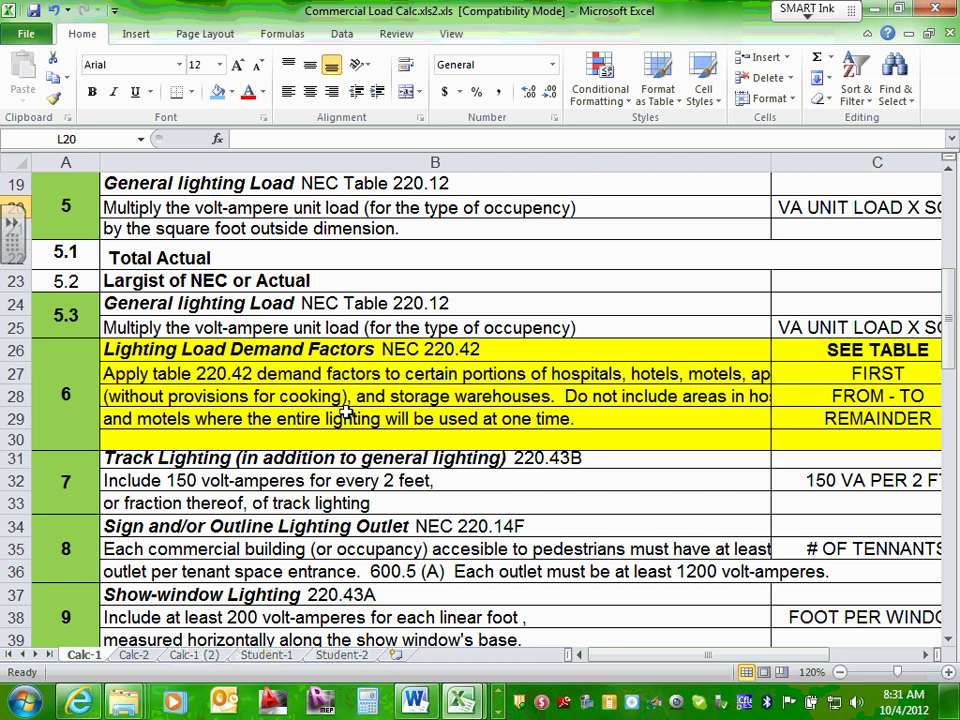
{"action": "left_click", "coordinate": [695, 655]}
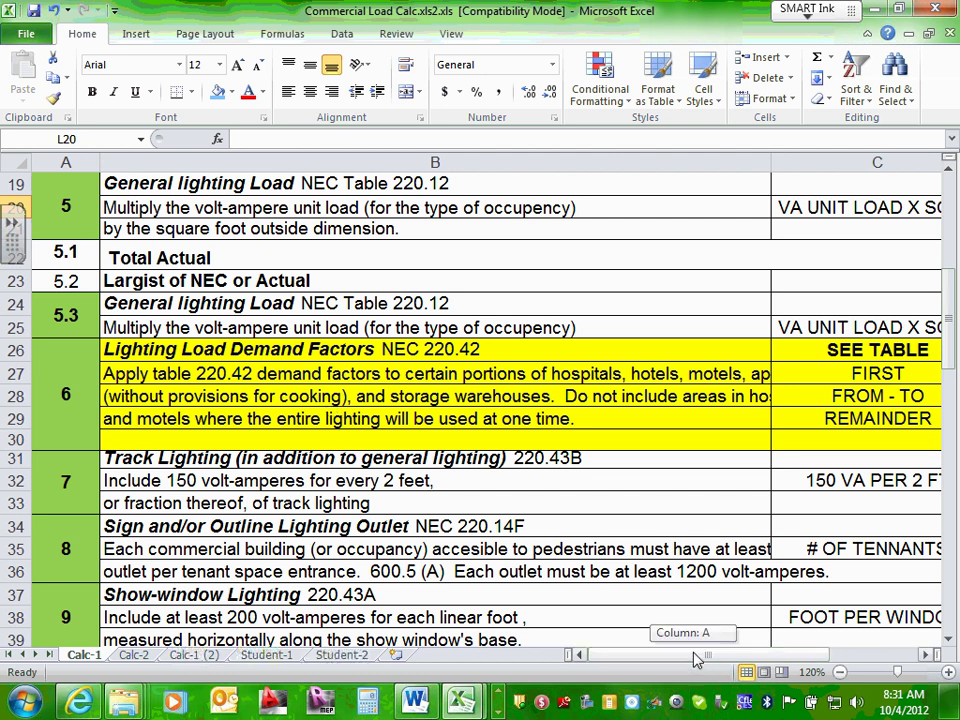
{"action": "left_click_drag", "start_coordinate": [697, 657], "coordinate": [755, 651]}
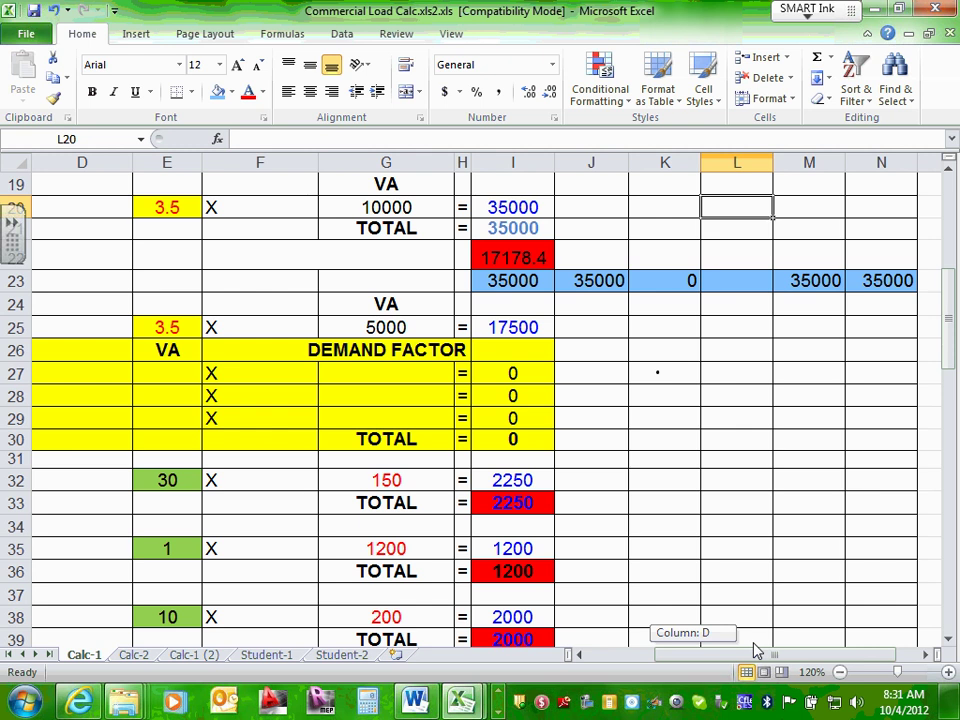
Check the general lighting calculation in row 25 and fill I25:N25 with light blue
{"action": "left_click_drag", "start_coordinate": [755, 651], "coordinate": [754, 643]}
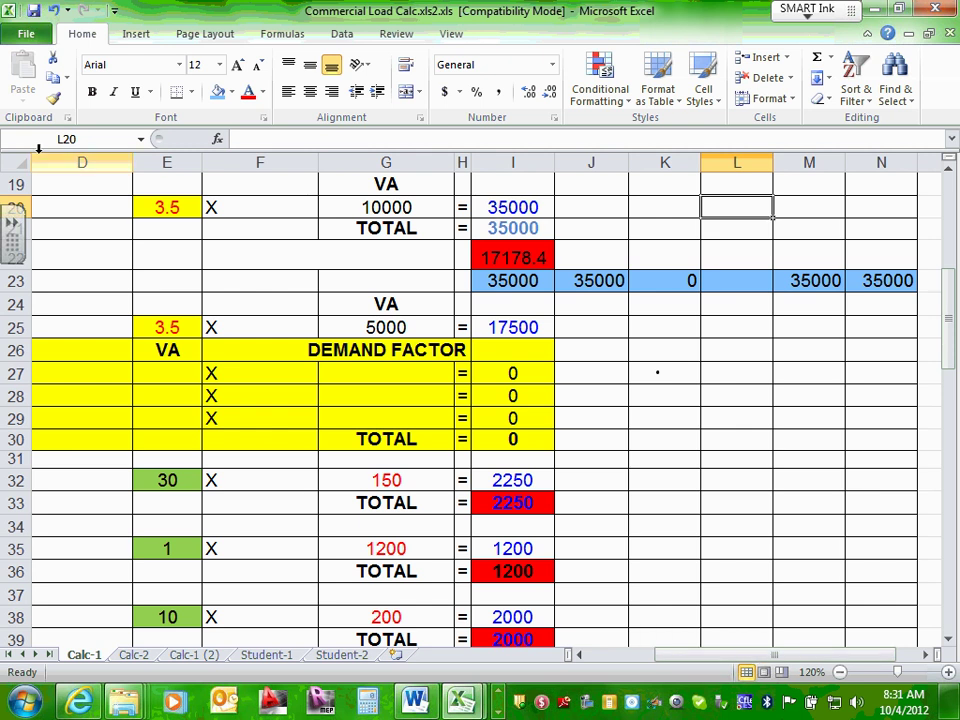
{"action": "scroll", "coordinate": [338, 339], "scroll_direction": "up", "scroll_amount": 2}
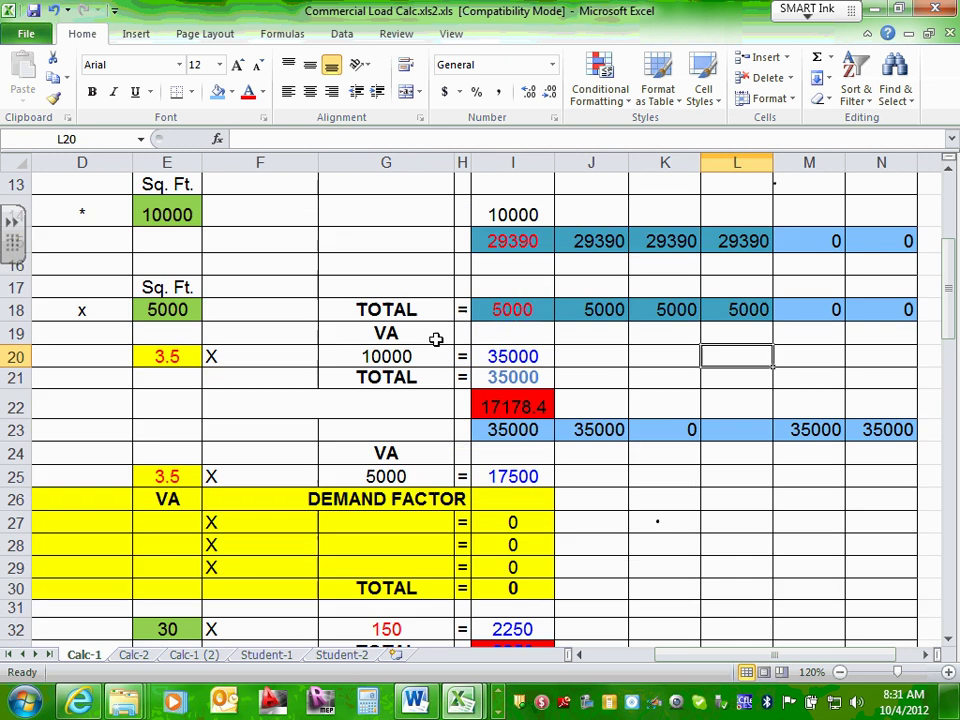
{"action": "left_click", "coordinate": [532, 481]}
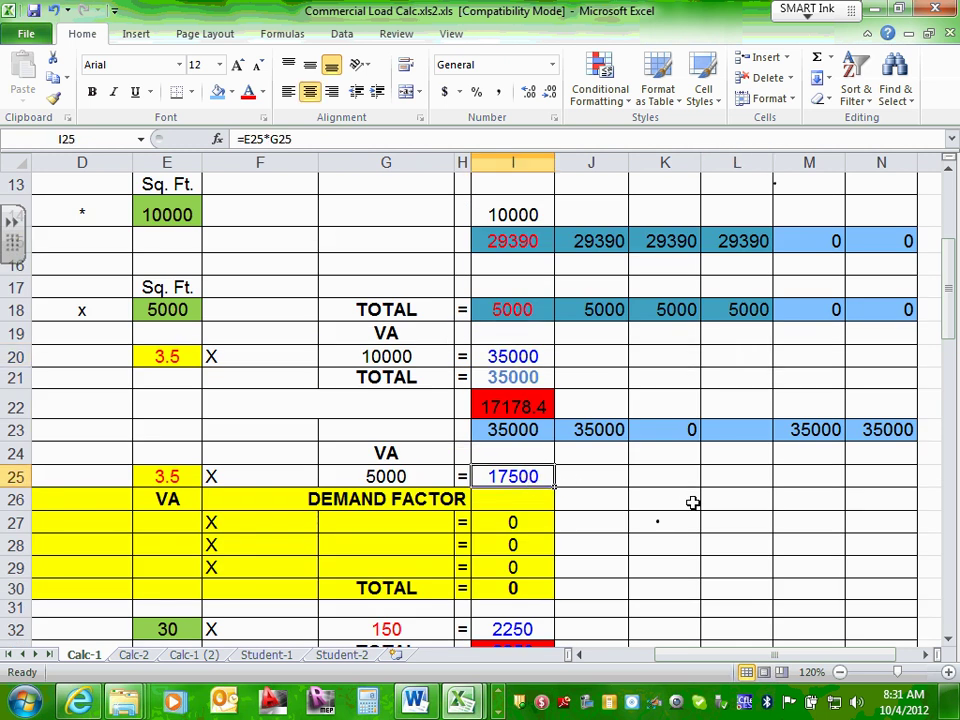
{"action": "left_click", "coordinate": [340, 478]}
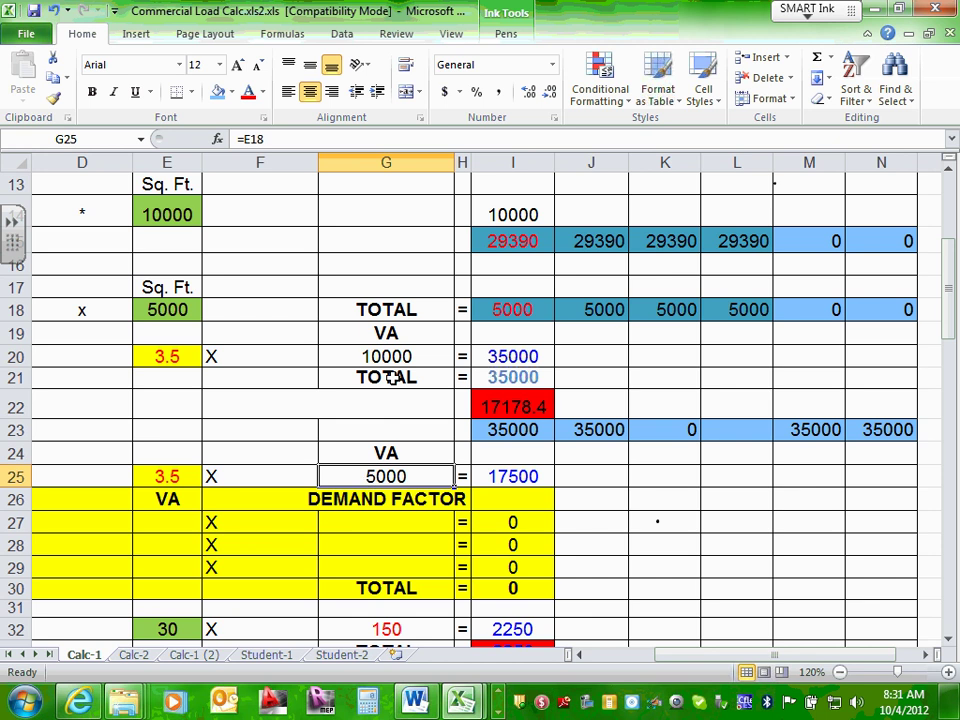
{"action": "left_click", "coordinate": [527, 476]}
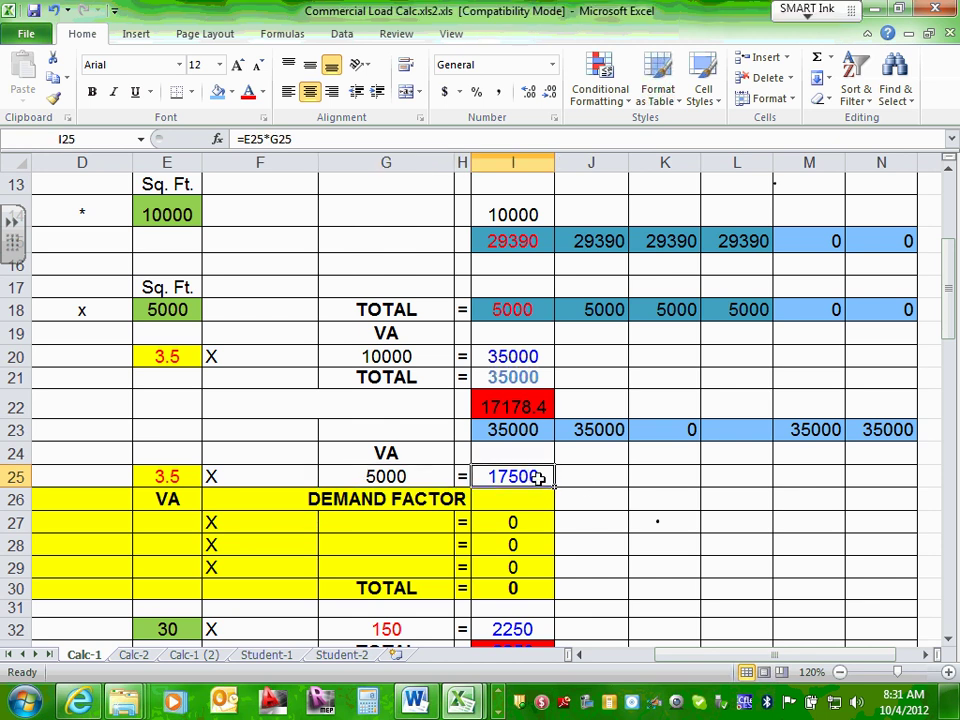
{"action": "left_click_drag", "start_coordinate": [538, 476], "coordinate": [907, 467]}
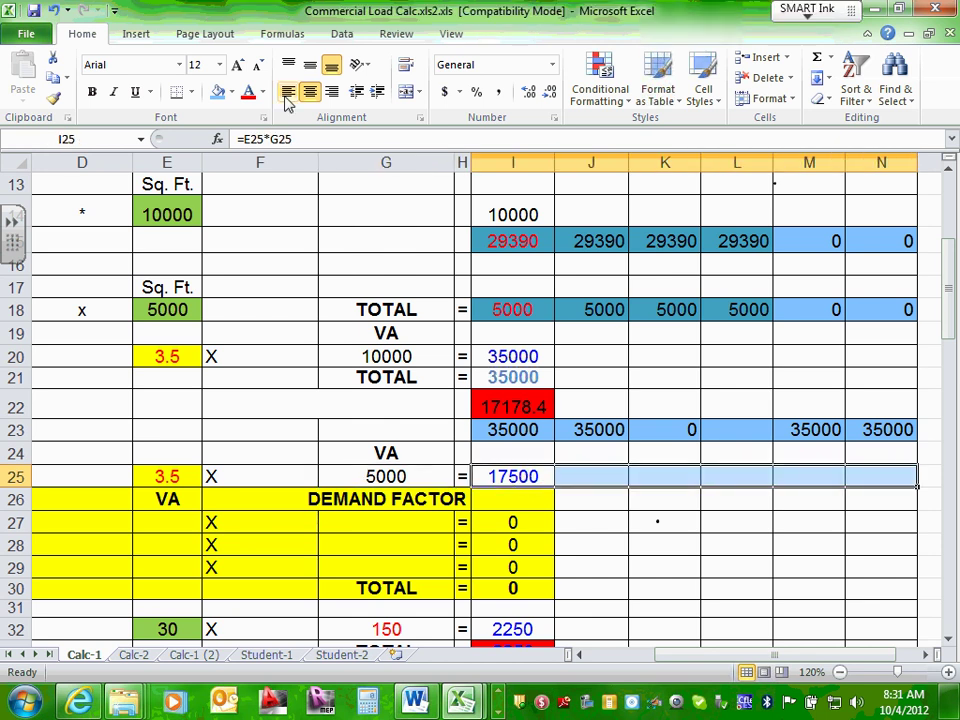
{"action": "left_click", "coordinate": [536, 476]}
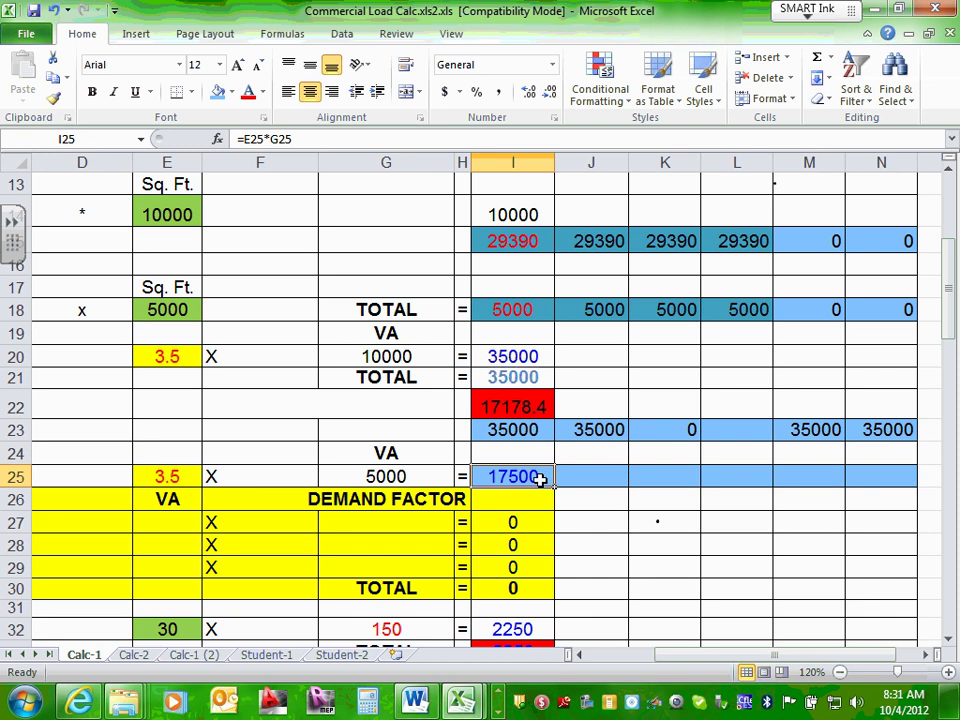
Link the SP-N entry in J25 to the general lighting load in I25
{"action": "left_click", "coordinate": [600, 477]}
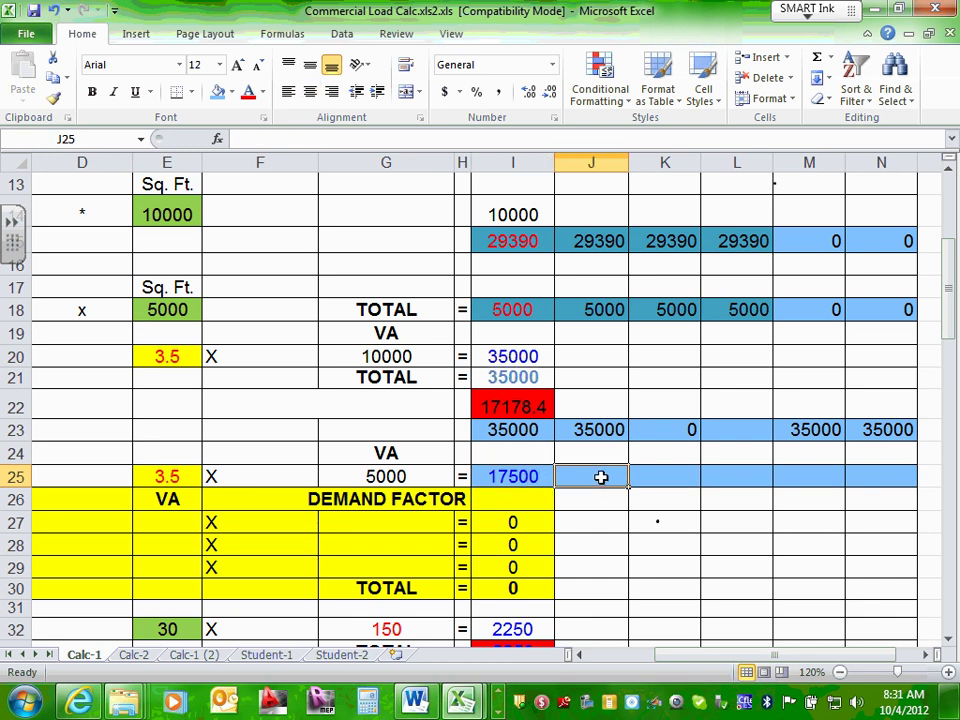
{"action": "type", "text": "="}
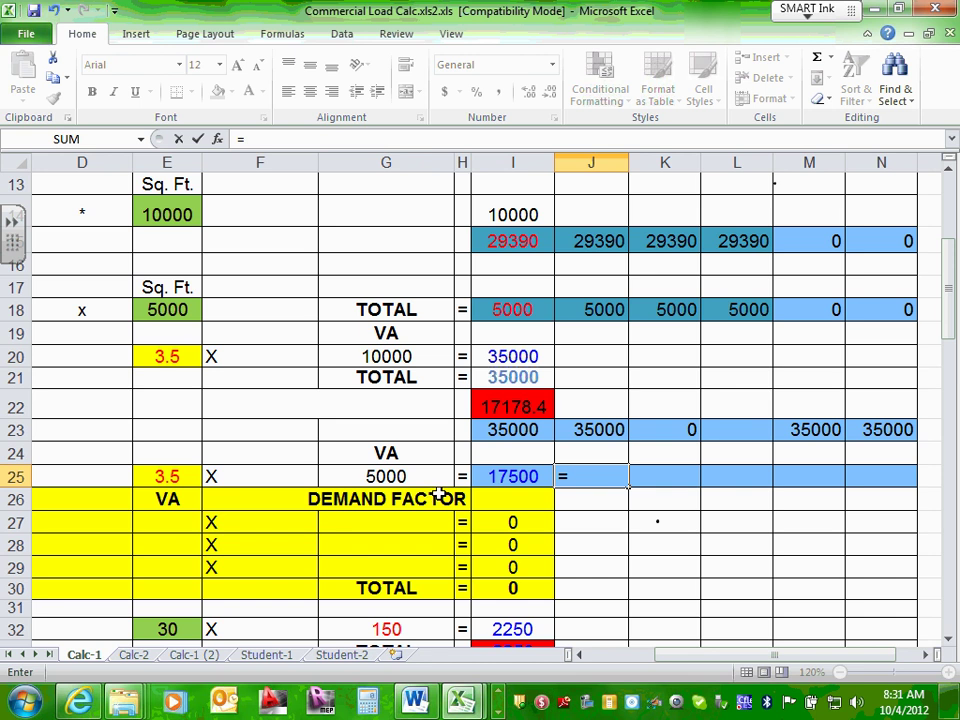
{"action": "left_click", "coordinate": [512, 476]}
{"action": "key", "text": "Return"}
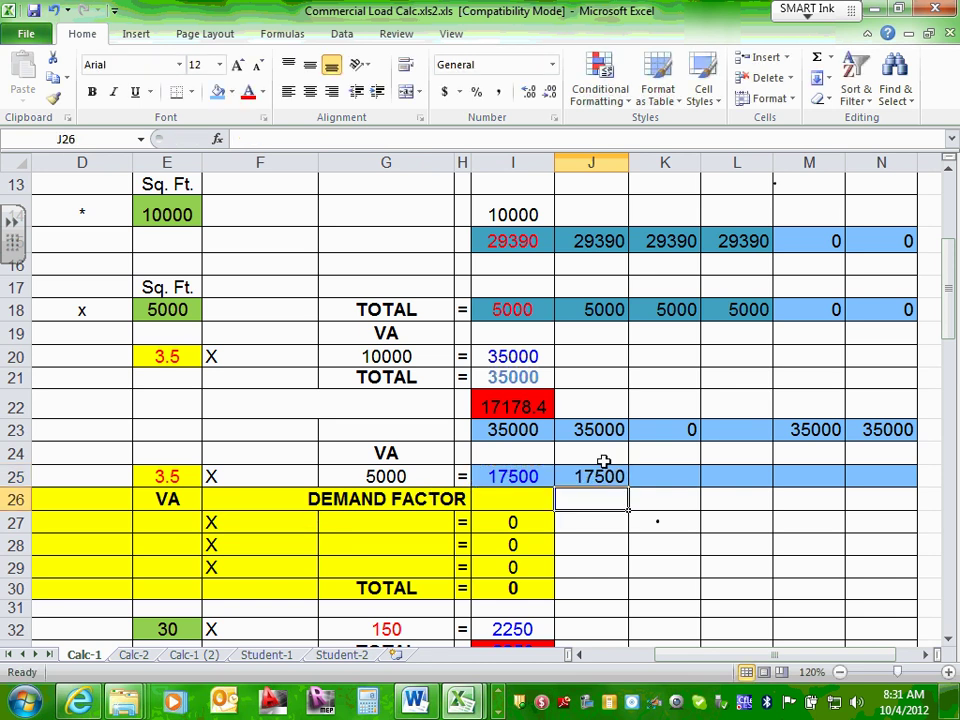
Enter 0 for the general lighting load in the RP and RP-N cells K25 and L25
{"action": "left_click", "coordinate": [662, 471]}
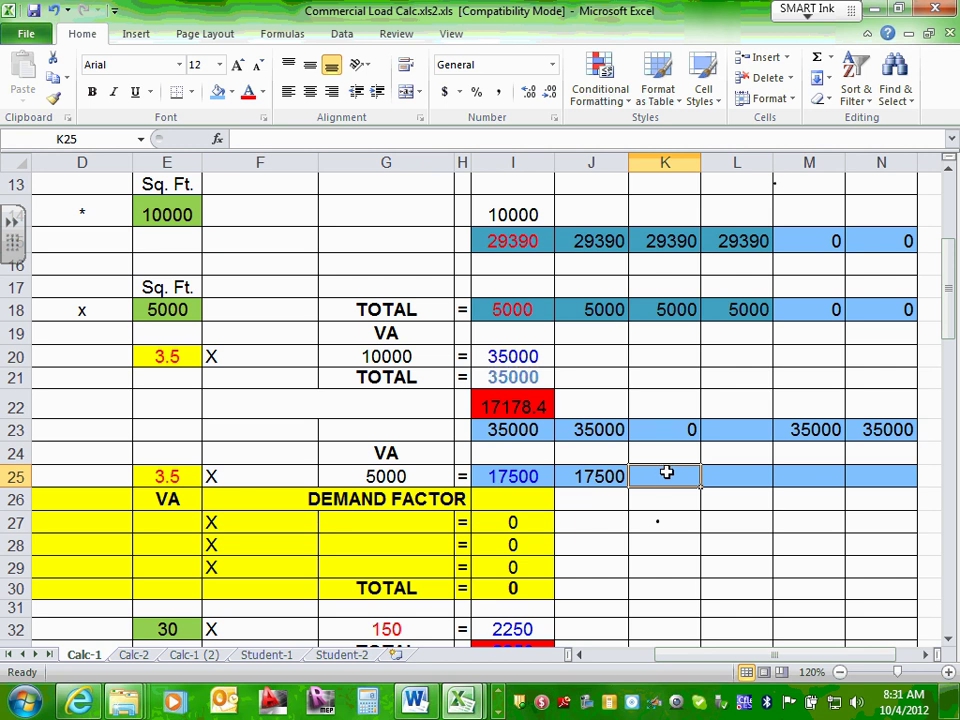
{"action": "type", "text": "0"}
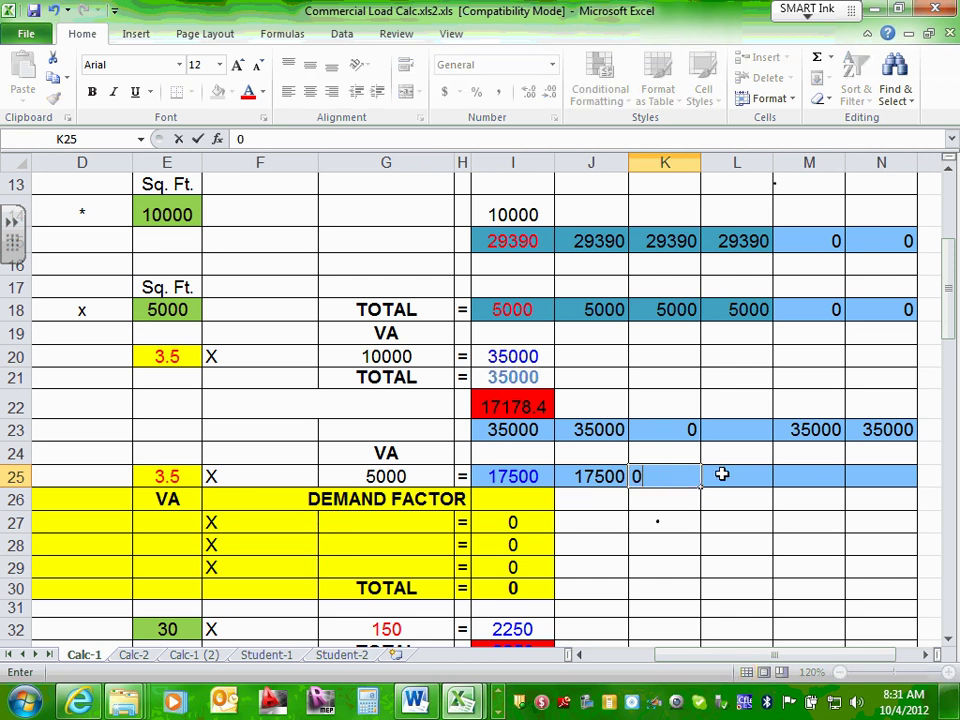
{"action": "left_click", "coordinate": [722, 474]}
{"action": "type", "text": "0"}
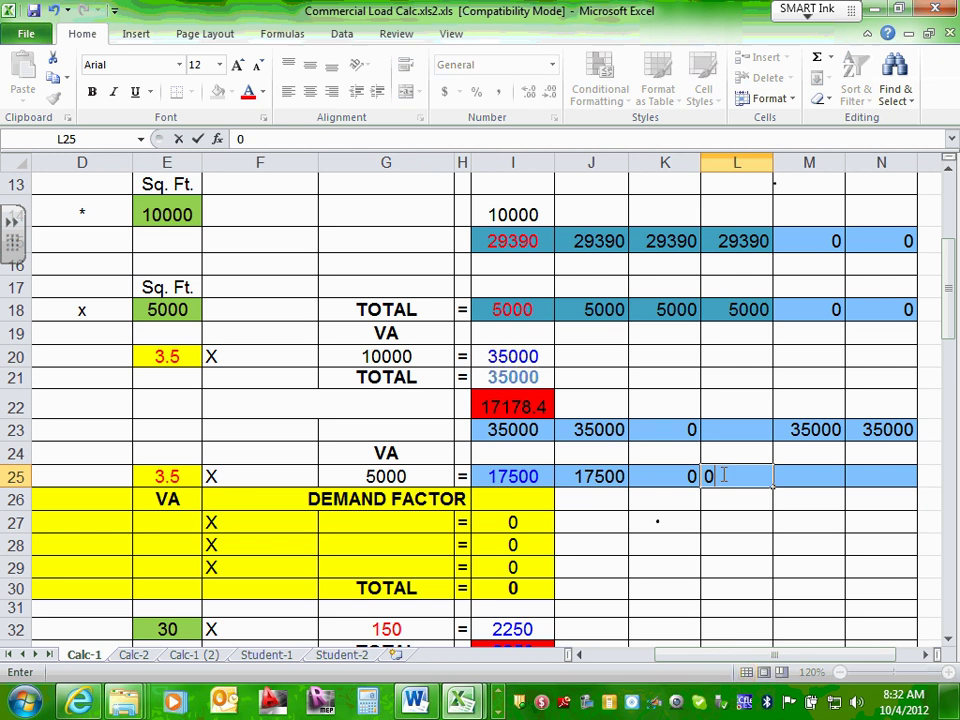
Link the LP entry in M25 to J25 and the LP-N entry in N25 to M25
{"action": "left_click", "coordinate": [810, 475]}
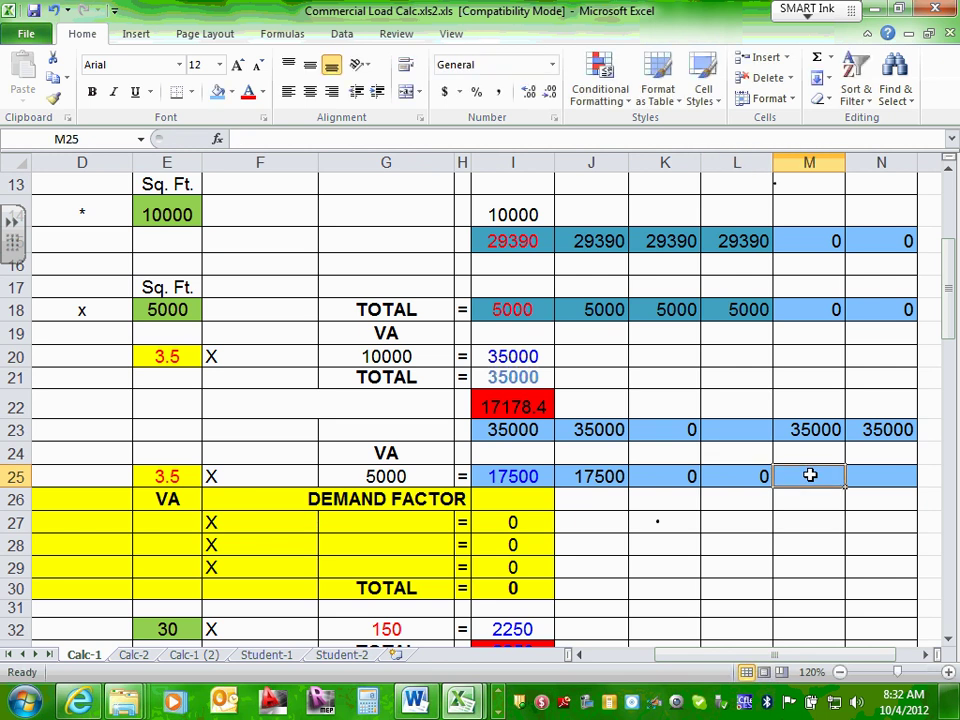
{"action": "type", "text": "="}
{"action": "left_click", "coordinate": [614, 477]}
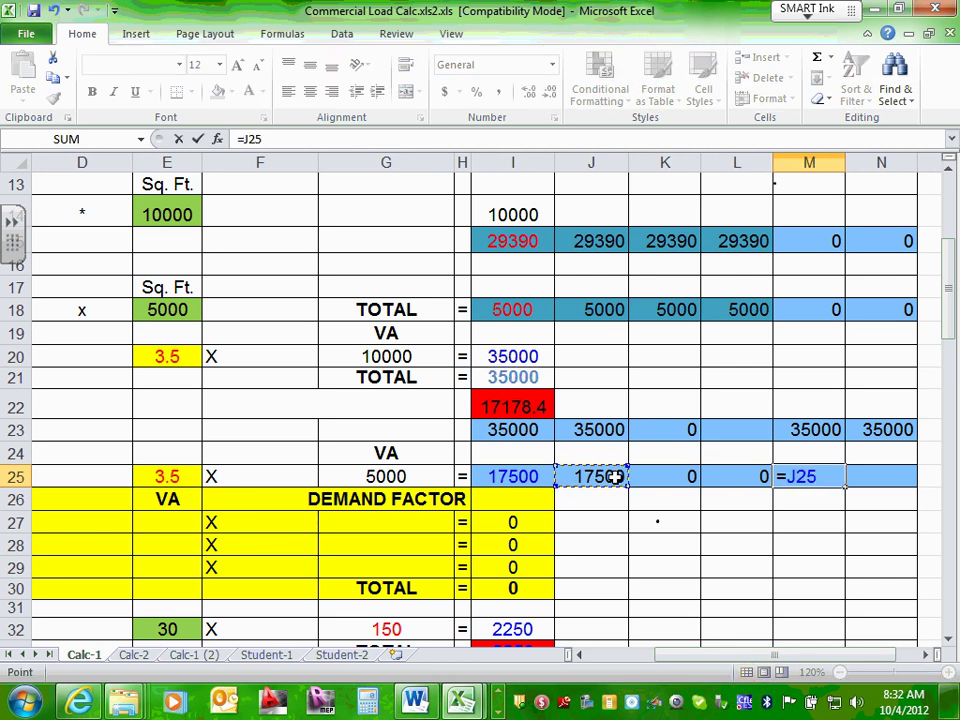
{"action": "key", "text": "Return"}
{"action": "key", "text": "Up"}
{"action": "key", "text": "Right"}
{"action": "type", "text": "="}
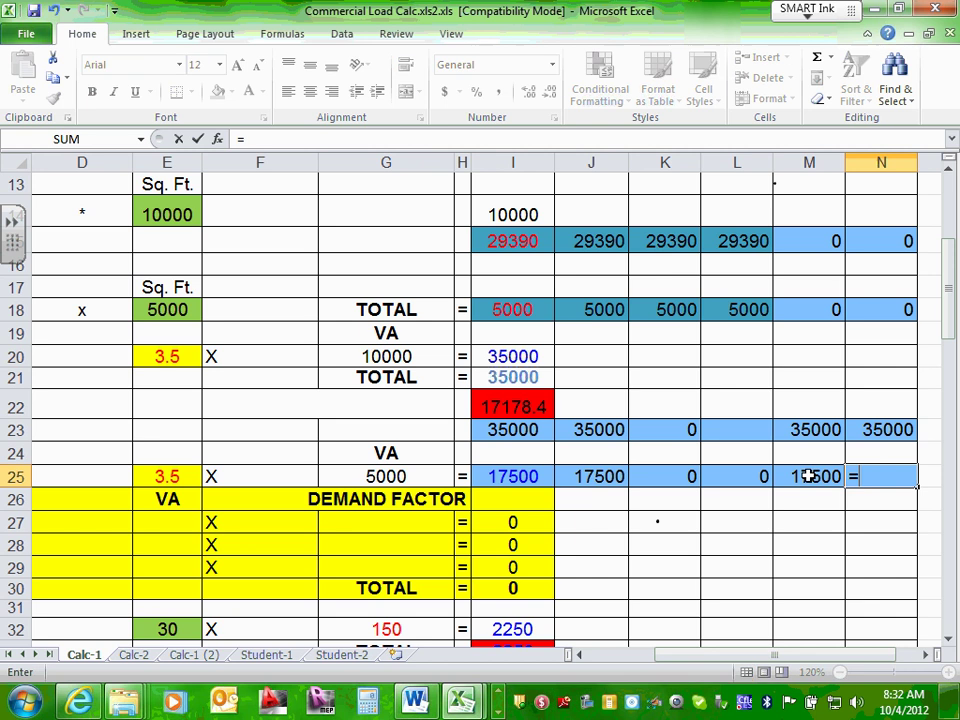
{"action": "left_click", "coordinate": [808, 476]}
{"action": "key", "text": "Return"}
{"action": "left_click", "coordinate": [821, 522]}
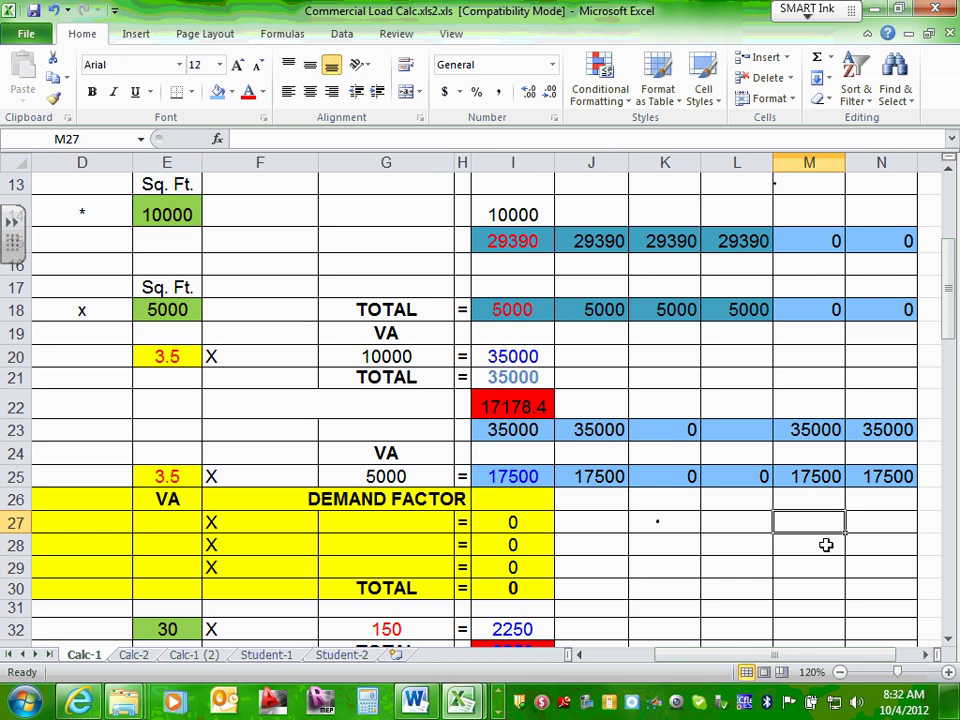
Review the descriptions of sections 6 to 10, from lighting demand factors to continuous loads, alongside their calculation rows
{"action": "scroll", "coordinate": [553, 516], "scroll_direction": "down", "scroll_amount": 3}
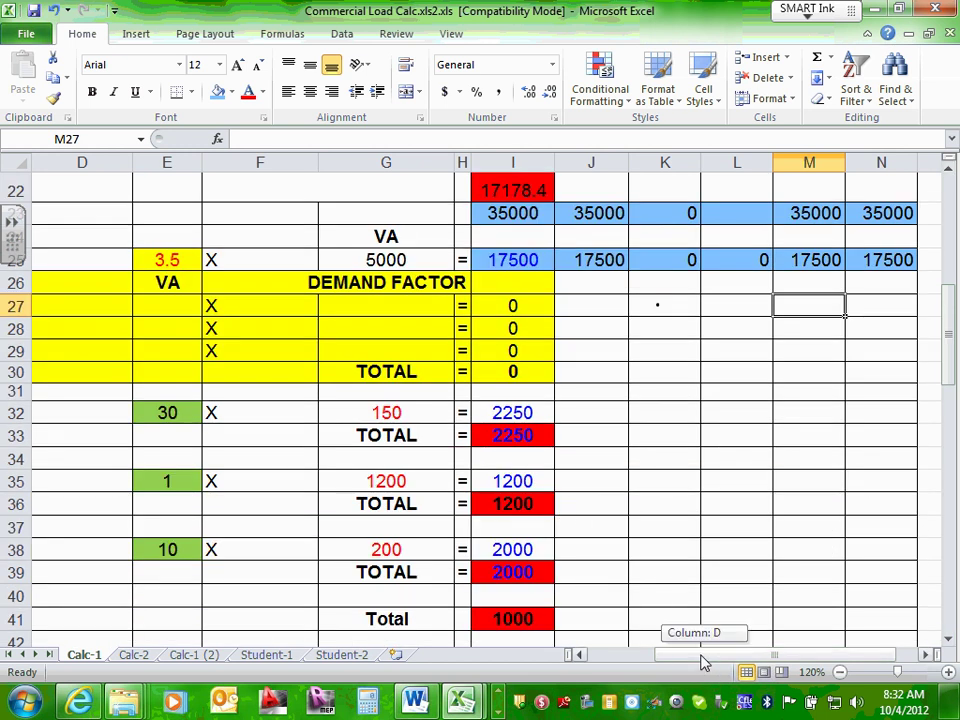
{"action": "left_click_drag", "start_coordinate": [704, 663], "coordinate": [650, 663]}
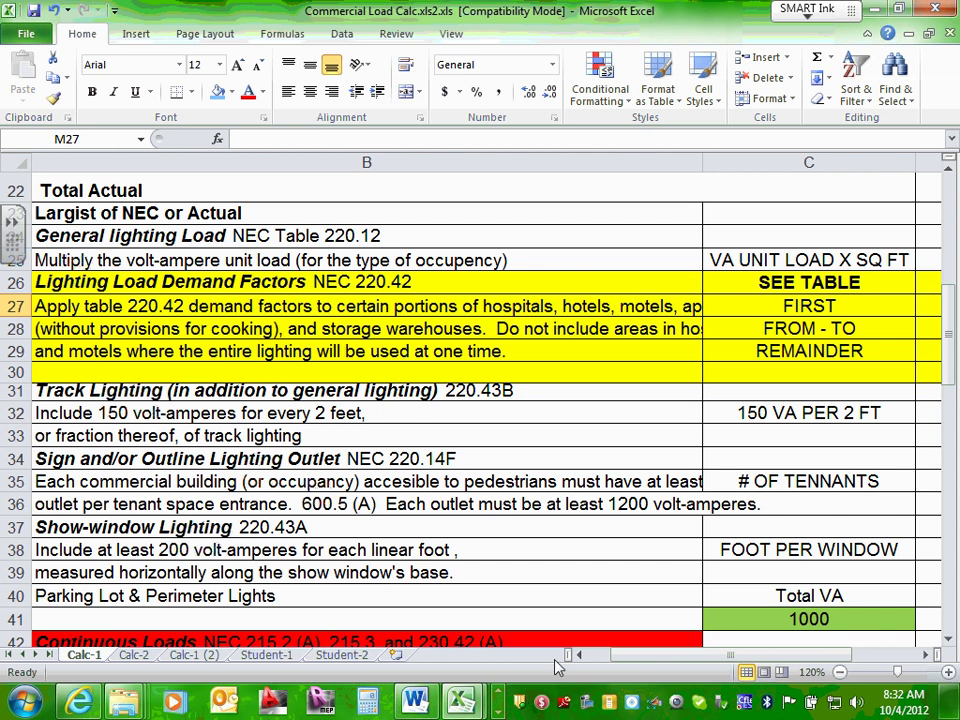
{"action": "left_click_drag", "start_coordinate": [600, 655], "coordinate": [578, 655]}
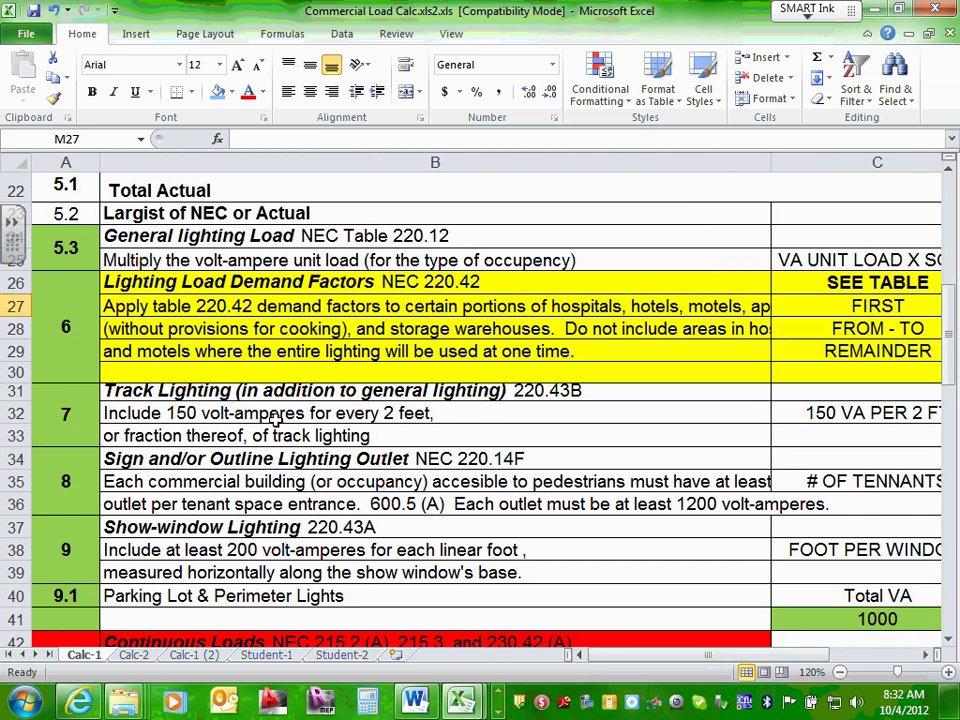
{"action": "scroll", "coordinate": [274, 420], "scroll_direction": "down", "scroll_amount": 2}
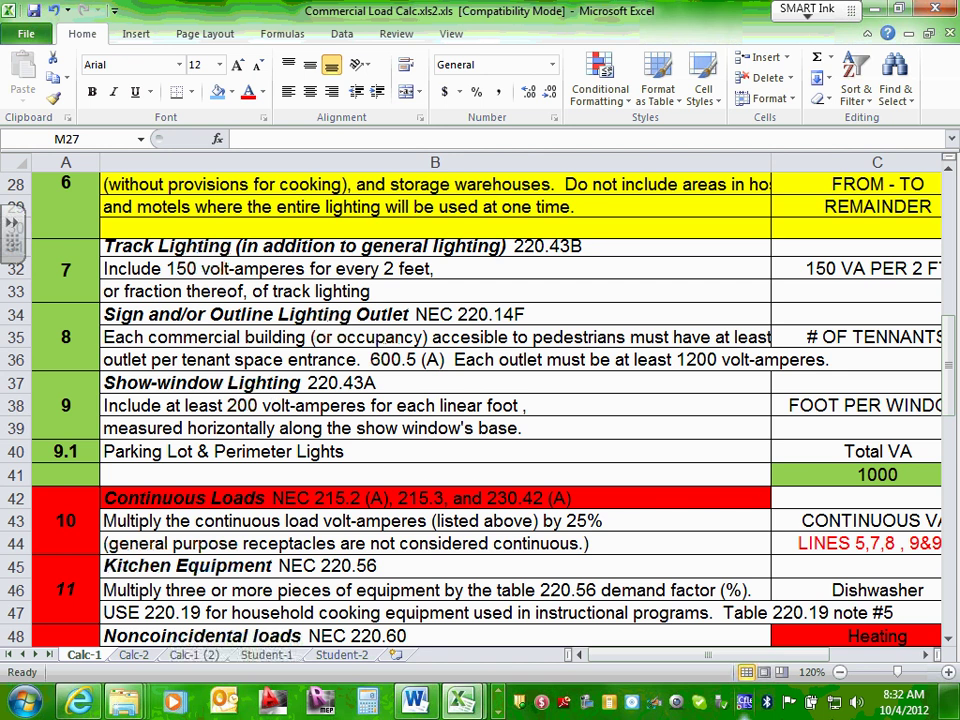
{"action": "scroll", "coordinate": [635, 507], "scroll_direction": "down", "scroll_amount": 2}
{"action": "scroll", "coordinate": [632, 505], "scroll_direction": "down", "scroll_amount": 1}
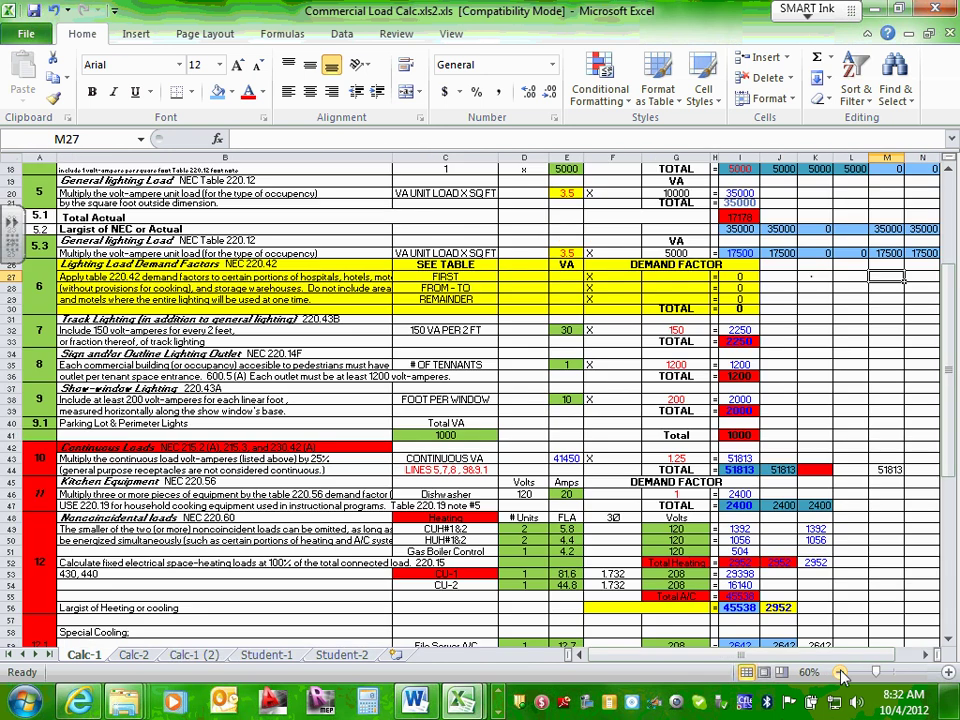
{"action": "scroll", "coordinate": [632, 505], "scroll_direction": "down", "scroll_amount": 1}
{"action": "left_click", "coordinate": [839, 672]}
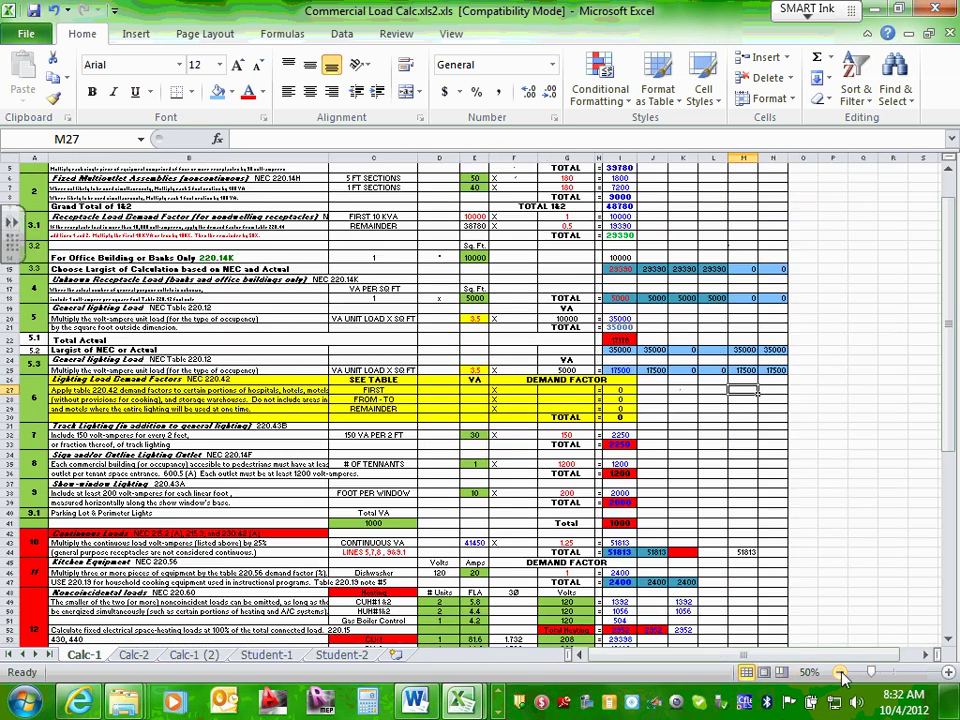
Circle the SP column loads in rows 15, 18, 23 and 25 with freehand ink
{"action": "scroll", "coordinate": [950, 562], "scroll_direction": "up", "scroll_amount": 2}
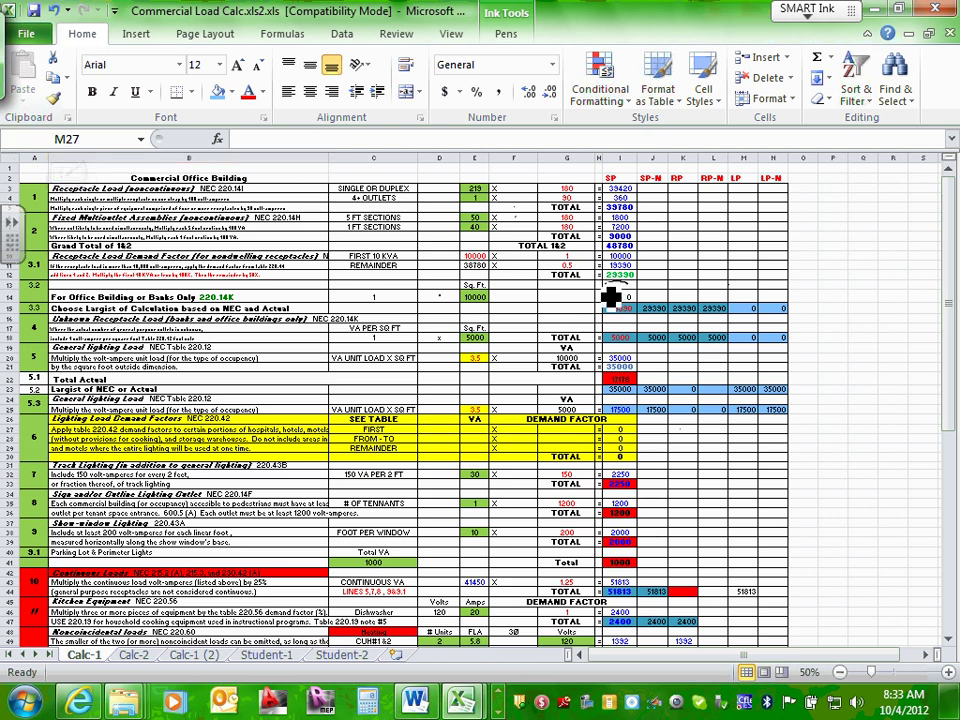
{"action": "mouse_move", "coordinate": [628, 288]}
{"action": "left_mouse_down"}
{"action": "mouse_move", "coordinate": [596, 316]}
{"action": "mouse_move", "coordinate": [635, 290]}
{"action": "left_mouse_up"}
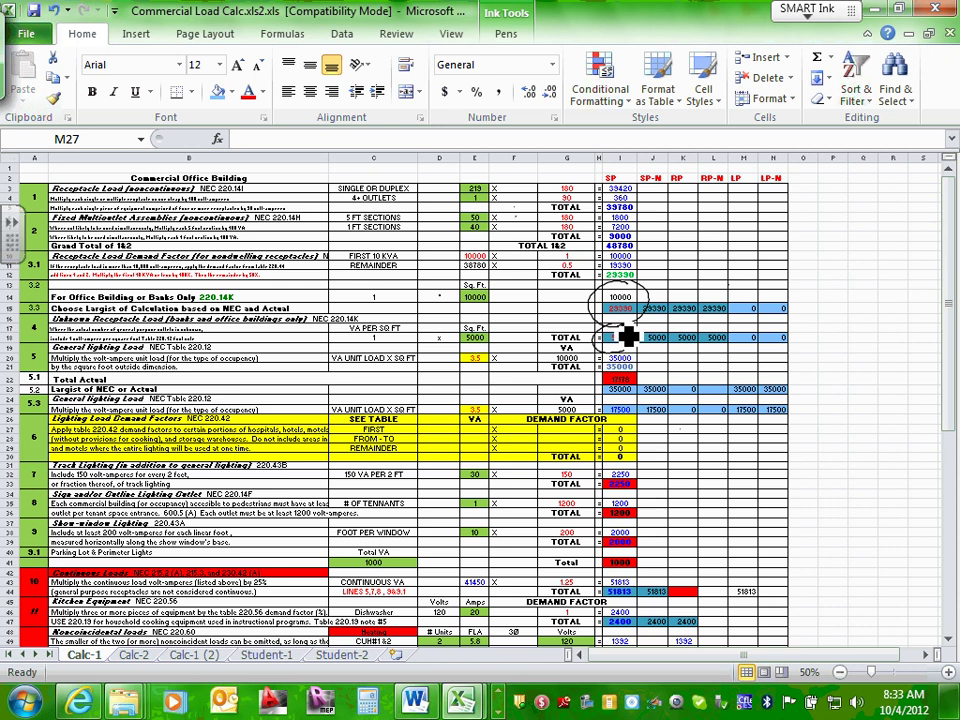
{"action": "mouse_move", "coordinate": [627, 338]}
{"action": "left_mouse_down"}
{"action": "mouse_move", "coordinate": [633, 385]}
{"action": "mouse_move", "coordinate": [615, 418]}
{"action": "mouse_move", "coordinate": [637, 408]}
{"action": "left_mouse_up"}
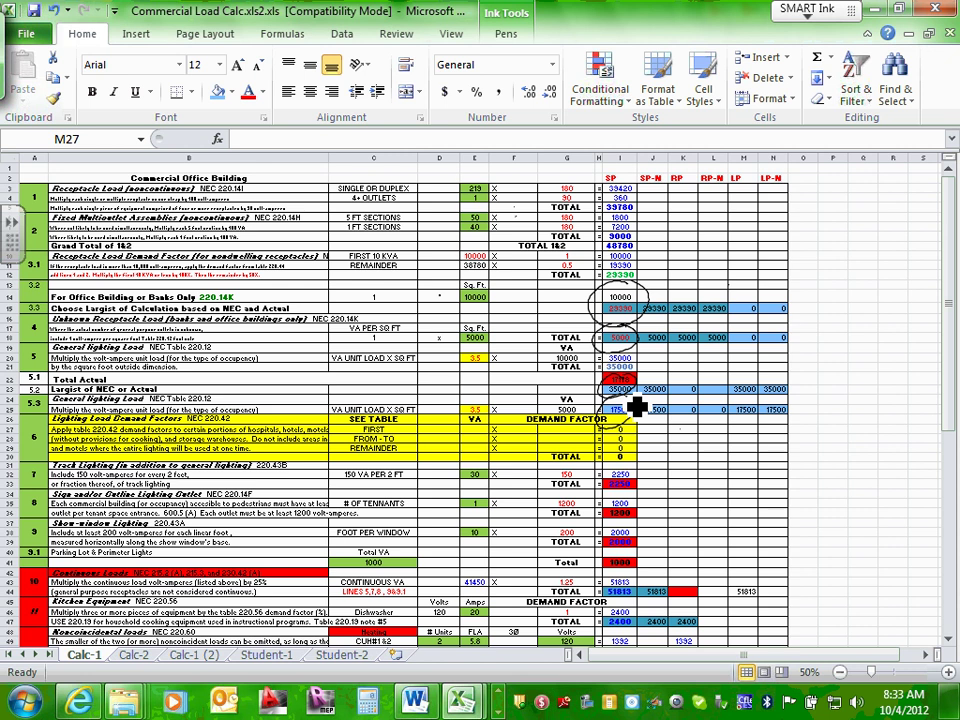
Highlight the SP and SP-N columns together, followed by the RP column and the LP column, to compare their assigned loads
{"action": "left_click_drag", "start_coordinate": [620, 158], "coordinate": [664, 180]}
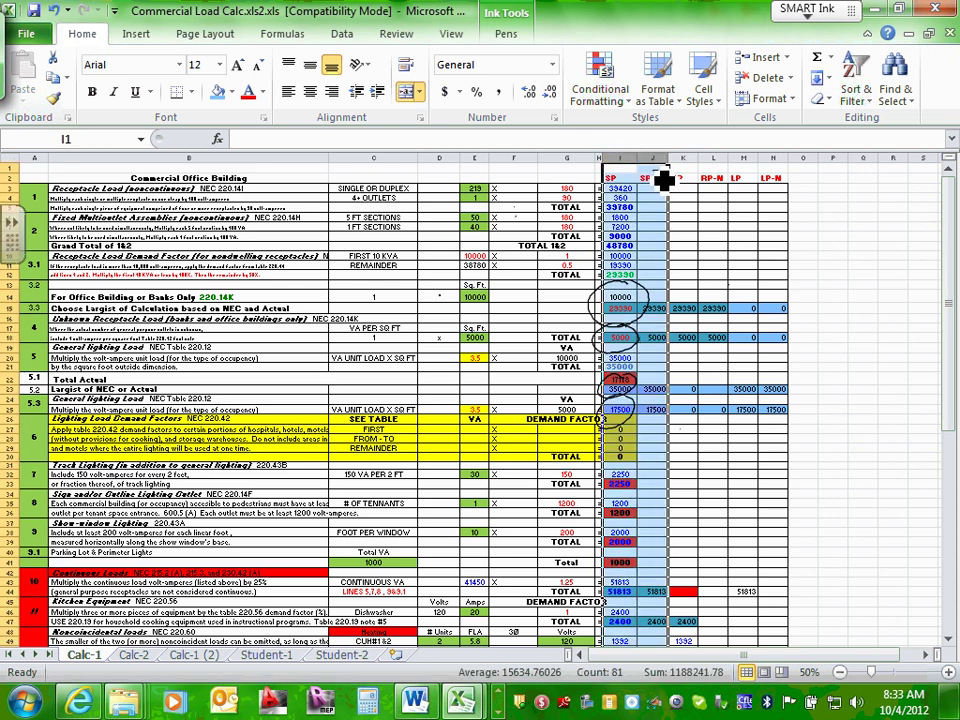
{"action": "left_click", "coordinate": [684, 157]}
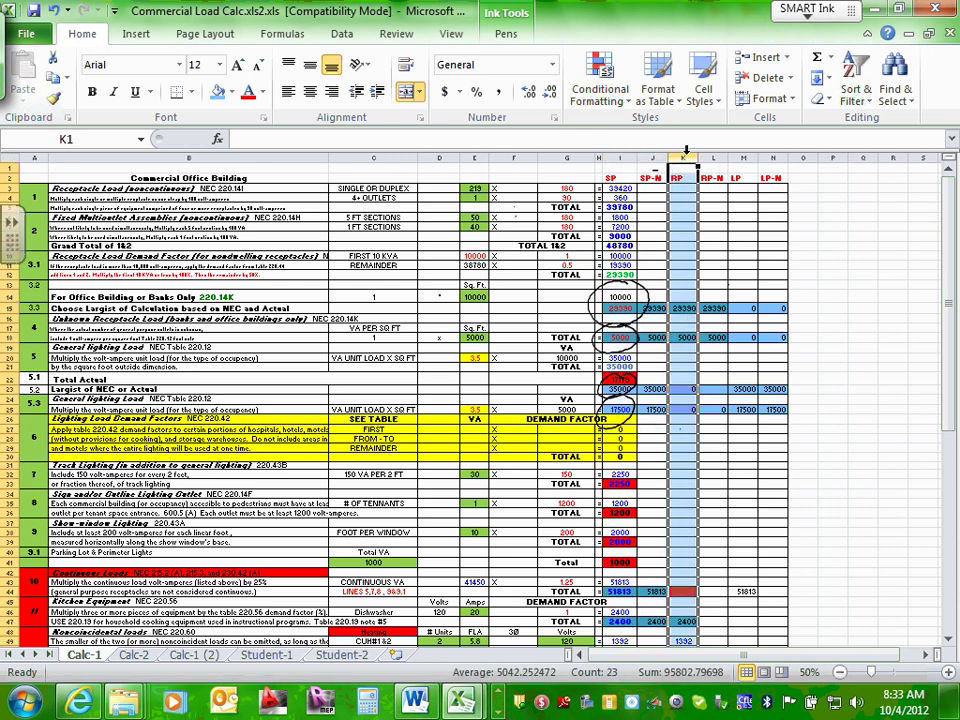
{"action": "left_click", "coordinate": [741, 157]}
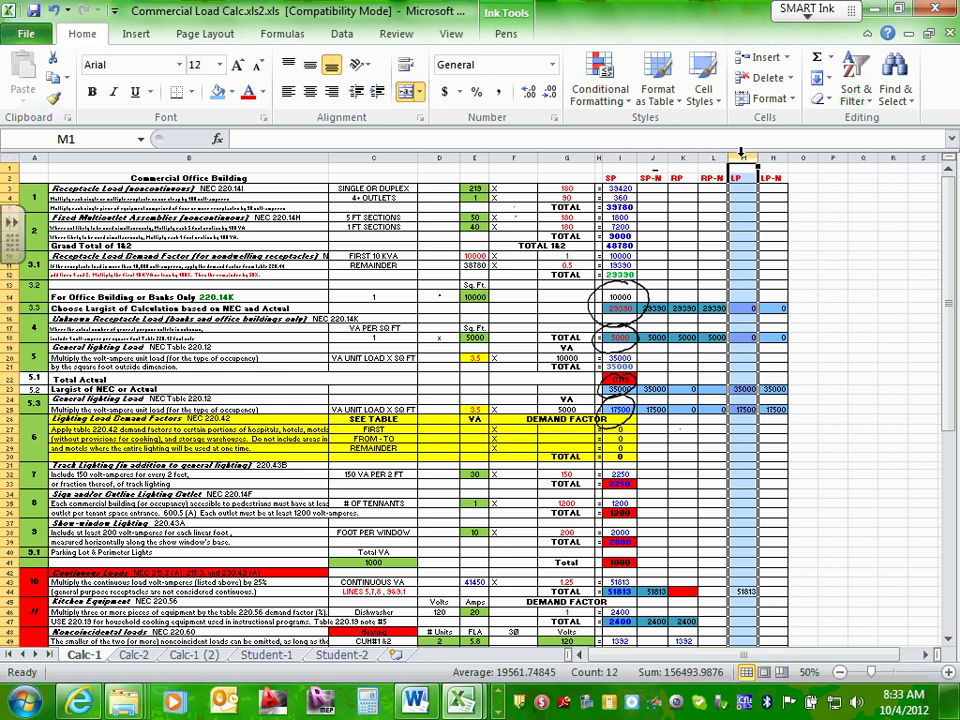
Draw ink check marks beside the completed load rows 15, 18, 23 and 25
{"action": "left_click_drag", "start_coordinate": [798, 303], "coordinate": [850, 277]}
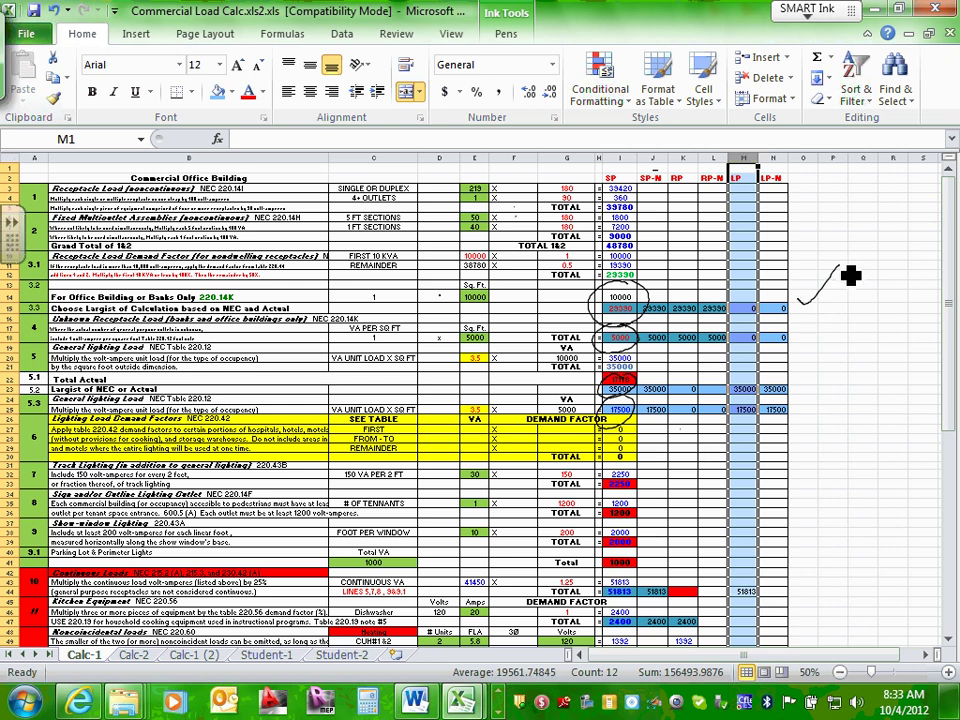
{"action": "left_click_drag", "start_coordinate": [796, 323], "coordinate": [838, 296]}
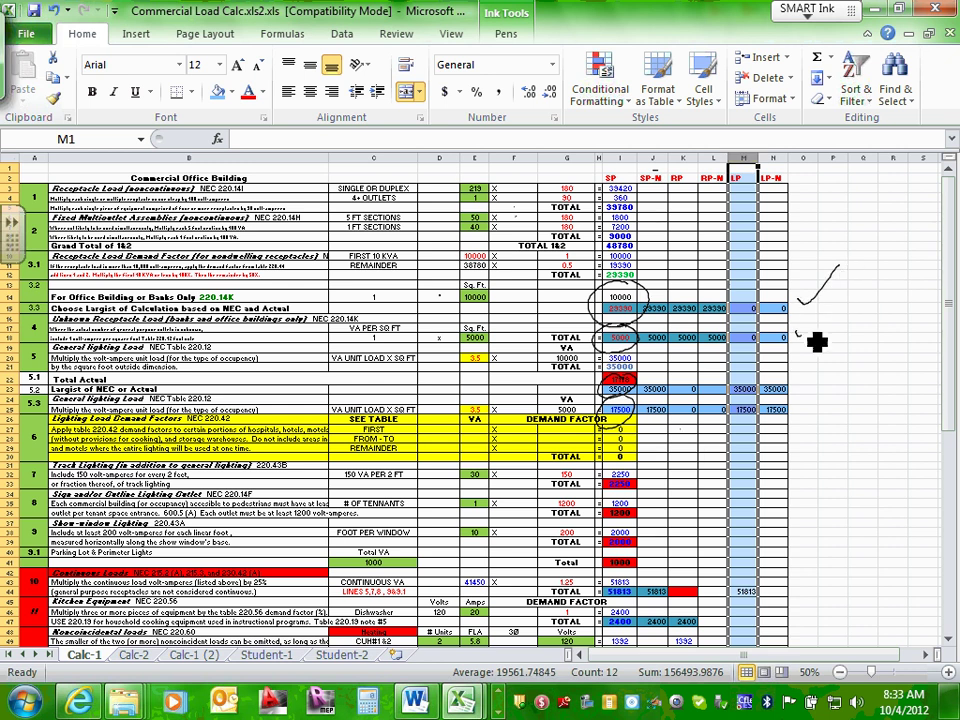
{"action": "left_click_drag", "start_coordinate": [793, 353], "coordinate": [833, 323]}
{"action": "left_click_drag", "start_coordinate": [793, 380], "coordinate": [833, 350]}
{"action": "left_click_drag", "start_coordinate": [796, 410], "coordinate": [830, 383]}
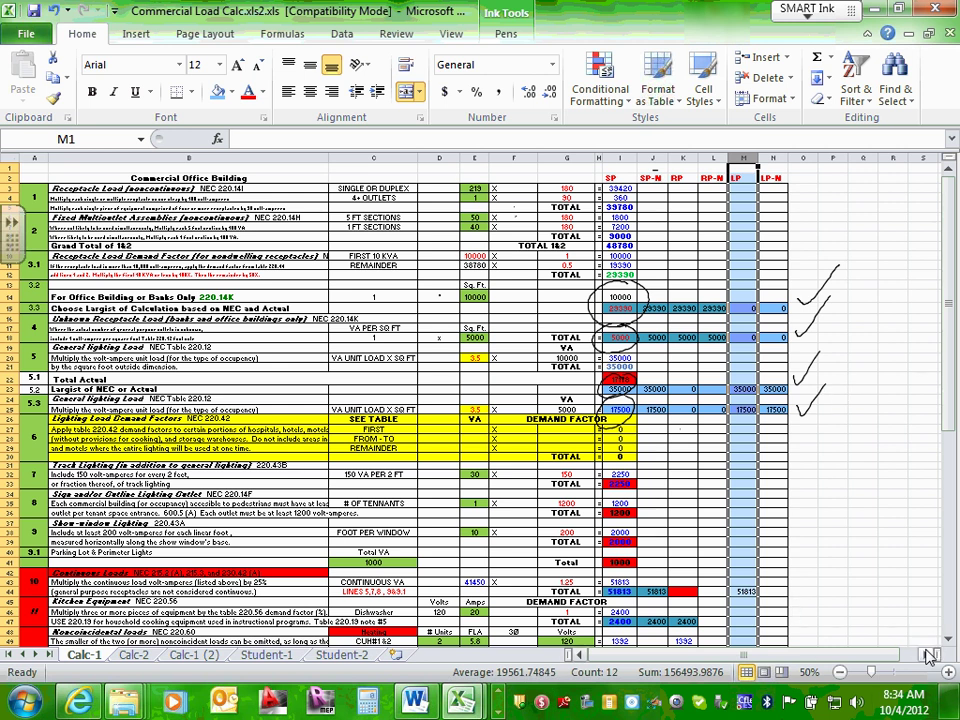
Enlarge the sheet to 100% and highlight the Track Lighting heading row of section 7
{"action": "left_click_drag", "start_coordinate": [862, 655], "coordinate": [770, 660]}
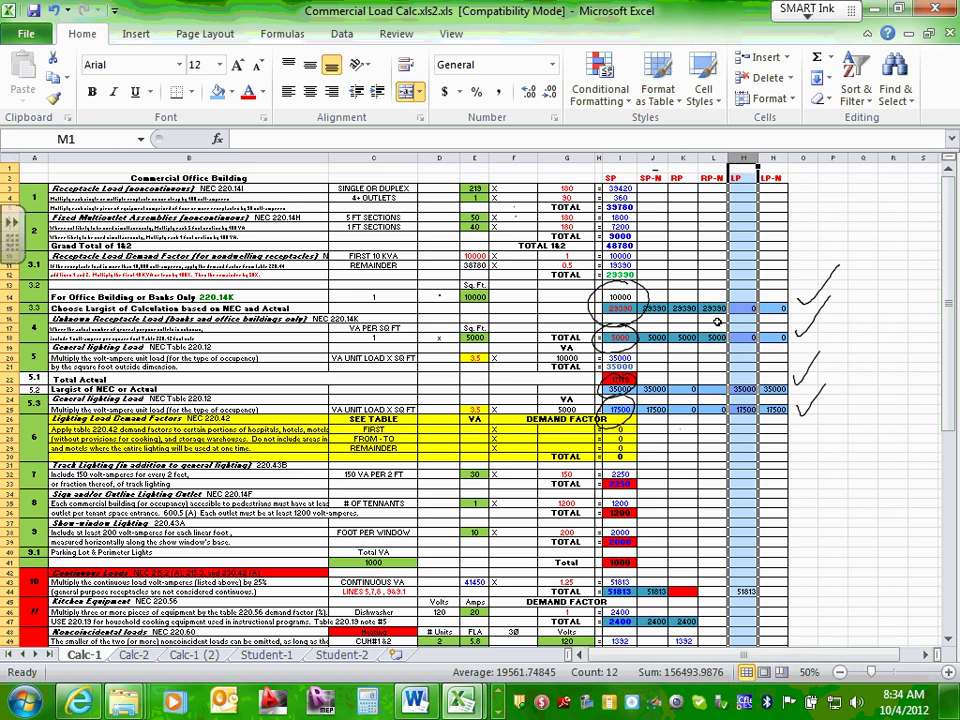
{"action": "left_click", "coordinate": [948, 672]}
{"action": "left_click", "coordinate": [948, 672]}
{"action": "left_click", "coordinate": [948, 672]}
{"action": "left_click", "coordinate": [948, 672]}
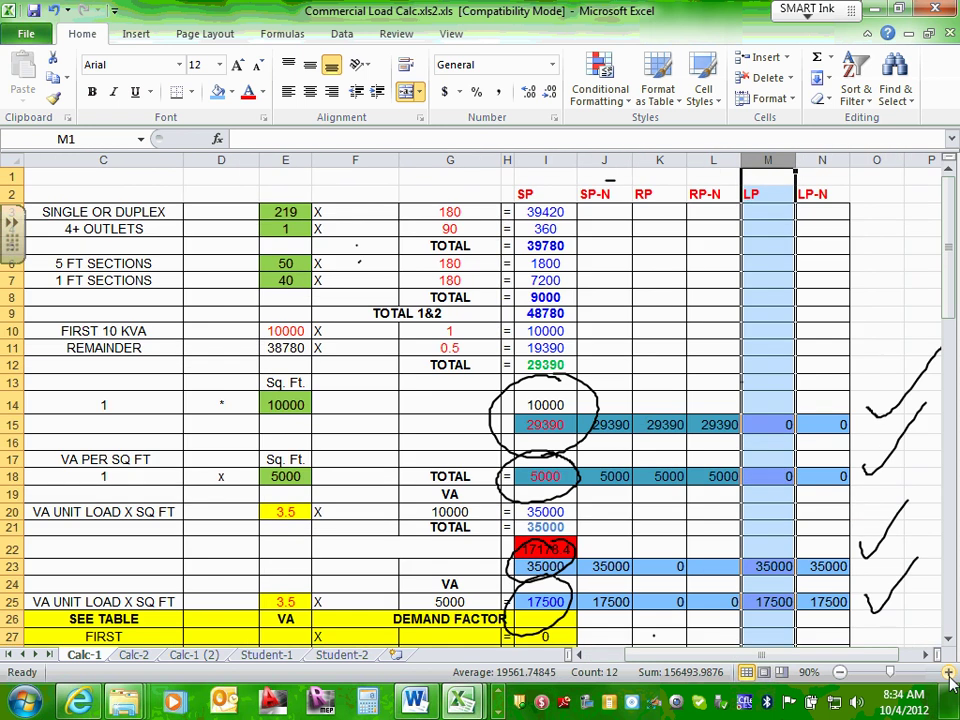
{"action": "left_click", "coordinate": [948, 672]}
{"action": "scroll", "coordinate": [553, 476], "scroll_direction": "down", "scroll_amount": 8}
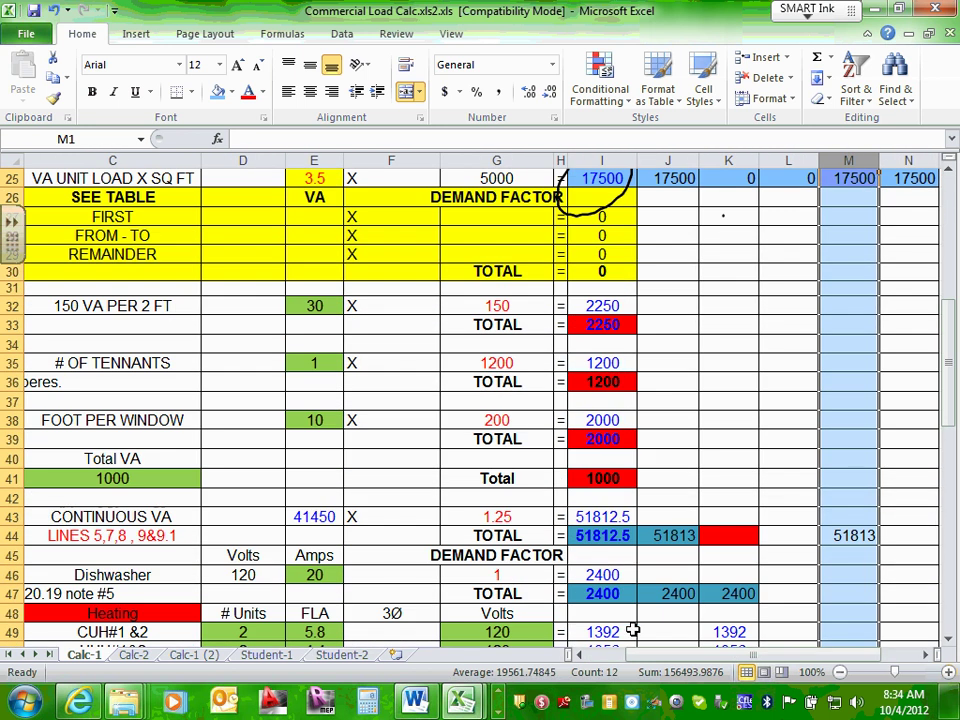
{"action": "left_click_drag", "start_coordinate": [633, 654], "coordinate": [610, 654]}
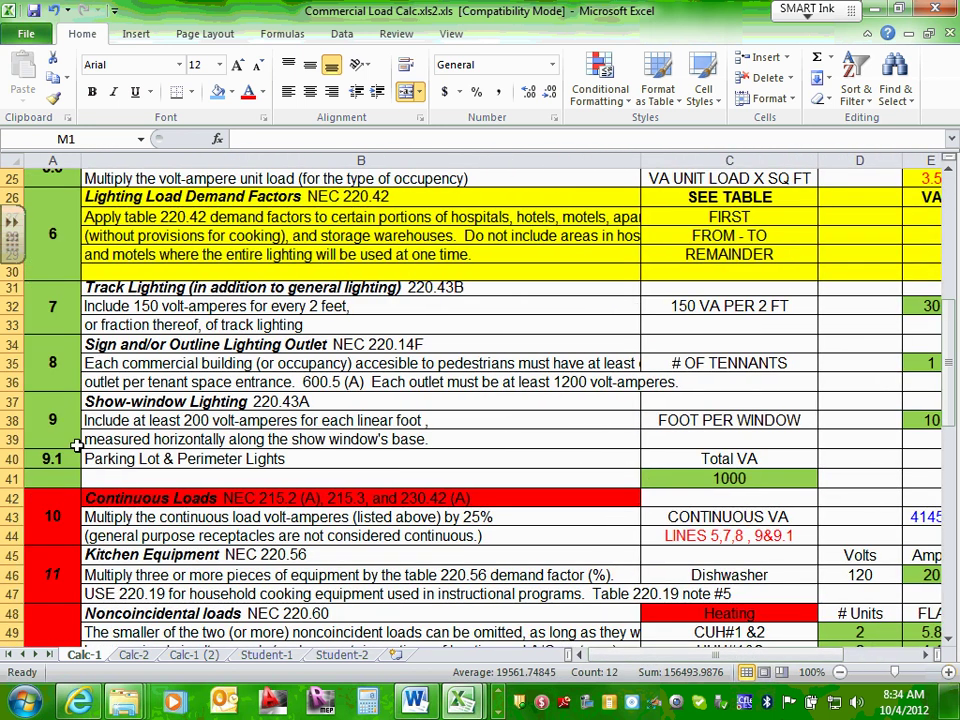
{"action": "left_click", "coordinate": [440, 287]}
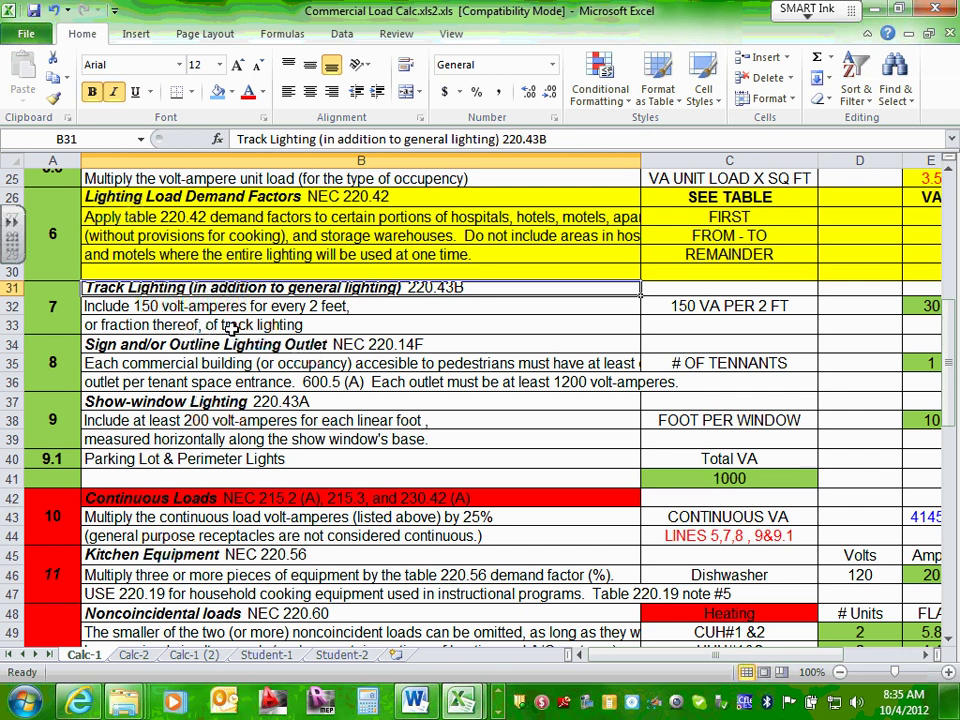
{"action": "mouse_move", "coordinate": [726, 665]}
{"action": "left_mouse_down"}
{"action": "mouse_move", "coordinate": [760, 662]}
{"action": "mouse_move", "coordinate": [742, 662]}
{"action": "left_mouse_up"}
{"action": "left_click", "coordinate": [12, 287]}
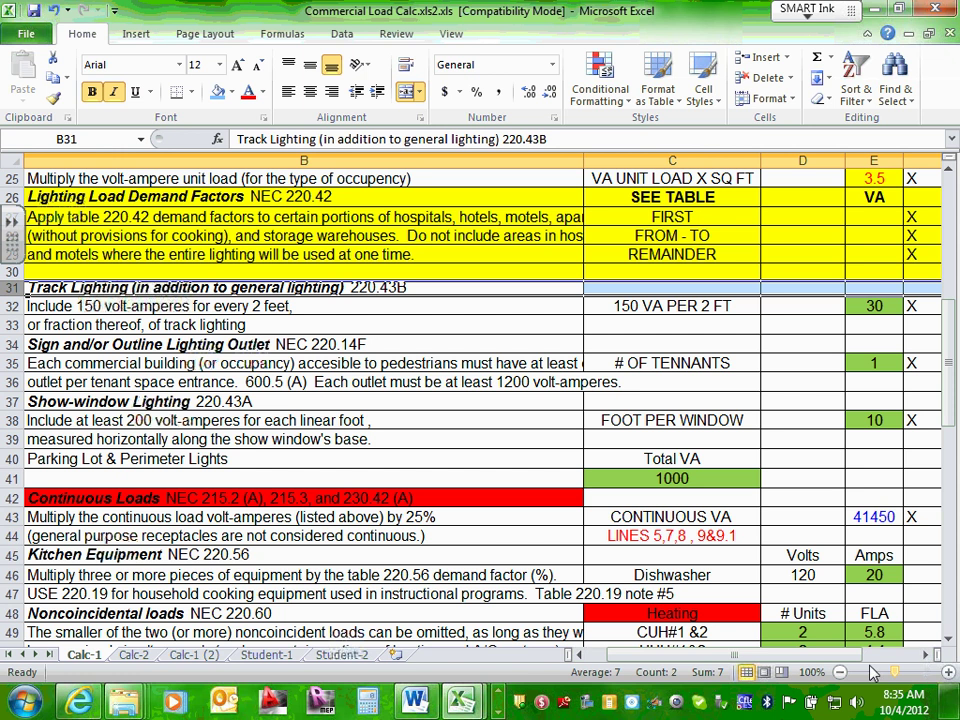
Examine the track lighting calculation in row 32, highlighting the 0.5 factor in its formula, and its total in row 33
{"action": "left_click", "coordinate": [922, 656]}
{"action": "left_click", "coordinate": [922, 656]}
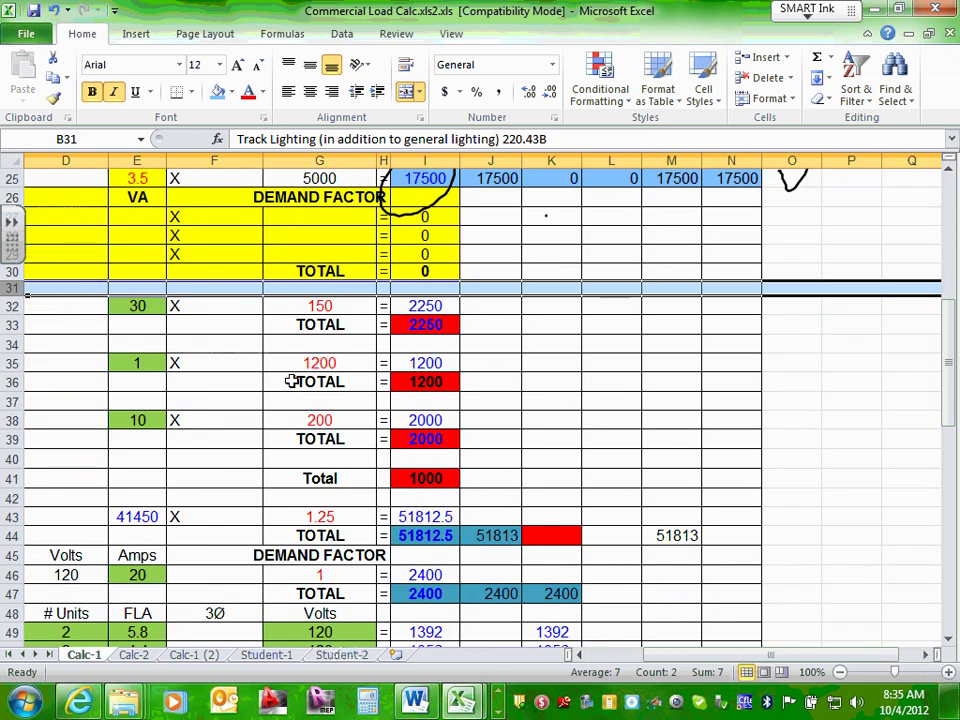
{"action": "left_click", "coordinate": [137, 306]}
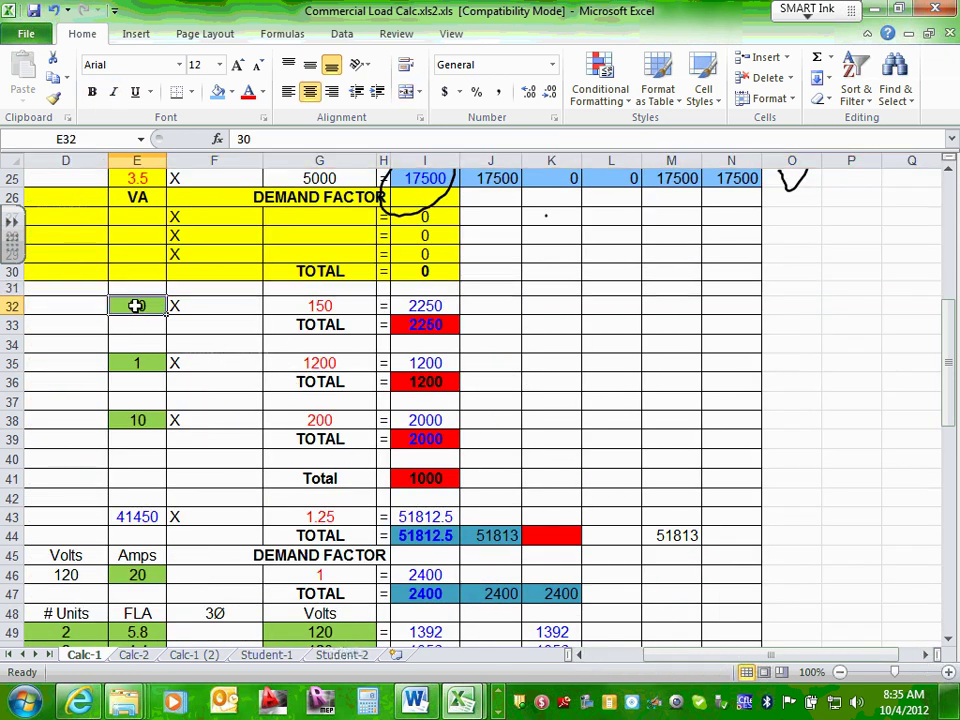
{"action": "left_click", "coordinate": [345, 306]}
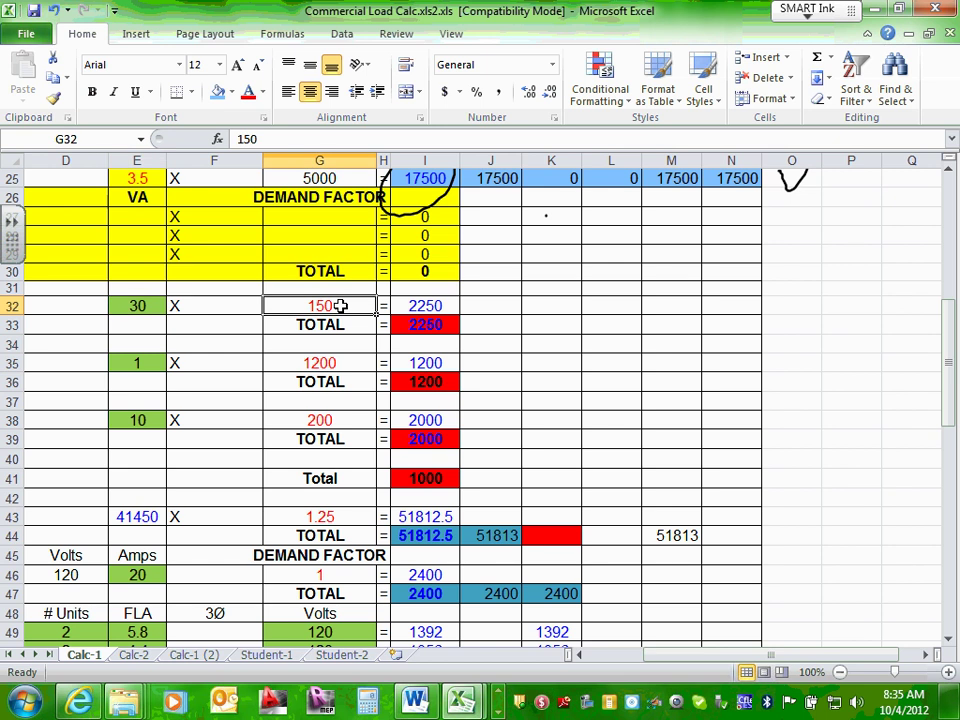
{"action": "left_click", "coordinate": [430, 305]}
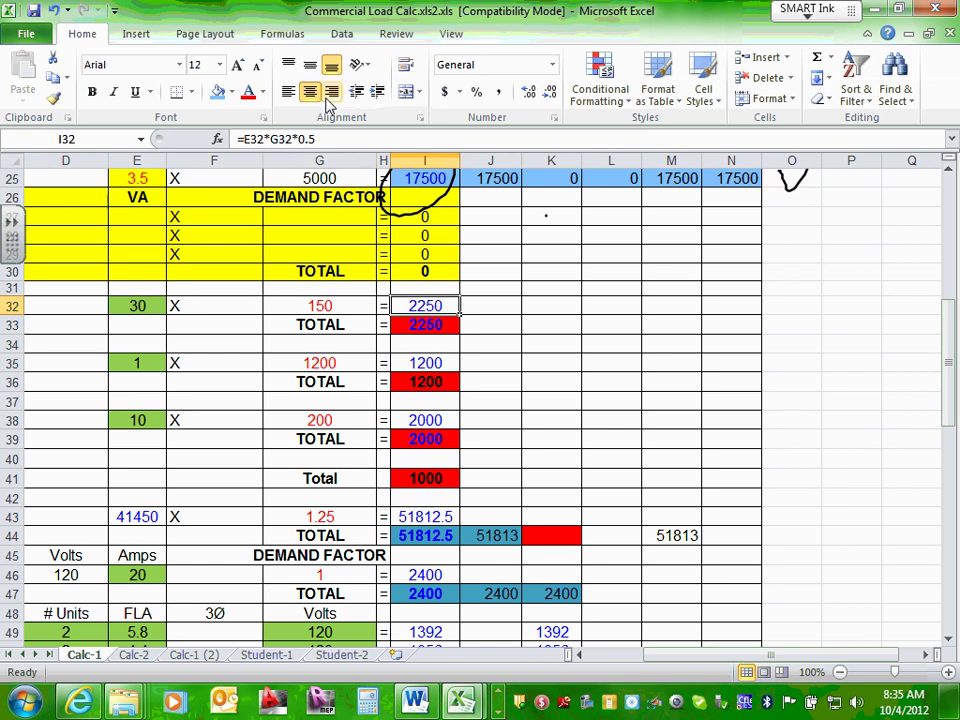
{"action": "left_click", "coordinate": [327, 139]}
{"action": "left_click_drag", "start_coordinate": [327, 139], "coordinate": [298, 139]}
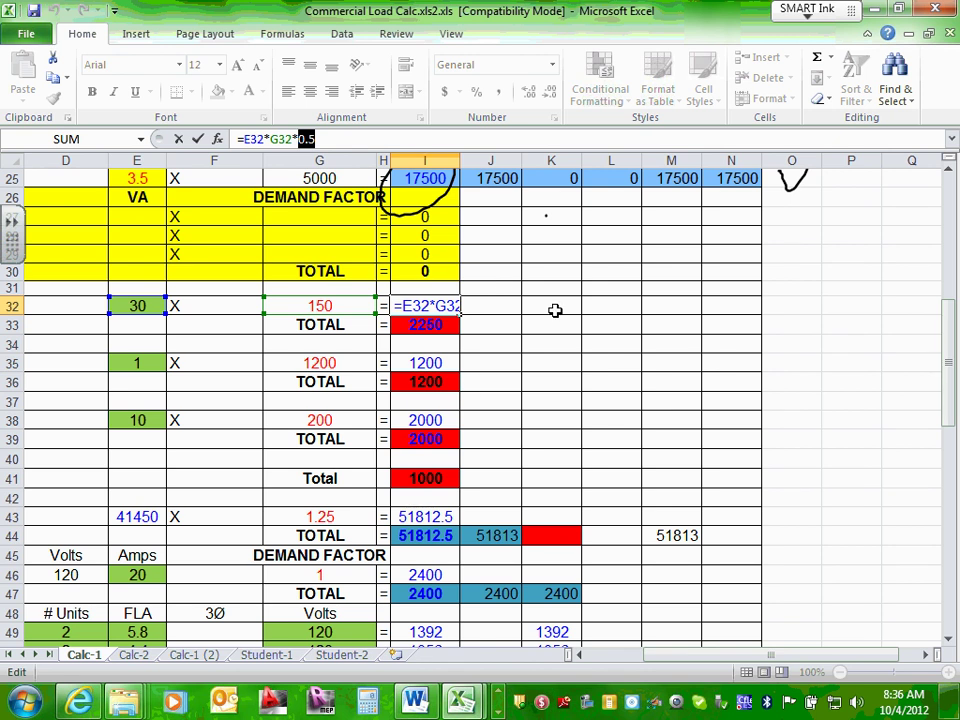
{"action": "key", "text": "Escape"}
{"action": "left_click", "coordinate": [425, 325]}
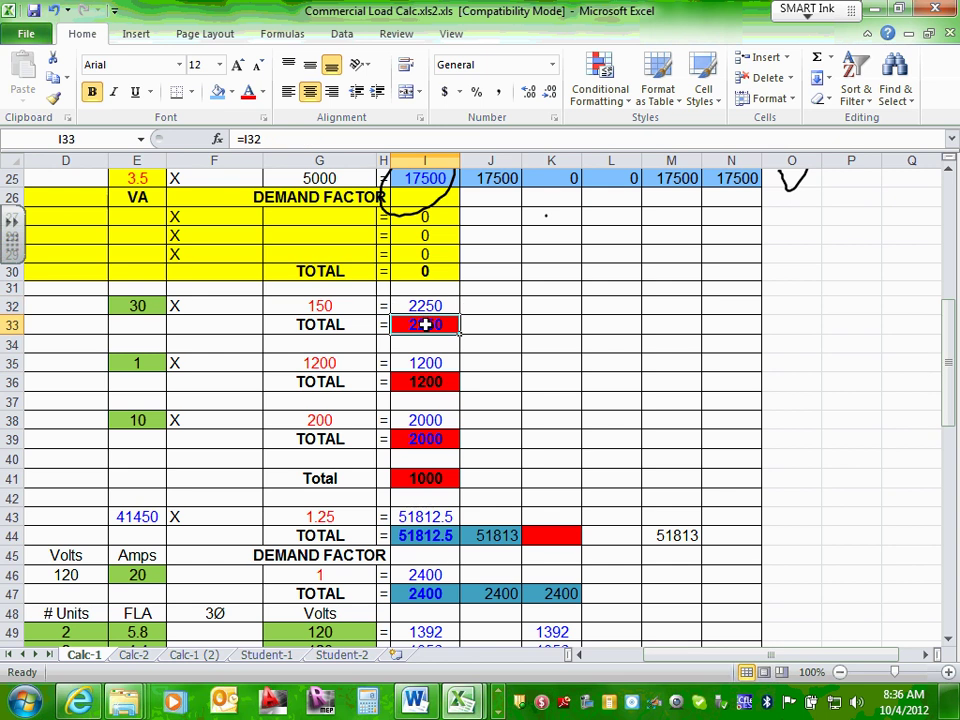
Review the Sign and/or Outline Lighting Outlet description in section 8 and highlight its 1200 volt-ampere minimum
{"action": "left_click_drag", "start_coordinate": [654, 658], "coordinate": [615, 660]}
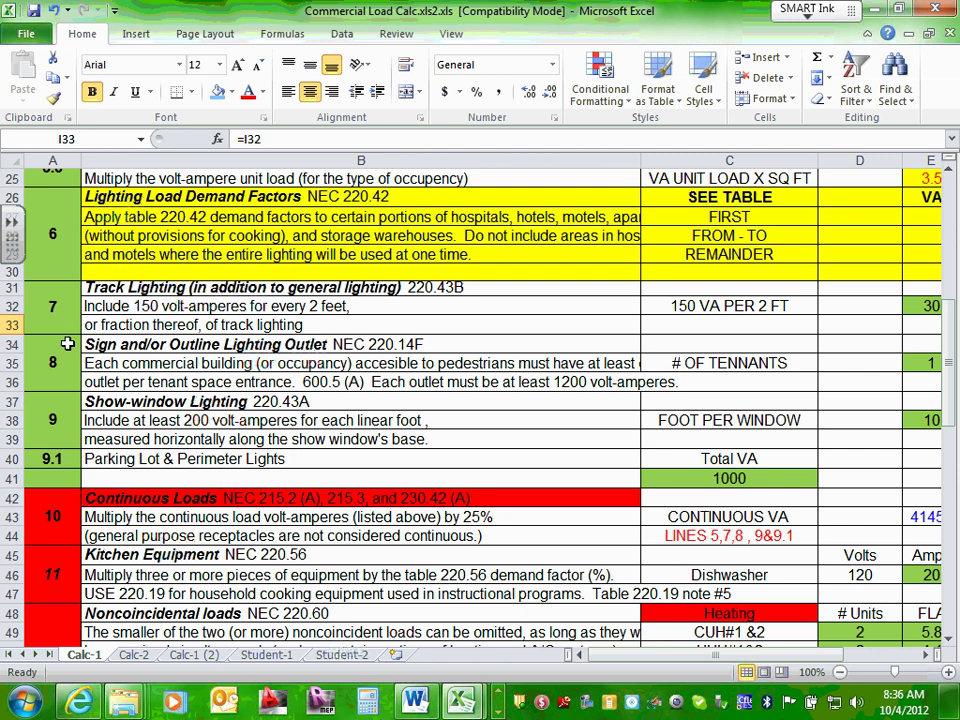
{"action": "left_click", "coordinate": [130, 344]}
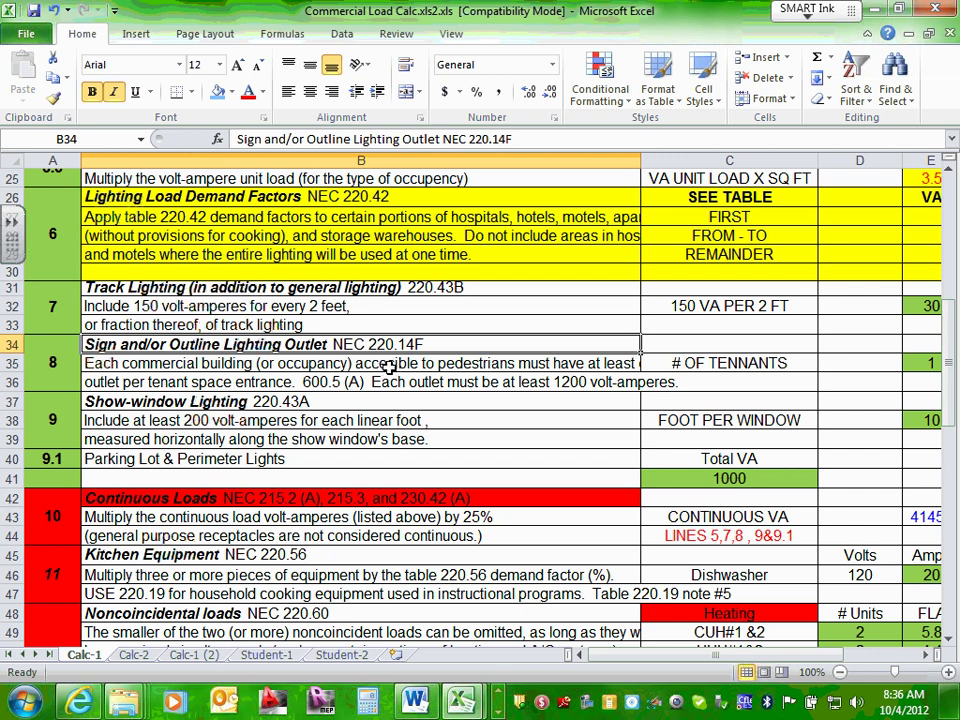
{"action": "left_click", "coordinate": [482, 383]}
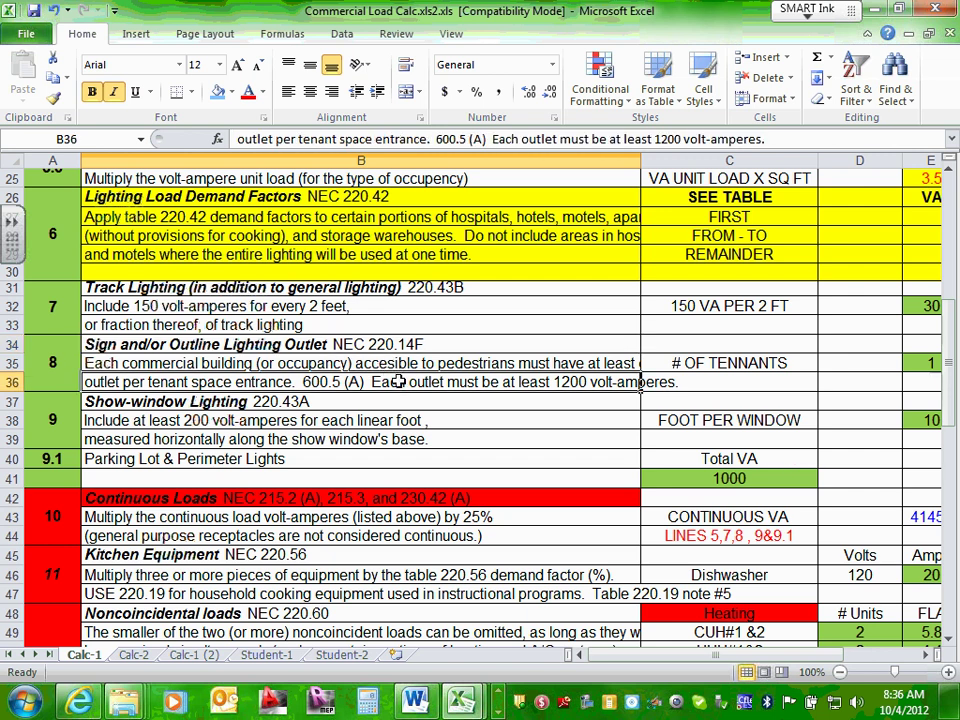
{"action": "double_click", "coordinate": [556, 381]}
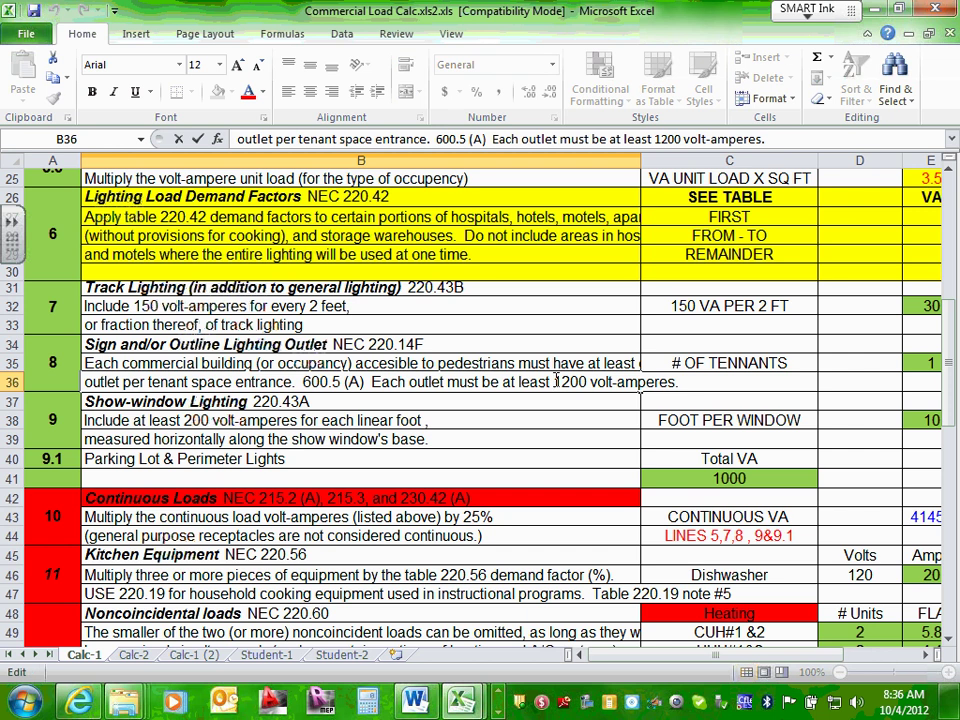
{"action": "double_click", "coordinate": [566, 381]}
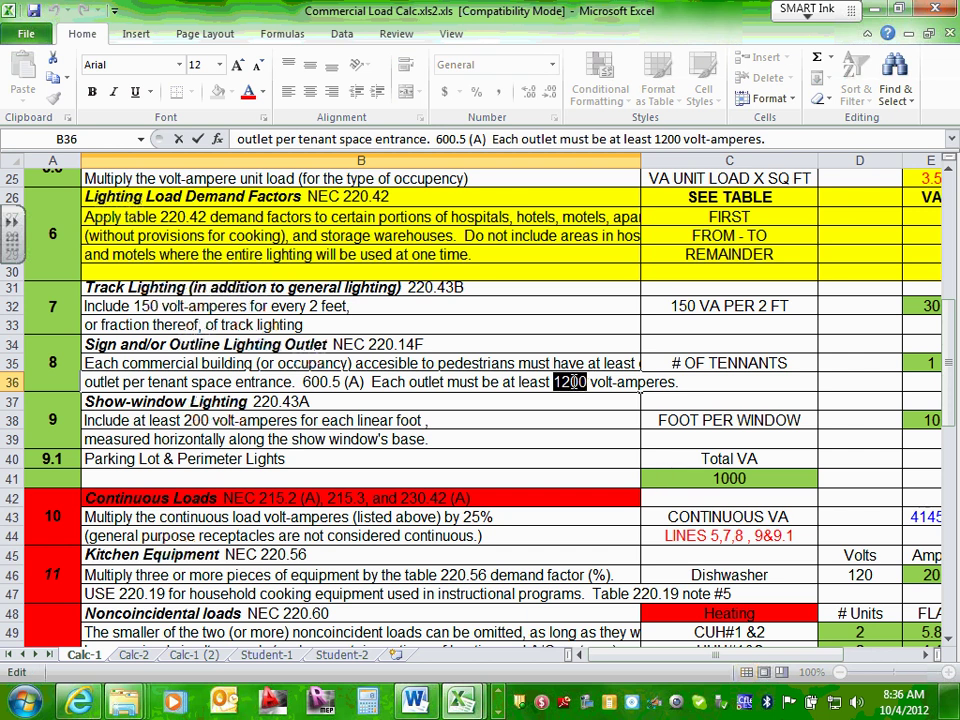
Trace the sign lighting calculation from the number of tenants through the load per outlet to the total in row 36
{"action": "left_click", "coordinate": [930, 656]}
{"action": "left_click", "coordinate": [930, 656]}
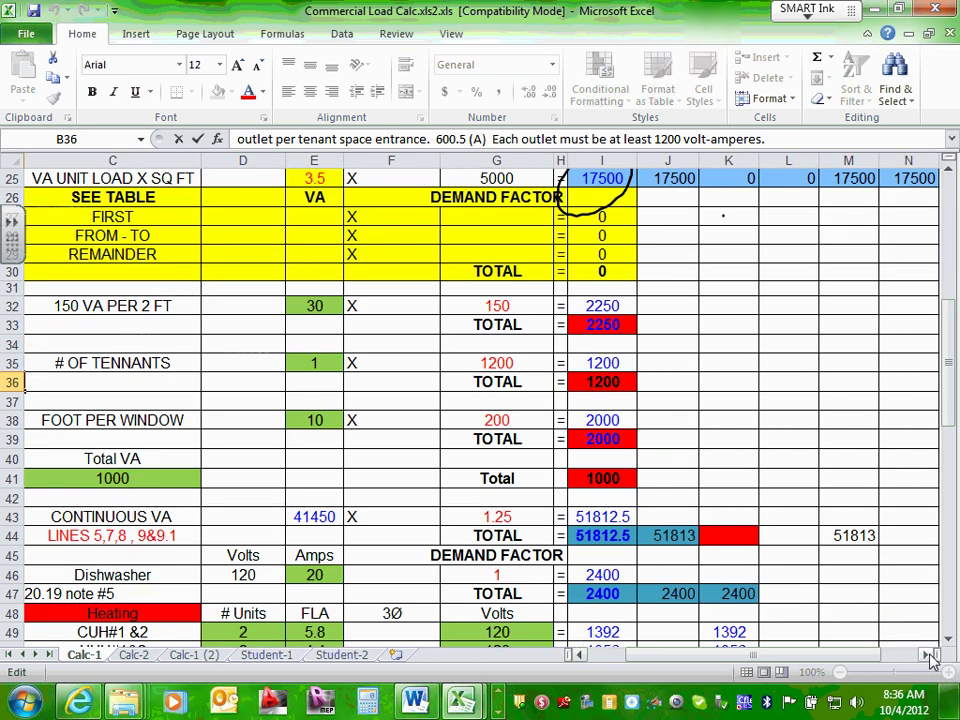
{"action": "left_click", "coordinate": [321, 362]}
{"action": "left_click", "coordinate": [515, 363]}
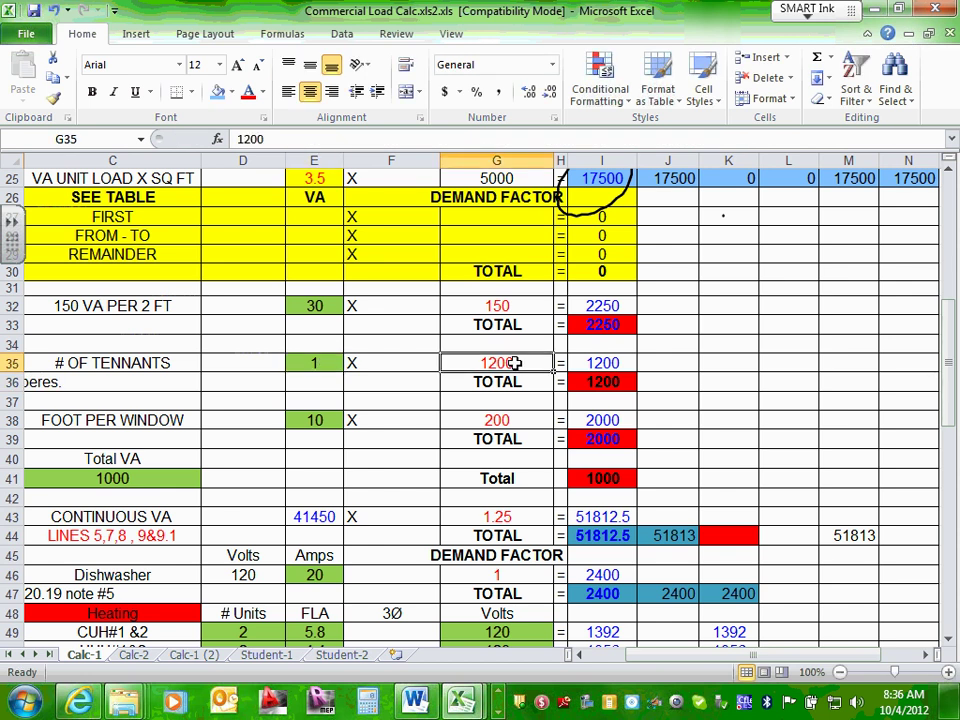
{"action": "left_click", "coordinate": [612, 363]}
{"action": "left_click", "coordinate": [605, 382]}
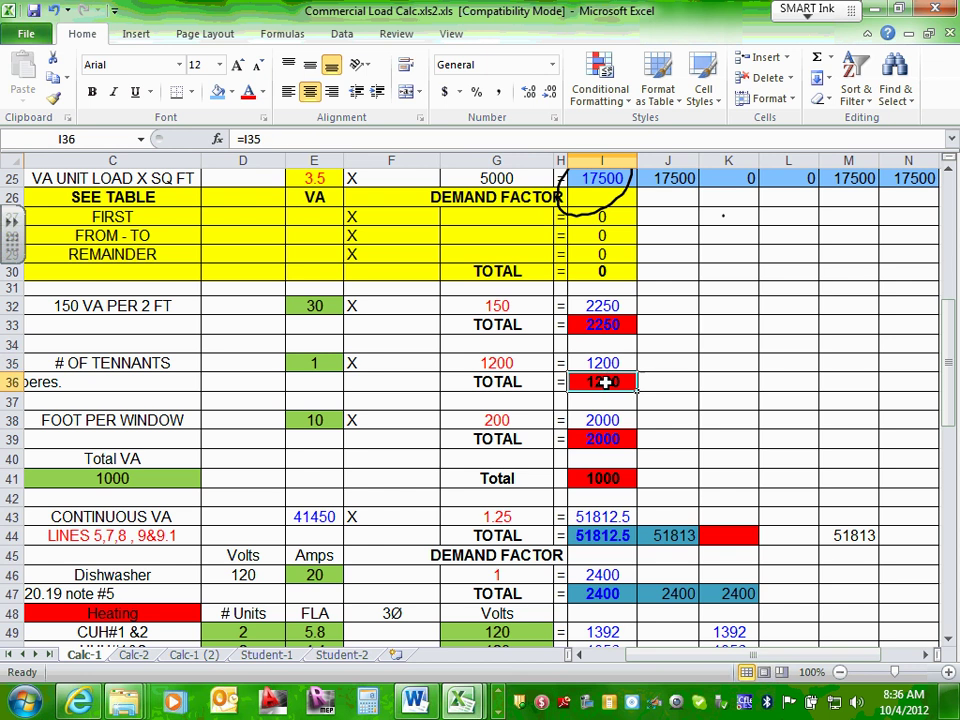
{"action": "key", "text": "ctrl+b"}
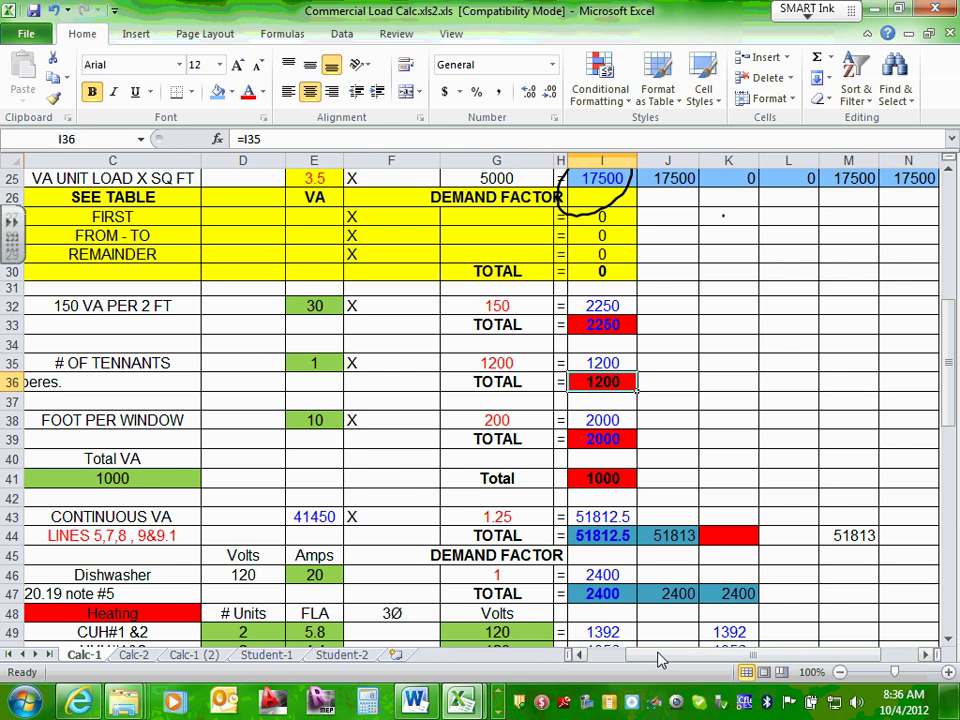
Trace the show-window lighting calculation from the window footage through the load per foot to the total in row 39
{"action": "left_click_drag", "start_coordinate": [648, 656], "coordinate": [632, 660]}
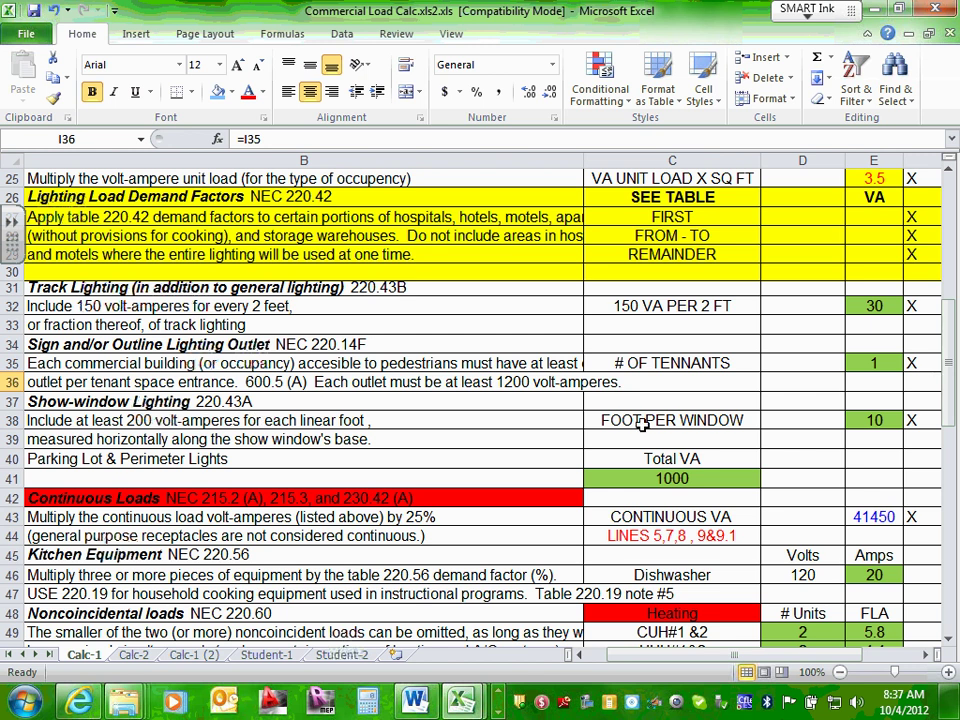
{"action": "left_click_drag", "start_coordinate": [734, 655], "coordinate": [752, 655]}
{"action": "left_click", "coordinate": [316, 420]}
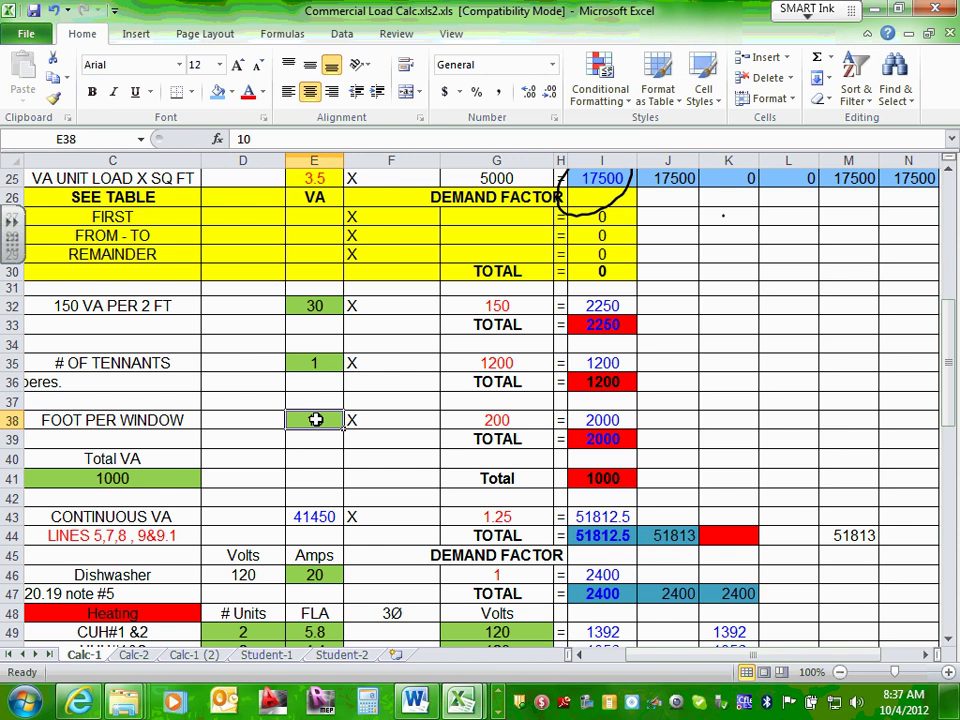
{"action": "left_click", "coordinate": [511, 418]}
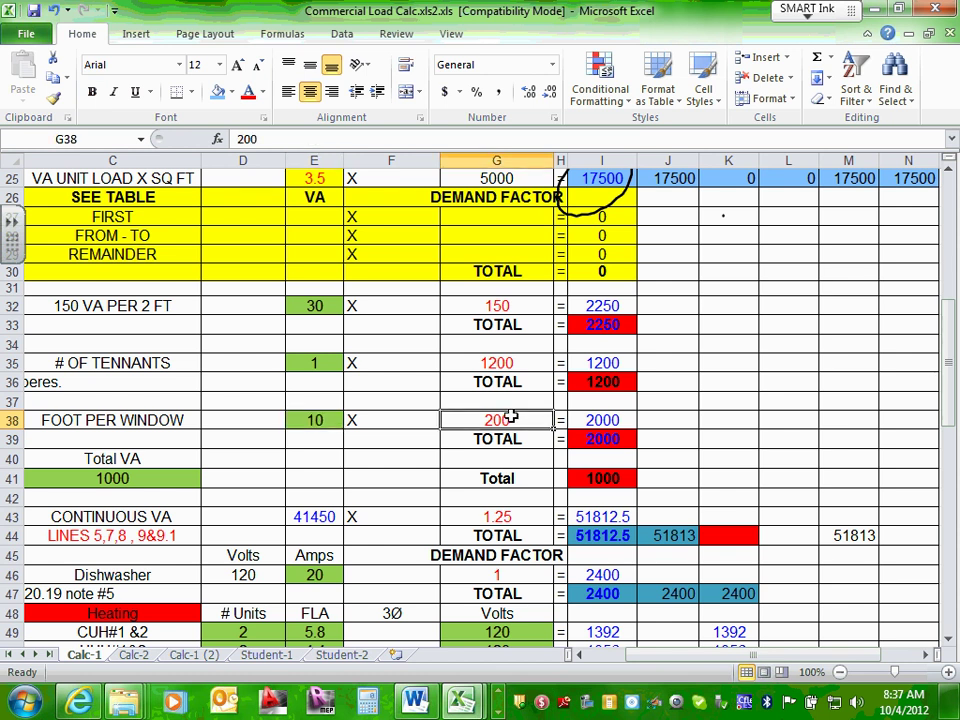
{"action": "left_click", "coordinate": [601, 421]}
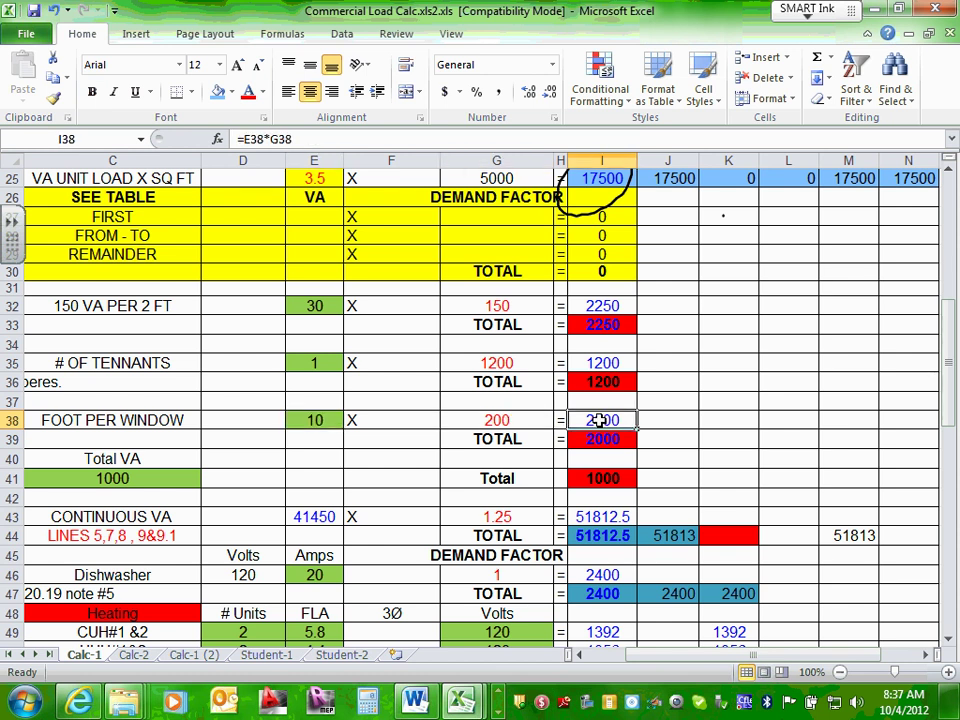
{"action": "left_click", "coordinate": [614, 440]}
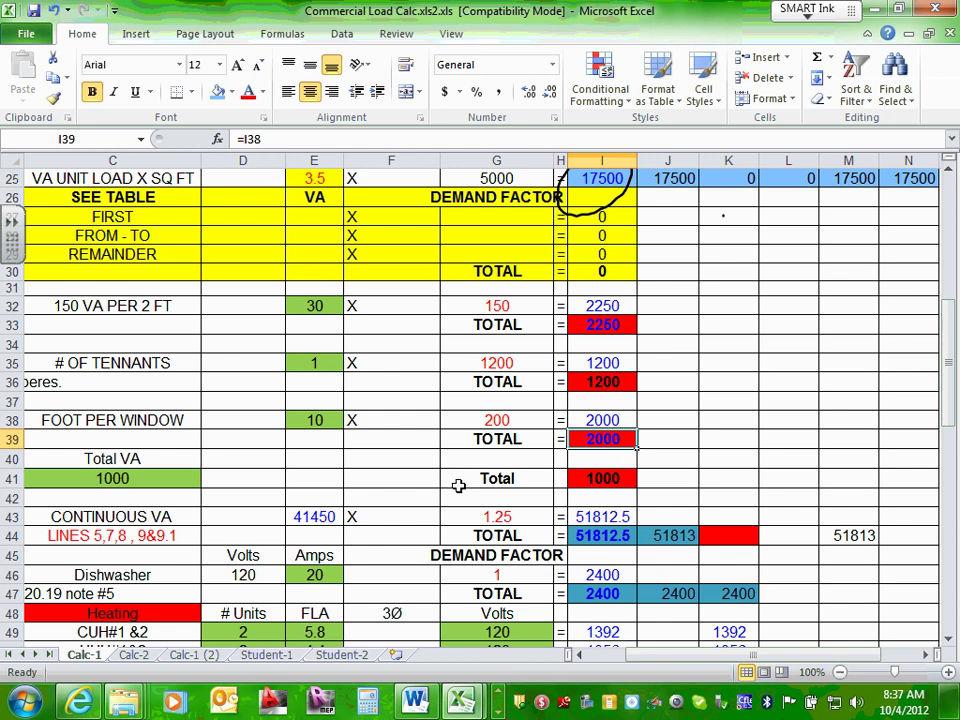
Trace the parking lot and perimeter lights load in section 9.1 from its Total VA entry to the total in row 41
{"action": "left_click_drag", "start_coordinate": [682, 646], "coordinate": [638, 668]}
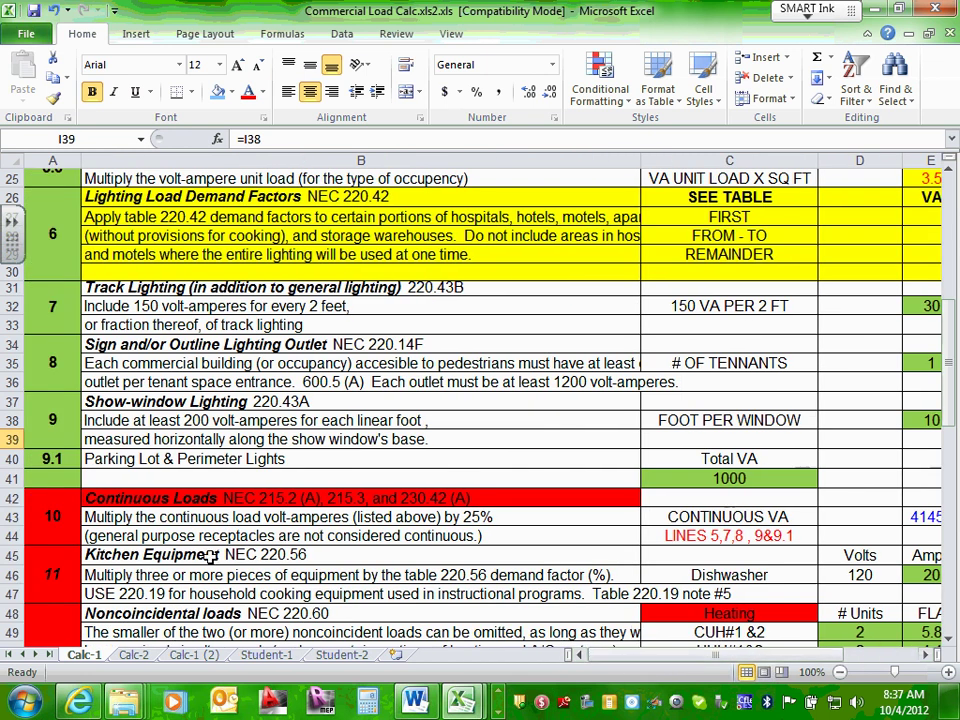
{"action": "left_click", "coordinate": [55, 459]}
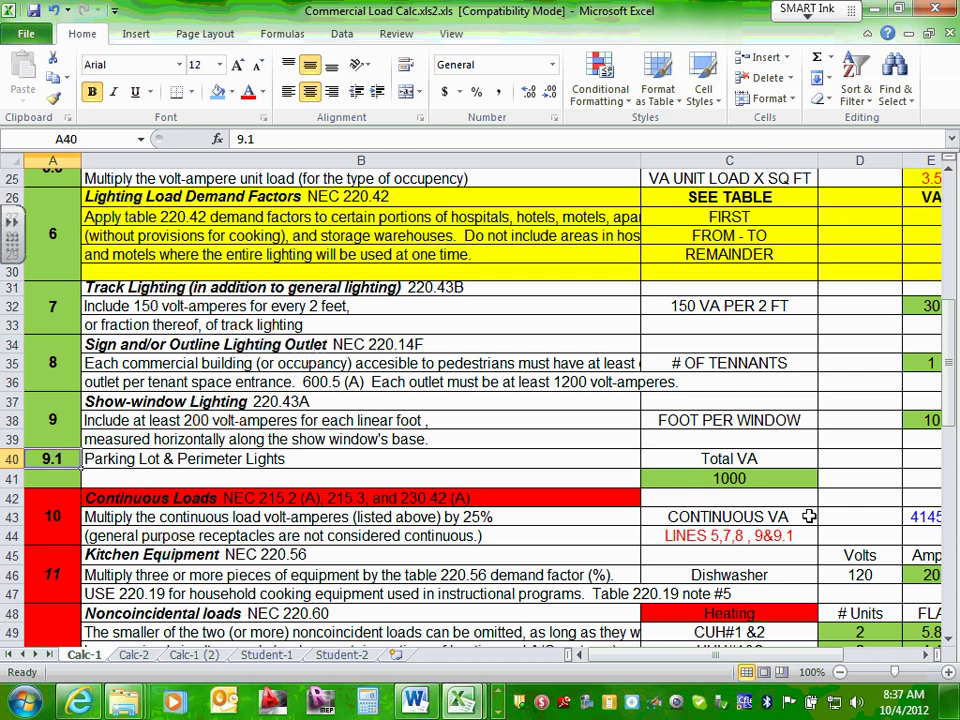
{"action": "left_click", "coordinate": [740, 478]}
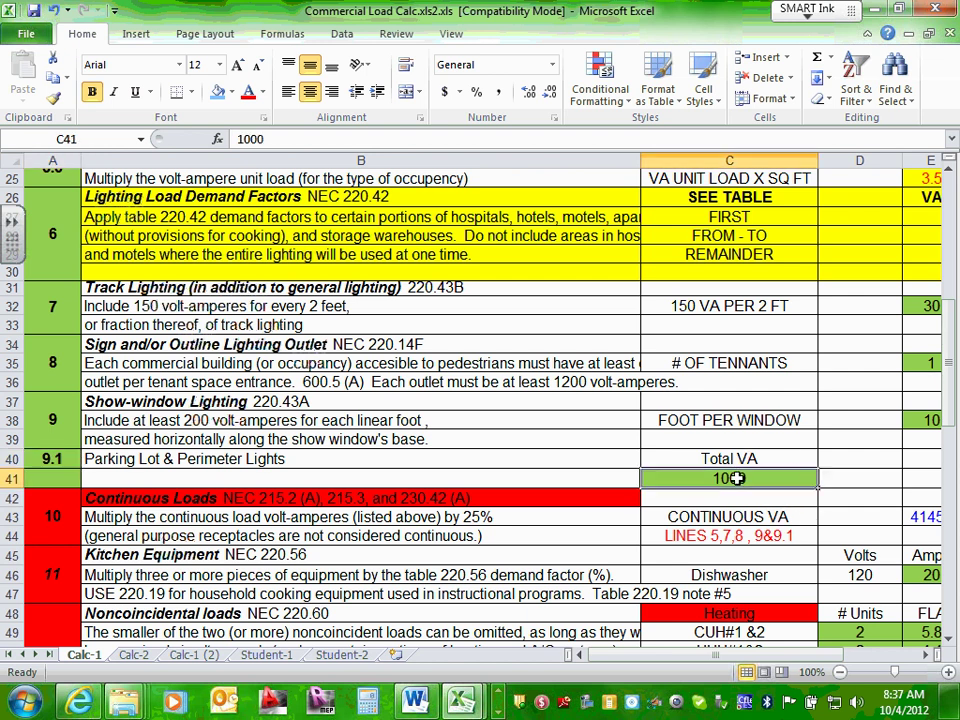
{"action": "left_click_drag", "start_coordinate": [775, 655], "coordinate": [808, 643]}
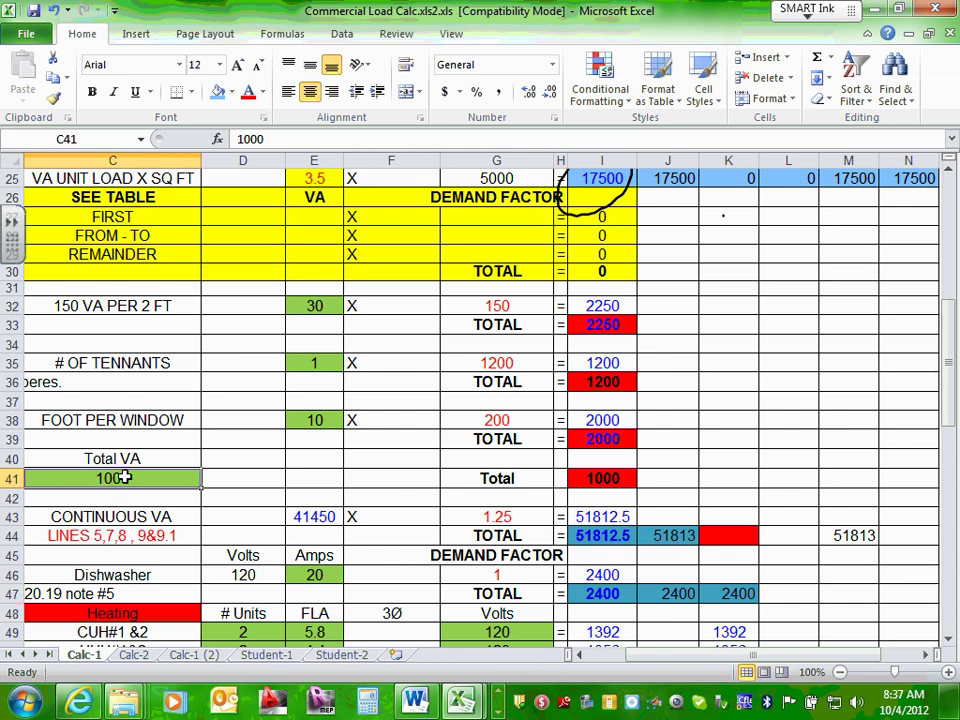
{"action": "left_click", "coordinate": [604, 478]}
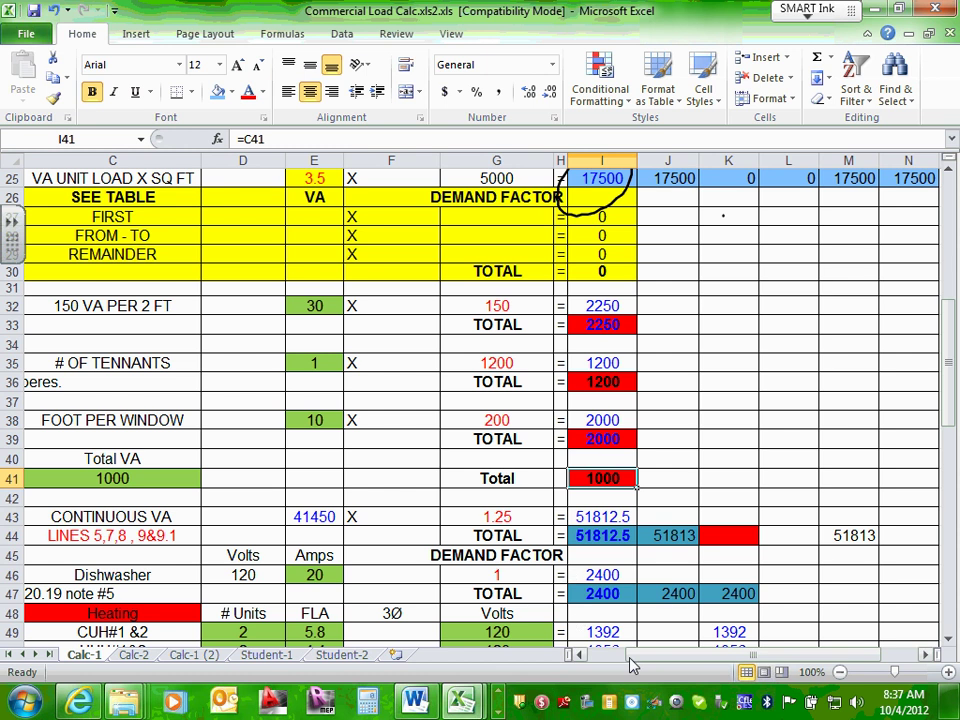
Review the Continuous Loads description and inspect the CONTINUOUS VA formula in E43 together with the section totals it references
{"action": "left_click_drag", "start_coordinate": [653, 658], "coordinate": [641, 665]}
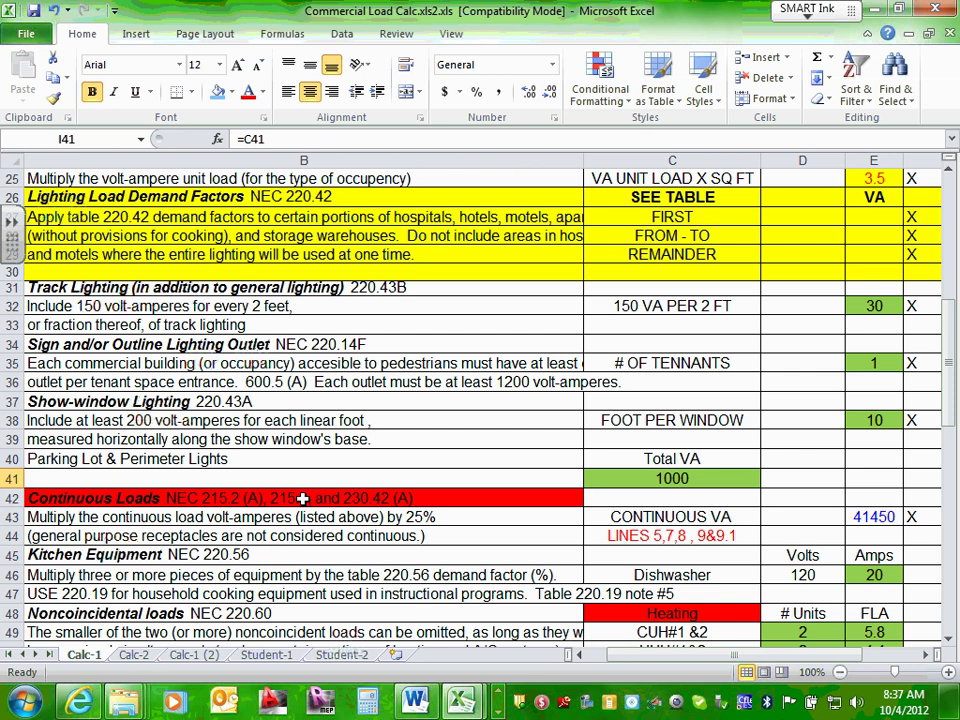
{"action": "scroll", "coordinate": [578, 508], "scroll_direction": "down", "scroll_amount": 1}
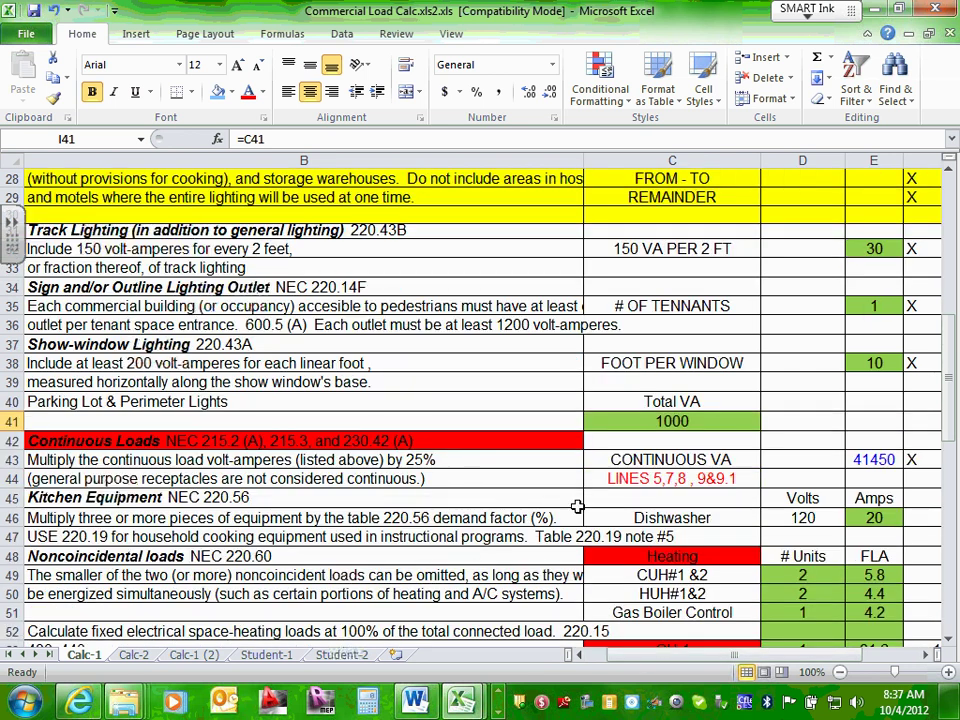
{"action": "left_click_drag", "start_coordinate": [692, 657], "coordinate": [700, 657]}
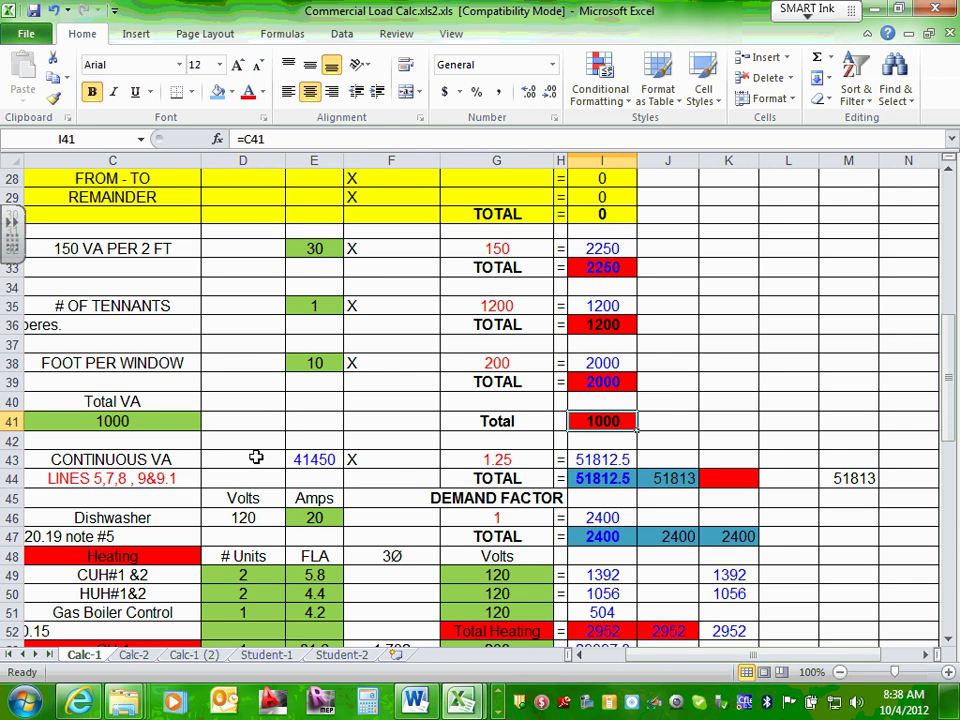
{"action": "left_click", "coordinate": [318, 458]}
{"action": "double_click", "coordinate": [318, 458]}
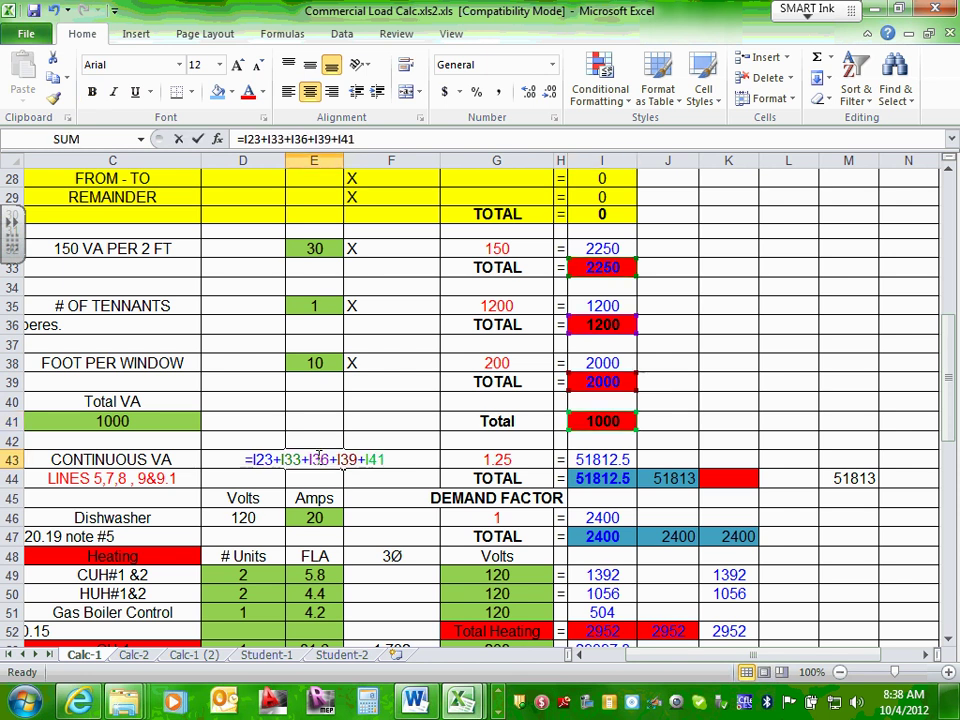
{"action": "scroll", "coordinate": [684, 421], "scroll_direction": "up", "scroll_amount": 6}
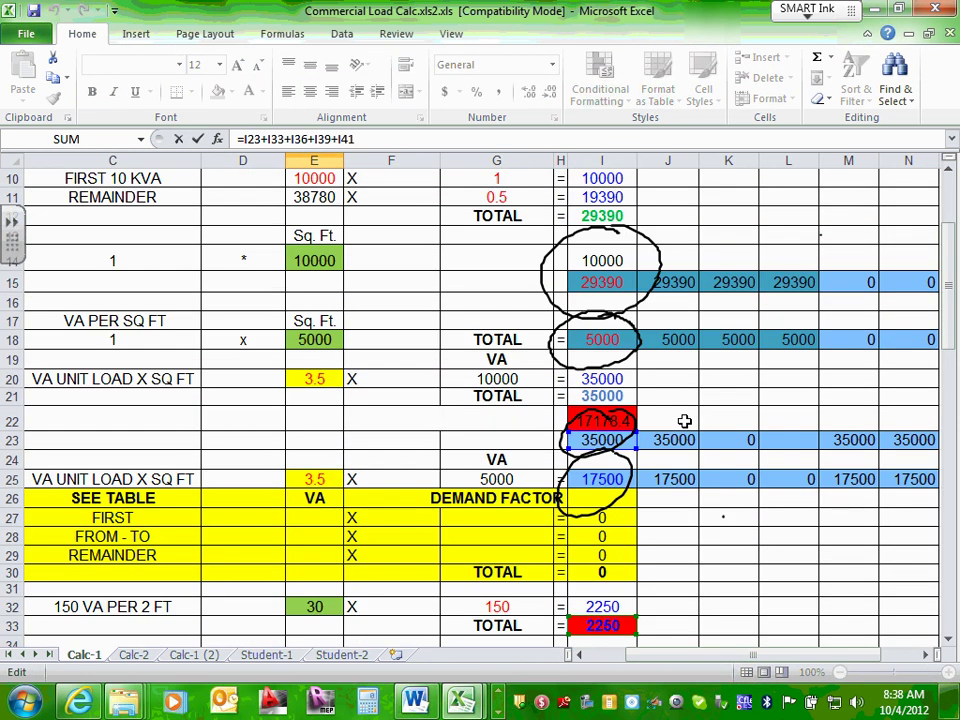
{"action": "scroll", "coordinate": [684, 421], "scroll_direction": "down", "scroll_amount": 7}
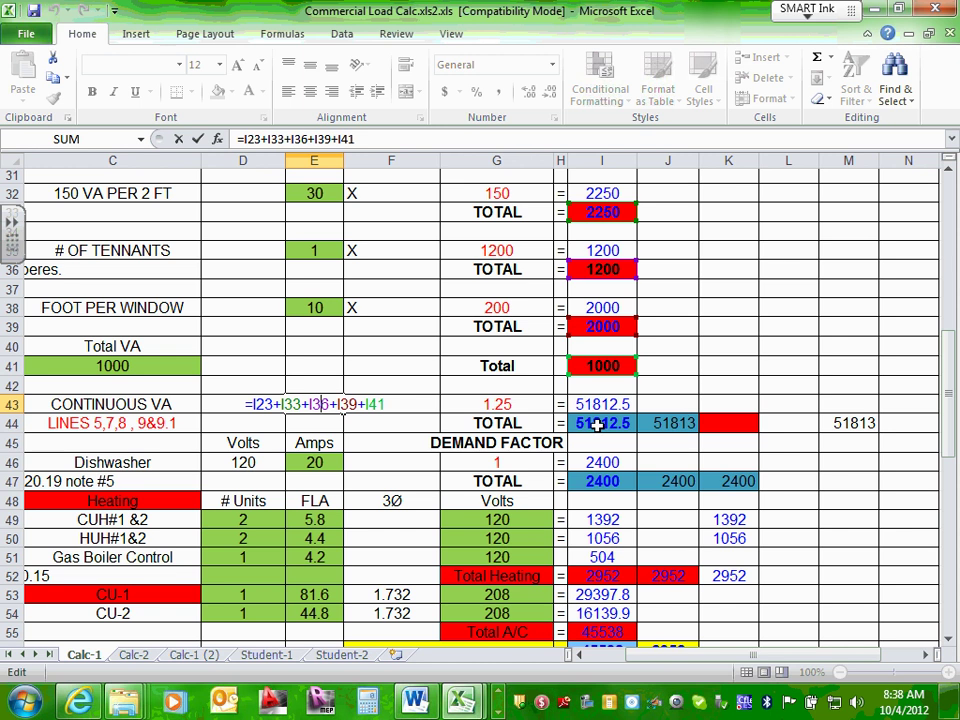
{"action": "key", "text": "Escape"}
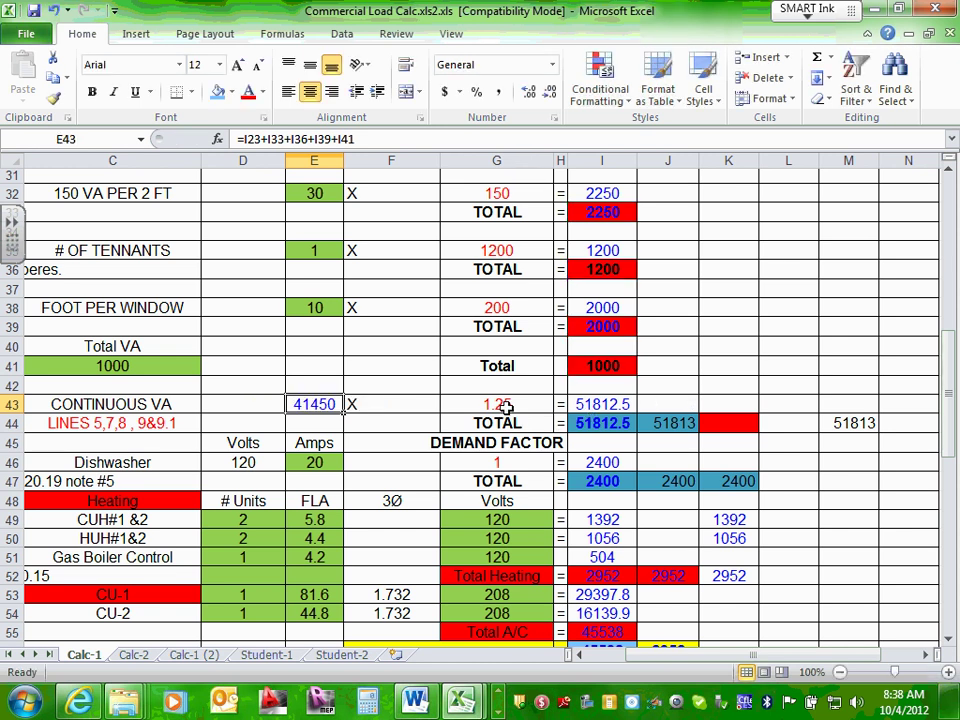
Trace the continuous load from the 1.25 multiplication in I43 to the row 44 total and its copies in J44 and M44
{"action": "left_click", "coordinate": [609, 403]}
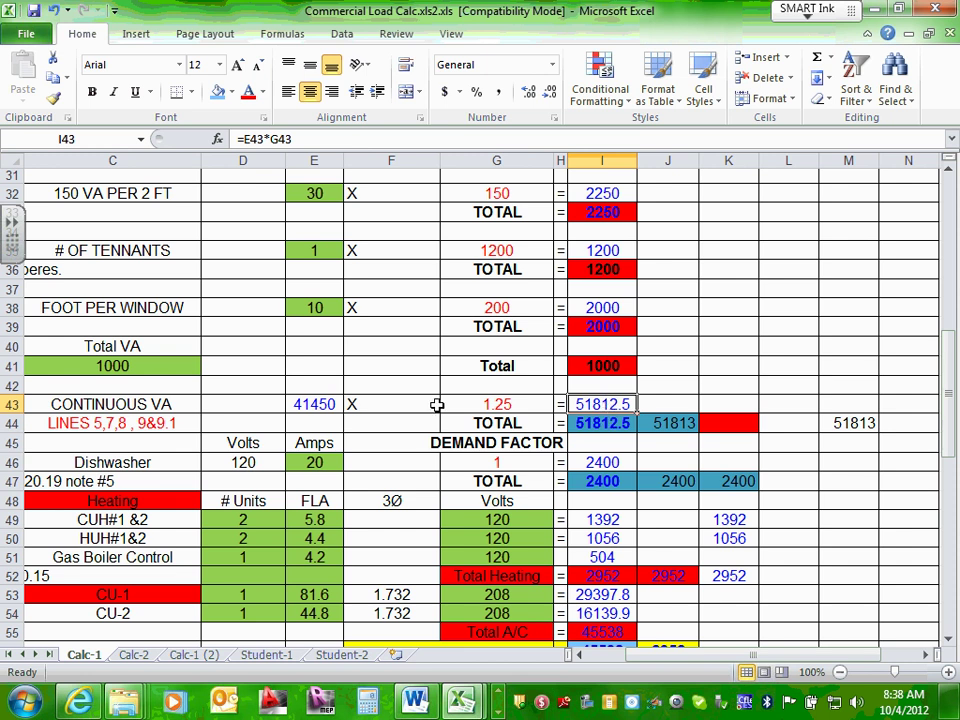
{"action": "left_click", "coordinate": [606, 427]}
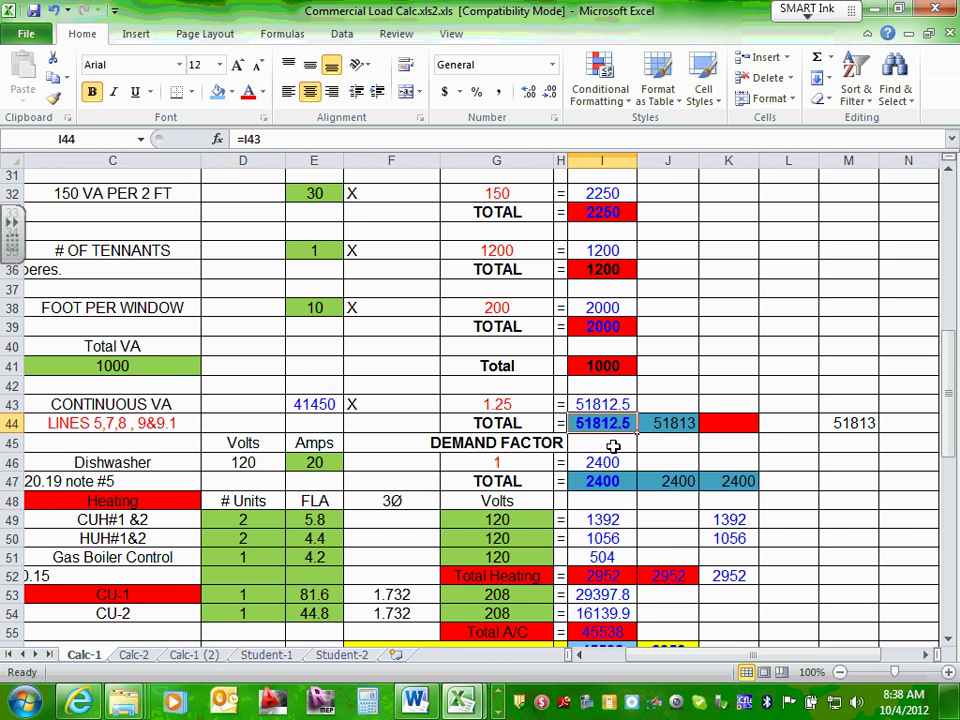
{"action": "left_click", "coordinate": [676, 423]}
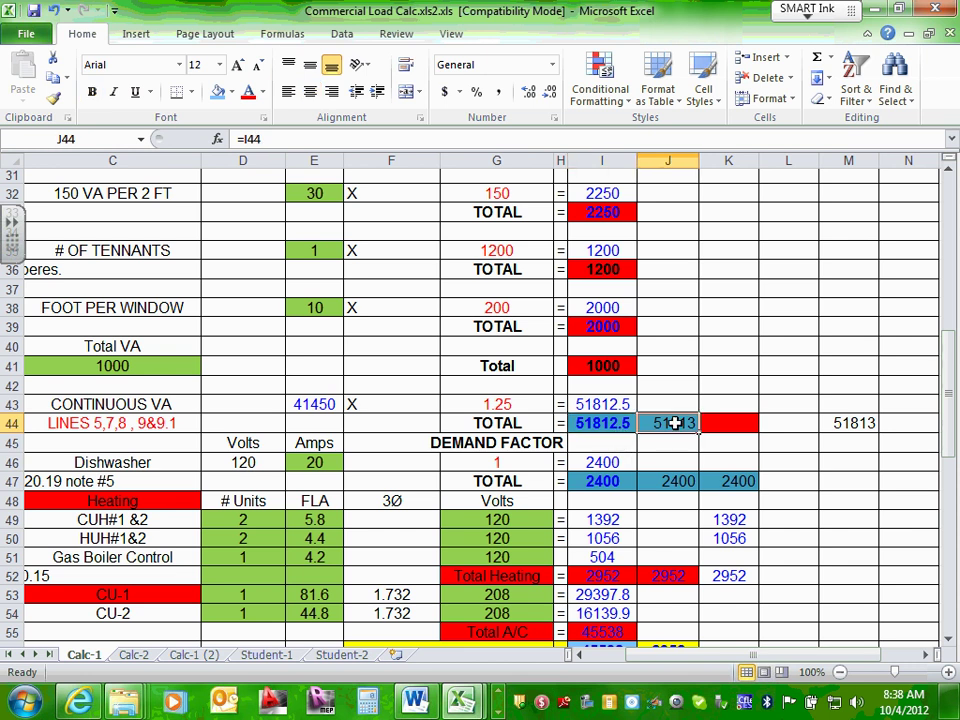
{"action": "scroll", "coordinate": [676, 423], "scroll_direction": "up", "scroll_amount": 3}
{"action": "scroll", "coordinate": [676, 423], "scroll_direction": "down", "scroll_amount": 3}
{"action": "left_click", "coordinate": [846, 423]}
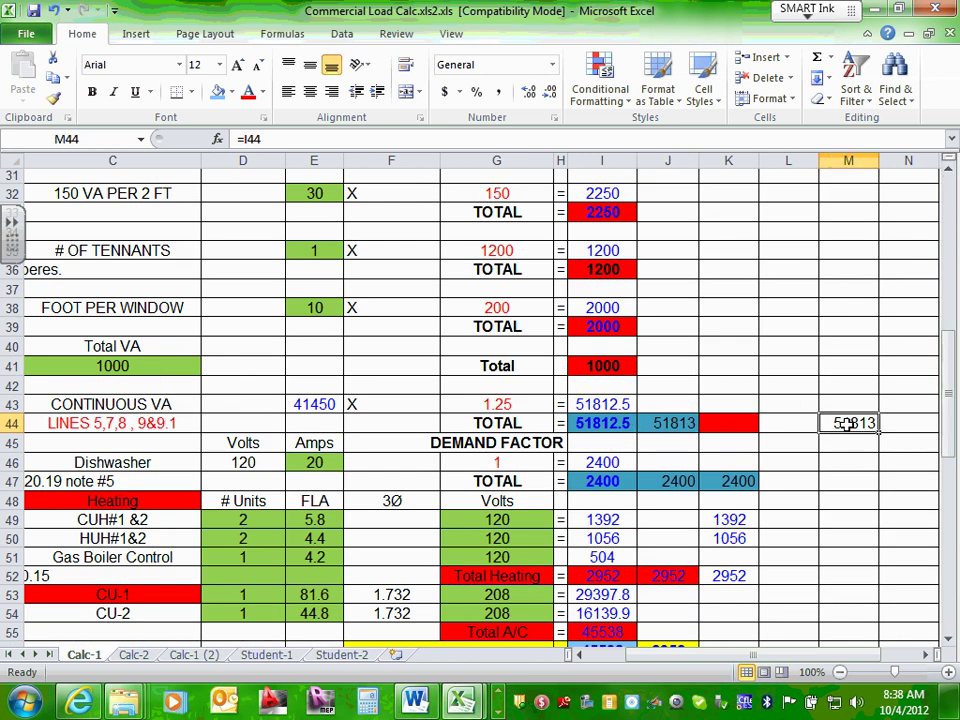
Compare the continuous load entries in J44 and M44 with the column assignments of the rows above
{"action": "left_click", "coordinate": [678, 423]}
{"action": "scroll", "coordinate": [670, 425], "scroll_direction": "up", "scroll_amount": 6}
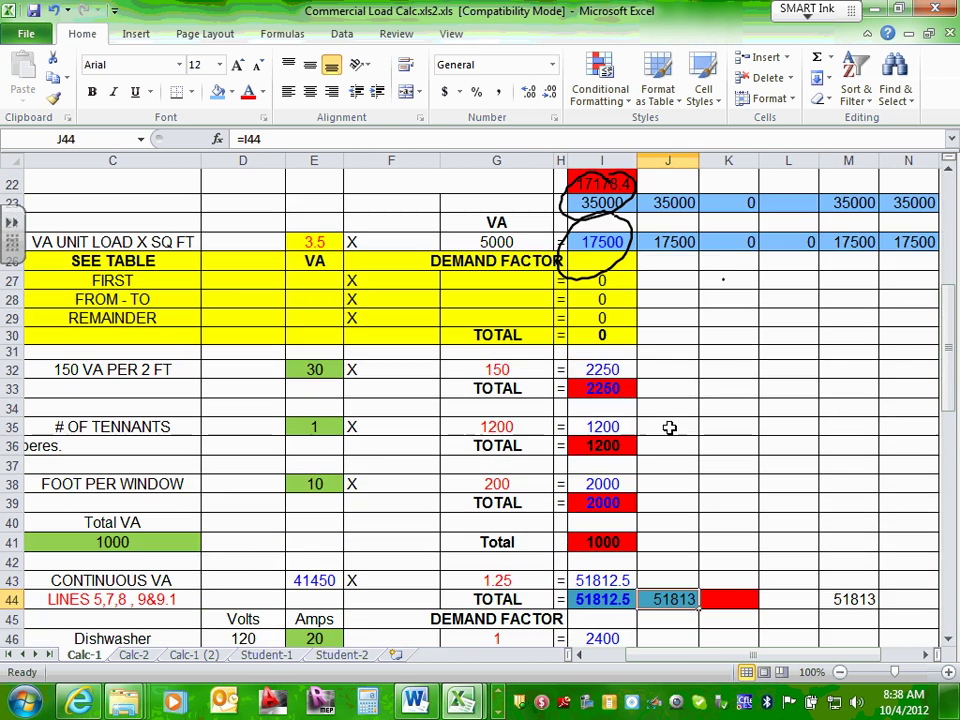
{"action": "scroll", "coordinate": [670, 425], "scroll_direction": "up", "scroll_amount": 4}
{"action": "scroll", "coordinate": [669, 428], "scroll_direction": "down", "scroll_amount": 10}
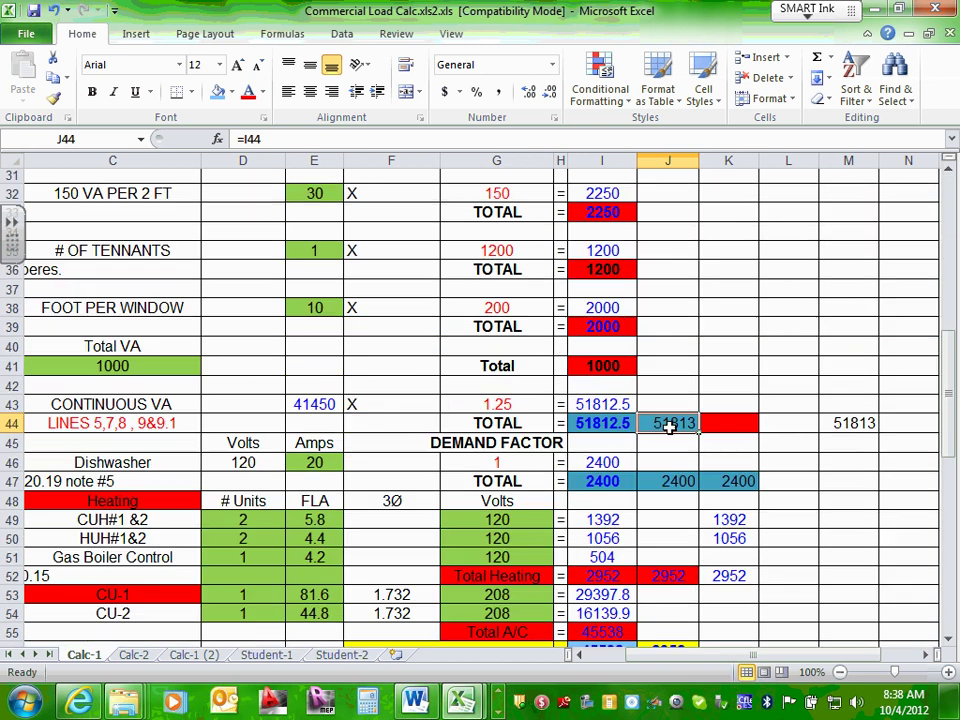
{"action": "left_click", "coordinate": [866, 424]}
{"action": "left_click", "coordinate": [667, 424]}
{"action": "scroll", "coordinate": [664, 423], "scroll_direction": "up", "scroll_amount": 3}
{"action": "scroll", "coordinate": [665, 410], "scroll_direction": "down", "scroll_amount": 4}
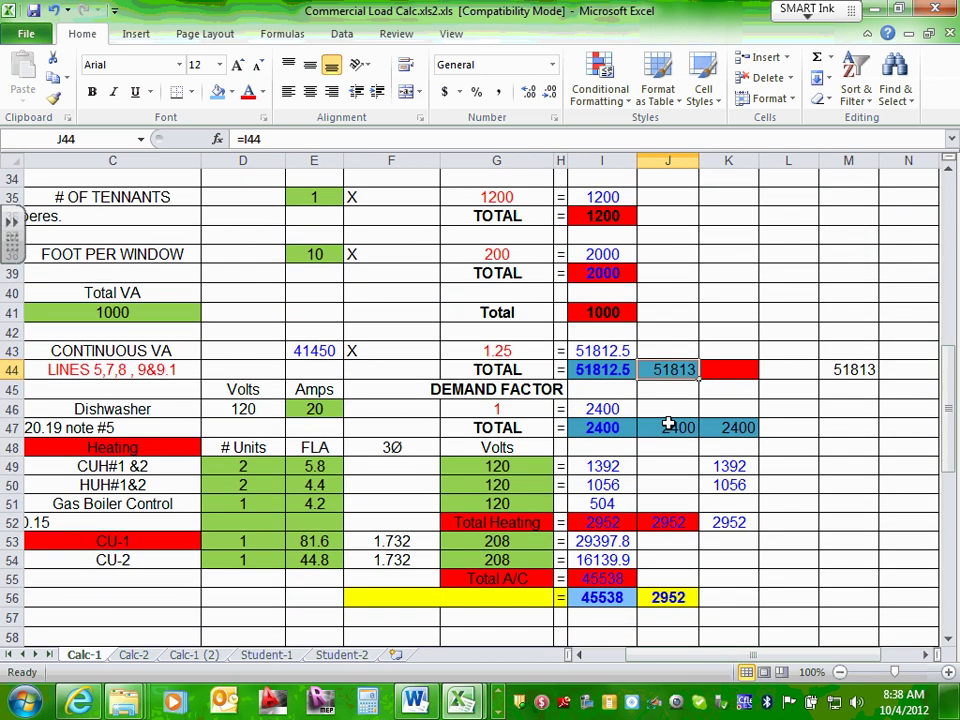
{"action": "left_click", "coordinate": [856, 372]}
Check the continuous total in I44 against the receptacle and lighting rows, and highlight the column entries in J18:N18
{"action": "scroll", "coordinate": [720, 384], "scroll_direction": "up", "scroll_amount": 8}
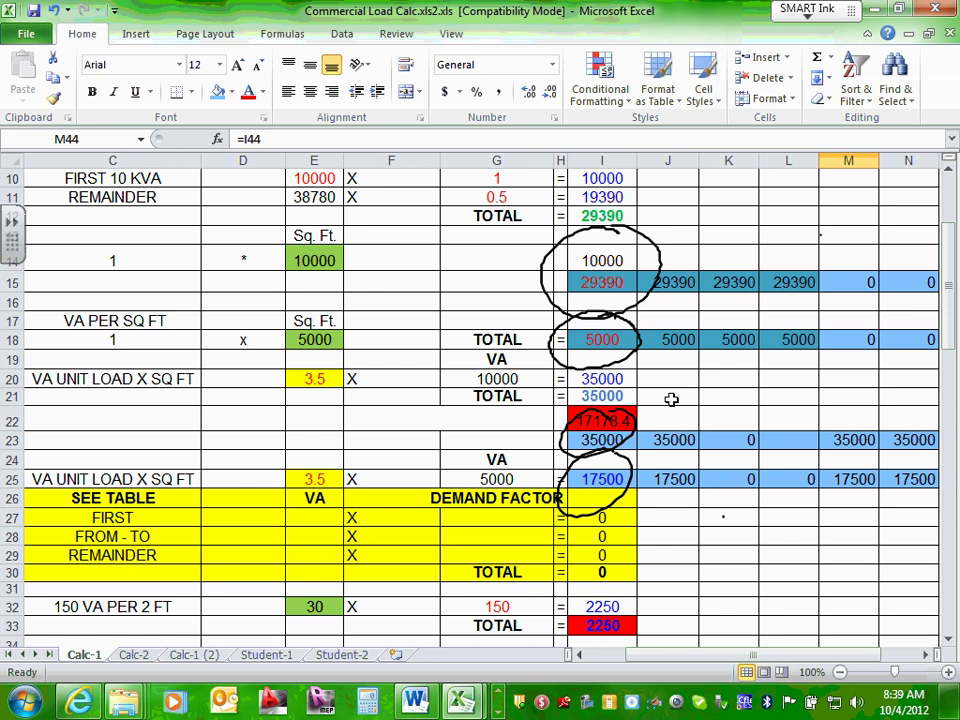
{"action": "scroll", "coordinate": [671, 399], "scroll_direction": "down", "scroll_amount": 10}
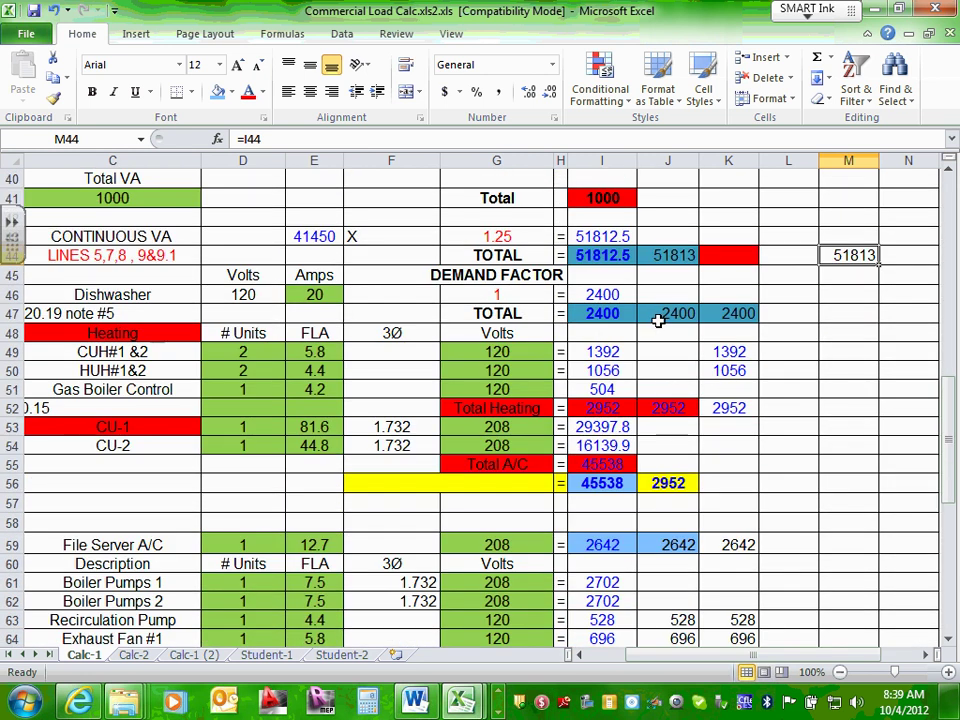
{"action": "left_click", "coordinate": [606, 255]}
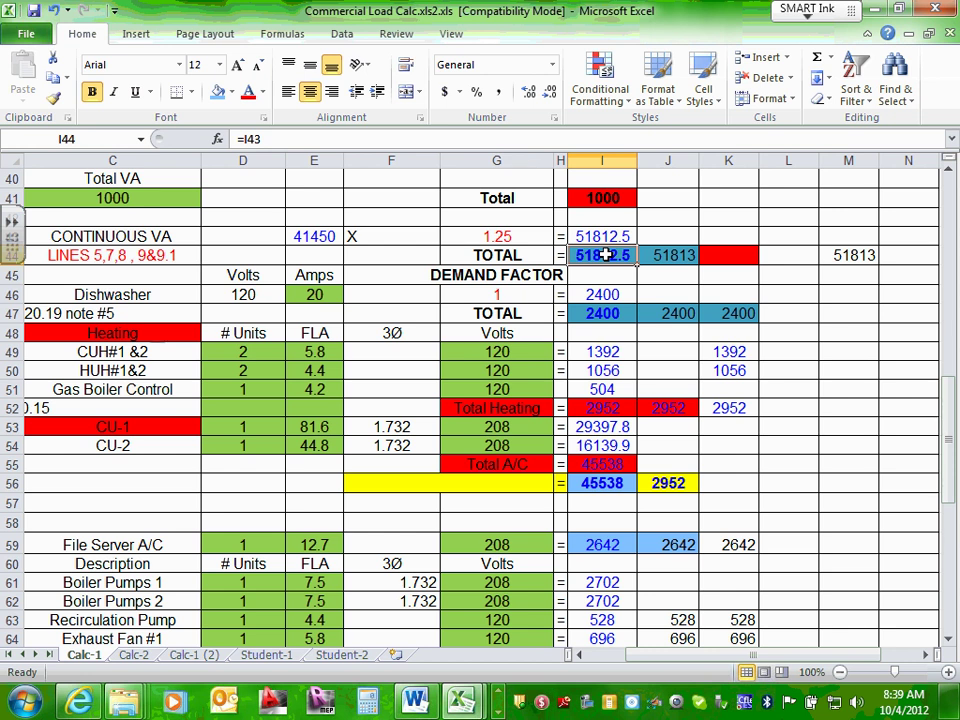
{"action": "mouse_move", "coordinate": [636, 654]}
{"action": "left_mouse_down"}
{"action": "mouse_move", "coordinate": [620, 662]}
{"action": "mouse_move", "coordinate": [645, 662]}
{"action": "mouse_move", "coordinate": [598, 662]}
{"action": "mouse_move", "coordinate": [640, 662]}
{"action": "left_mouse_up"}
{"action": "scroll", "coordinate": [664, 489], "scroll_direction": "up", "scroll_amount": 3}
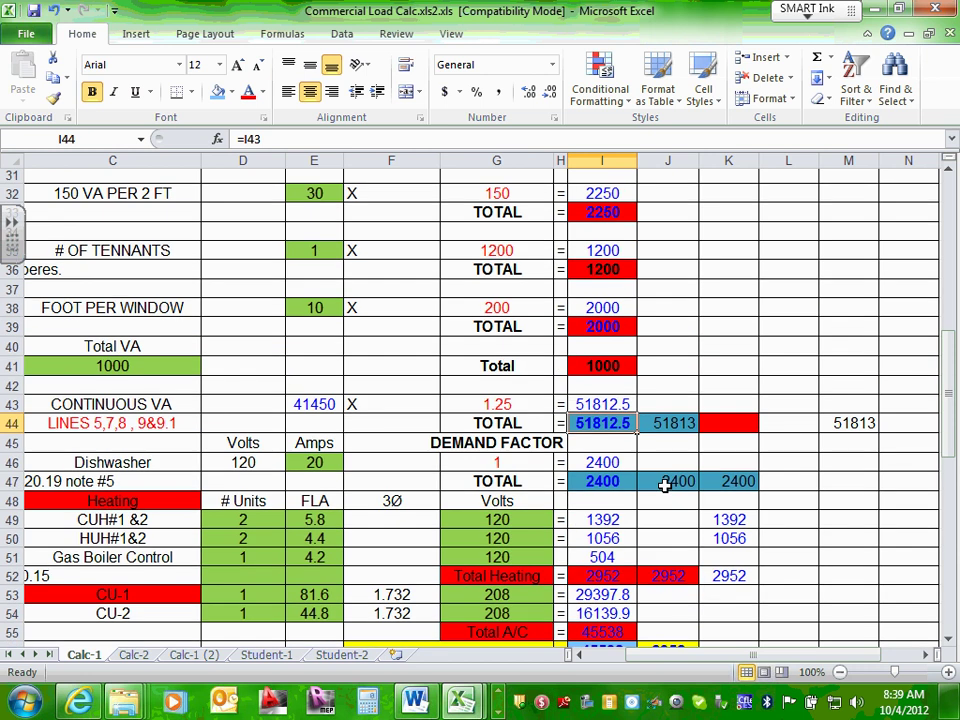
{"action": "left_click", "coordinate": [840, 661]}
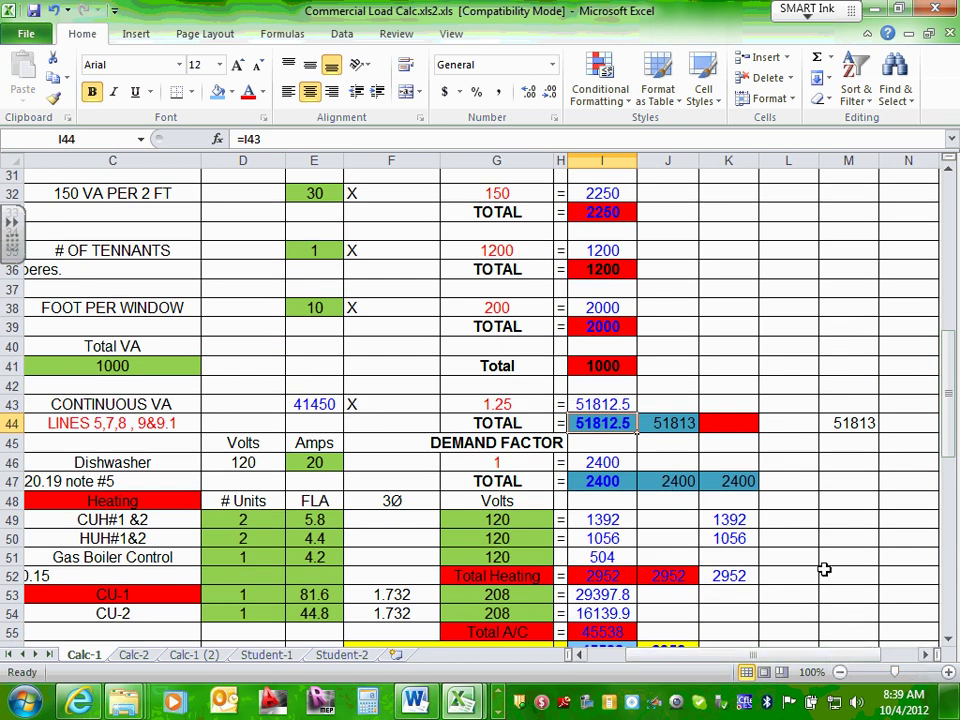
{"action": "scroll", "coordinate": [634, 392], "scroll_direction": "up", "scroll_amount": 7}
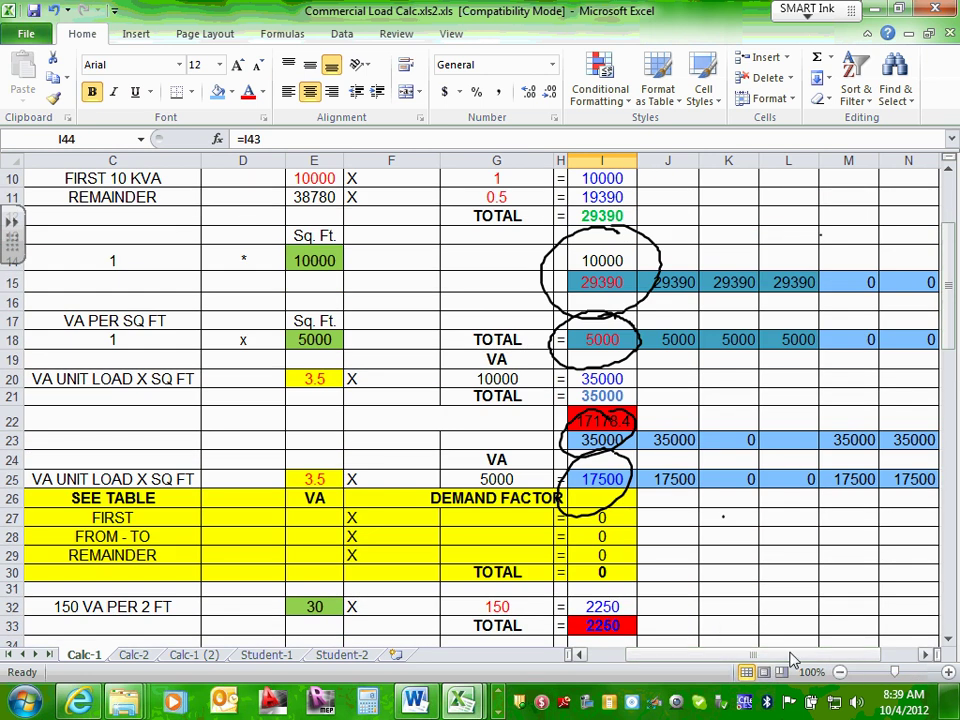
{"action": "left_click_drag", "start_coordinate": [790, 660], "coordinate": [805, 660]}
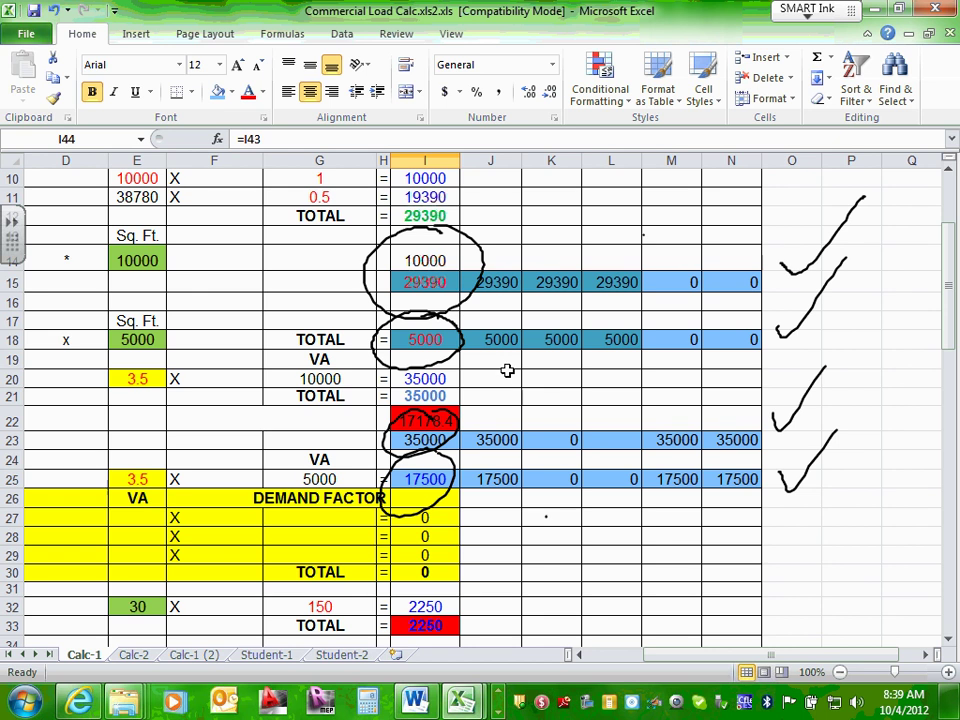
{"action": "left_click", "coordinate": [507, 340]}
{"action": "left_click_drag", "start_coordinate": [507, 340], "coordinate": [703, 336]}
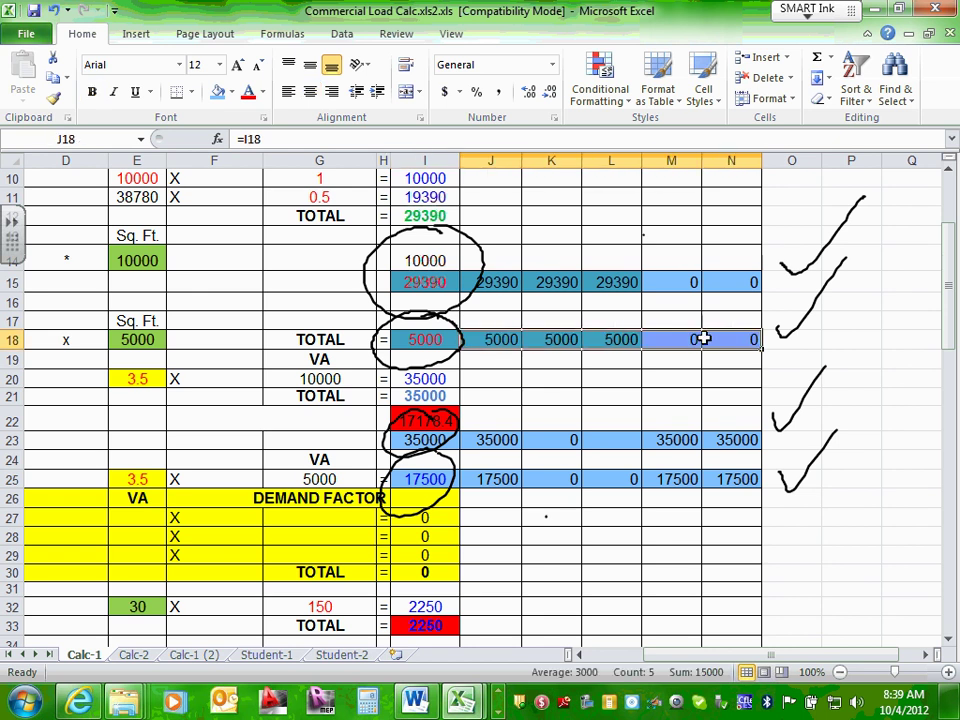
Review the descriptions of sections 3.2, 3.3 and 5, highlighting rows 13 and 19
{"action": "mouse_move", "coordinate": [643, 655]}
{"action": "left_mouse_down"}
{"action": "mouse_move", "coordinate": [617, 655]}
{"action": "mouse_move", "coordinate": [650, 656]}
{"action": "left_mouse_up"}
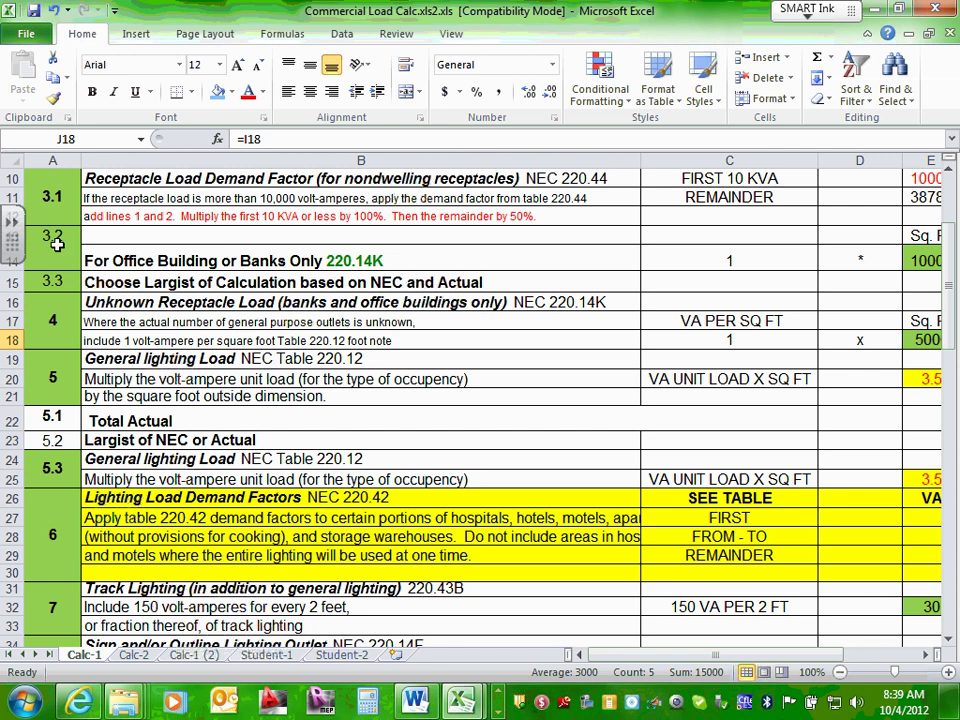
{"action": "scroll", "coordinate": [40, 185], "scroll_direction": "up", "scroll_amount": 2}
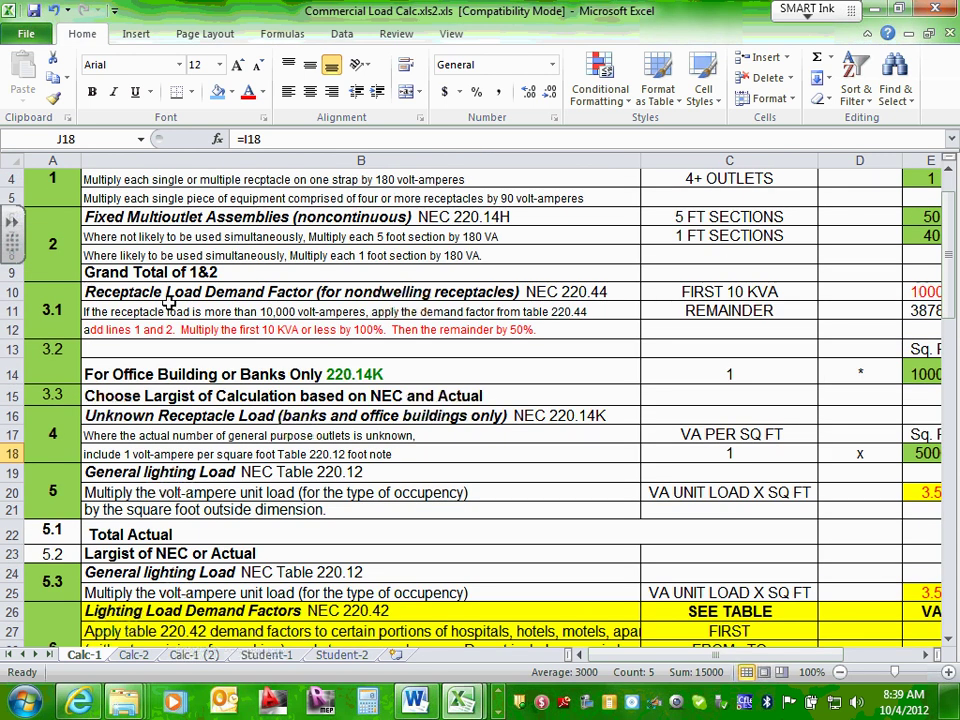
{"action": "left_click", "coordinate": [43, 368]}
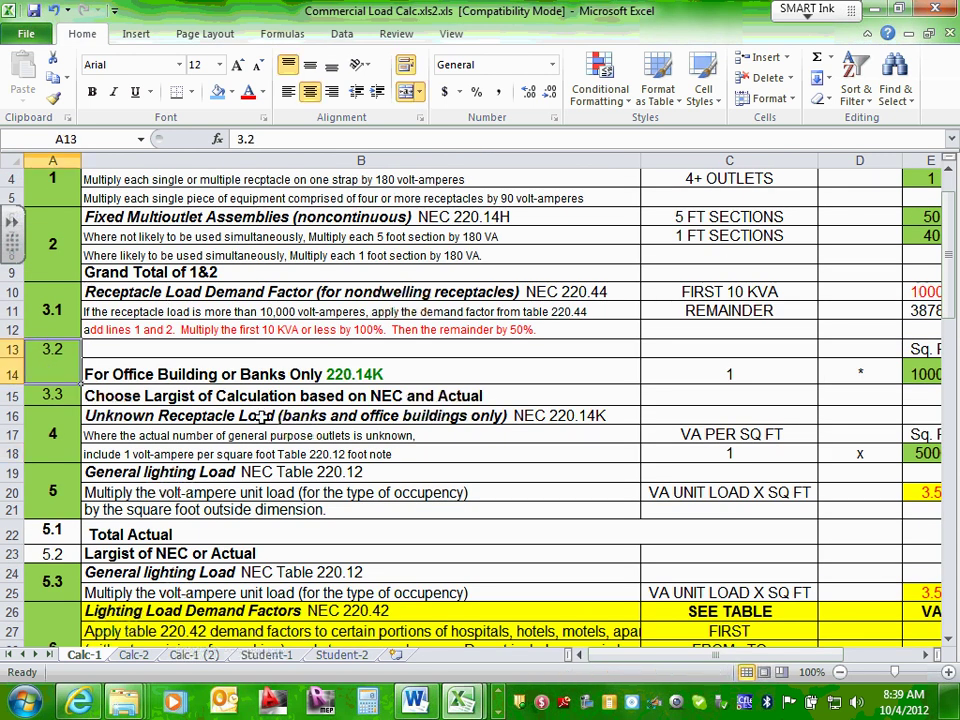
{"action": "left_click", "coordinate": [15, 352]}
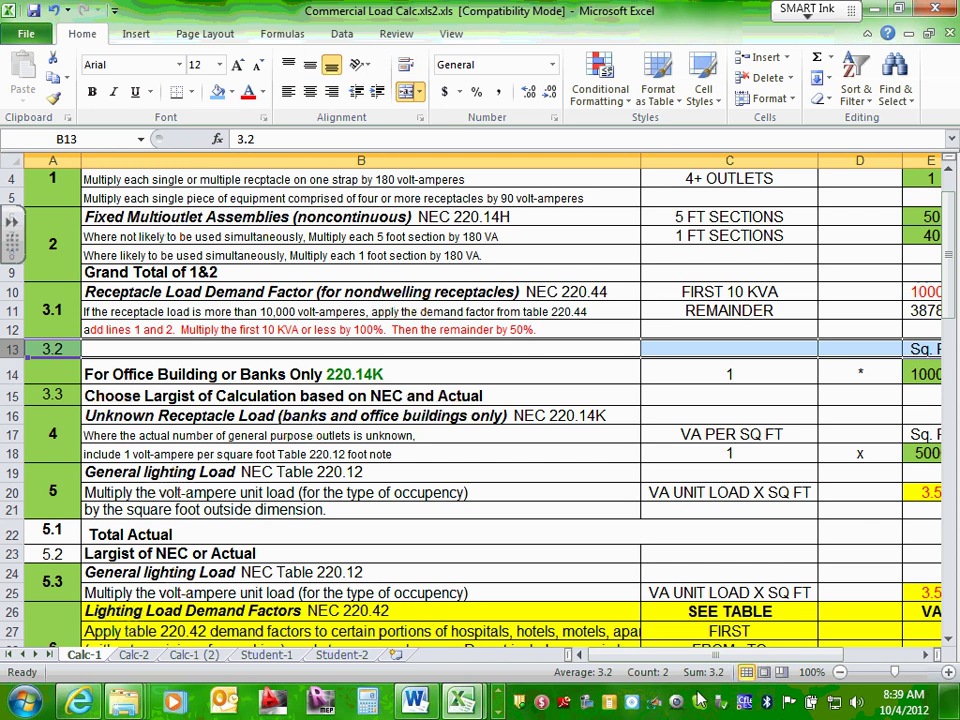
{"action": "left_click_drag", "start_coordinate": [703, 657], "coordinate": [617, 662]}
{"action": "scroll", "coordinate": [739, 621], "scroll_direction": "up", "scroll_amount": 1}
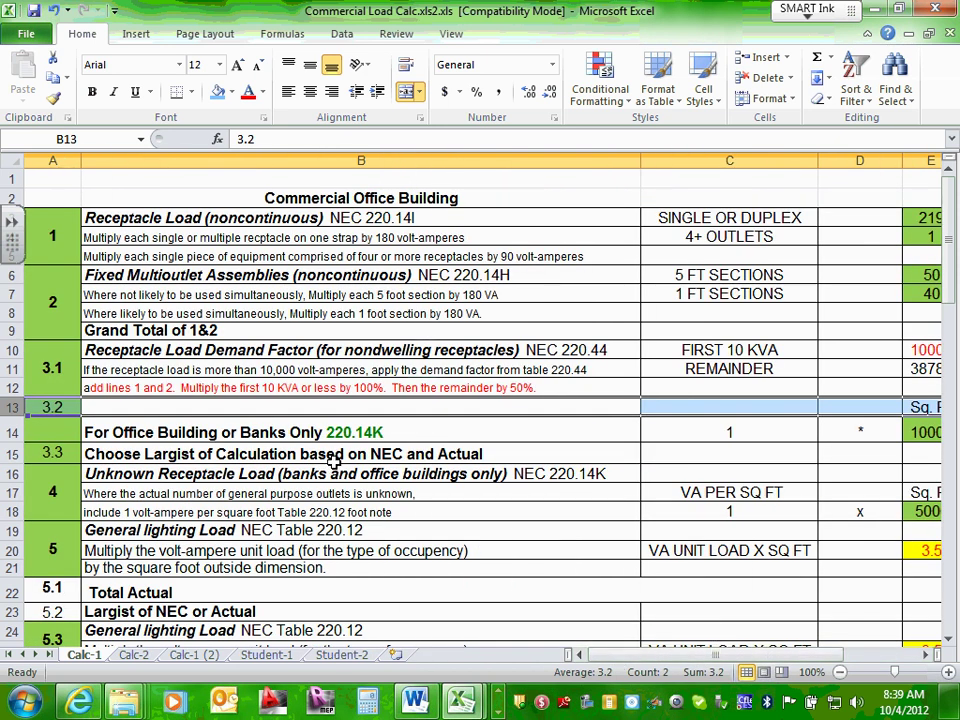
{"action": "scroll", "coordinate": [325, 456], "scroll_direction": "down", "scroll_amount": 1}
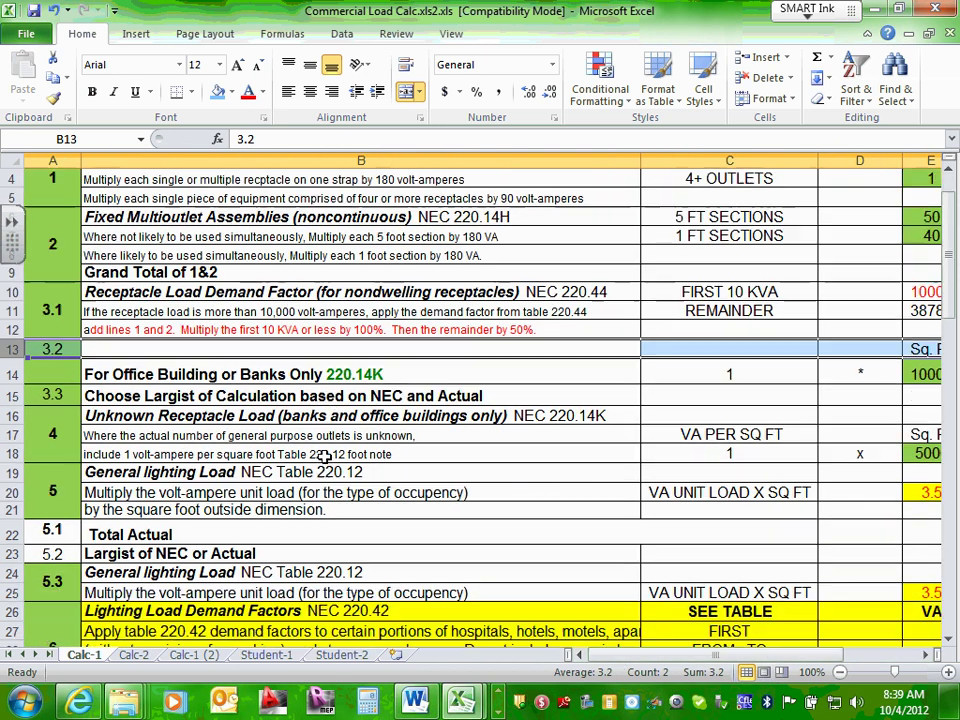
{"action": "left_click", "coordinate": [55, 396]}
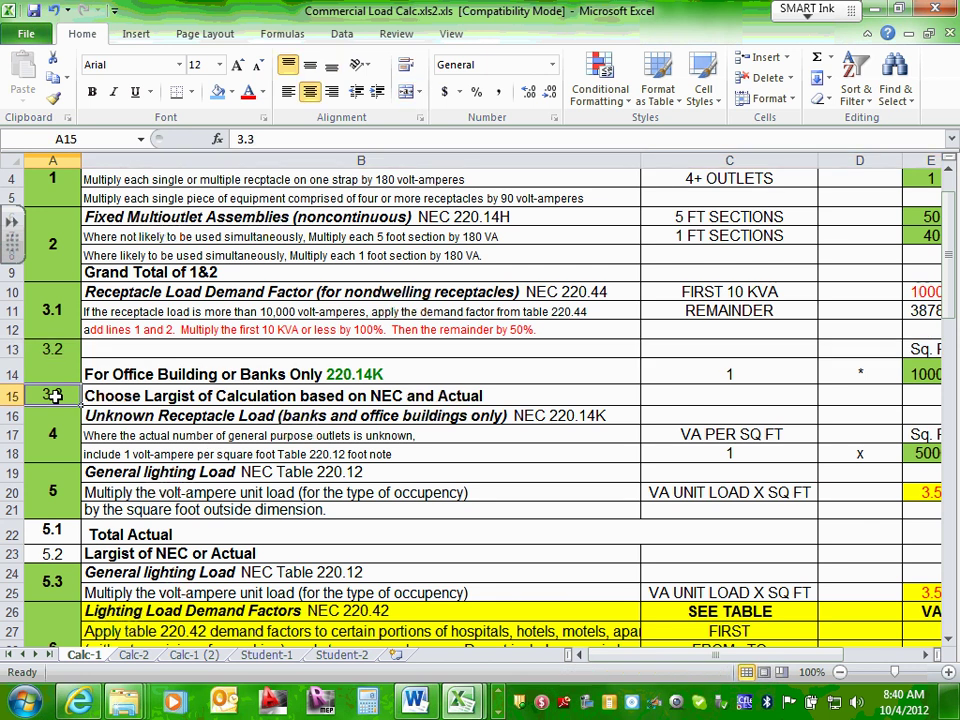
{"action": "scroll", "coordinate": [55, 396], "scroll_direction": "down", "scroll_amount": 2}
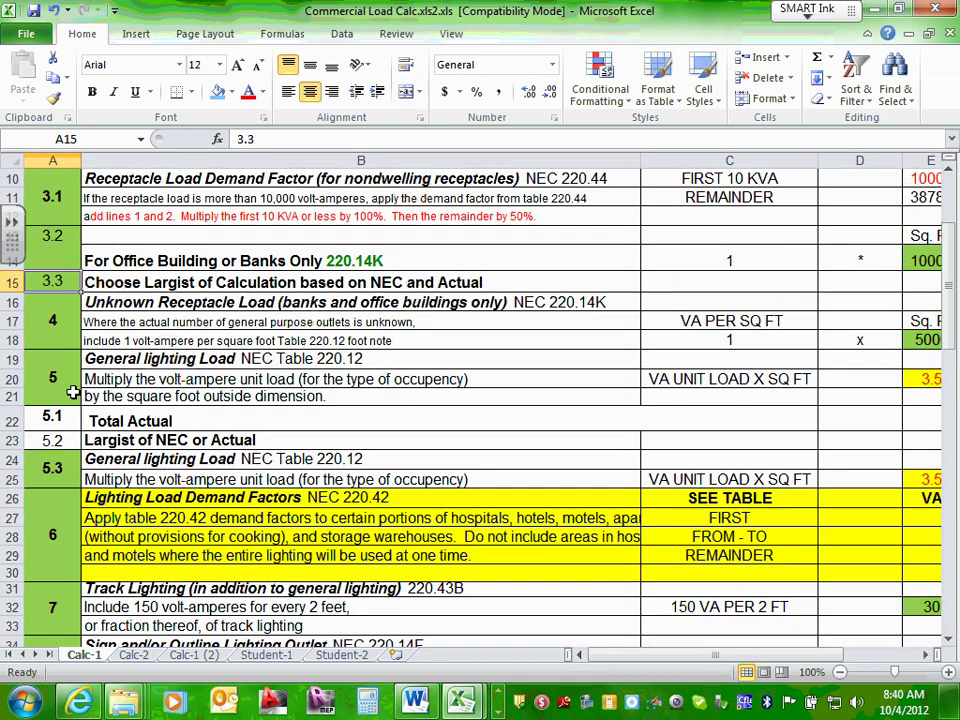
{"action": "left_click", "coordinate": [55, 366]}
{"action": "left_click", "coordinate": [13, 358]}
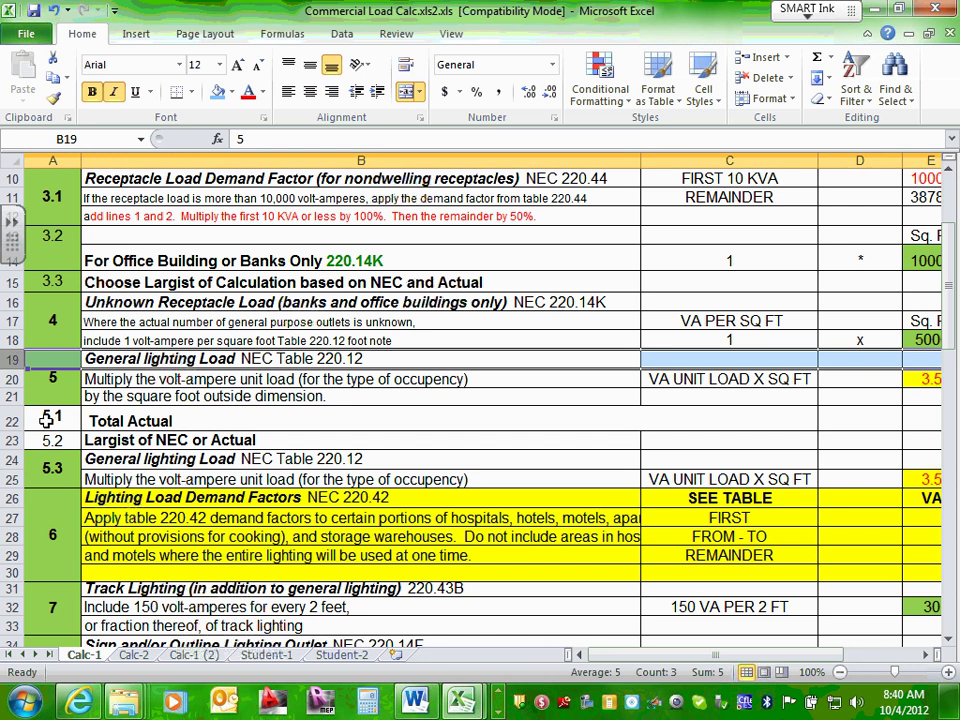
Clear the column entries in J23:N25 beside the two general lighting load totals
{"action": "scroll", "coordinate": [509, 492], "scroll_direction": "right", "scroll_amount": 3}
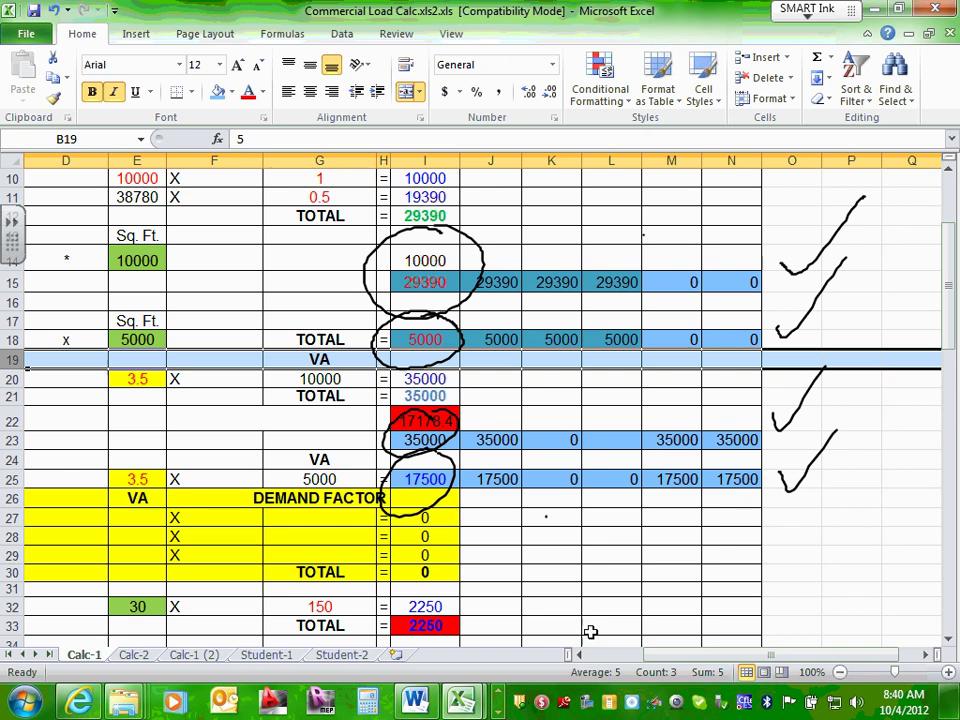
{"action": "left_click_drag", "start_coordinate": [697, 660], "coordinate": [697, 660]}
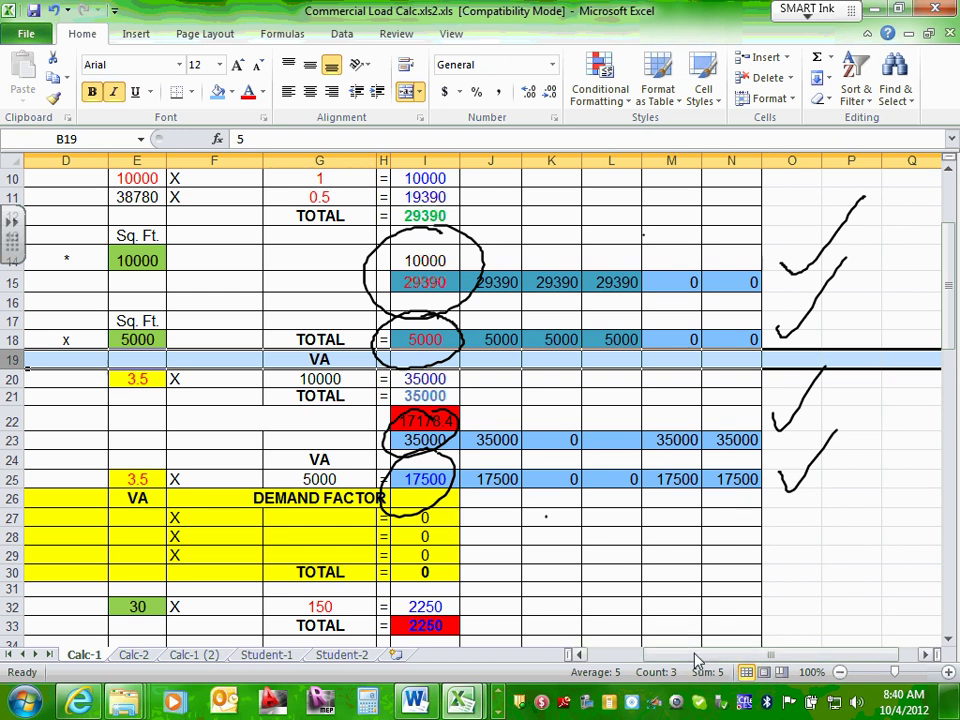
{"action": "left_click", "coordinate": [508, 394]}
{"action": "left_click_drag", "start_coordinate": [497, 440], "coordinate": [716, 479]}
{"action": "key", "text": "Delete"}
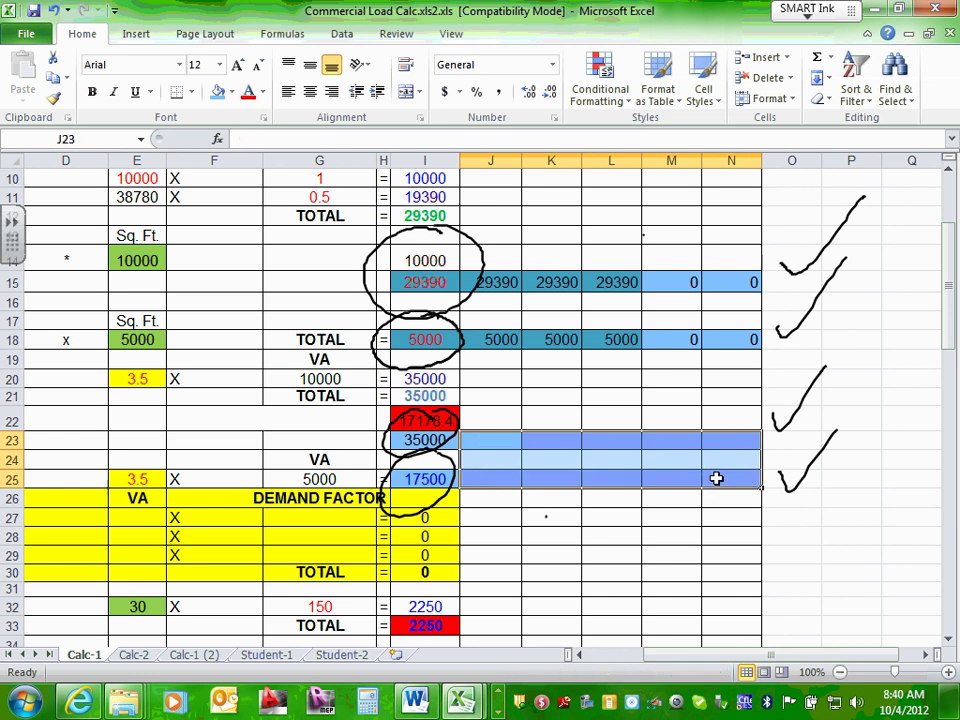
{"action": "left_click", "coordinate": [774, 495]}
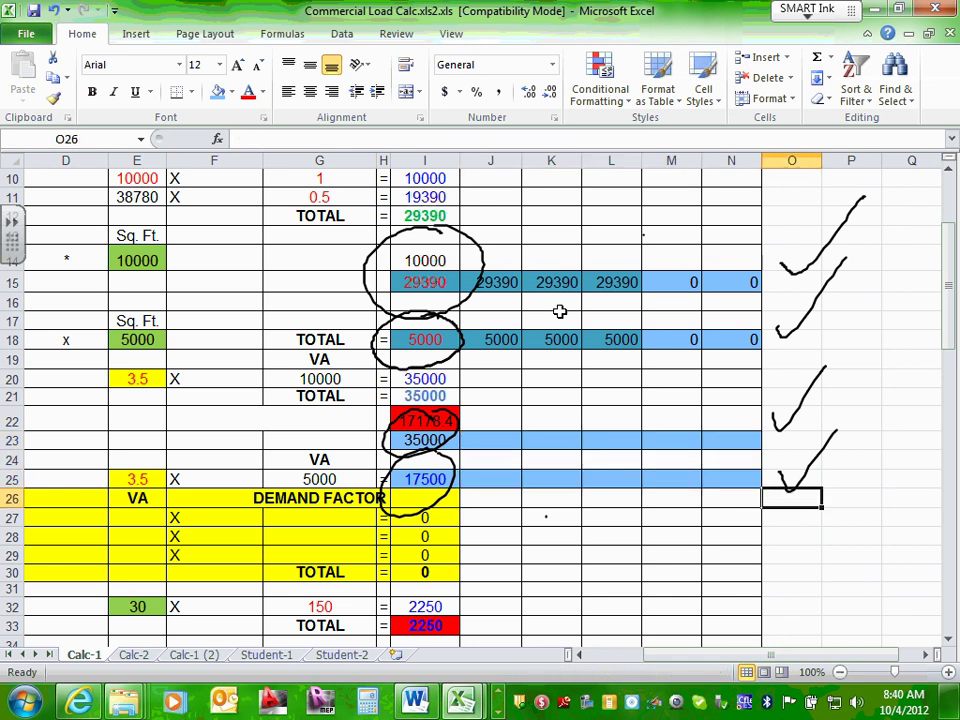
Check the SP, RP and LP column headings against the formulas in I44, J44 and M44 of the continuous load total
{"action": "scroll", "coordinate": [559, 311], "scroll_direction": "up", "scroll_amount": 1}
{"action": "scroll", "coordinate": [577, 313], "scroll_direction": "down", "scroll_amount": 1}
{"action": "scroll", "coordinate": [577, 313], "scroll_direction": "up", "scroll_amount": 3}
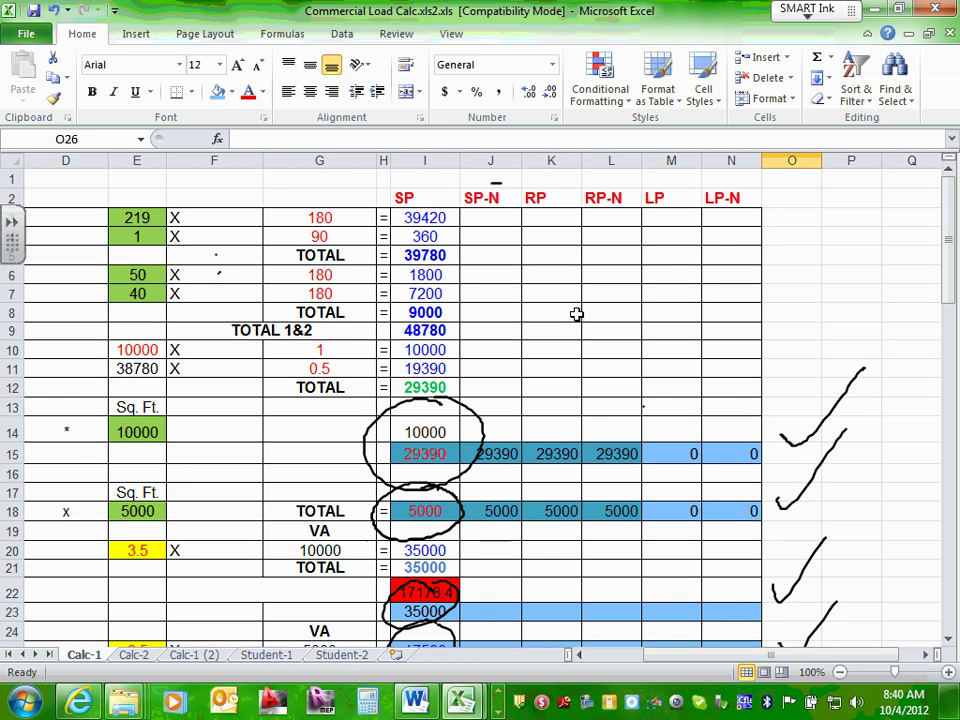
{"action": "scroll", "coordinate": [577, 313], "scroll_direction": "down", "scroll_amount": 12}
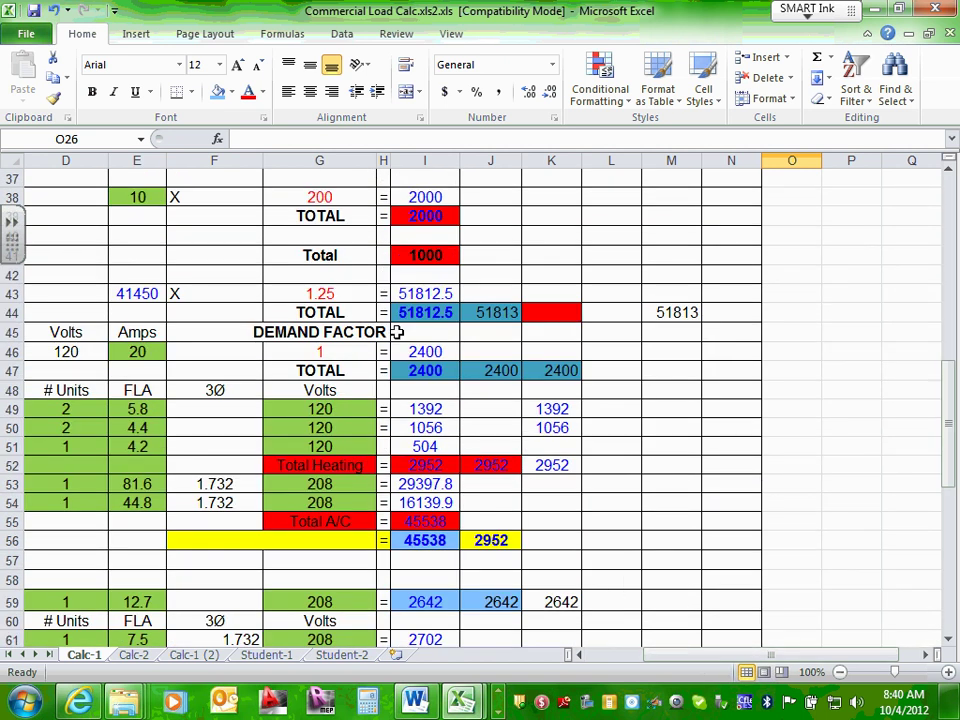
{"action": "left_click", "coordinate": [434, 313]}
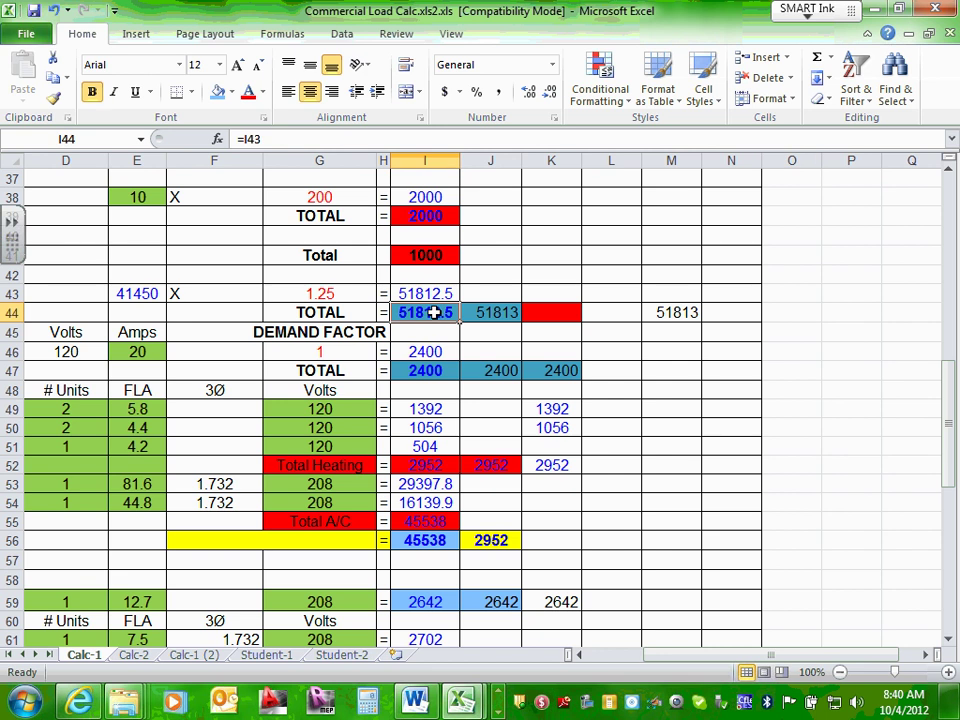
{"action": "left_click", "coordinate": [509, 313]}
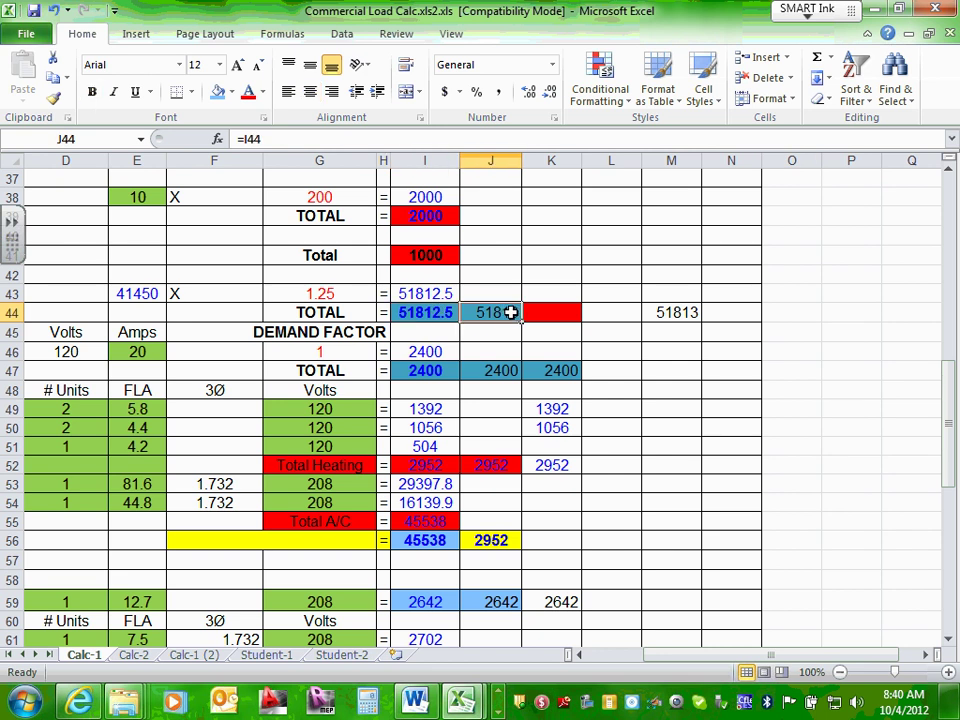
{"action": "left_click", "coordinate": [676, 312]}
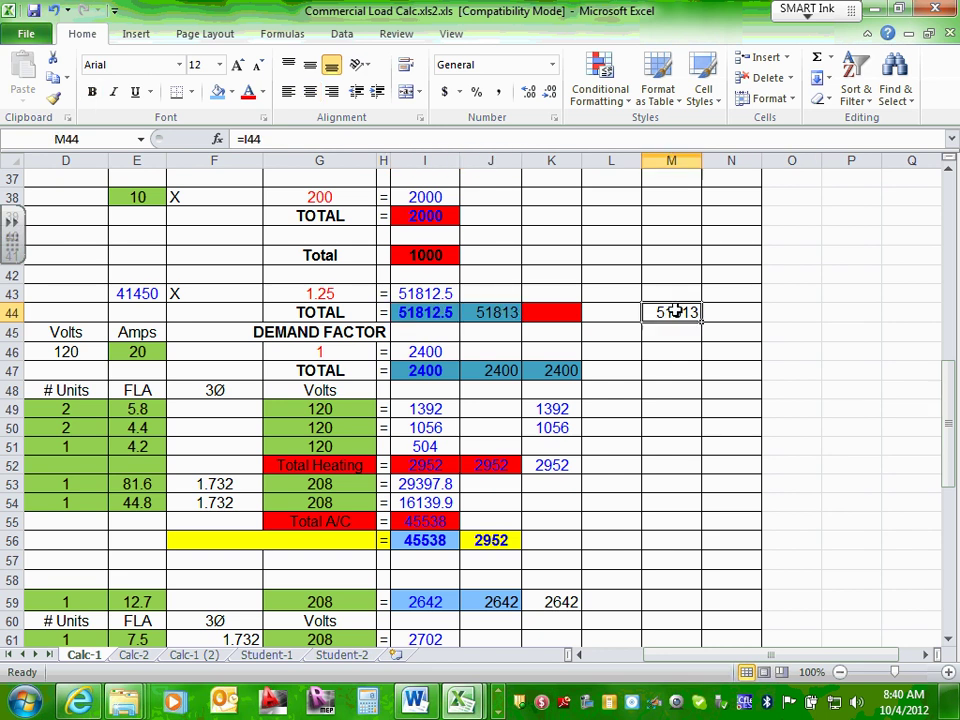
Enter the formula =M44 in N44 to carry the continuous load total into the LP-N column
{"action": "left_click", "coordinate": [720, 313]}
{"action": "type", "text": "="}
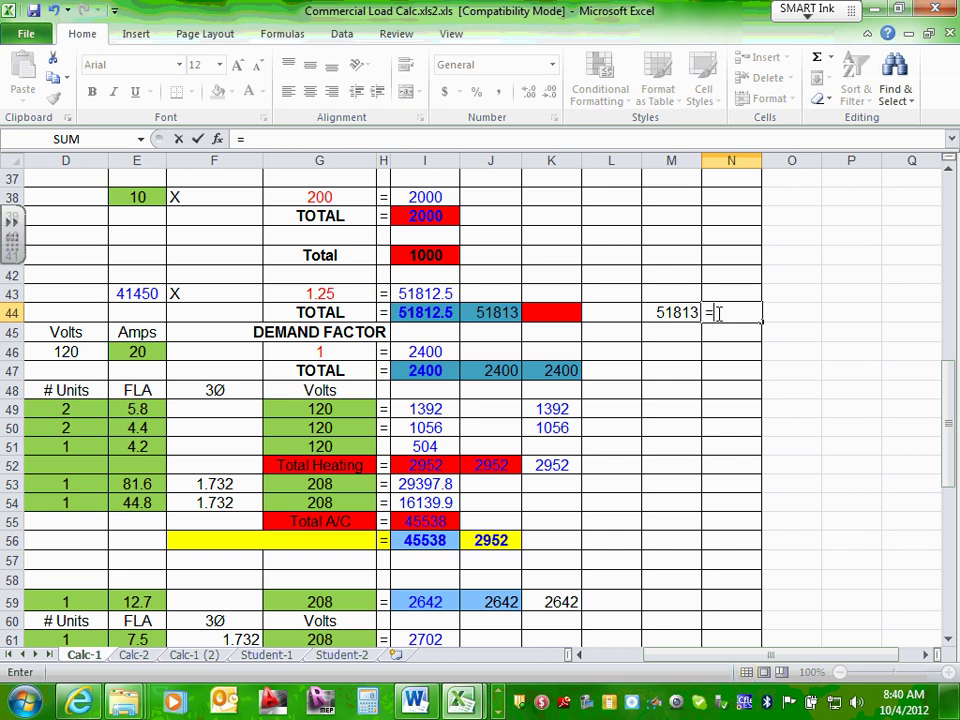
{"action": "left_click", "coordinate": [673, 312]}
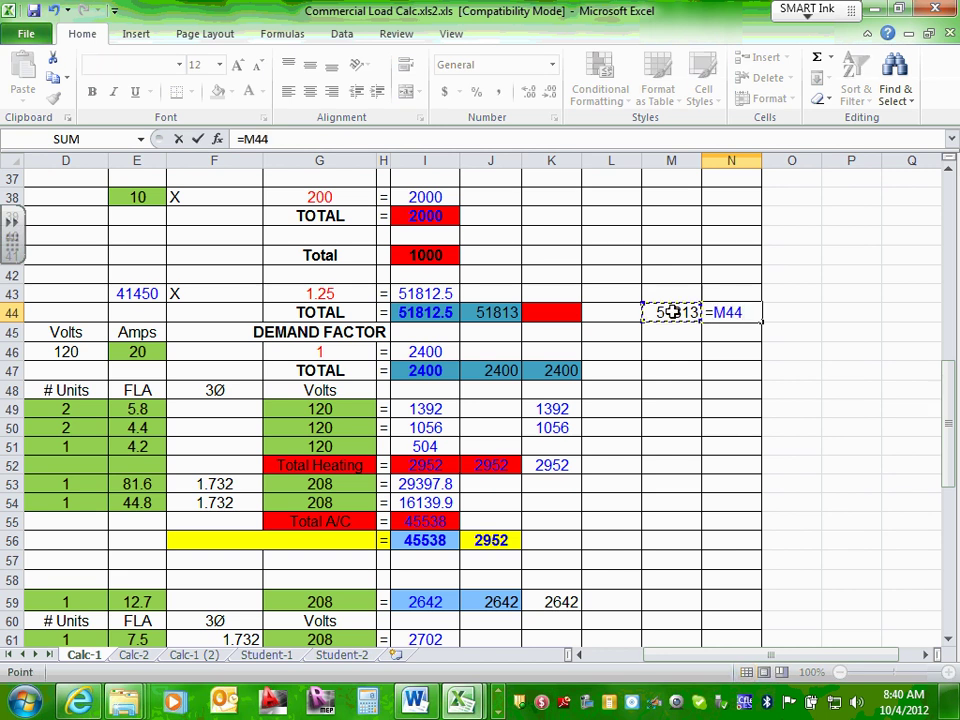
{"action": "key", "text": "Return"}
{"action": "key", "text": "Left"}
{"action": "key", "text": "Down"}
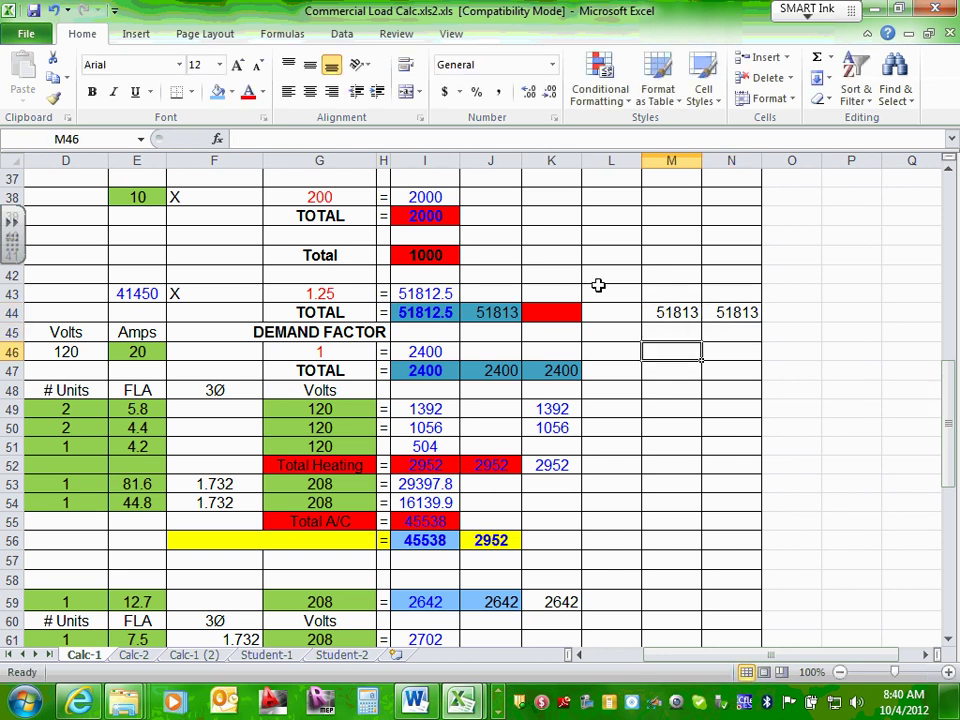
Fill the continuous load total row I44:N44 with light blue
{"action": "left_click", "coordinate": [494, 313]}
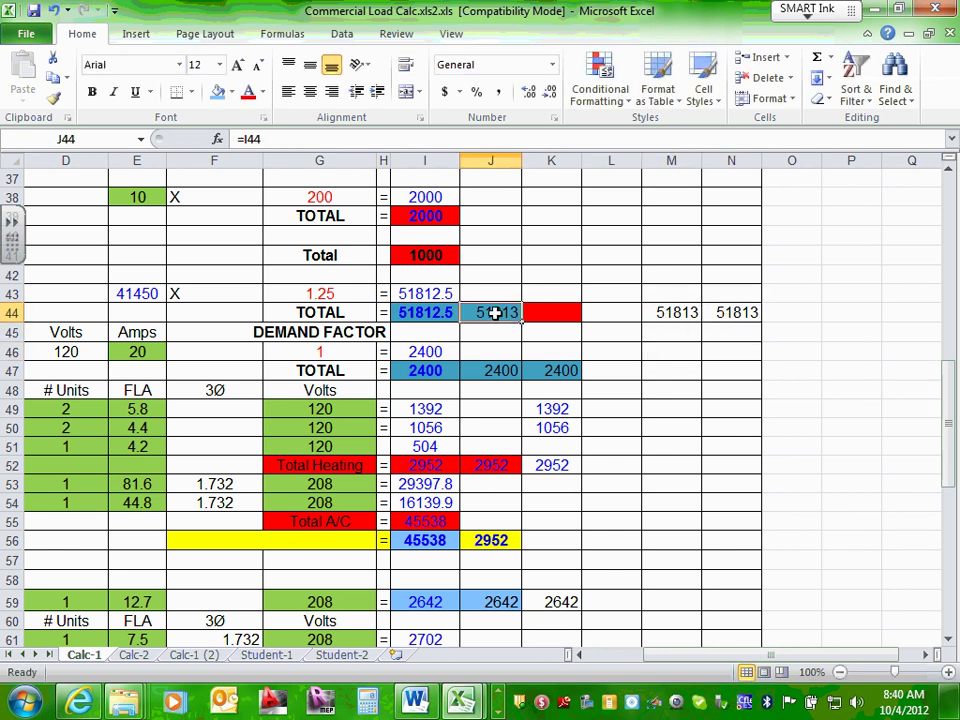
{"action": "left_click", "coordinate": [688, 338]}
{"action": "left_click_drag", "start_coordinate": [401, 313], "coordinate": [735, 313]}
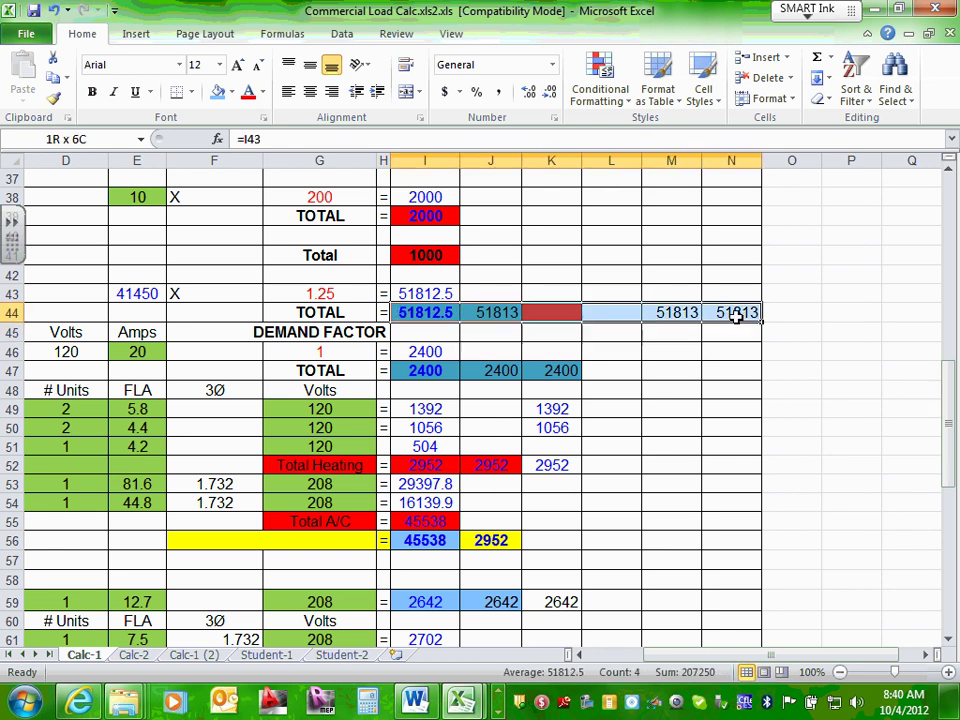
{"action": "left_click", "coordinate": [220, 92]}
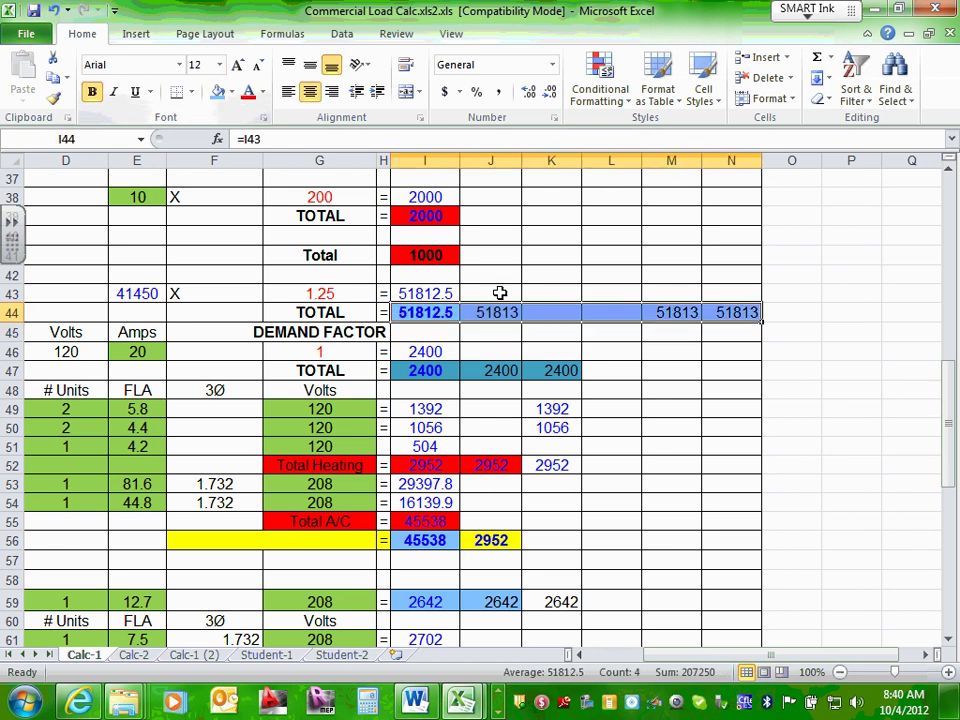
{"action": "left_click", "coordinate": [733, 386]}
Compare the continuous load total in I44 and its formula with the receptacle and lighting rows above
{"action": "scroll", "coordinate": [716, 385], "scroll_direction": "up", "scroll_amount": 1}
{"action": "scroll", "coordinate": [716, 385], "scroll_direction": "up", "scroll_amount": 8}
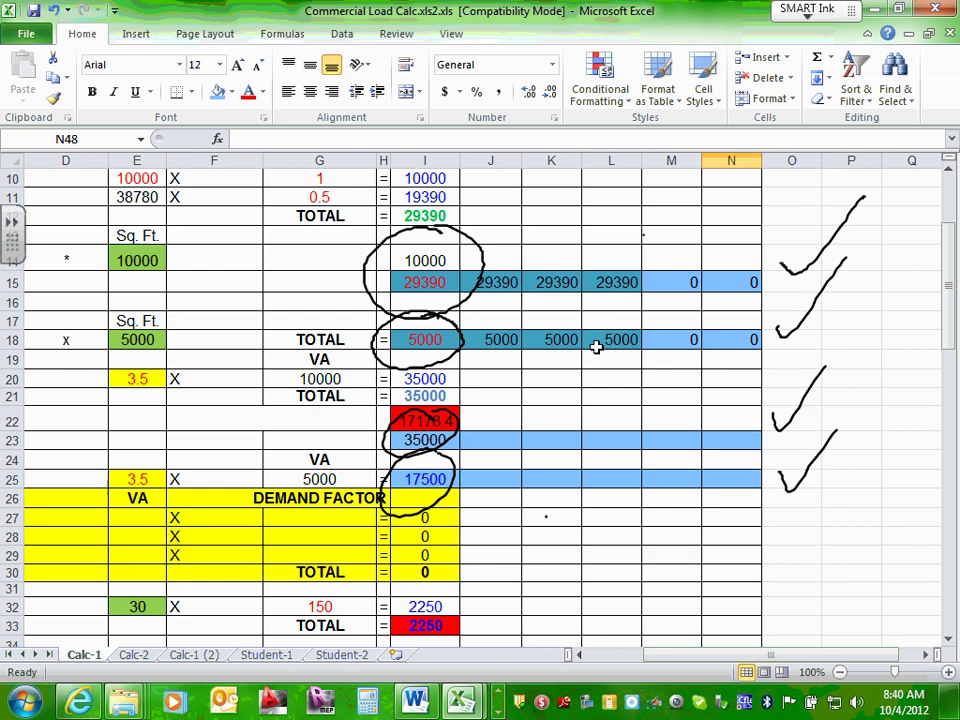
{"action": "scroll", "coordinate": [598, 326], "scroll_direction": "down", "scroll_amount": 5}
{"action": "scroll", "coordinate": [598, 326], "scroll_direction": "down", "scroll_amount": 3}
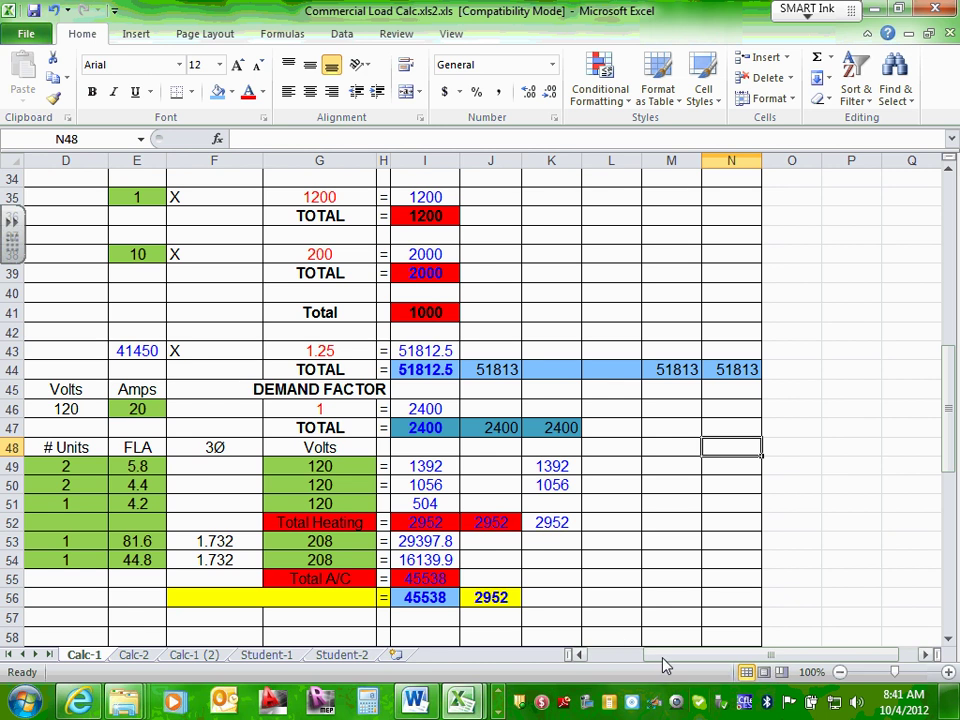
{"action": "mouse_move", "coordinate": [662, 660]}
{"action": "left_mouse_down"}
{"action": "mouse_move", "coordinate": [626, 662]}
{"action": "mouse_move", "coordinate": [658, 663]}
{"action": "left_mouse_up"}
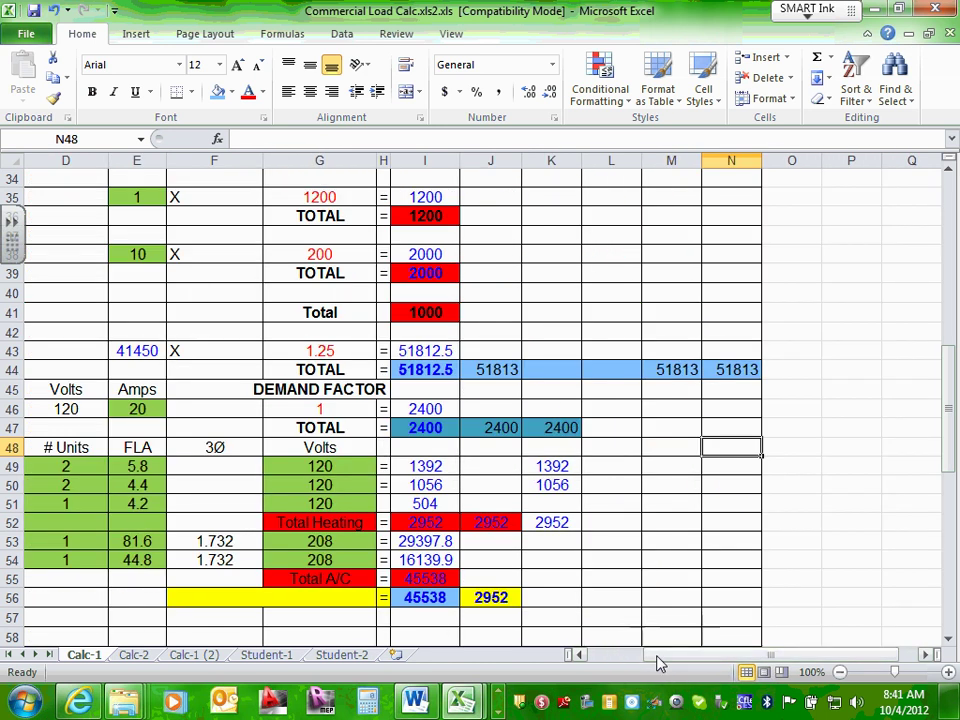
{"action": "double_click", "coordinate": [420, 370]}
{"action": "scroll", "coordinate": [493, 355], "scroll_direction": "up", "scroll_amount": 6}
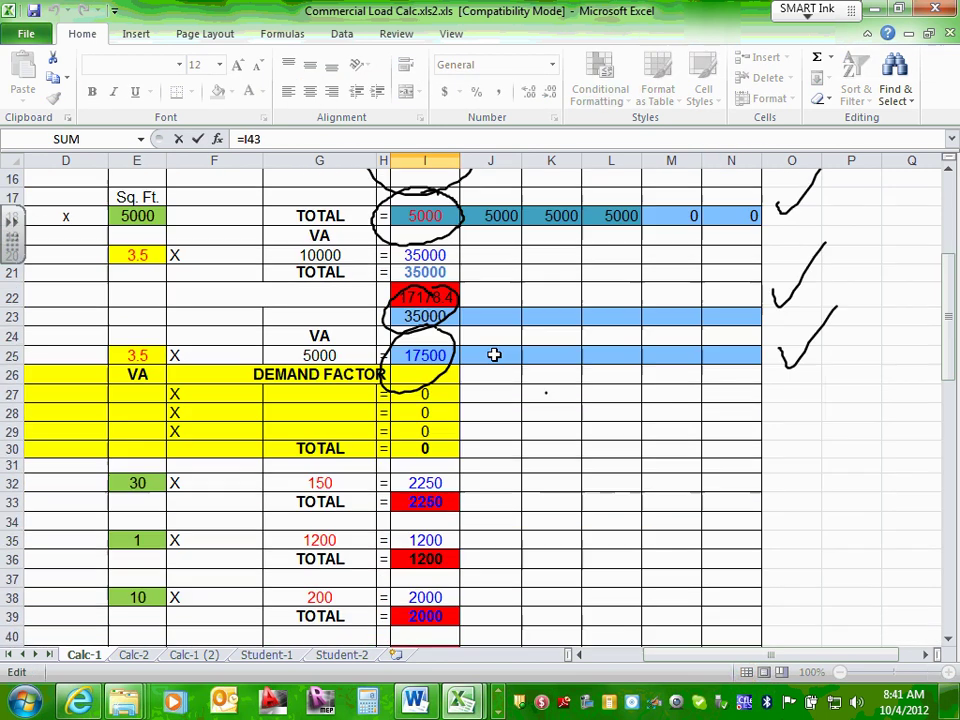
{"action": "scroll", "coordinate": [493, 355], "scroll_direction": "up", "scroll_amount": 4}
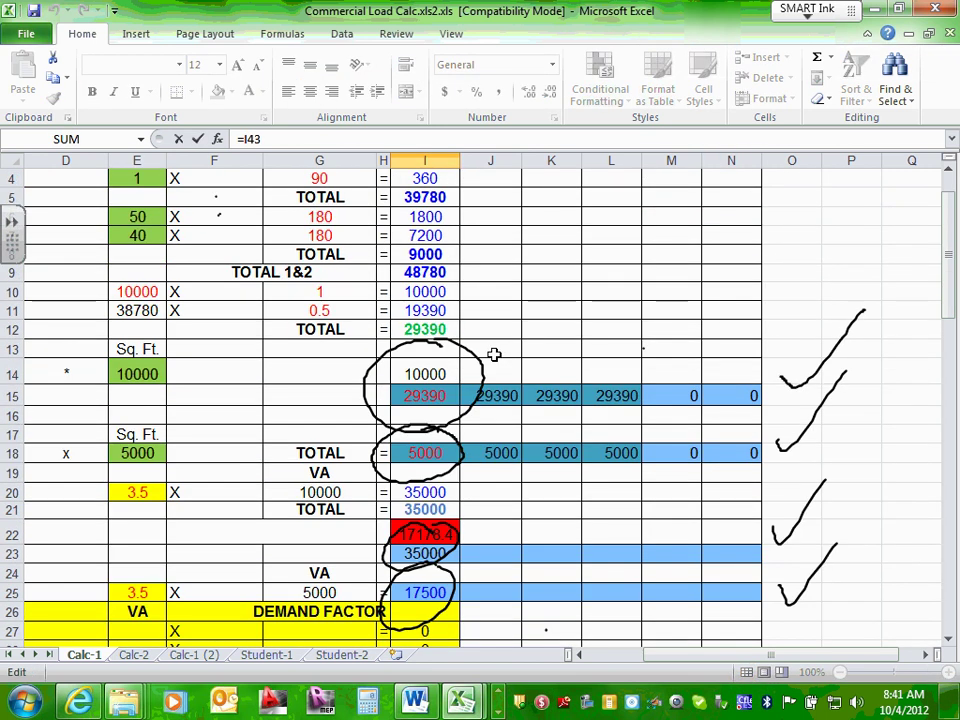
{"action": "key", "text": "Escape"}
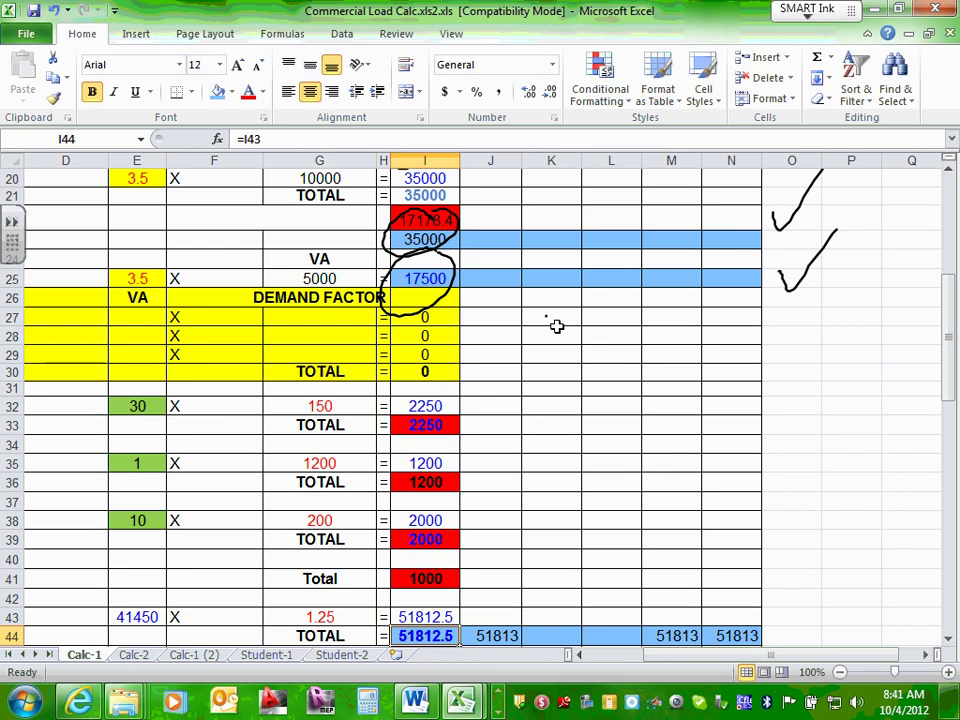
Delete the ink circles drawn around the receptacle and general lighting totals in column I, rows 14 to 25
{"action": "scroll", "coordinate": [516, 304], "scroll_direction": "up", "scroll_amount": 5}
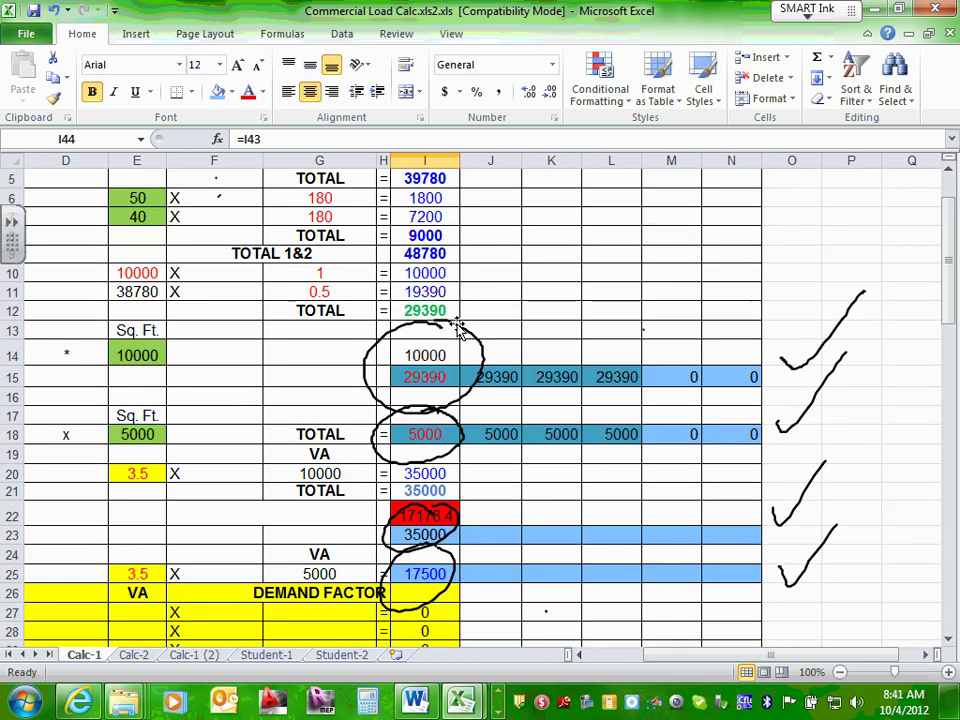
{"action": "left_click", "coordinate": [457, 328]}
{"action": "key", "text": "Delete"}
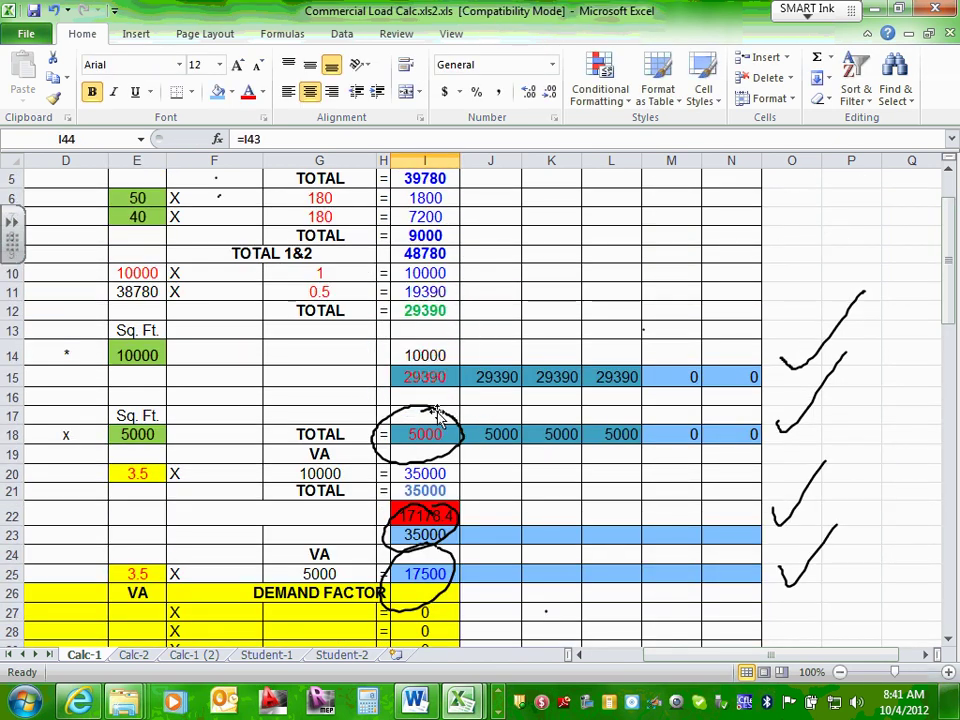
{"action": "left_click", "coordinate": [440, 408]}
{"action": "key", "text": "Delete"}
{"action": "scroll", "coordinate": [444, 392], "scroll_direction": "down", "scroll_amount": 1}
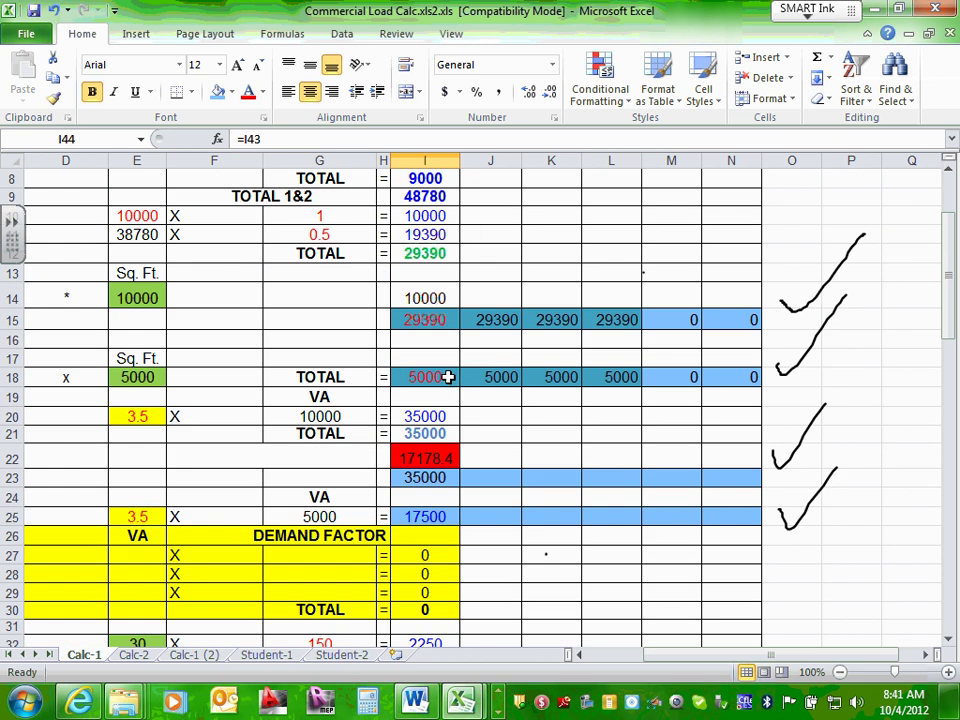
{"action": "left_click_drag", "start_coordinate": [652, 656], "coordinate": [588, 656]}
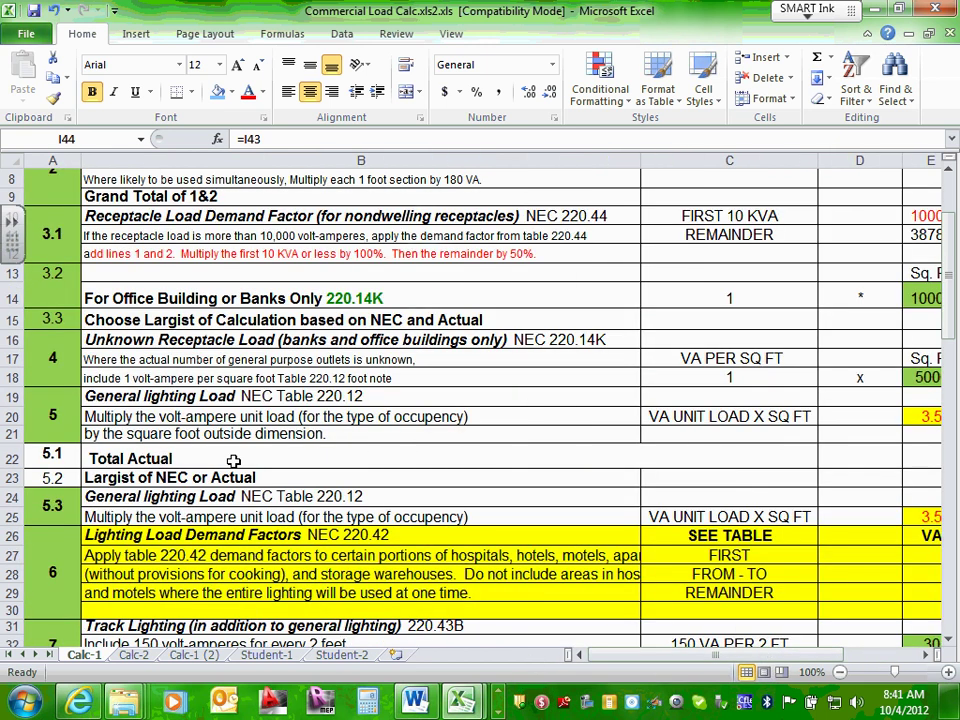
Review the Total Actual row and inspect the formula behind the continuous load total in I44
{"action": "left_click", "coordinate": [12, 457]}
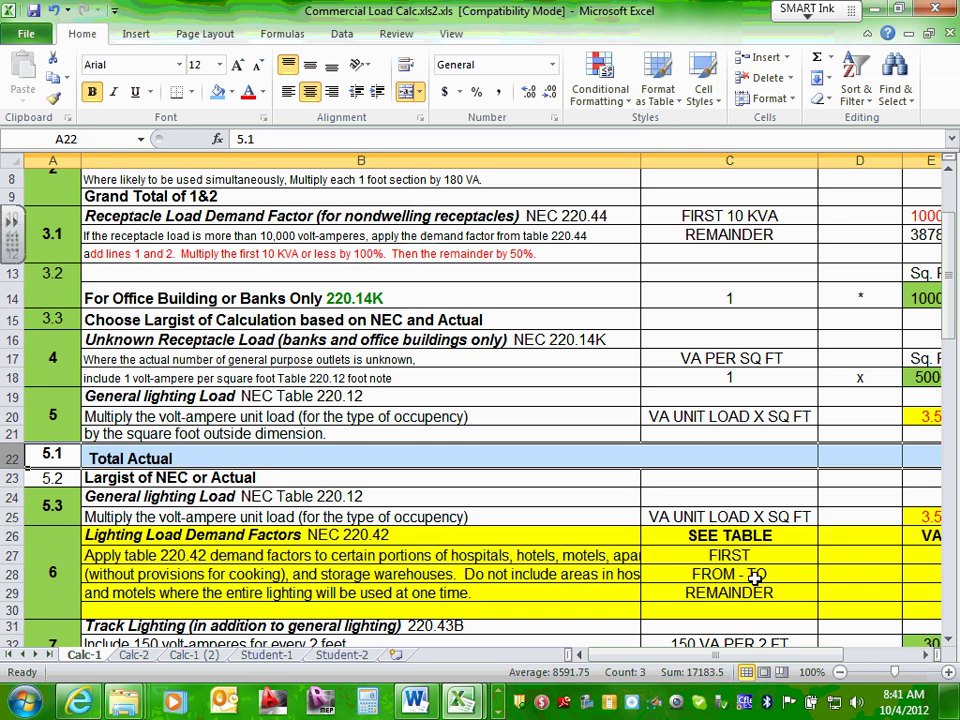
{"action": "left_click_drag", "start_coordinate": [760, 656], "coordinate": [812, 660]}
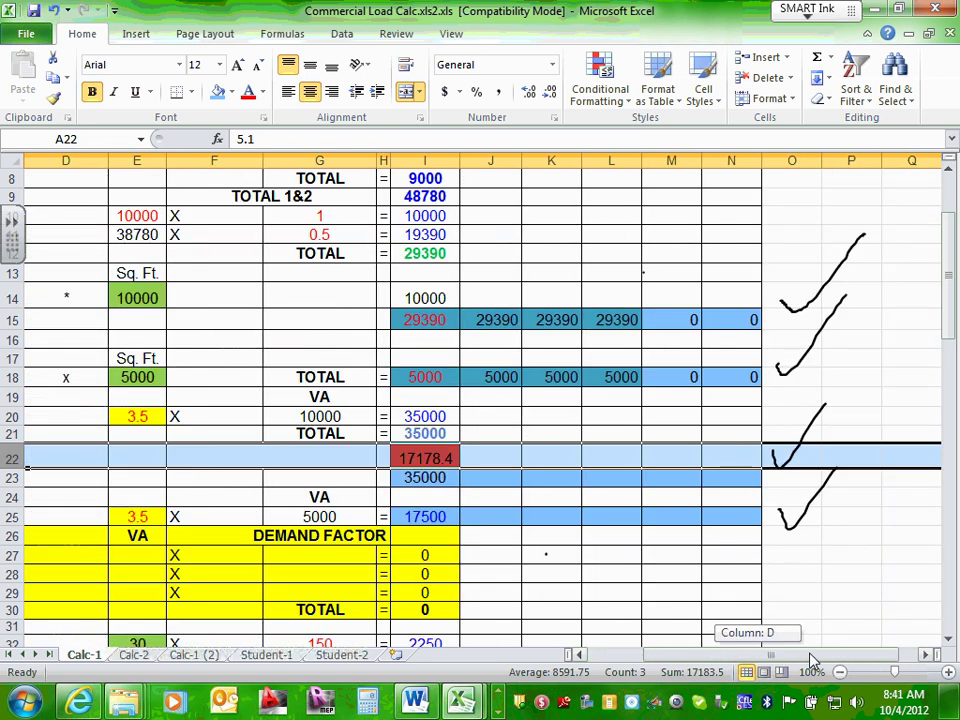
{"action": "mouse_move", "coordinate": [812, 660]}
{"action": "left_mouse_down"}
{"action": "mouse_move", "coordinate": [715, 657]}
{"action": "mouse_move", "coordinate": [800, 657]}
{"action": "left_mouse_up"}
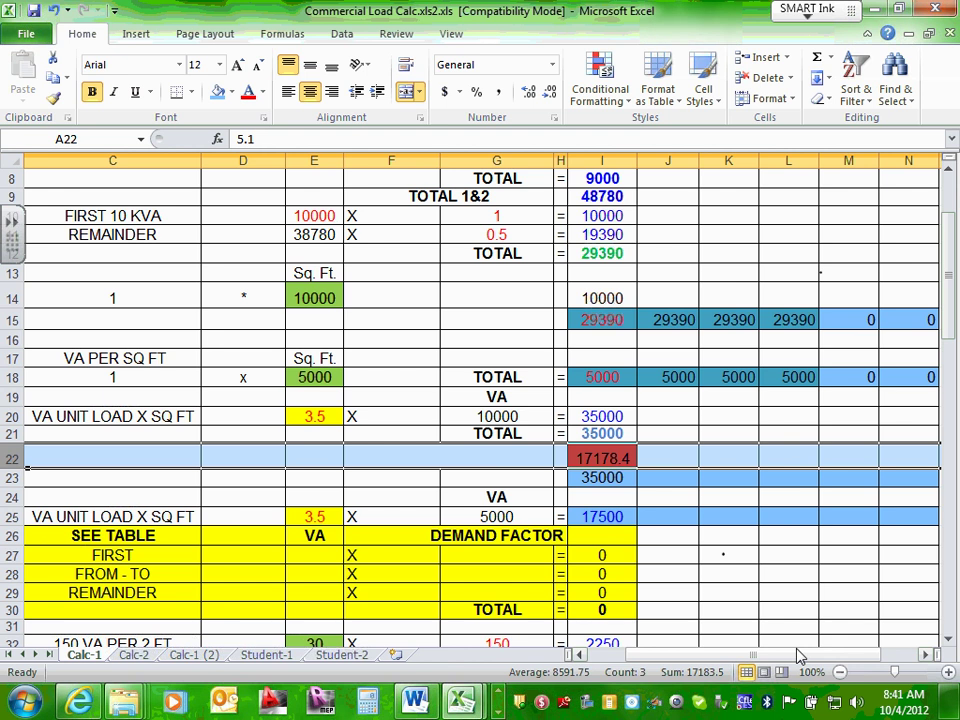
{"action": "scroll", "coordinate": [752, 497], "scroll_direction": "down", "scroll_amount": 4}
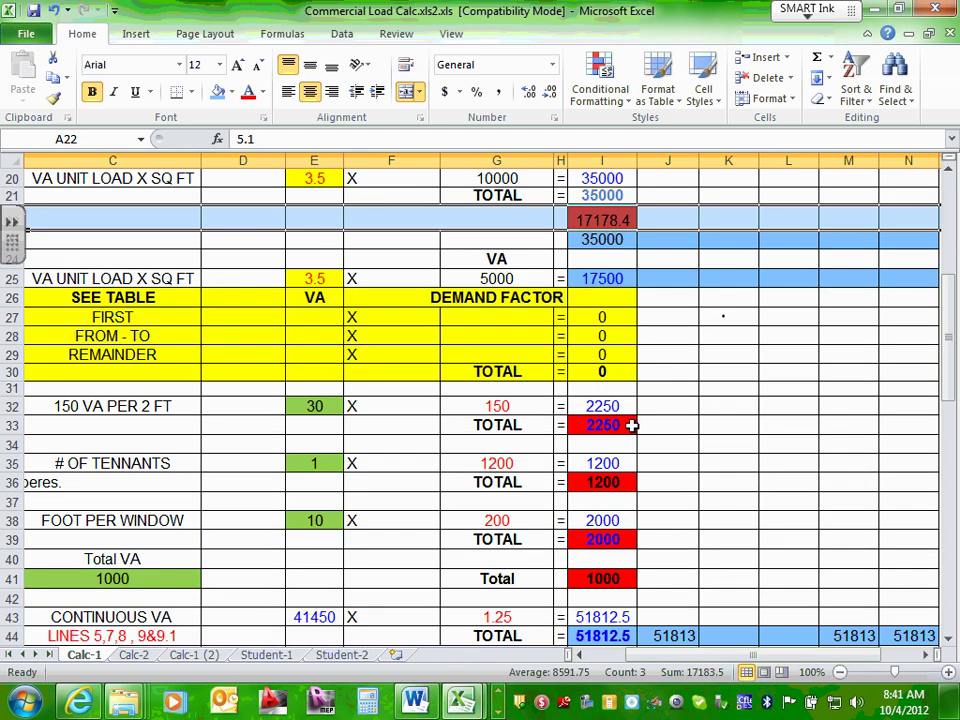
{"action": "scroll", "coordinate": [631, 426], "scroll_direction": "up", "scroll_amount": 1}
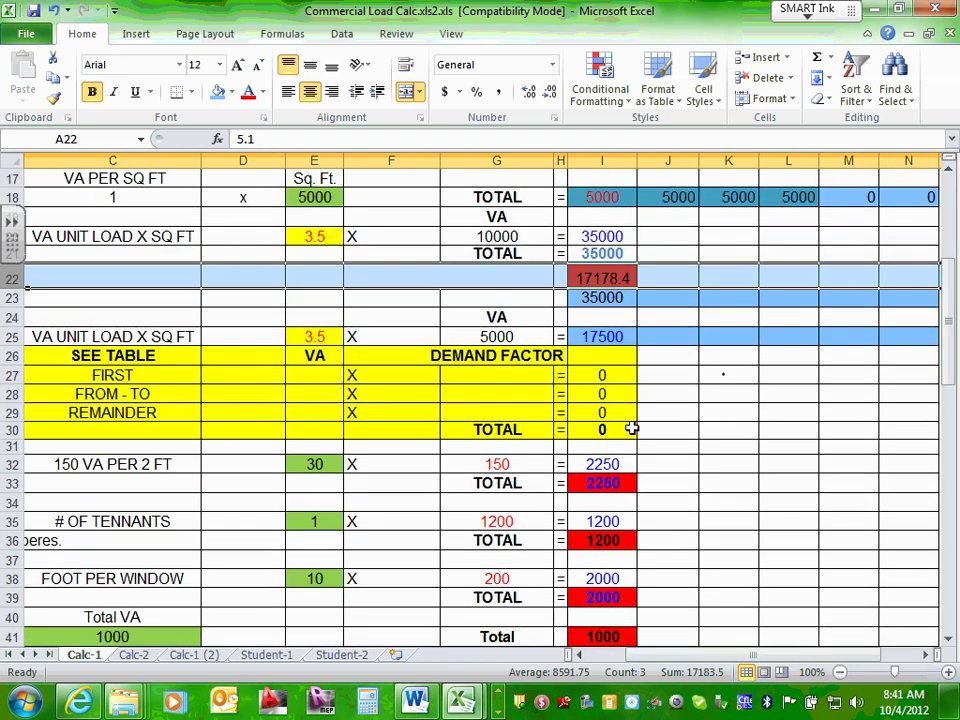
{"action": "scroll", "coordinate": [631, 428], "scroll_direction": "down", "scroll_amount": 3}
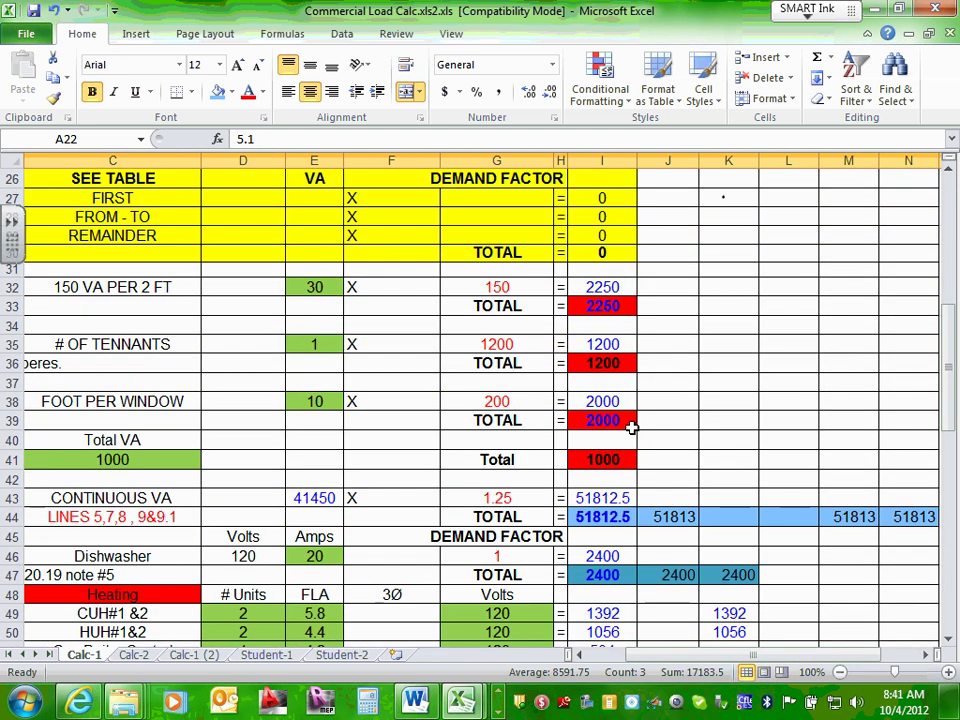
{"action": "double_click", "coordinate": [600, 518]}
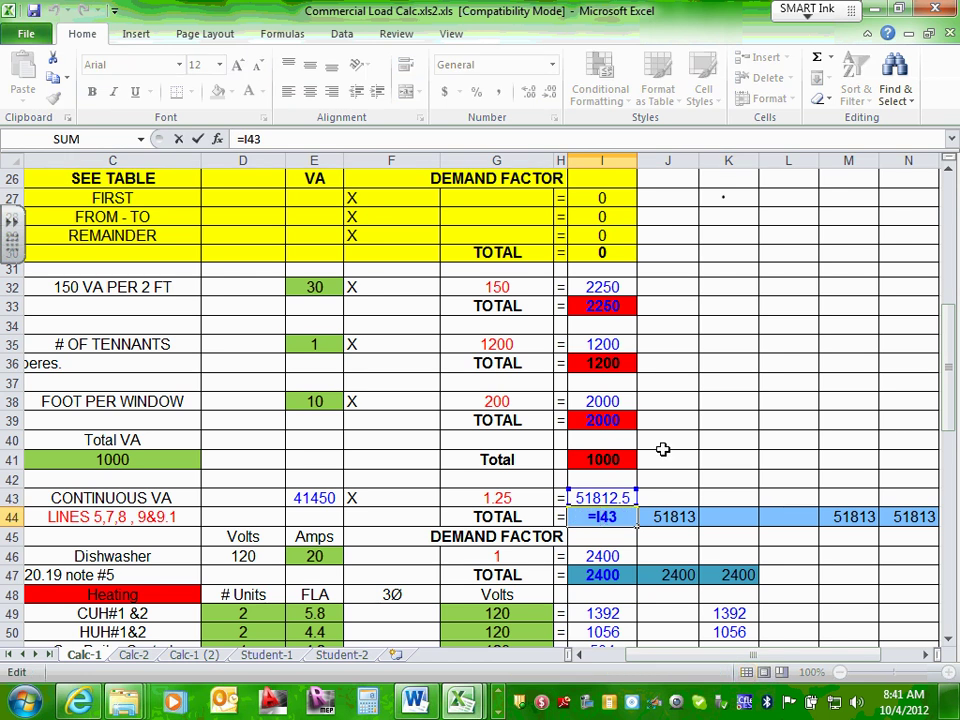
{"action": "scroll", "coordinate": [664, 448], "scroll_direction": "up", "scroll_amount": 2}
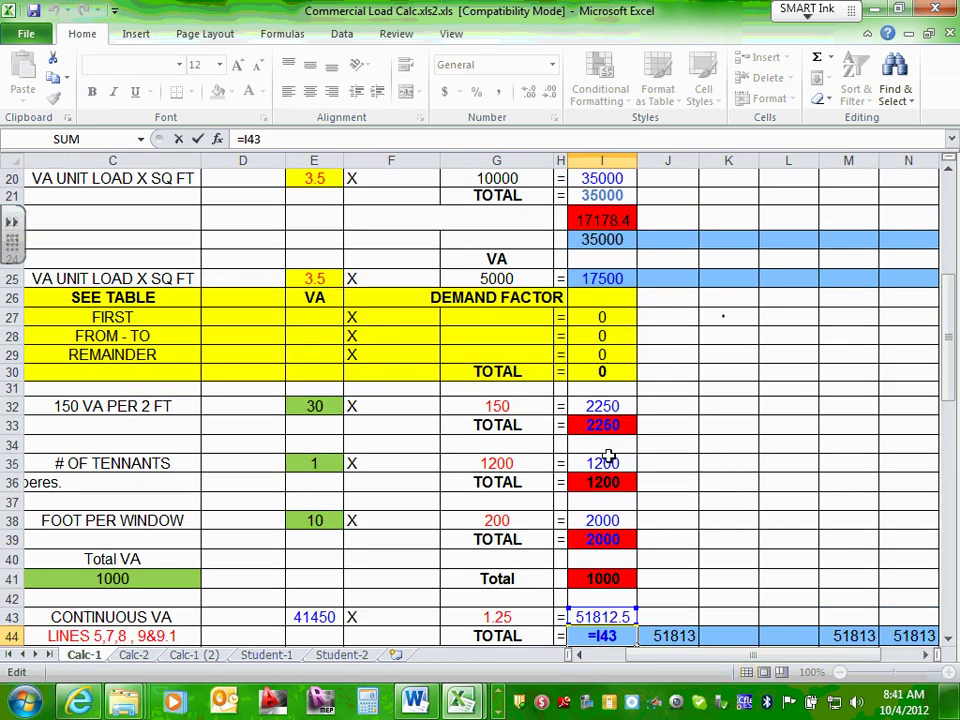
{"action": "scroll", "coordinate": [607, 502], "scroll_direction": "down", "scroll_amount": 3}
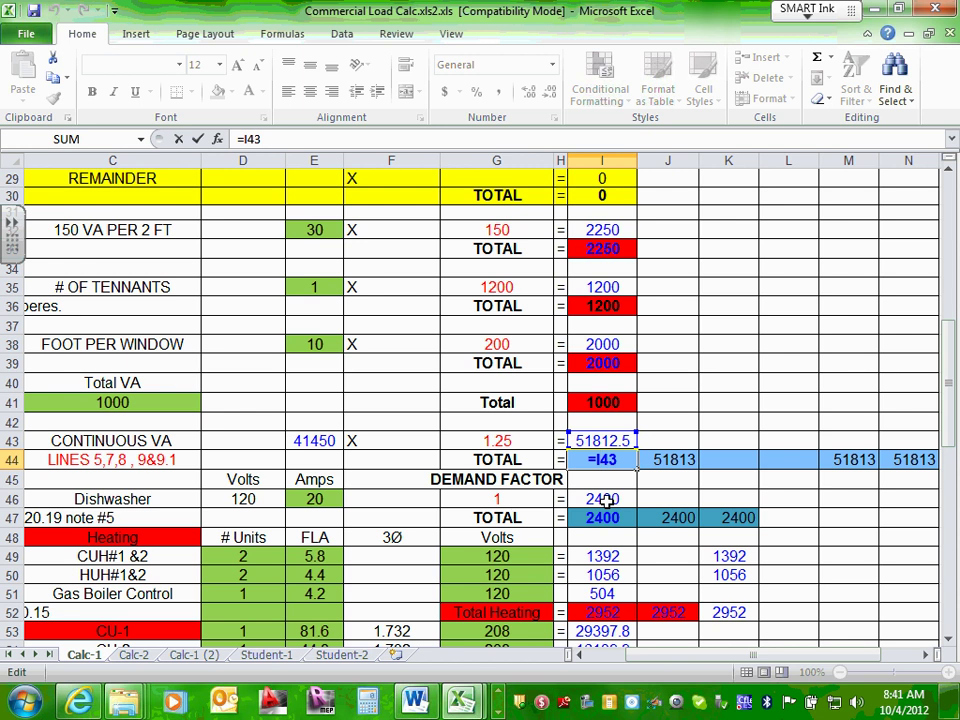
{"action": "key", "text": "ctrl+Return"}
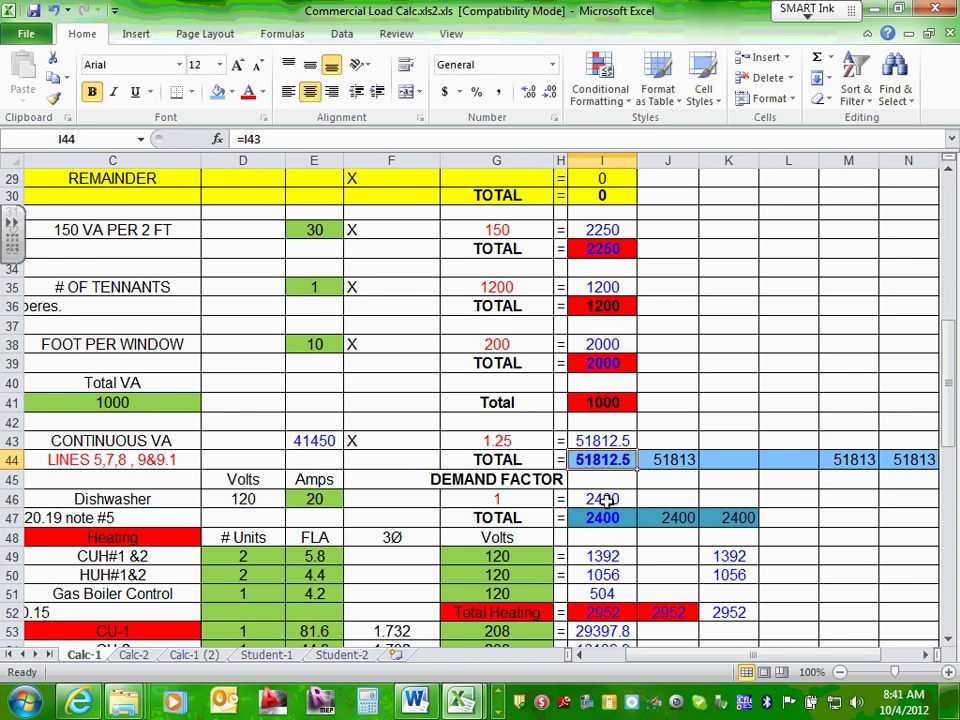
Extend the continuous VA formula in E43 by adding the row 25 general lighting load, I25, to the sum
{"action": "double_click", "coordinate": [318, 442]}
{"action": "scroll", "coordinate": [848, 439], "scroll_direction": "up", "scroll_amount": 1}
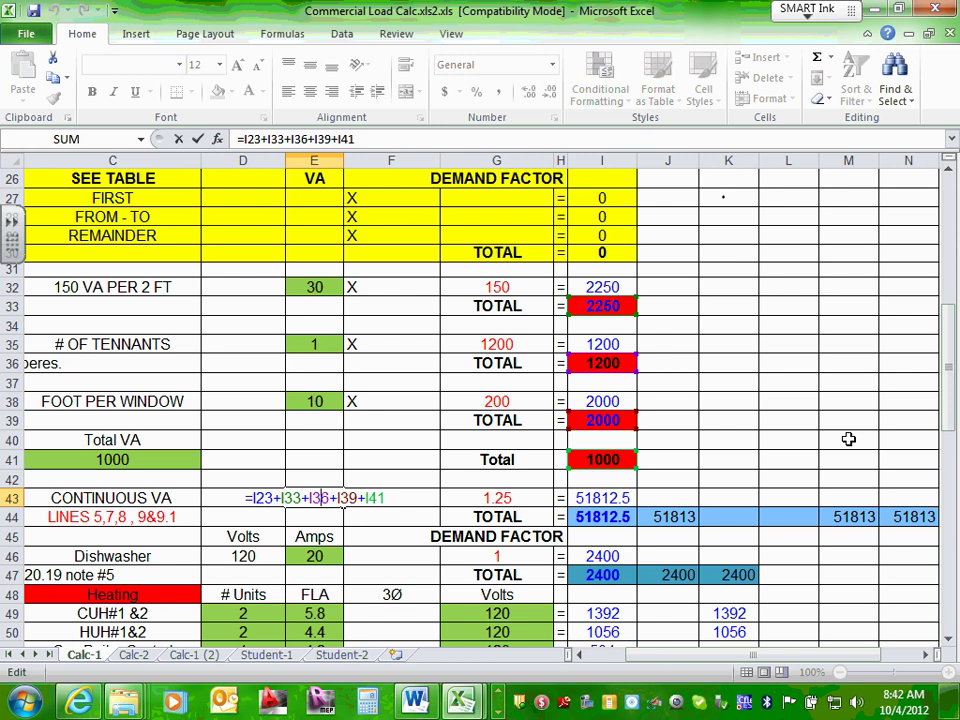
{"action": "scroll", "coordinate": [848, 439], "scroll_direction": "up", "scroll_amount": 4}
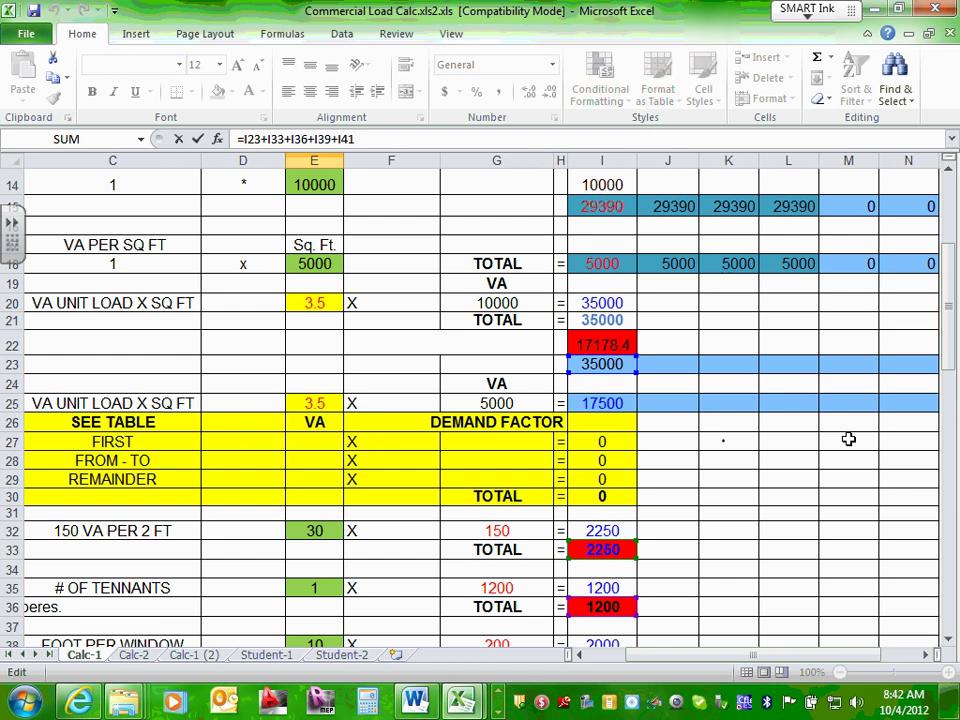
{"action": "scroll", "coordinate": [508, 429], "scroll_direction": "down", "scroll_amount": 5}
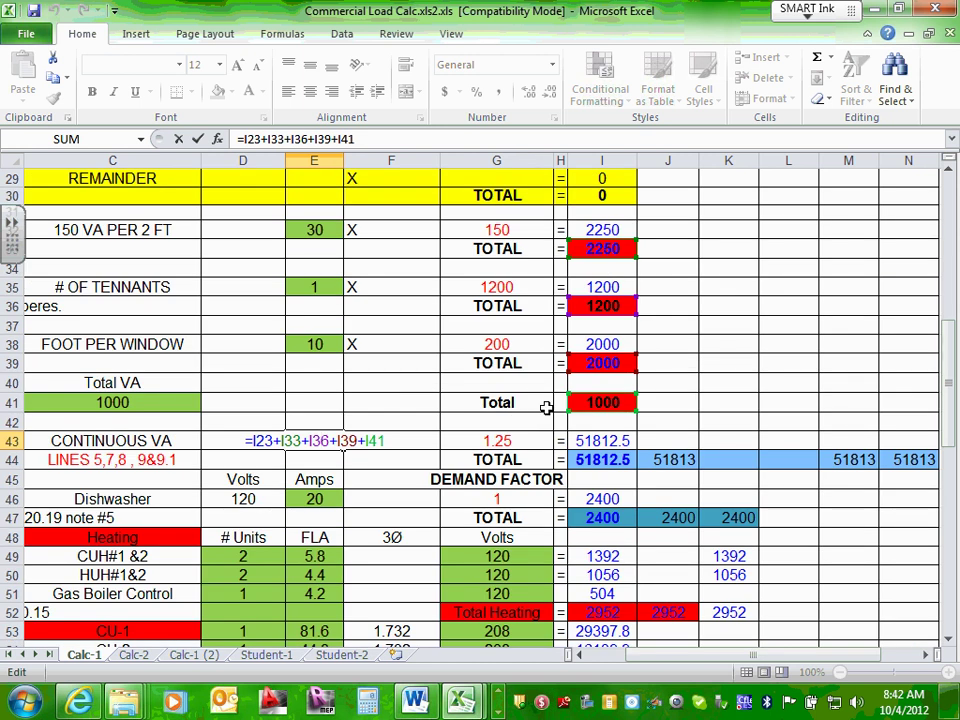
{"action": "scroll", "coordinate": [546, 407], "scroll_direction": "up", "scroll_amount": 5}
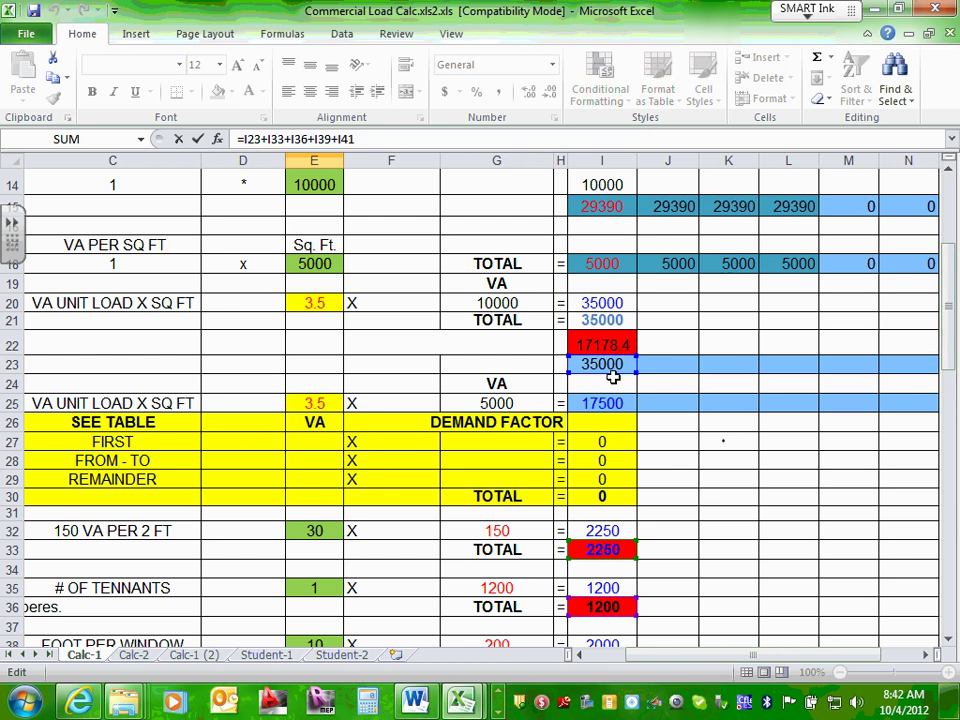
{"action": "left_click_drag", "start_coordinate": [664, 656], "coordinate": [645, 652]}
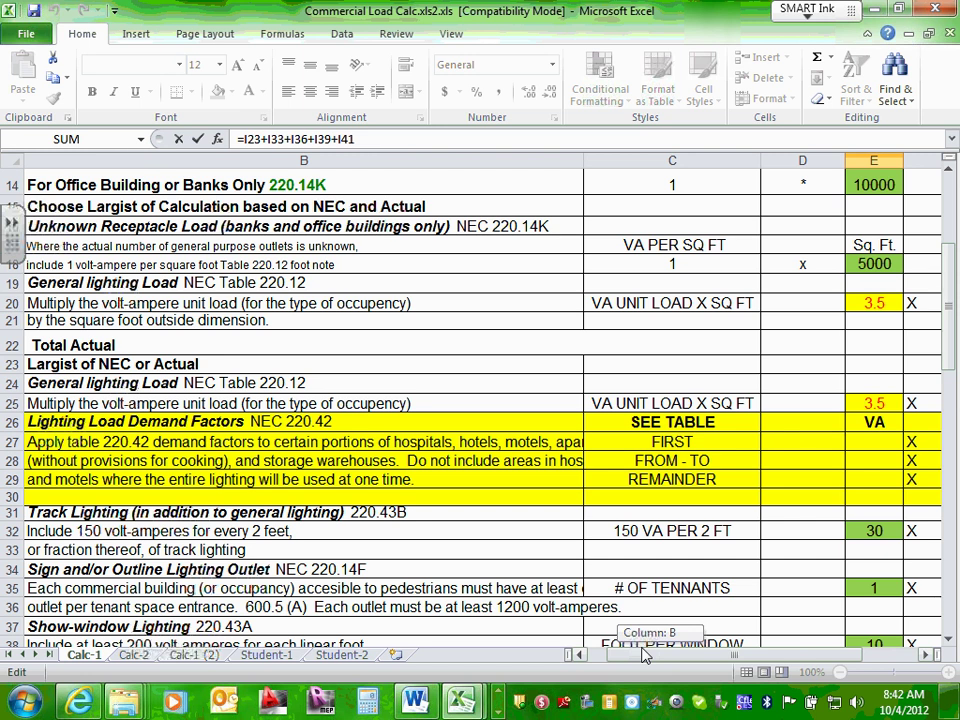
{"action": "left_click_drag", "start_coordinate": [645, 655], "coordinate": [670, 665]}
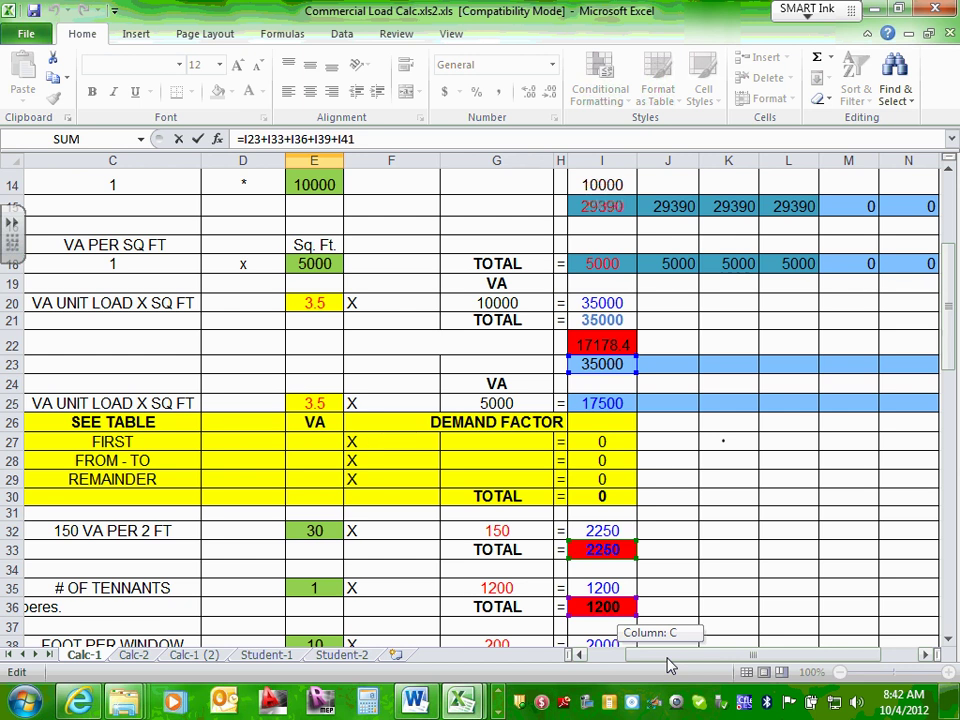
{"action": "left_click_drag", "start_coordinate": [670, 667], "coordinate": [641, 670]}
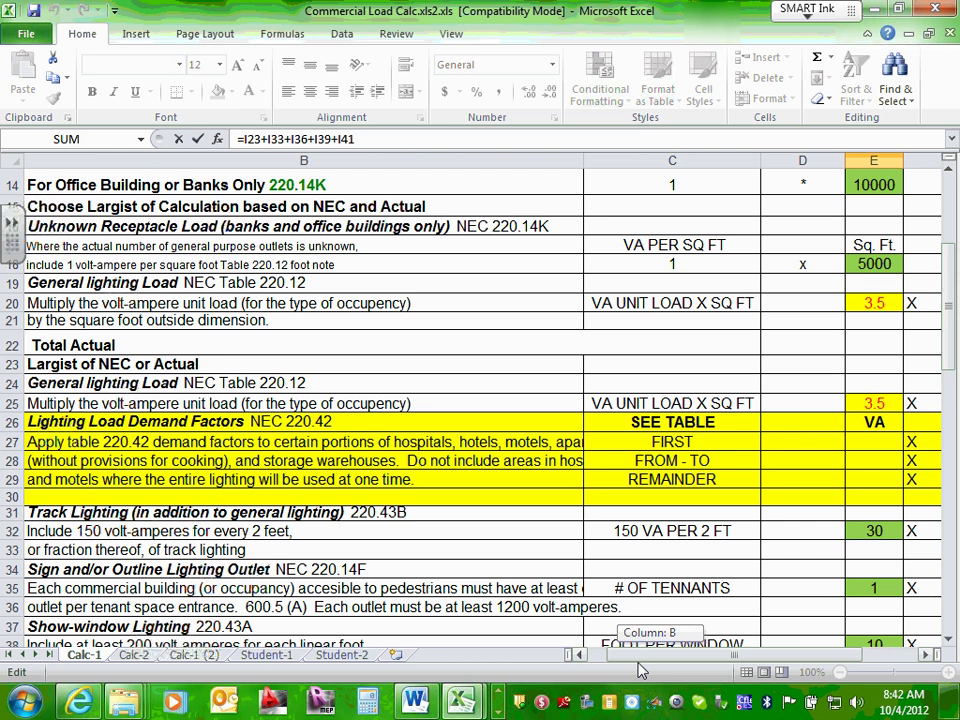
{"action": "left_click_drag", "start_coordinate": [641, 670], "coordinate": [678, 674]}
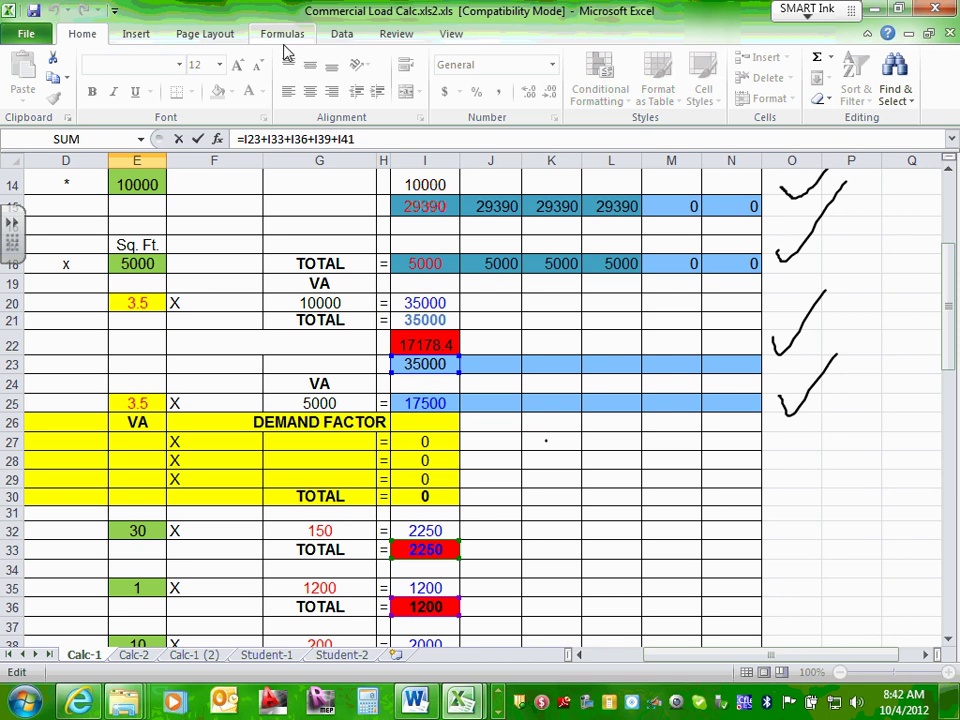
{"action": "left_click", "coordinate": [355, 139]}
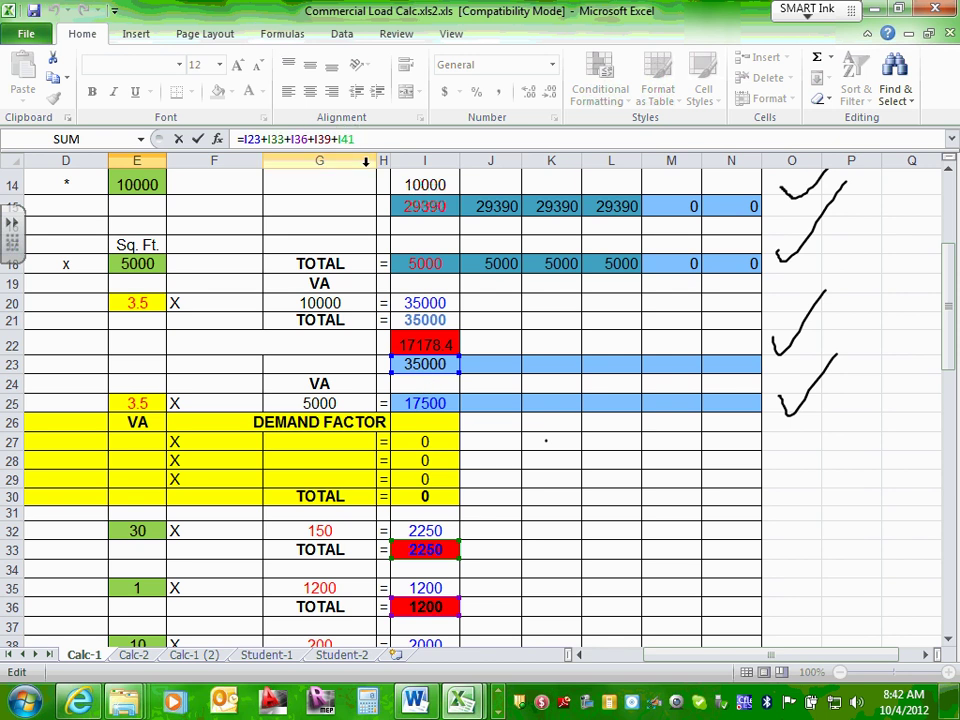
{"action": "type", "text": "+"}
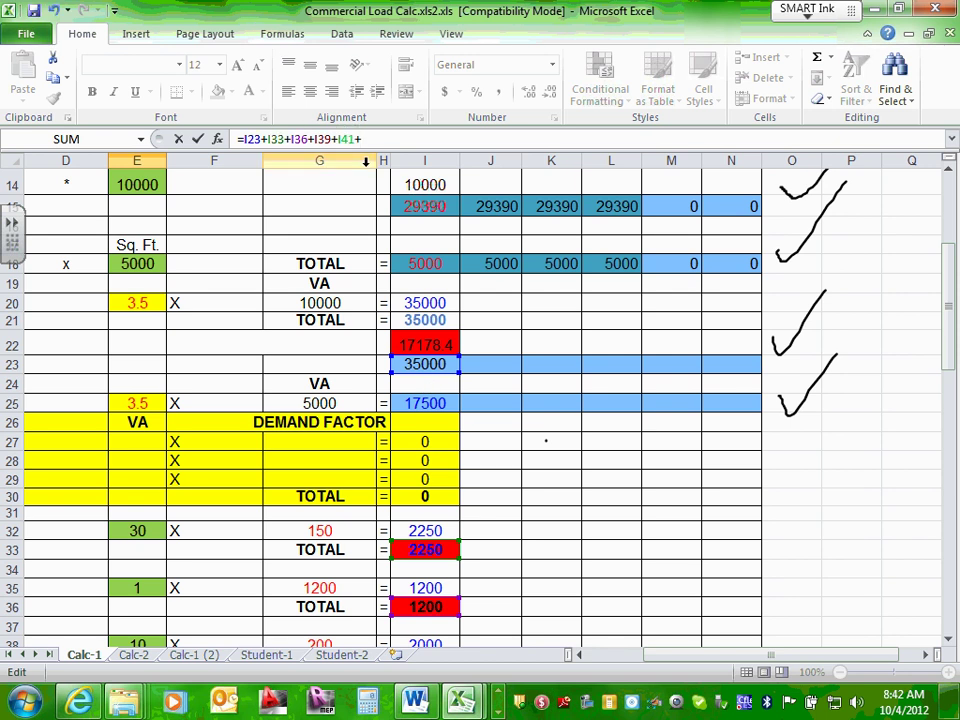
{"action": "left_click", "coordinate": [437, 401]}
{"action": "key", "text": "Return"}
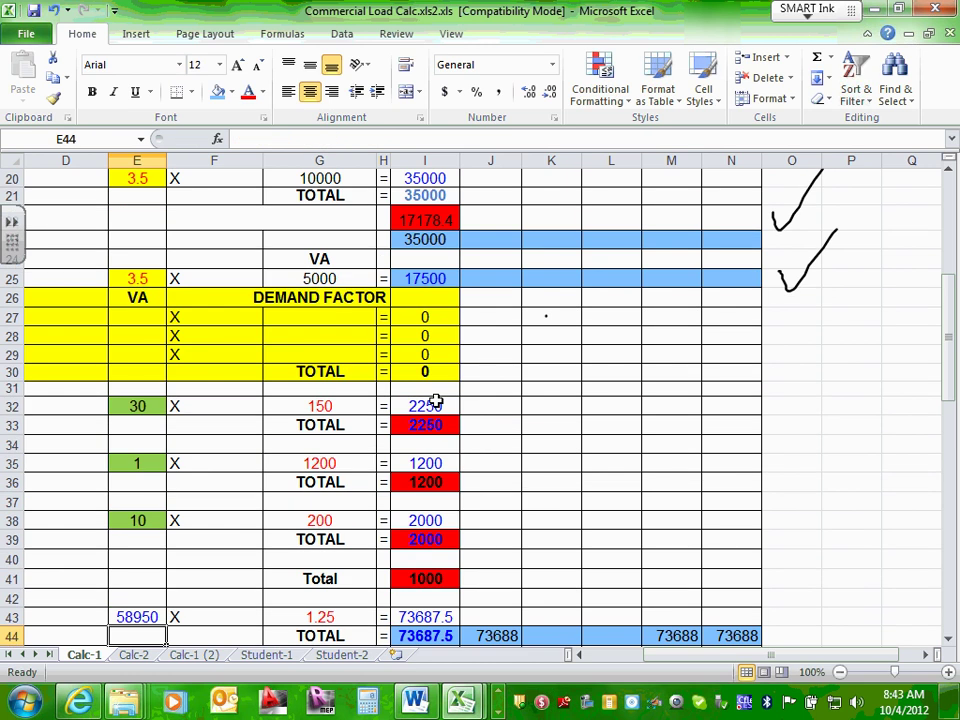
Check the lighting load cells I23 and I25 and the continuous load total in I44
{"action": "left_click", "coordinate": [570, 440]}
{"action": "scroll", "coordinate": [467, 604], "scroll_direction": "down", "scroll_amount": 1}
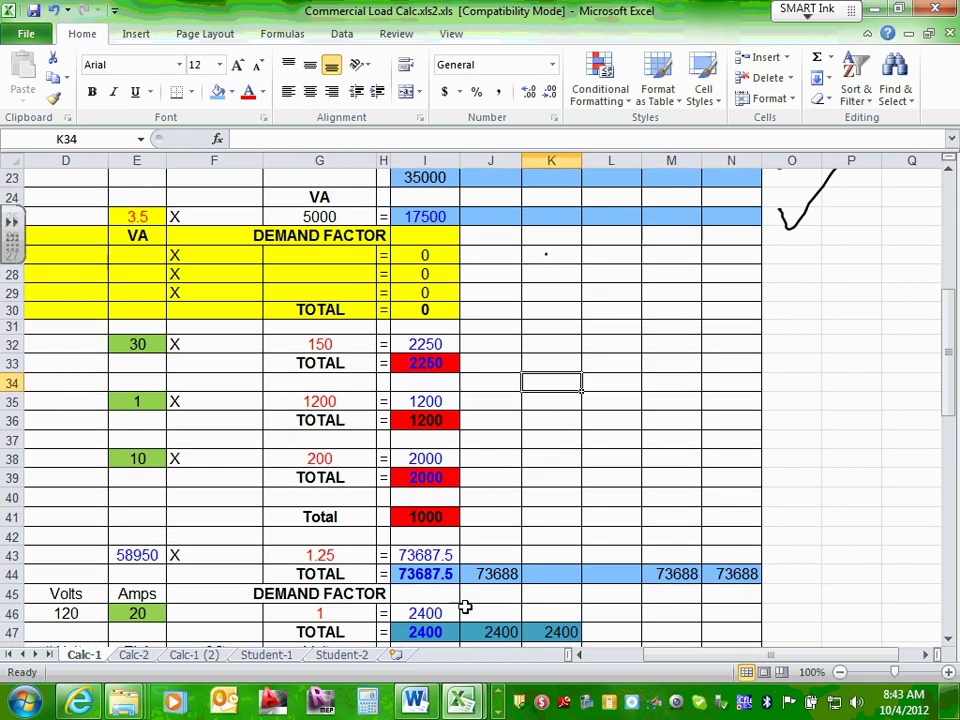
{"action": "scroll", "coordinate": [445, 500], "scroll_direction": "up", "scroll_amount": 2}
{"action": "scroll", "coordinate": [445, 500], "scroll_direction": "up", "scroll_amount": 2}
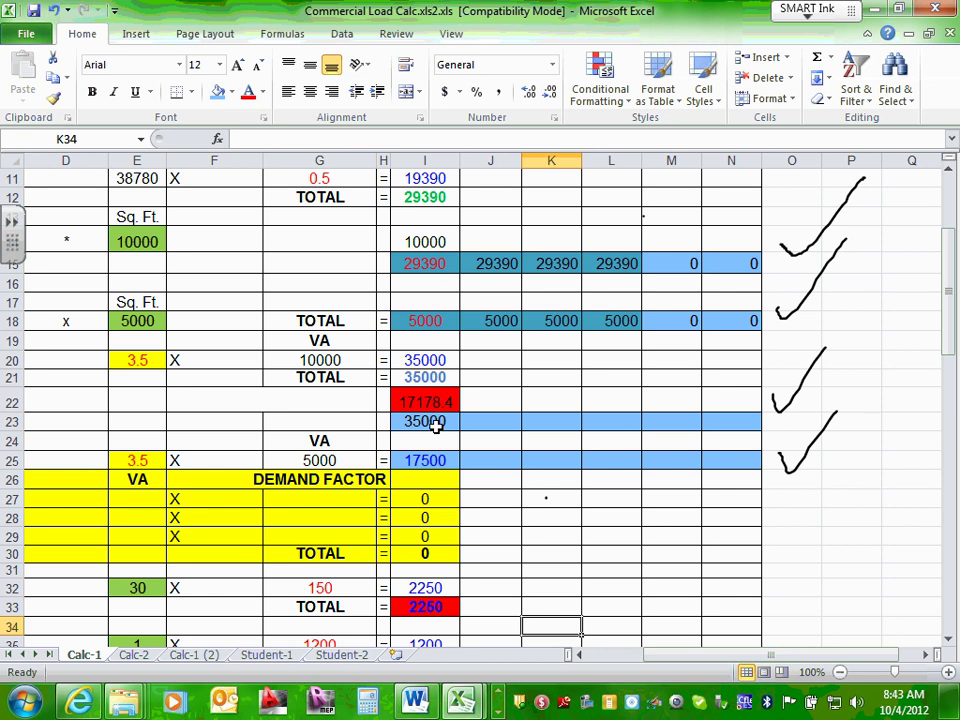
{"action": "left_click", "coordinate": [435, 460]}
{"action": "left_click", "coordinate": [423, 425]}
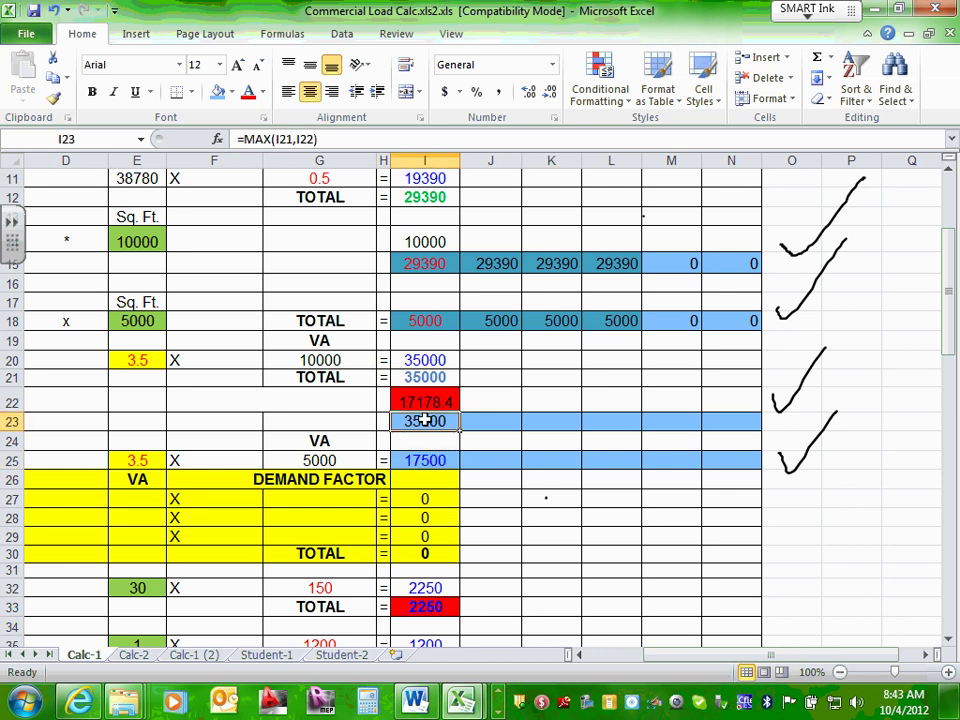
{"action": "double_click", "coordinate": [423, 421]}
{"action": "key", "text": "Escape"}
{"action": "left_click", "coordinate": [435, 458]}
{"action": "left_click", "coordinate": [552, 497]}
{"action": "scroll", "coordinate": [567, 494], "scroll_direction": "down", "scroll_amount": 6}
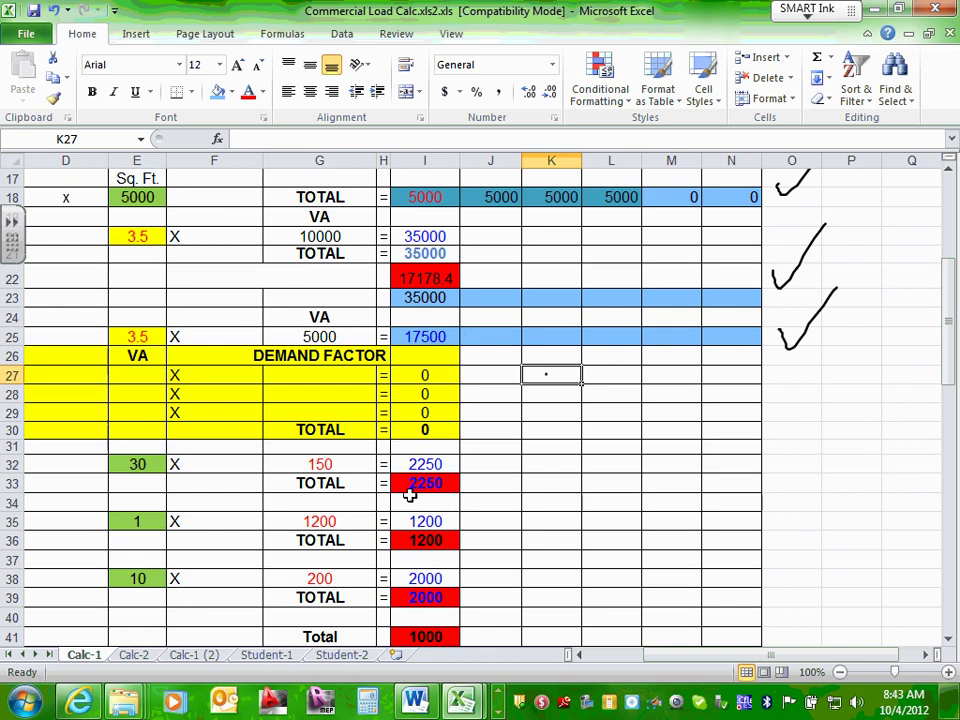
{"action": "left_click", "coordinate": [424, 459]}
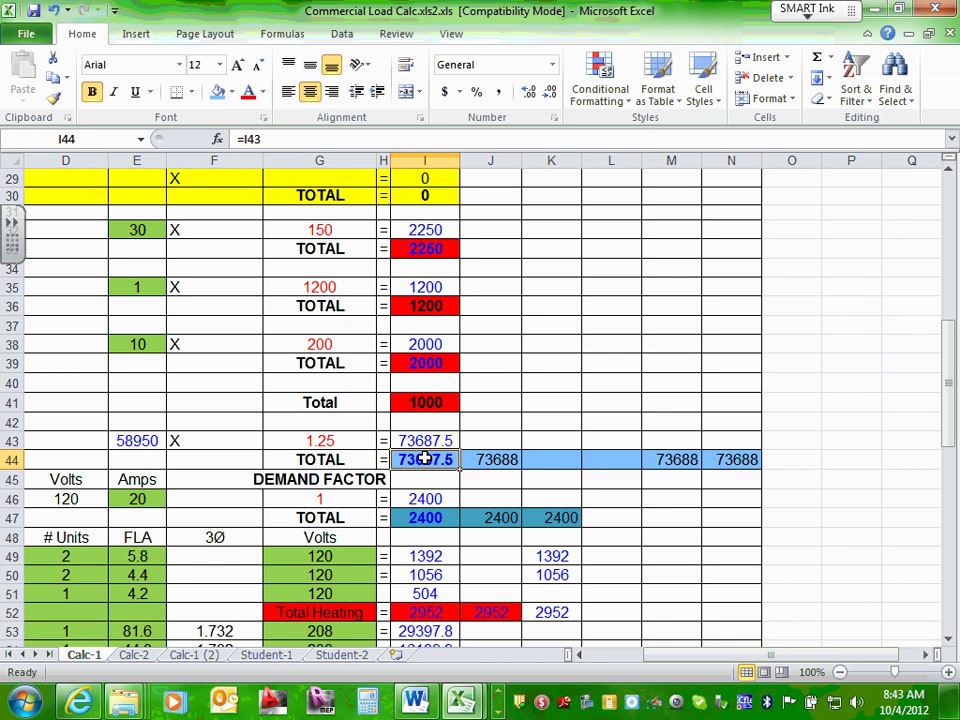
Save the load calculation workbook
{"action": "left_click", "coordinate": [680, 368]}
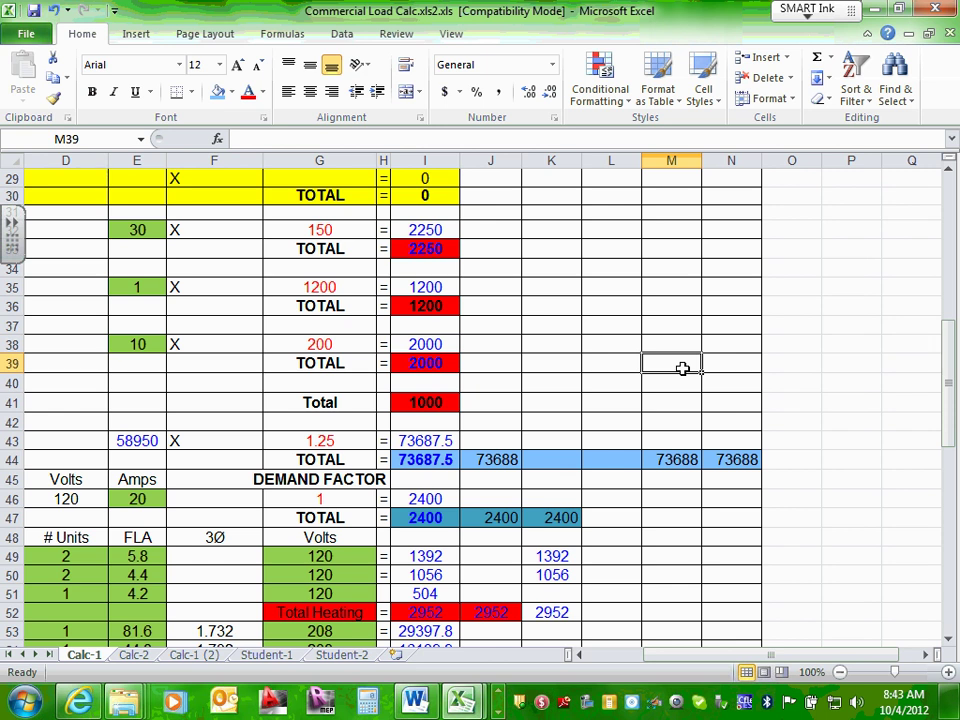
{"action": "left_click", "coordinate": [33, 11]}
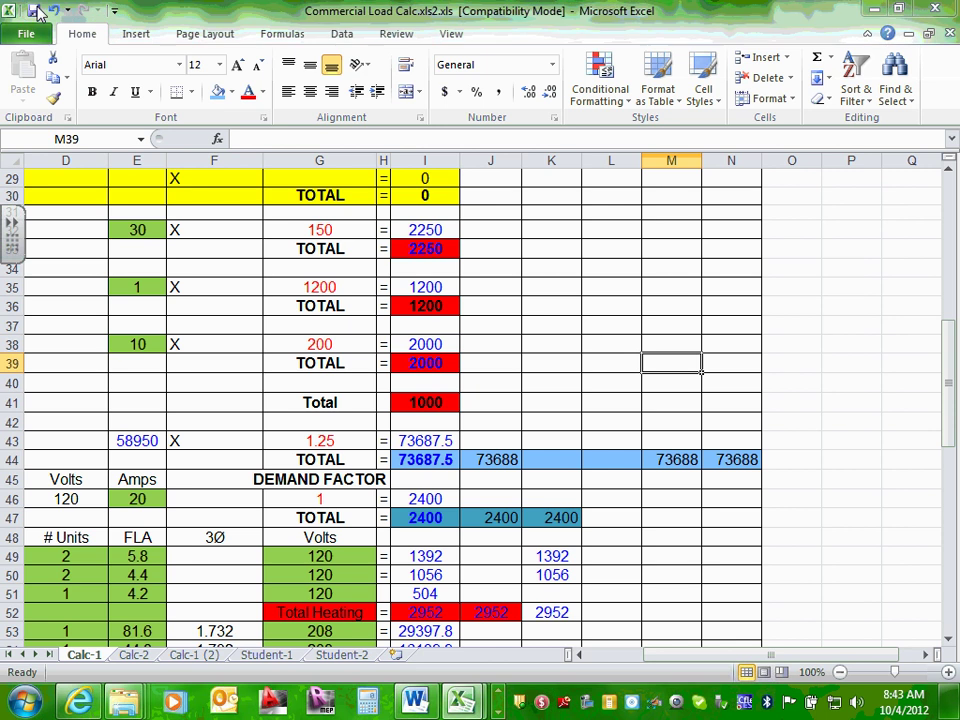
{"action": "left_click", "coordinate": [556, 473]}
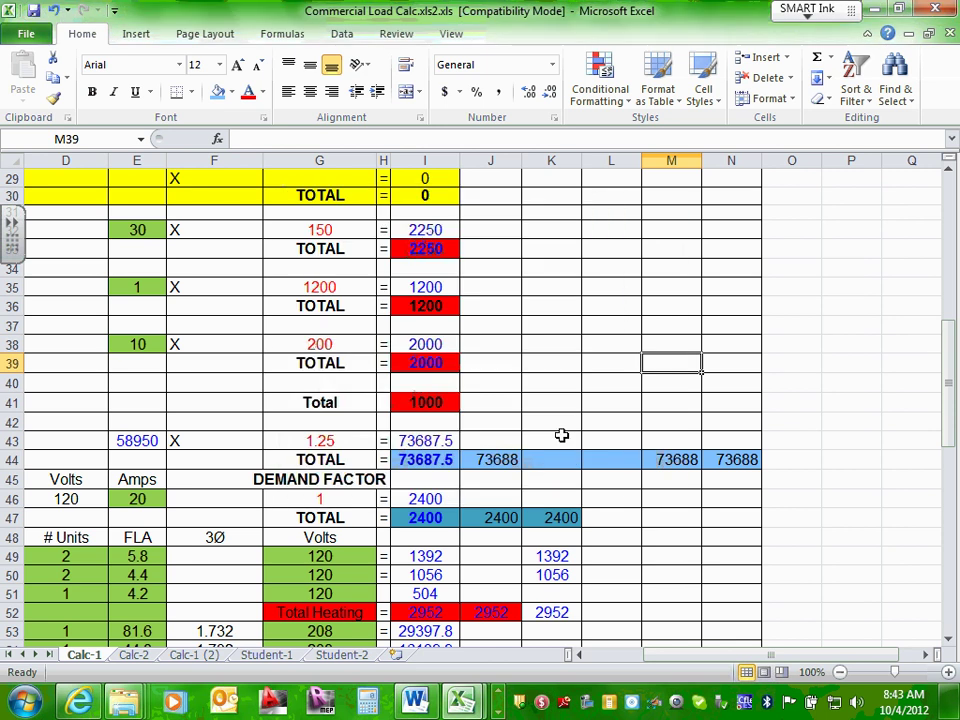
Delete the four handwritten ink check marks beside the table in columns O and P
{"action": "scroll", "coordinate": [572, 396], "scroll_direction": "up", "scroll_amount": 9}
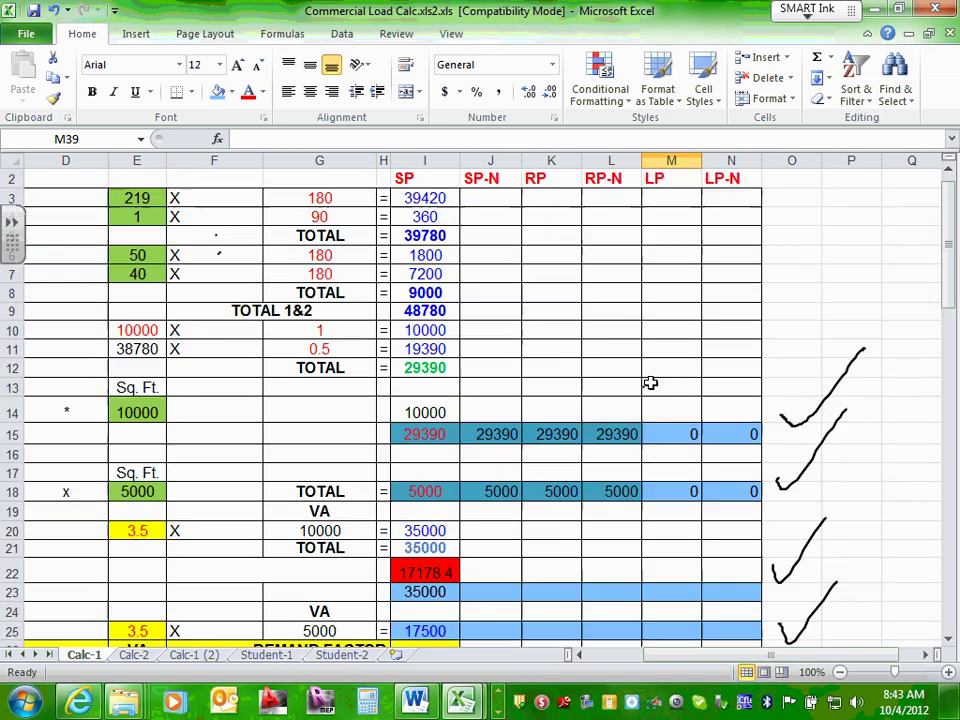
{"action": "left_click", "coordinate": [851, 368]}
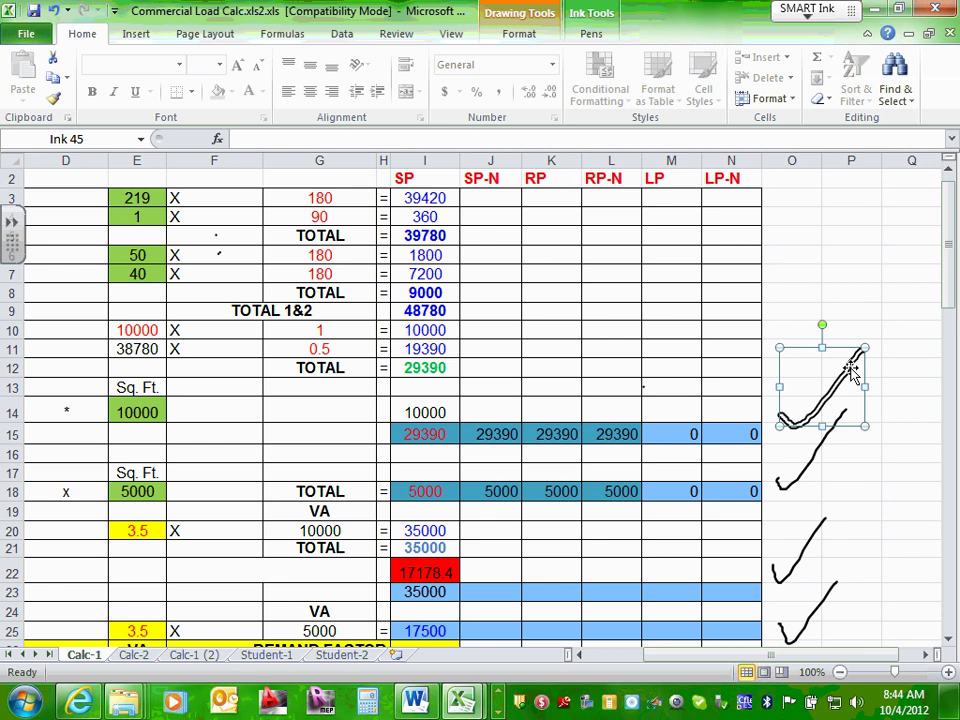
{"action": "key", "text": "Delete"}
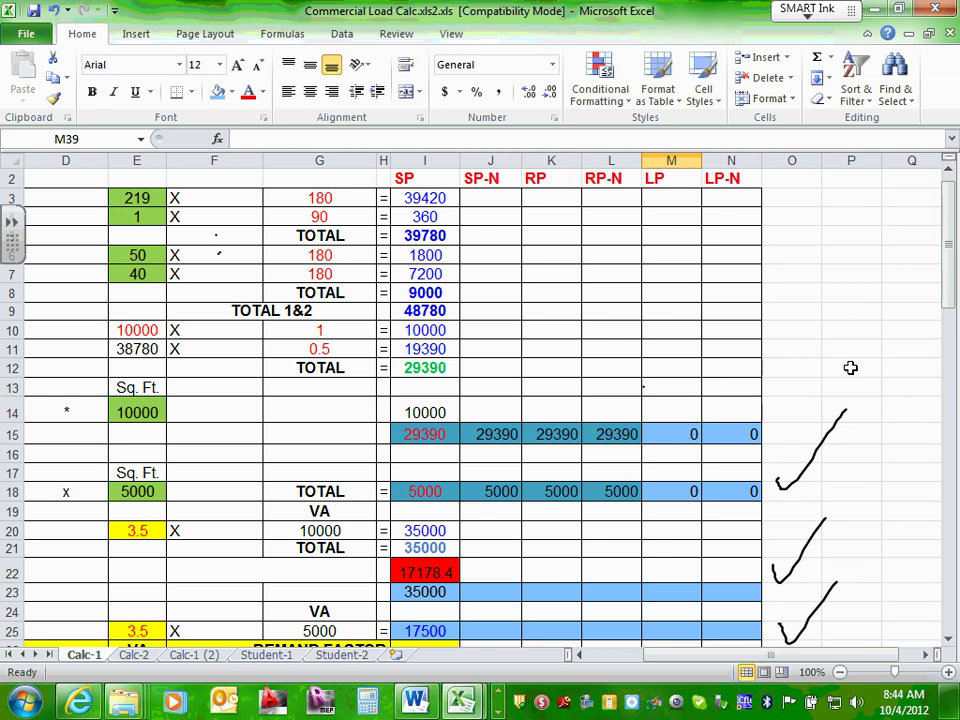
{"action": "left_click", "coordinate": [840, 425]}
{"action": "key", "text": "Delete"}
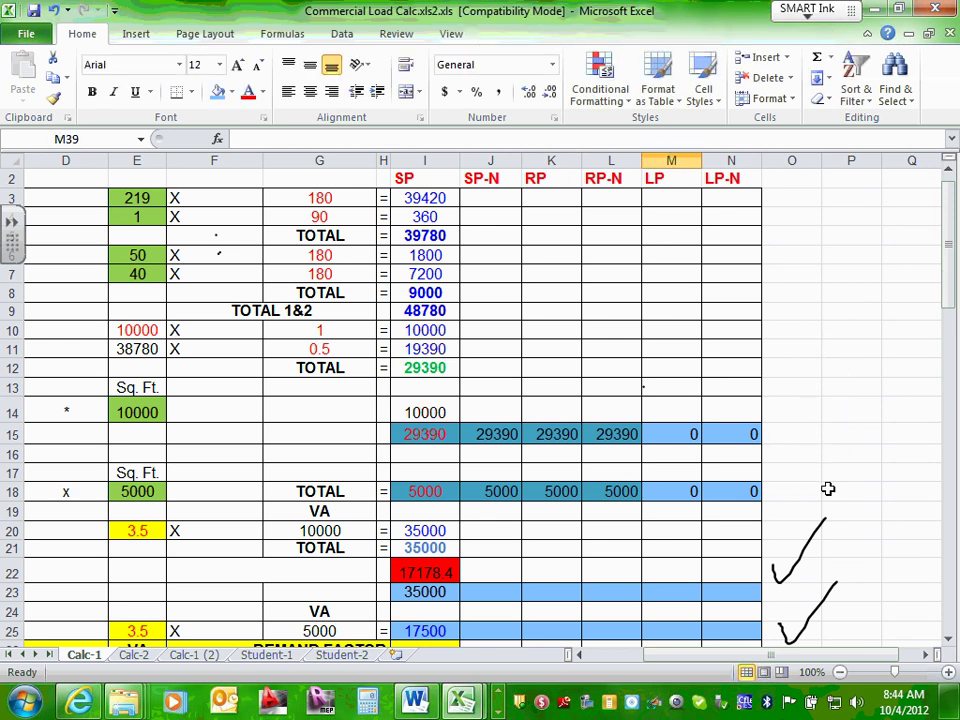
{"action": "left_click", "coordinate": [815, 543]}
{"action": "key", "text": "Delete"}
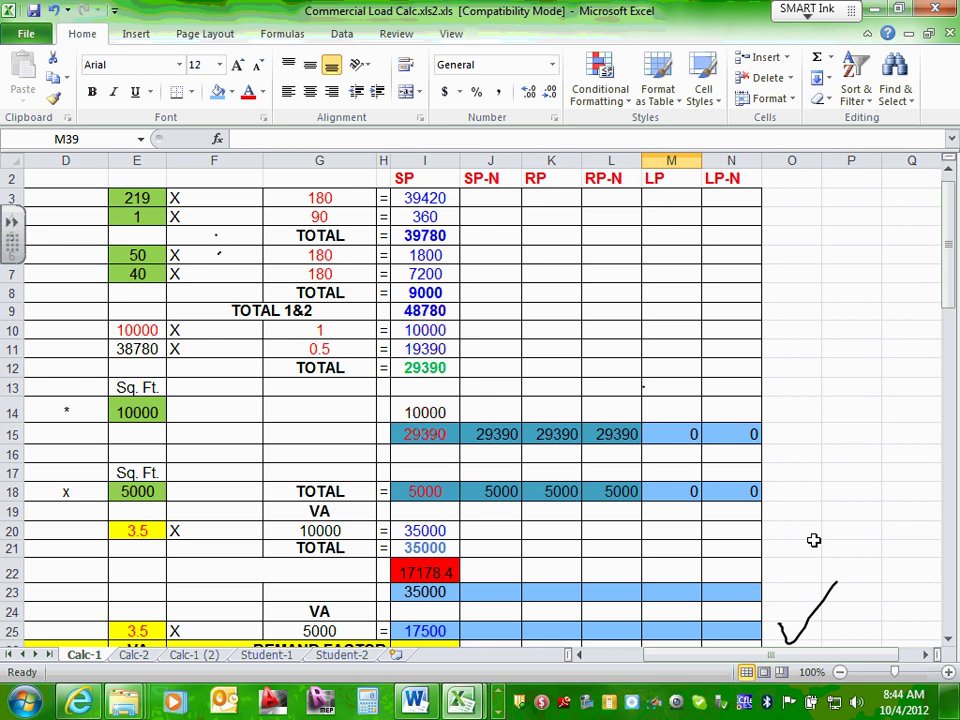
{"action": "left_click", "coordinate": [821, 597]}
{"action": "key", "text": "Delete"}
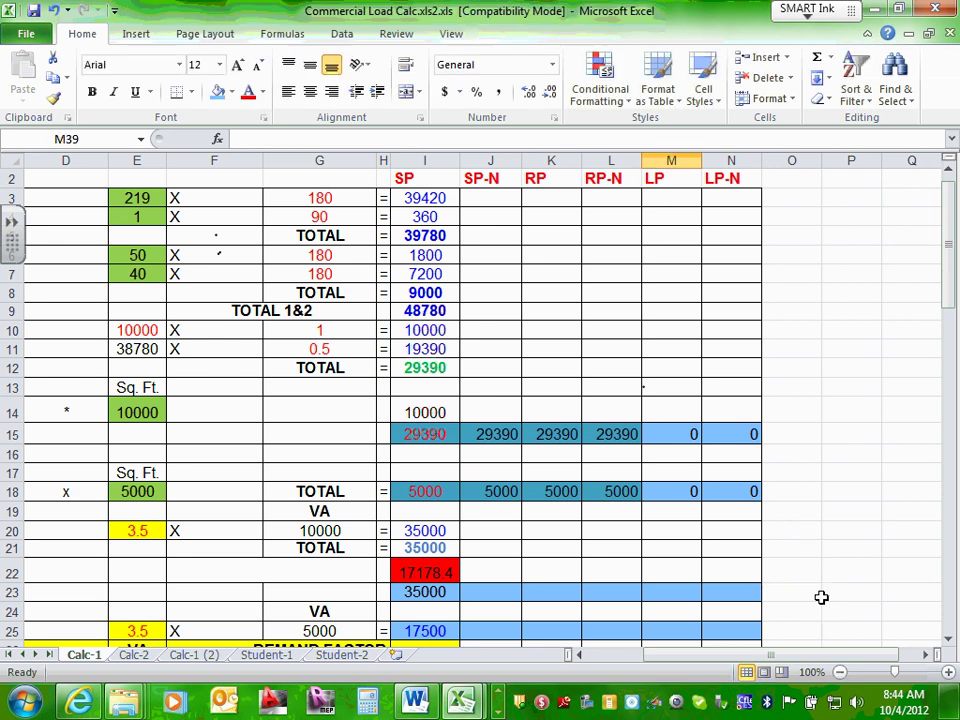
{"action": "scroll", "coordinate": [821, 597], "scroll_direction": "down", "scroll_amount": 5}
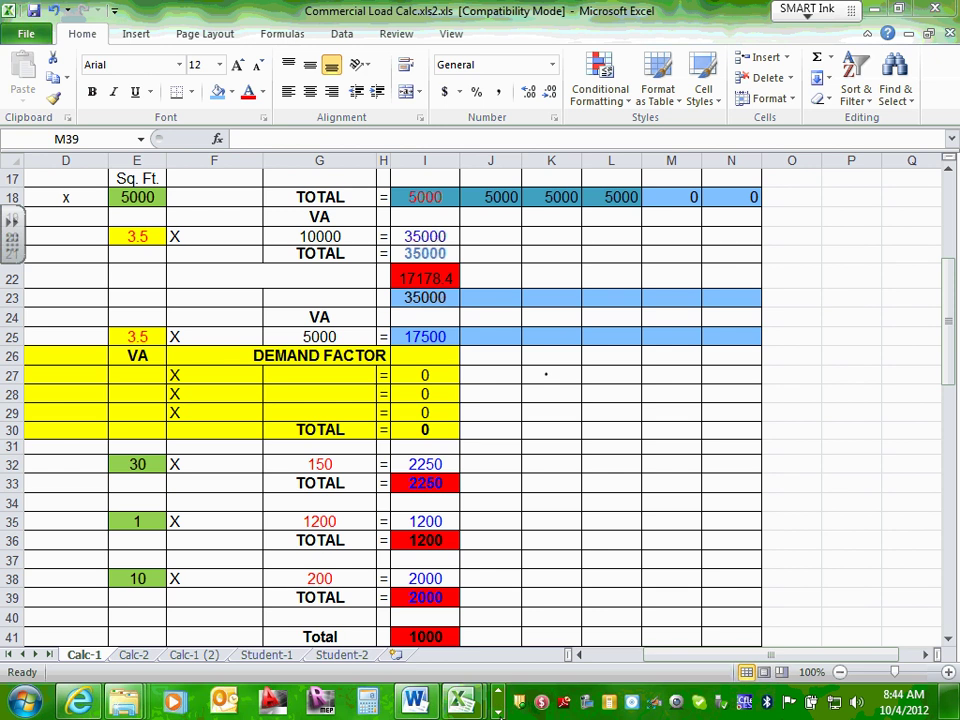
{"action": "left_click", "coordinate": [497, 707]}
{"action": "left_click", "coordinate": [497, 707]}
{"action": "left_click", "coordinate": [497, 707]}
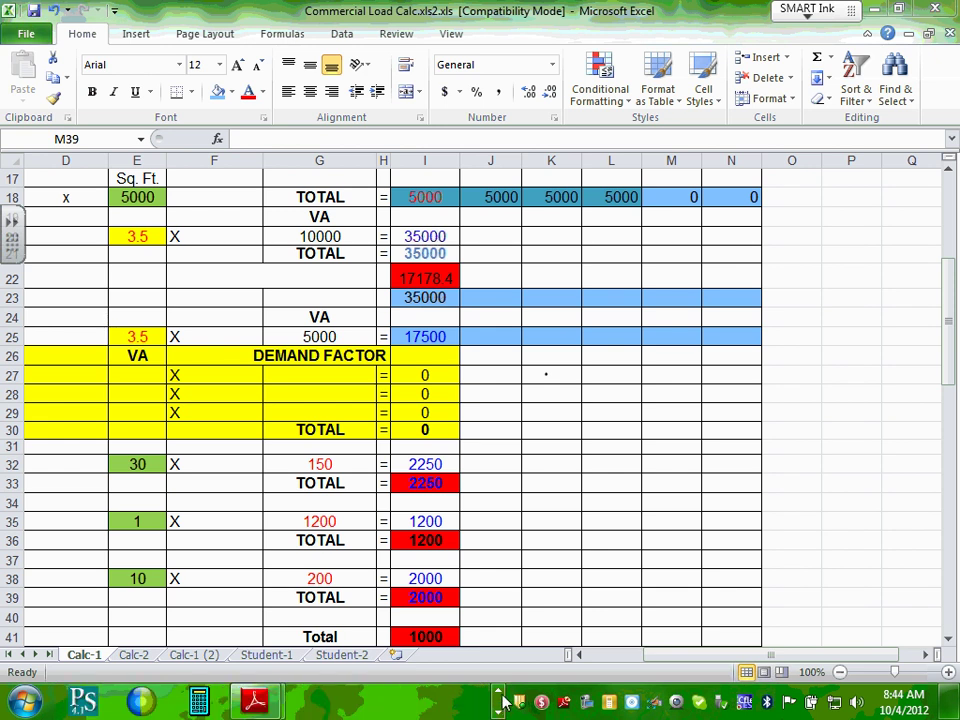
{"action": "left_click", "coordinate": [497, 707]}
{"action": "left_click", "coordinate": [368, 700]}
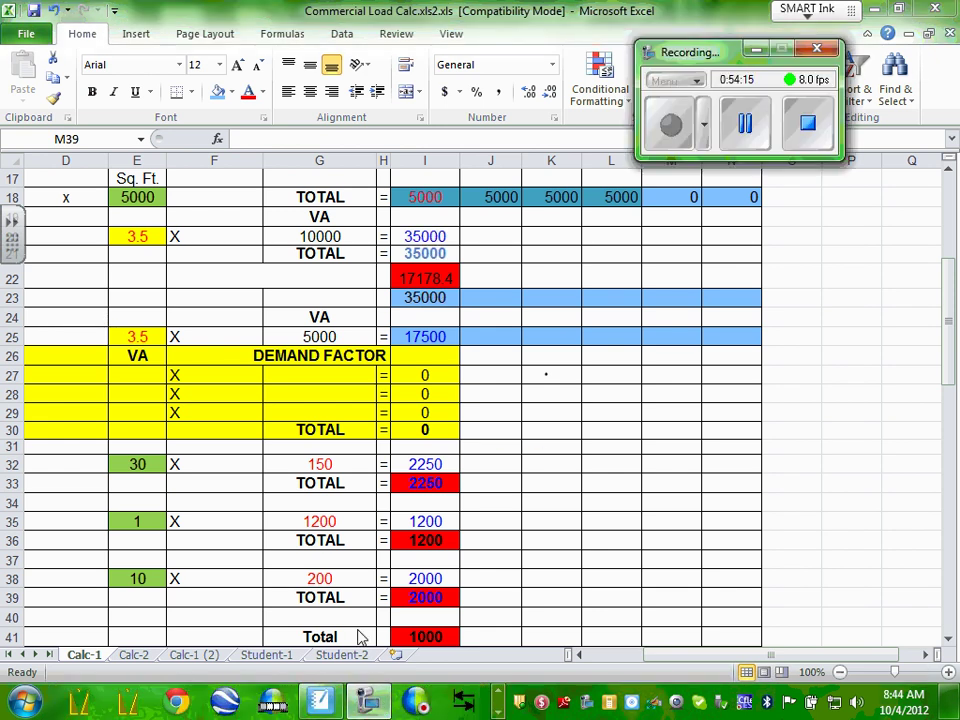
{"action": "left_click", "coordinate": [748, 133]}
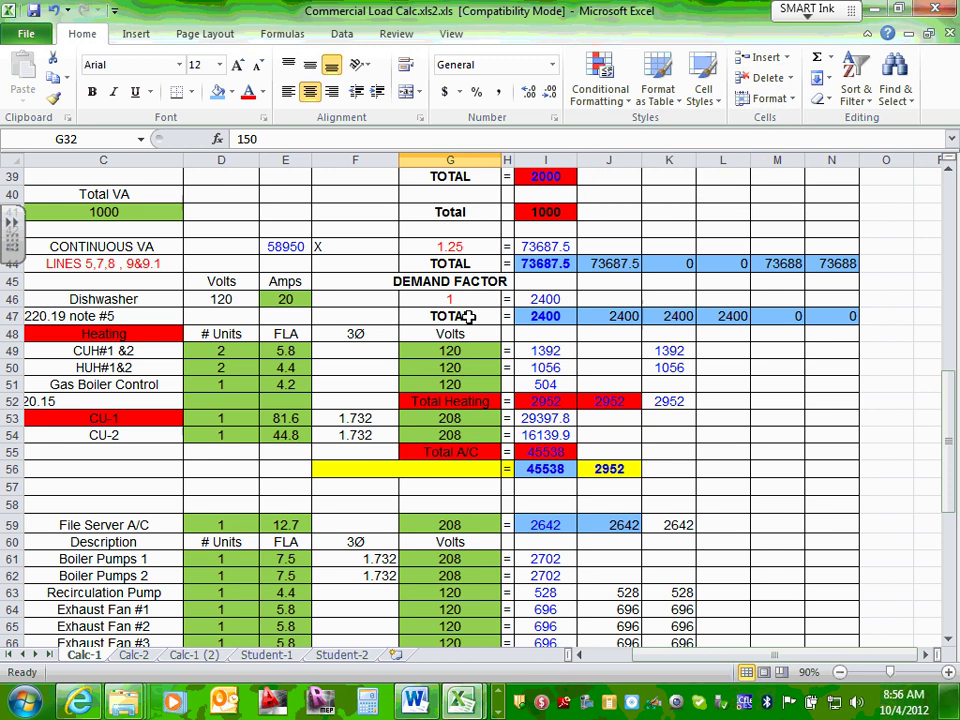
Review the lighting lines 7, 8, 9 and 9.1 and the parking lot and perimeter lights Total VA in C41
{"action": "scroll", "coordinate": [467, 316], "scroll_direction": "up", "scroll_amount": 3}
{"action": "left_click_drag", "start_coordinate": [628, 656], "coordinate": [600, 657]}
{"action": "scroll", "coordinate": [589, 349], "scroll_direction": "up", "scroll_amount": 4}
{"action": "scroll", "coordinate": [396, 263], "scroll_direction": "down", "scroll_amount": 1}
{"action": "scroll", "coordinate": [200, 400], "scroll_direction": "down", "scroll_amount": 8}
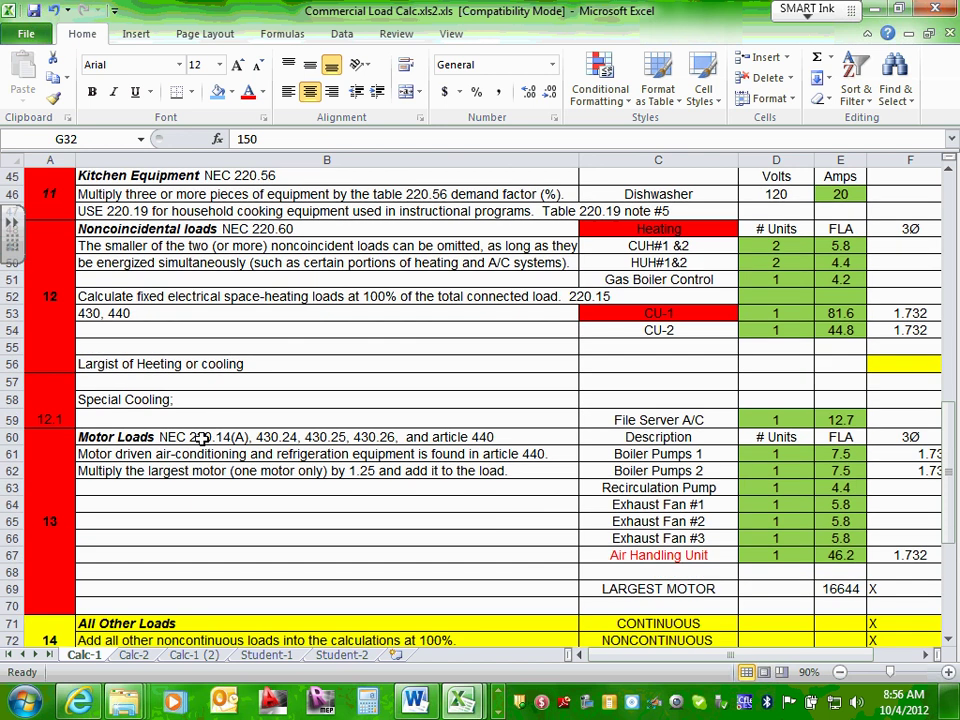
{"action": "scroll", "coordinate": [120, 397], "scroll_direction": "up", "scroll_amount": 5}
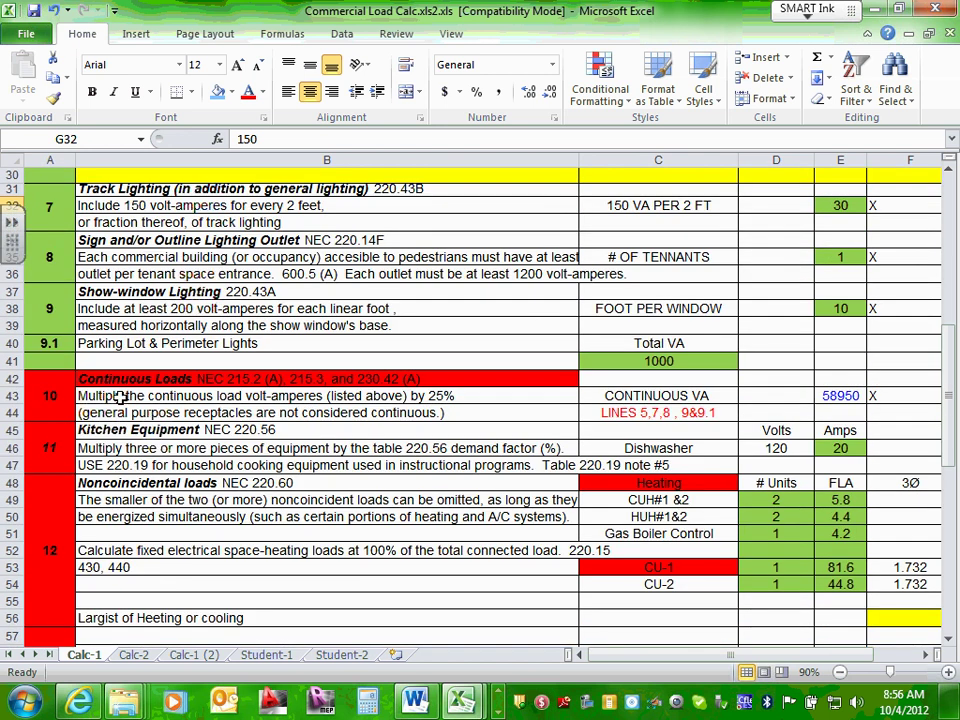
{"action": "scroll", "coordinate": [120, 397], "scroll_direction": "up", "scroll_amount": 3}
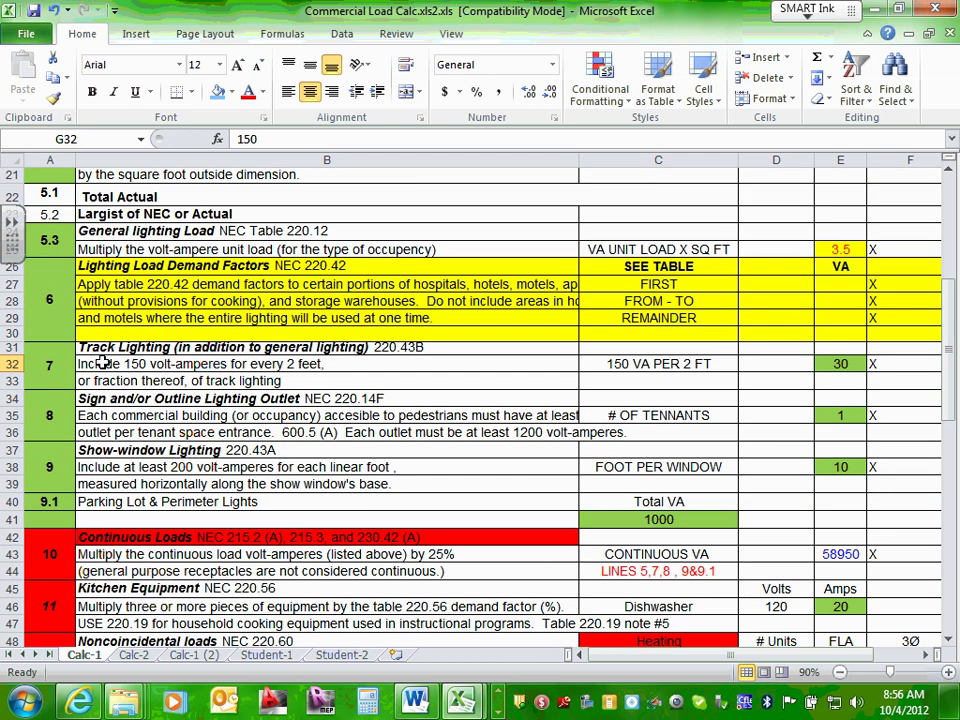
{"action": "left_click", "coordinate": [45, 366]}
{"action": "left_click", "coordinate": [43, 415]}
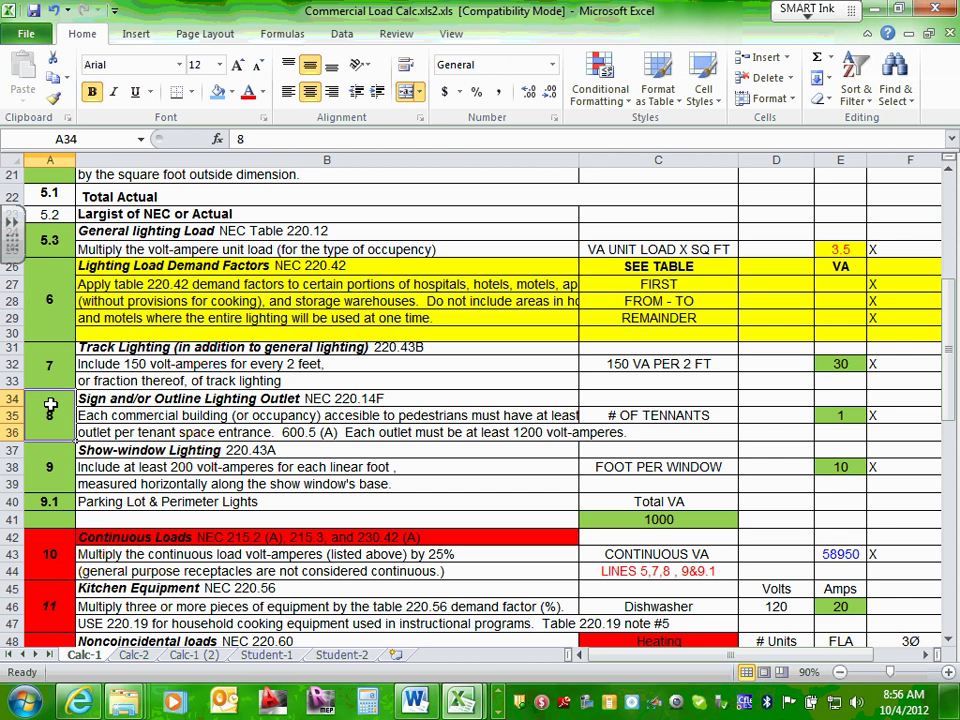
{"action": "left_click", "coordinate": [52, 470]}
{"action": "left_click", "coordinate": [48, 501]}
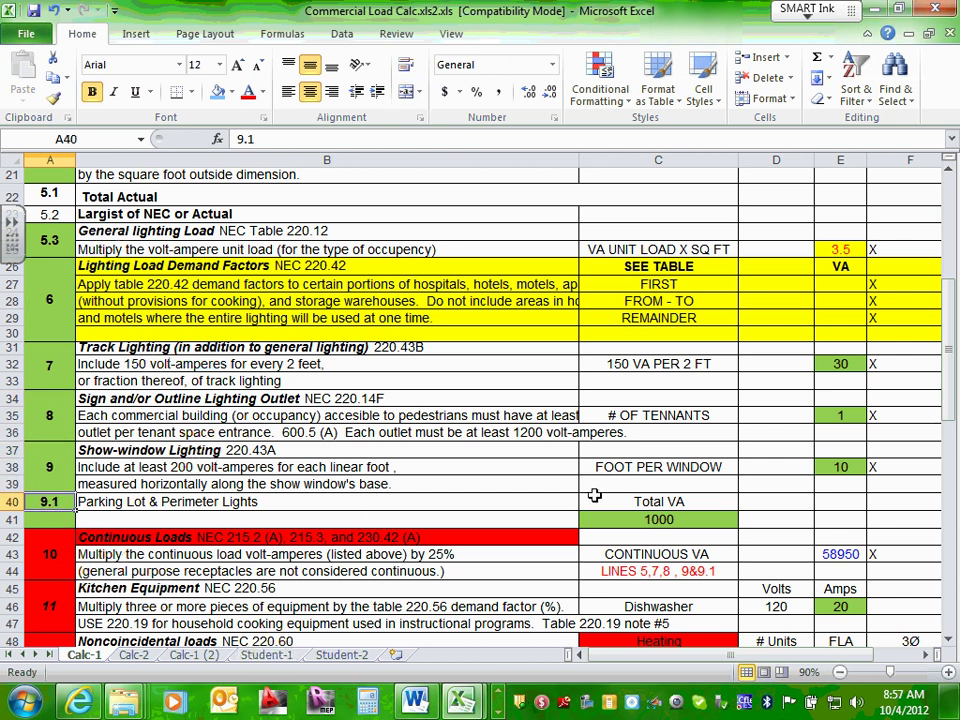
{"action": "left_click", "coordinate": [652, 519]}
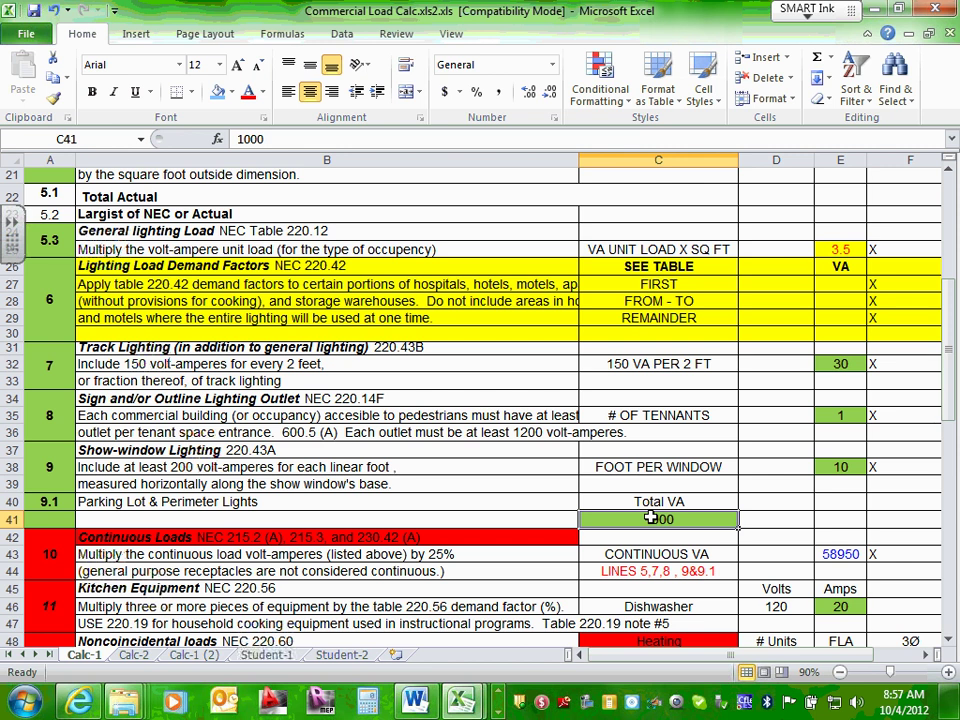
Examine line 10, Continuous Loads, across to the continuous VA totals in rows 43 and 44
{"action": "scroll", "coordinate": [651, 517], "scroll_direction": "down", "scroll_amount": 3}
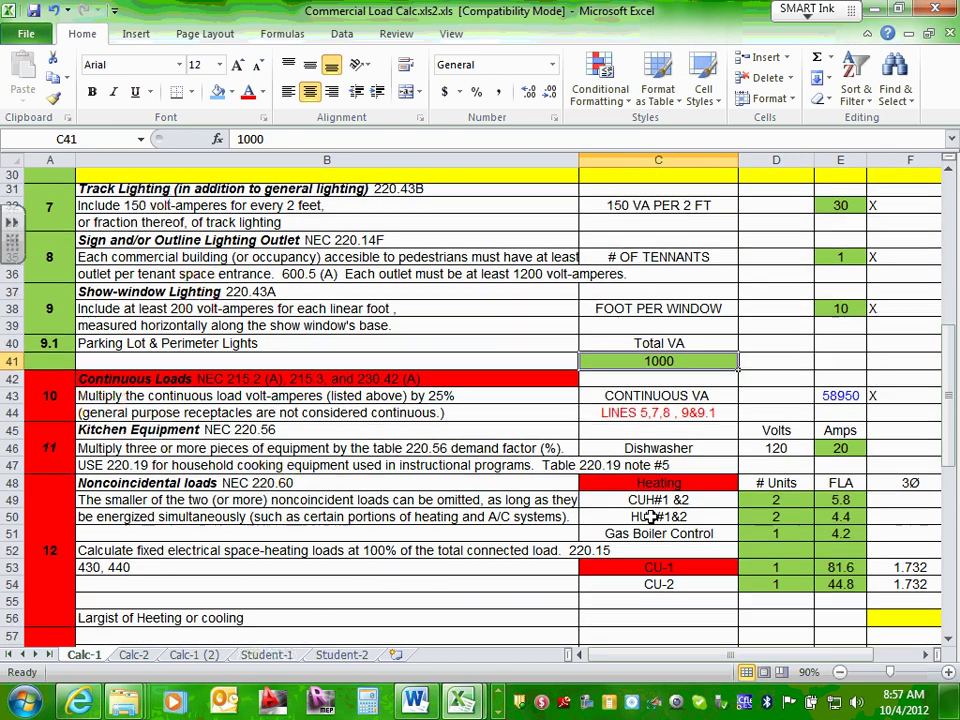
{"action": "left_click", "coordinate": [45, 403]}
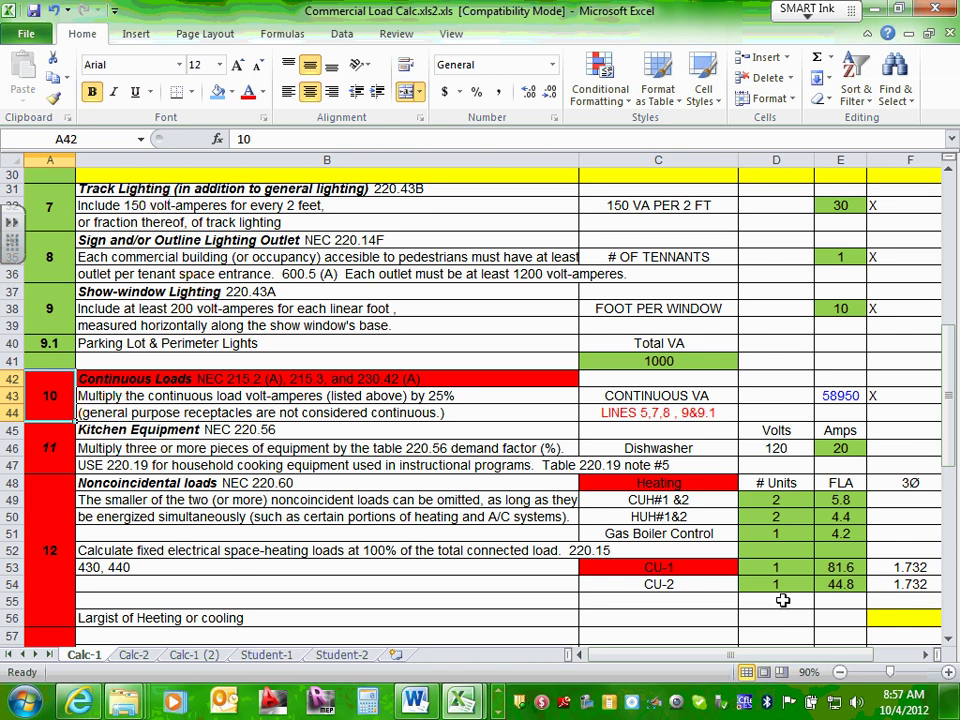
{"action": "left_click_drag", "start_coordinate": [810, 655], "coordinate": [866, 662]}
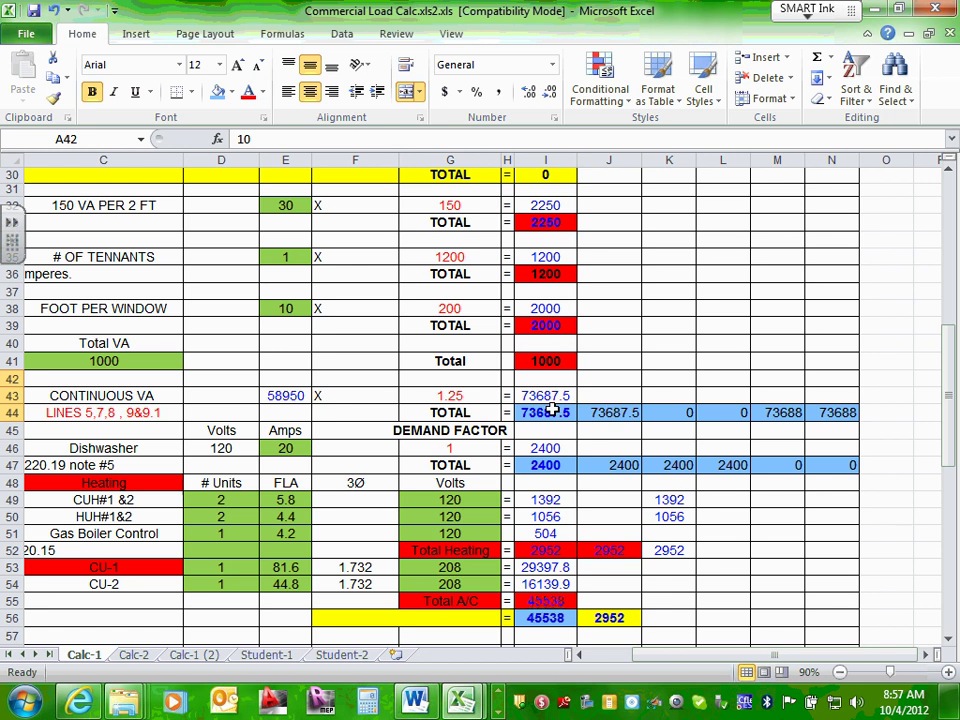
Check line 11, Kitchen Equipment, going through the dishwasher's volts, amps, VA product in I46 and total in I47
{"action": "left_click_drag", "start_coordinate": [770, 655], "coordinate": [714, 658]}
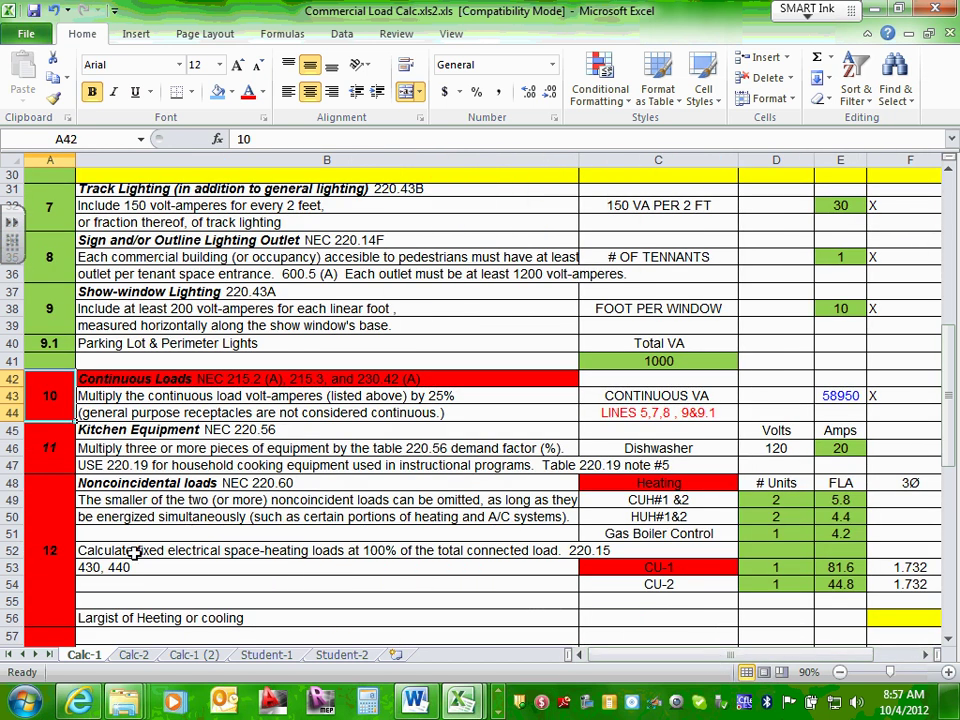
{"action": "scroll", "coordinate": [40, 400], "scroll_direction": "down", "scroll_amount": 1}
{"action": "left_click", "coordinate": [46, 402]}
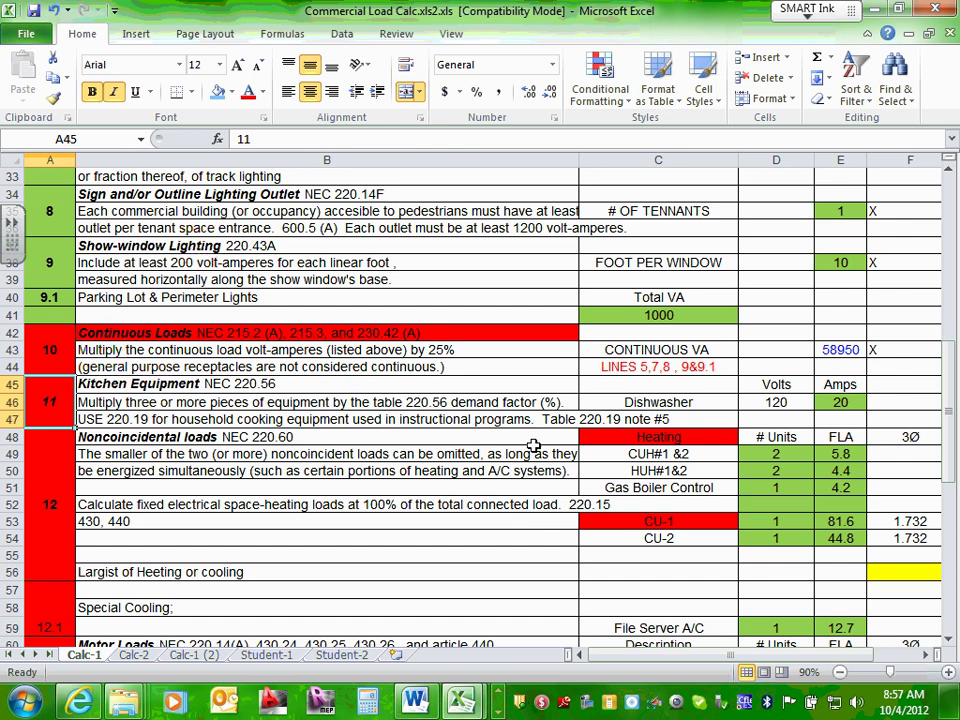
{"action": "left_click", "coordinate": [690, 402]}
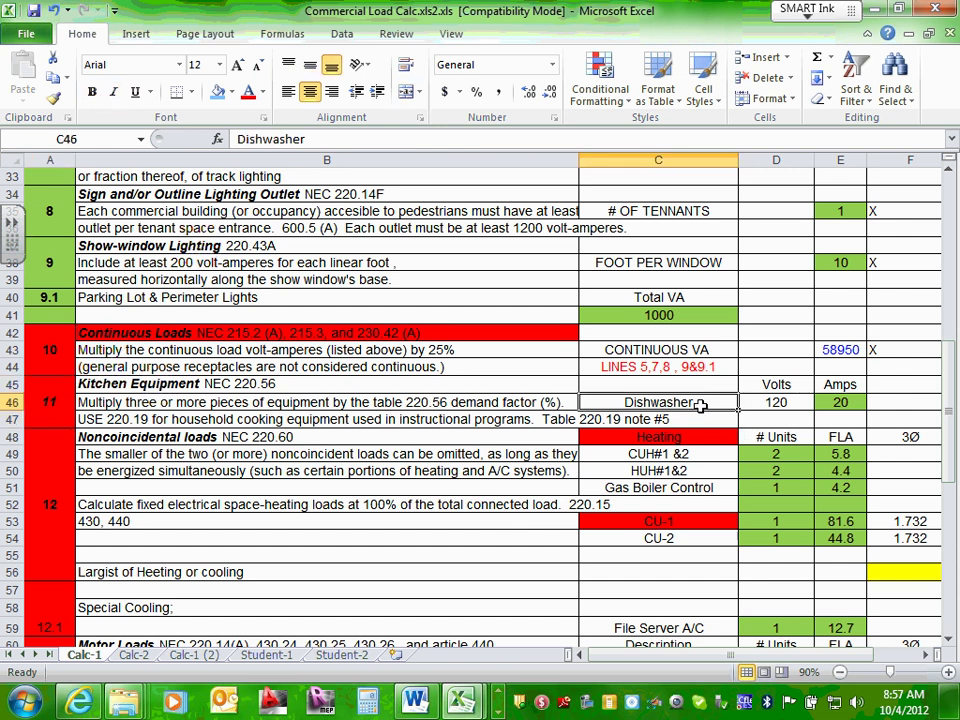
{"action": "left_click", "coordinate": [778, 402]}
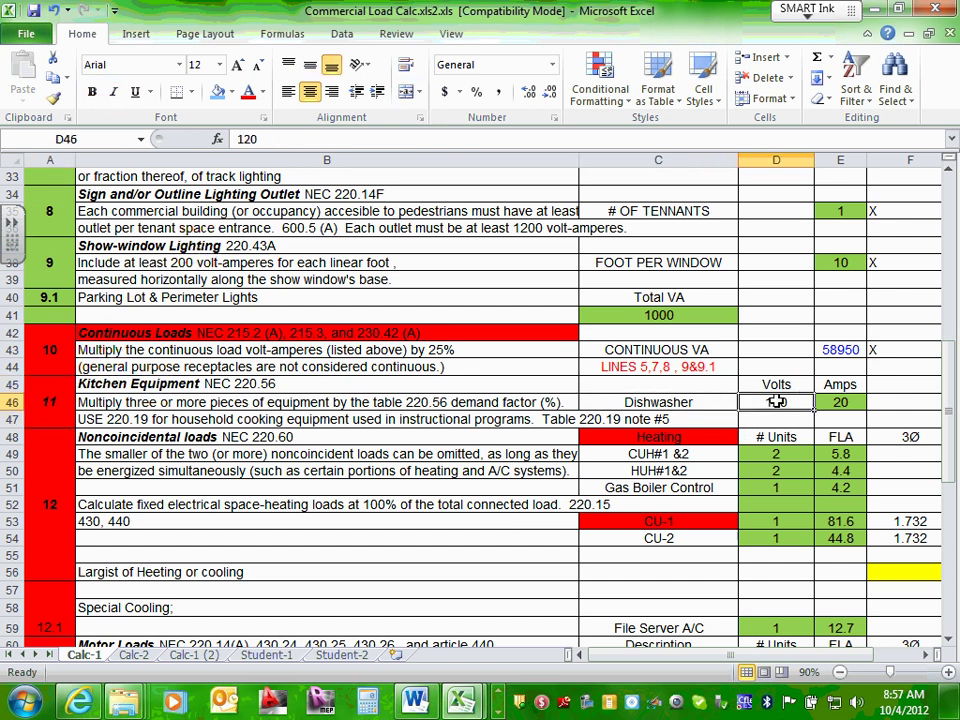
{"action": "left_click", "coordinate": [833, 402]}
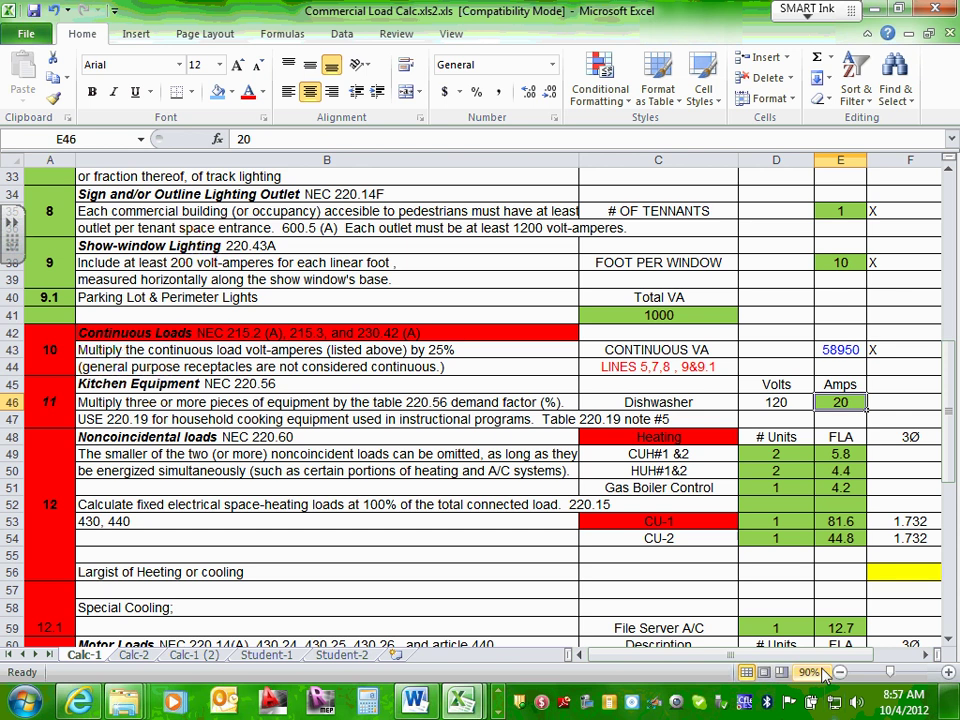
{"action": "left_click_drag", "start_coordinate": [828, 662], "coordinate": [846, 662]}
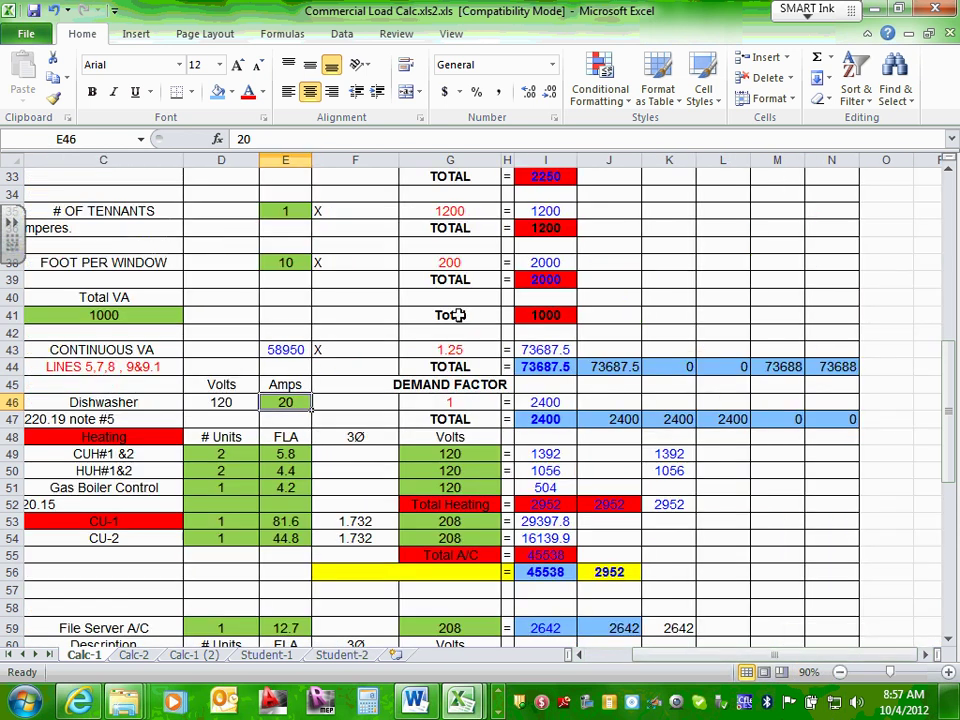
{"action": "left_click", "coordinate": [549, 402]}
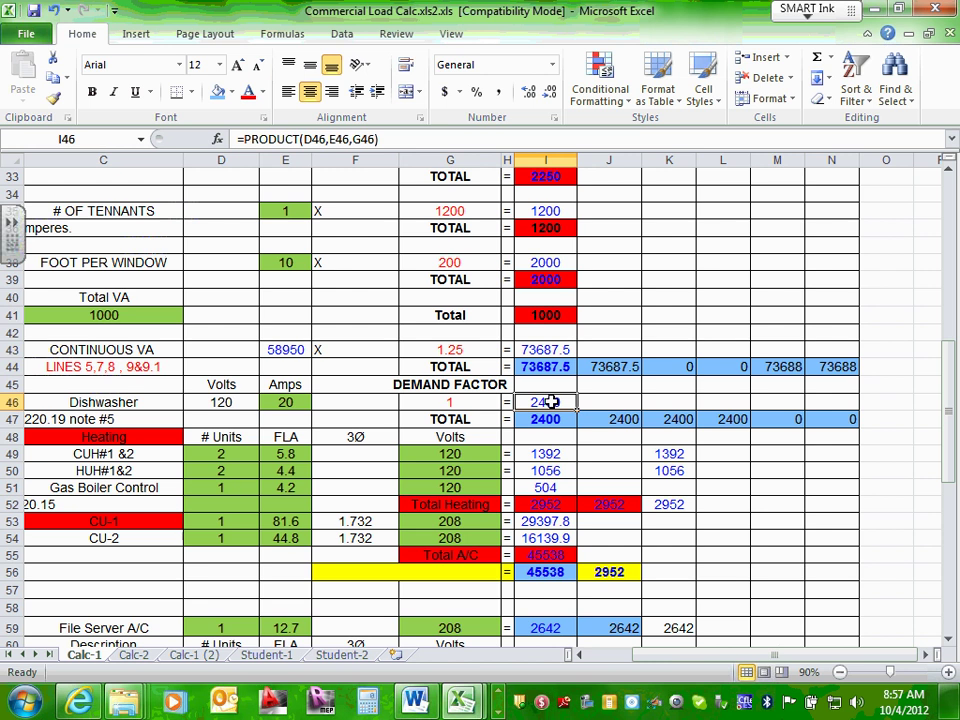
{"action": "left_click", "coordinate": [543, 421]}
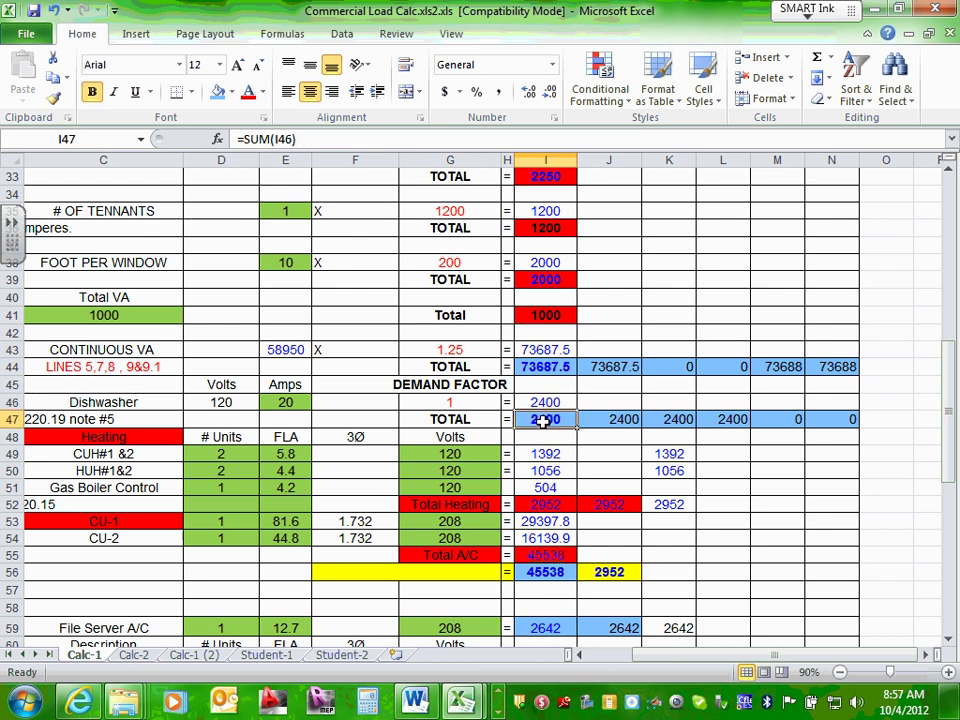
Check how the kitchen equipment total carries over to the SP-N, RP and RP-N cells J47, K47 and L47
{"action": "scroll", "coordinate": [543, 421], "scroll_direction": "down", "scroll_amount": 1}
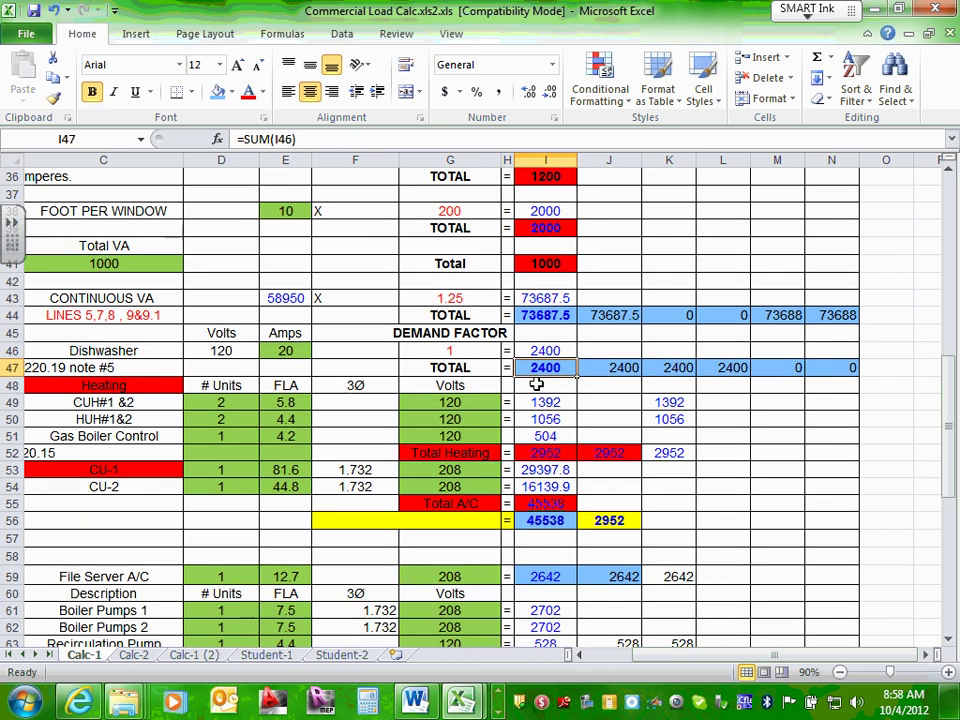
{"action": "left_click", "coordinate": [625, 369]}
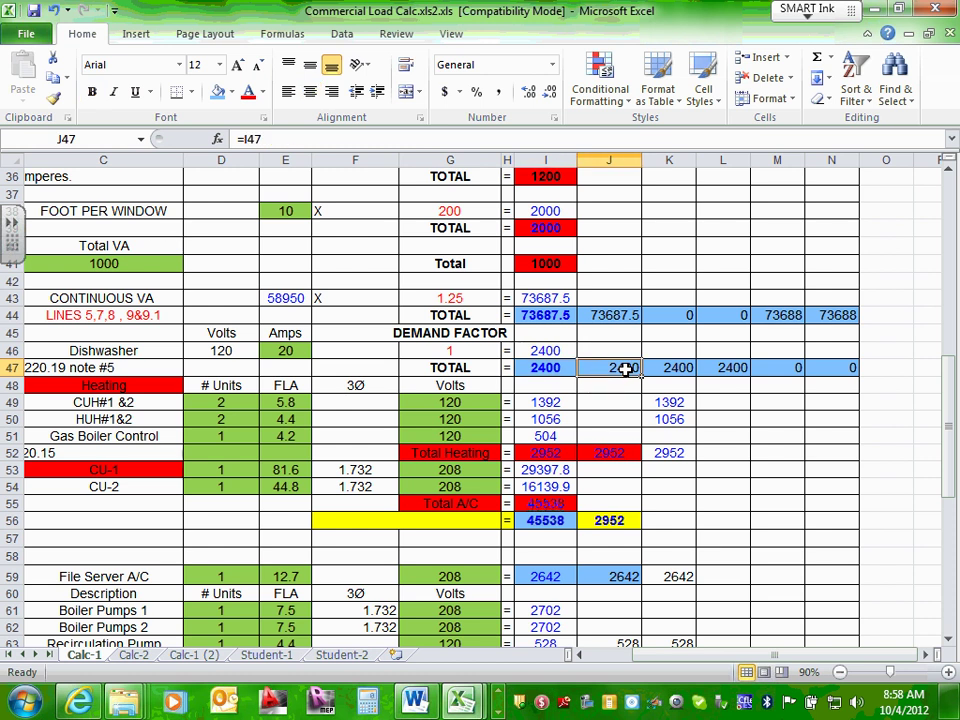
{"action": "left_click", "coordinate": [683, 369]}
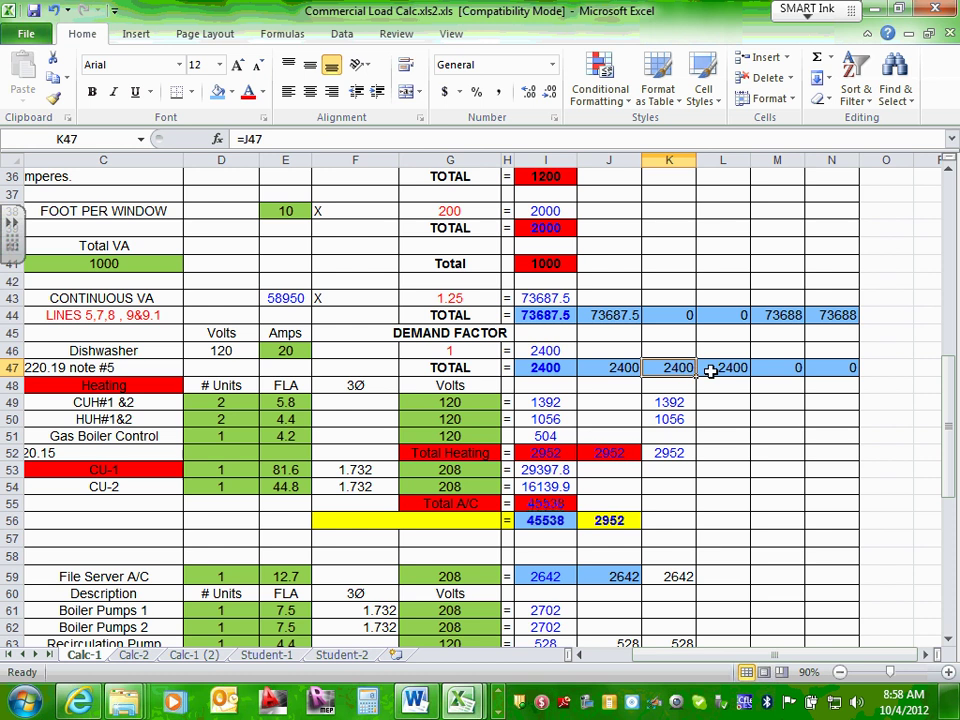
{"action": "left_click", "coordinate": [728, 368]}
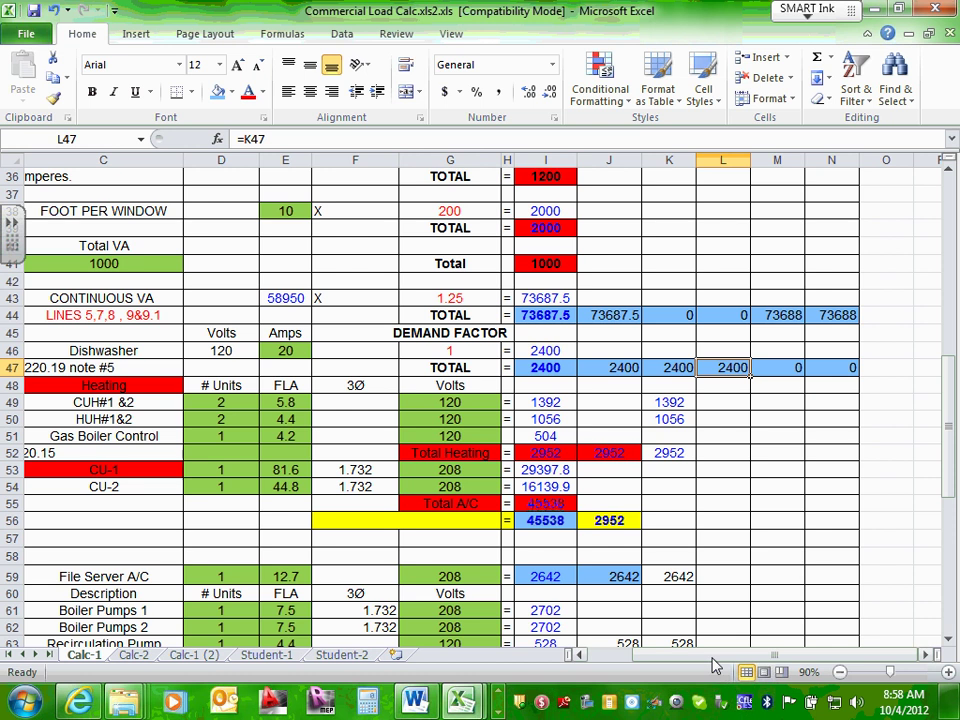
Review line 12, Noncoincidental loads, and the heating unit entries CUH#1 &2 and HUH#1&2
{"action": "left_click_drag", "start_coordinate": [770, 655], "coordinate": [678, 662]}
{"action": "left_click", "coordinate": [71, 454]}
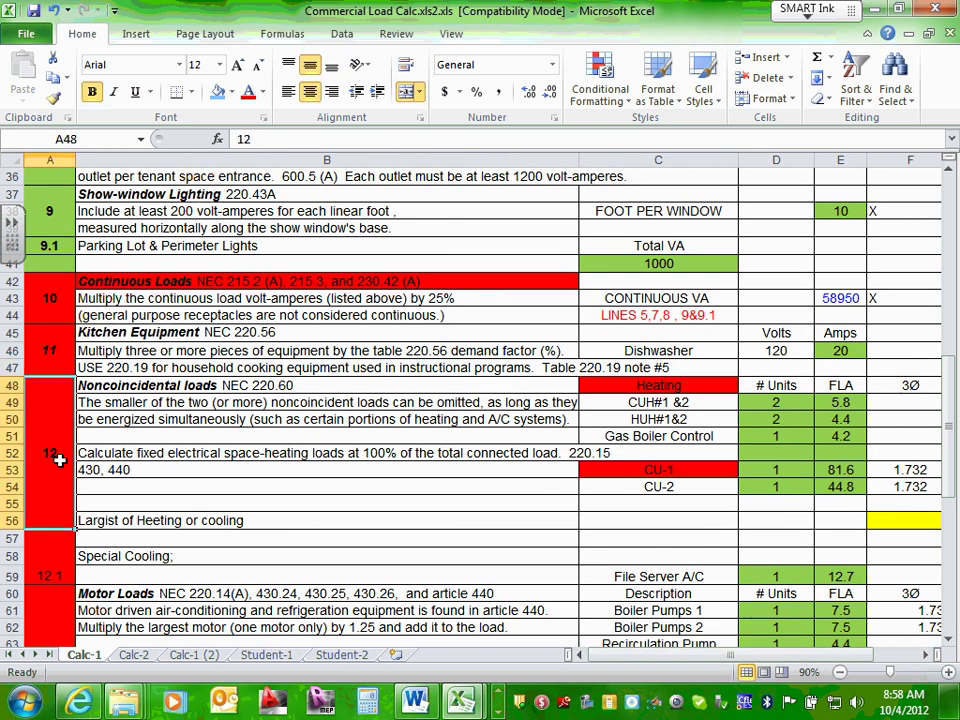
{"action": "scroll", "coordinate": [60, 459], "scroll_direction": "down", "scroll_amount": 1}
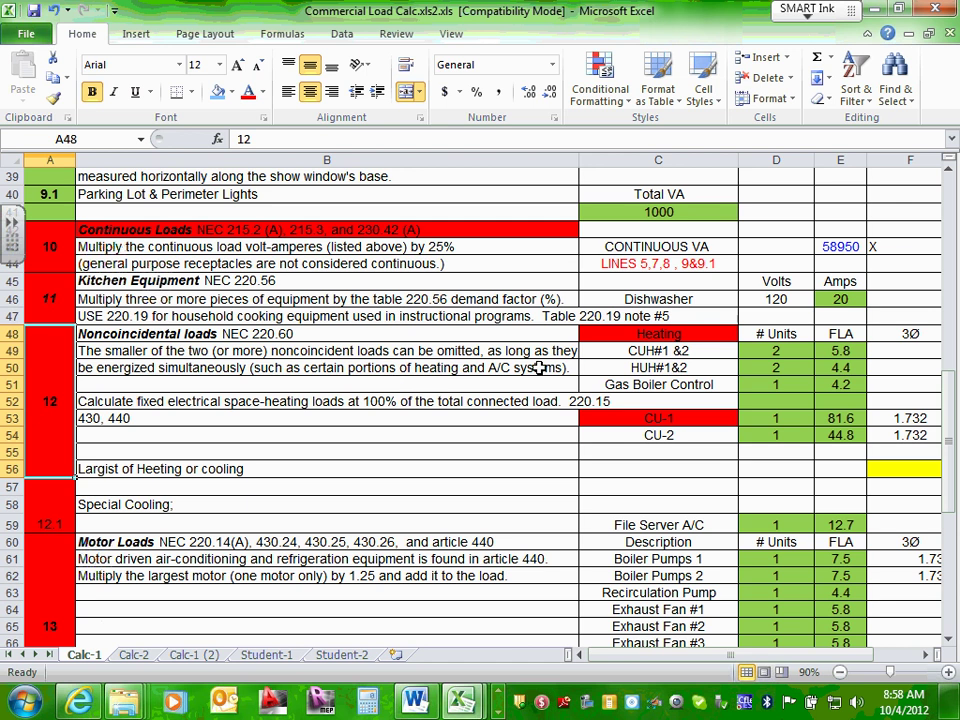
{"action": "left_click", "coordinate": [712, 658]}
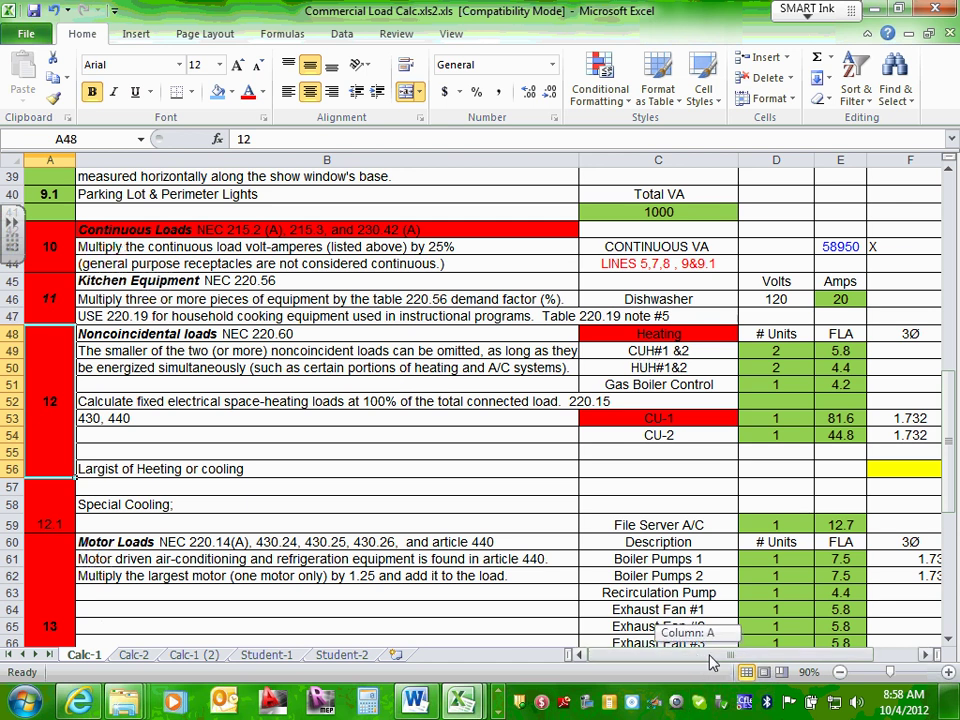
{"action": "mouse_move", "coordinate": [712, 662]}
{"action": "left_mouse_down"}
{"action": "mouse_move", "coordinate": [740, 660]}
{"action": "mouse_move", "coordinate": [729, 659]}
{"action": "left_mouse_up"}
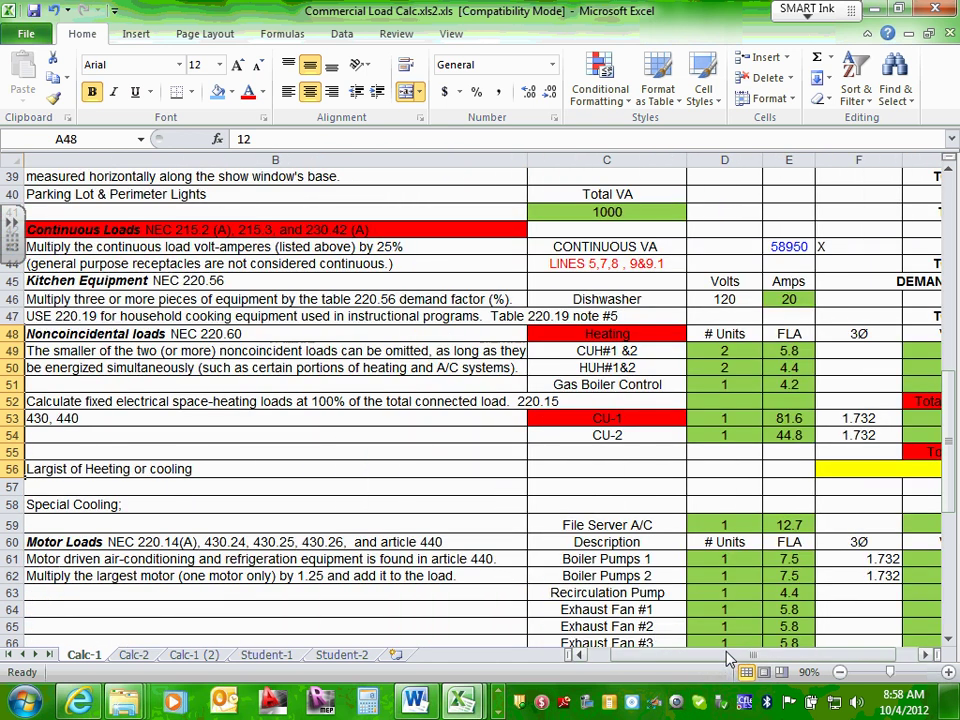
{"action": "left_click", "coordinate": [606, 352]}
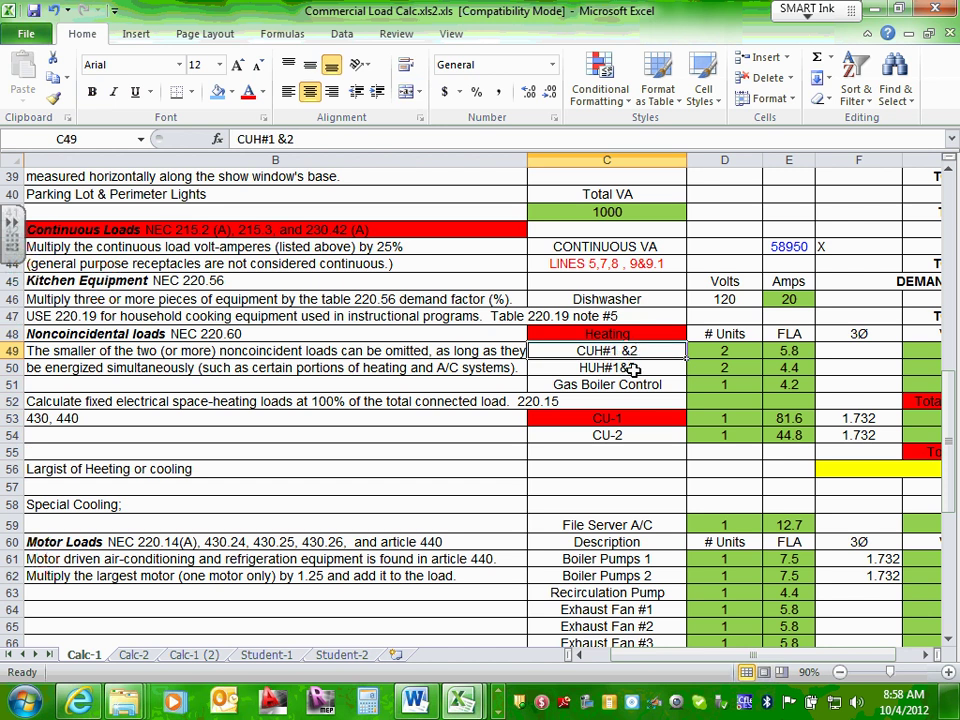
{"action": "left_click", "coordinate": [626, 370]}
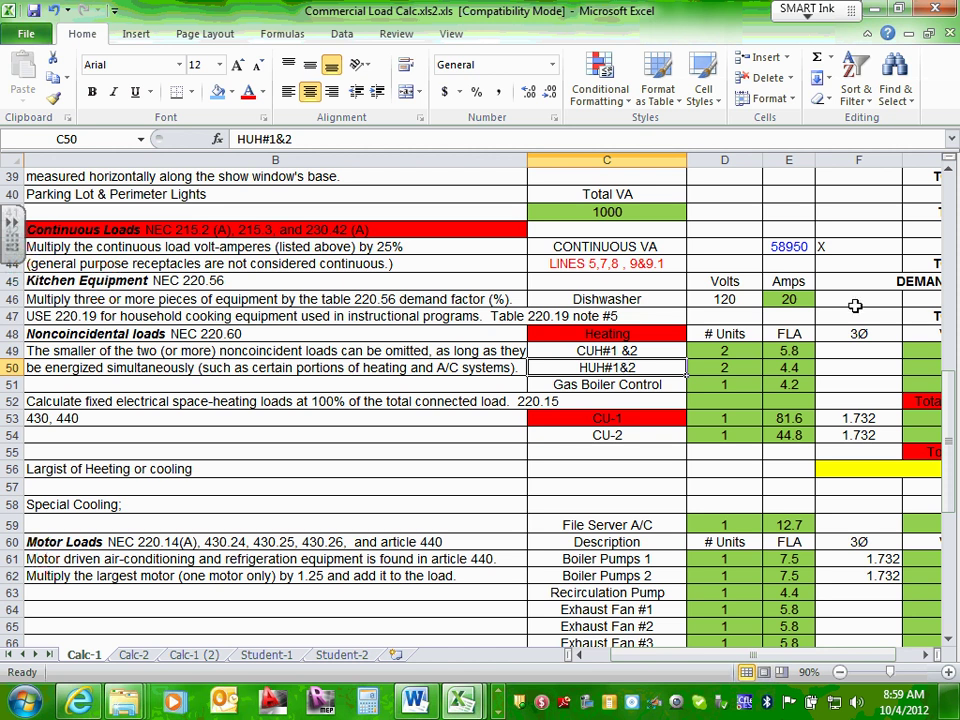
Check the number of units and FLA entries for the heating equipment in rows 49 to 51
{"action": "left_click", "coordinate": [744, 350]}
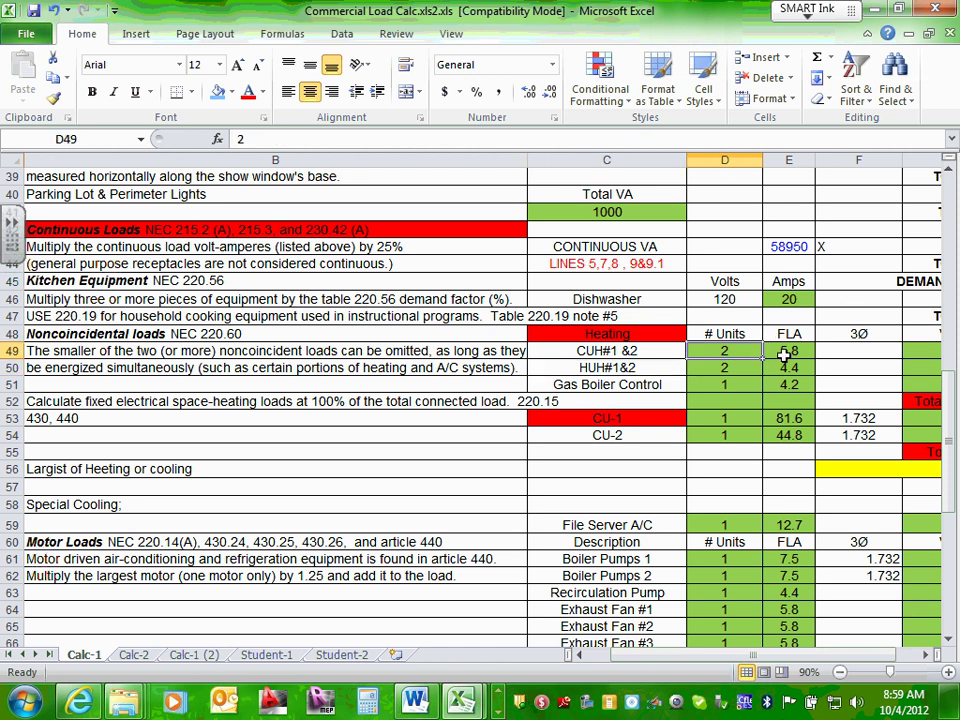
{"action": "left_click", "coordinate": [788, 352]}
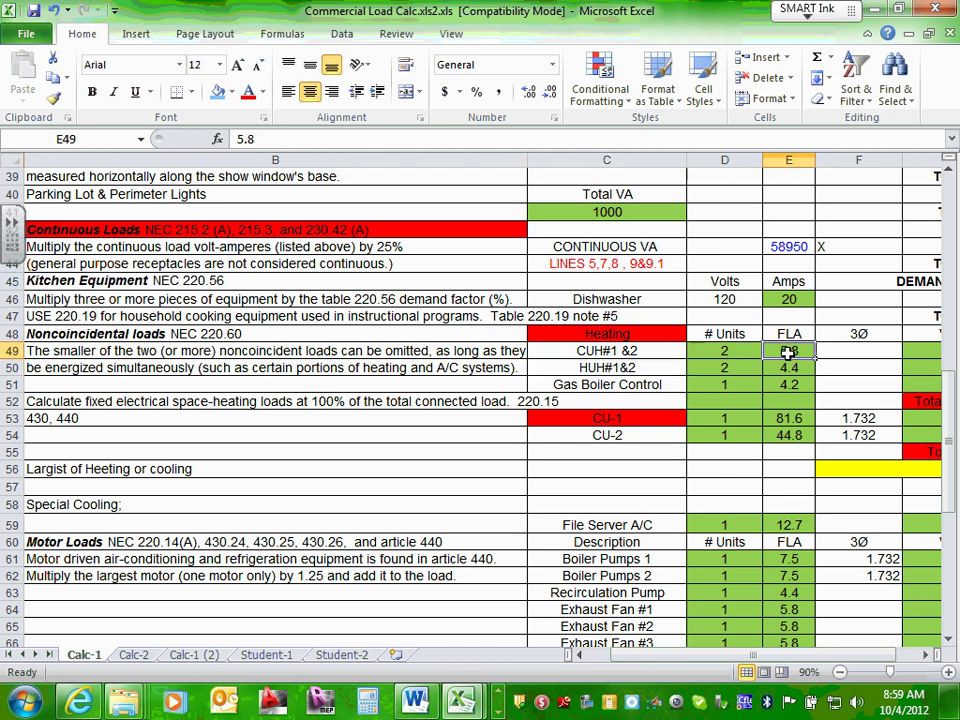
{"action": "left_click", "coordinate": [726, 350]}
{"action": "left_click", "coordinate": [790, 351]}
{"action": "left_click", "coordinate": [740, 368]}
{"action": "left_click", "coordinate": [724, 385]}
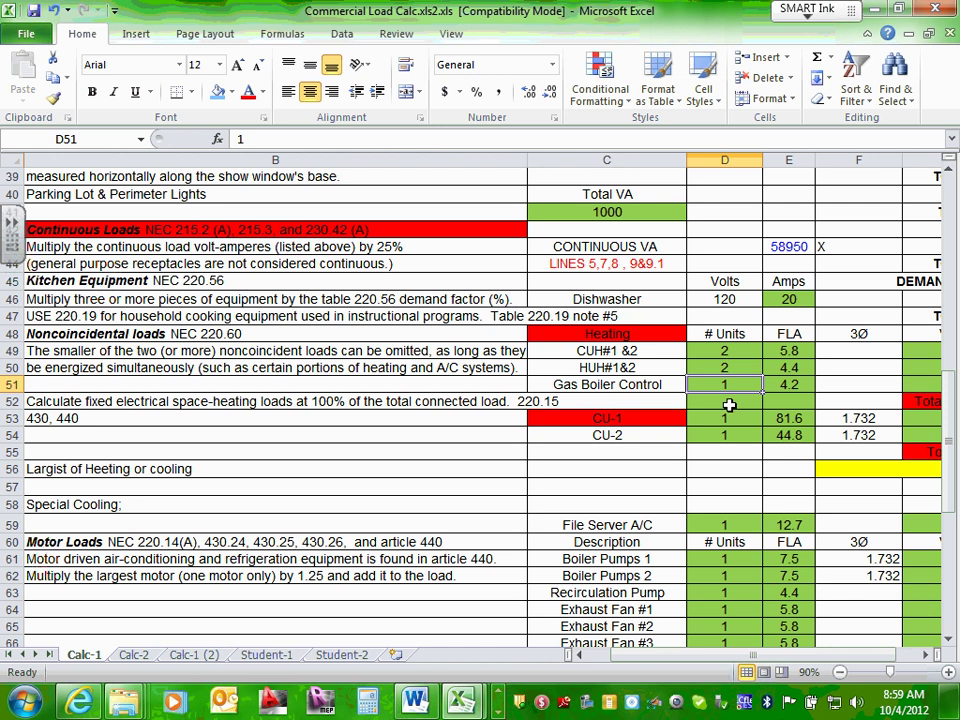
{"action": "key", "text": "Right"}
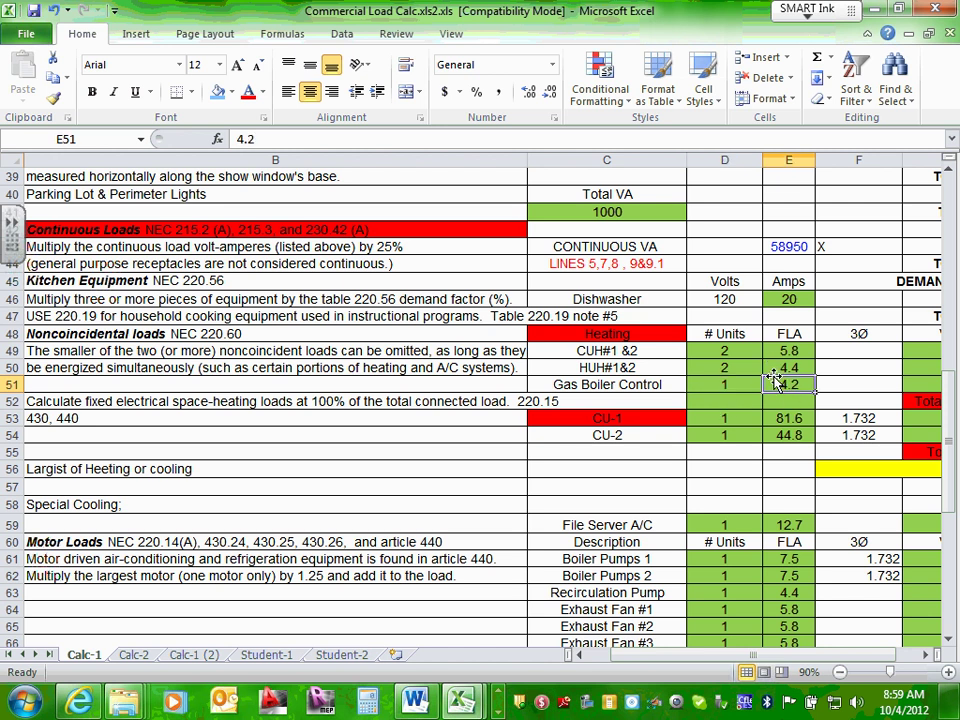
Check the heating equipment voltages in G49:G51 and the cells multiplied by the PRODUCT formula in I49
{"action": "left_click", "coordinate": [926, 655]}
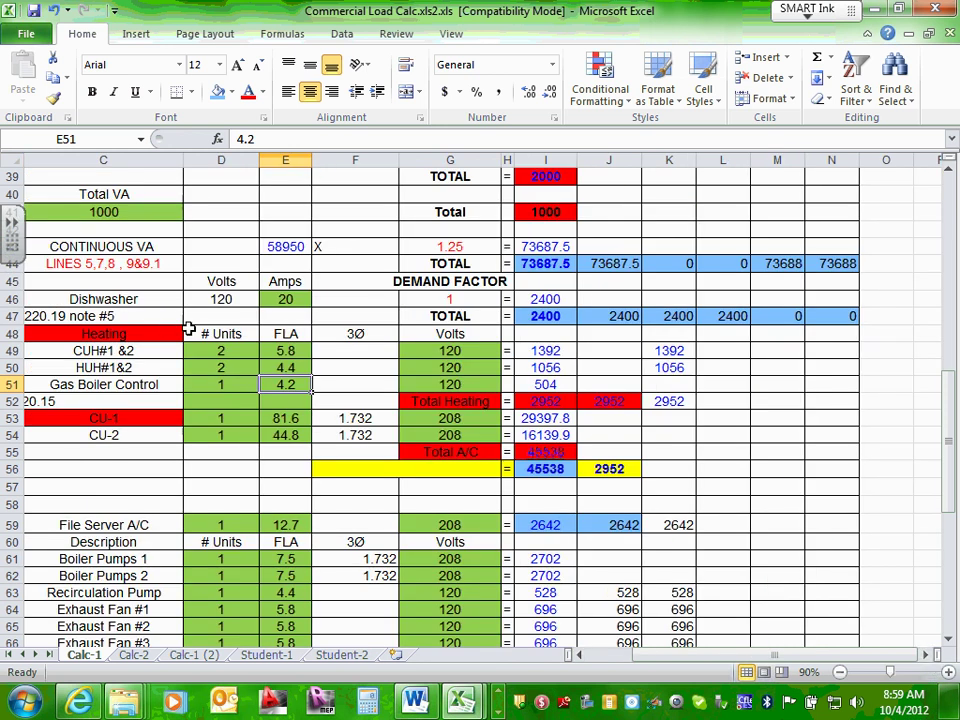
{"action": "left_click_drag", "start_coordinate": [450, 350], "coordinate": [455, 375]}
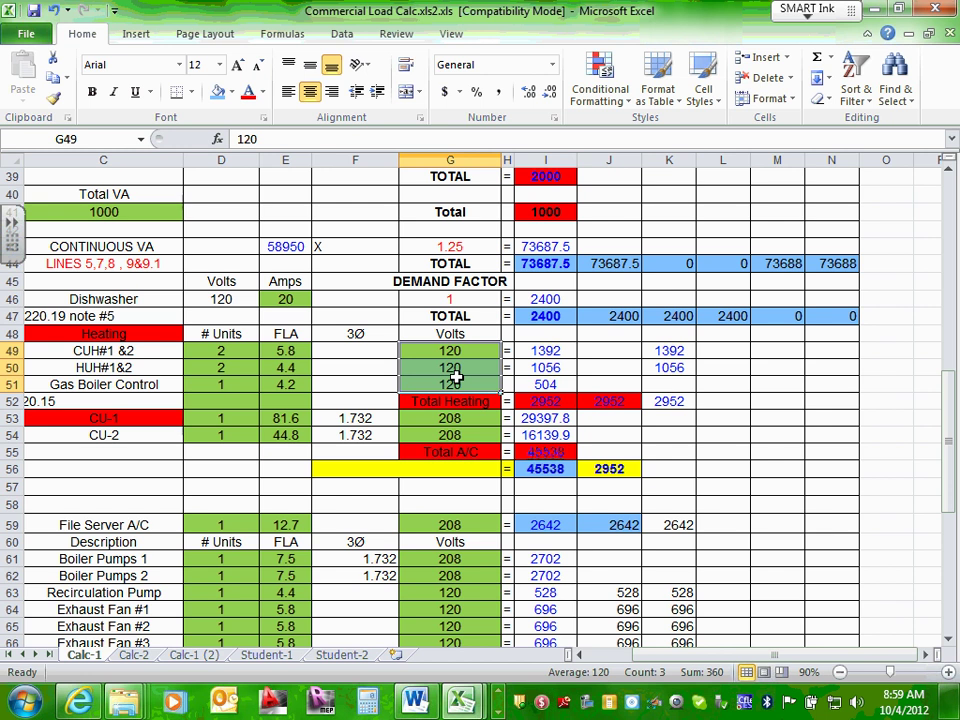
{"action": "left_click", "coordinate": [487, 400]}
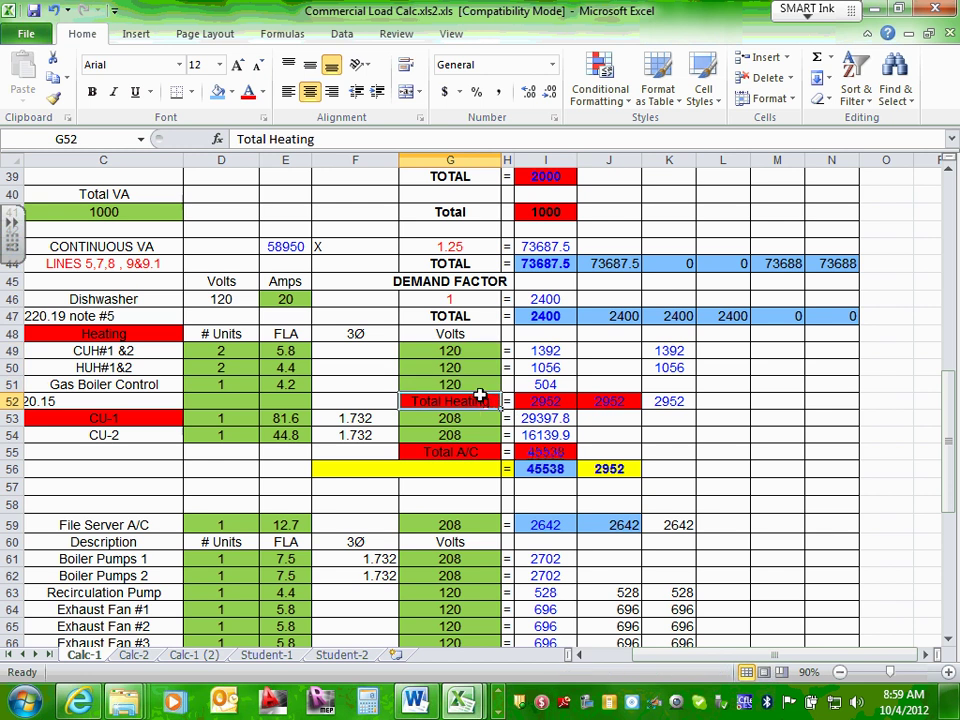
{"action": "left_click", "coordinate": [556, 348]}
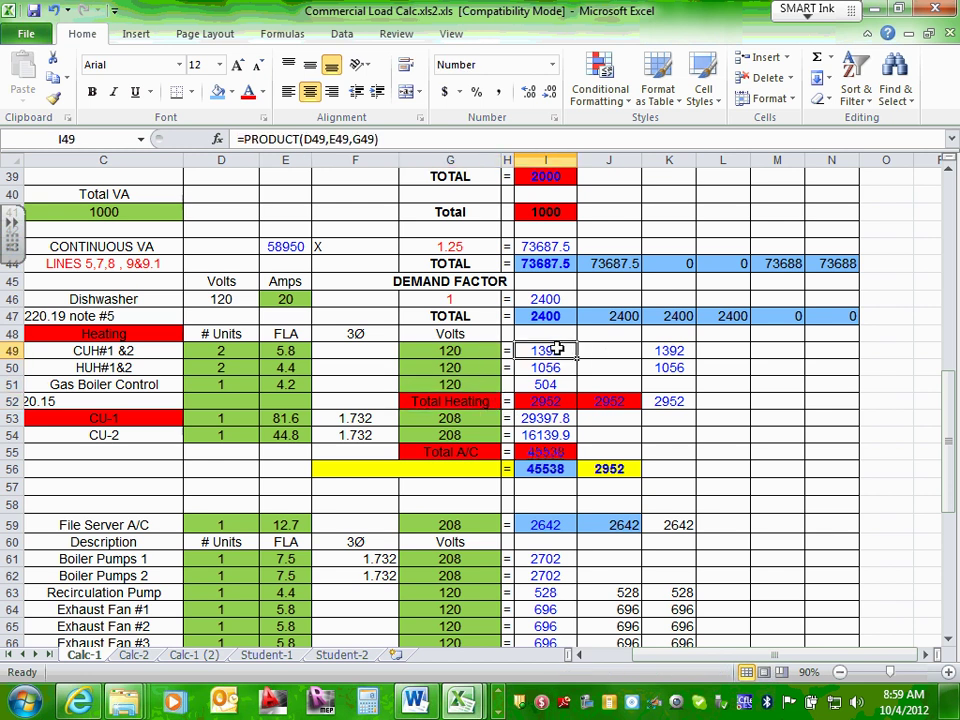
{"action": "double_click", "coordinate": [554, 349]}
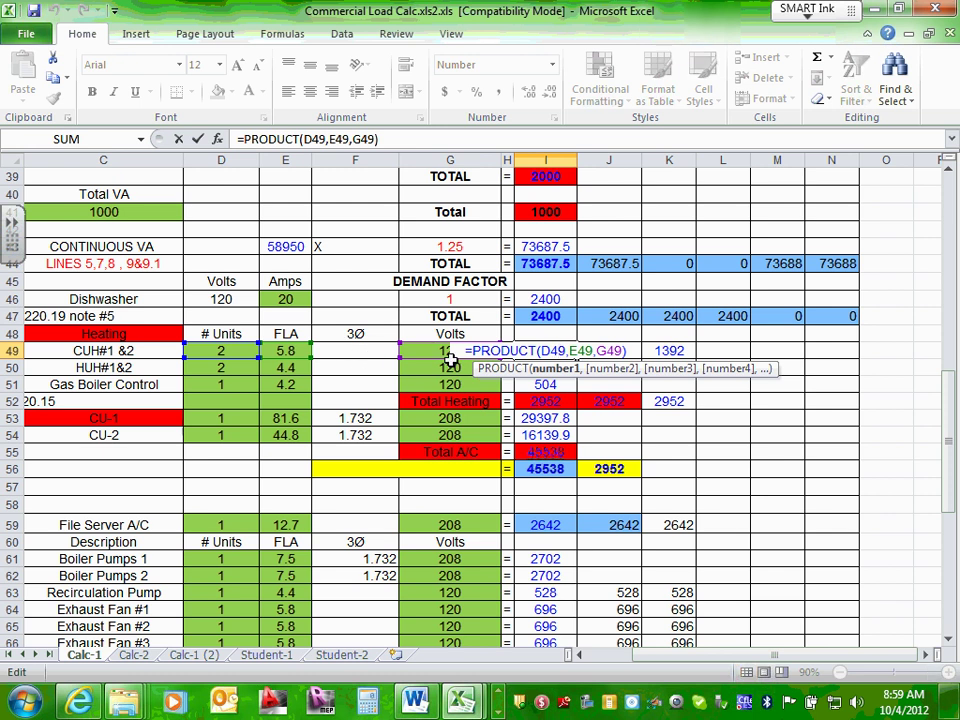
{"action": "key", "text": "Escape"}
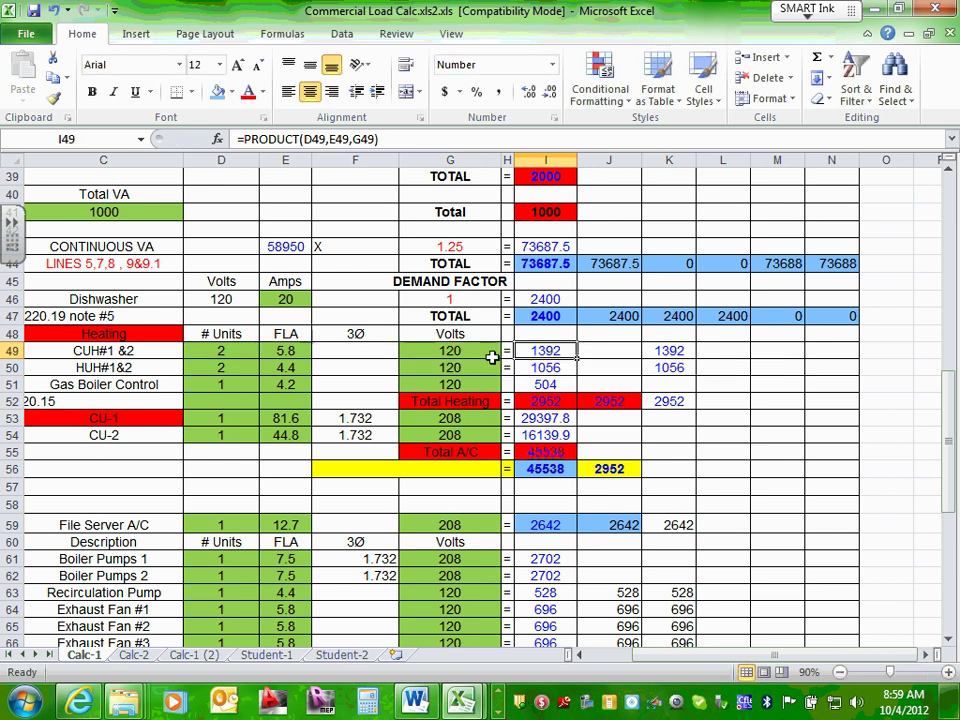
Check the HUH#1&2 load formula in I50 and the Total Heating sum in I52
{"action": "left_click", "coordinate": [548, 367]}
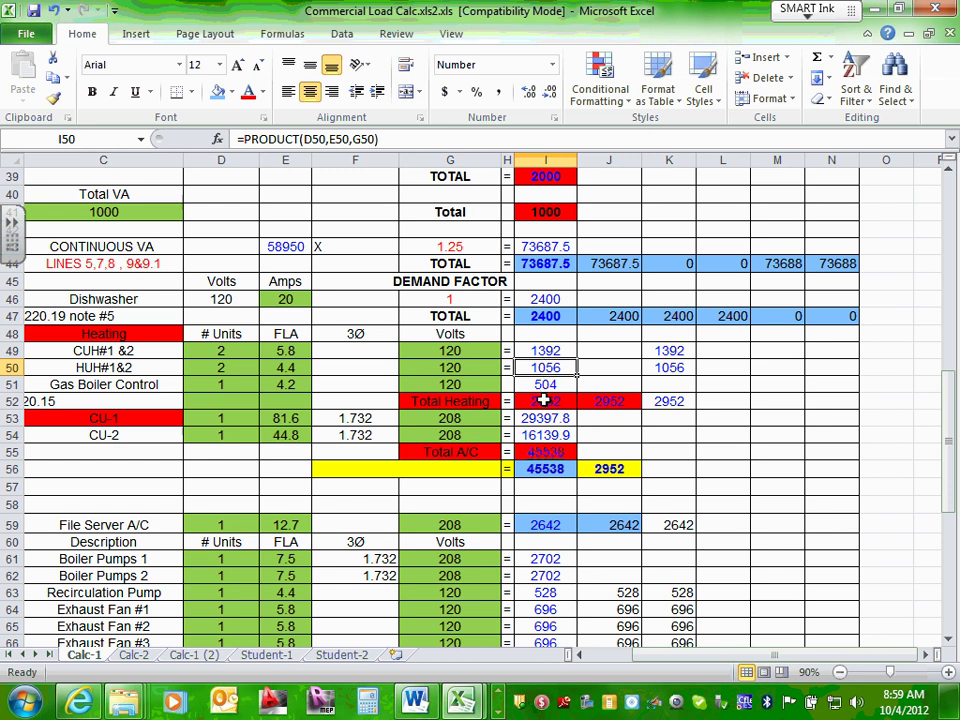
{"action": "left_click", "coordinate": [546, 401]}
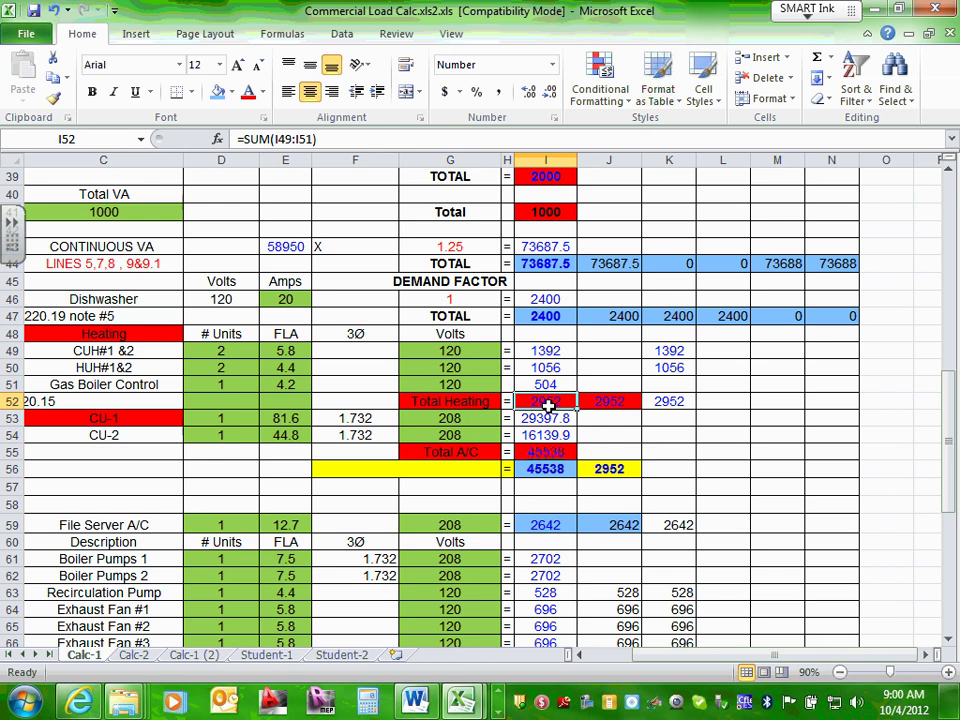
{"action": "scroll", "coordinate": [530, 404], "scroll_direction": "down", "scroll_amount": 2}
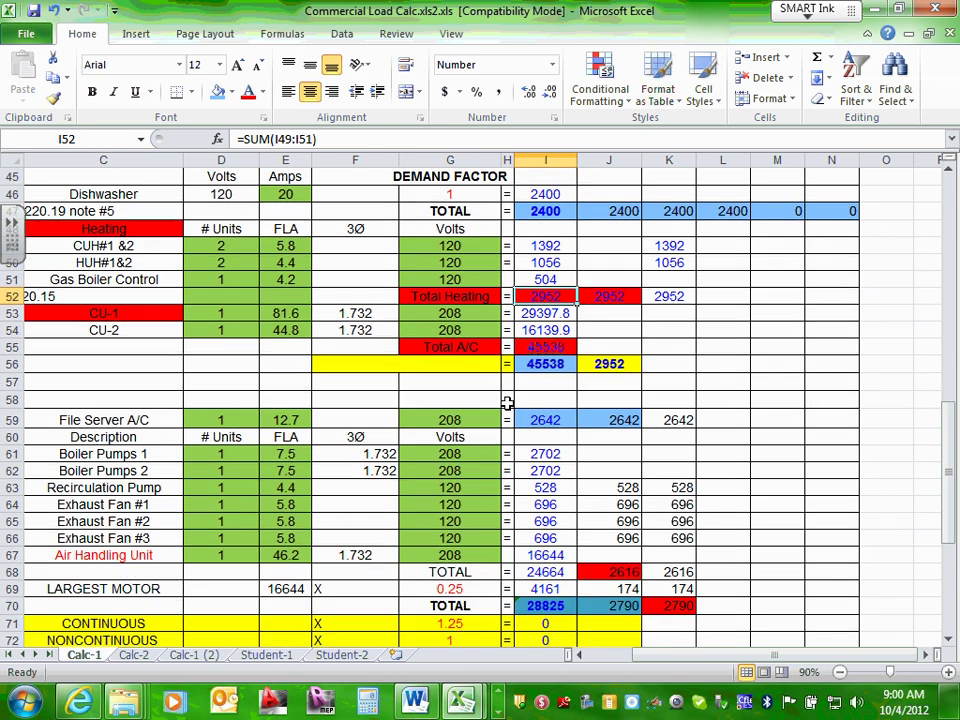
{"action": "scroll", "coordinate": [508, 420], "scroll_direction": "up", "scroll_amount": 2}
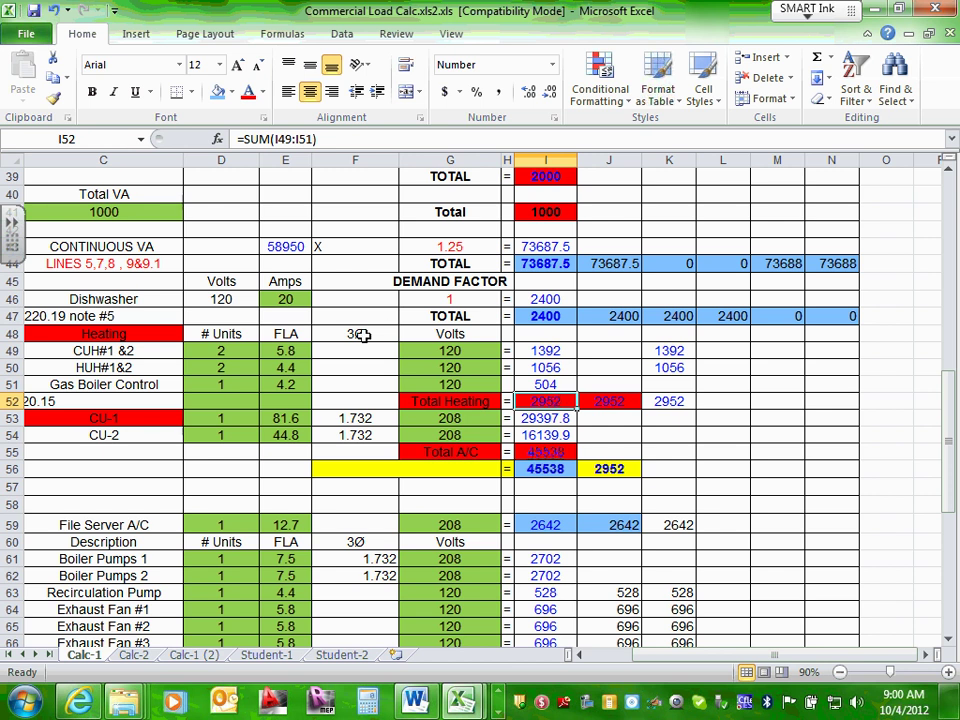
Review the number of units and FLA entries for the condensing units CU-1 and CU-2 in rows 53 and 54
{"action": "left_click", "coordinate": [110, 420]}
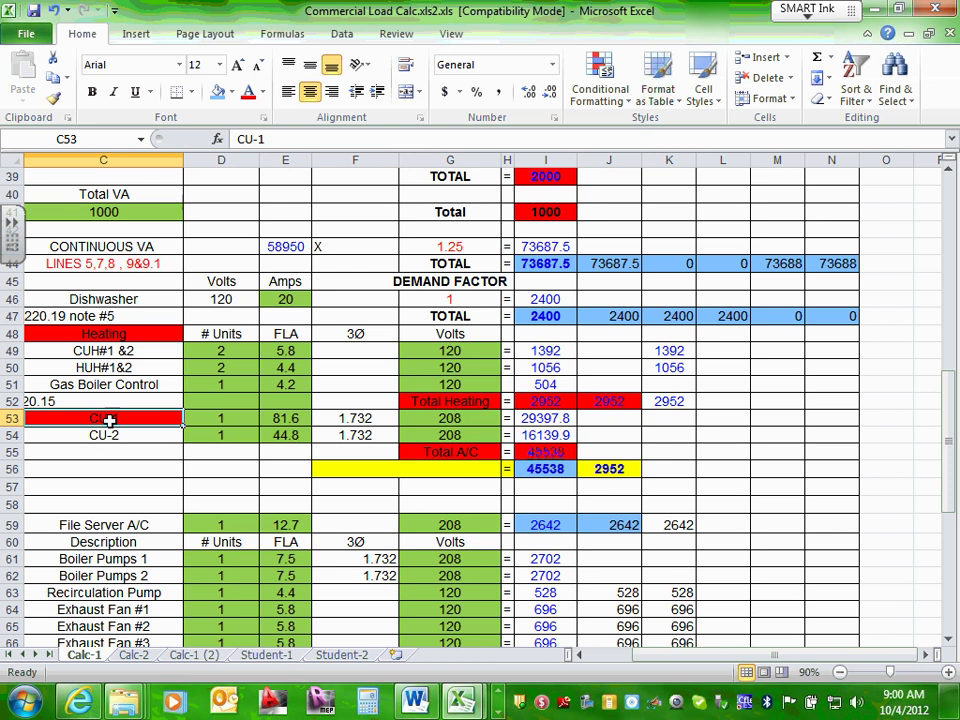
{"action": "left_click", "coordinate": [103, 435]}
{"action": "left_click", "coordinate": [115, 420]}
{"action": "left_click", "coordinate": [297, 418]}
{"action": "left_click", "coordinate": [237, 415]}
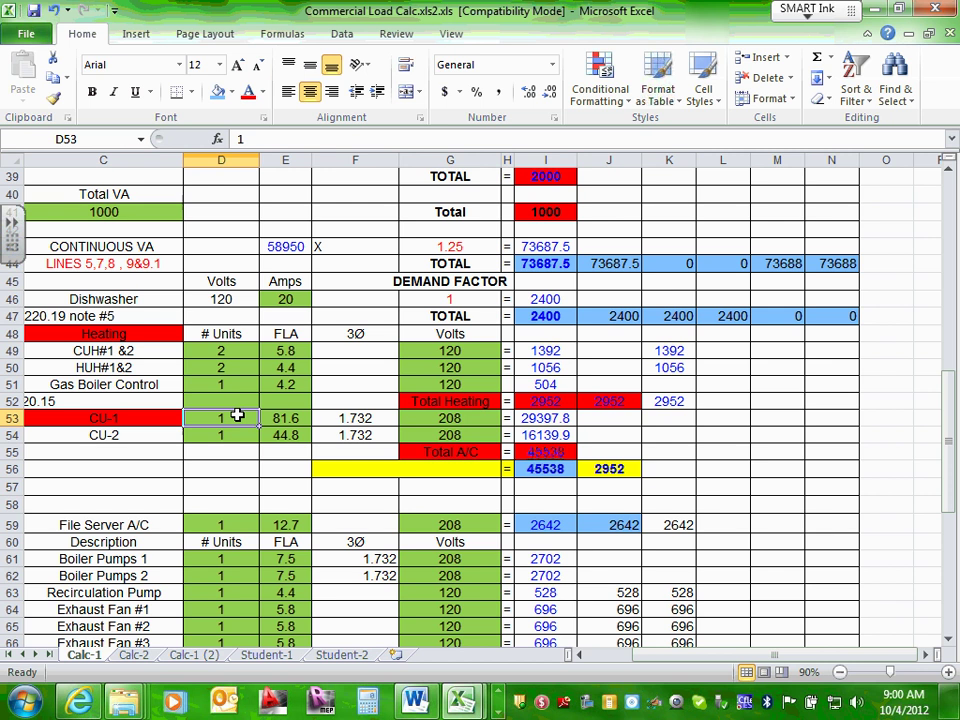
{"action": "left_click", "coordinate": [266, 420]}
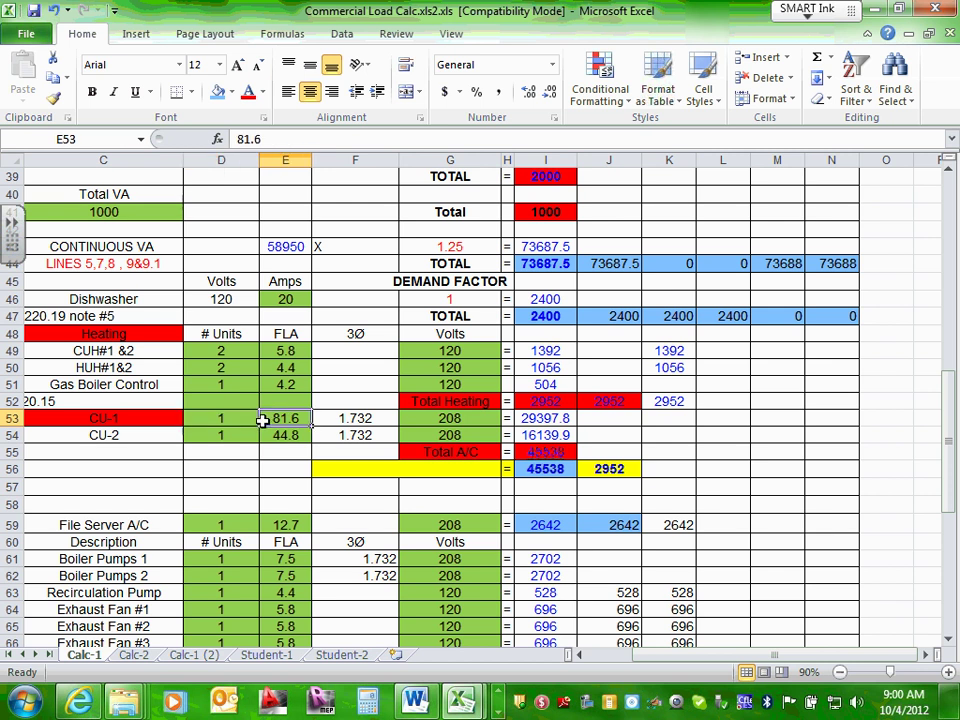
{"action": "left_click", "coordinate": [297, 437]}
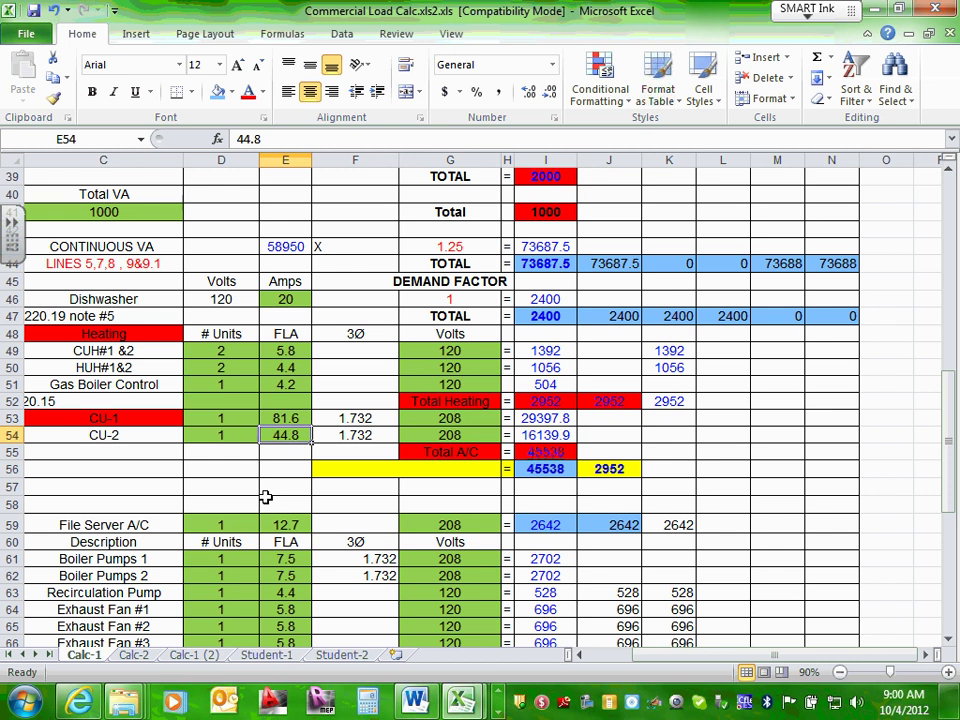
Check CU-1's voltage and its three-phase PRODUCT formula in I53, plus the Total A/C sum in I55
{"action": "left_click", "coordinate": [466, 418]}
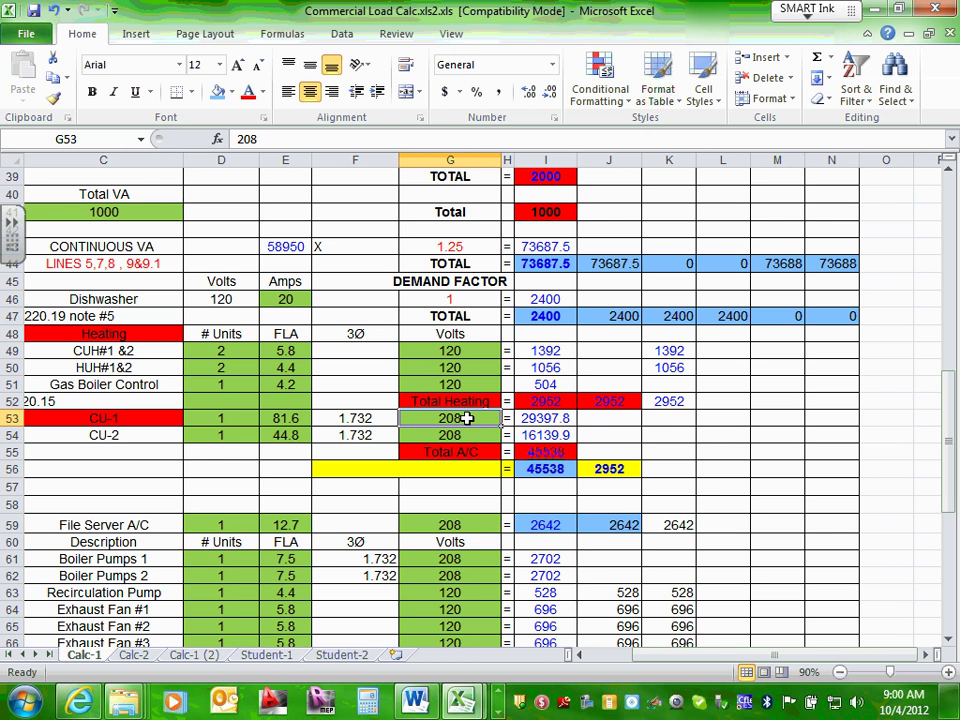
{"action": "left_click", "coordinate": [537, 419]}
{"action": "double_click", "coordinate": [537, 419]}
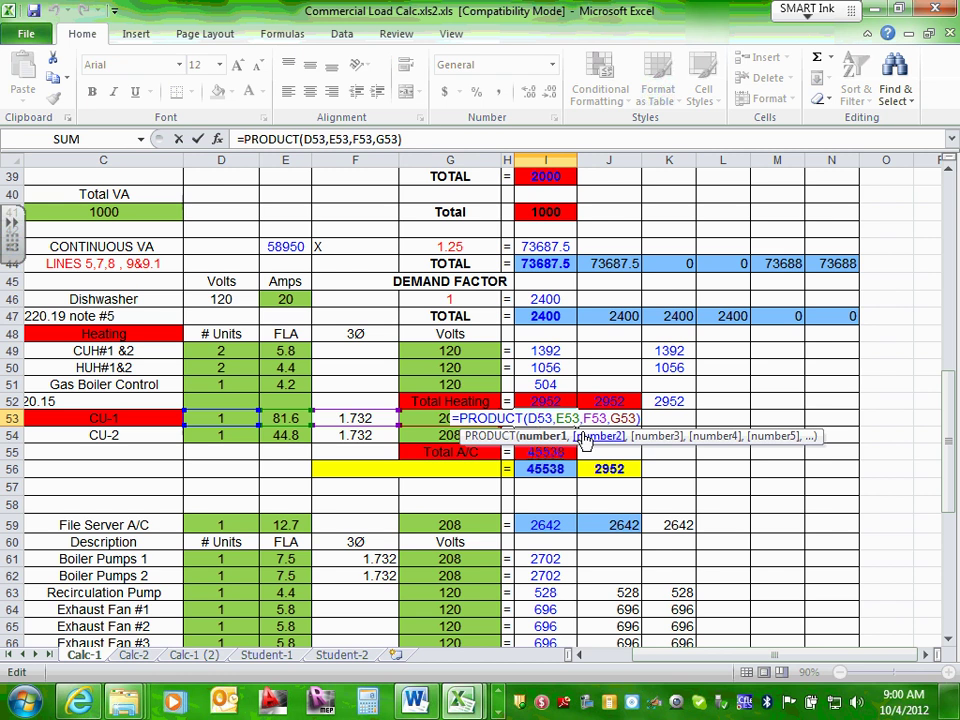
{"action": "left_click", "coordinate": [545, 419]}
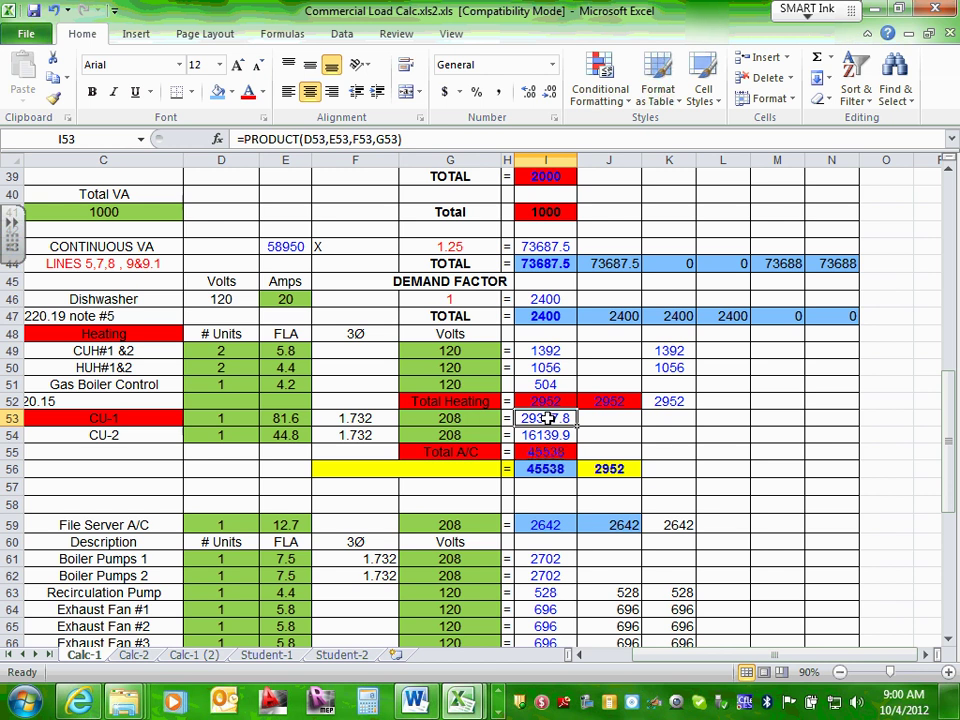
{"action": "left_click", "coordinate": [547, 453]}
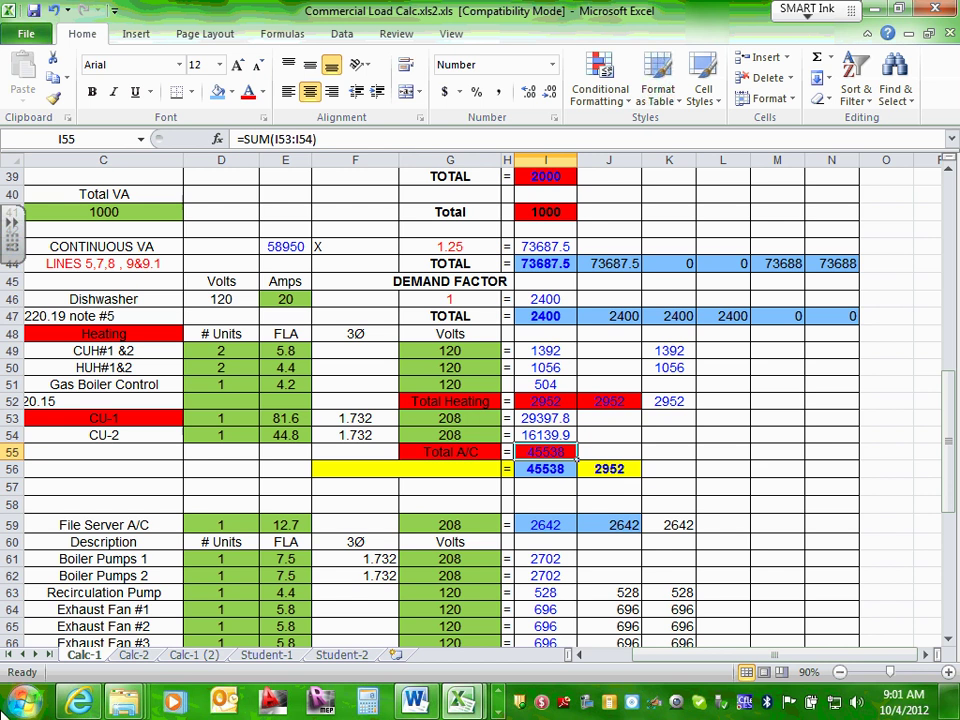
Examine the MAX formula in I56 and the Total Heating and Total A/C cells I52 and I55 it compares
{"action": "left_click", "coordinate": [557, 469]}
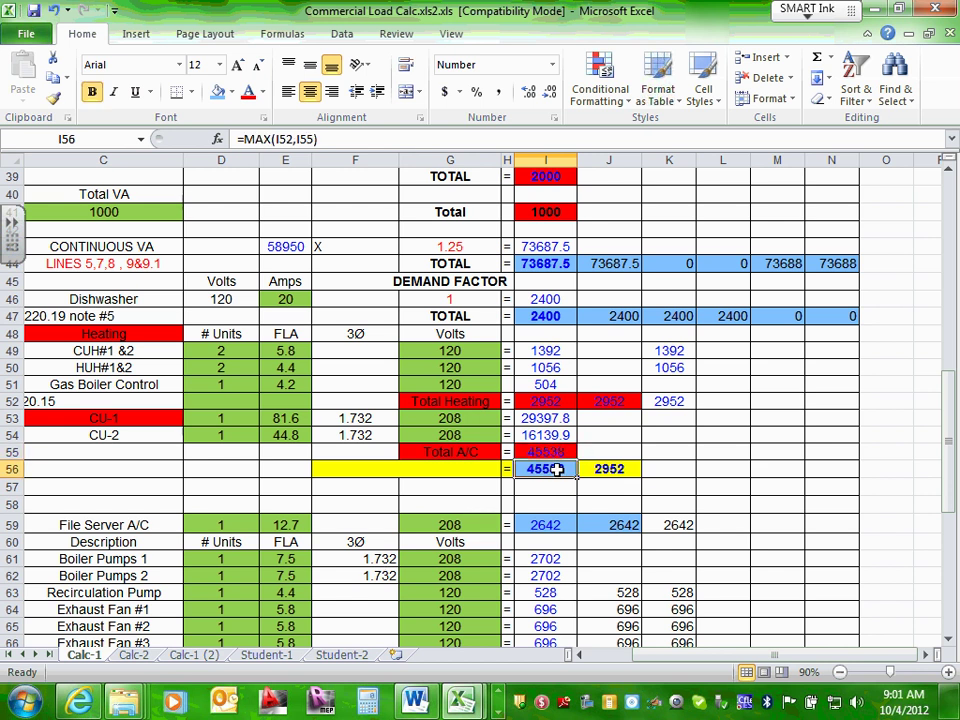
{"action": "double_click", "coordinate": [557, 469]}
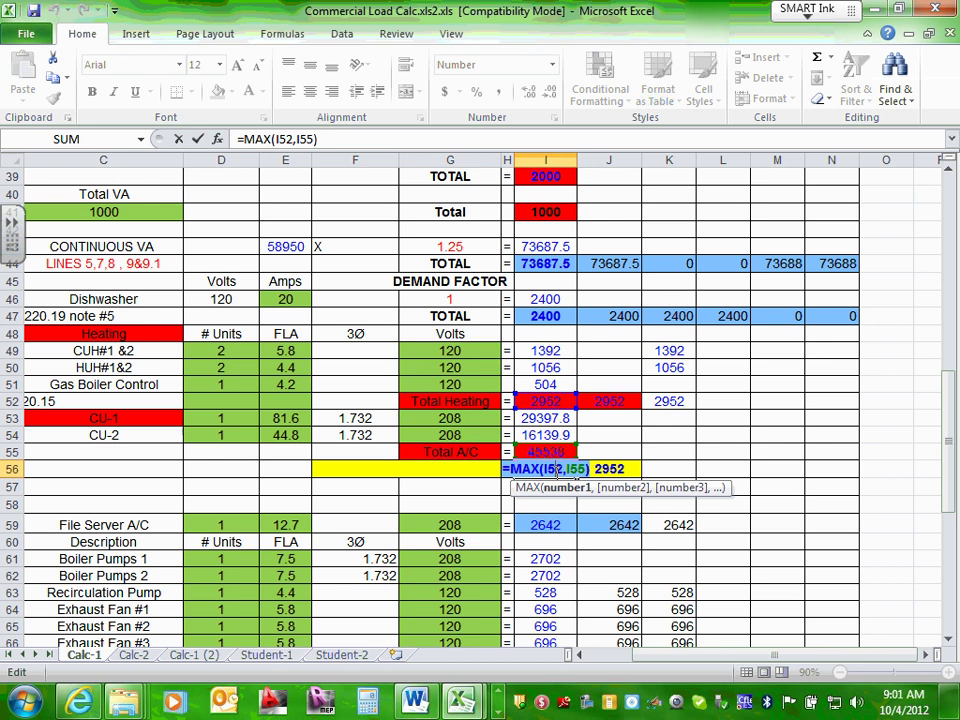
{"action": "key", "text": "Escape"}
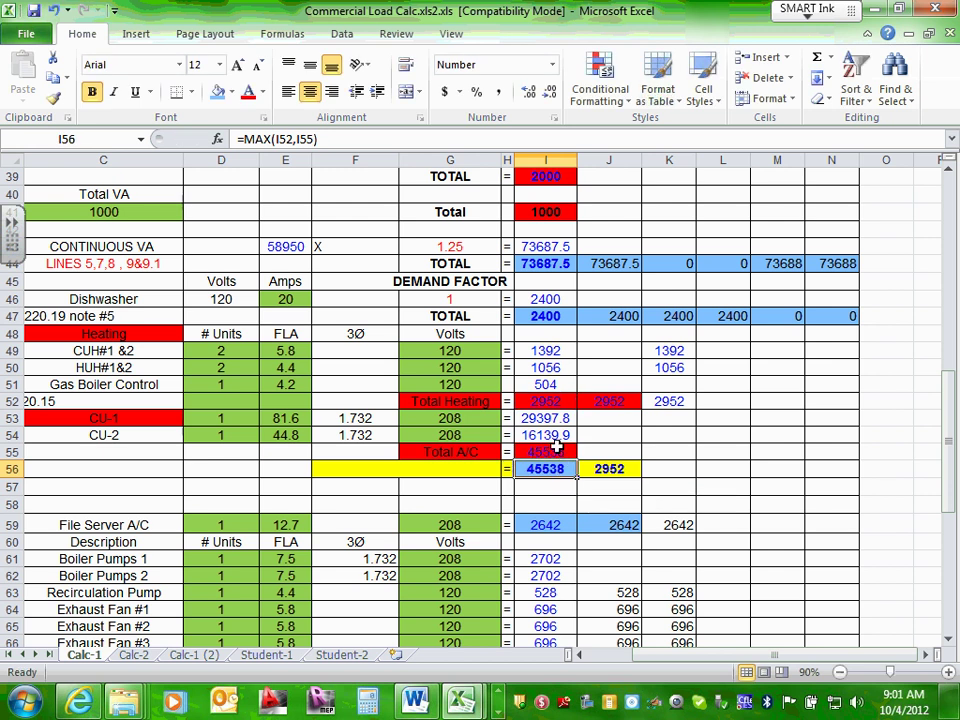
{"action": "left_click", "coordinate": [551, 401]}
{"action": "left_click", "coordinate": [546, 451]}
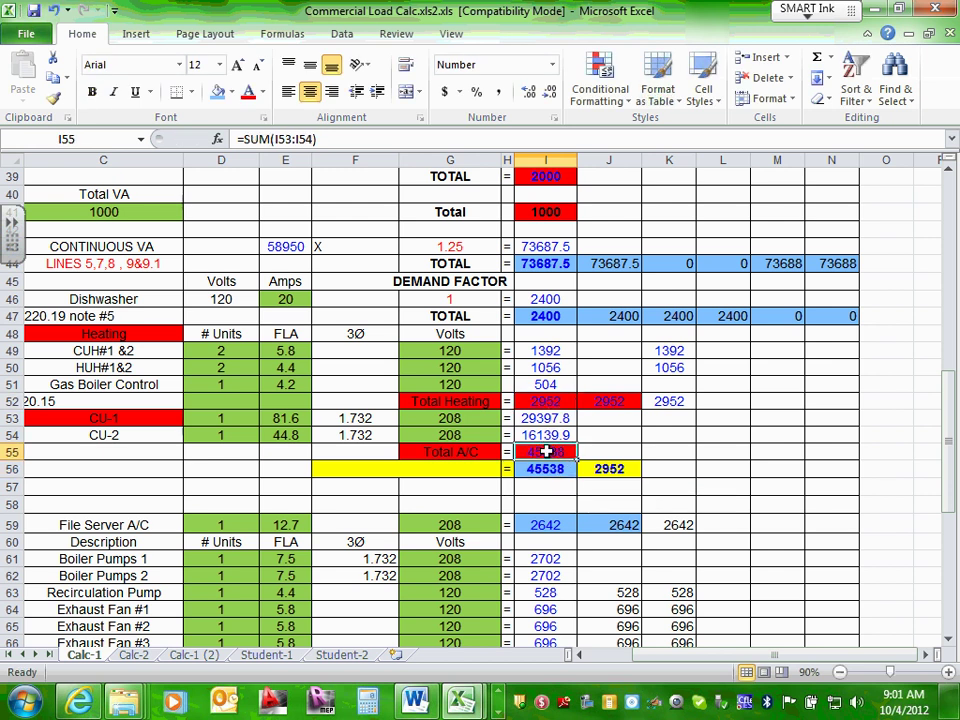
{"action": "left_click", "coordinate": [548, 469]}
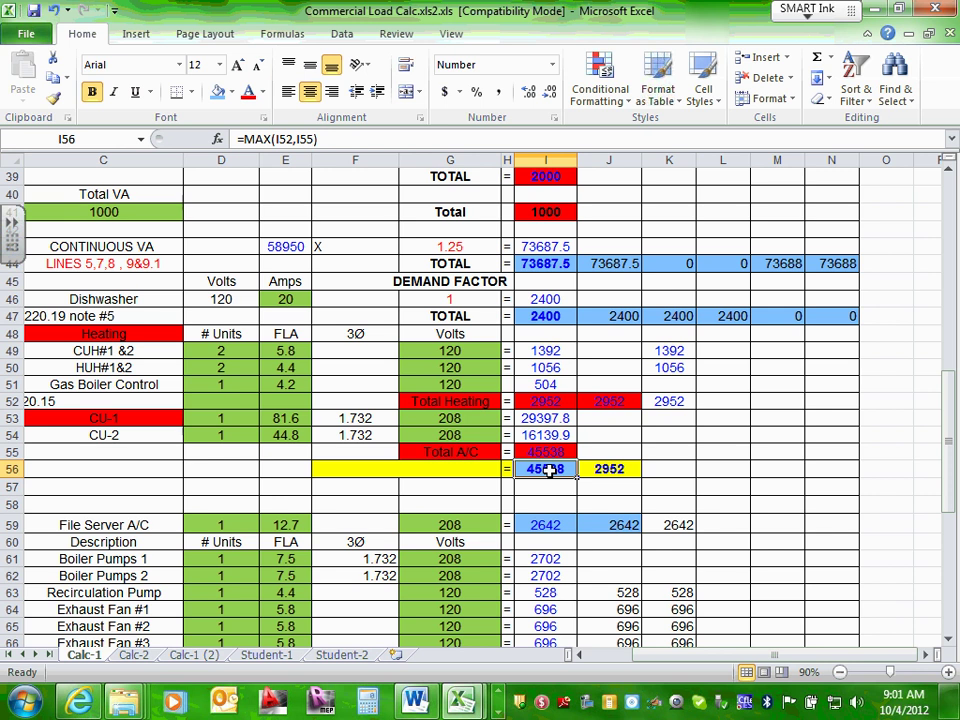
Clear the heating load entries in column K from cell K52 and cells K49:K50
{"action": "left_click", "coordinate": [673, 401]}
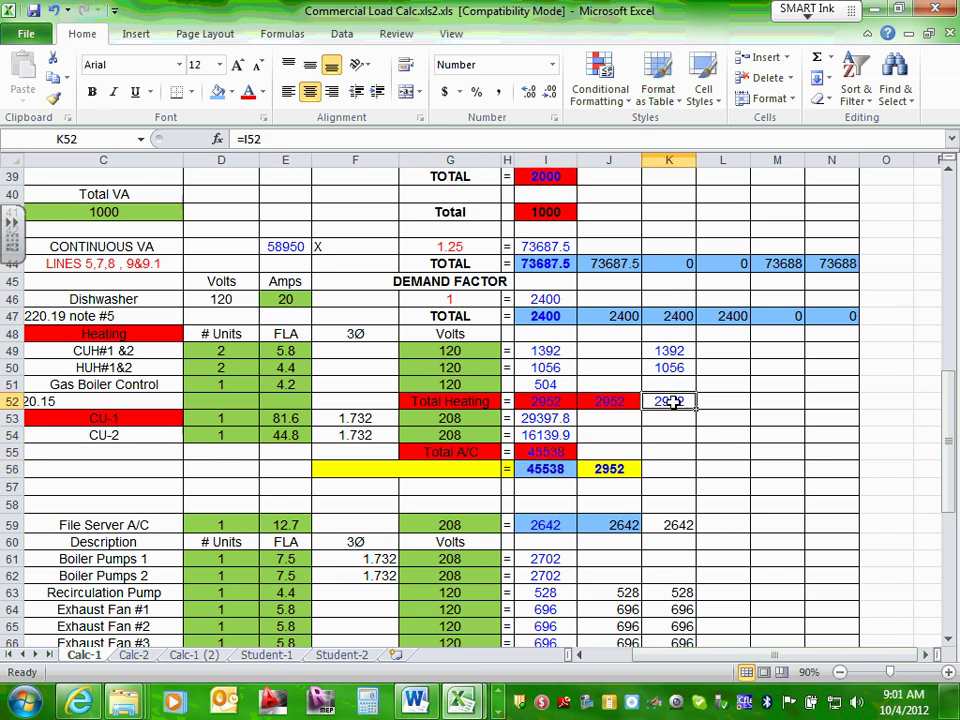
{"action": "key", "text": "Delete"}
{"action": "left_click", "coordinate": [673, 420]}
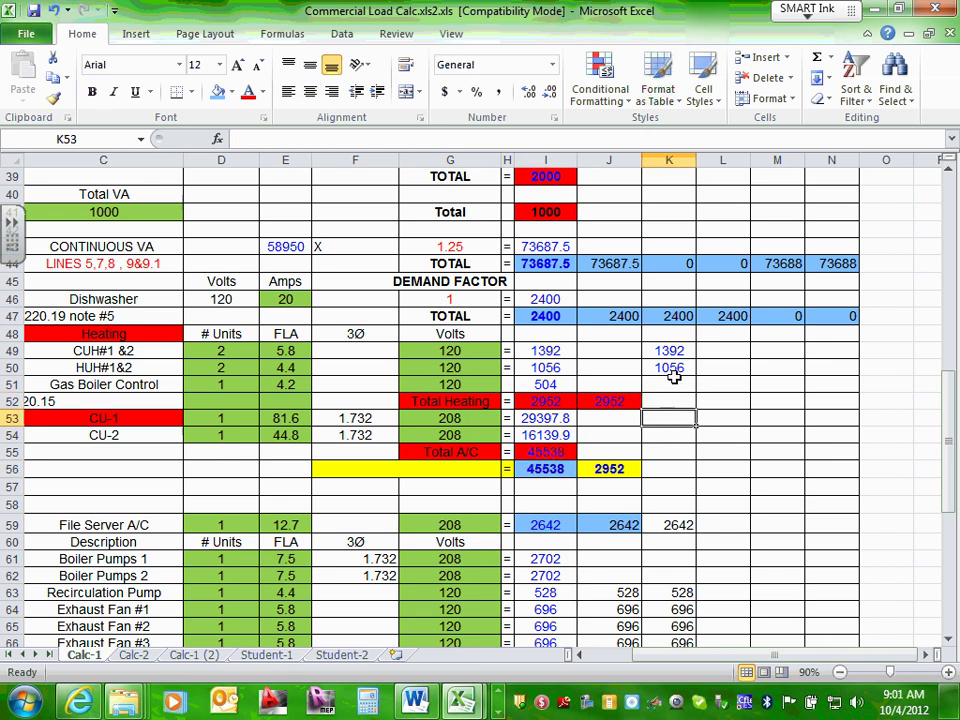
{"action": "left_click_drag", "start_coordinate": [684, 351], "coordinate": [677, 365]}
{"action": "key", "text": "Delete"}
{"action": "left_click", "coordinate": [677, 399]}
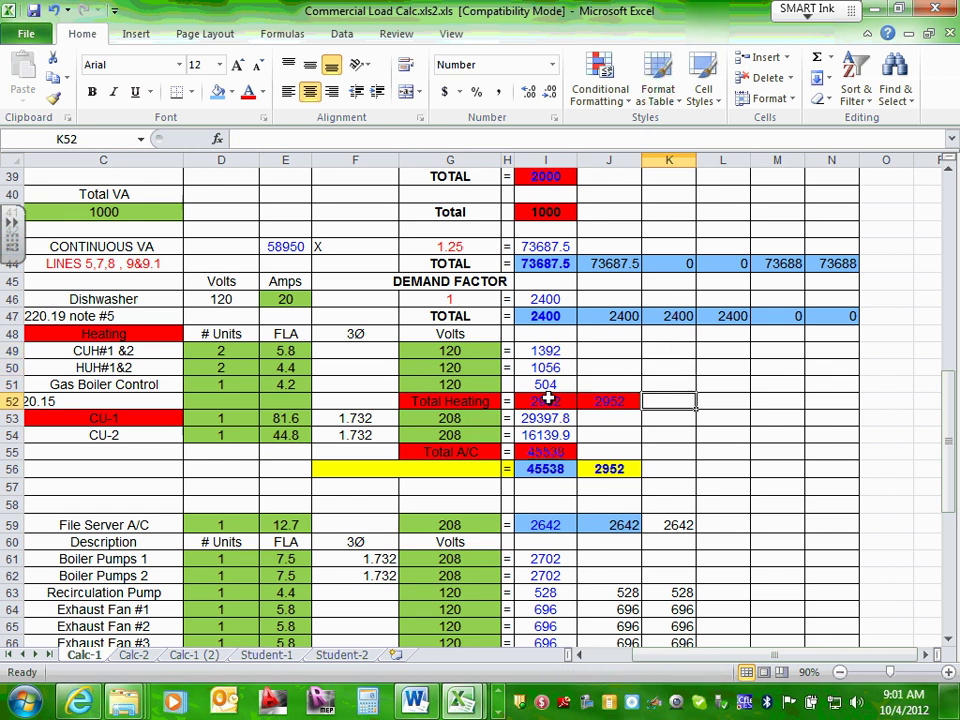
Fill the largest heating or cooling total row, cells I56:N56, with the light blue used for the other totals
{"action": "left_click", "coordinate": [545, 465]}
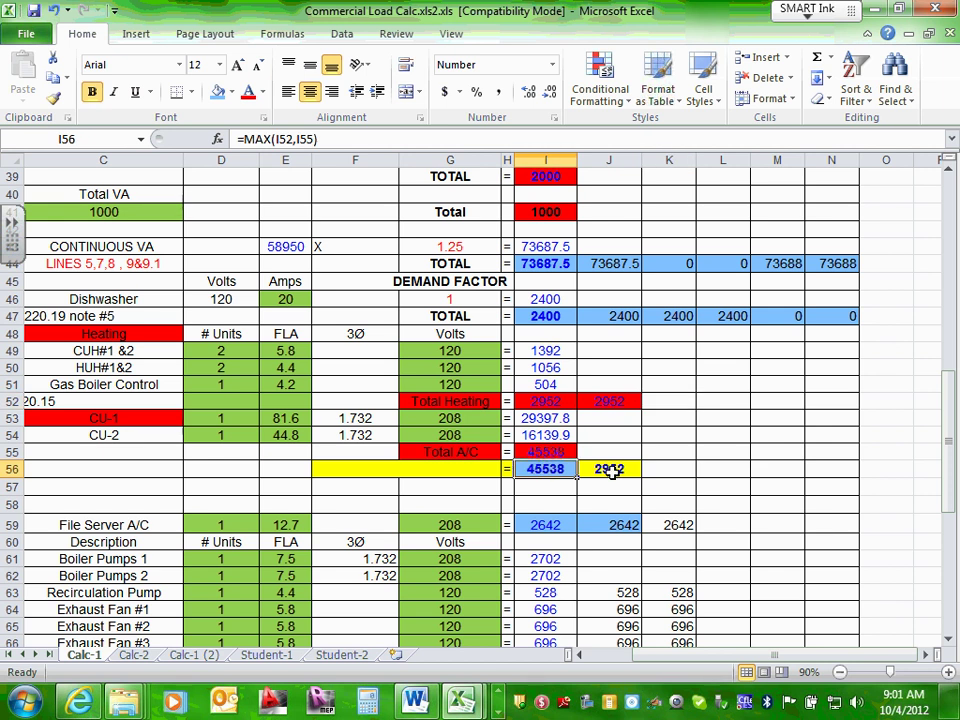
{"action": "left_click_drag", "start_coordinate": [549, 465], "coordinate": [831, 469]}
{"action": "left_click", "coordinate": [217, 91]}
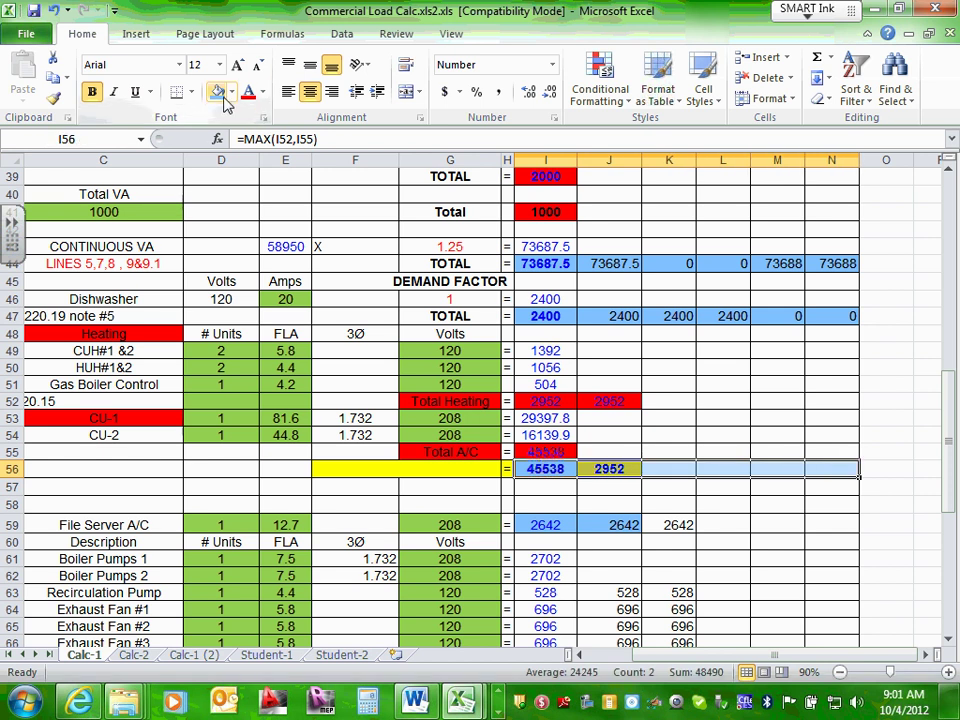
{"action": "left_click", "coordinate": [707, 396]}
{"action": "left_click", "coordinate": [531, 463]}
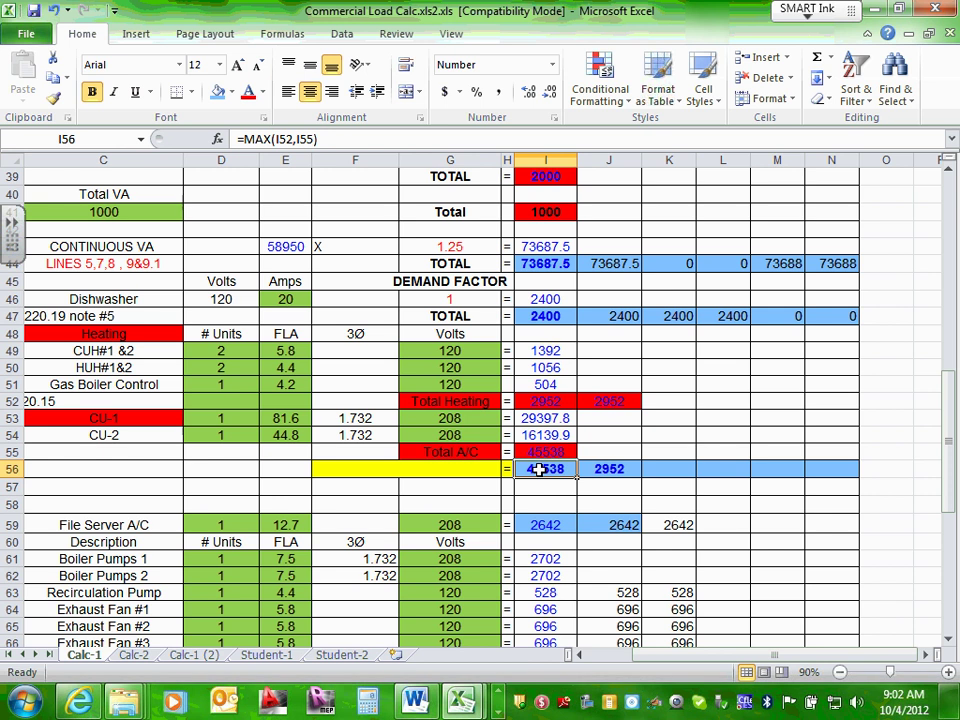
Review how the heating total carries to J52 and J56, along with the formulas in I52, I56 and F53
{"action": "left_click", "coordinate": [613, 400]}
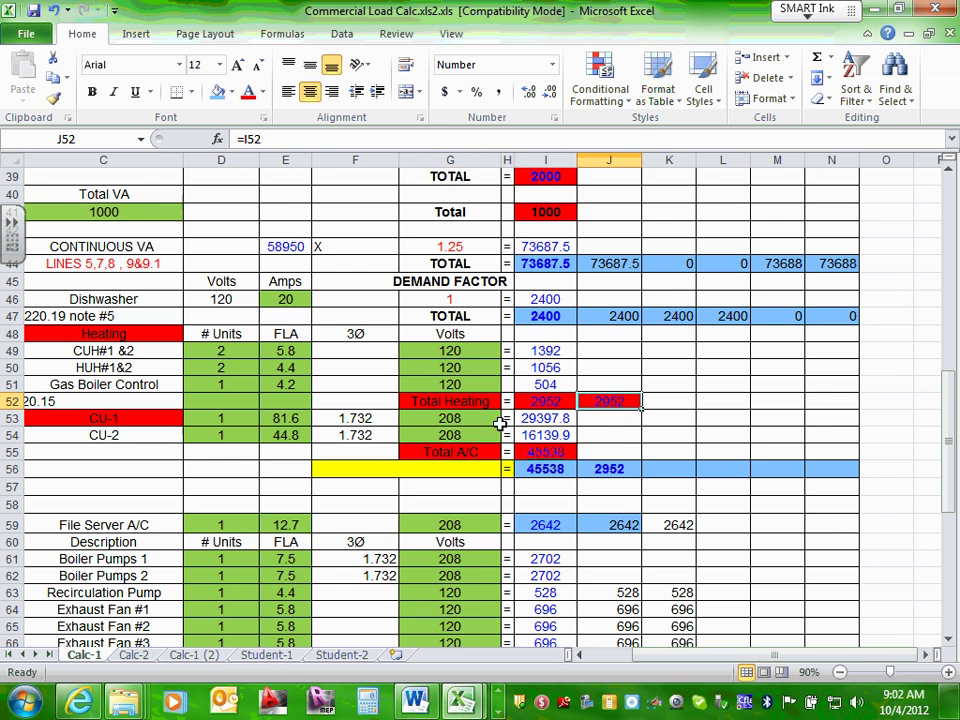
{"action": "left_click", "coordinate": [538, 468]}
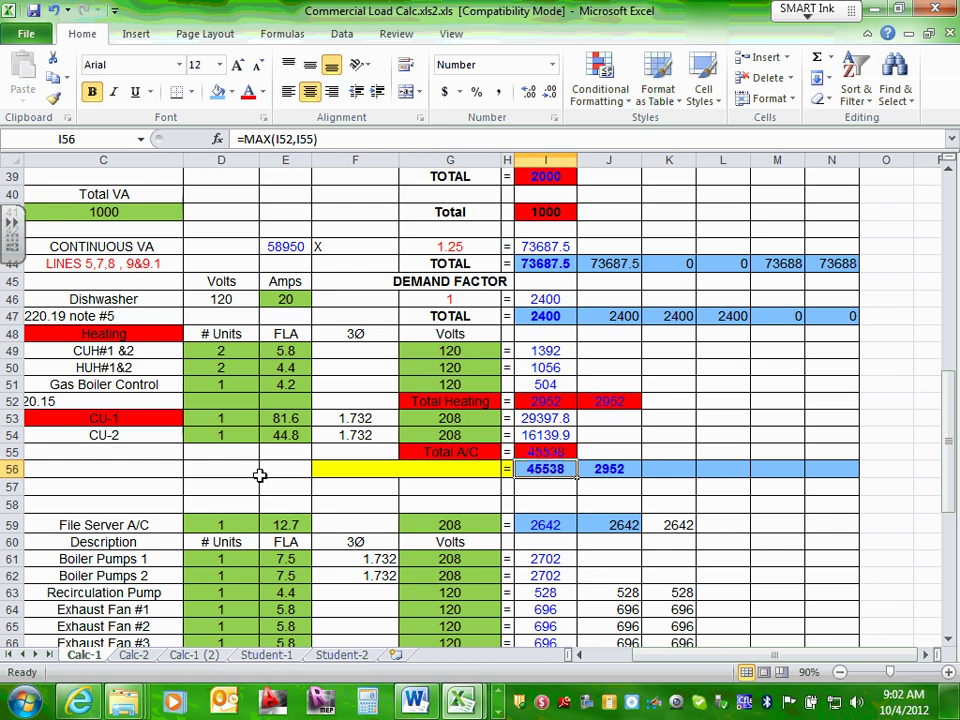
{"action": "left_click", "coordinate": [365, 419]}
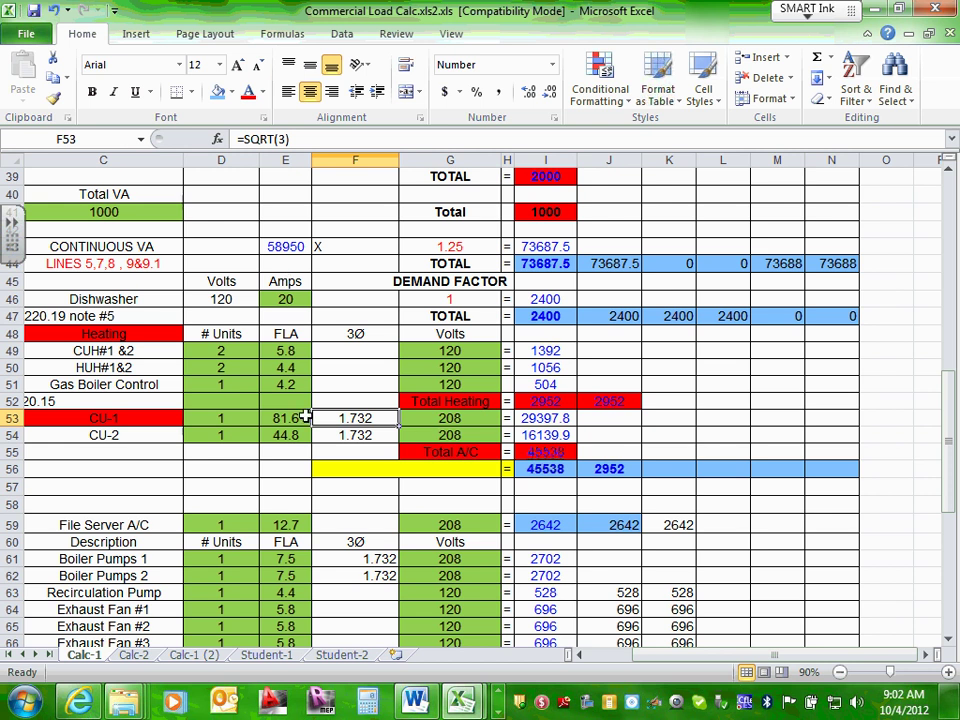
{"action": "left_click", "coordinate": [540, 402]}
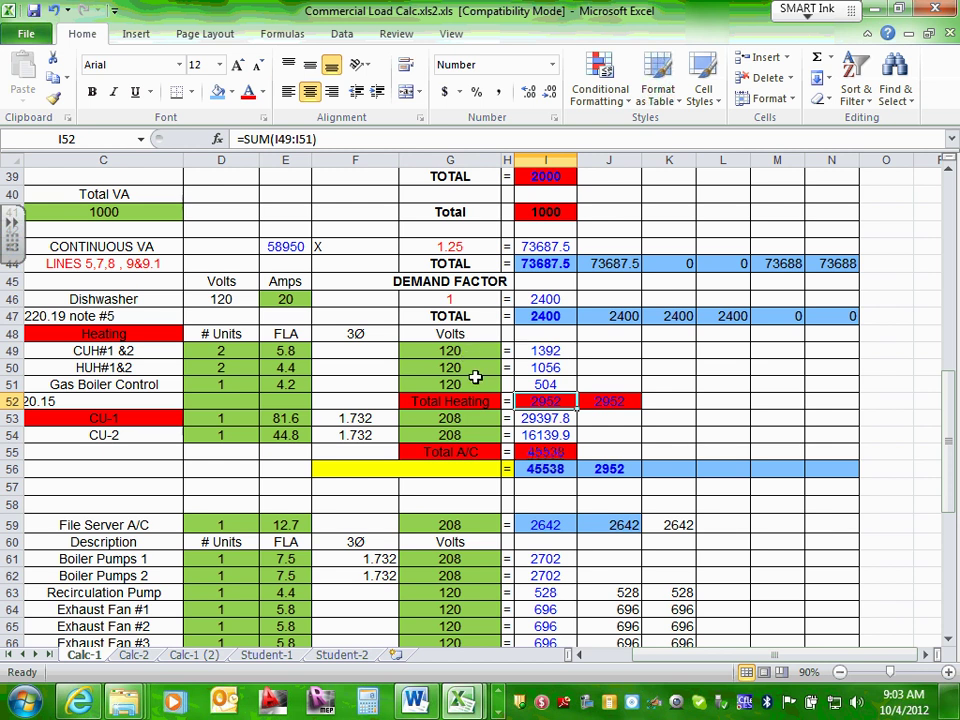
{"action": "left_click", "coordinate": [612, 400]}
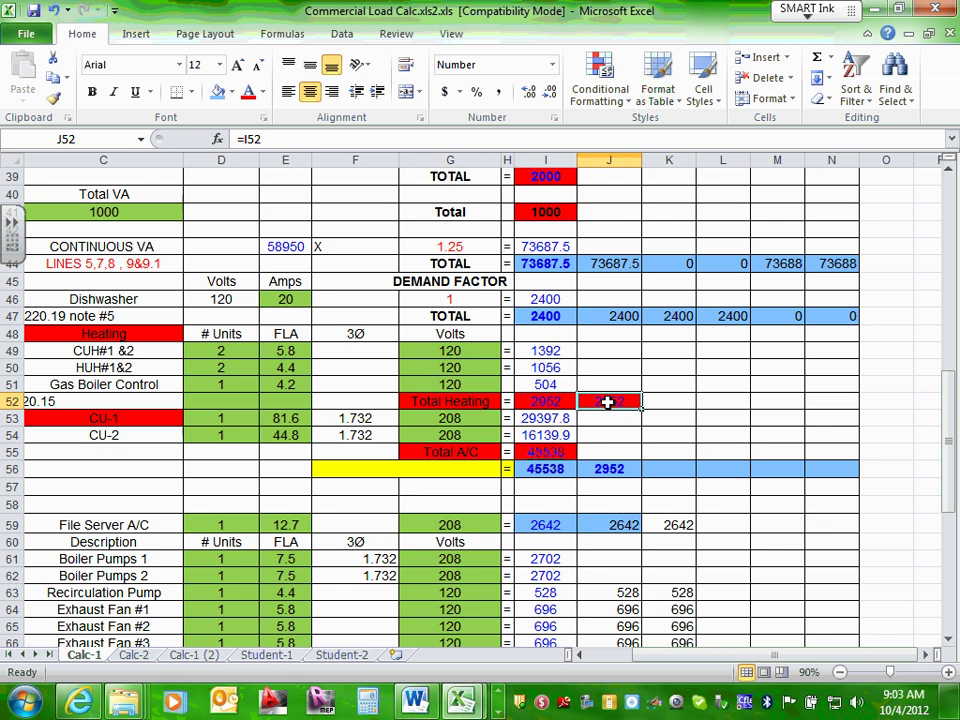
{"action": "left_click", "coordinate": [609, 469]}
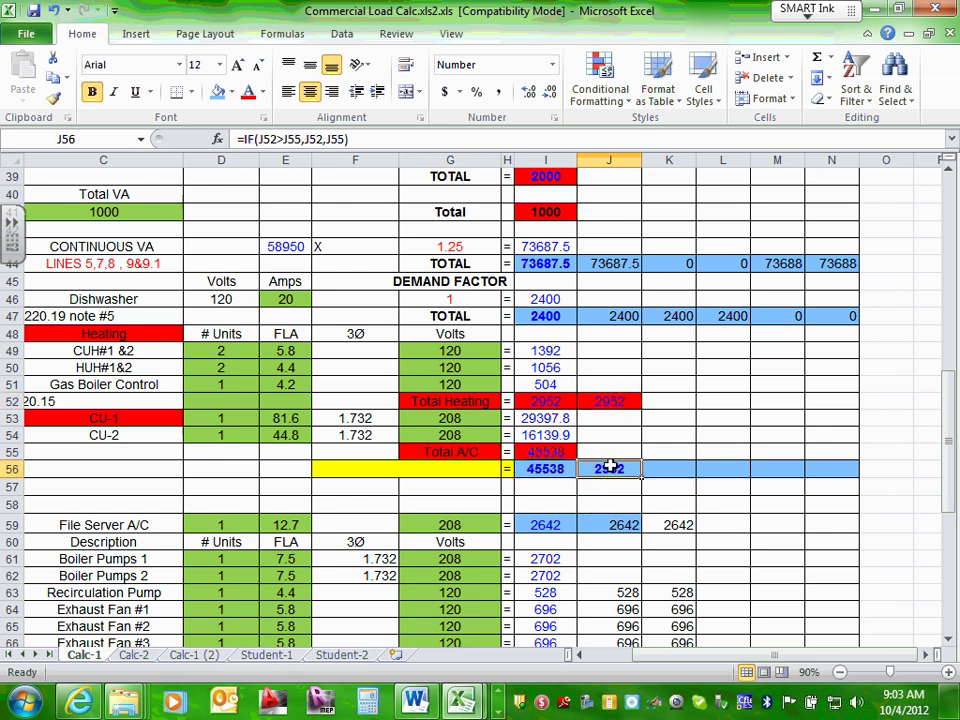
Clear the carried-over heating total from cell J52 after checking its link to J56
{"action": "left_click", "coordinate": [616, 403]}
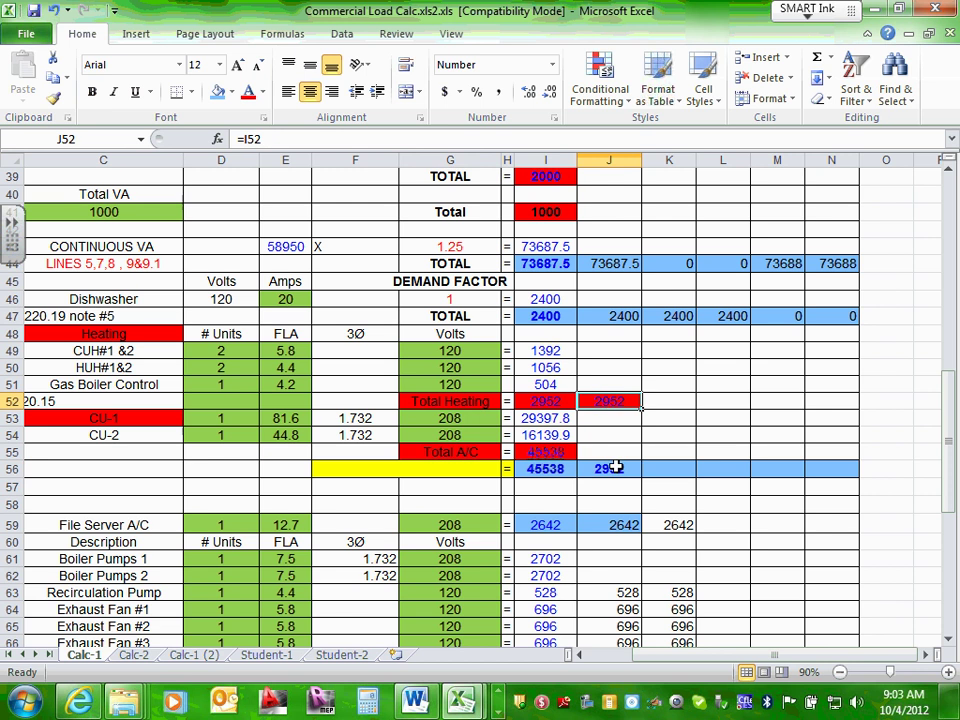
{"action": "left_click", "coordinate": [615, 467]}
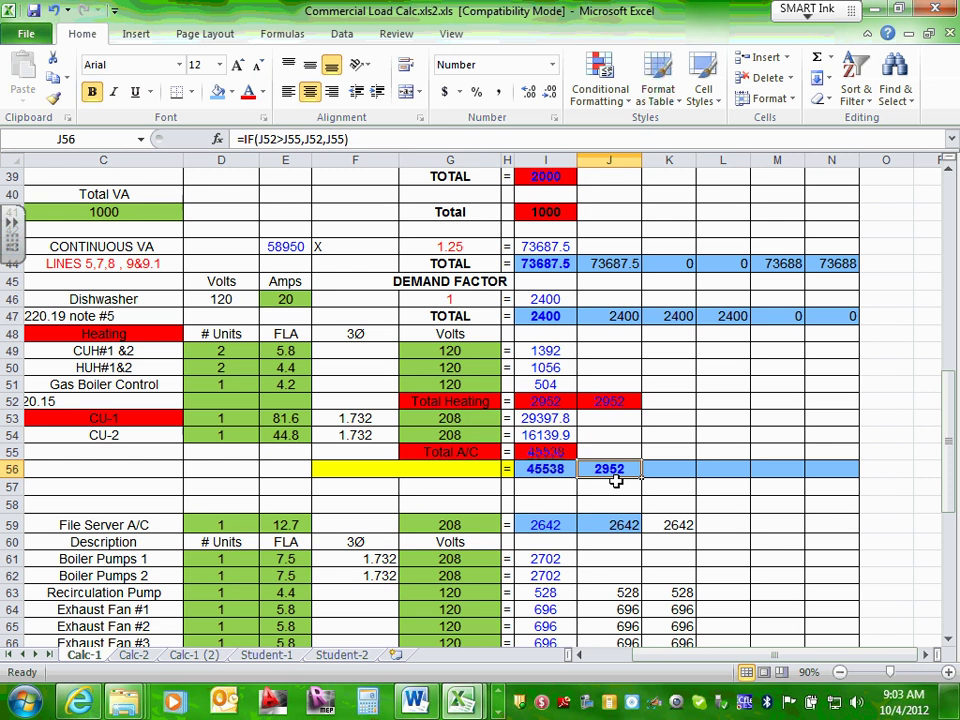
{"action": "left_click", "coordinate": [621, 400]}
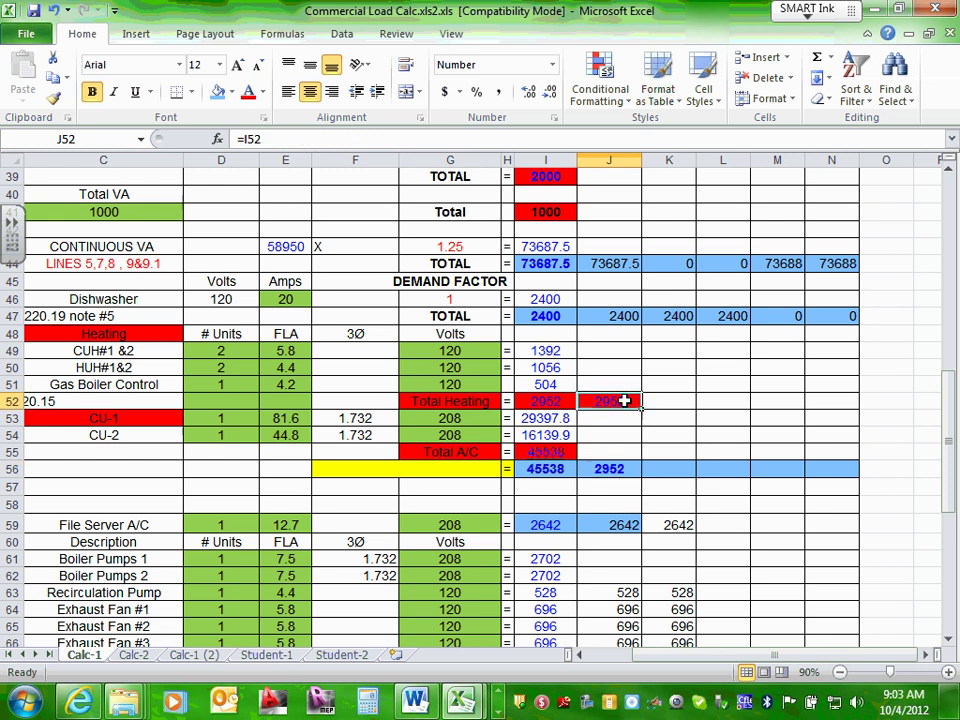
{"action": "key", "text": "Delete"}
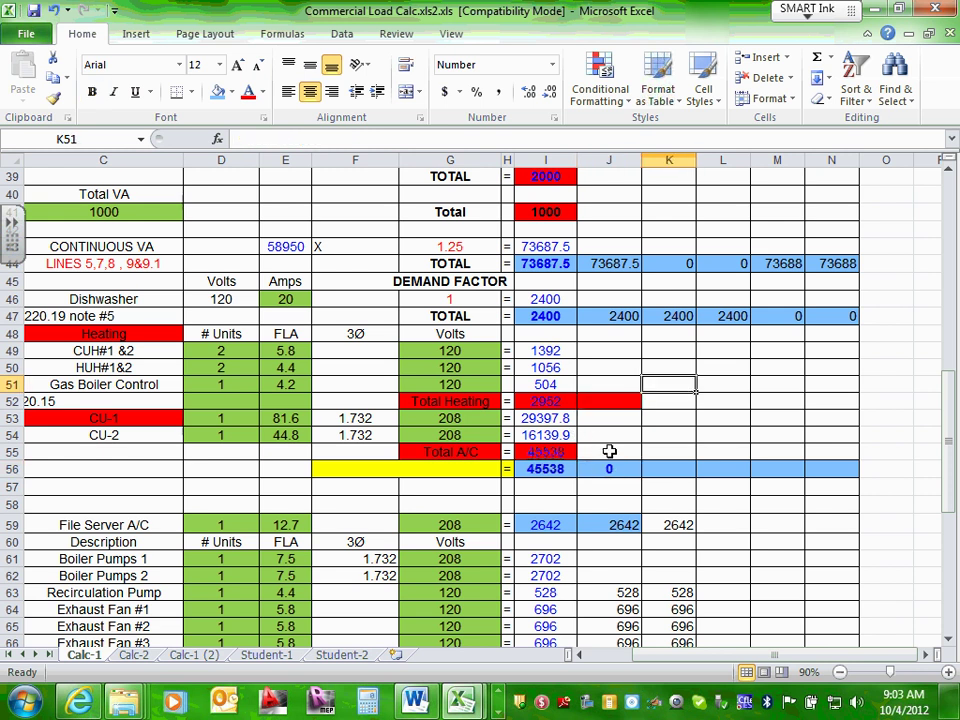
Replace the IF formula in J56 with a direct reference to the Total Heating cell, =I52
{"action": "left_click", "coordinate": [613, 466]}
{"action": "type", "text": "="}
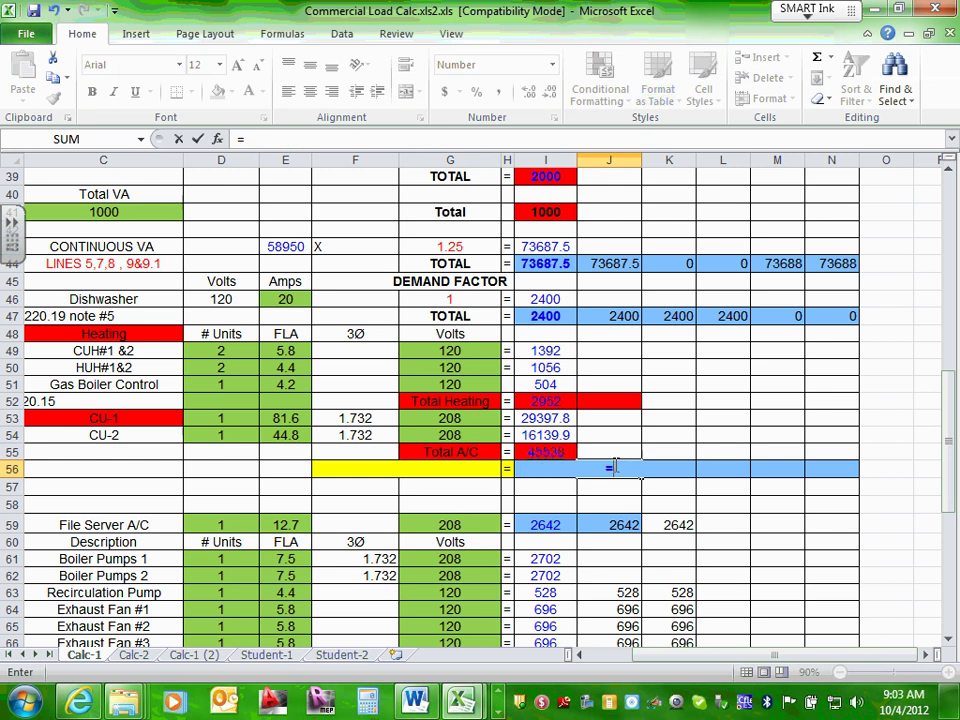
{"action": "left_click", "coordinate": [544, 401]}
{"action": "key", "text": "Return"}
{"action": "left_click", "coordinate": [707, 368]}
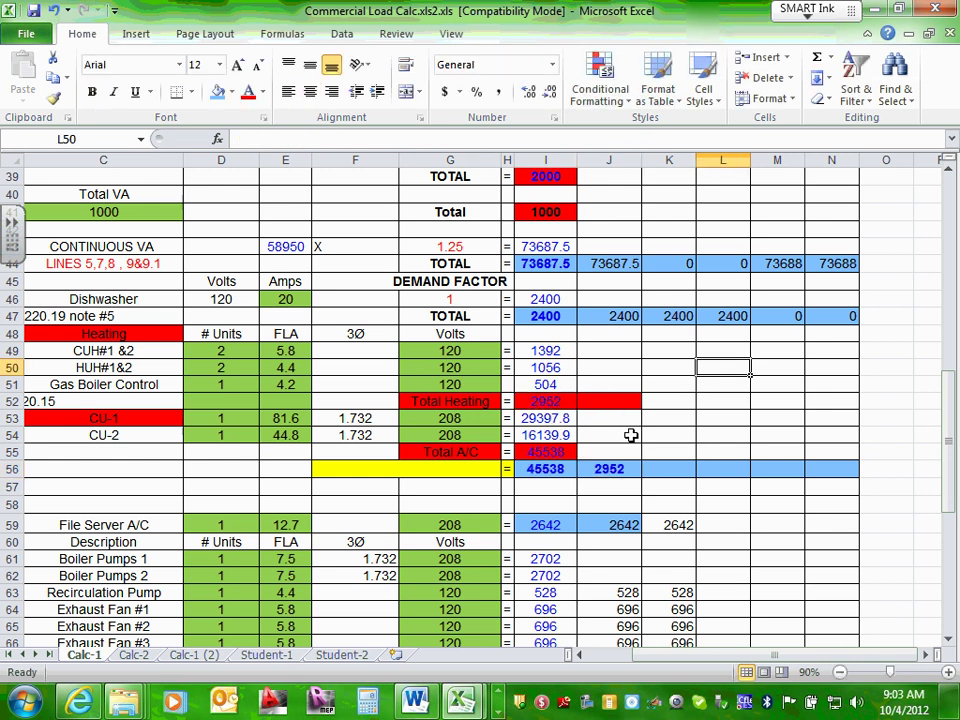
{"action": "left_click", "coordinate": [612, 468]}
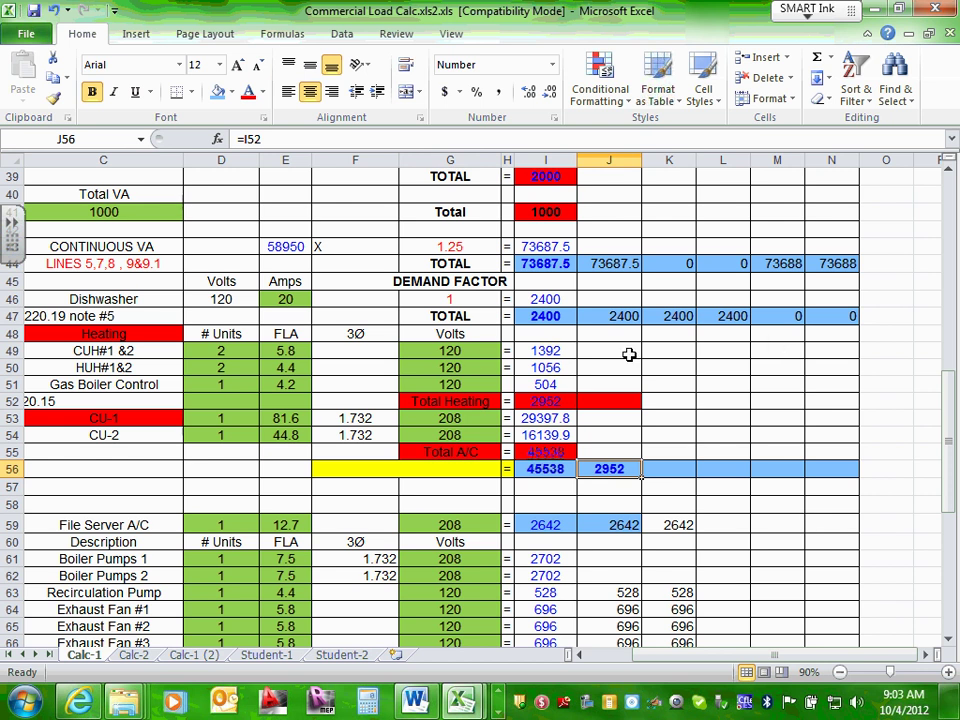
Examine the Special Cooling section on line 12.1 and its File Server A/C entry in C59
{"action": "scroll", "coordinate": [628, 354], "scroll_direction": "down", "scroll_amount": 2}
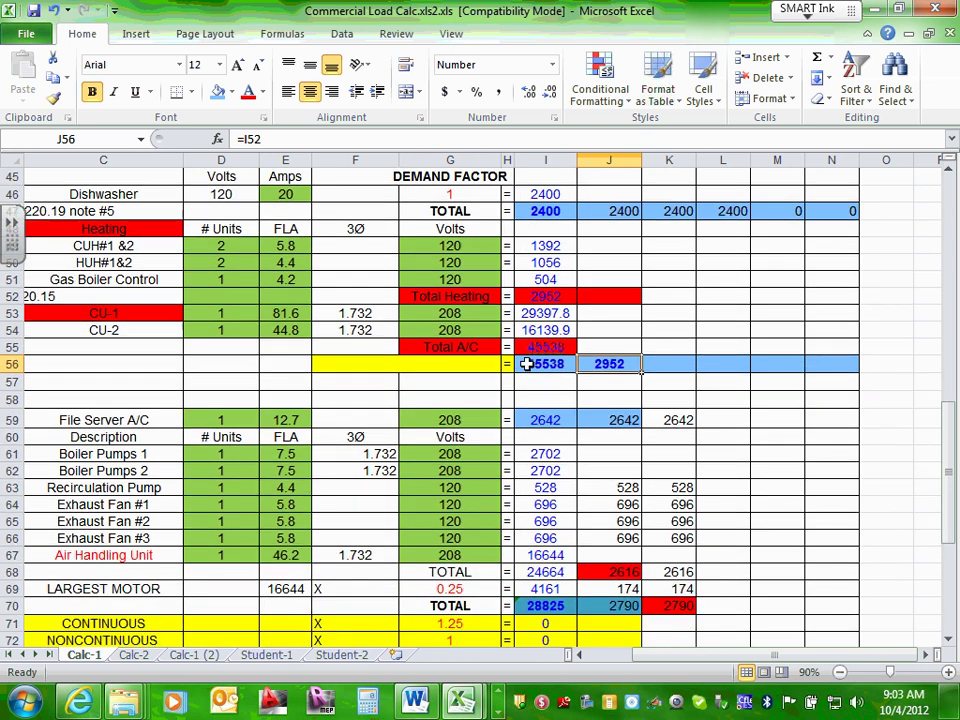
{"action": "scroll", "coordinate": [681, 373], "scroll_direction": "down", "scroll_amount": 1}
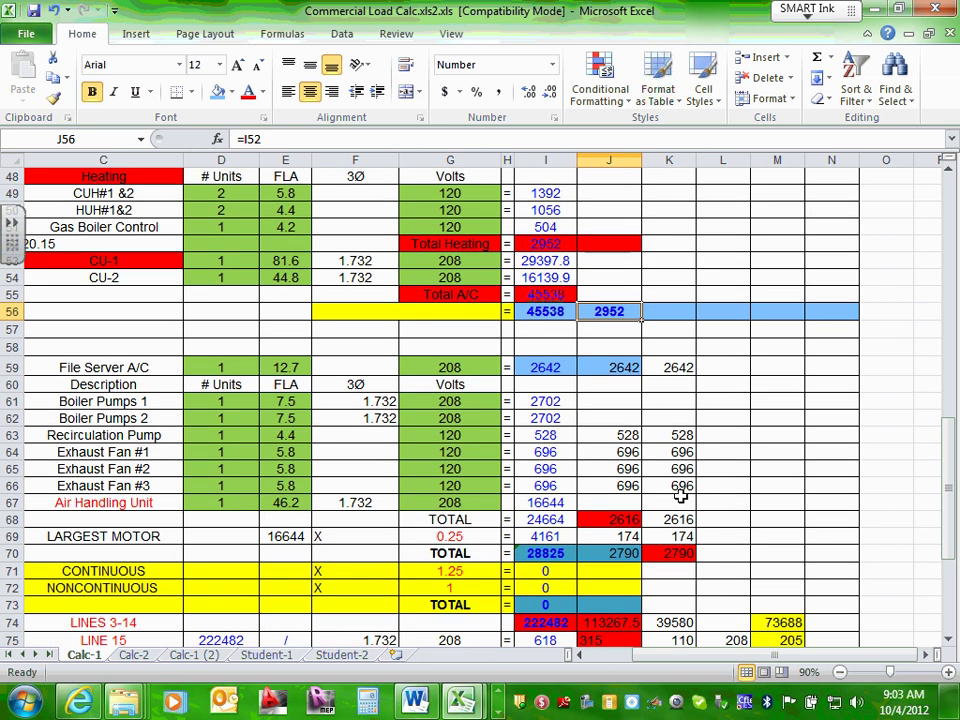
{"action": "left_click_drag", "start_coordinate": [673, 655], "coordinate": [600, 657]}
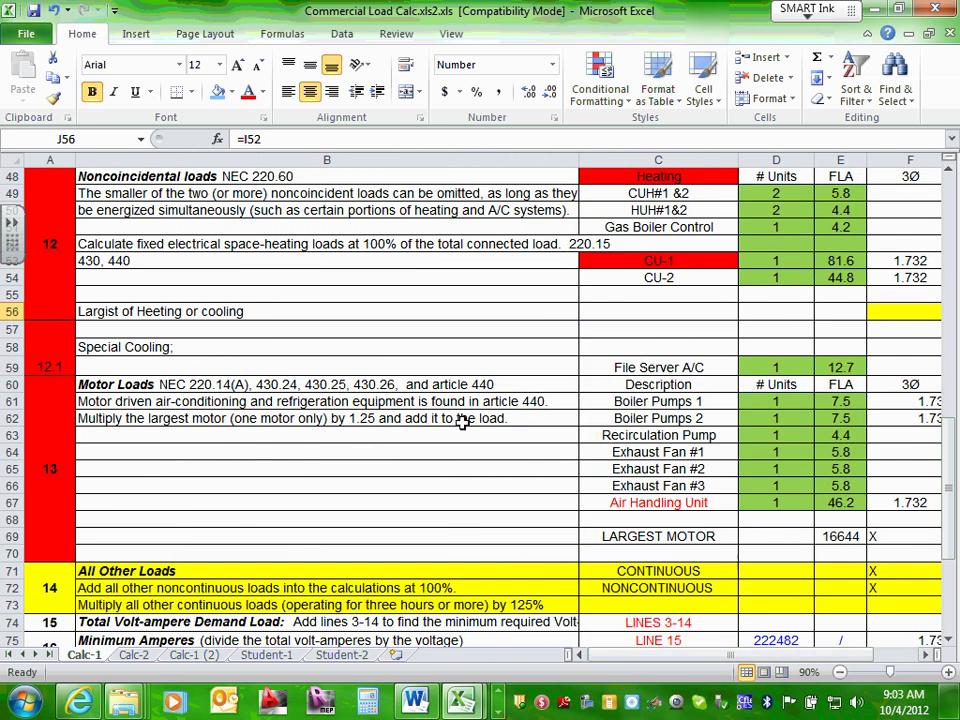
{"action": "scroll", "coordinate": [454, 369], "scroll_direction": "down", "scroll_amount": 1}
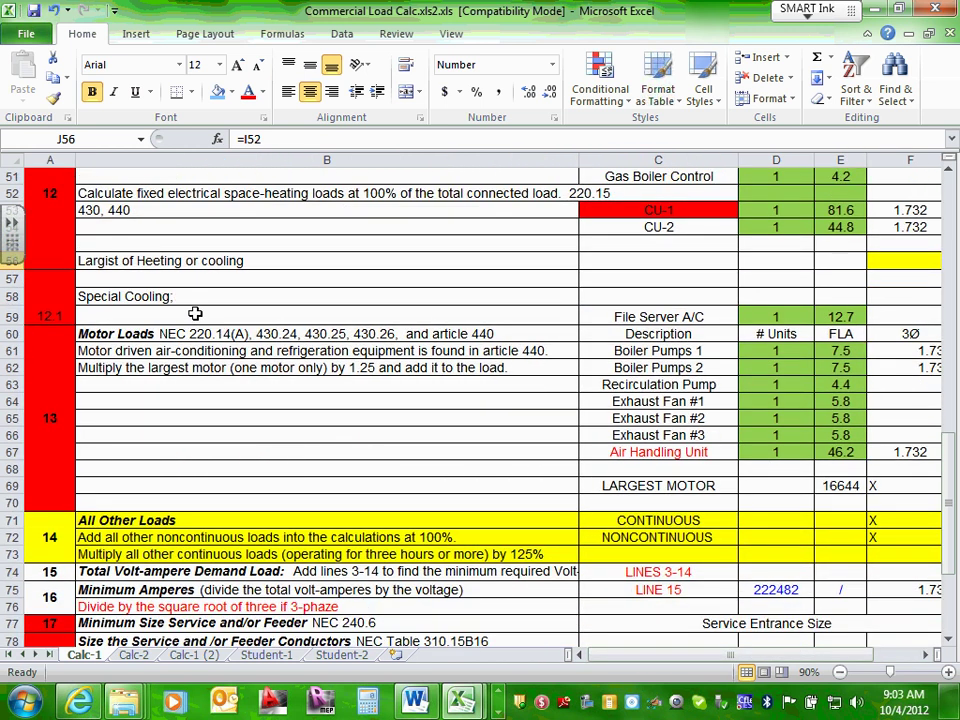
{"action": "left_click", "coordinate": [46, 304]}
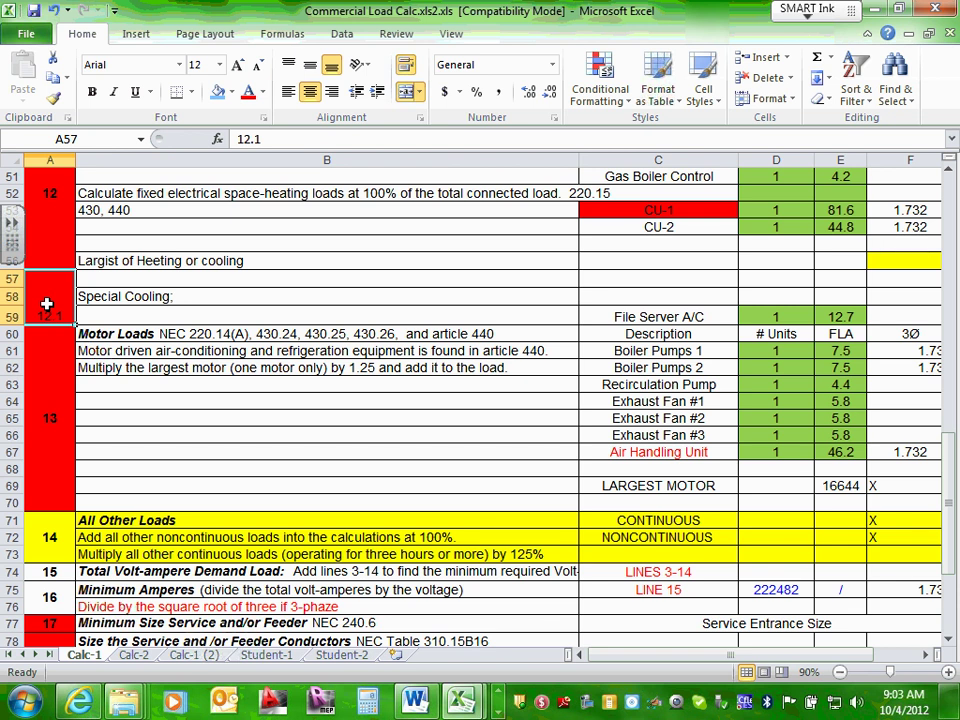
{"action": "left_click", "coordinate": [924, 655]}
{"action": "left_click_drag", "start_coordinate": [755, 655], "coordinate": [733, 668]}
{"action": "left_click", "coordinate": [670, 316]}
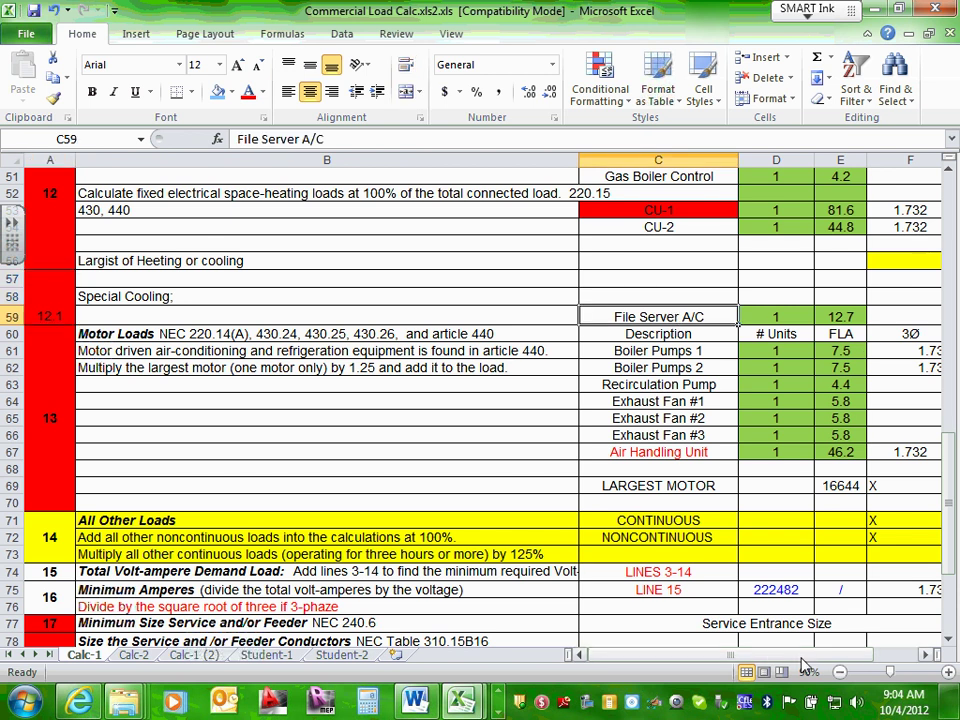
Review the File Server A/C units, FLA and volts in row 59, plus the formulas in I59 and J59
{"action": "left_click", "coordinate": [925, 654]}
{"action": "left_click", "coordinate": [925, 654]}
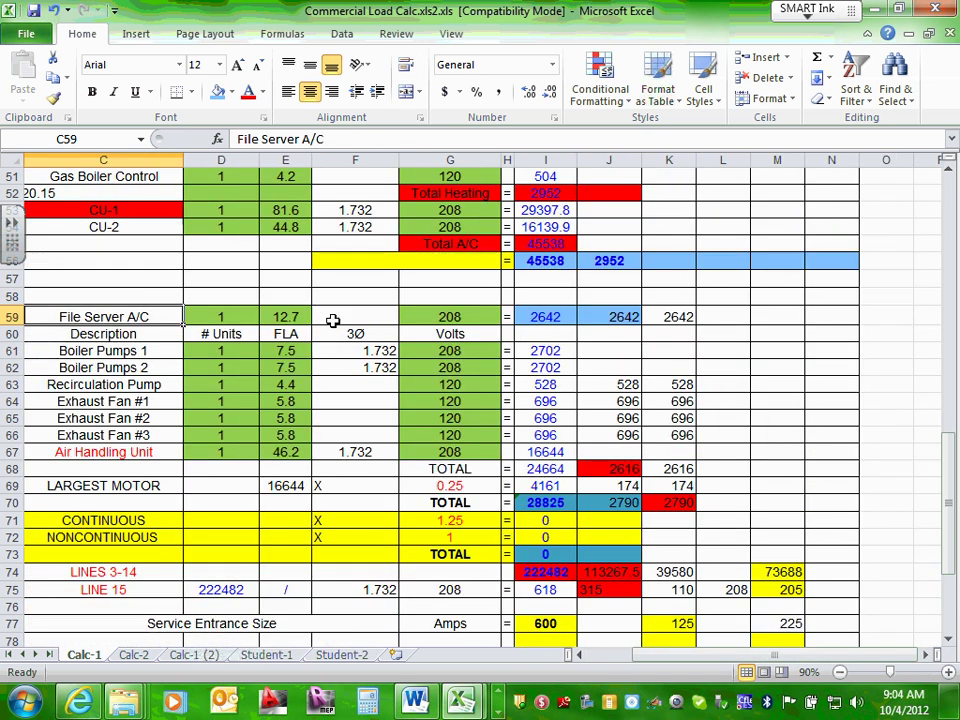
{"action": "left_click", "coordinate": [236, 316]}
{"action": "left_click", "coordinate": [292, 316]}
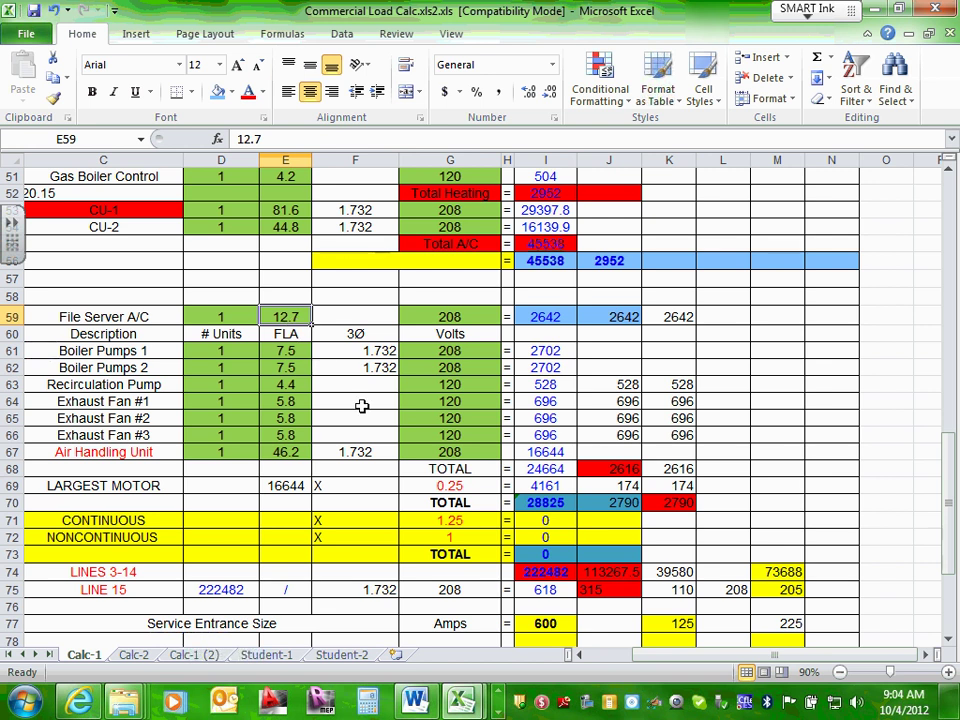
{"action": "left_click", "coordinate": [478, 316]}
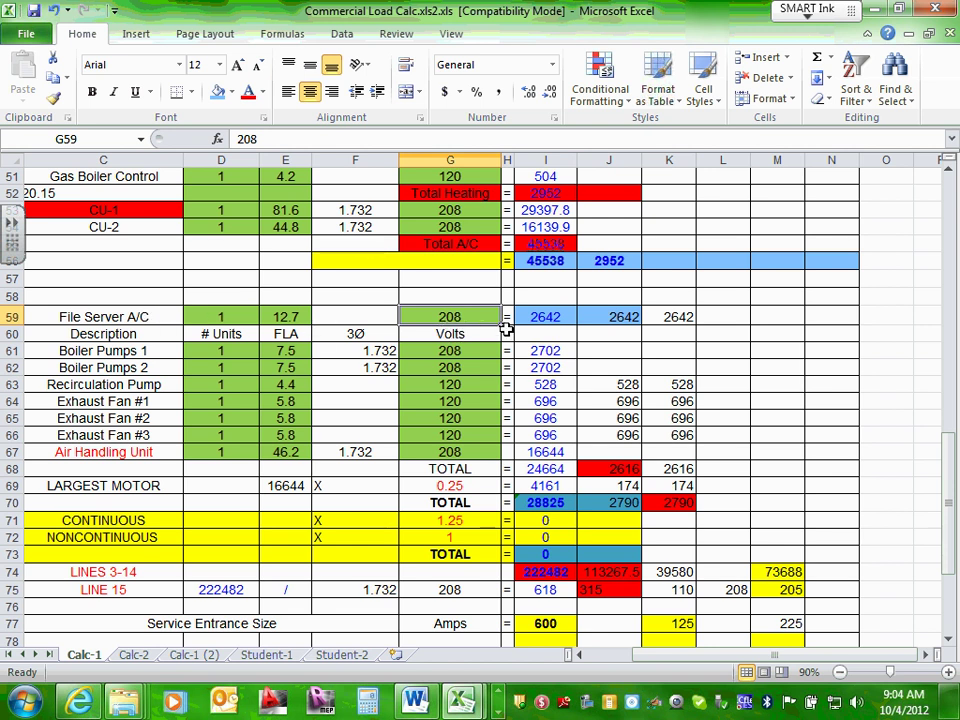
{"action": "left_click", "coordinate": [545, 316]}
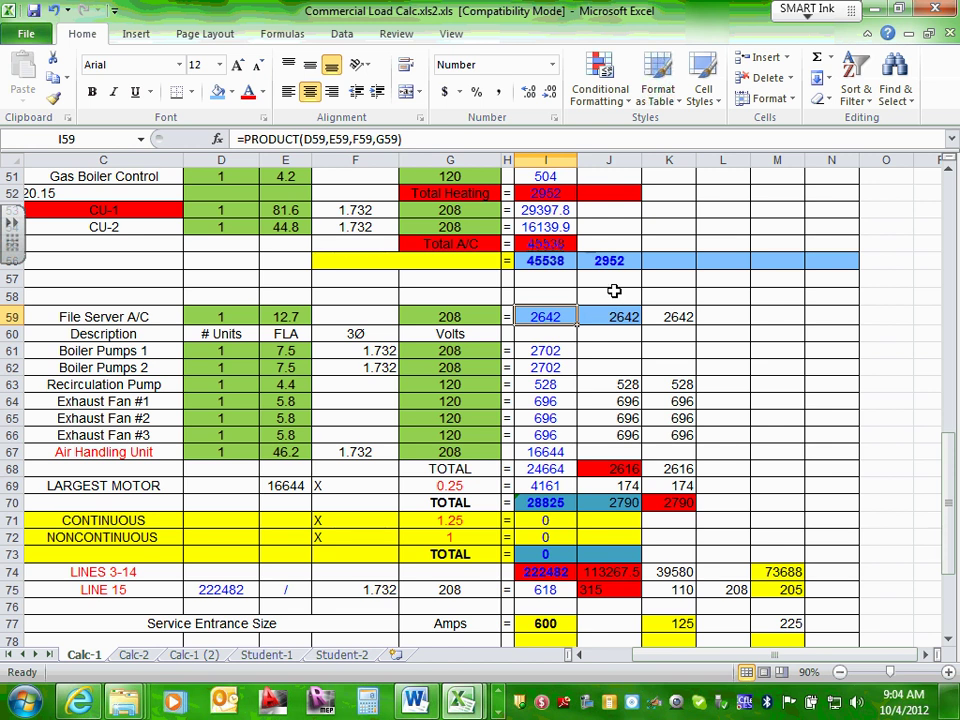
{"action": "left_click", "coordinate": [625, 316]}
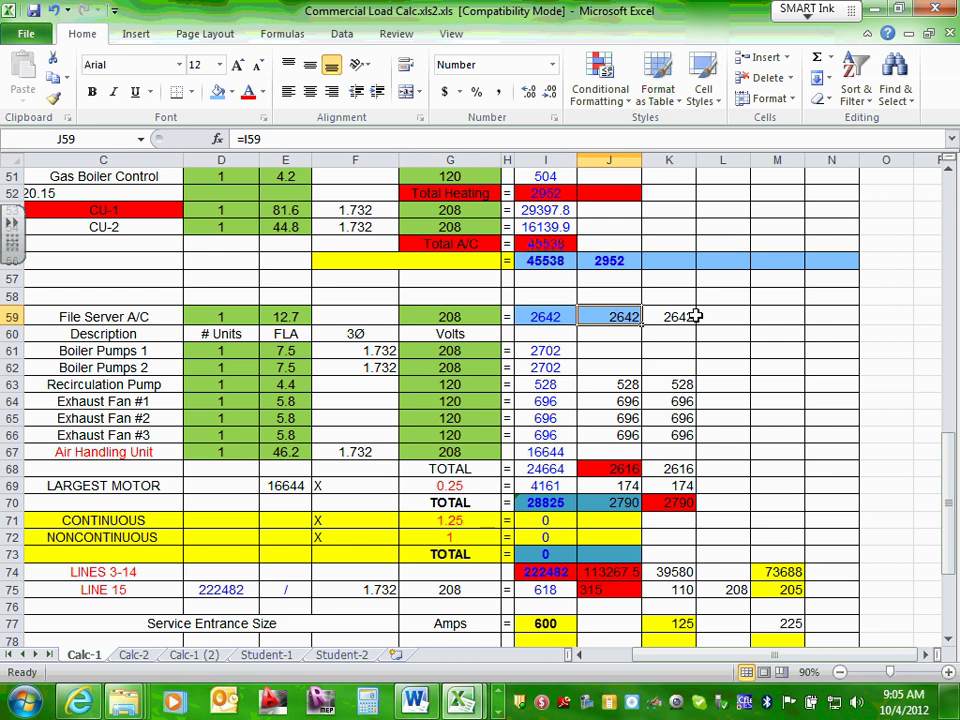
Clear the File Server A/C load from cell K59
{"action": "scroll", "coordinate": [623, 317], "scroll_direction": "up", "scroll_amount": 1}
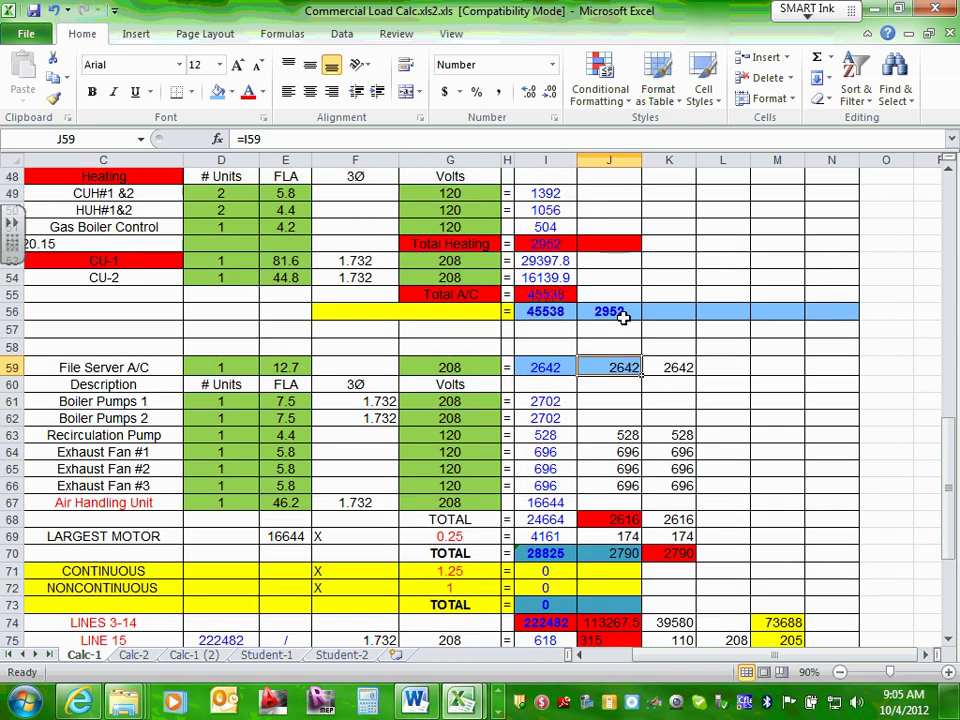
{"action": "left_click", "coordinate": [672, 367]}
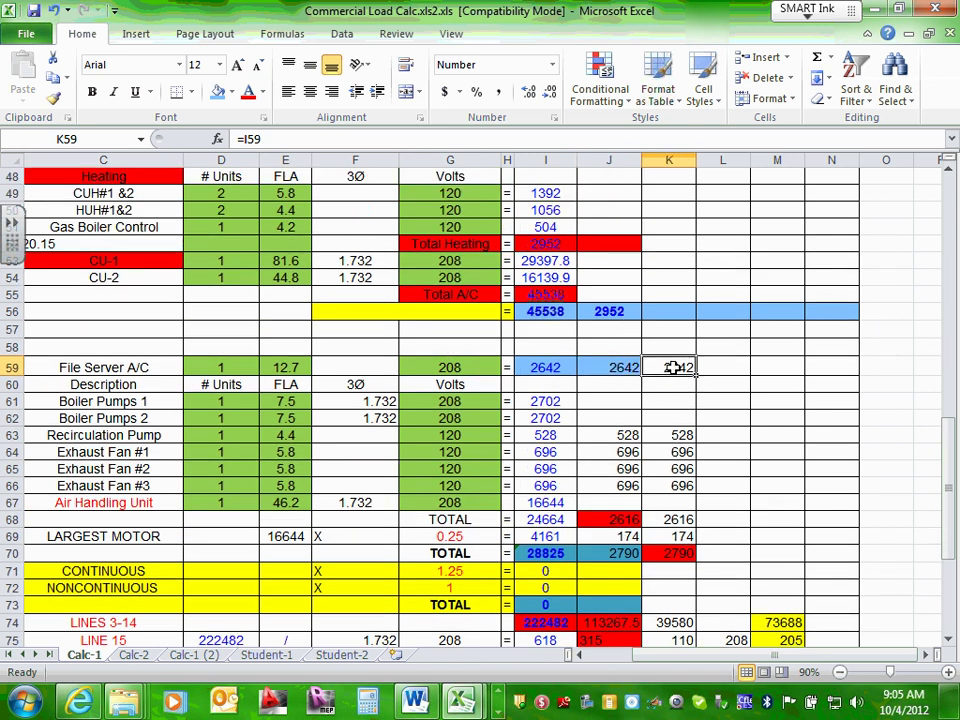
{"action": "key", "text": "Delete"}
{"action": "left_click", "coordinate": [722, 370]}
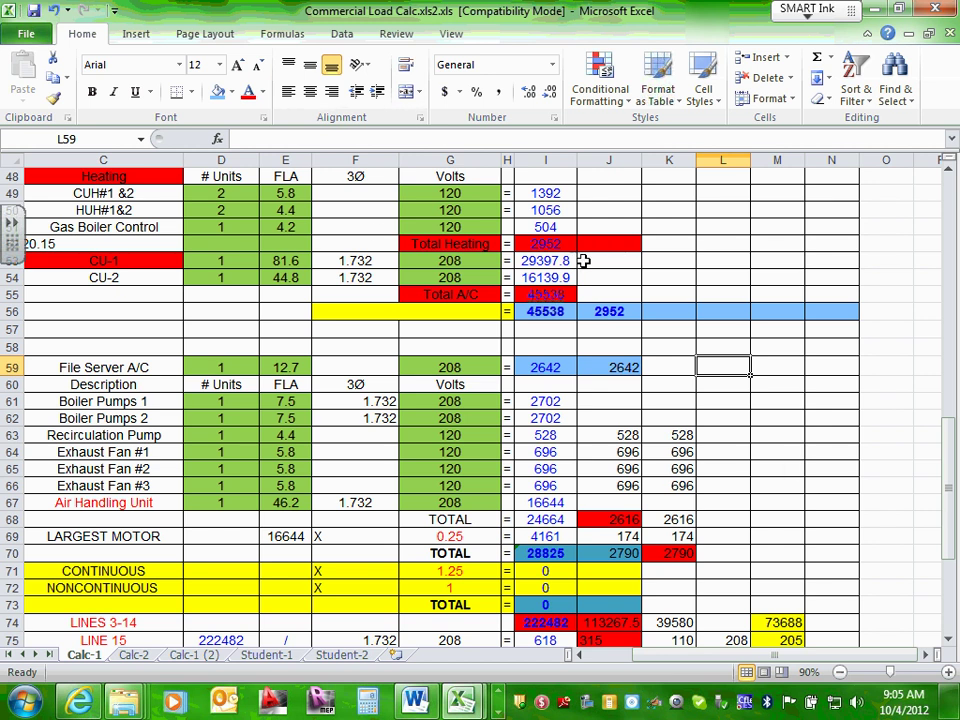
Fill the File Server A/C row, cells I59:N59, with the light blue used for the totals
{"action": "left_click", "coordinate": [532, 366]}
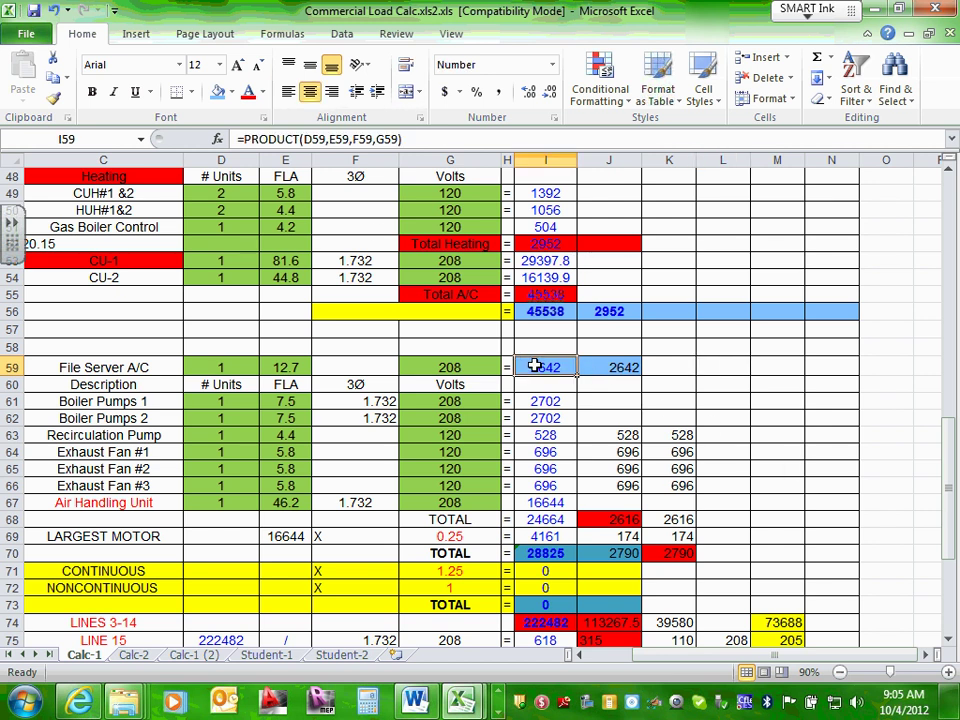
{"action": "left_click", "coordinate": [625, 366]}
{"action": "left_click_drag", "start_coordinate": [527, 368], "coordinate": [836, 373]}
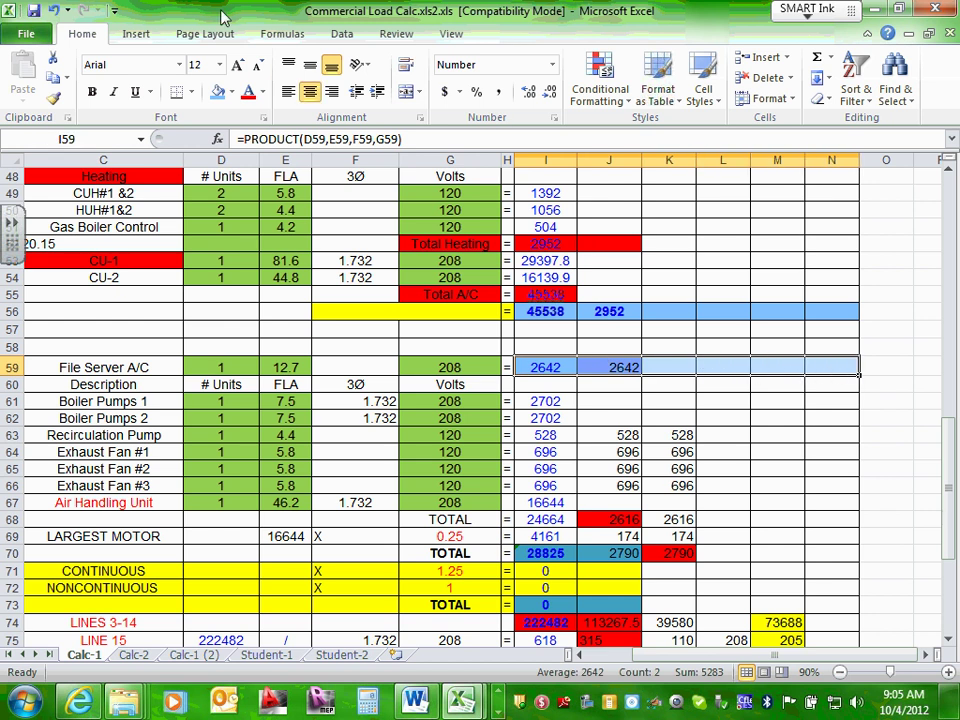
{"action": "left_click", "coordinate": [654, 404]}
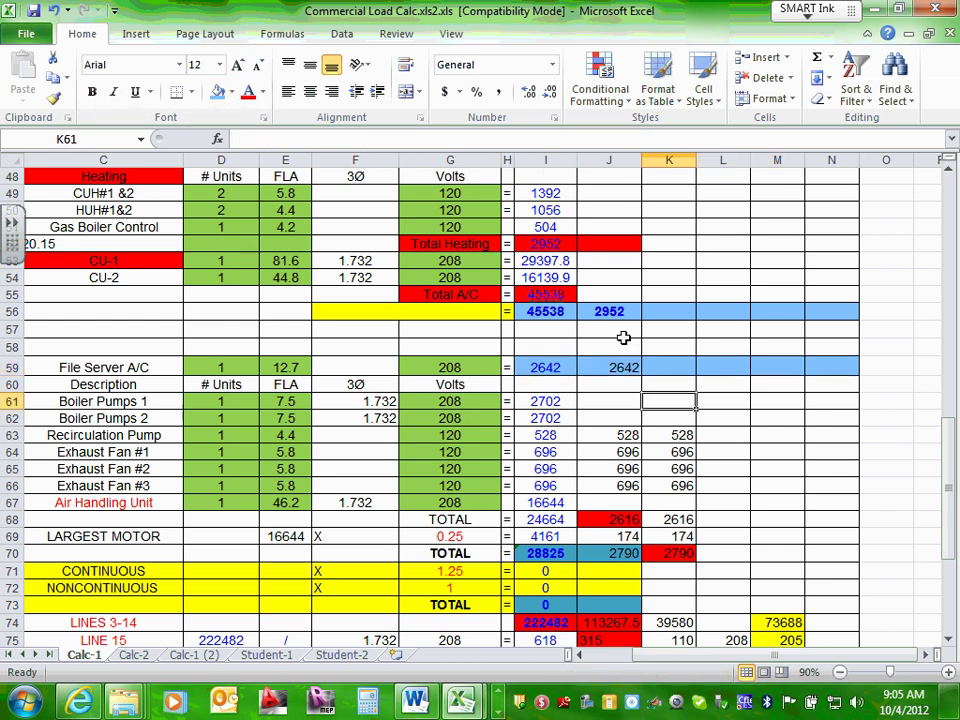
Enter 0 in each of the cells K56 to N56 of the largest heating or cooling row
{"action": "left_click", "coordinate": [675, 312]}
{"action": "scroll", "coordinate": [675, 312], "scroll_direction": "up", "scroll_amount": 1}
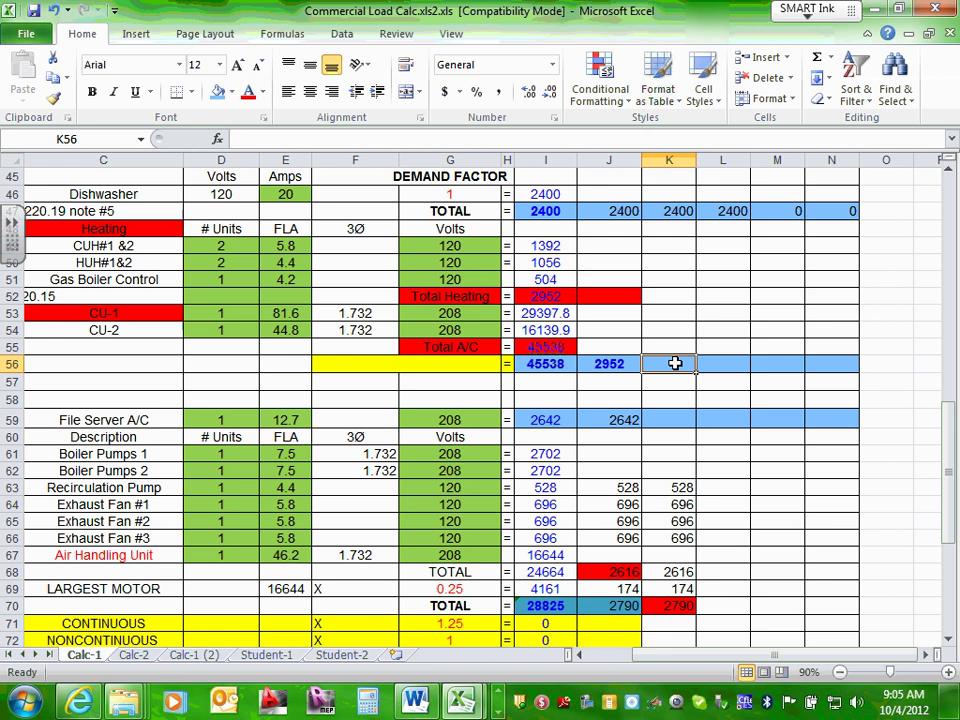
{"action": "type", "text": "0"}
{"action": "left_click", "coordinate": [709, 360]}
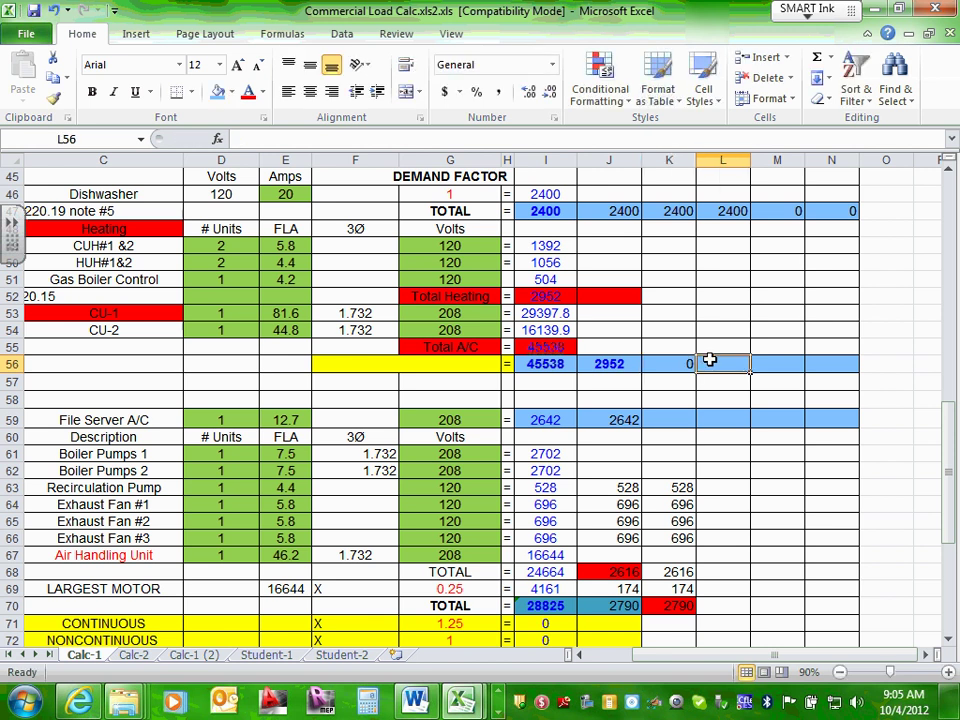
{"action": "type", "text": "0"}
{"action": "left_click", "coordinate": [770, 364]}
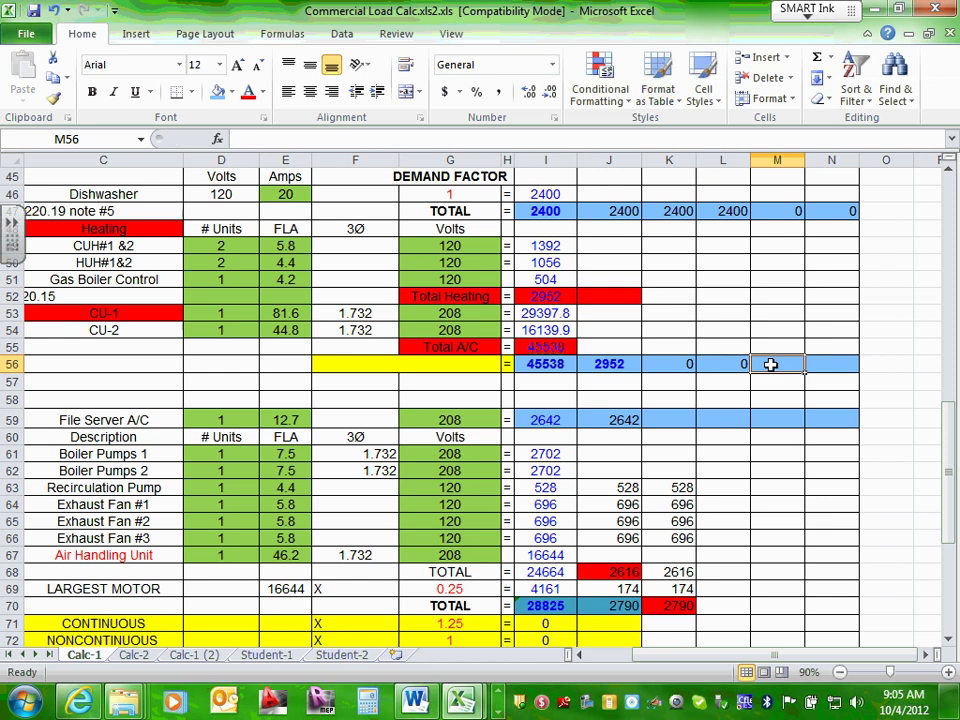
{"action": "type", "text": "0"}
{"action": "left_click", "coordinate": [828, 369]}
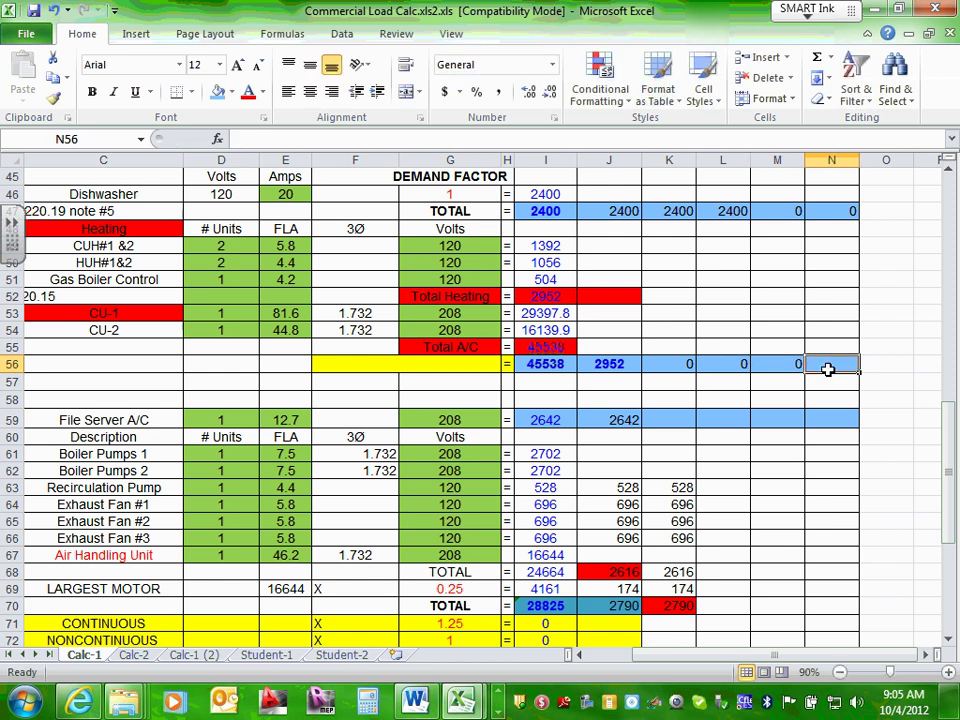
{"action": "type", "text": "0"}
Enter 0 in each of the cells K59 to N59 of the File Server A/C row
{"action": "left_click", "coordinate": [670, 423]}
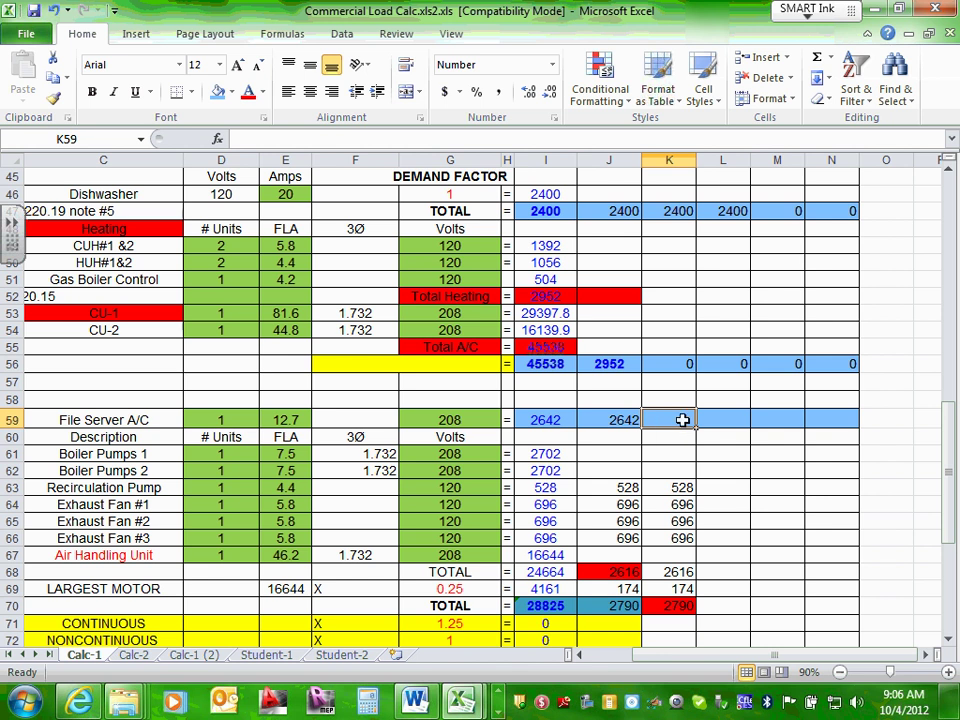
{"action": "type", "text": "0"}
{"action": "left_click", "coordinate": [719, 415]}
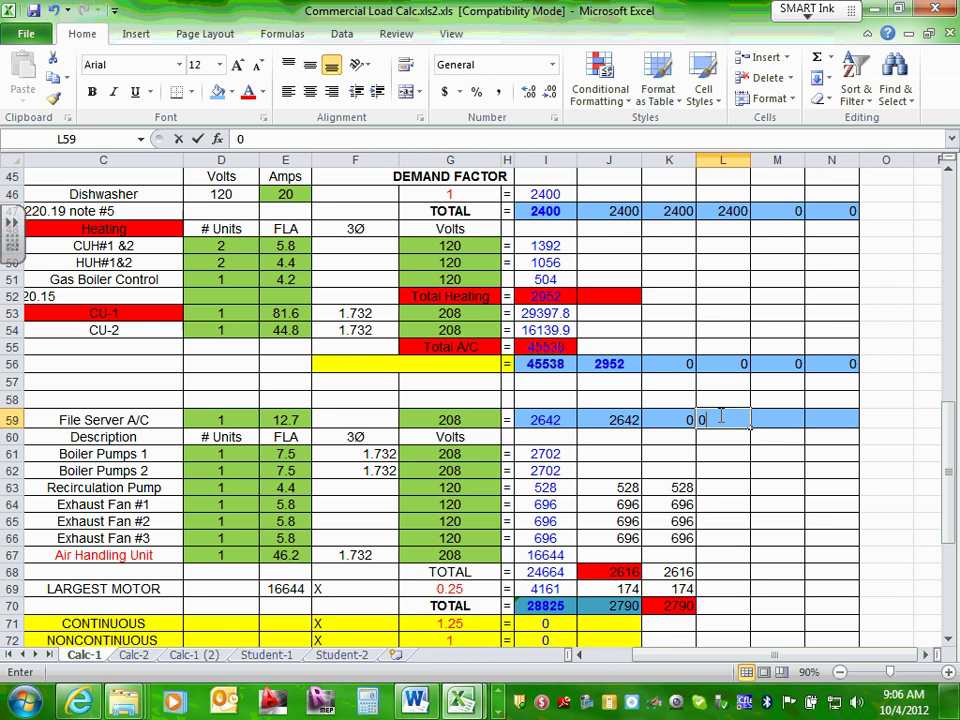
{"action": "type", "text": "0"}
{"action": "left_click", "coordinate": [764, 417]}
{"action": "type", "text": "0"}
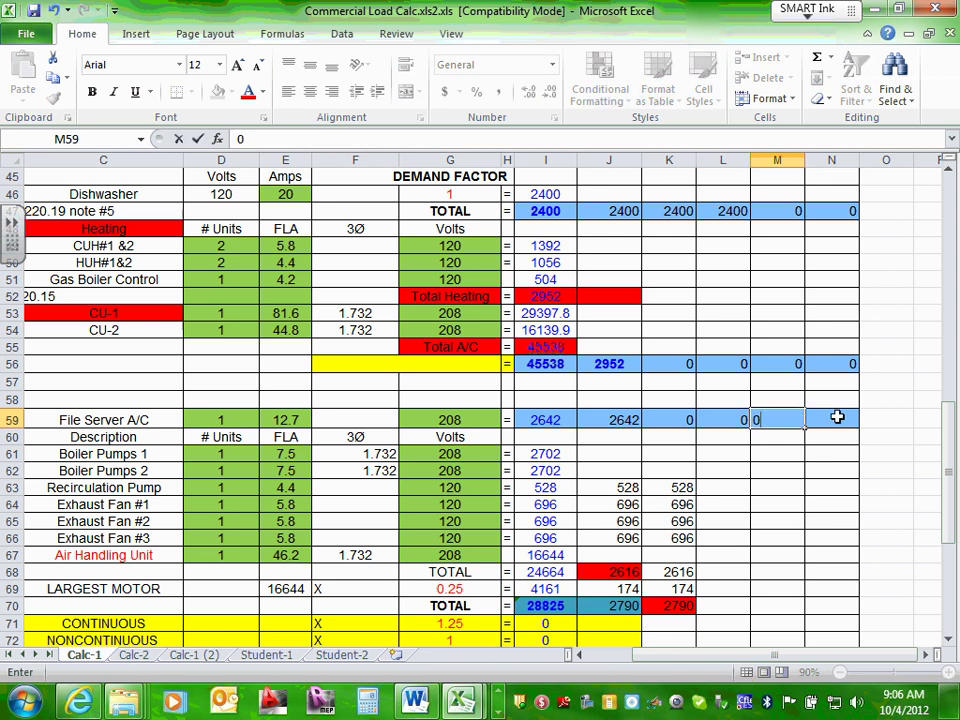
{"action": "left_click", "coordinate": [842, 417]}
{"action": "type", "text": "0"}
{"action": "key", "text": "Return"}
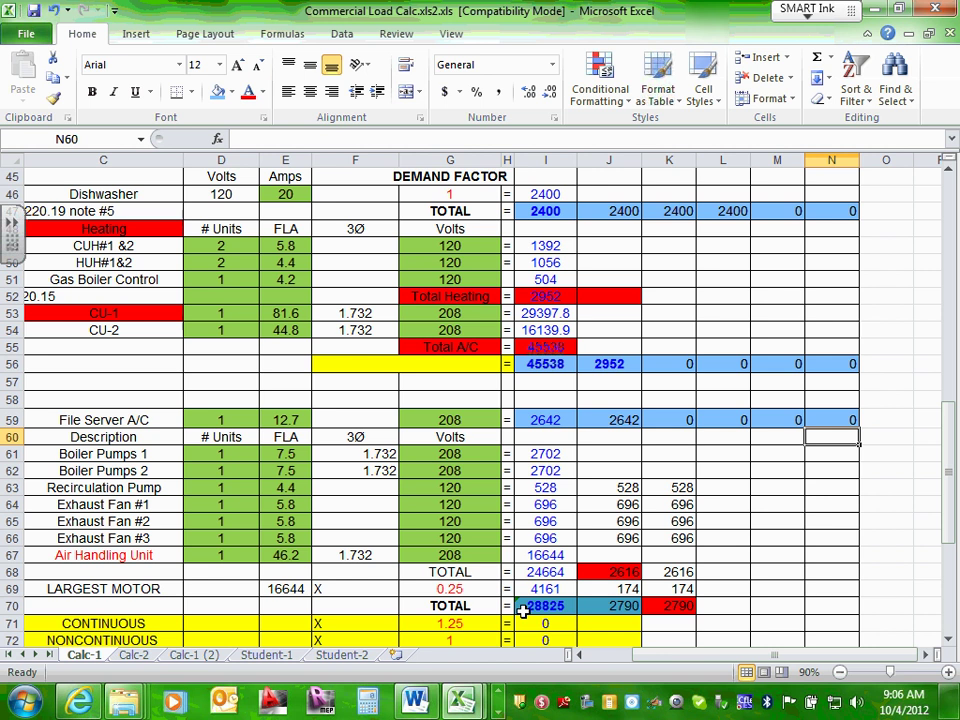
Review the Motor Loads section and its equipment descriptions in cells C61 to C67, from Boiler Pumps 1 to Air Handling Unit
{"action": "left_click_drag", "start_coordinate": [688, 664], "coordinate": [645, 665]}
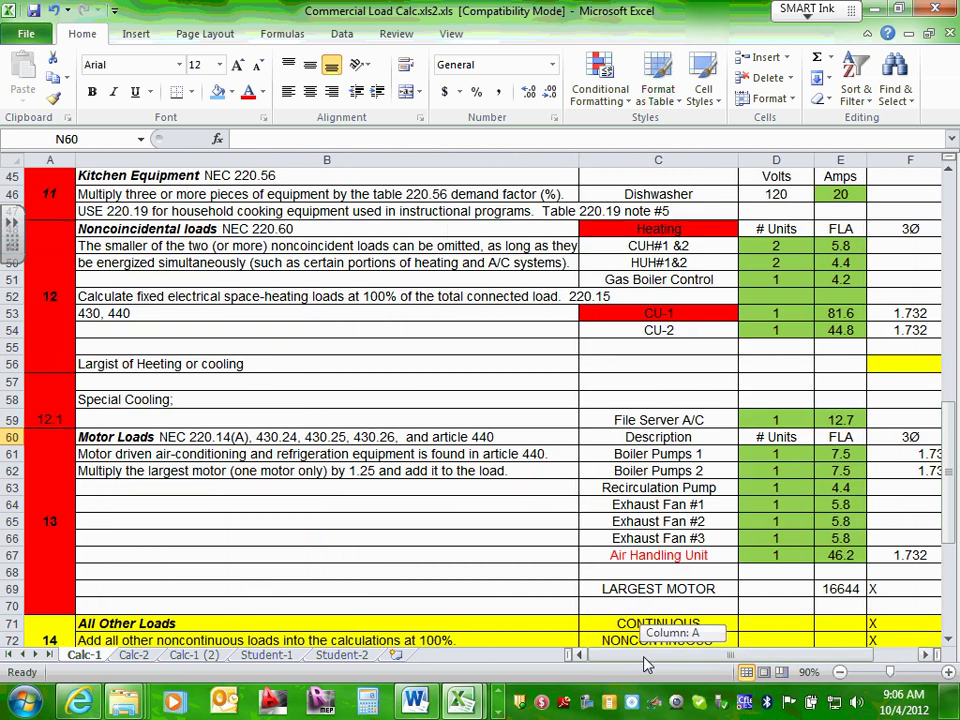
{"action": "left_click", "coordinate": [50, 450]}
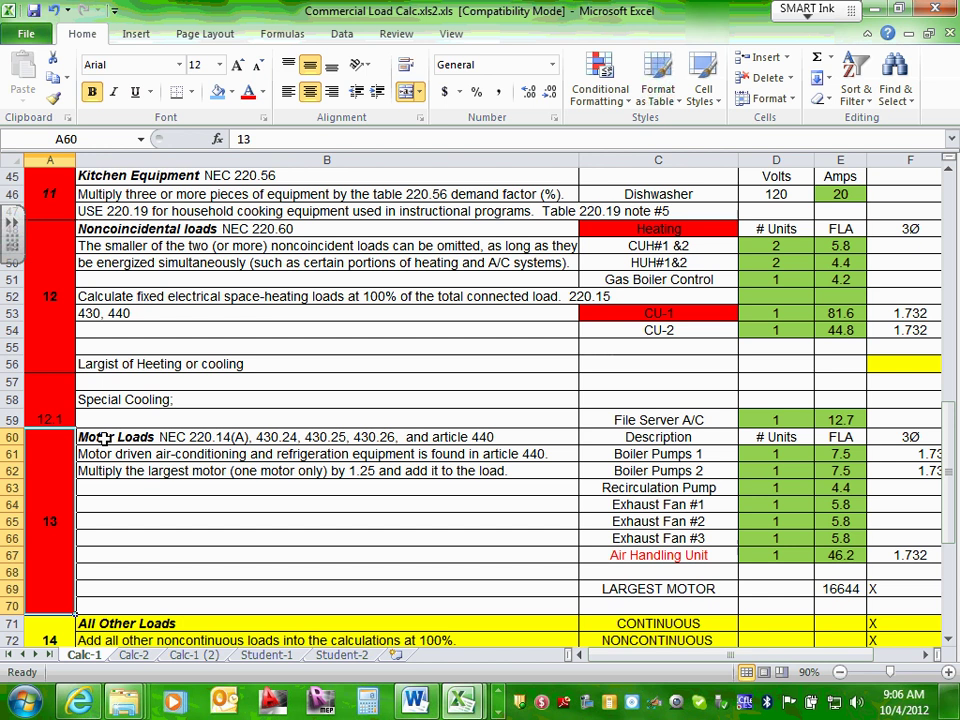
{"action": "left_click", "coordinate": [930, 657]}
{"action": "left_click", "coordinate": [930, 657]}
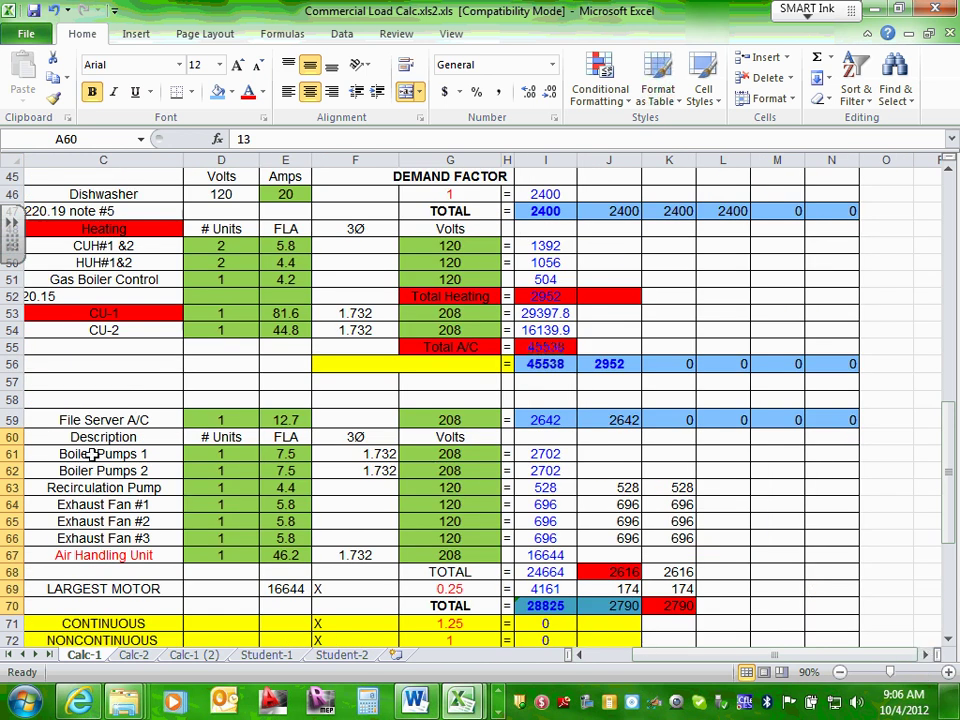
{"action": "left_click", "coordinate": [92, 455]}
{"action": "left_click", "coordinate": [93, 470]}
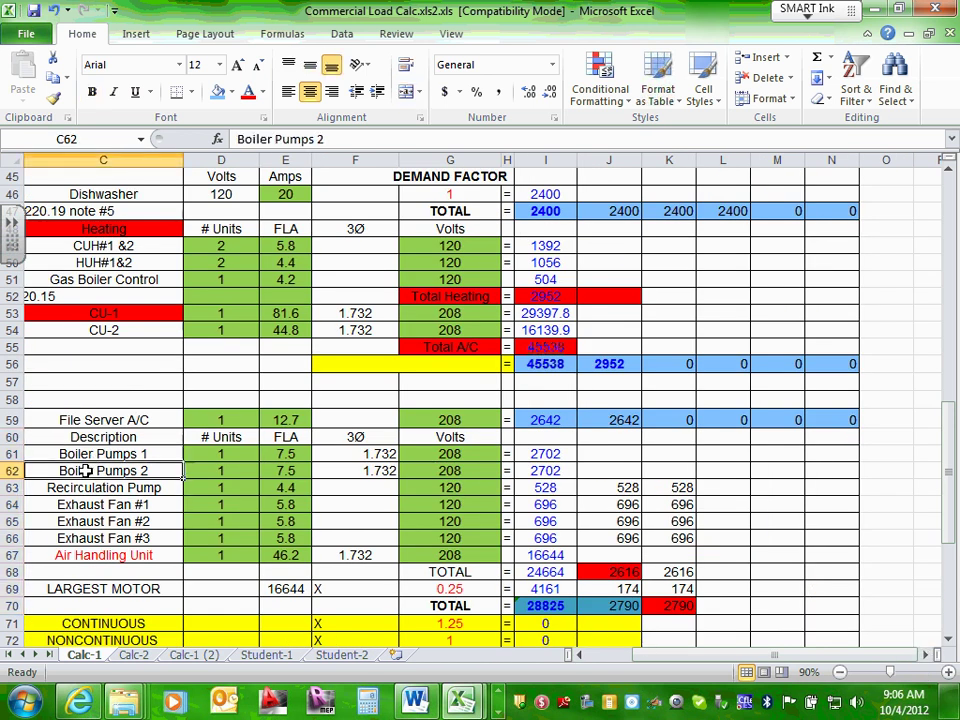
{"action": "left_click", "coordinate": [90, 487]}
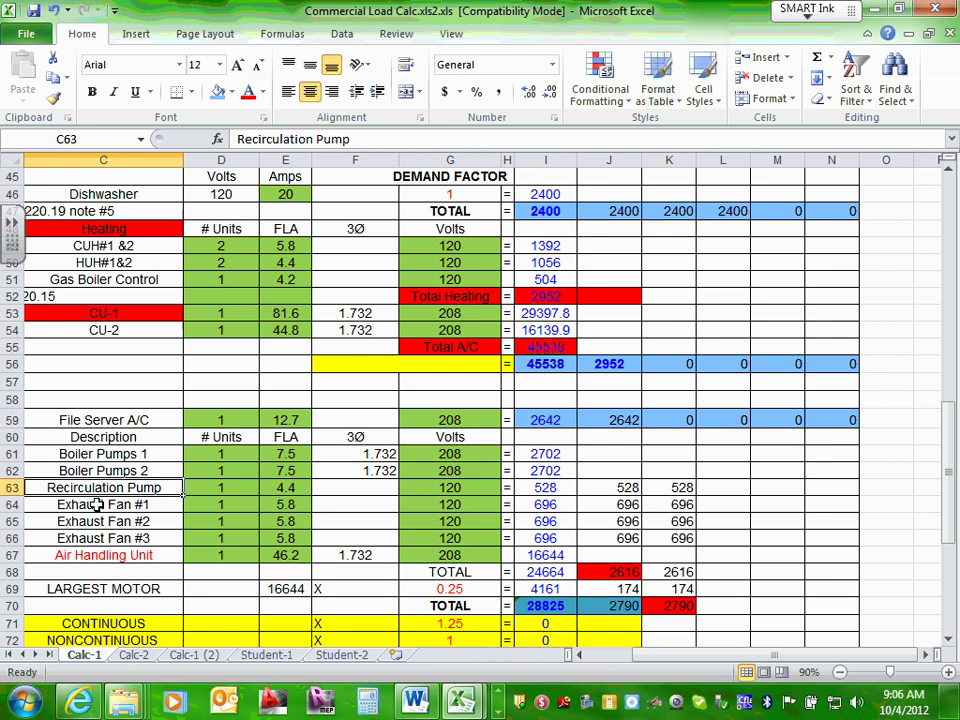
{"action": "left_click", "coordinate": [100, 504]}
{"action": "left_click", "coordinate": [104, 521]}
{"action": "left_click", "coordinate": [88, 538]}
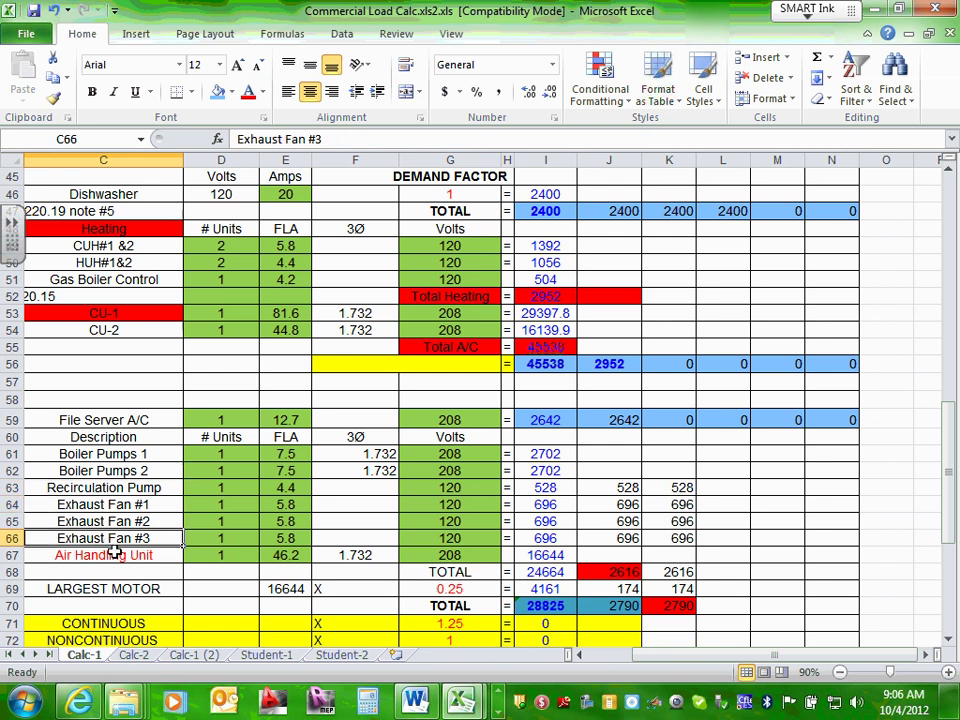
{"action": "left_click", "coordinate": [106, 555]}
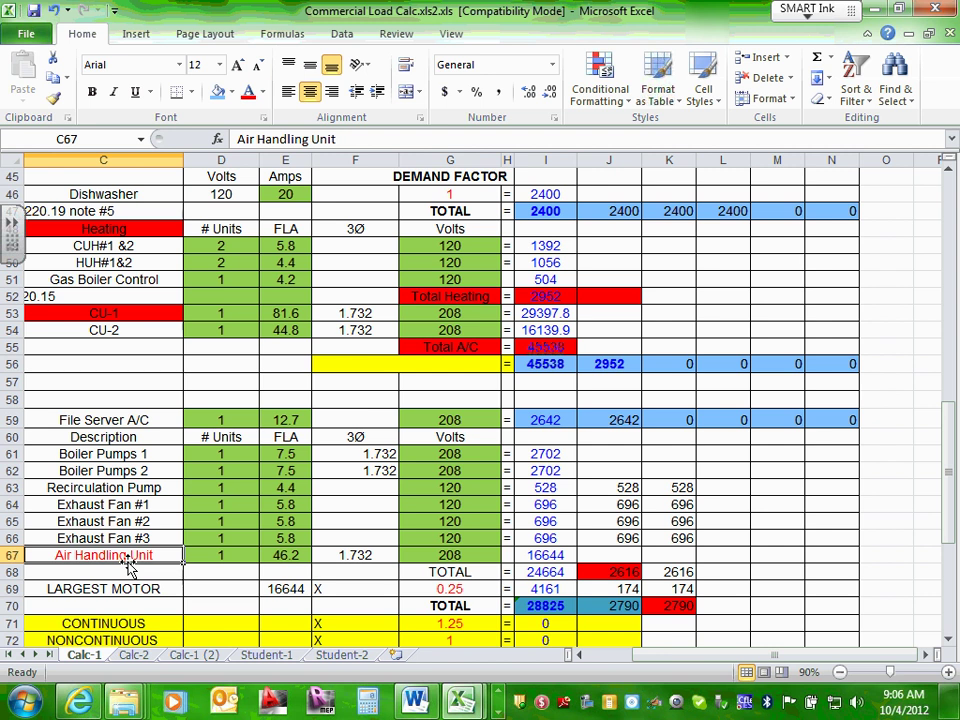
Review the motors' full-load amps in cells E61 to E63 and the boiler pumps' three-phase factors in F61 and F62
{"action": "left_click", "coordinate": [285, 456]}
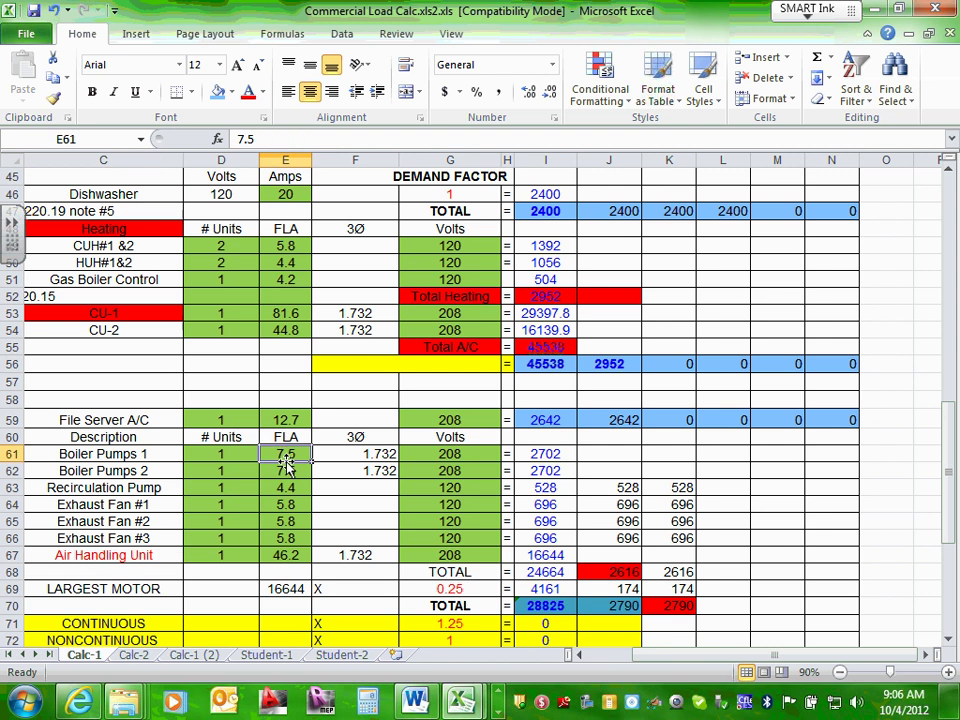
{"action": "left_click", "coordinate": [285, 470]}
{"action": "left_click", "coordinate": [283, 487]}
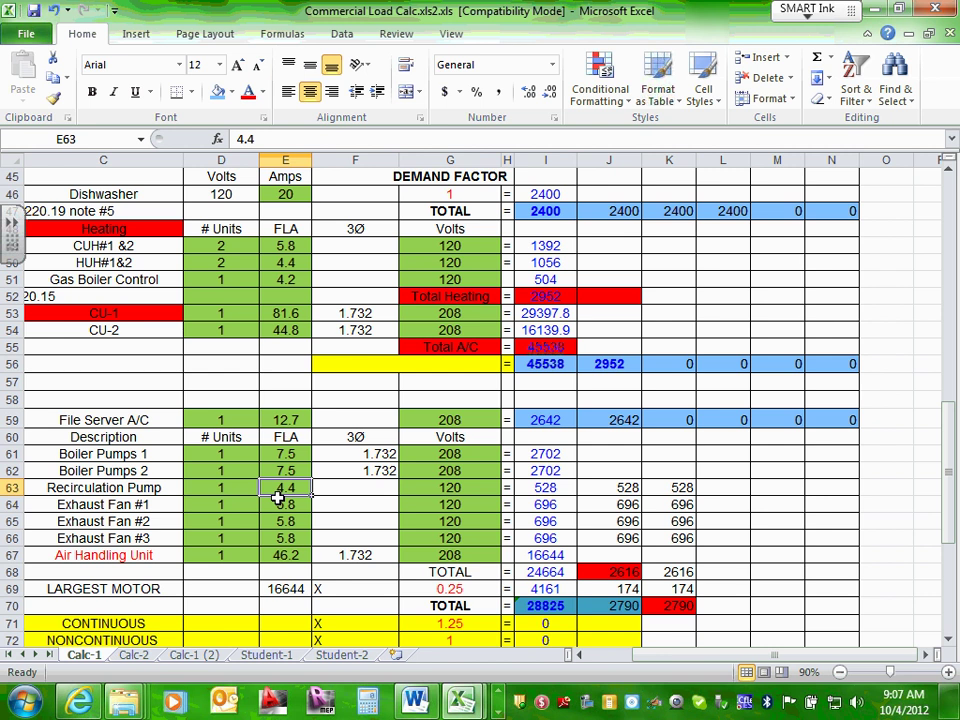
{"action": "left_click", "coordinate": [381, 454]}
{"action": "left_click", "coordinate": [380, 468]}
{"action": "left_click", "coordinate": [381, 456]}
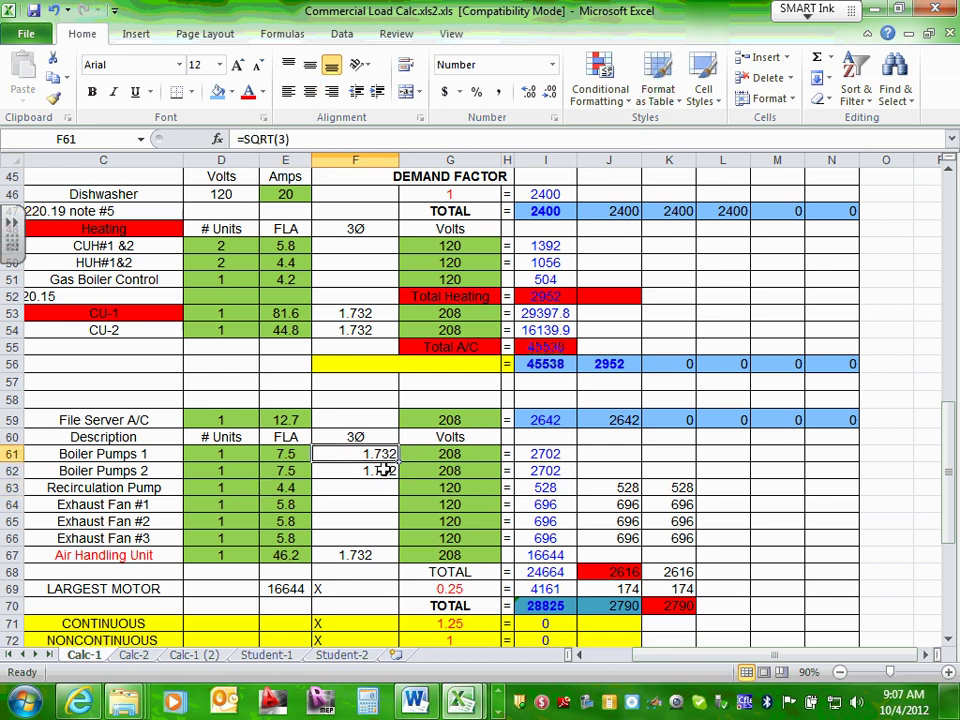
{"action": "left_click", "coordinate": [383, 471]}
{"action": "left_click", "coordinate": [380, 455]}
{"action": "left_click", "coordinate": [378, 470]}
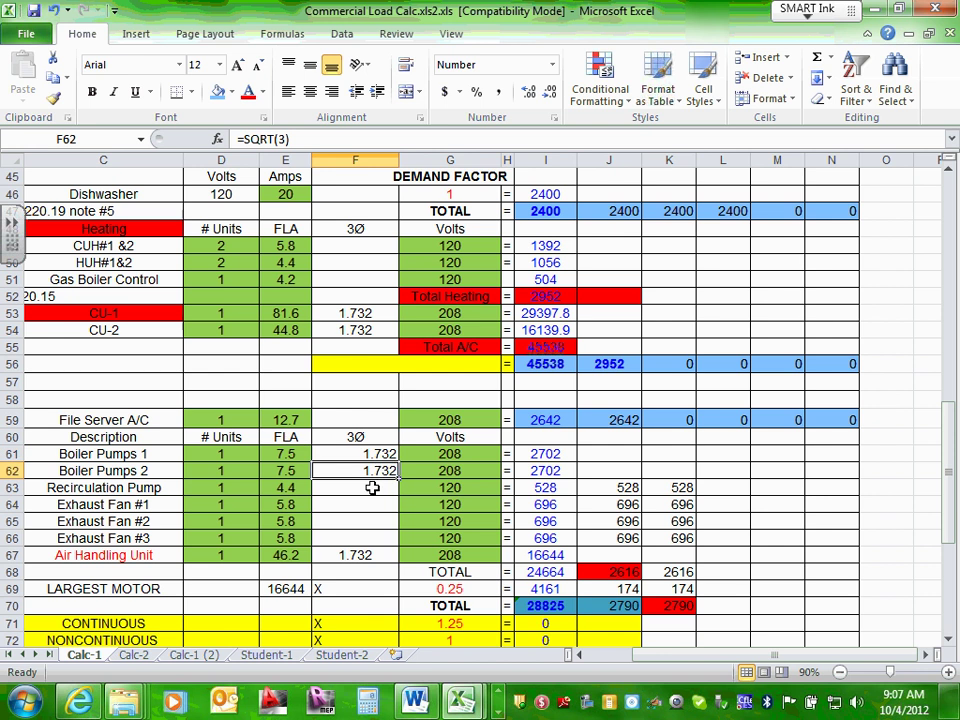
Enter 1 in the three-phase factor cells F63 to F66 for the recirculation pump and the three exhaust fans
{"action": "left_click", "coordinate": [369, 490]}
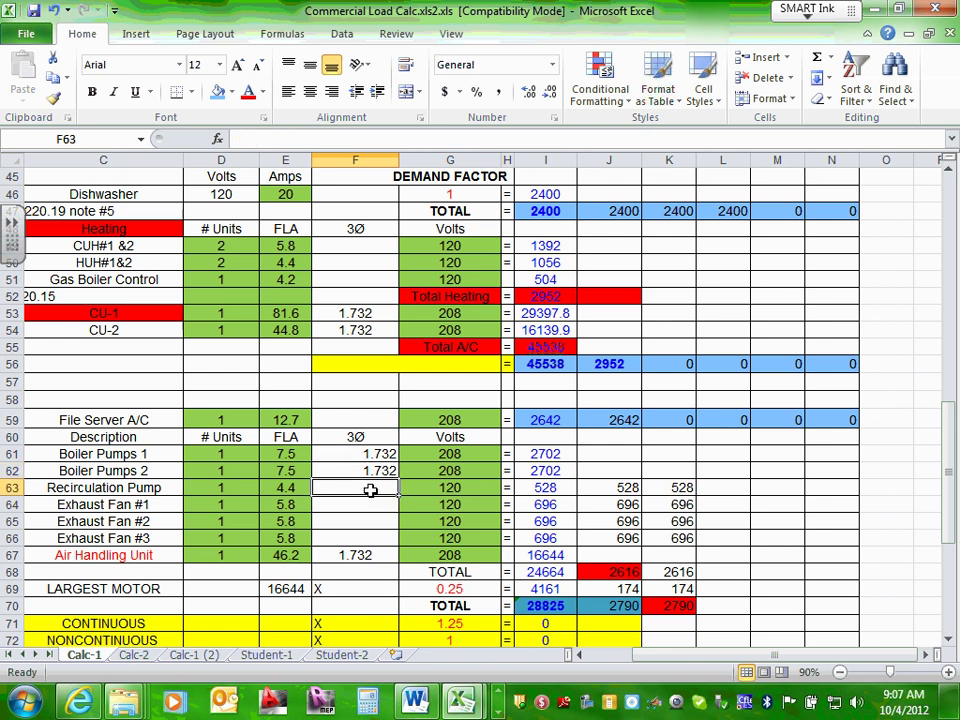
{"action": "type", "text": "1"}
{"action": "left_click", "coordinate": [371, 505]}
{"action": "type", "text": "1"}
{"action": "left_click", "coordinate": [369, 520]}
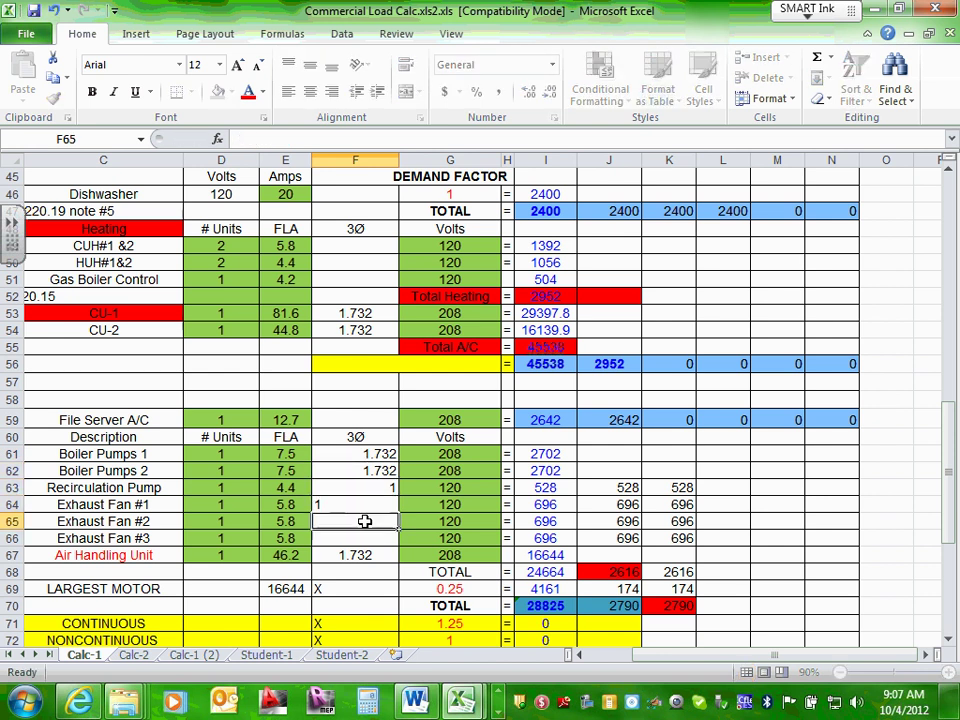
{"action": "type", "text": "1"}
{"action": "left_click", "coordinate": [362, 534]}
{"action": "type", "text": "1"}
{"action": "left_click", "coordinate": [366, 504]}
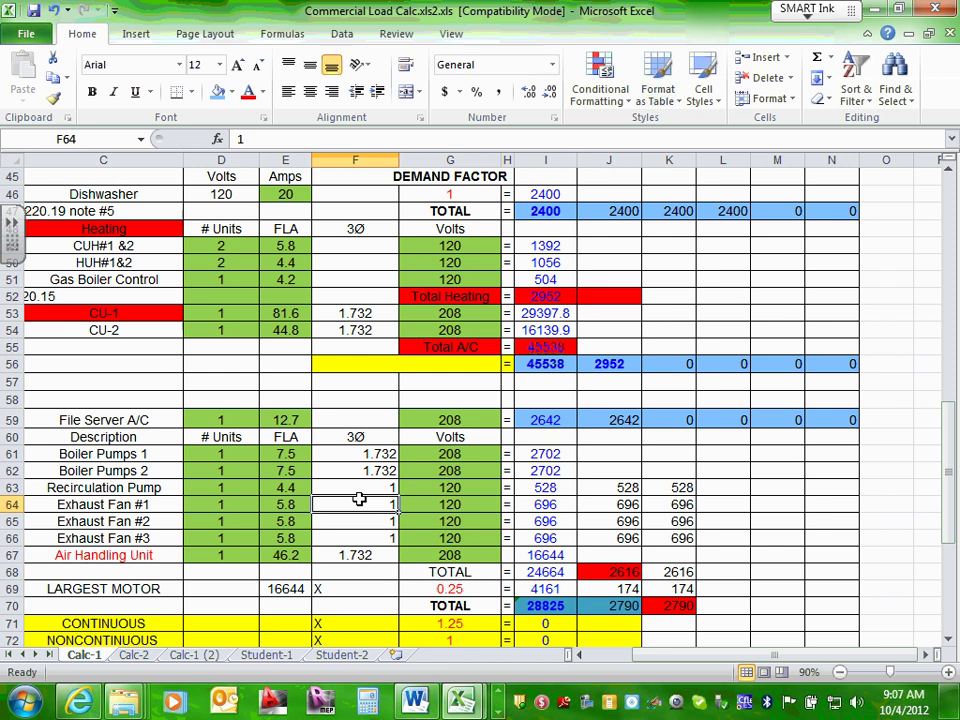
Clear the three-phase factors from cells F63:F66
{"action": "left_click_drag", "start_coordinate": [371, 487], "coordinate": [367, 533]}
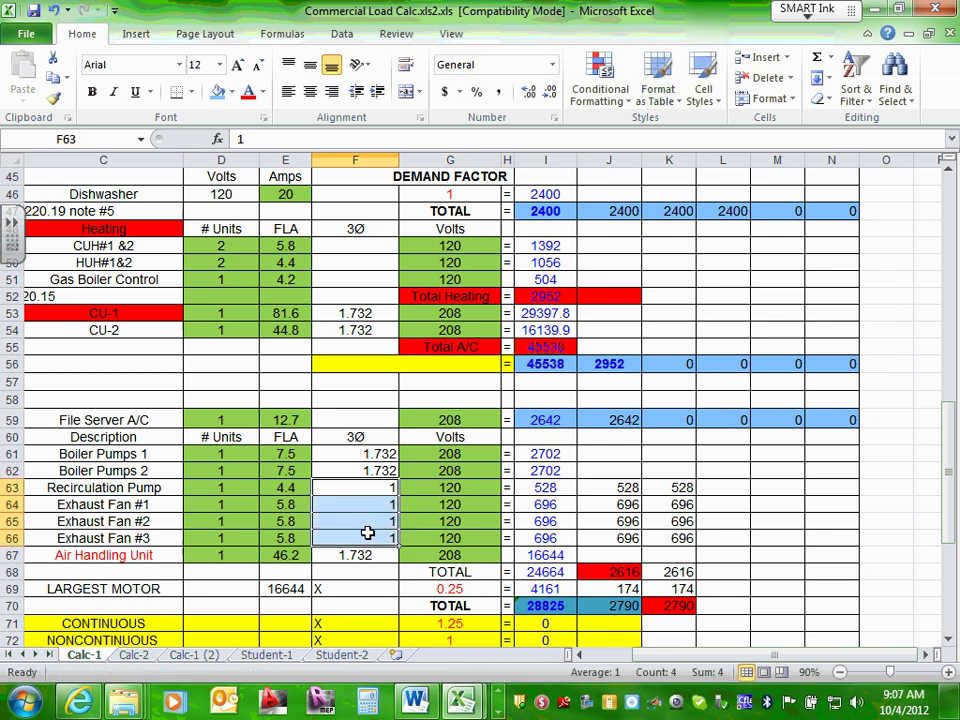
{"action": "key", "text": "Delete"}
{"action": "left_click", "coordinate": [366, 520]}
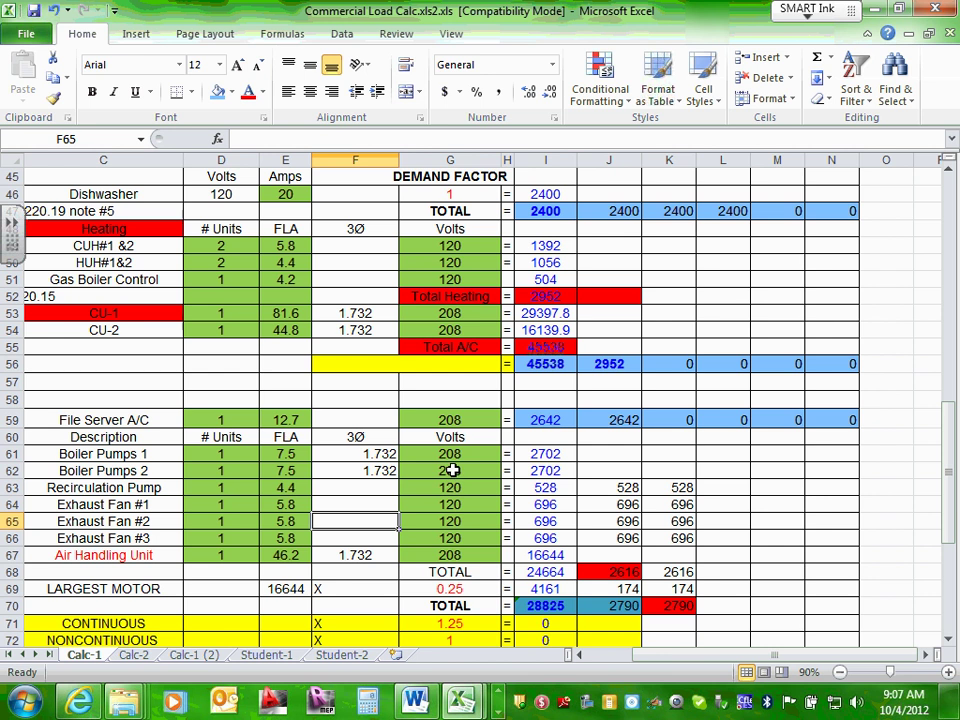
Examine the motor load formulas in I61 to I65, the largest motor formula and factor in row 69, and the total in I70
{"action": "left_click", "coordinate": [547, 456]}
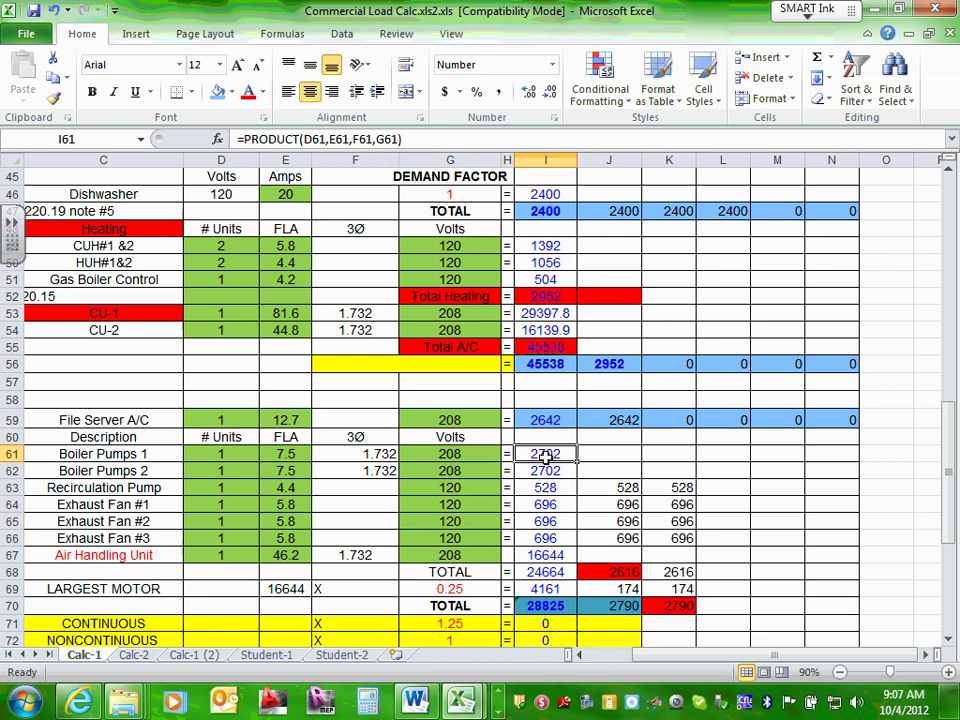
{"action": "left_click", "coordinate": [550, 468]}
{"action": "left_click", "coordinate": [551, 488]}
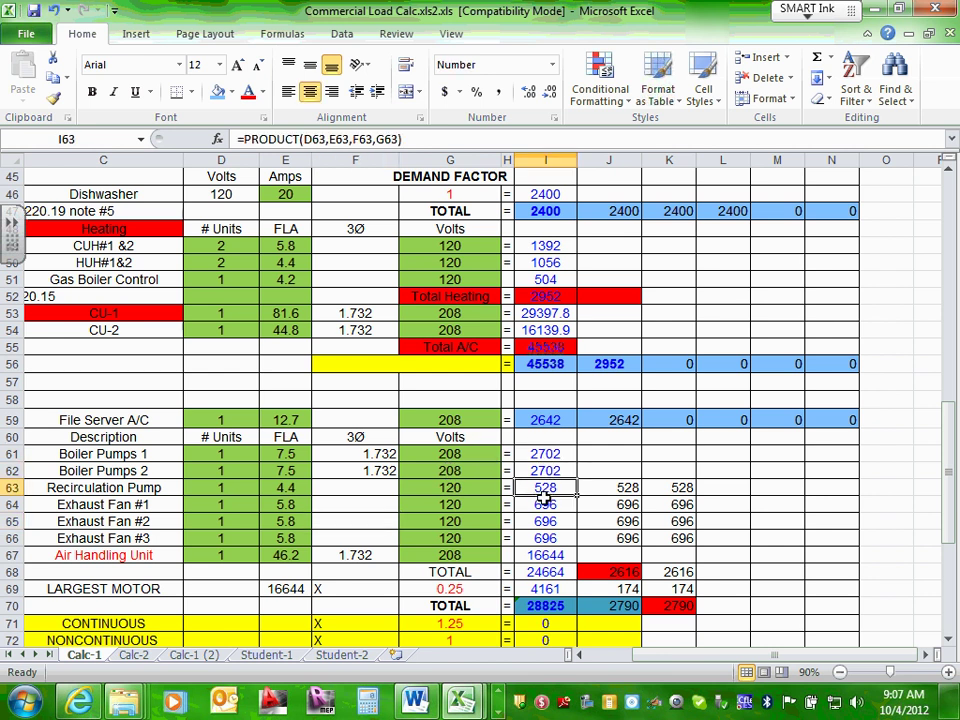
{"action": "left_click", "coordinate": [546, 524]}
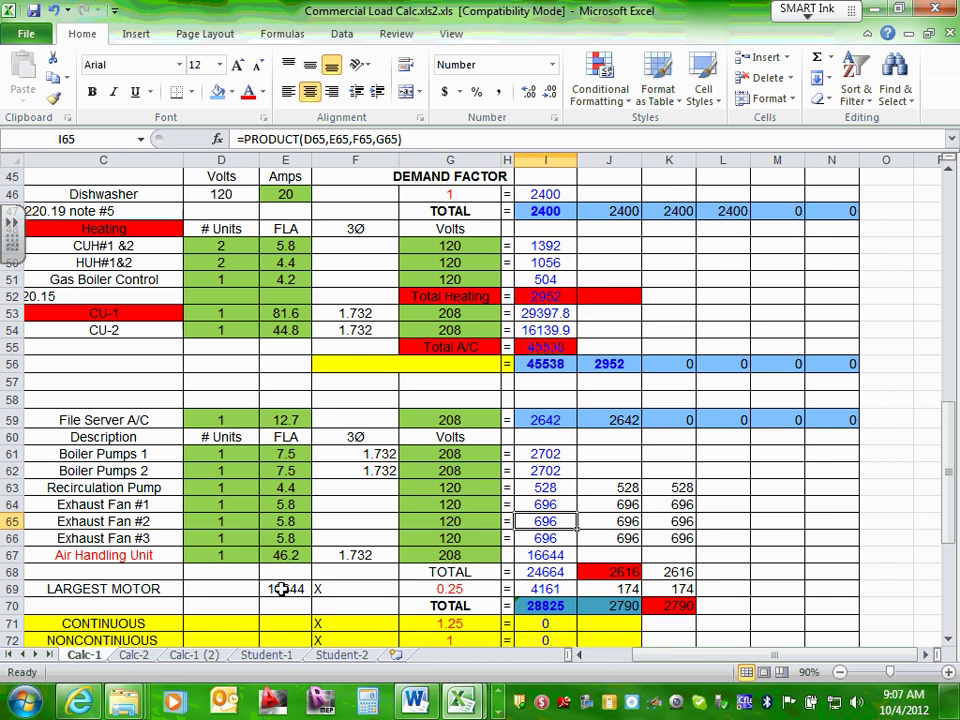
{"action": "left_click", "coordinate": [285, 589]}
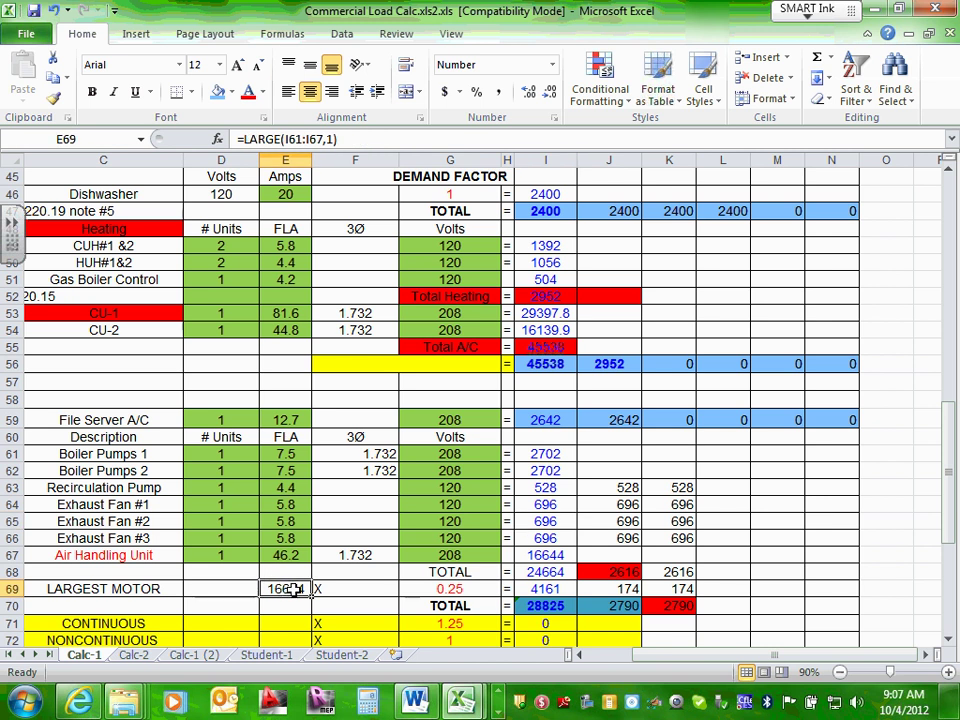
{"action": "double_click", "coordinate": [296, 589]}
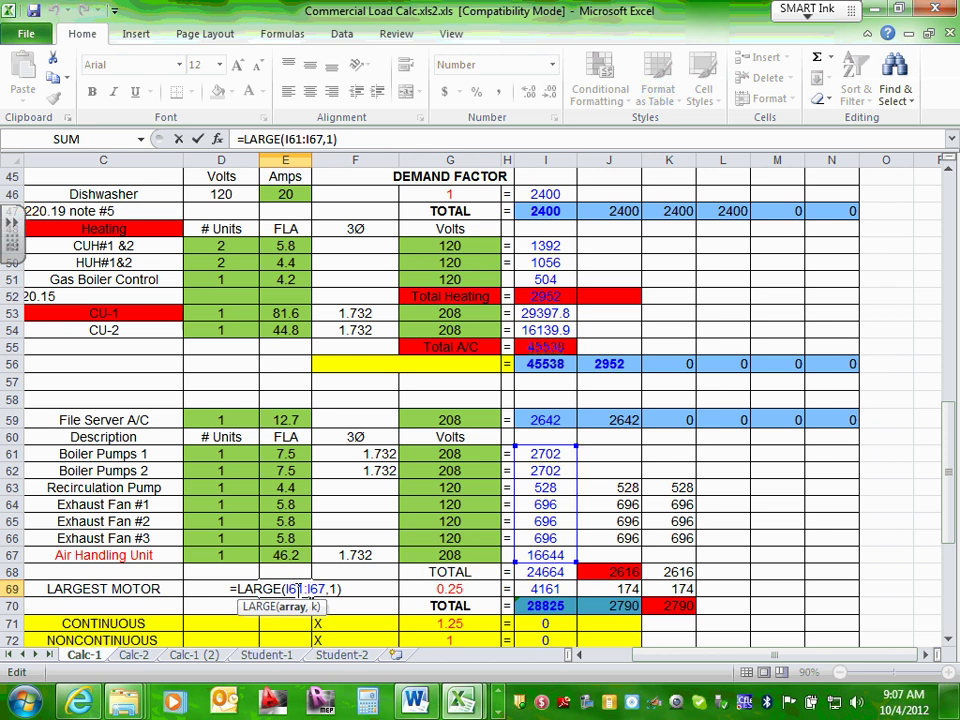
{"action": "key", "text": "Escape"}
{"action": "left_click", "coordinate": [450, 589]}
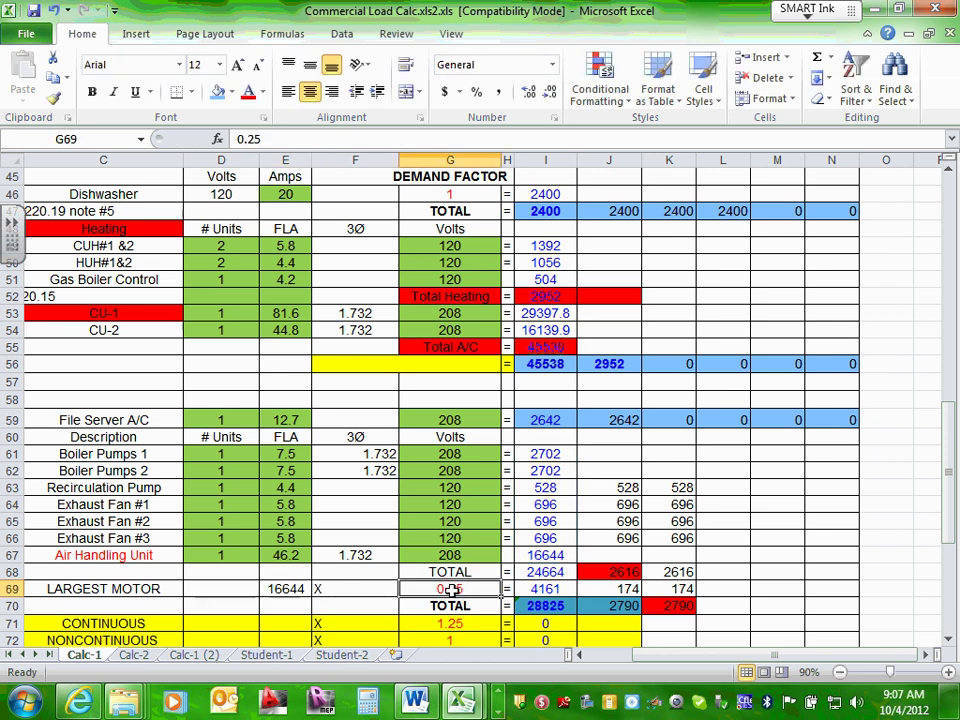
{"action": "scroll", "coordinate": [530, 606], "scroll_direction": "down", "scroll_amount": 2}
{"action": "left_click", "coordinate": [545, 486]}
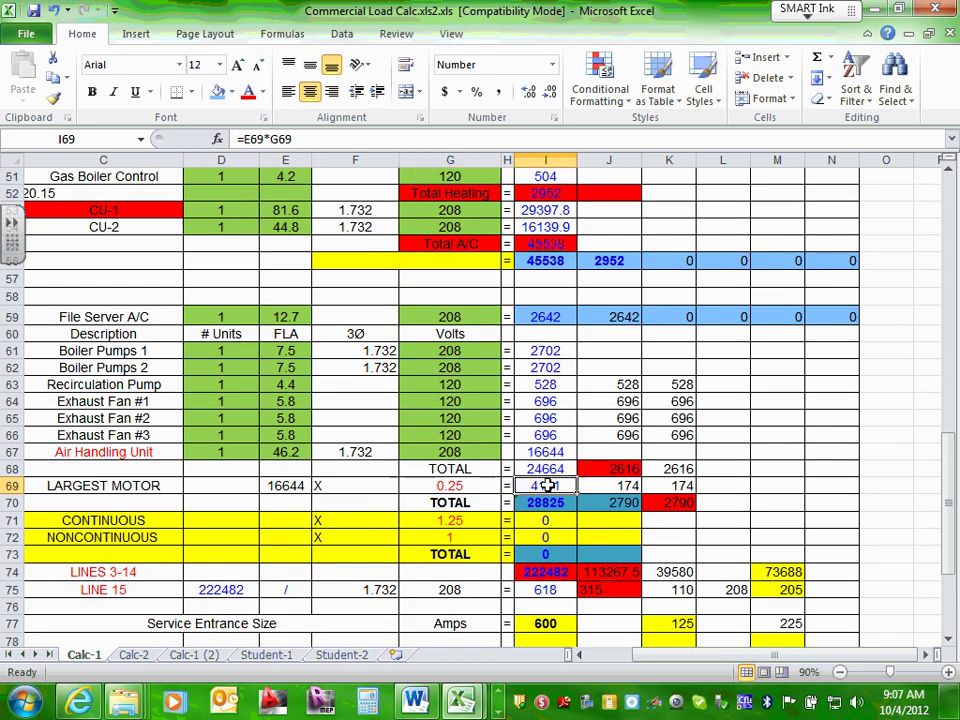
{"action": "left_click", "coordinate": [548, 497]}
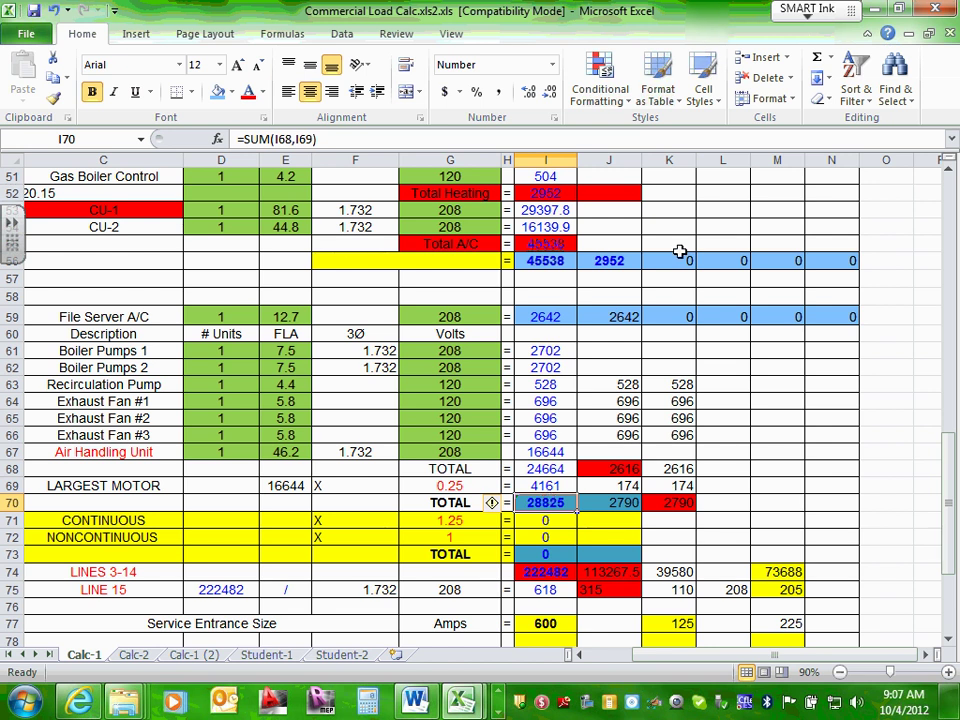
Trace how the motor subtotal in I68 and the largest motor calculation in row 69 lead to the total in I70
{"action": "left_click", "coordinate": [553, 468]}
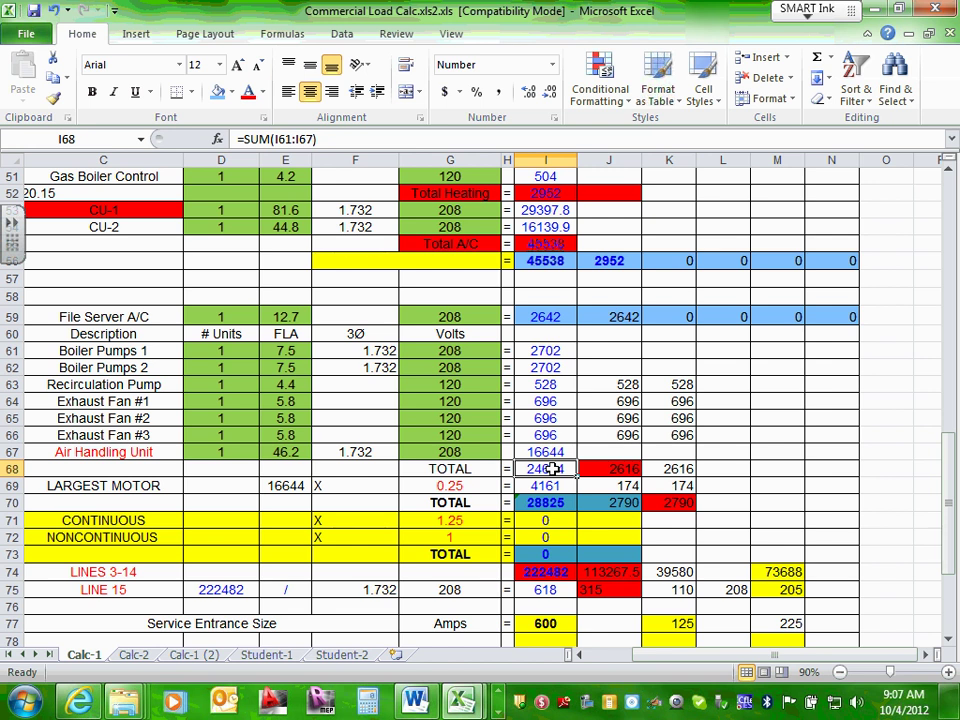
{"action": "left_click", "coordinate": [548, 485]}
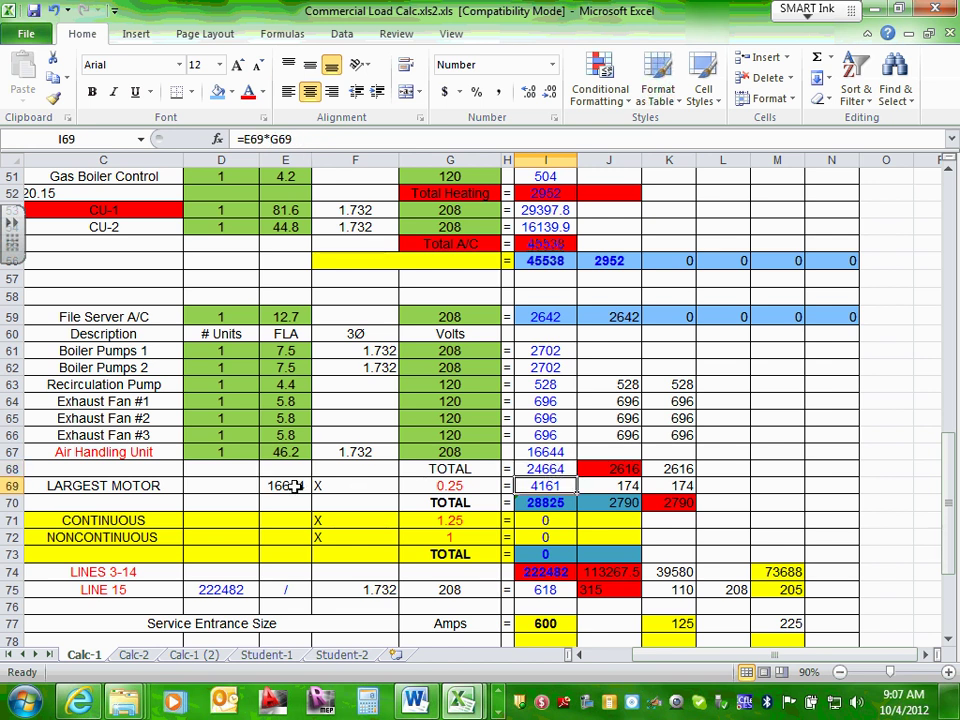
{"action": "left_click", "coordinate": [287, 485]}
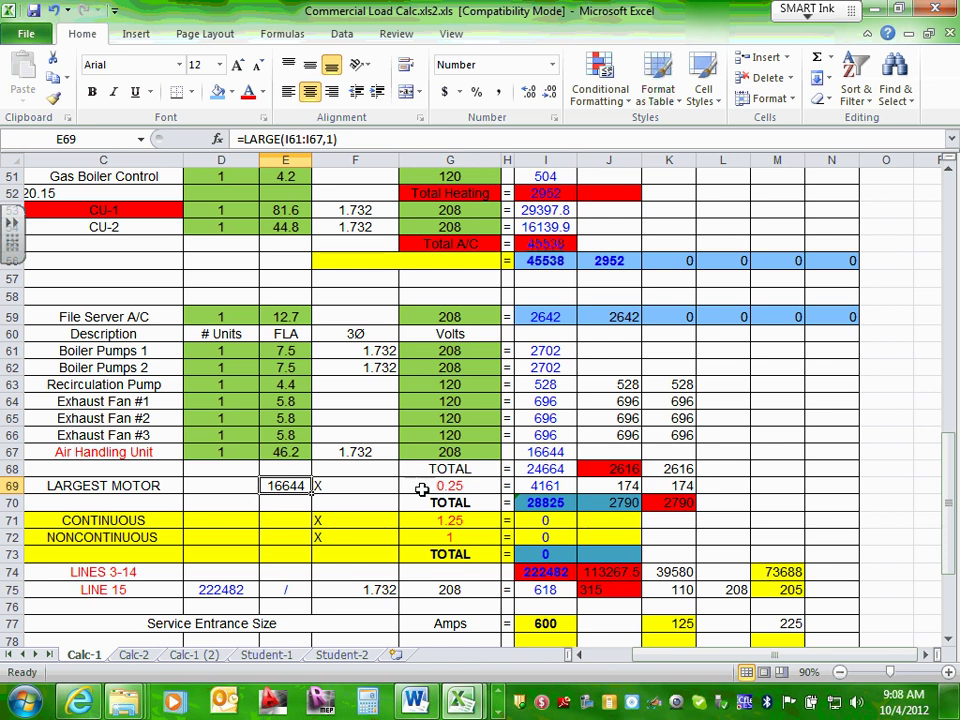
{"action": "left_click", "coordinate": [473, 485]}
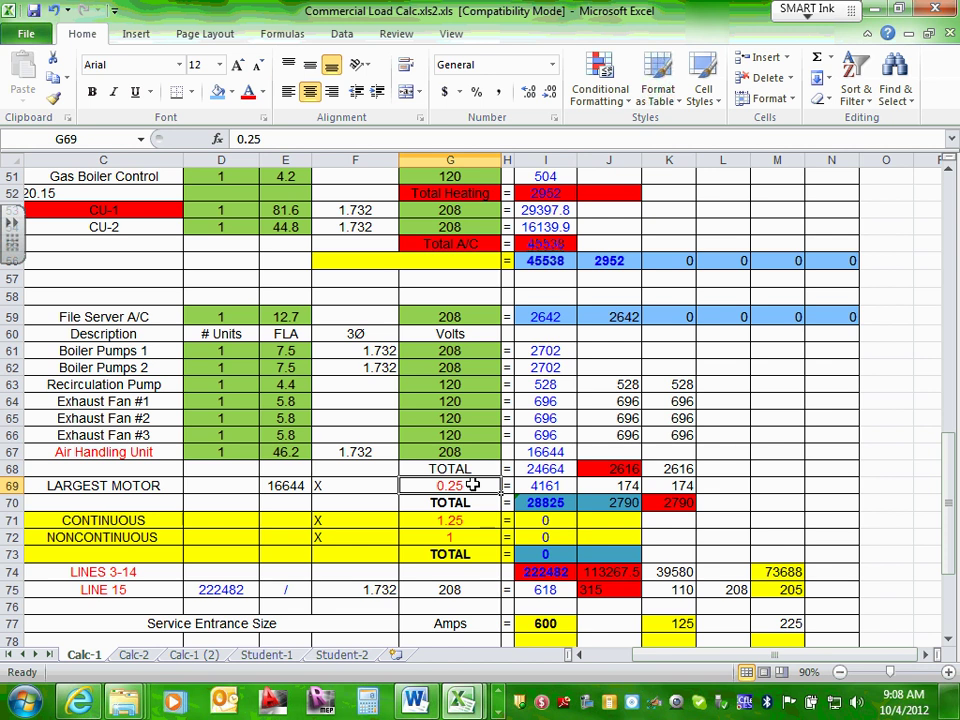
{"action": "left_click", "coordinate": [551, 485]}
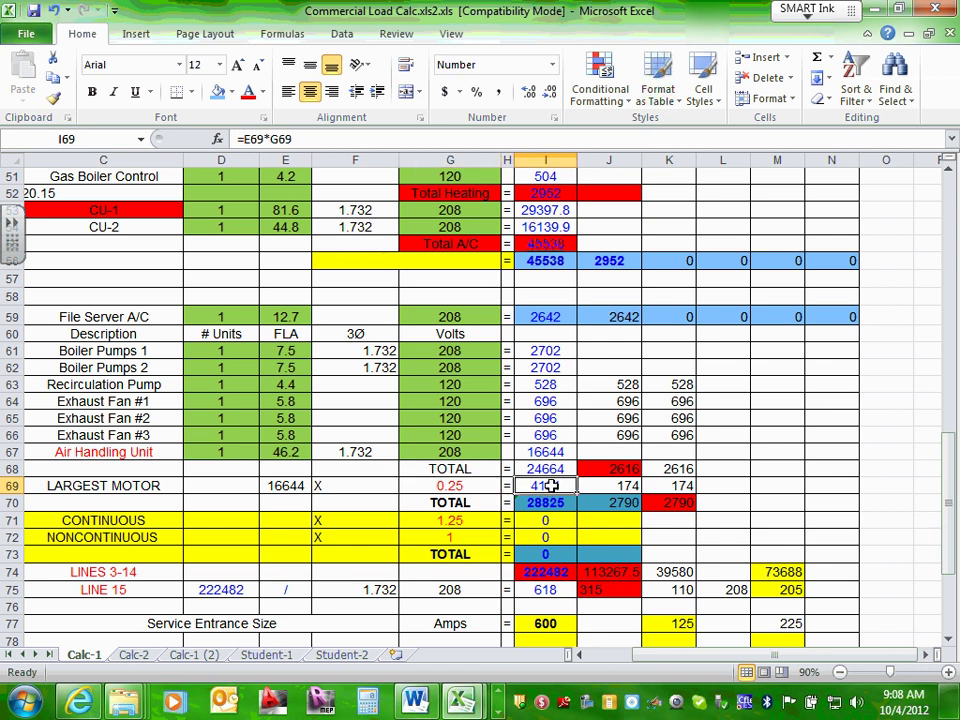
{"action": "left_click", "coordinate": [543, 503]}
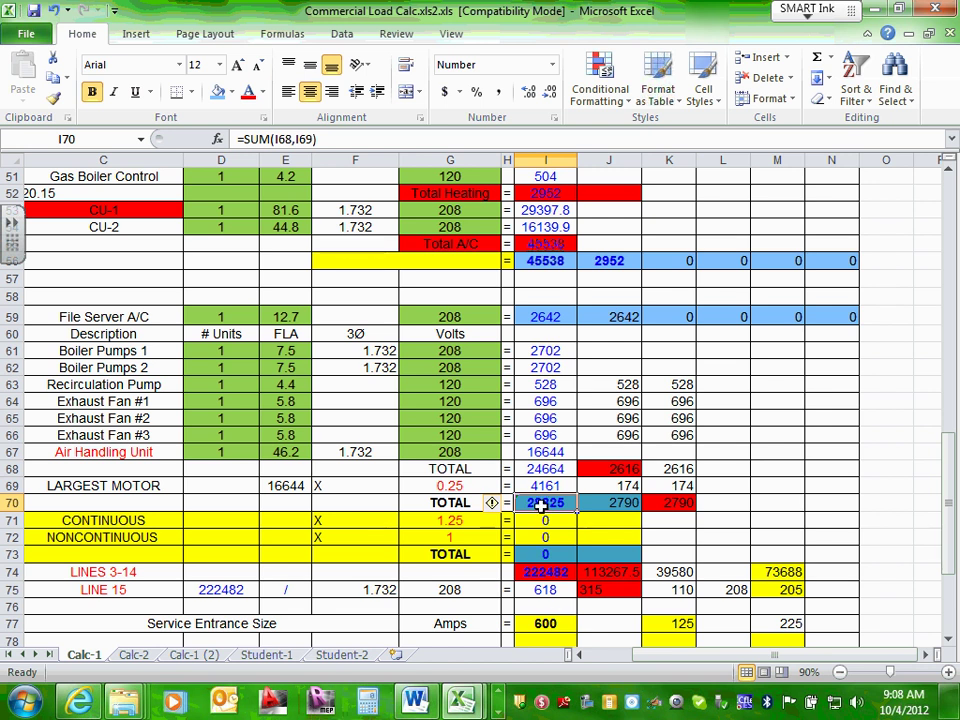
Fill the motor load TOTAL row, cells I70:N70, with the light blue used for the other totals
{"action": "left_click_drag", "start_coordinate": [543, 505], "coordinate": [825, 502]}
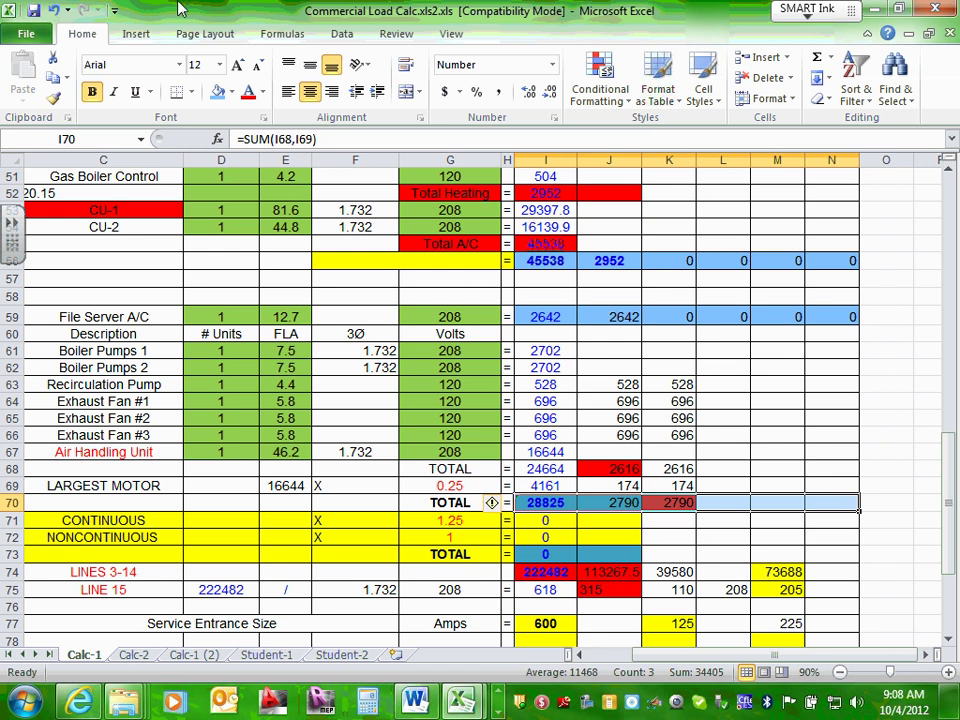
{"action": "left_click", "coordinate": [217, 91]}
{"action": "left_click", "coordinate": [870, 433]}
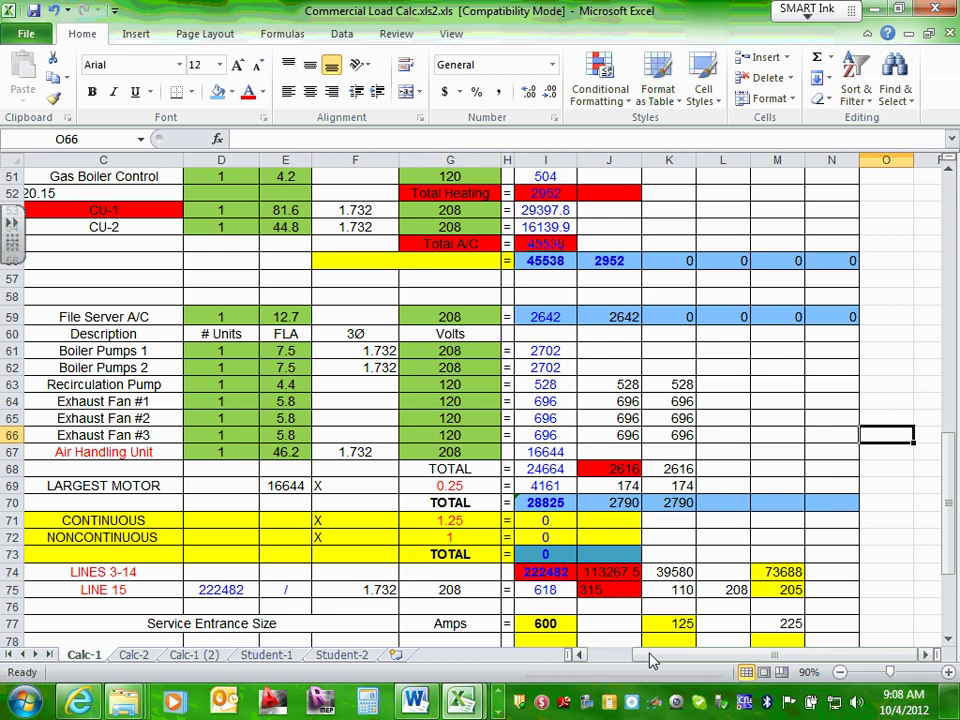
Check the motor load notes in column B against the load columns, and select cell J61 in the Boiler Pumps 1 row
{"action": "left_click_drag", "start_coordinate": [650, 660], "coordinate": [641, 660]}
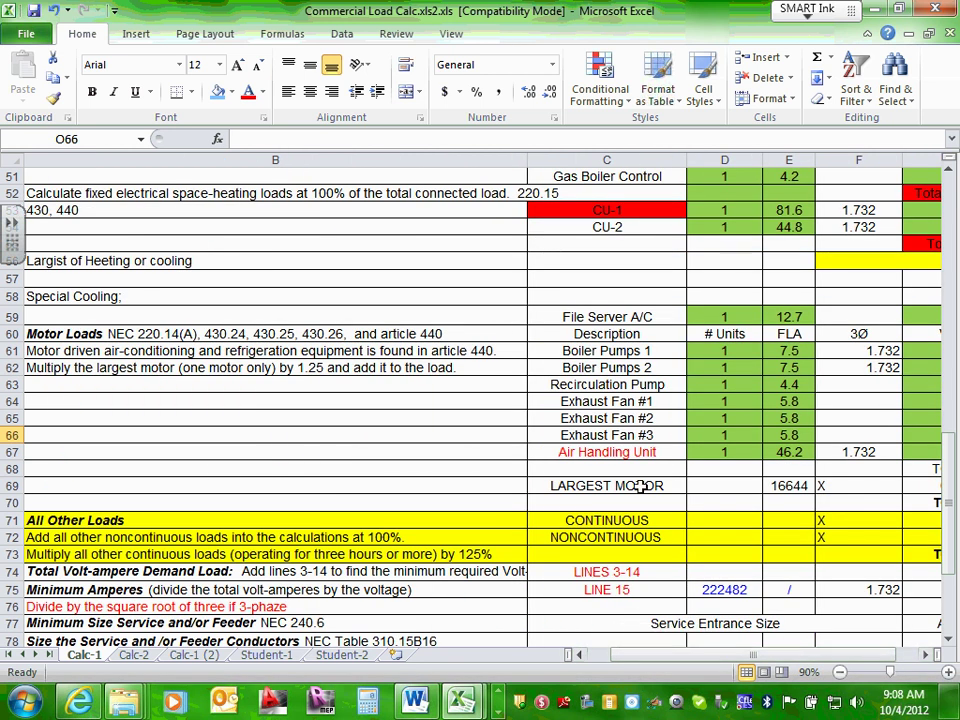
{"action": "scroll", "coordinate": [643, 510], "scroll_direction": "down", "scroll_amount": 1}
{"action": "left_click_drag", "start_coordinate": [810, 660], "coordinate": [824, 662]}
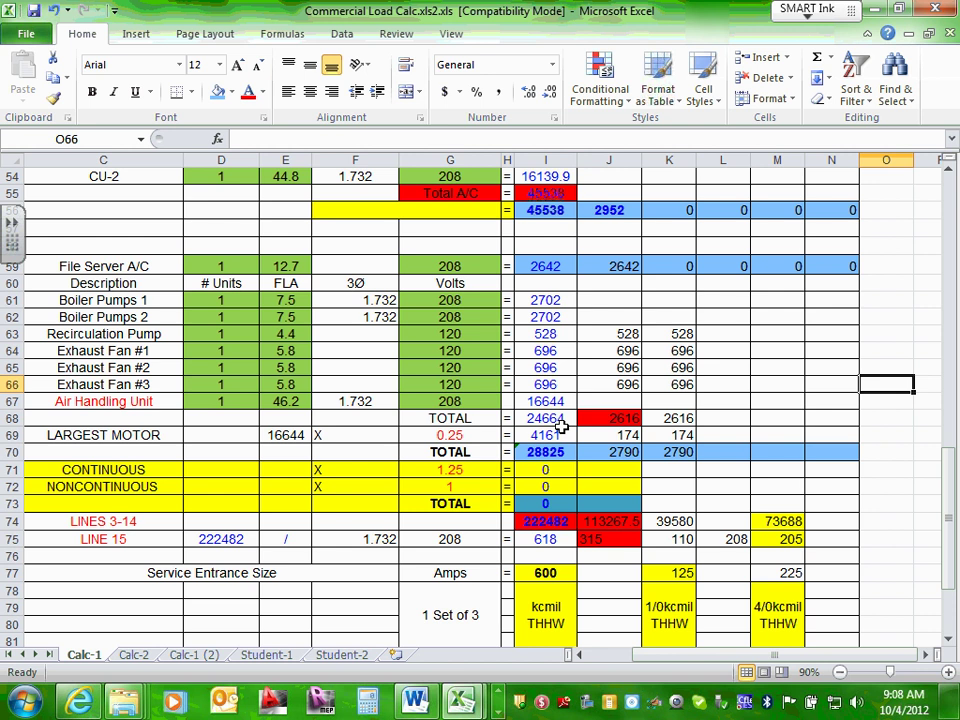
{"action": "left_click", "coordinate": [622, 302]}
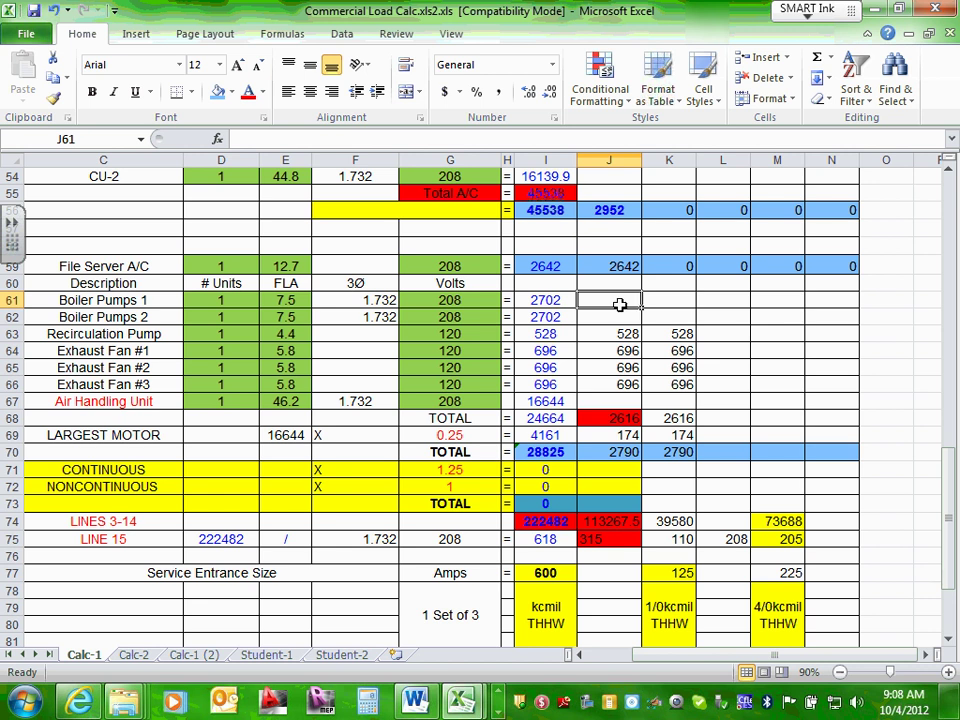
Enter 0 in J61 and J62 for the Boiler Pumps 1 and Boiler Pumps 2 rows
{"action": "type", "text": "0"}
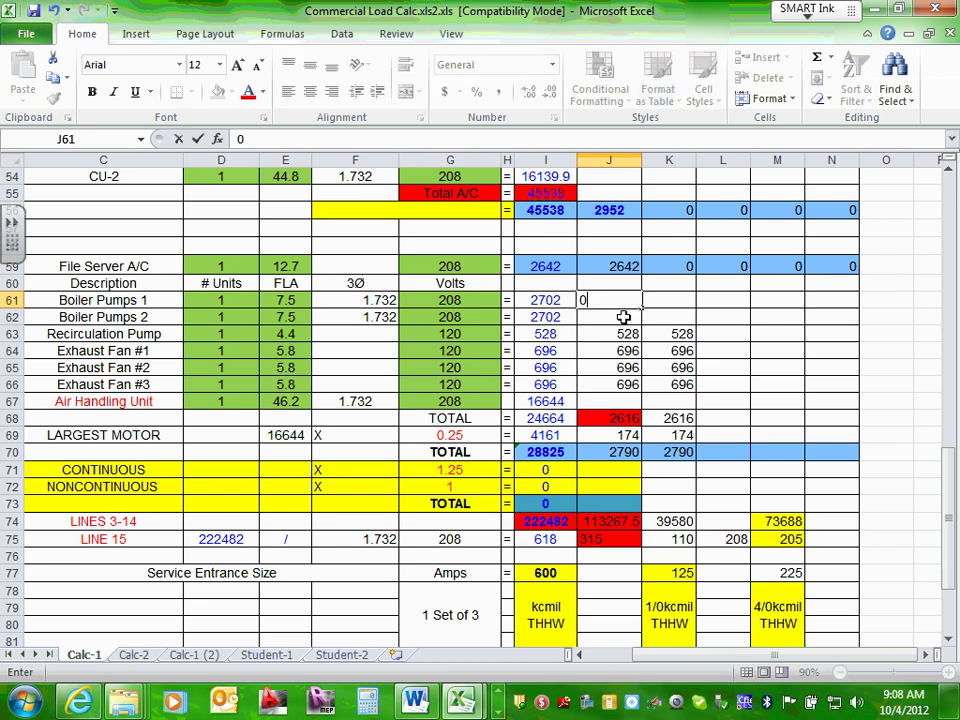
{"action": "key", "text": "Return"}
{"action": "type", "text": "0"}
{"action": "left_click", "coordinate": [692, 304]}
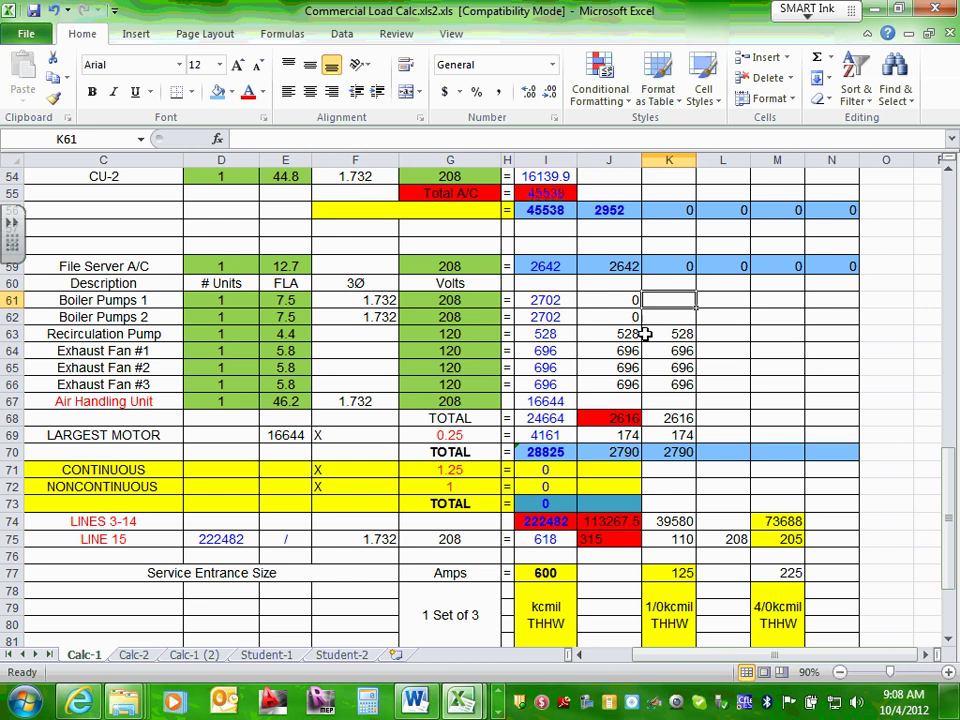
Examine the column J motor loads in J63:J66 and the subtotal, largest motor and total formulas in J68 to J70
{"action": "left_click_drag", "start_coordinate": [626, 334], "coordinate": [630, 382]}
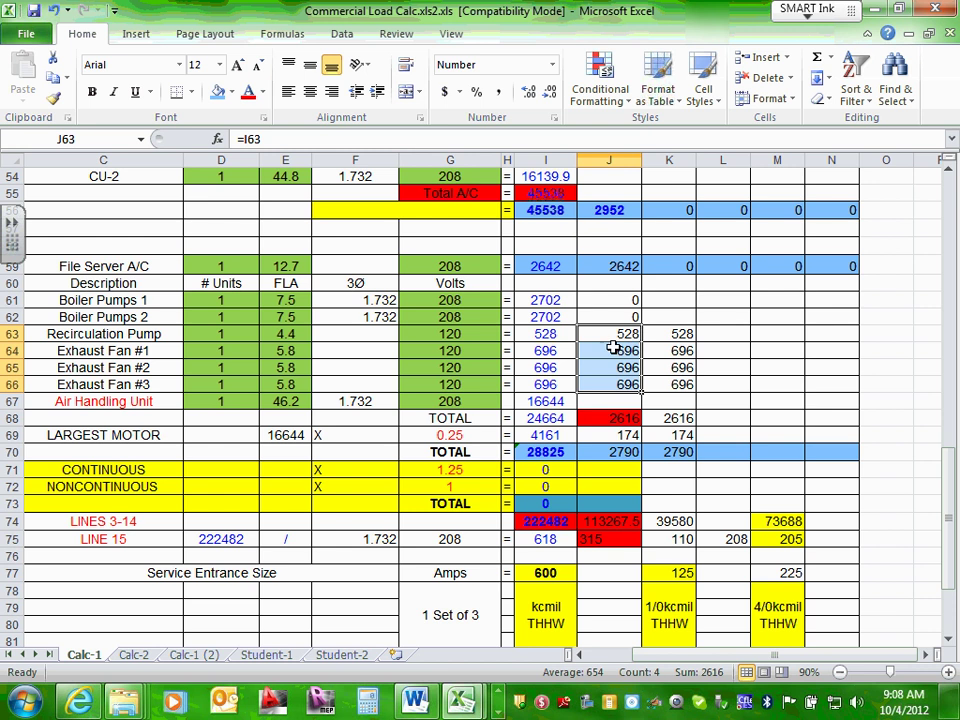
{"action": "left_click", "coordinate": [677, 315]}
{"action": "left_click", "coordinate": [630, 418]}
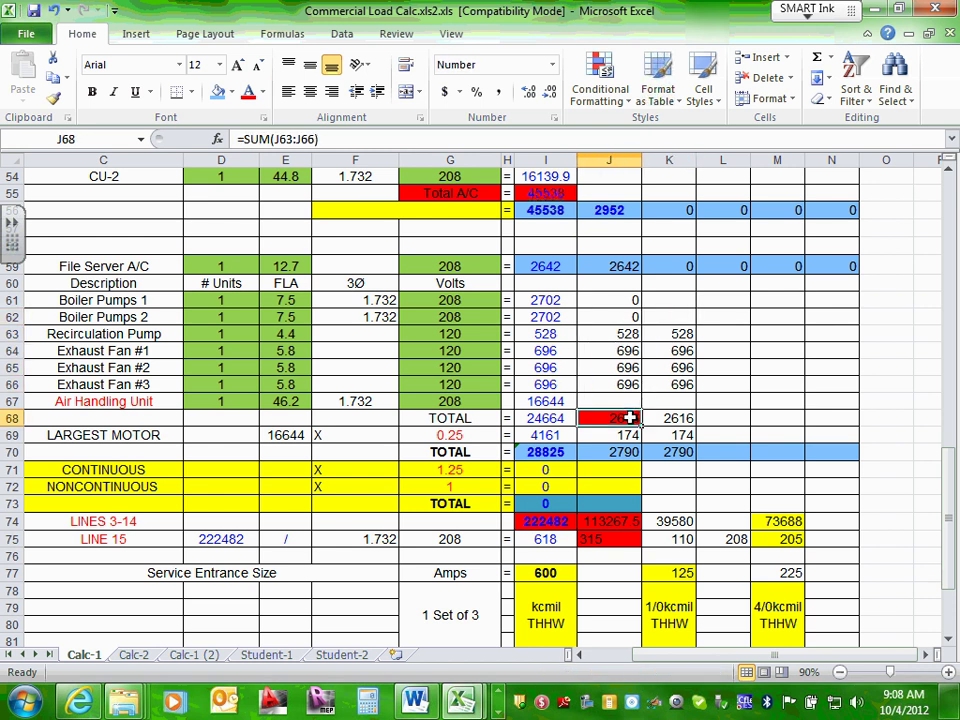
{"action": "left_click", "coordinate": [628, 435]}
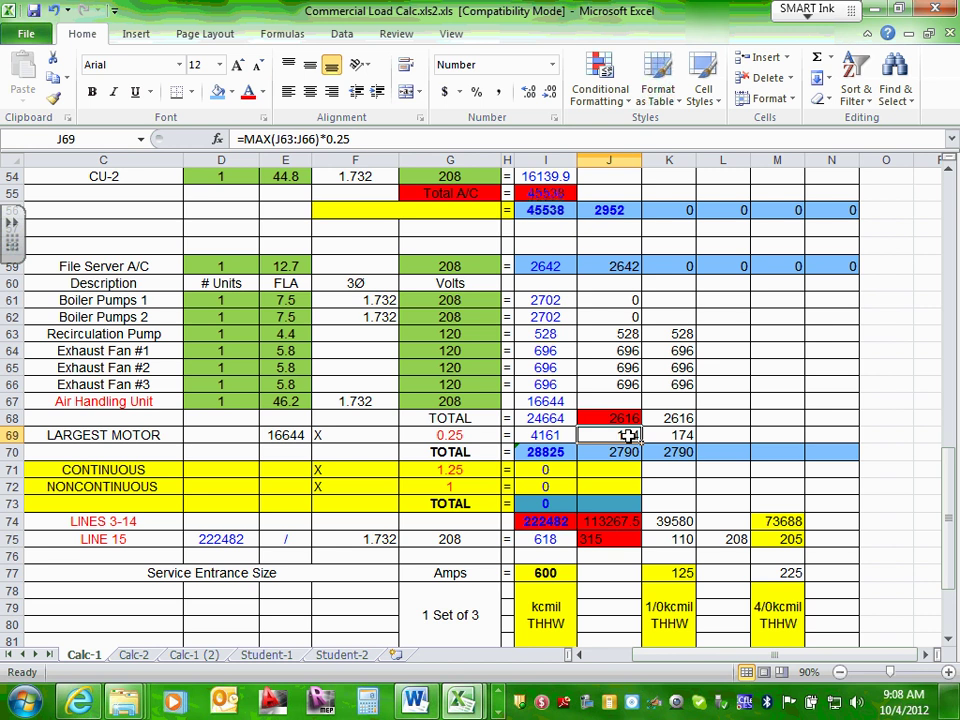
{"action": "double_click", "coordinate": [628, 435]}
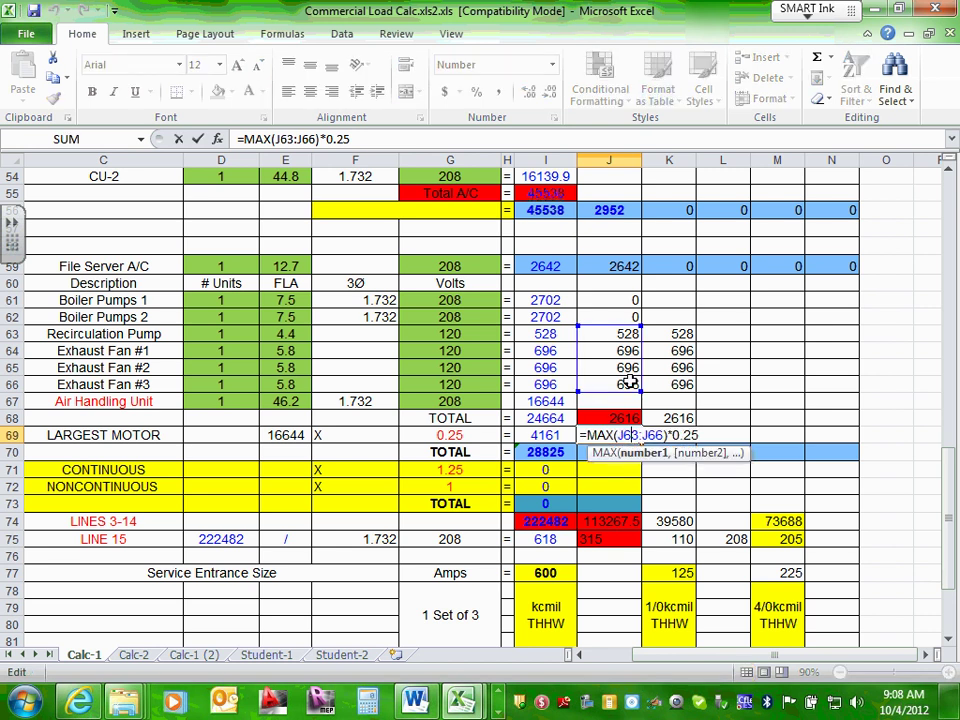
{"action": "key", "text": "Escape"}
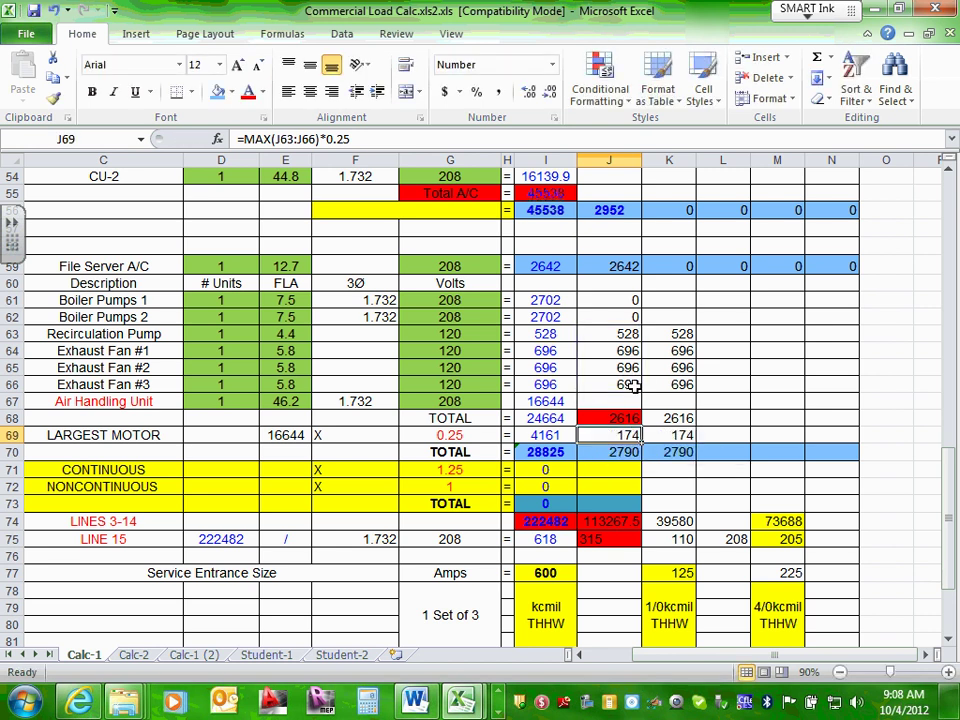
{"action": "left_click", "coordinate": [625, 452]}
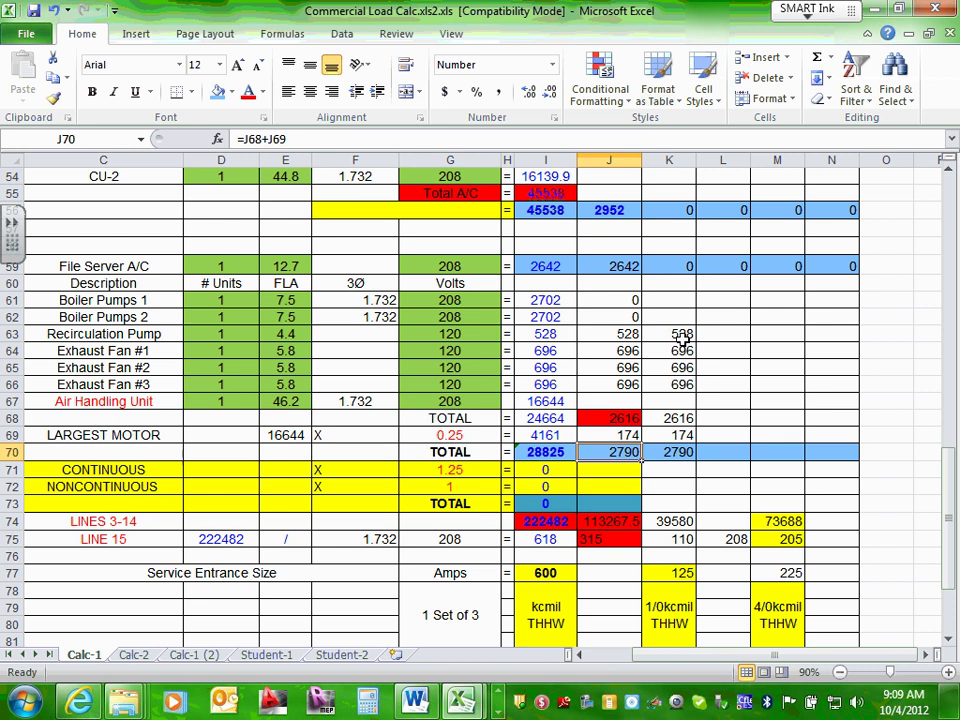
Clear the duplicated motor load values in cells K63:K70
{"action": "left_click_drag", "start_coordinate": [681, 333], "coordinate": [678, 452]}
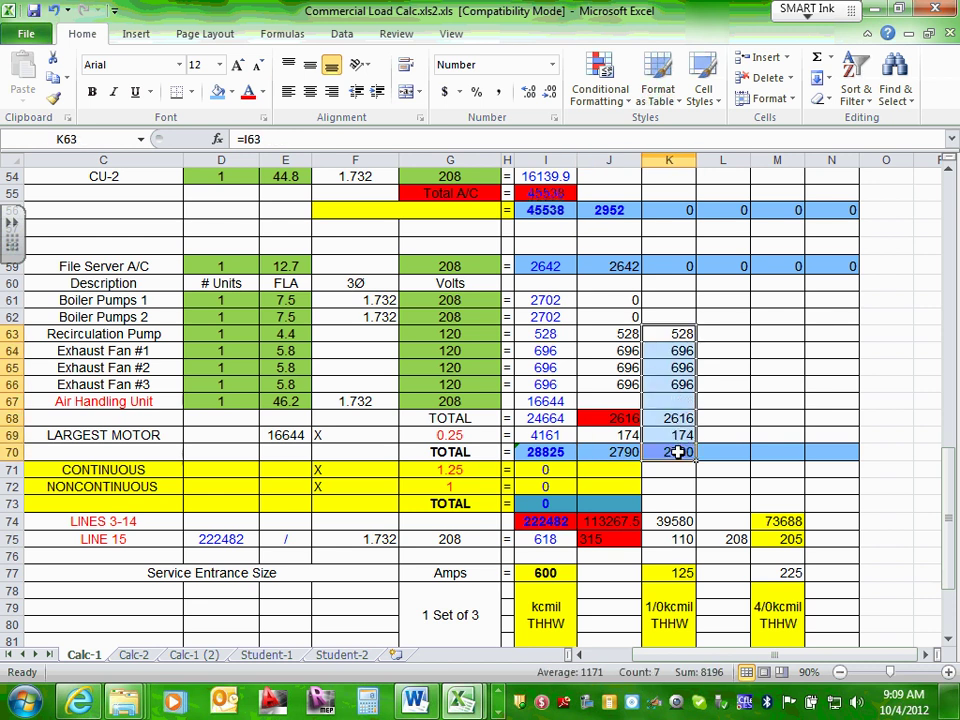
{"action": "key", "text": "Delete"}
{"action": "left_click", "coordinate": [738, 366]}
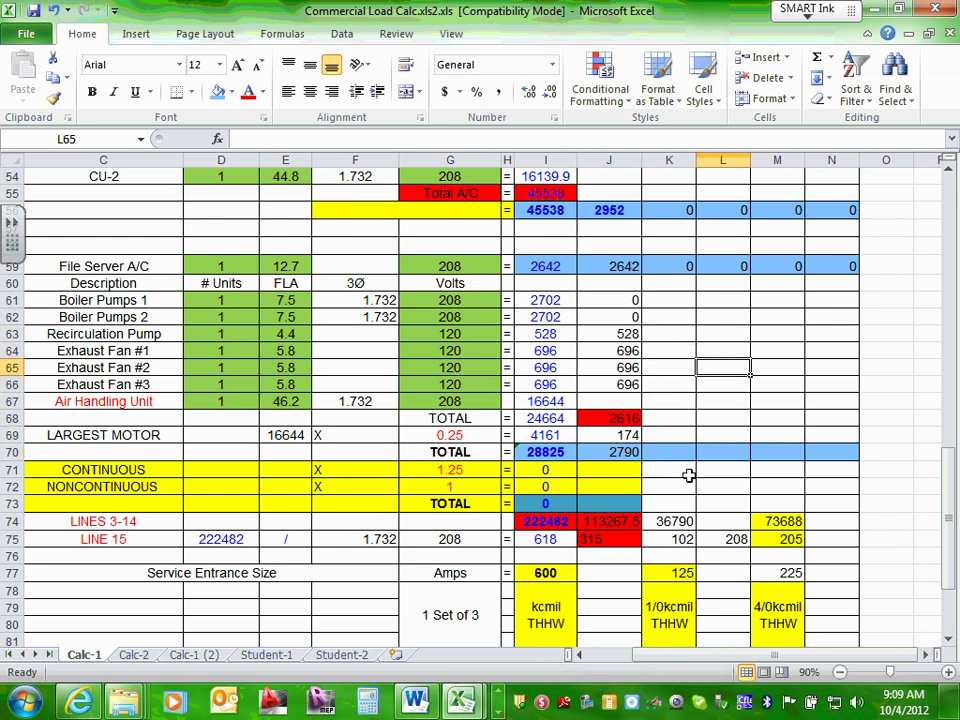
Enter 0 in each of the motor TOTAL row cells K70, L70, M70 and N70
{"action": "left_click", "coordinate": [665, 452]}
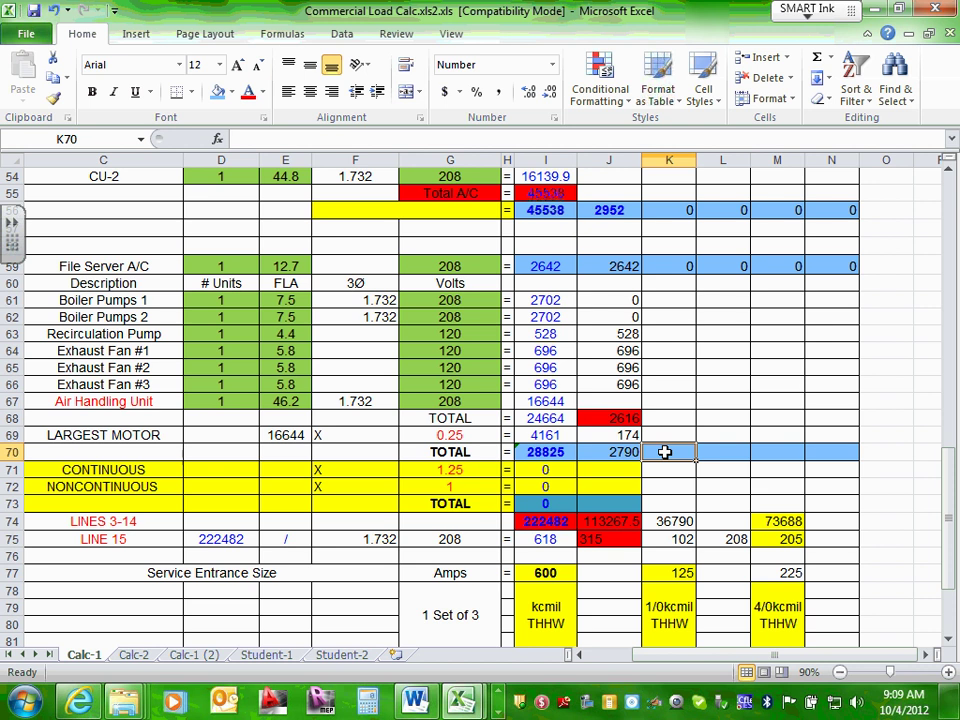
{"action": "type", "text": "0"}
{"action": "left_click", "coordinate": [733, 452]}
{"action": "type", "text": "0"}
{"action": "left_click", "coordinate": [769, 452]}
{"action": "type", "text": "0"}
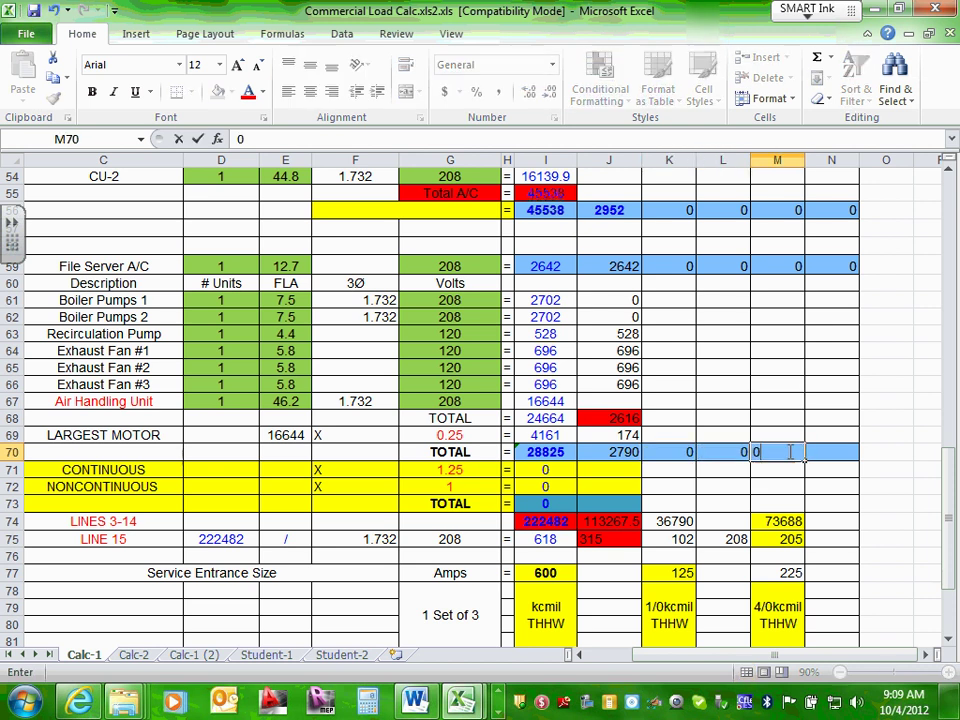
{"action": "left_click", "coordinate": [831, 452]}
{"action": "type", "text": "0"}
{"action": "left_click", "coordinate": [830, 435]}
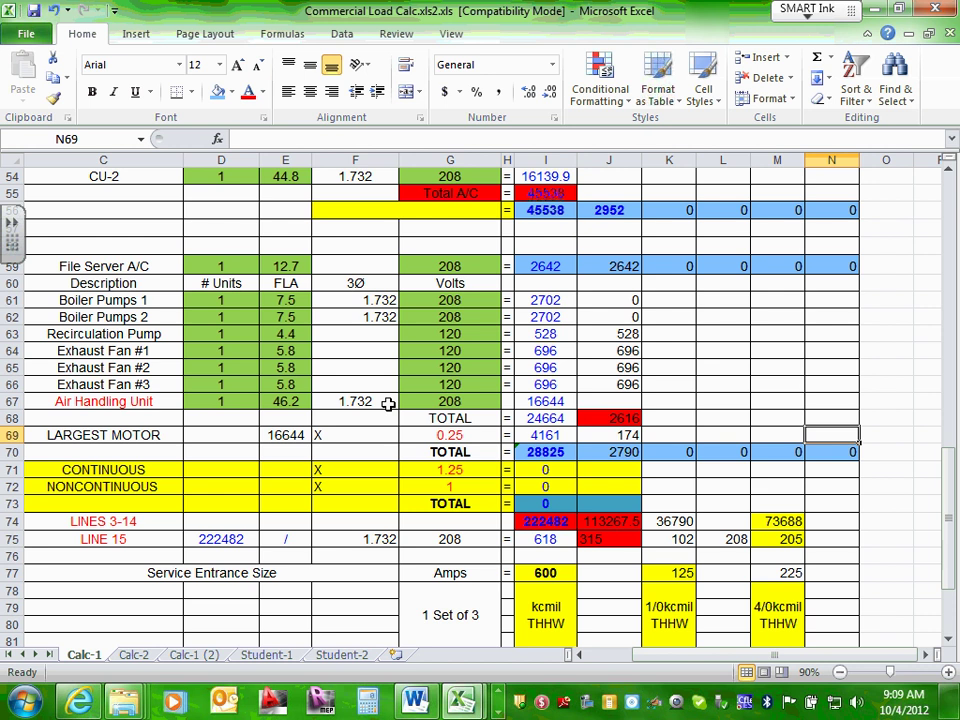
Compare the motor totals in I69 and I70 with the column J entries, tracing the ranges used in J68 and J69 through to J70
{"action": "left_click", "coordinate": [552, 450]}
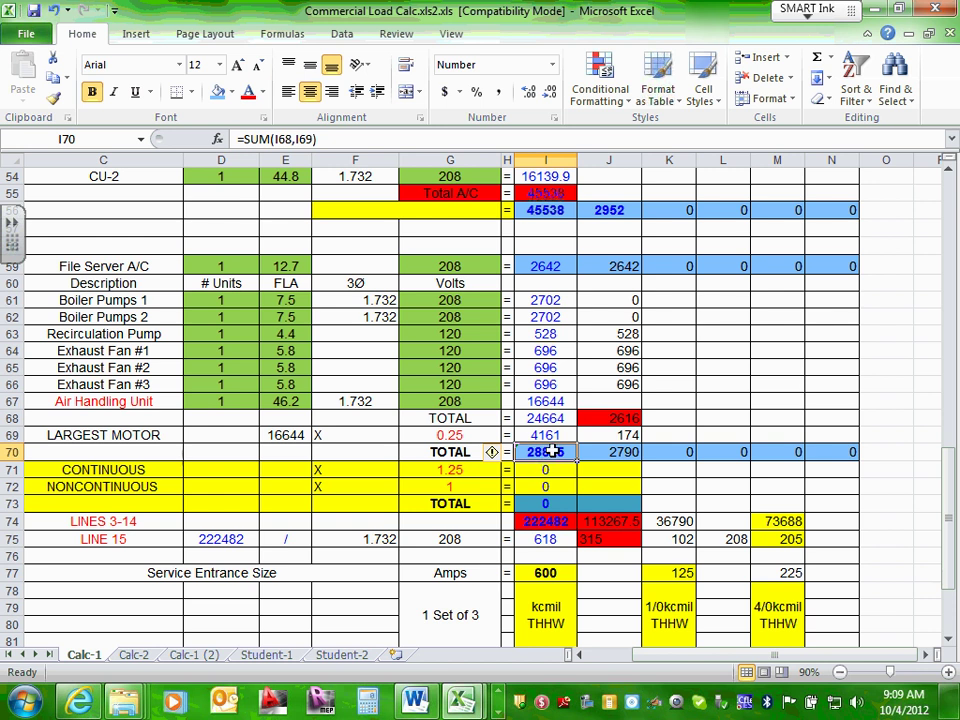
{"action": "left_click", "coordinate": [550, 436]}
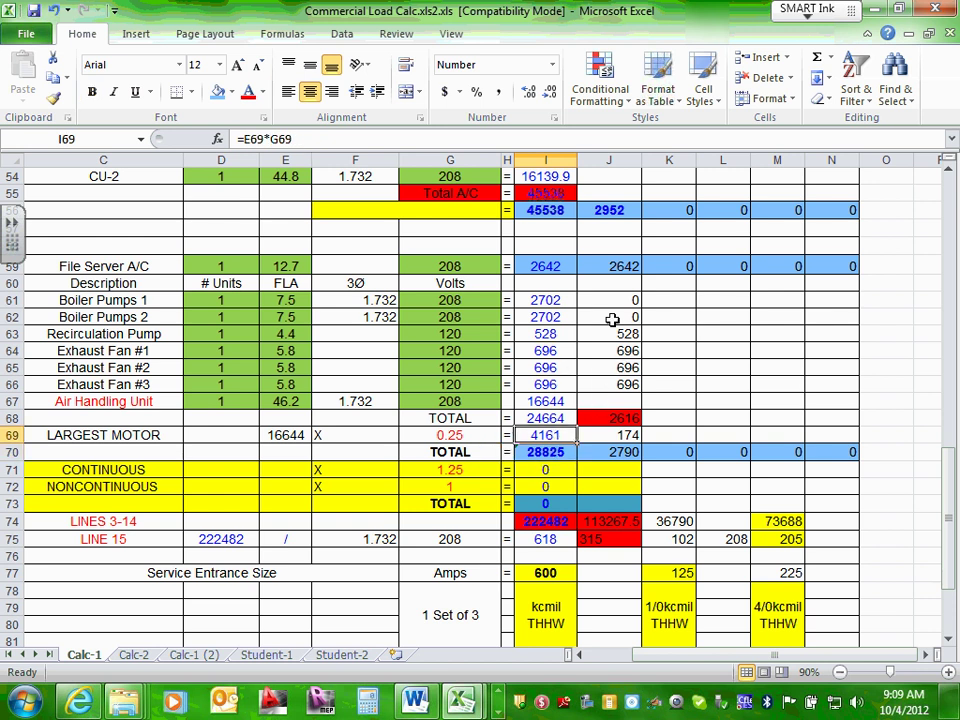
{"action": "left_click_drag", "start_coordinate": [630, 302], "coordinate": [629, 316]}
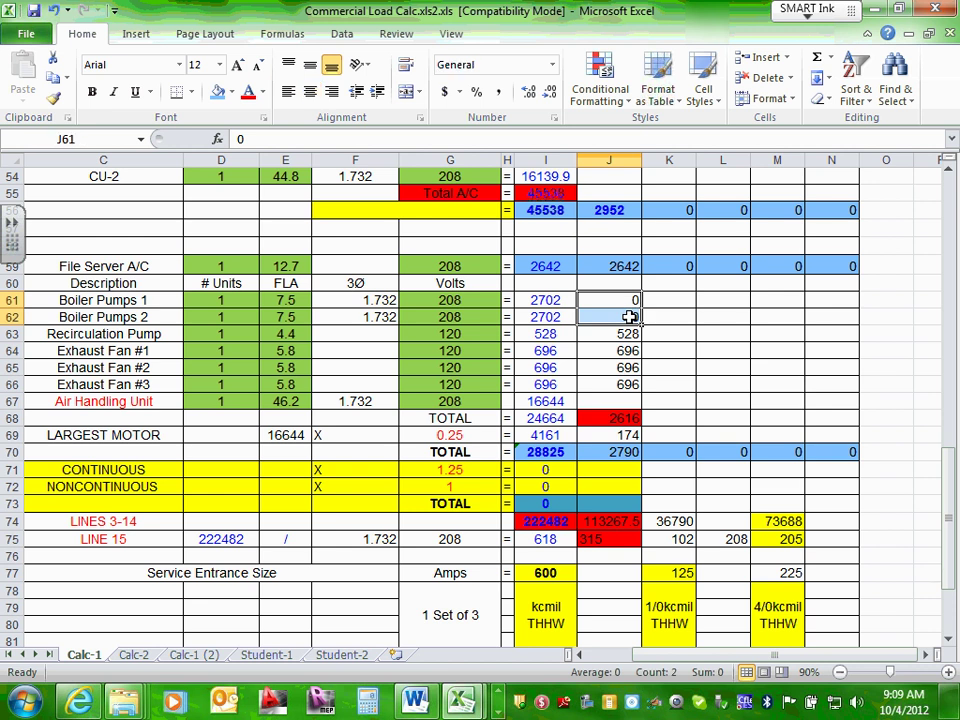
{"action": "left_click", "coordinate": [630, 350]}
{"action": "left_click_drag", "start_coordinate": [630, 333], "coordinate": [626, 383]}
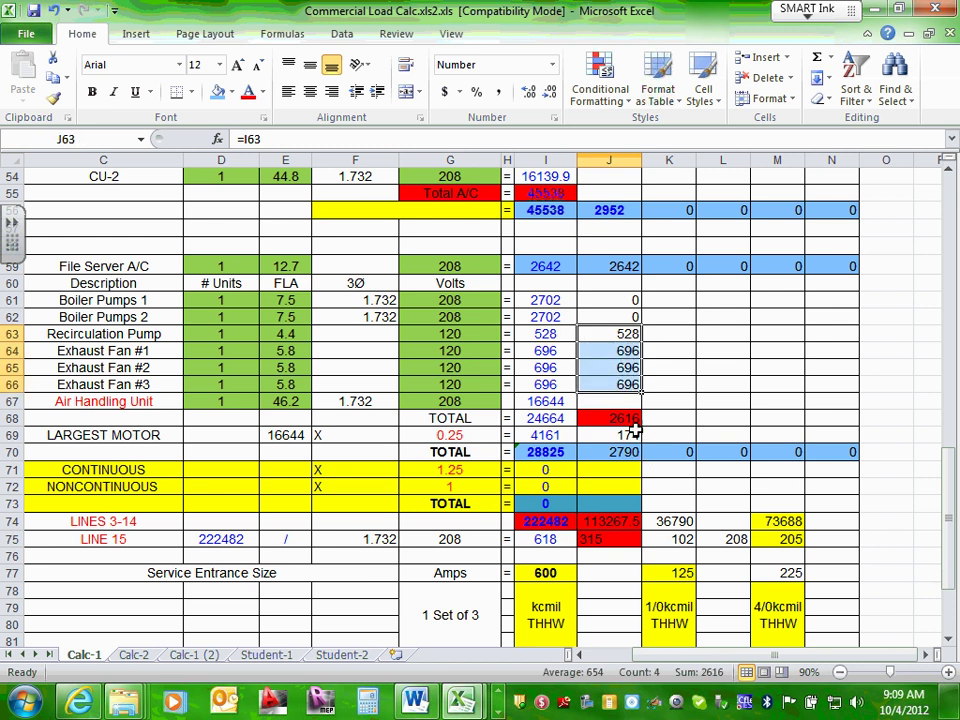
{"action": "left_click", "coordinate": [632, 418]}
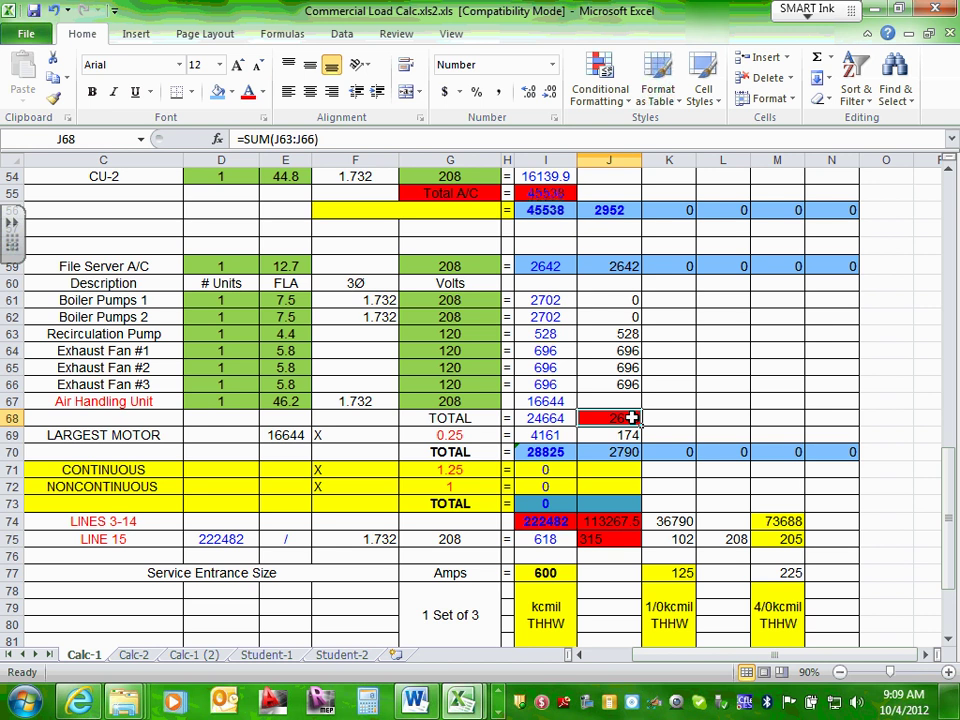
{"action": "double_click", "coordinate": [632, 418]}
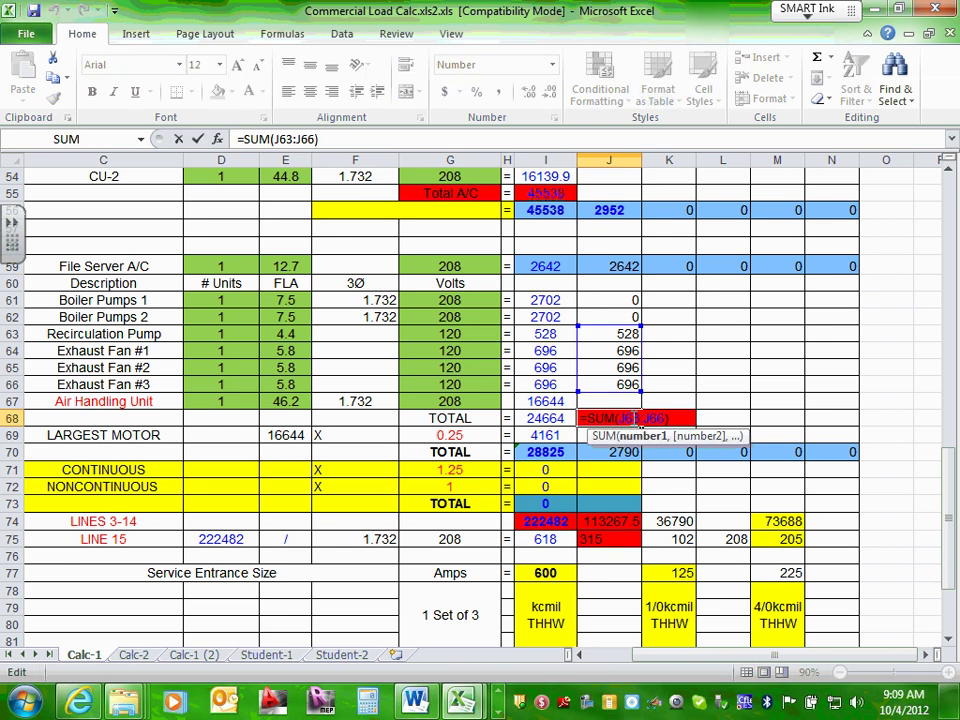
{"action": "left_click", "coordinate": [632, 435]}
{"action": "double_click", "coordinate": [632, 435]}
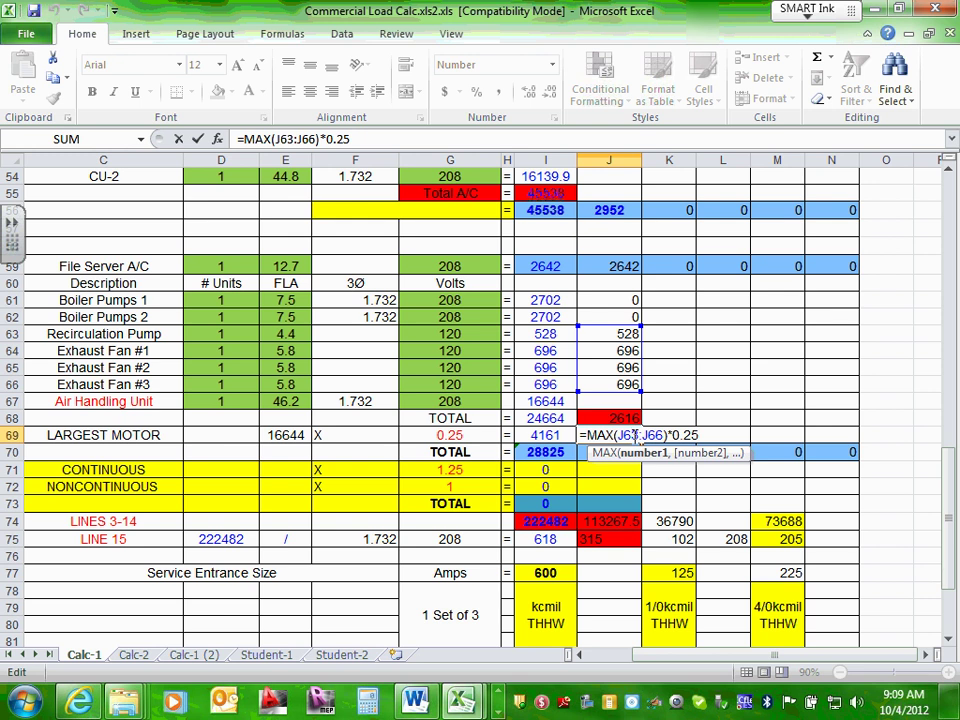
{"action": "key", "text": "Escape"}
{"action": "left_click", "coordinate": [621, 452]}
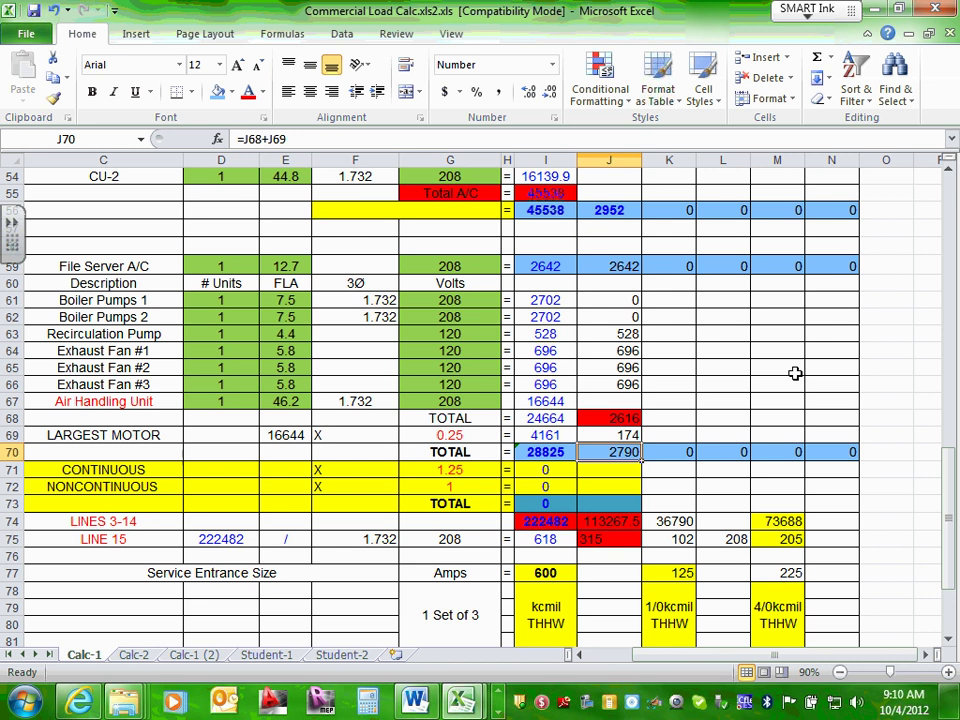
Inspect the Air Handling Unit row's three-phase factor, voltage and full-load amps in F67, G67 and E67
{"action": "scroll", "coordinate": [605, 410], "scroll_direction": "down", "scroll_amount": 1}
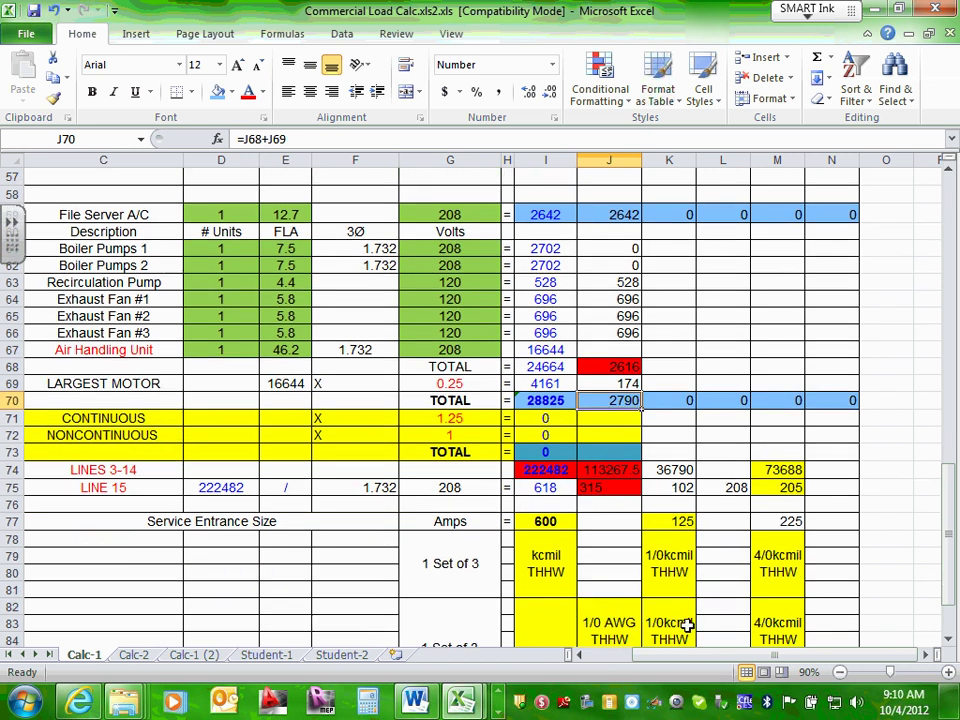
{"action": "left_click", "coordinate": [358, 349]}
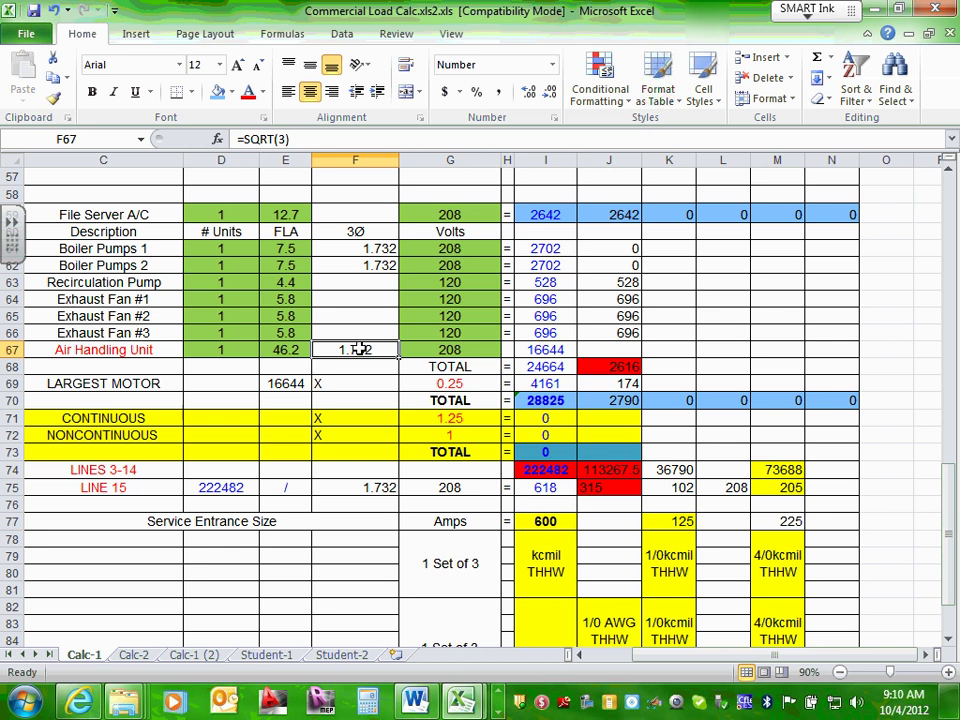
{"action": "scroll", "coordinate": [343, 343], "scroll_direction": "down", "scroll_amount": 1}
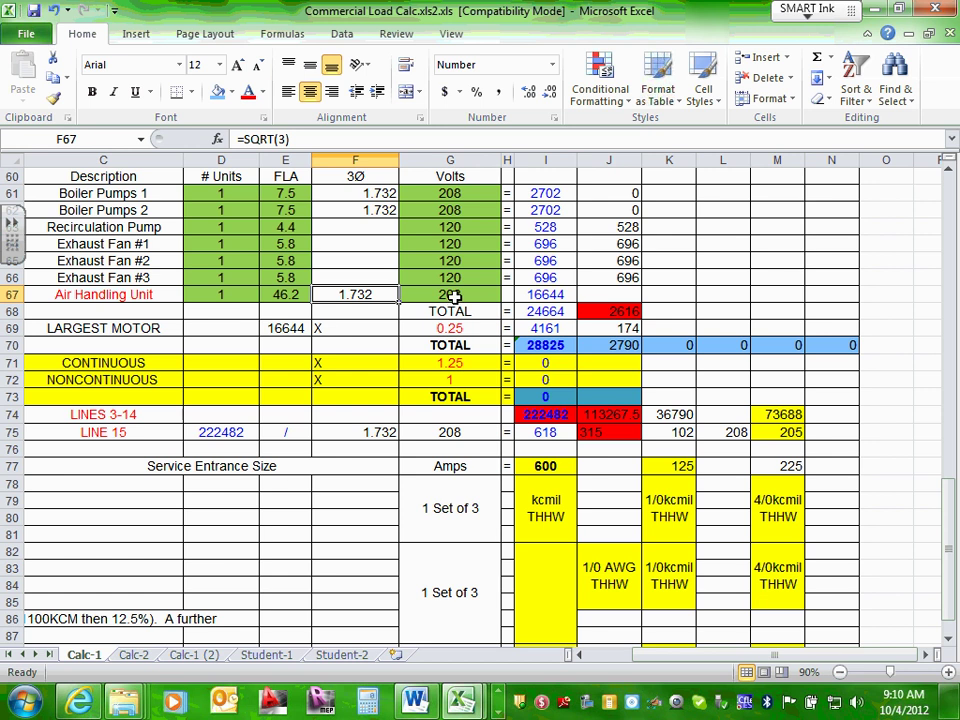
{"action": "left_click", "coordinate": [453, 297]}
{"action": "left_click", "coordinate": [332, 291]}
{"action": "left_click", "coordinate": [298, 290]}
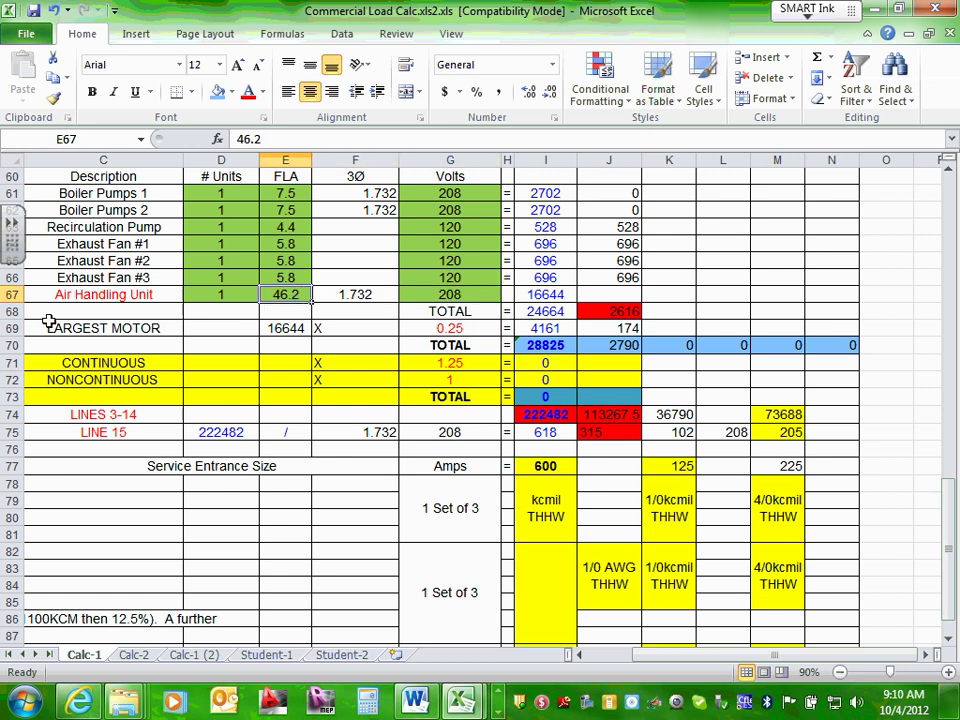
Check the line 14 All Other Loads notes in column B against the continuous load factor and formula in row 71
{"action": "left_click_drag", "start_coordinate": [632, 654], "coordinate": [588, 656]}
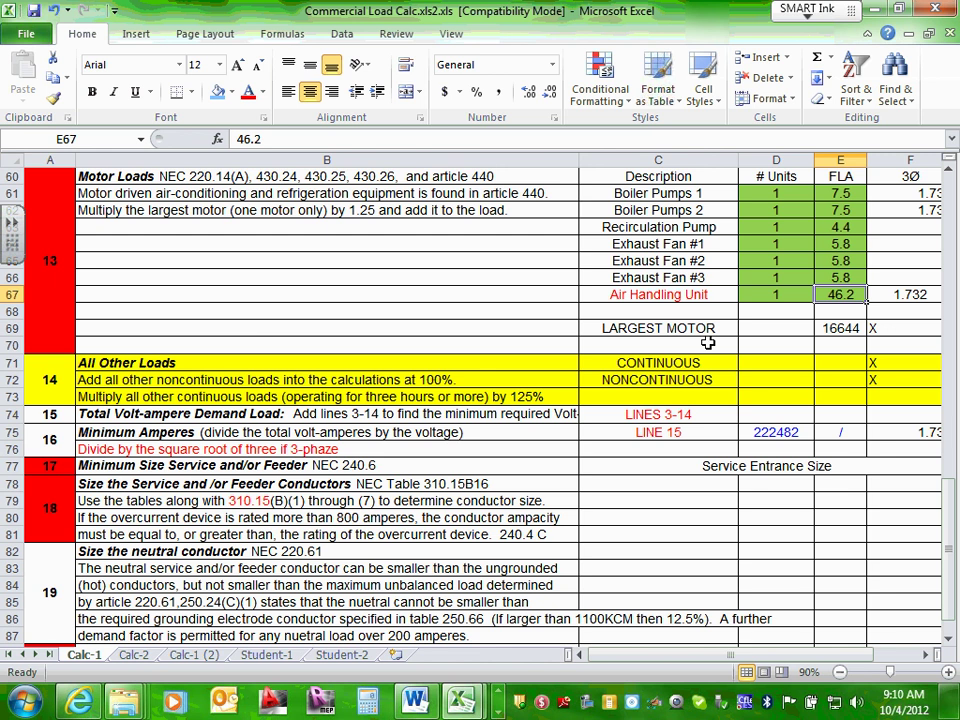
{"action": "left_click_drag", "start_coordinate": [869, 655], "coordinate": [912, 656]}
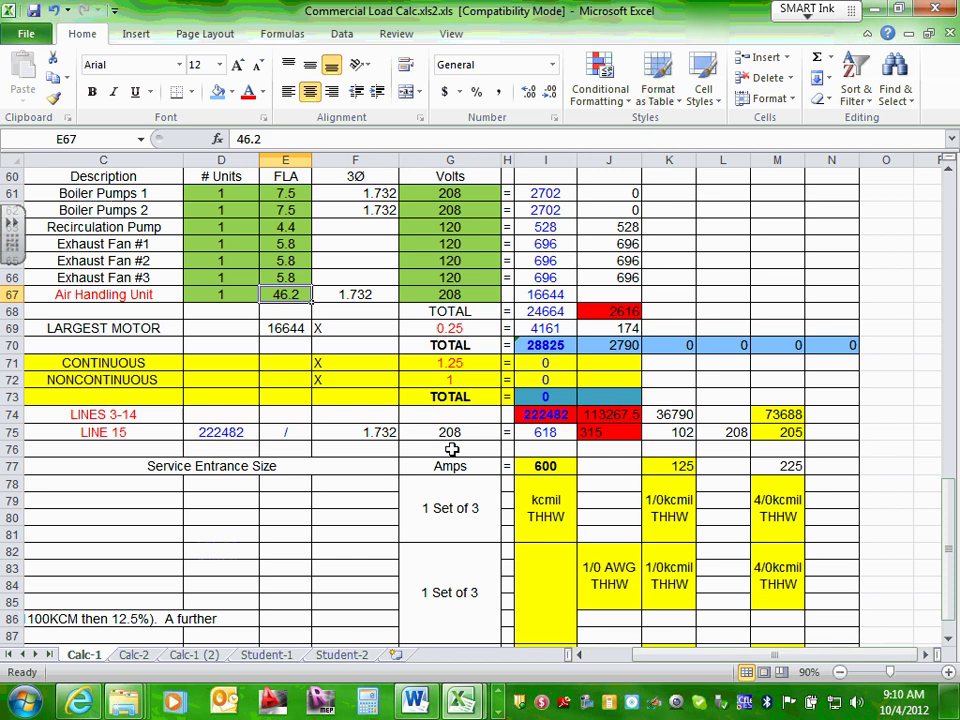
{"action": "left_click", "coordinate": [481, 364]}
{"action": "left_click", "coordinate": [525, 364]}
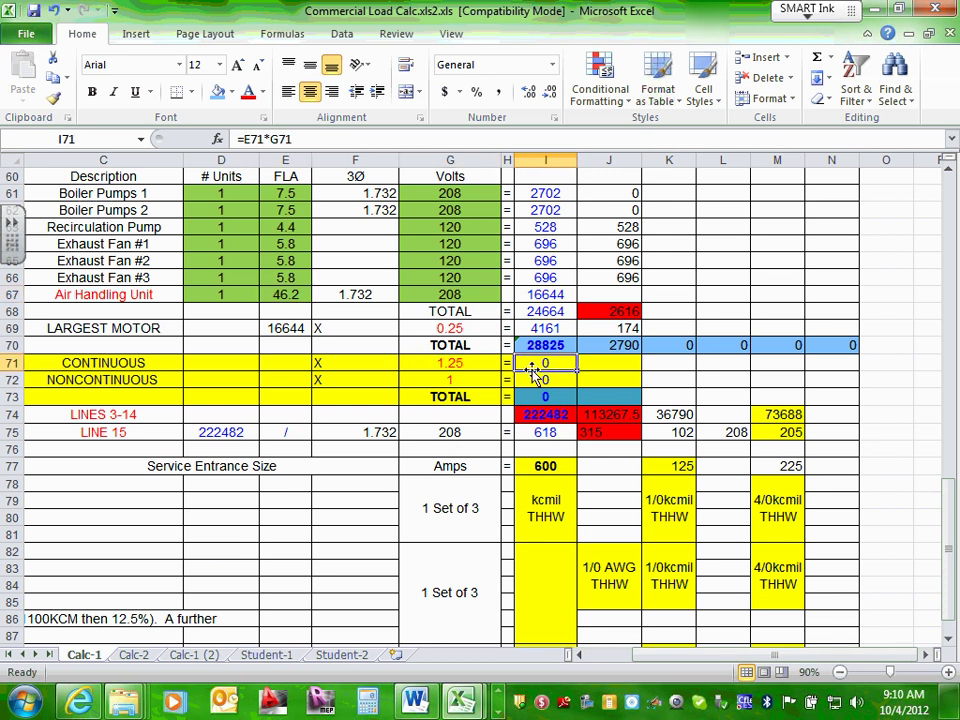
{"action": "left_click_drag", "start_coordinate": [648, 673], "coordinate": [630, 673]}
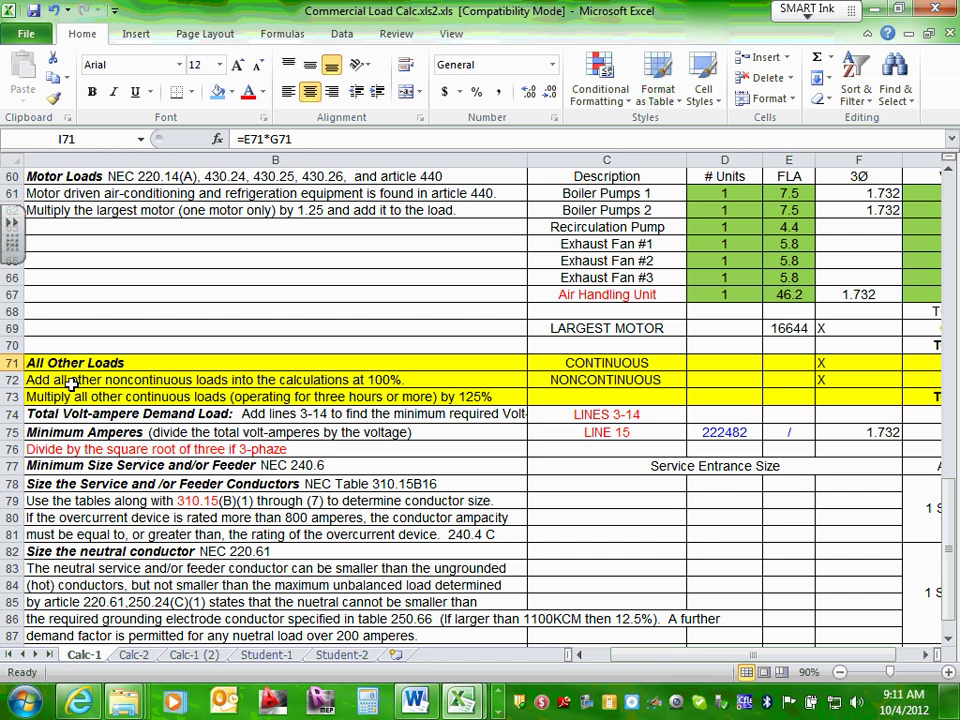
Try deleting the line 14 All Other Loads rows 71 to 73 from the sheet
{"action": "left_click_drag", "start_coordinate": [12, 363], "coordinate": [9, 396]}
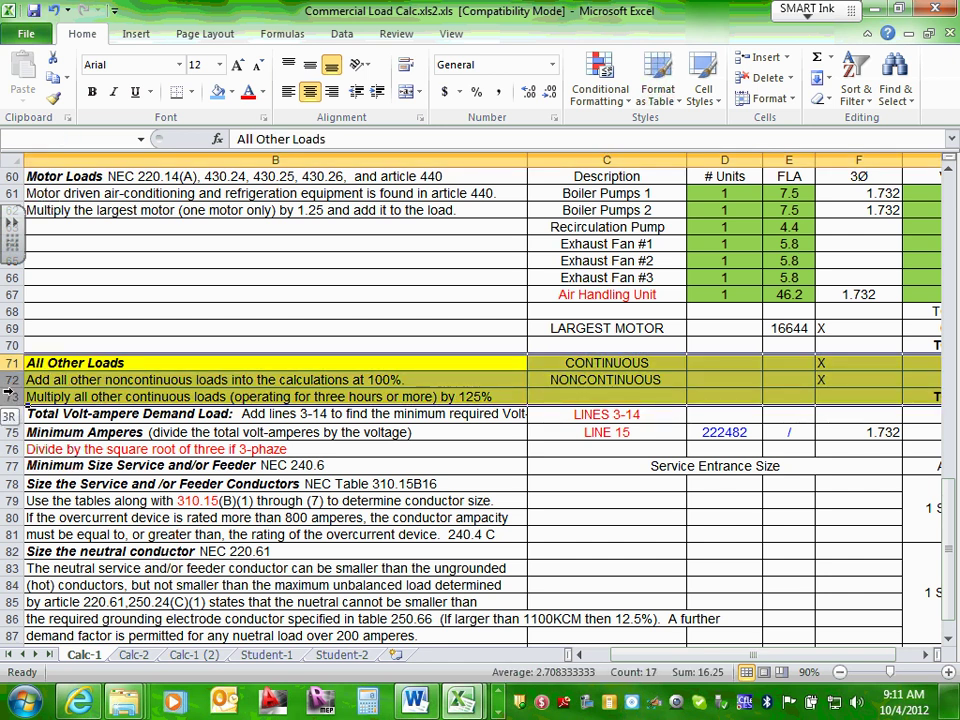
{"action": "left_click", "coordinate": [926, 655]}
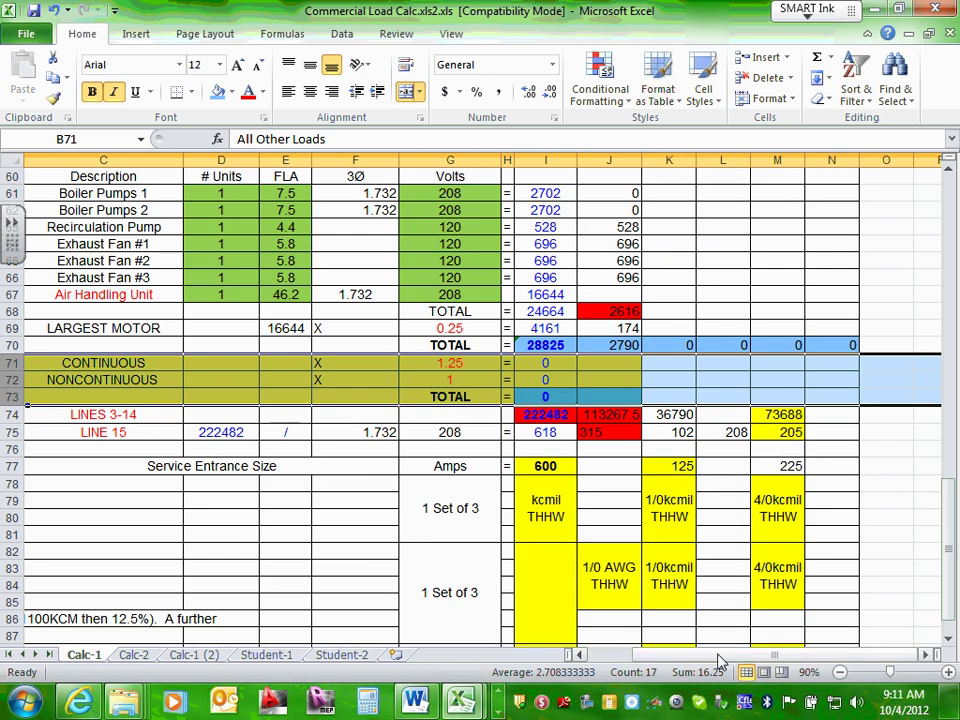
{"action": "left_click_drag", "start_coordinate": [729, 656], "coordinate": [663, 660]}
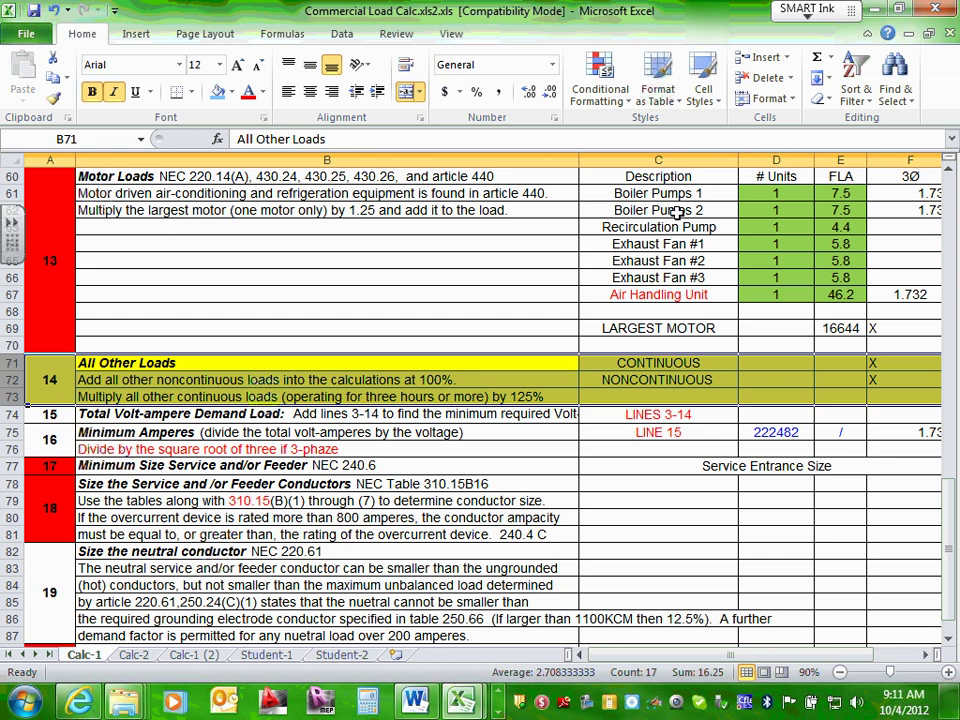
{"action": "left_click", "coordinate": [925, 654]}
{"action": "left_click", "coordinate": [925, 654]}
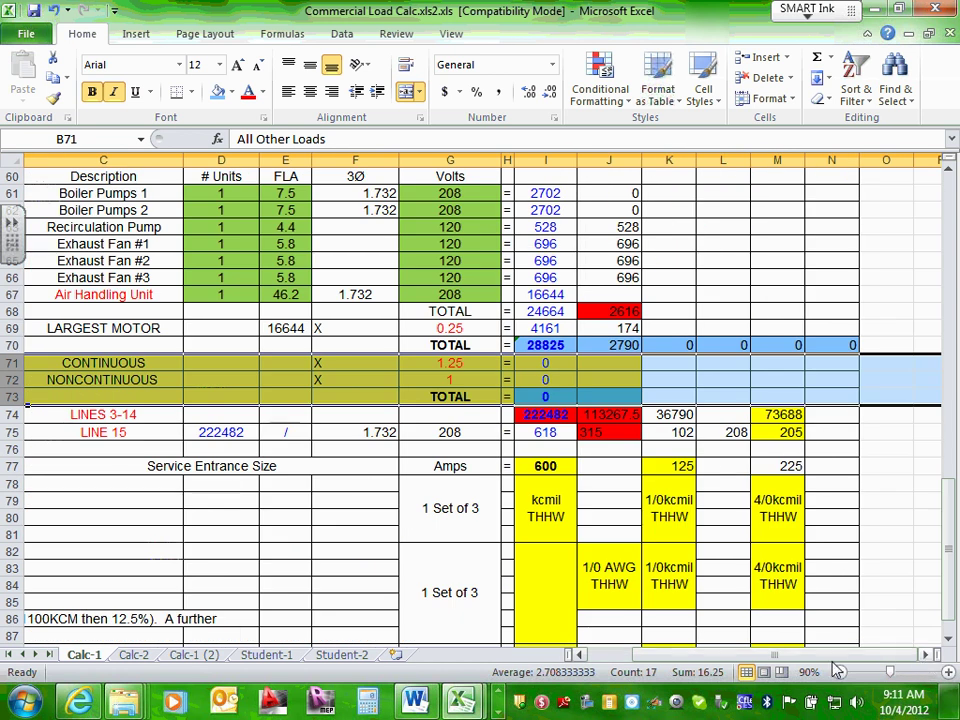
{"action": "left_click_drag", "start_coordinate": [780, 656], "coordinate": [725, 660]}
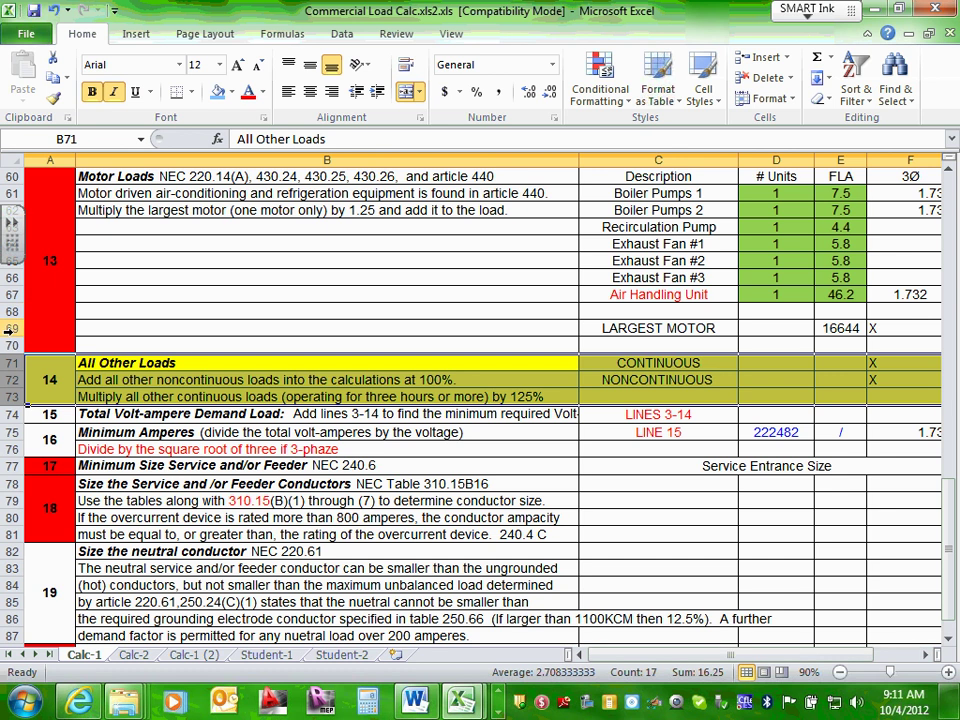
{"action": "right_click", "coordinate": [13, 372]}
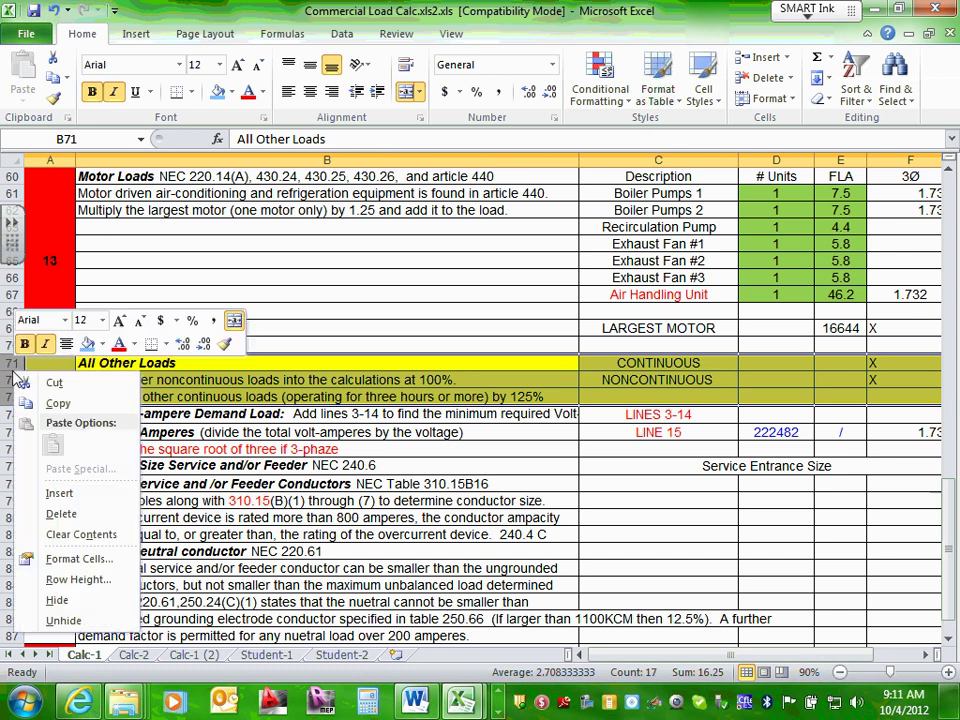
{"action": "left_click", "coordinate": [60, 513]}
{"action": "left_click", "coordinate": [144, 332]}
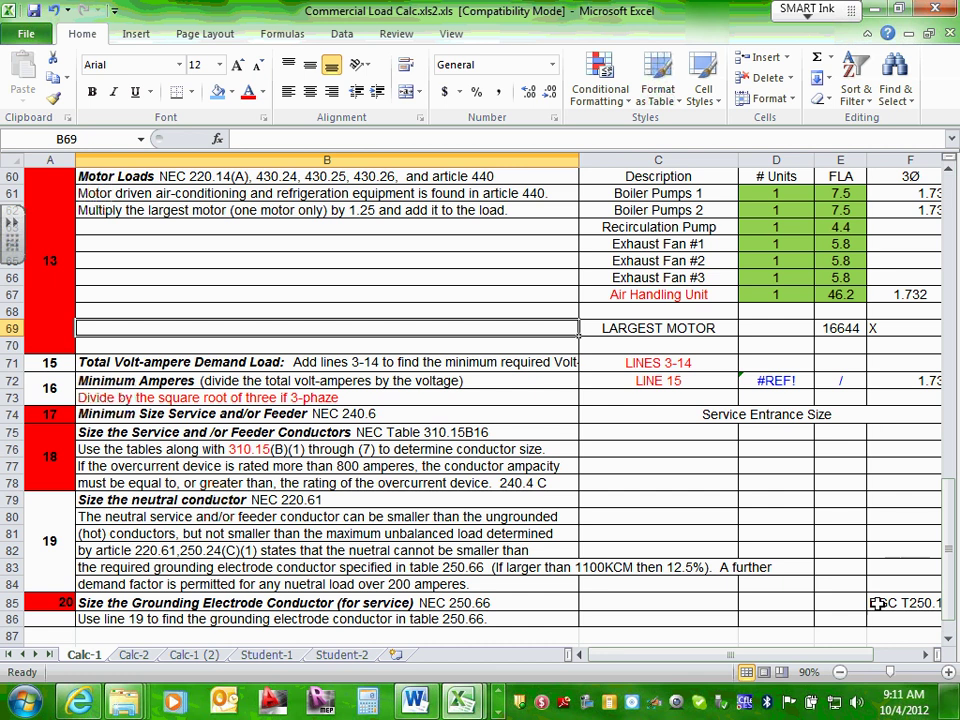
{"action": "left_click_drag", "start_coordinate": [853, 660], "coordinate": [903, 664]}
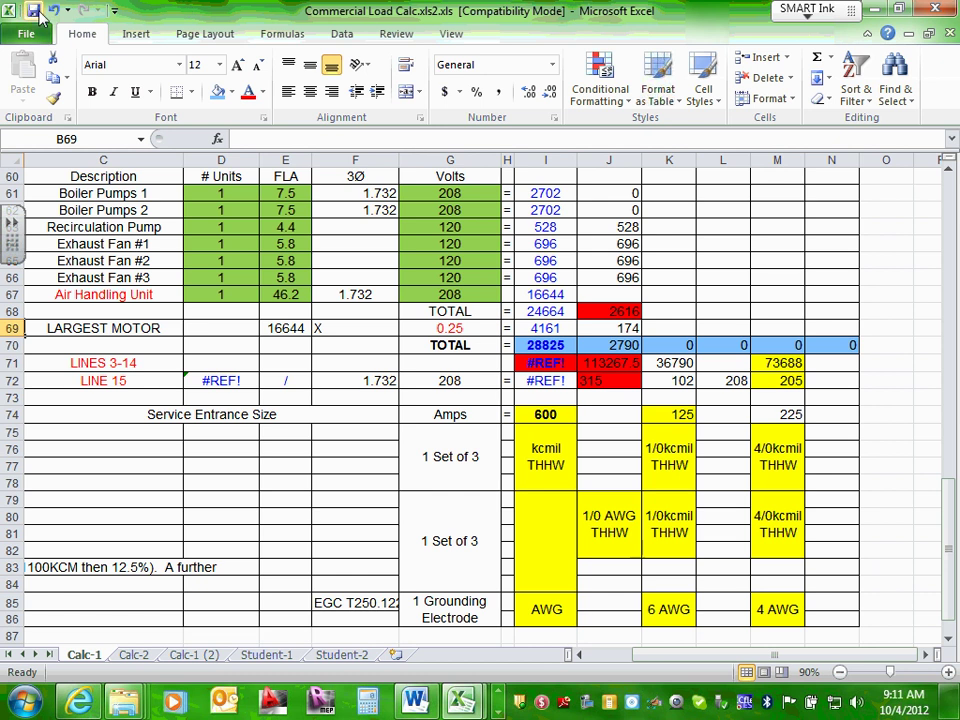
Undo the deletion of the All Other Loads rows
{"action": "key", "text": "ctrl+z"}
{"action": "key", "text": "ctrl+z"}
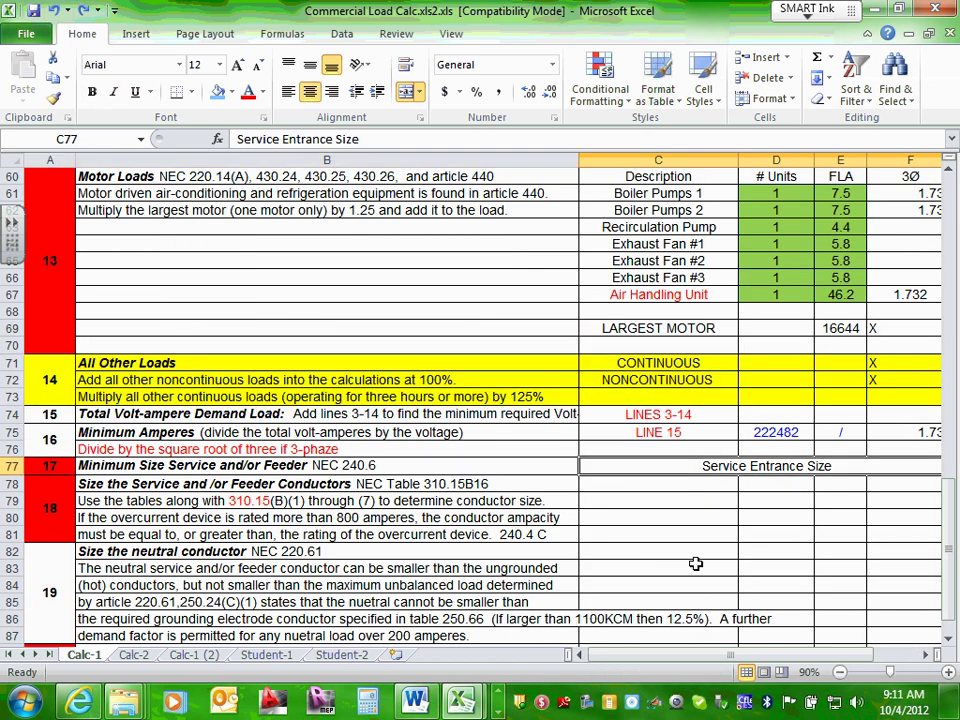
{"action": "left_click_drag", "start_coordinate": [720, 654], "coordinate": [840, 667]}
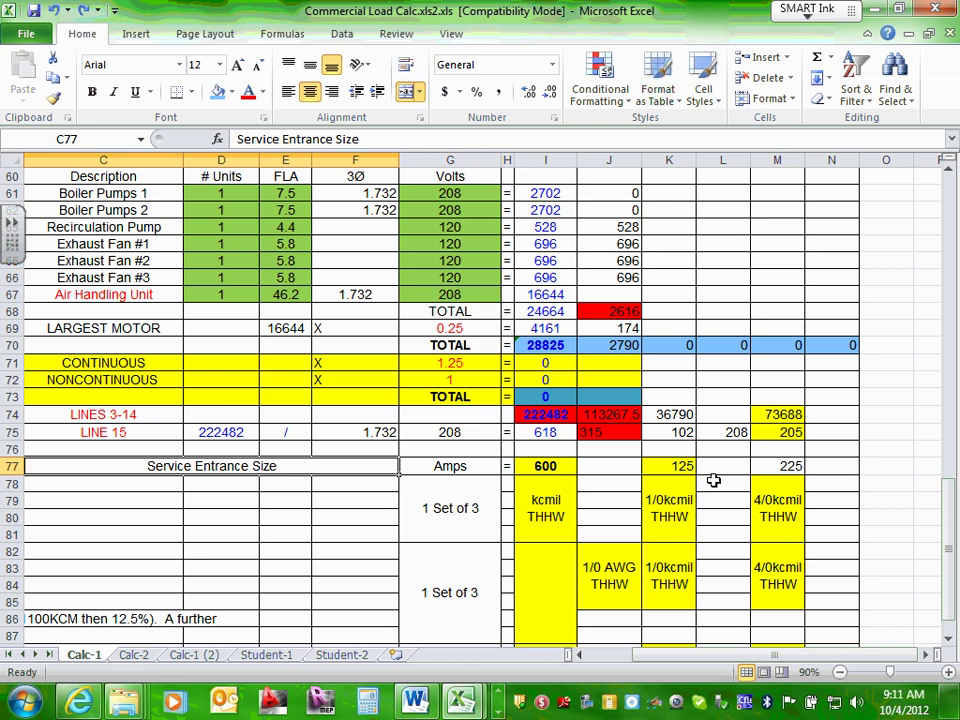
{"action": "left_click", "coordinate": [737, 662]}
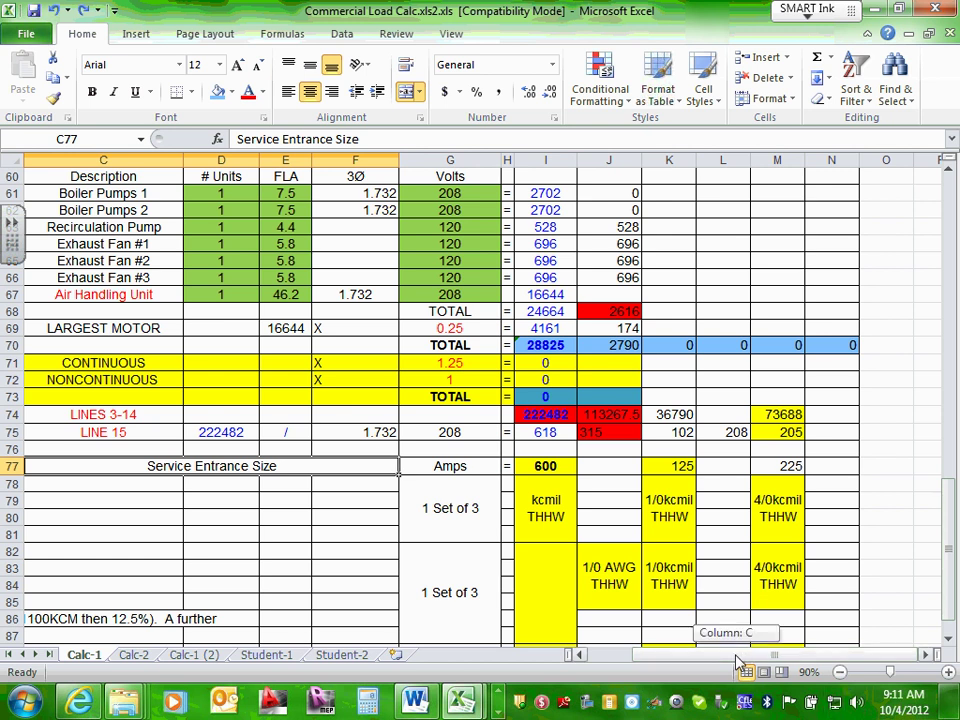
{"action": "left_click_drag", "start_coordinate": [737, 662], "coordinate": [696, 658]}
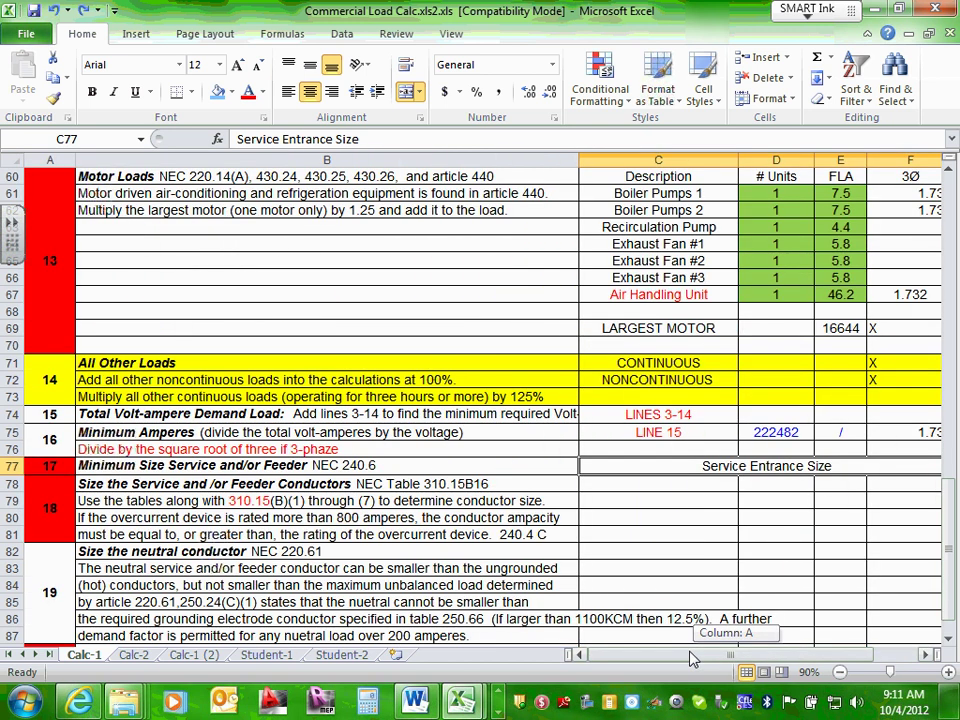
Format cells I74 through N74 of the Total Volt-ampere Demand Load row with a red fill and black, non-bold text
{"action": "left_click", "coordinate": [48, 413]}
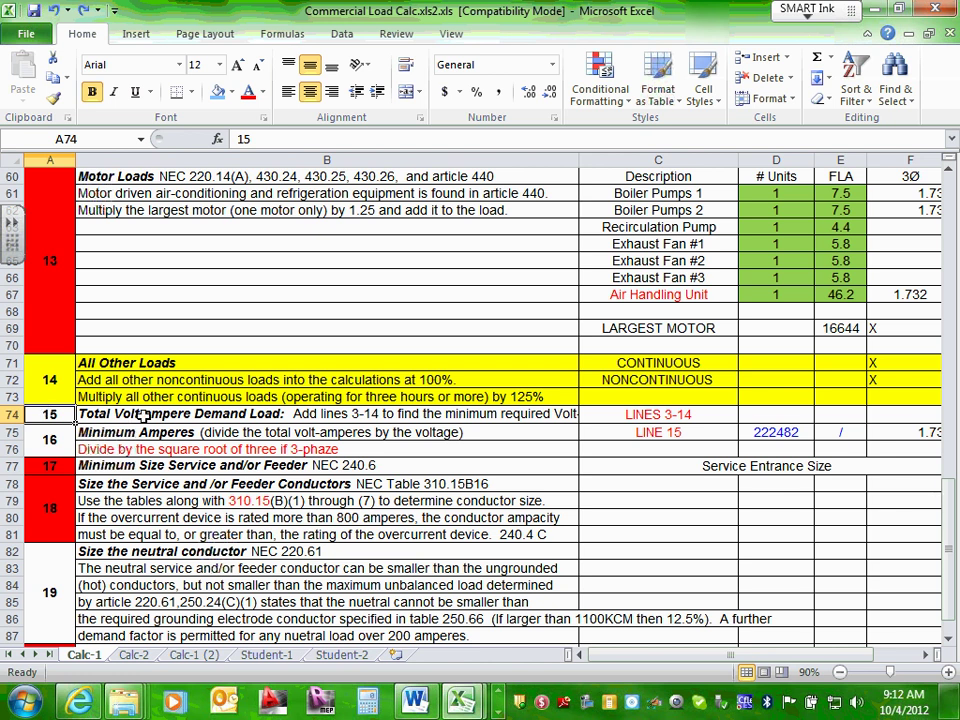
{"action": "left_click", "coordinate": [8, 414]}
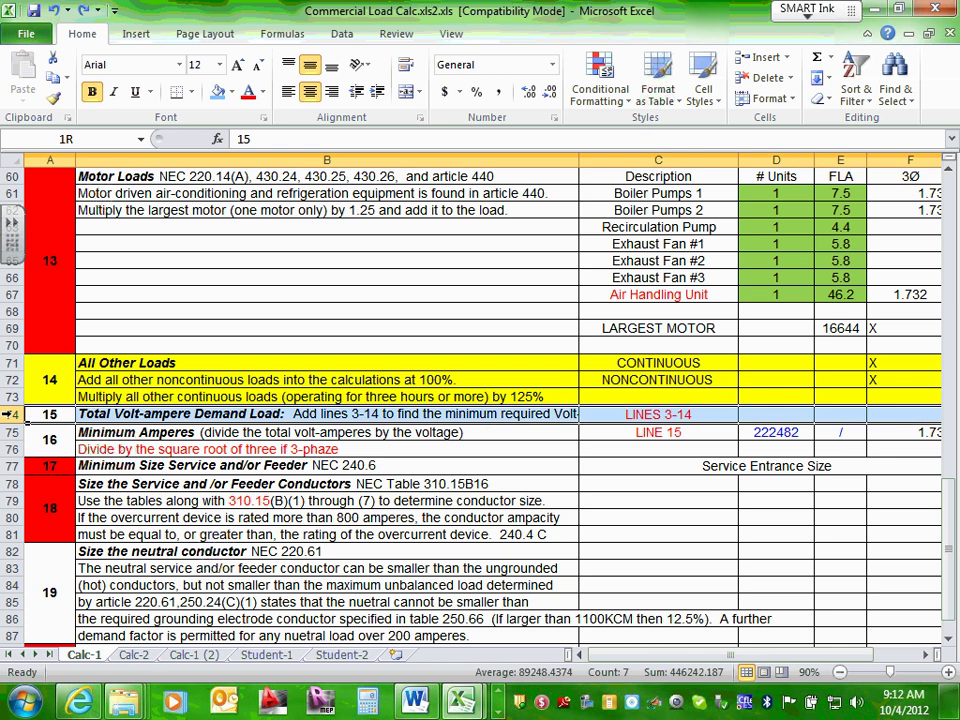
{"action": "left_click", "coordinate": [924, 655]}
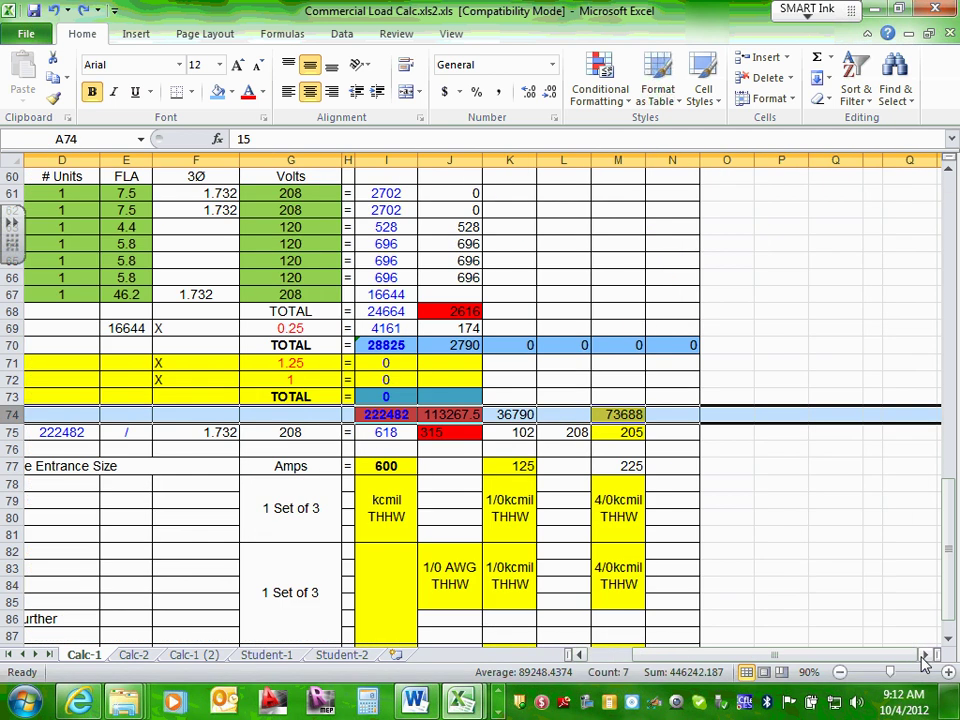
{"action": "left_click", "coordinate": [393, 414]}
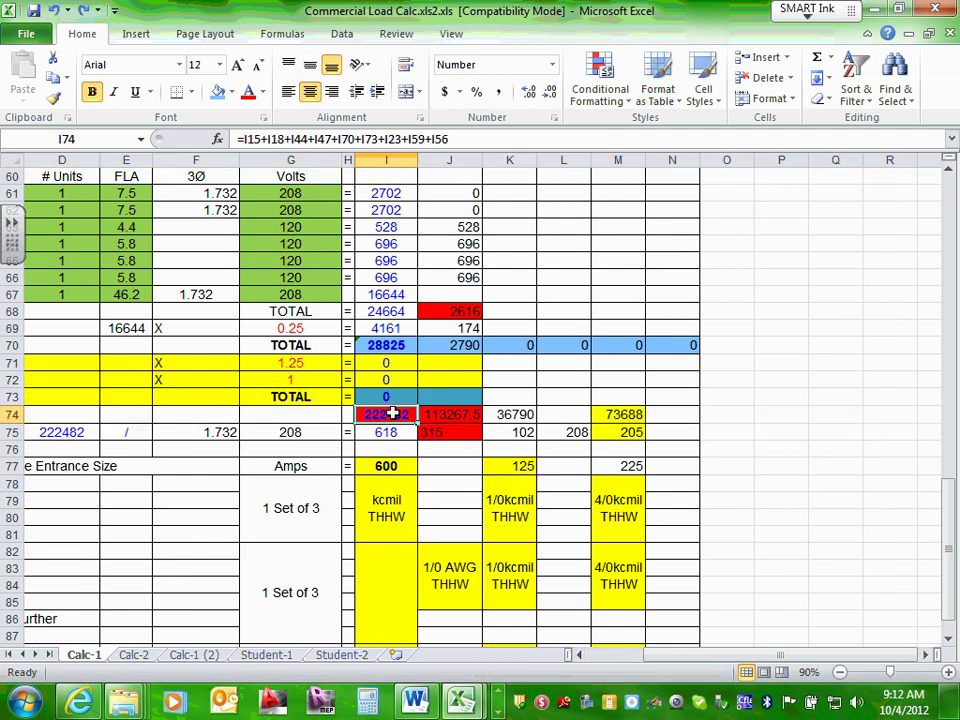
{"action": "left_click_drag", "start_coordinate": [386, 413], "coordinate": [671, 414]}
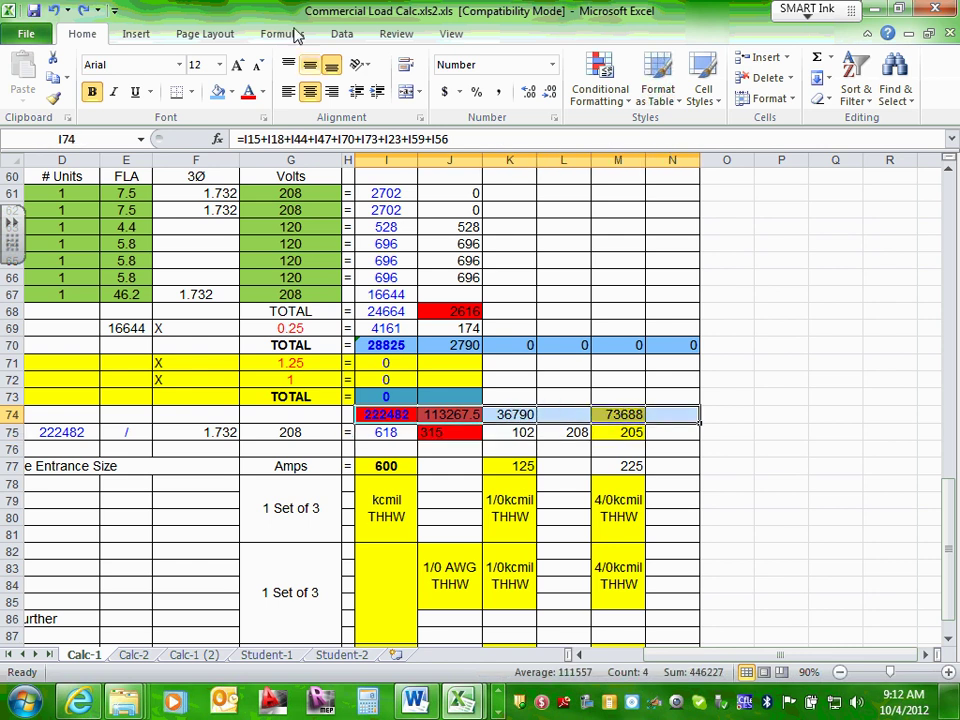
{"action": "left_click", "coordinate": [249, 99]}
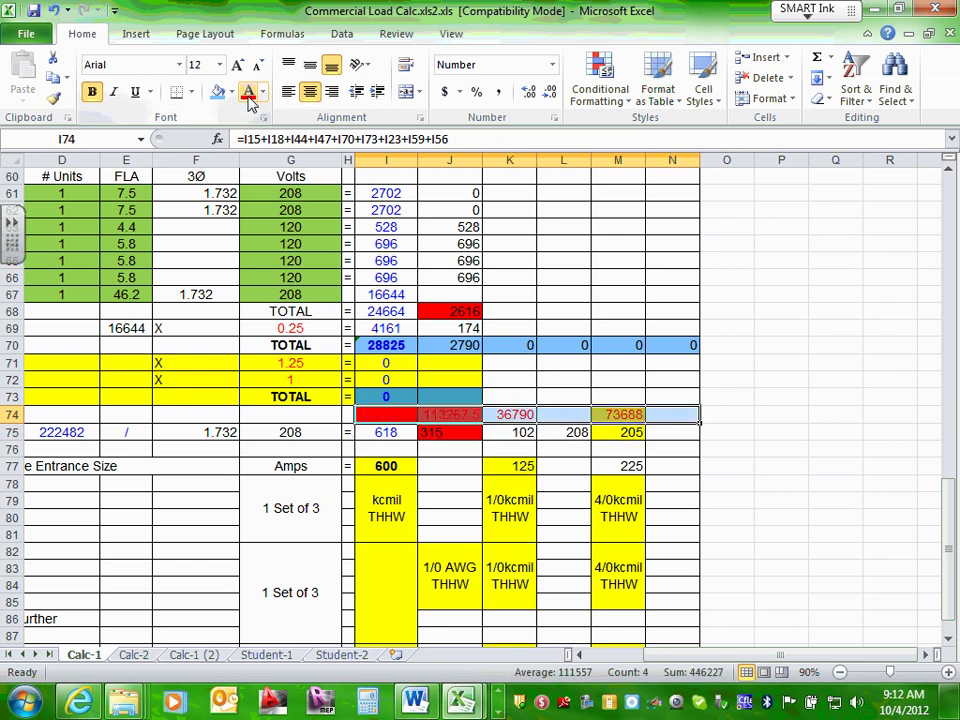
{"action": "left_click", "coordinate": [233, 93]}
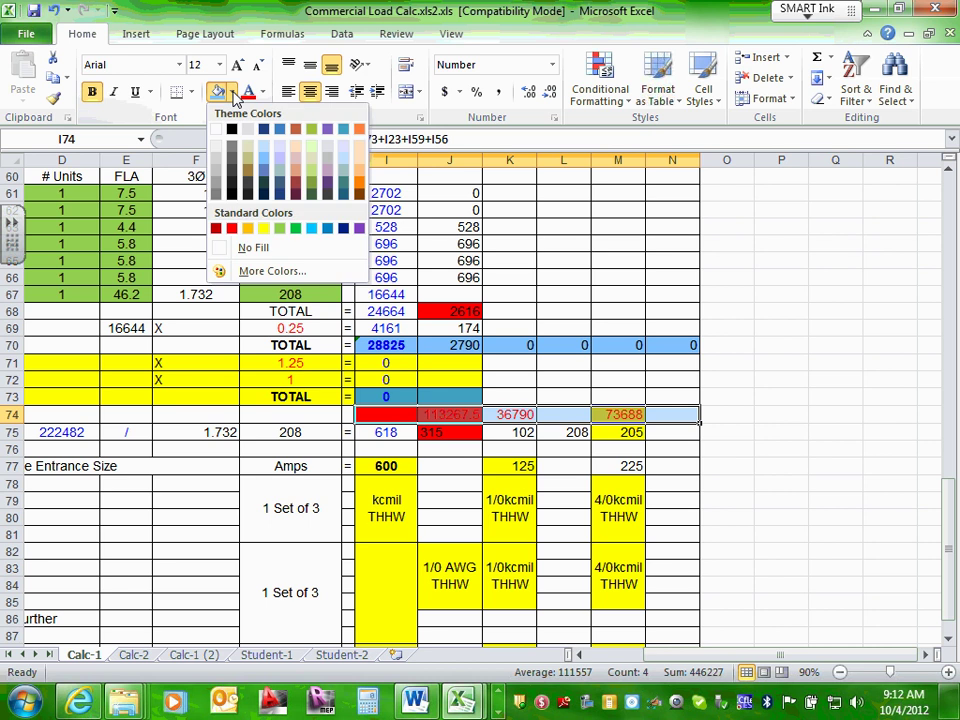
{"action": "left_click", "coordinate": [231, 228]}
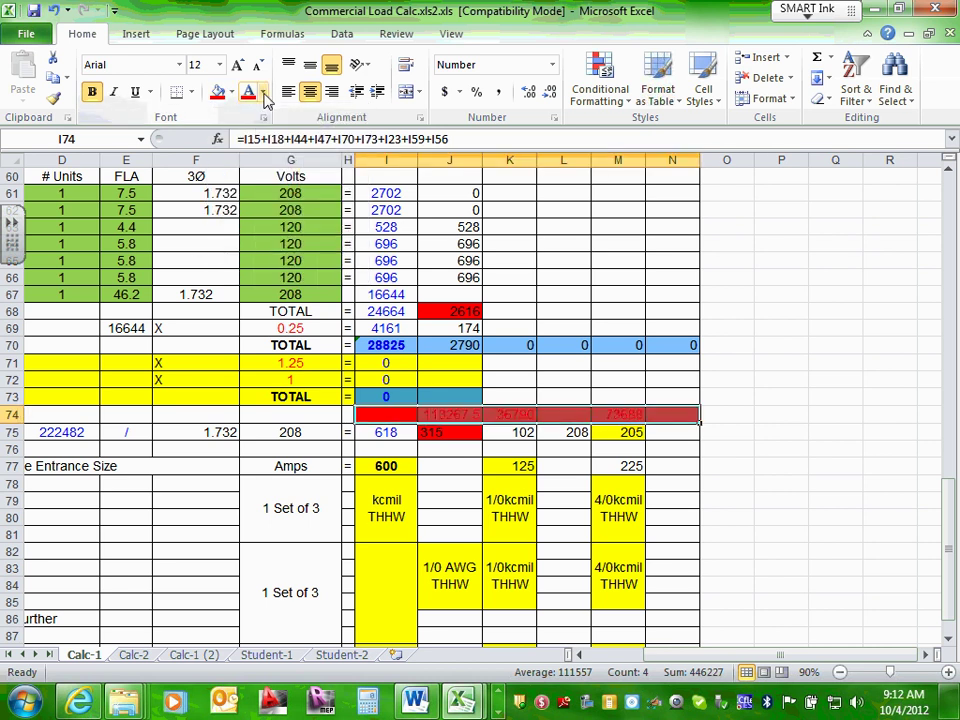
{"action": "left_click", "coordinate": [263, 93]}
{"action": "left_click", "coordinate": [273, 148]}
{"action": "left_click", "coordinate": [792, 344]}
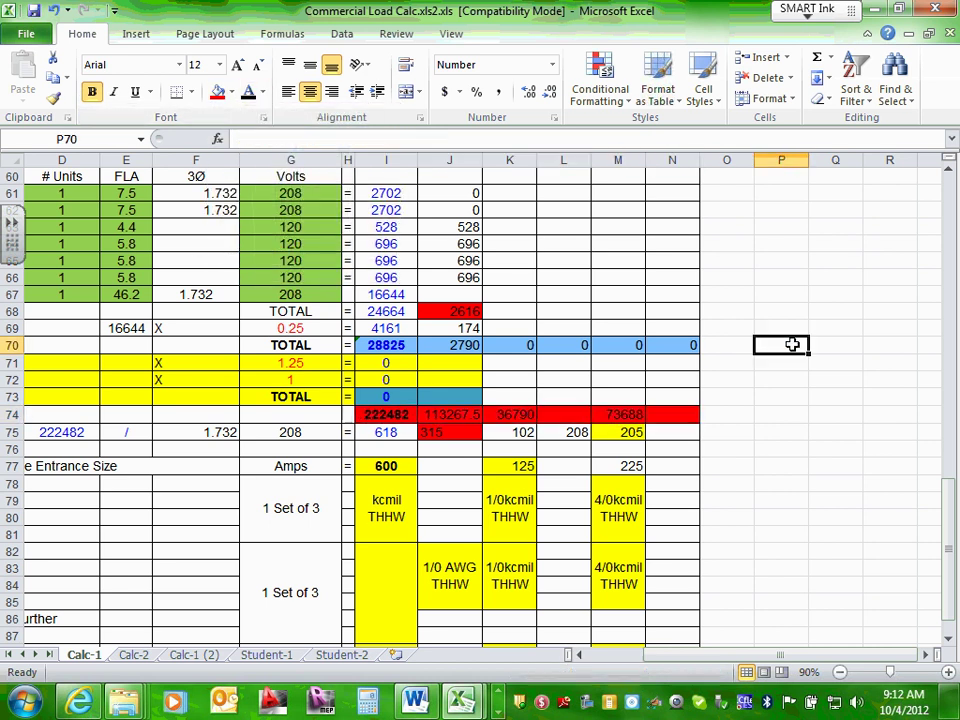
{"action": "left_click_drag", "start_coordinate": [388, 414], "coordinate": [676, 416]}
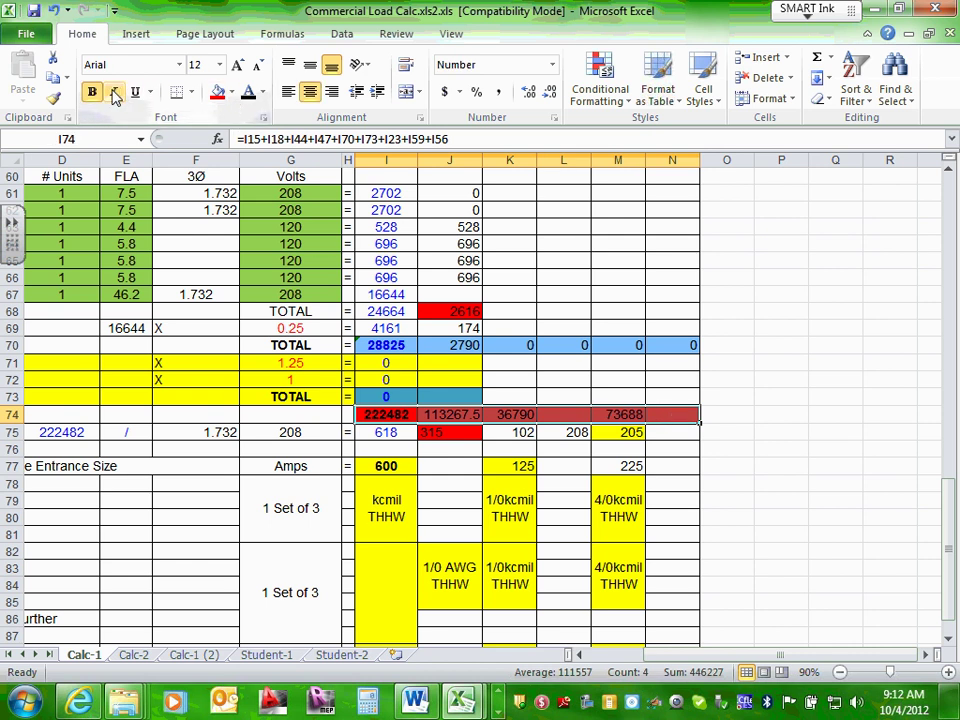
{"action": "left_click", "coordinate": [926, 414]}
Inspect the total demand load formula in I74 and the nearby column I totals it references, up to the kitchen equipment total in I47
{"action": "left_click", "coordinate": [387, 418]}
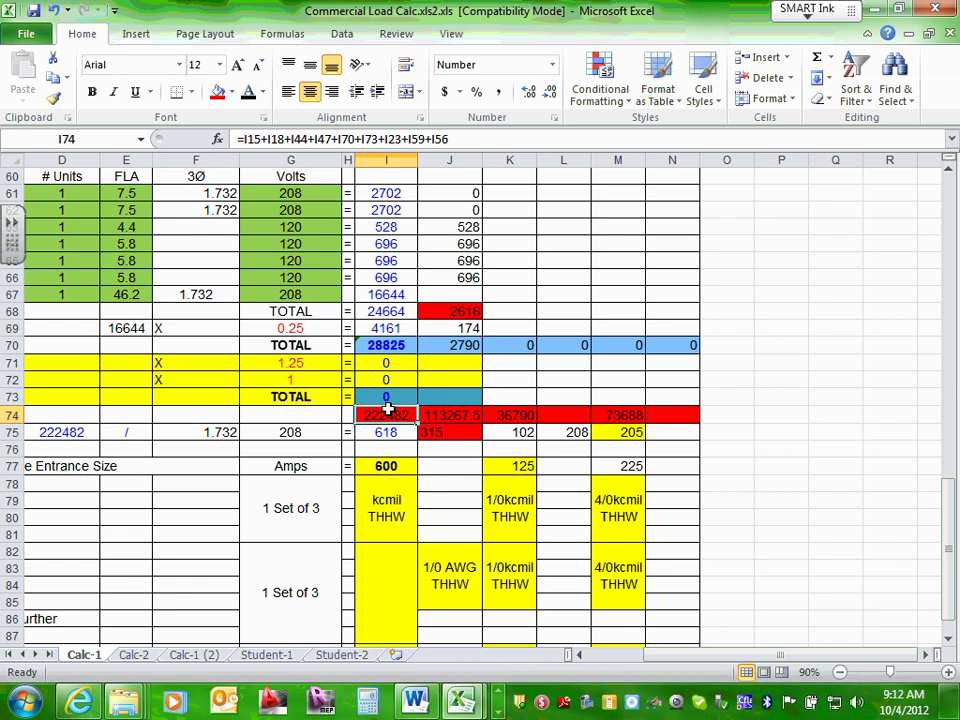
{"action": "double_click", "coordinate": [405, 413]}
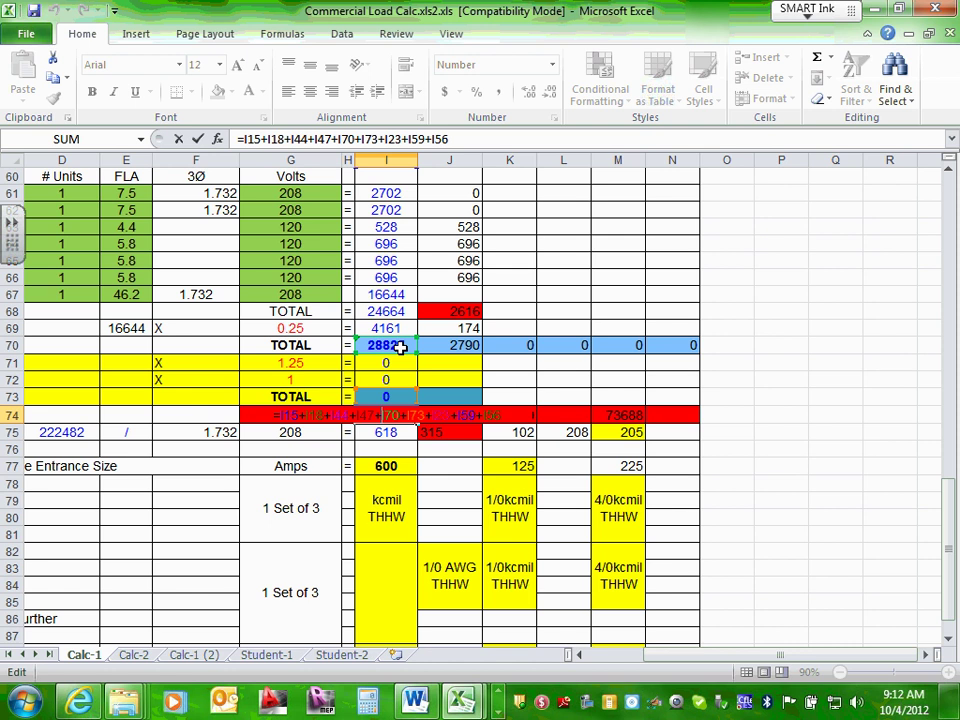
{"action": "scroll", "coordinate": [400, 346], "scroll_direction": "up", "scroll_amount": 4}
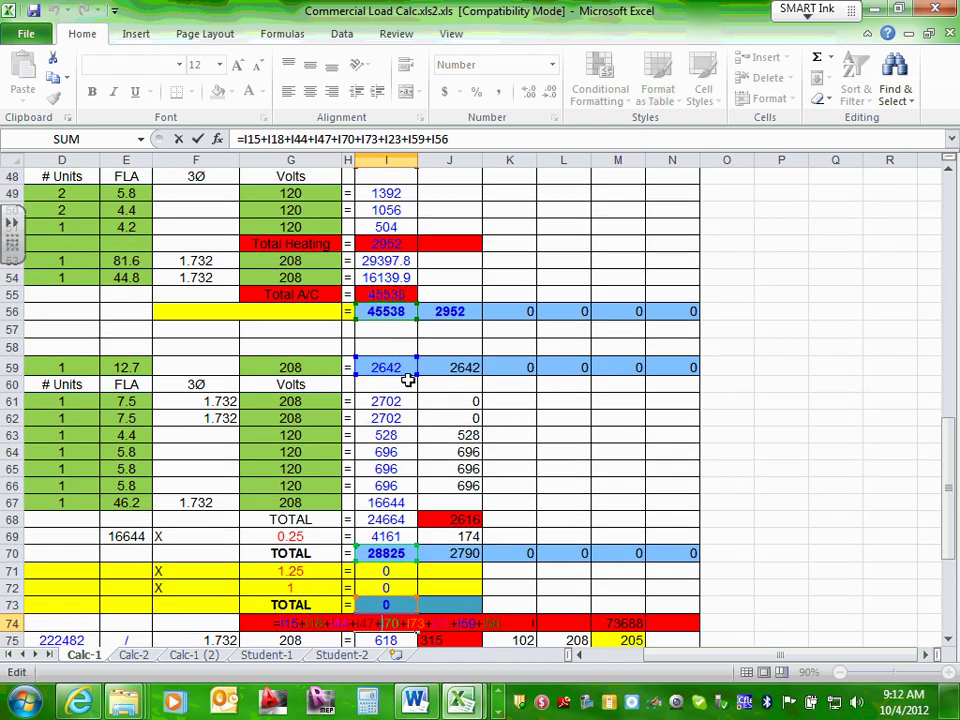
{"action": "scroll", "coordinate": [390, 378], "scroll_direction": "up", "scroll_amount": 1}
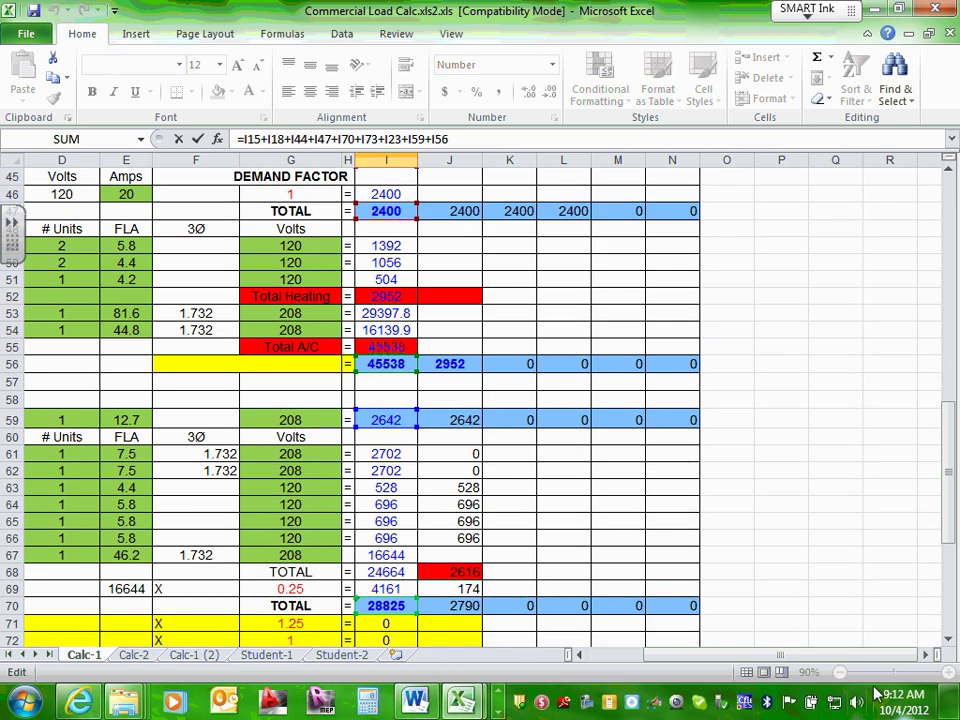
{"action": "key", "text": "Return"}
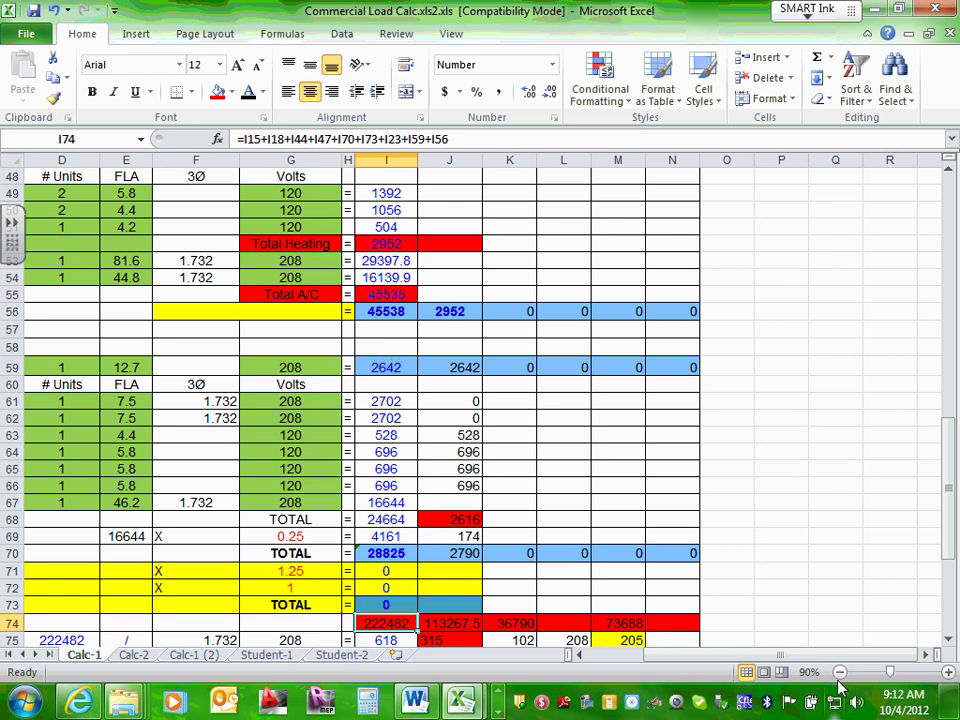
Trace the column I totals added by the I74 total demand load formula, from the motor loads up to the receptacle loads
{"action": "left_click", "coordinate": [840, 672]}
{"action": "left_click", "coordinate": [840, 672]}
{"action": "left_click_drag", "start_coordinate": [790, 654], "coordinate": [860, 588]}
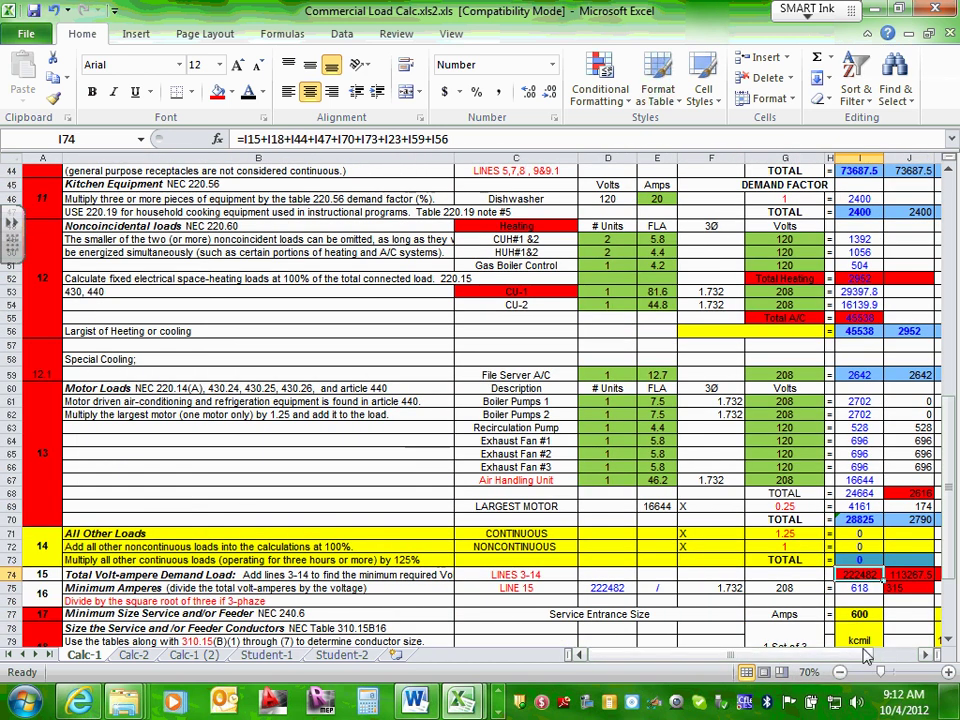
{"action": "double_click", "coordinate": [858, 575]}
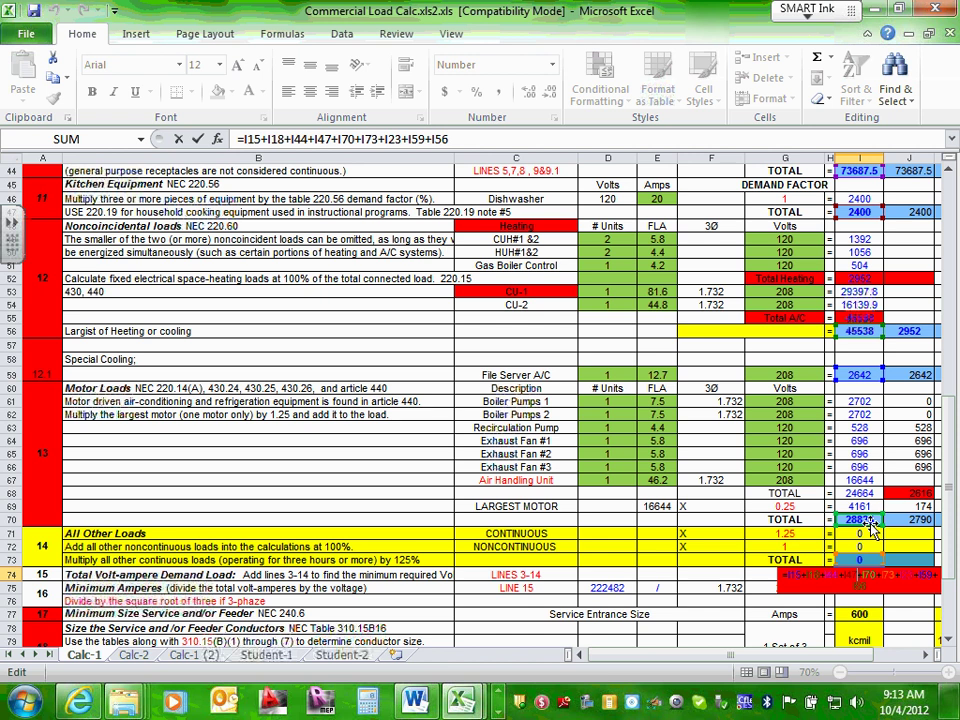
{"action": "left_click_drag", "start_coordinate": [862, 519], "coordinate": [858, 385]}
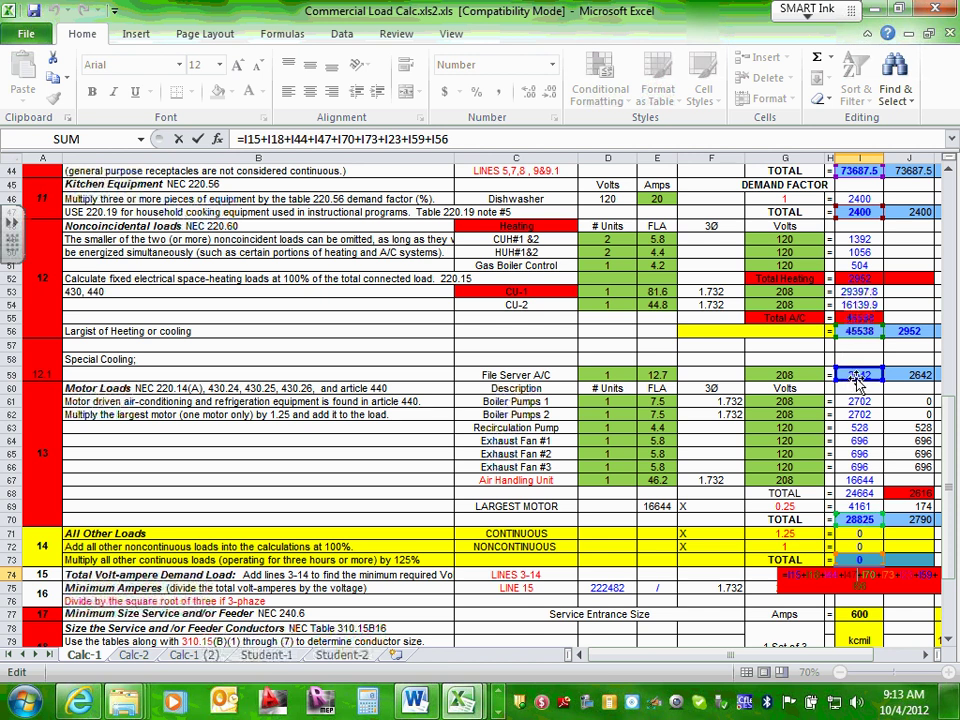
{"action": "scroll", "coordinate": [858, 385], "scroll_direction": "up", "scroll_amount": 1}
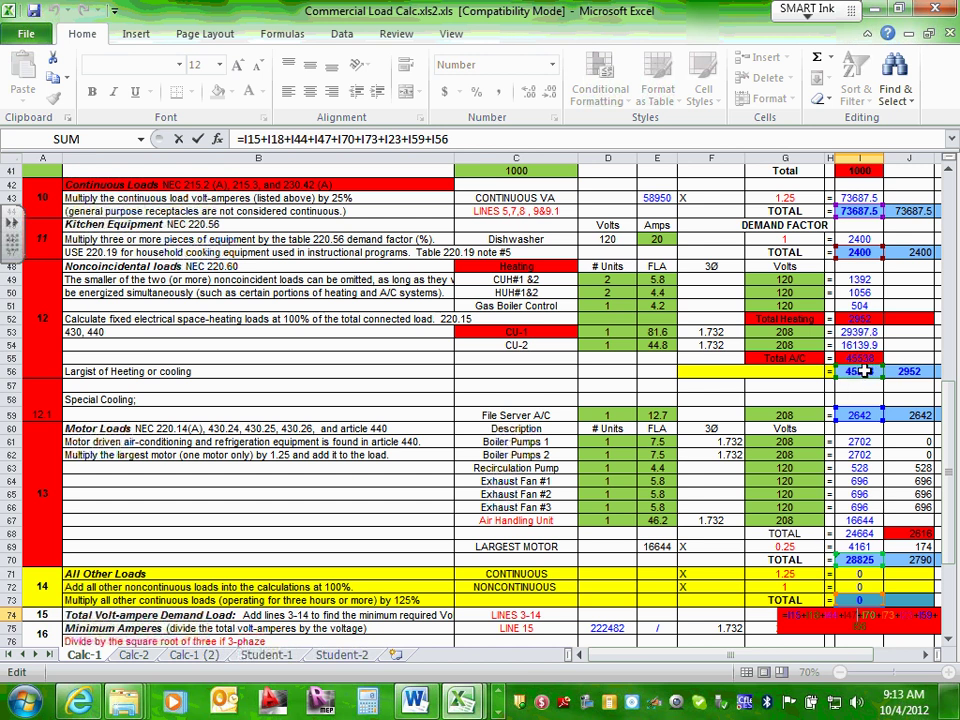
{"action": "scroll", "coordinate": [856, 373], "scroll_direction": "up", "scroll_amount": 1}
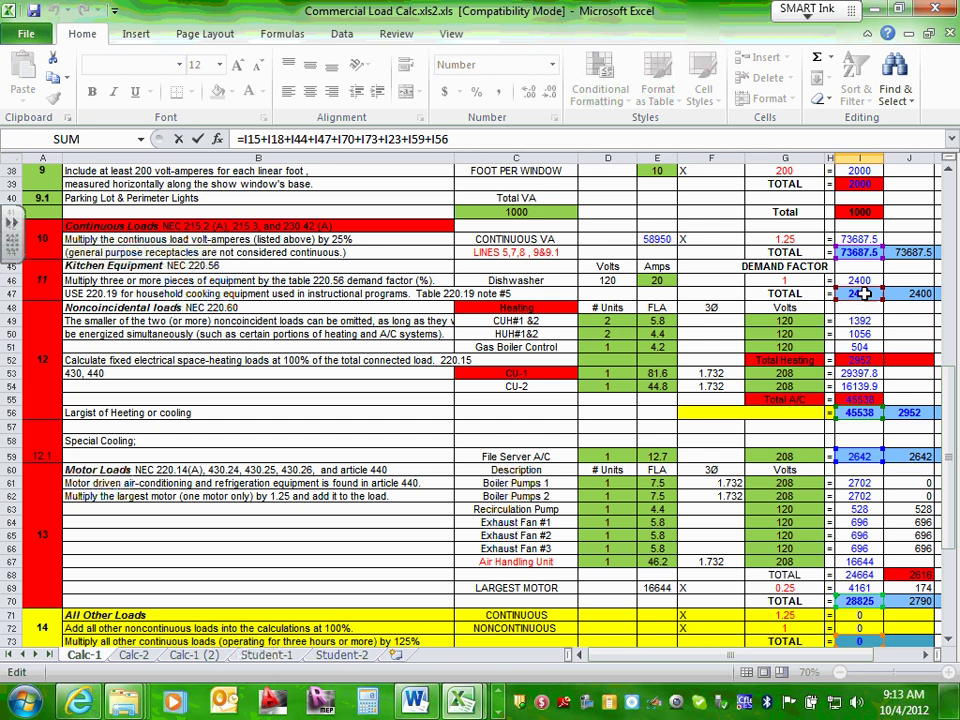
{"action": "scroll", "coordinate": [863, 293], "scroll_direction": "up", "scroll_amount": 1}
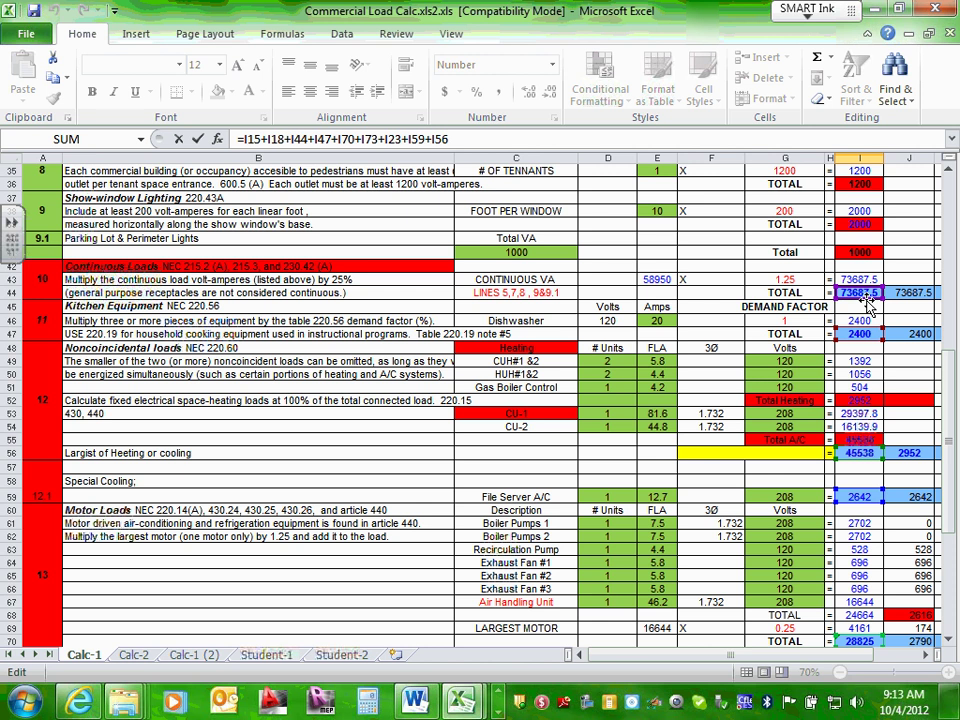
{"action": "scroll", "coordinate": [866, 305], "scroll_direction": "up", "scroll_amount": 8}
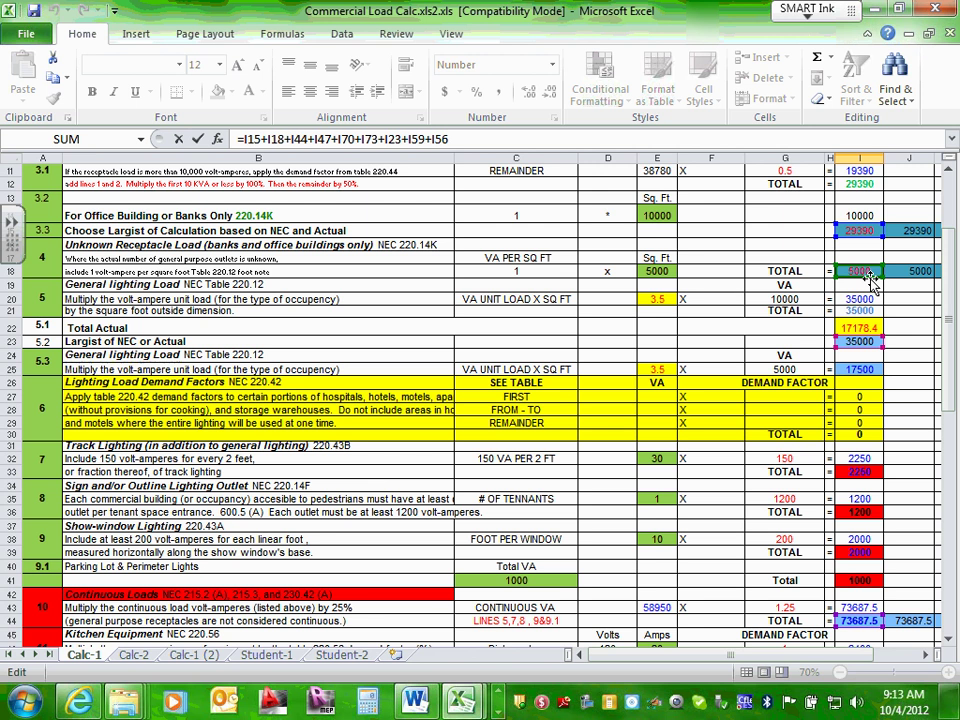
{"action": "scroll", "coordinate": [870, 278], "scroll_direction": "up", "scroll_amount": 2}
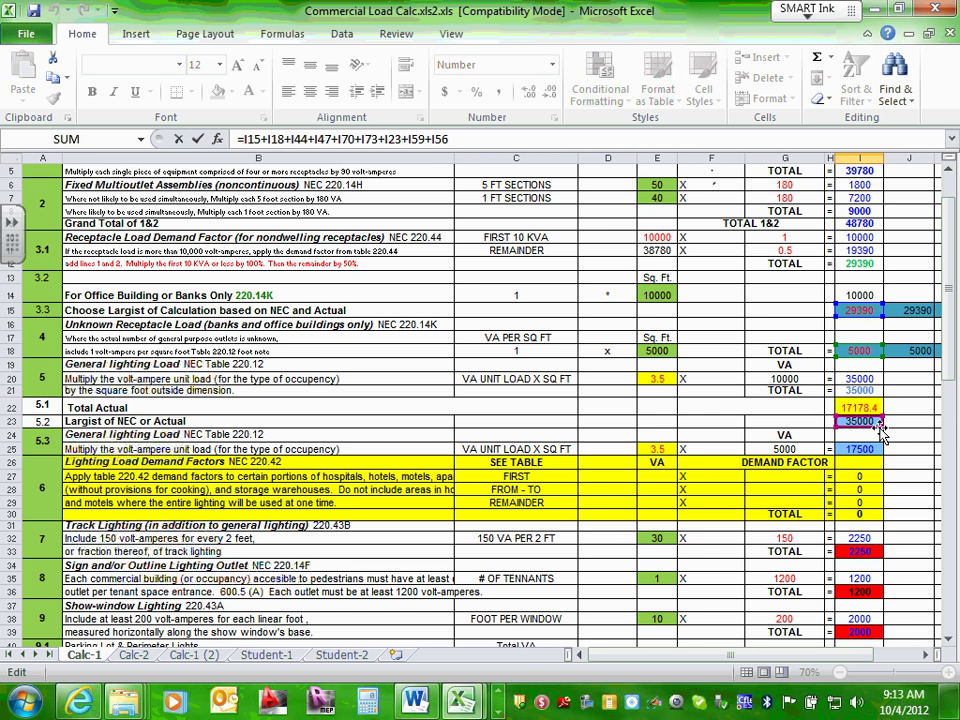
{"action": "scroll", "coordinate": [880, 430], "scroll_direction": "down", "scroll_amount": 2}
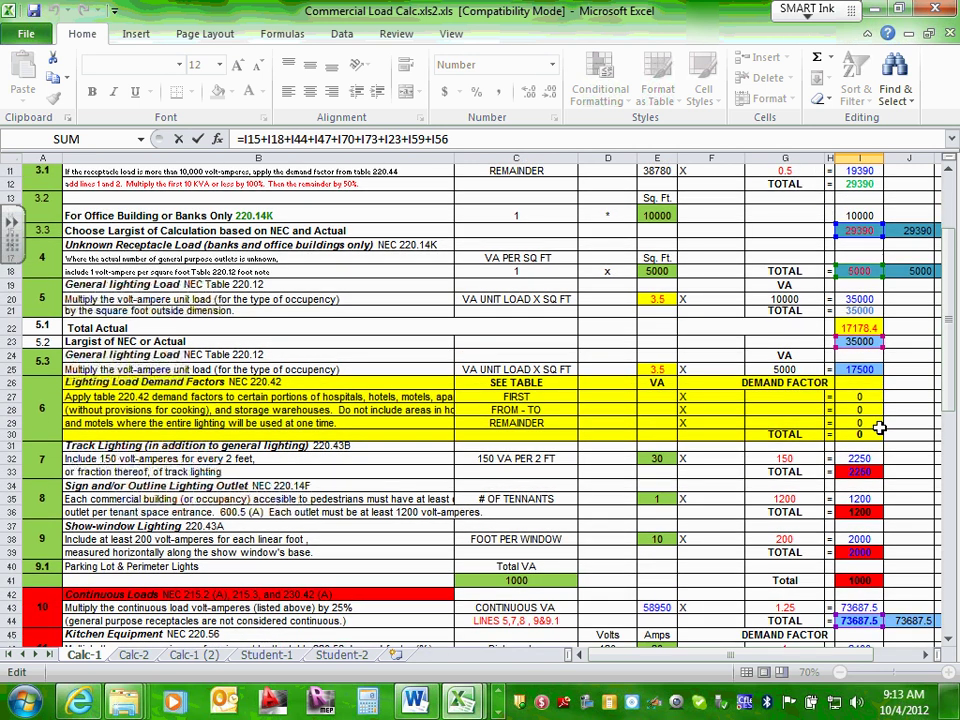
{"action": "scroll", "coordinate": [878, 428], "scroll_direction": "down", "scroll_amount": 3}
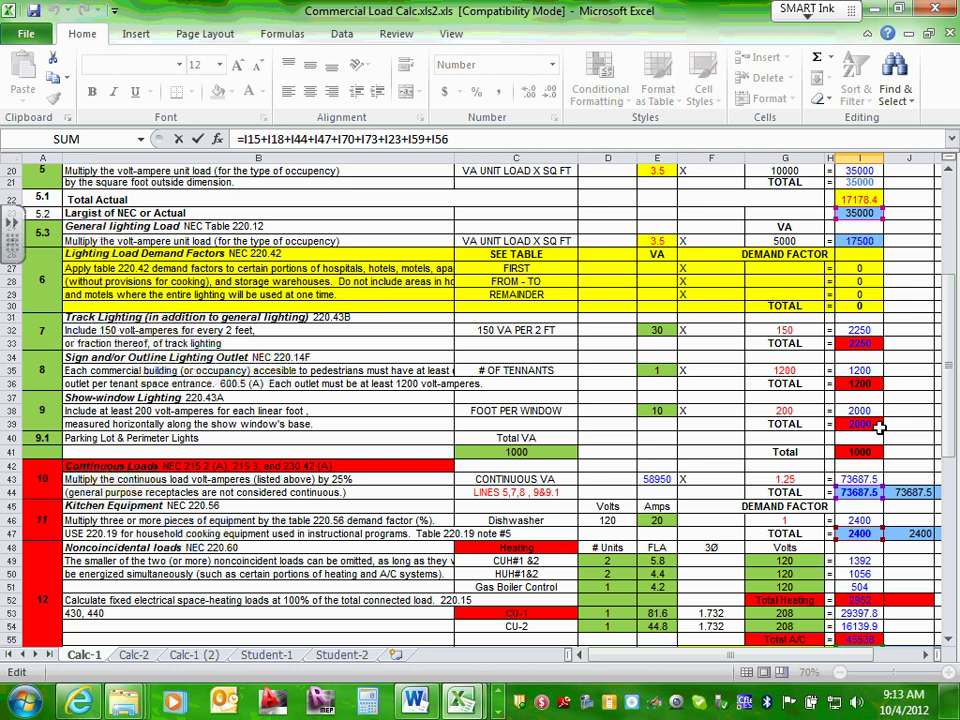
{"action": "scroll", "coordinate": [880, 428], "scroll_direction": "up", "scroll_amount": 3}
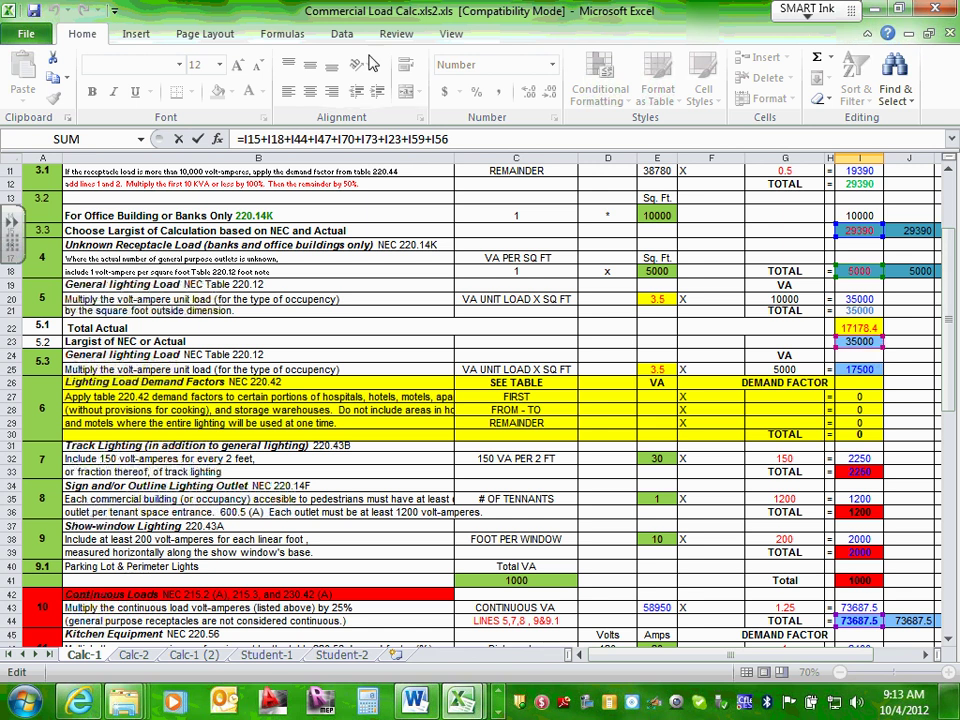
Remove the I23 general lighting term from the total demand load formula in I74, making it =I15+I18+I44+I47+I70+I73+I59+I56
{"action": "double_click", "coordinate": [387, 139]}
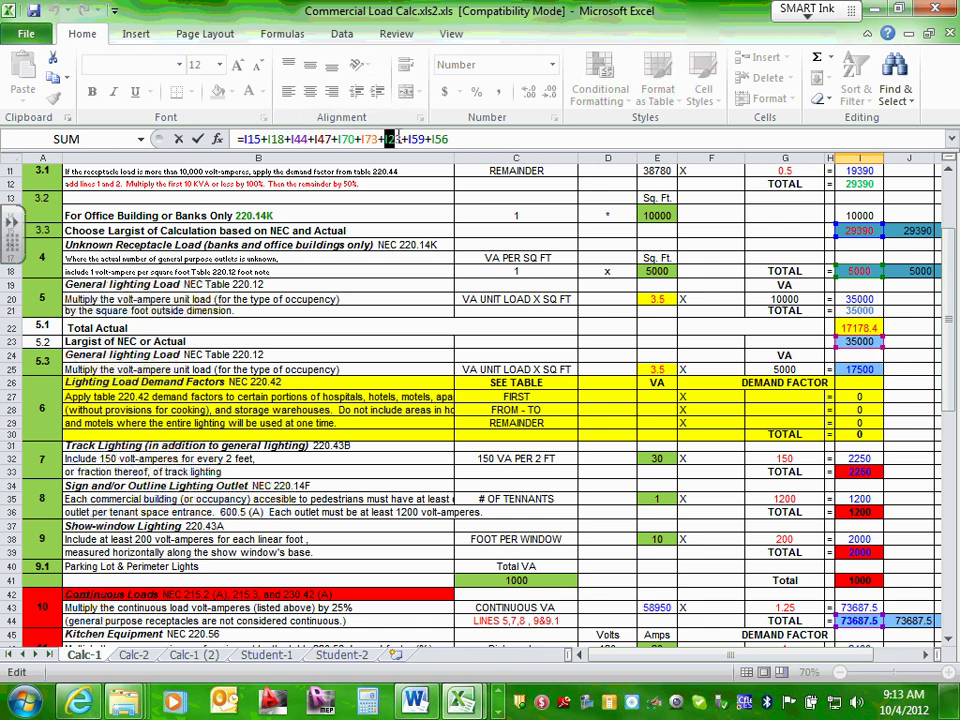
{"action": "key", "text": "BackSpace"}
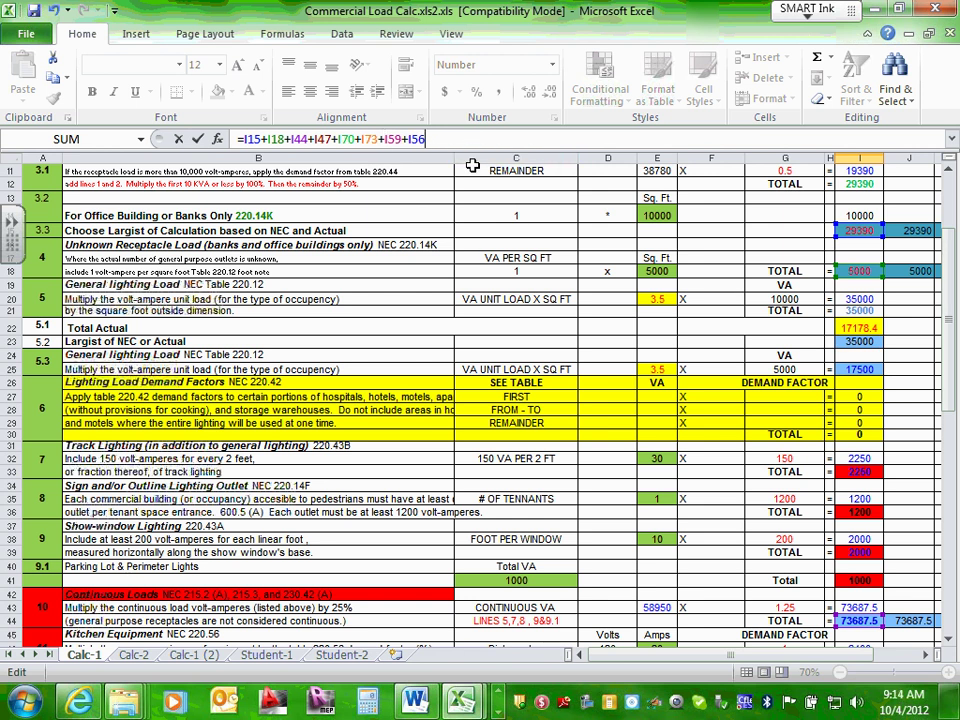
{"action": "key", "text": "Return"}
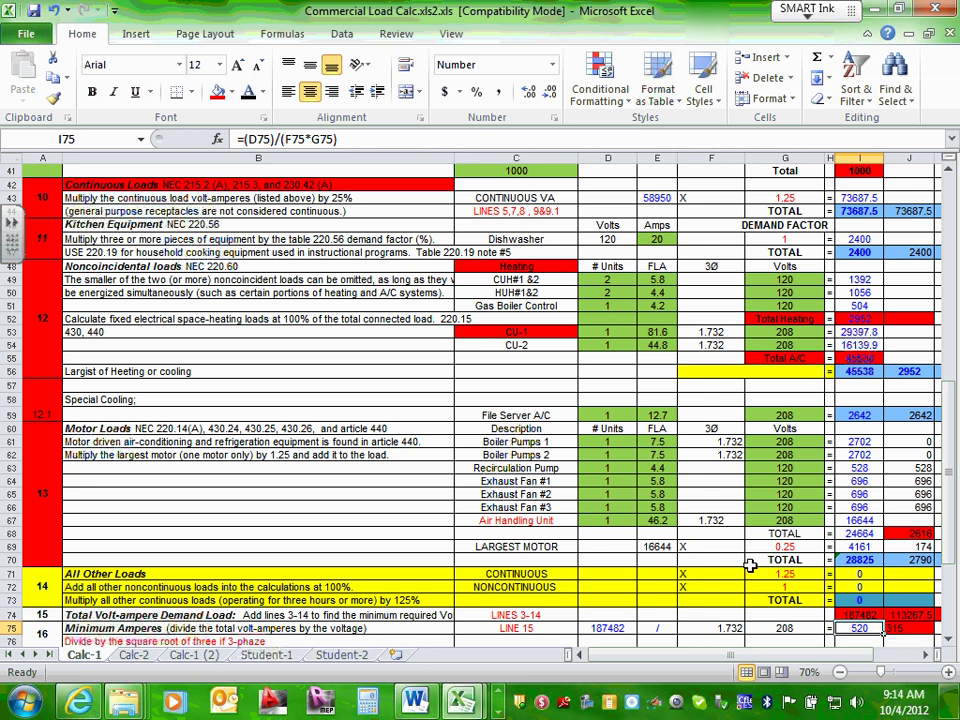
Reopen the I74 formula and check its referenced totals against the continuous, lighting and receptacle load lines
{"action": "left_click", "coordinate": [852, 616]}
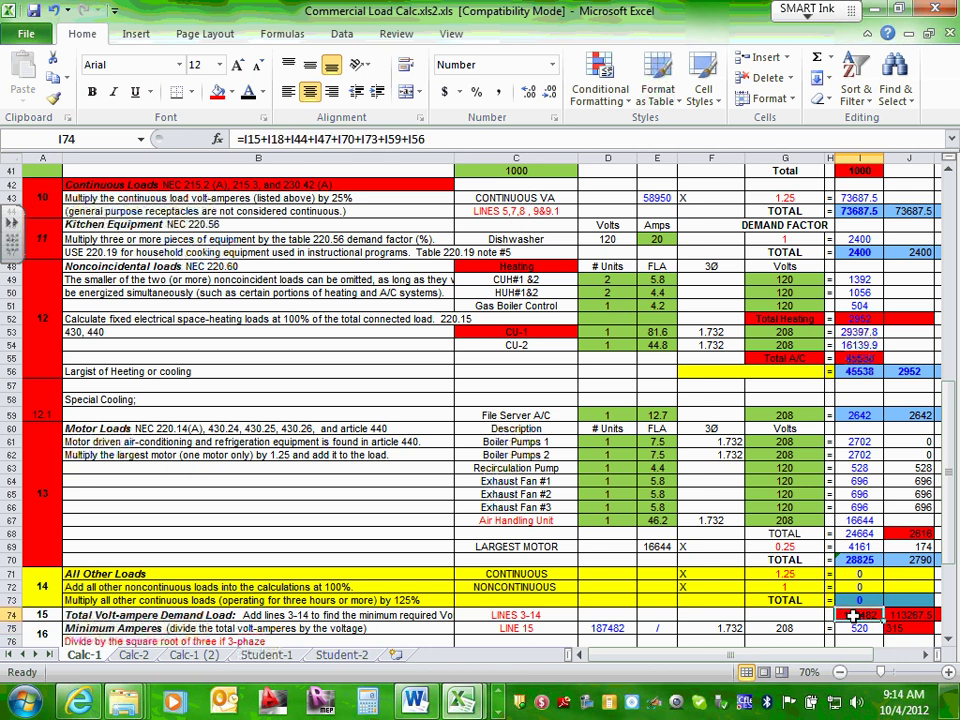
{"action": "double_click", "coordinate": [852, 616]}
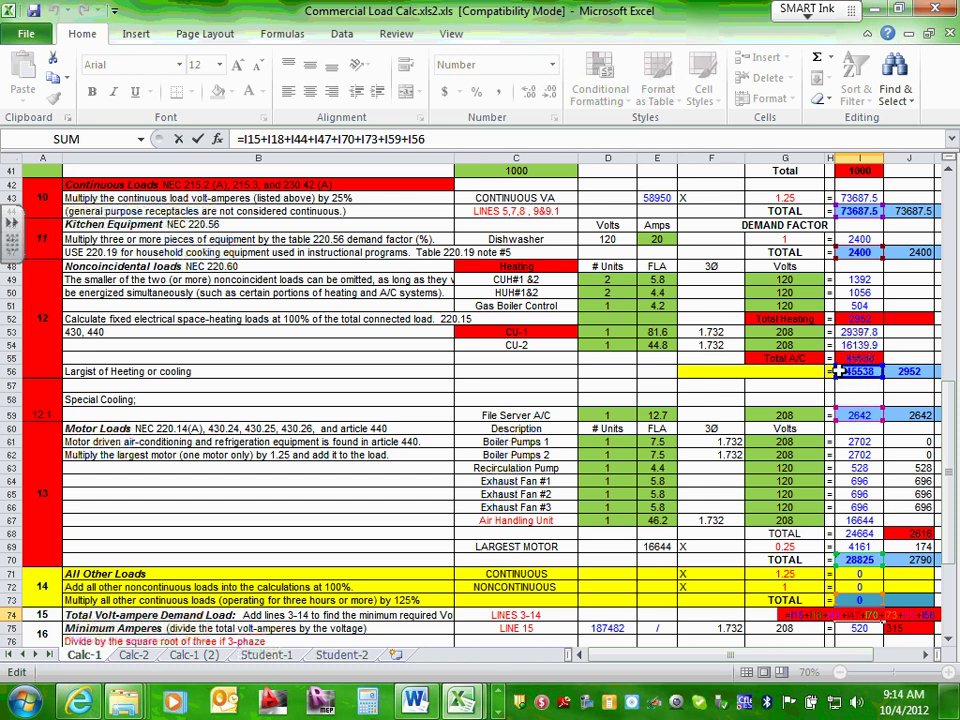
{"action": "scroll", "coordinate": [845, 371], "scroll_direction": "up", "scroll_amount": 1}
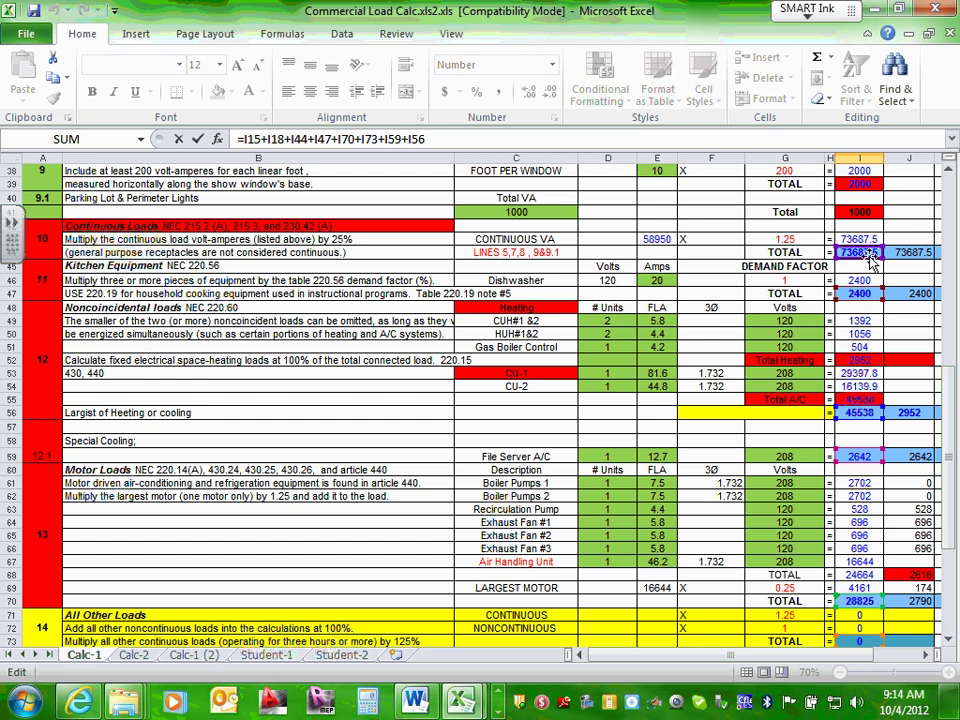
{"action": "scroll", "coordinate": [870, 260], "scroll_direction": "up", "scroll_amount": 8}
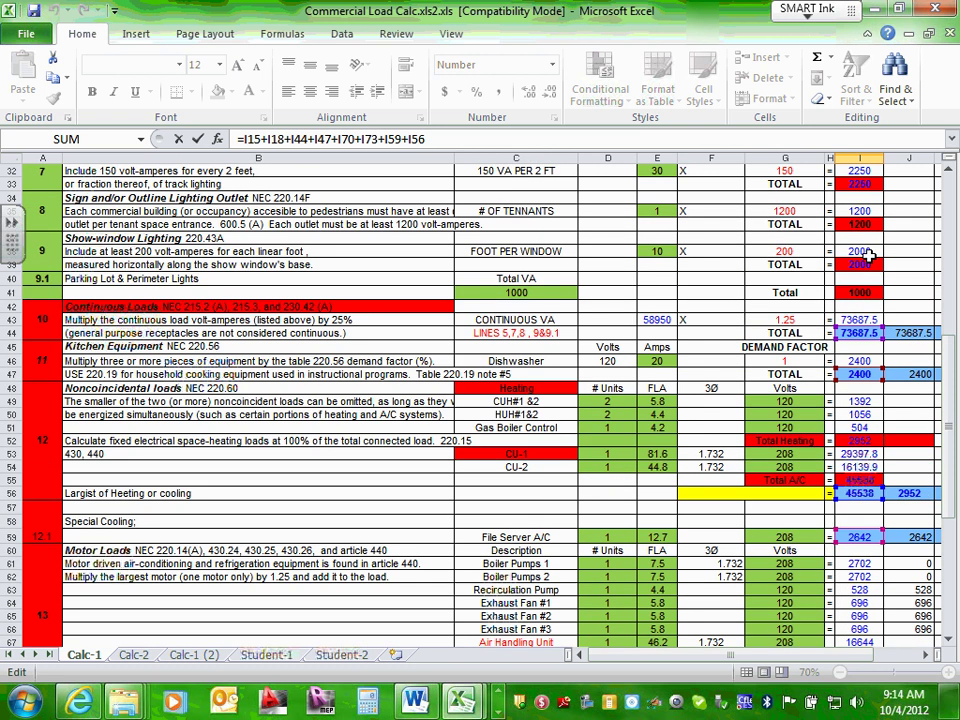
{"action": "scroll", "coordinate": [870, 258], "scroll_direction": "up", "scroll_amount": 2}
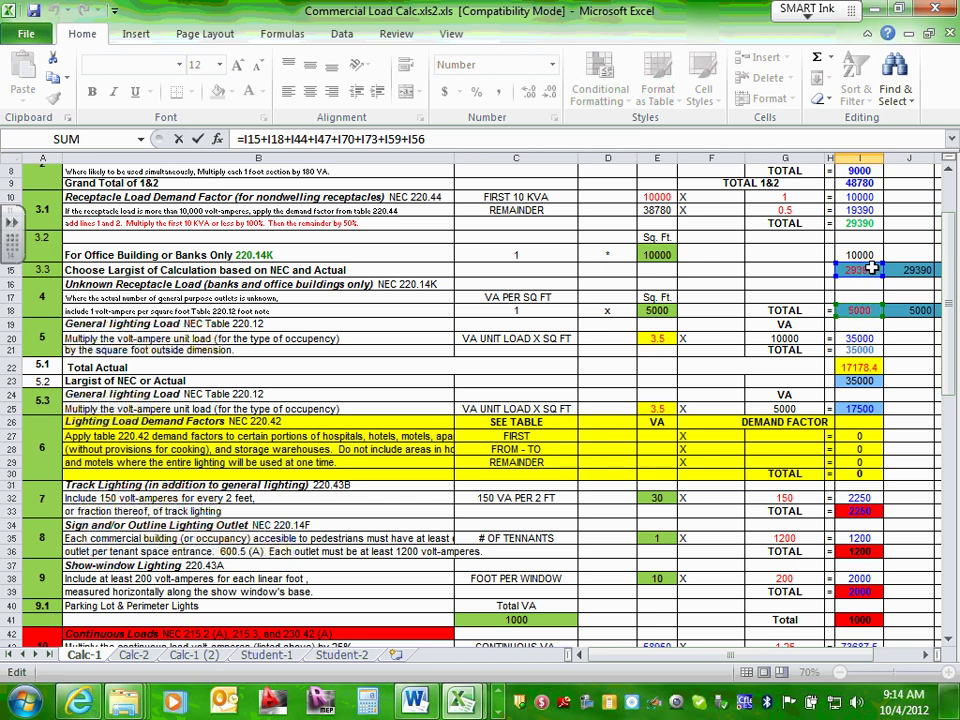
{"action": "scroll", "coordinate": [872, 268], "scroll_direction": "up", "scroll_amount": 2}
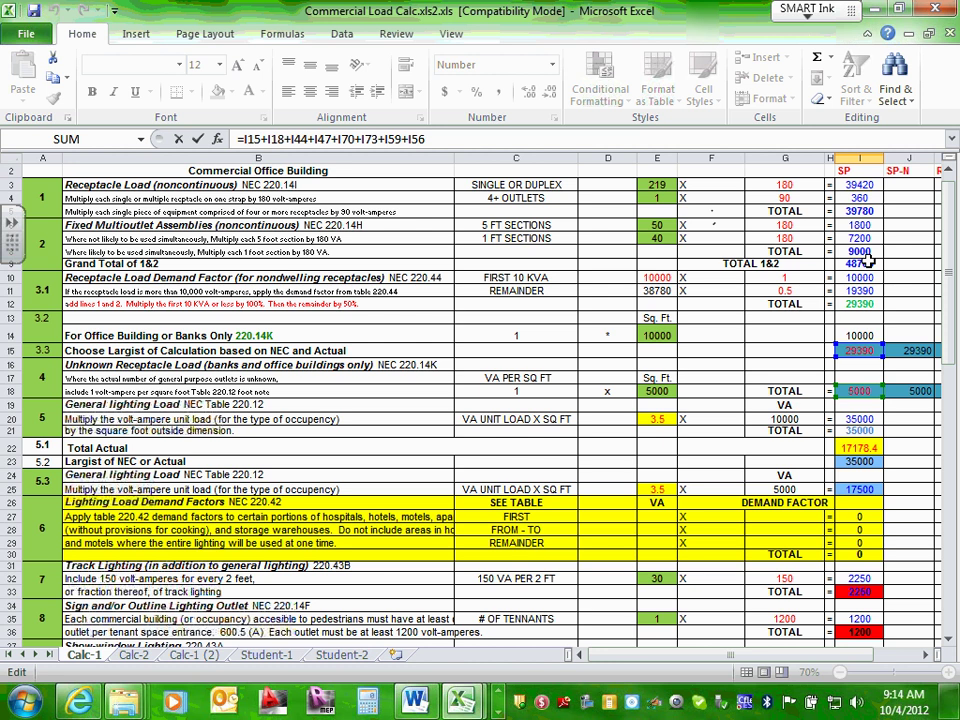
{"action": "scroll", "coordinate": [872, 262], "scroll_direction": "down", "scroll_amount": 6}
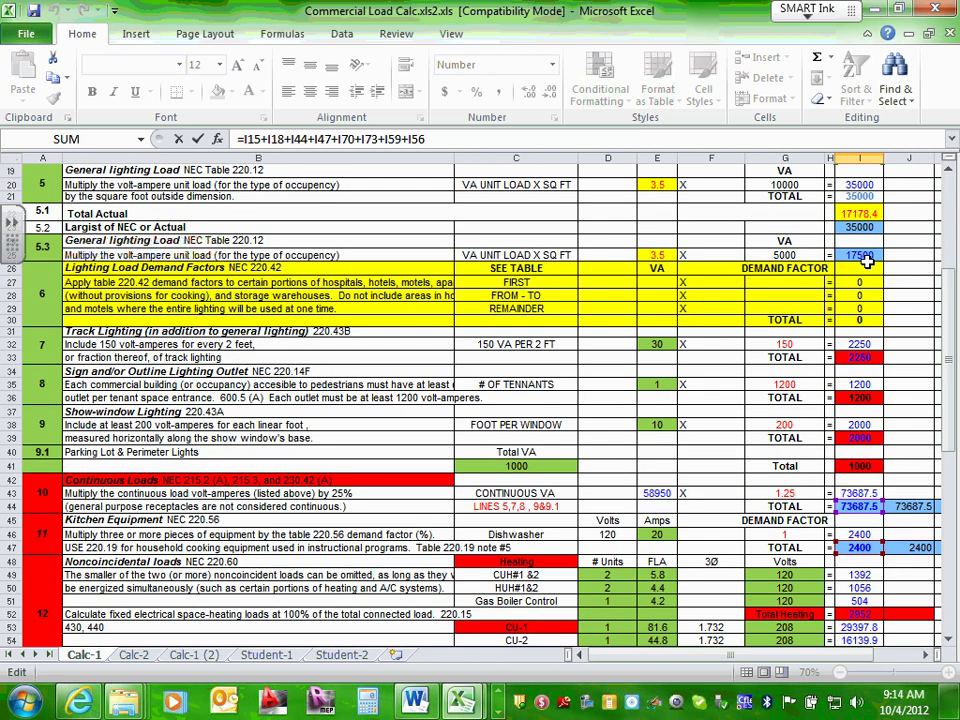
{"action": "scroll", "coordinate": [868, 260], "scroll_direction": "up", "scroll_amount": 5}
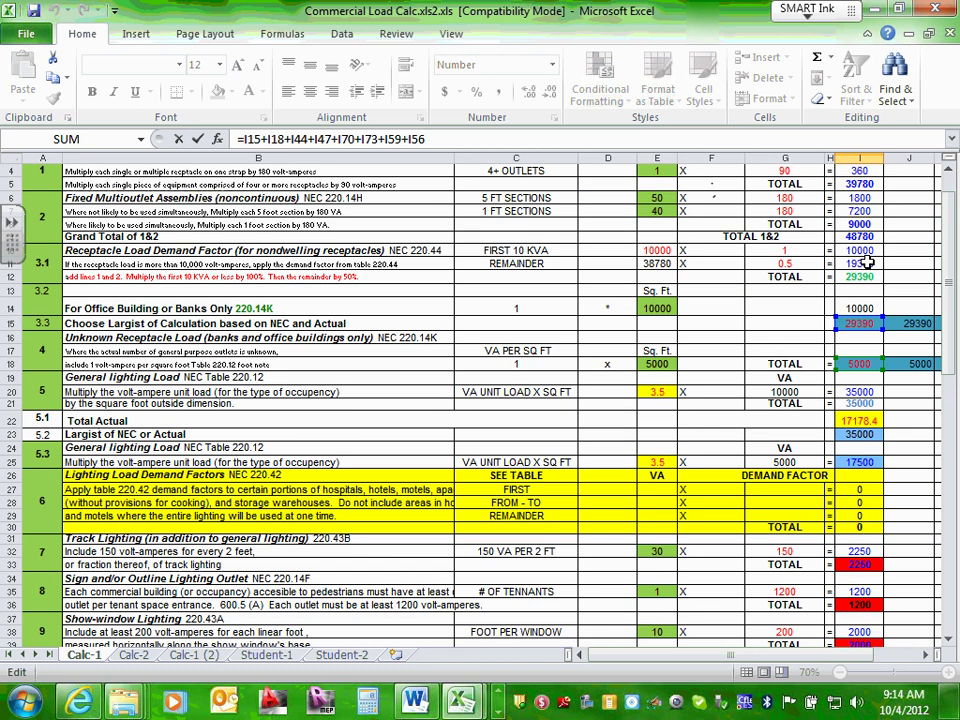
{"action": "scroll", "coordinate": [868, 262], "scroll_direction": "down", "scroll_amount": 3}
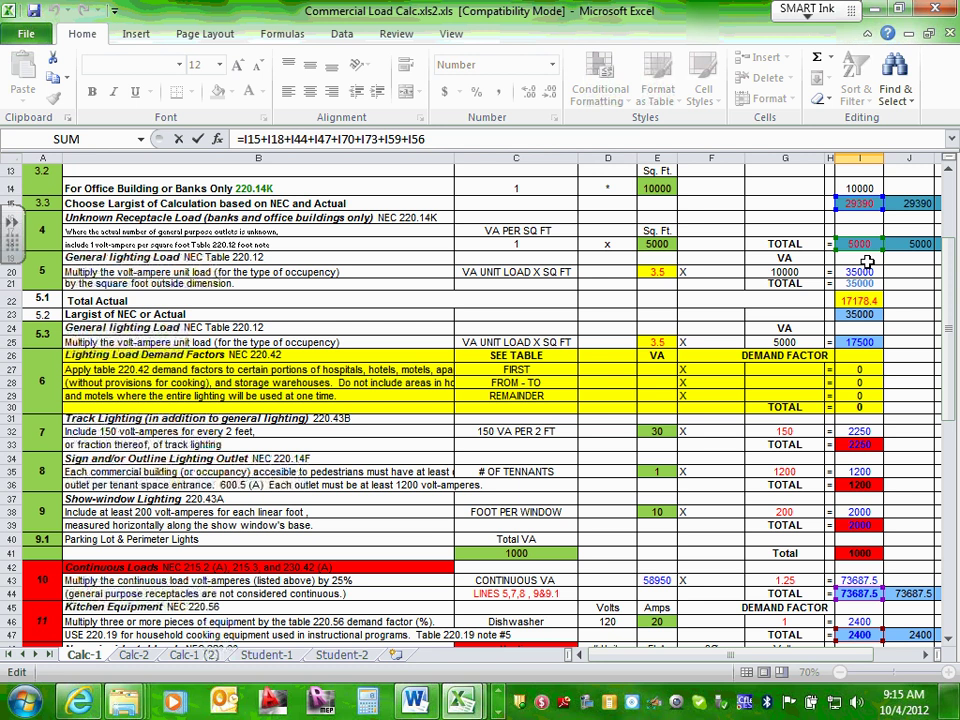
Recheck the I74 references for the motor, special cooling, heating or cooling, kitchen, continuous and receptacle loads, and close the formula
{"action": "scroll", "coordinate": [868, 262], "scroll_direction": "down", "scroll_amount": 10}
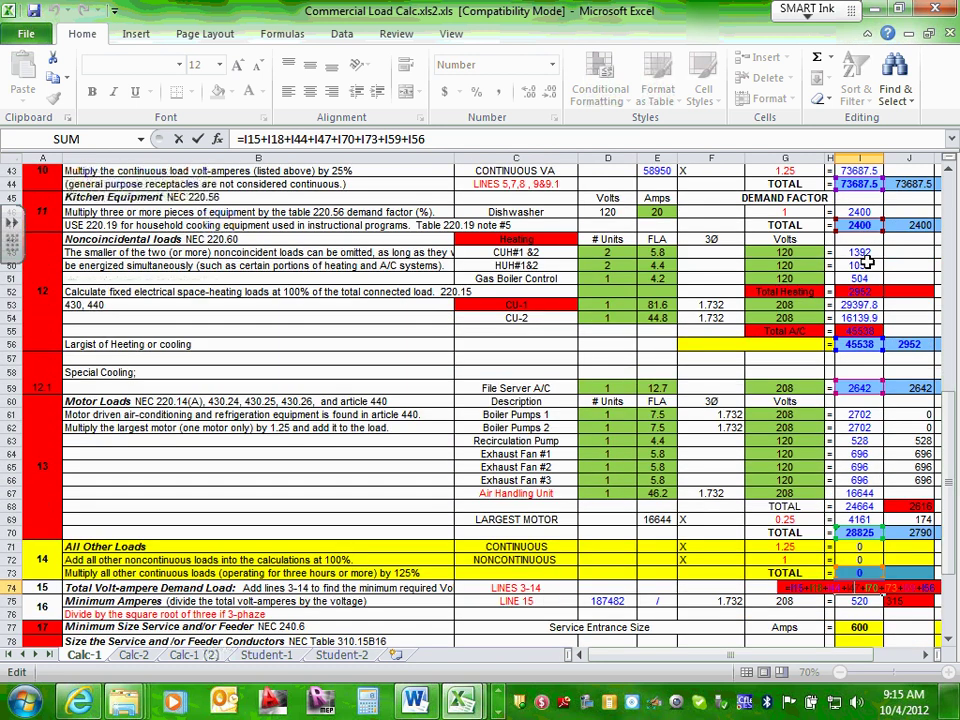
{"action": "scroll", "coordinate": [868, 262], "scroll_direction": "down", "scroll_amount": 2}
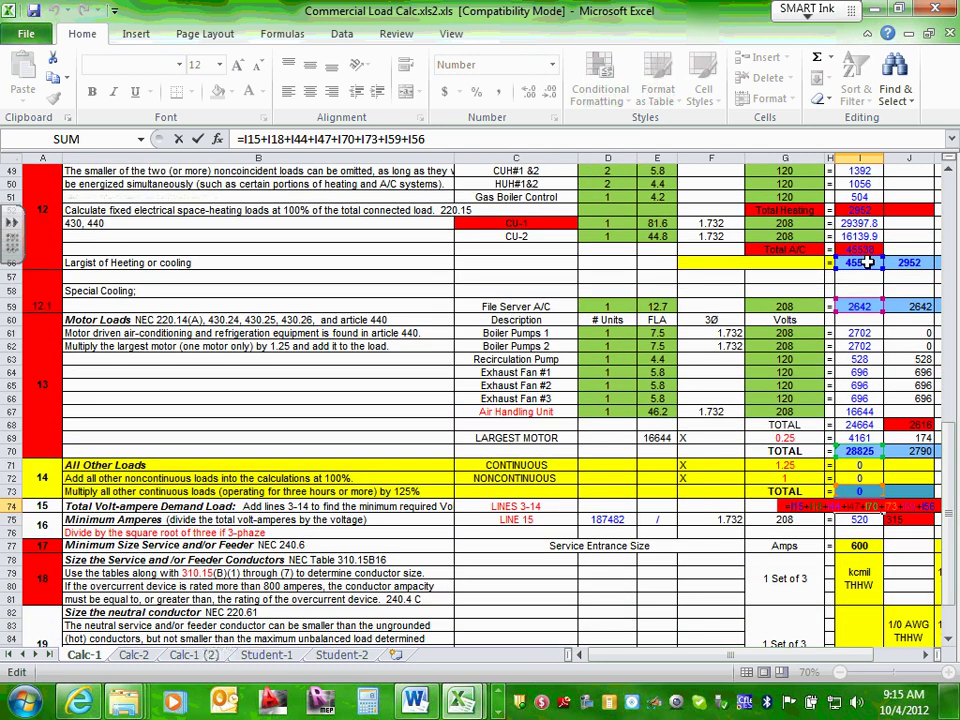
{"action": "scroll", "coordinate": [868, 262], "scroll_direction": "down", "scroll_amount": 2}
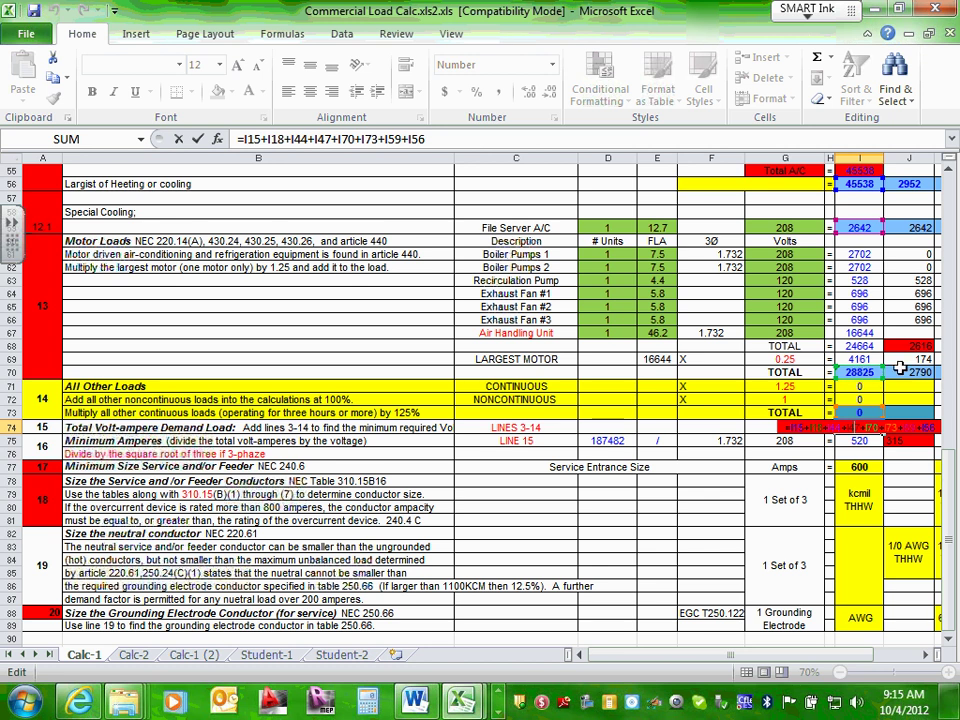
{"action": "scroll", "coordinate": [862, 368], "scroll_direction": "up", "scroll_amount": 2}
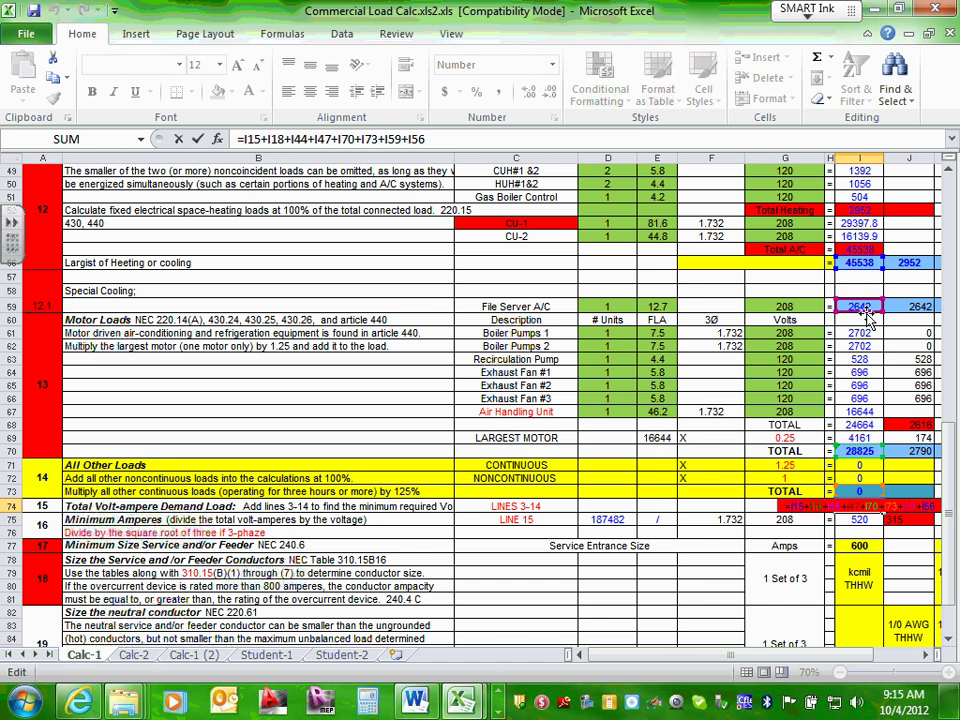
{"action": "scroll", "coordinate": [868, 314], "scroll_direction": "up", "scroll_amount": 1}
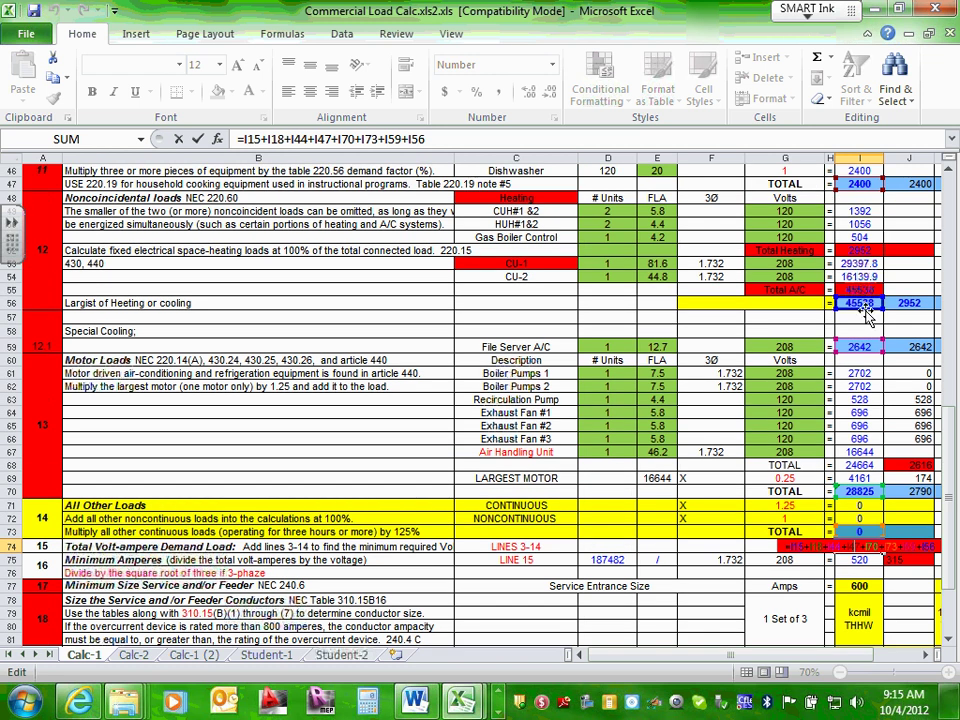
{"action": "scroll", "coordinate": [866, 312], "scroll_direction": "up", "scroll_amount": 1}
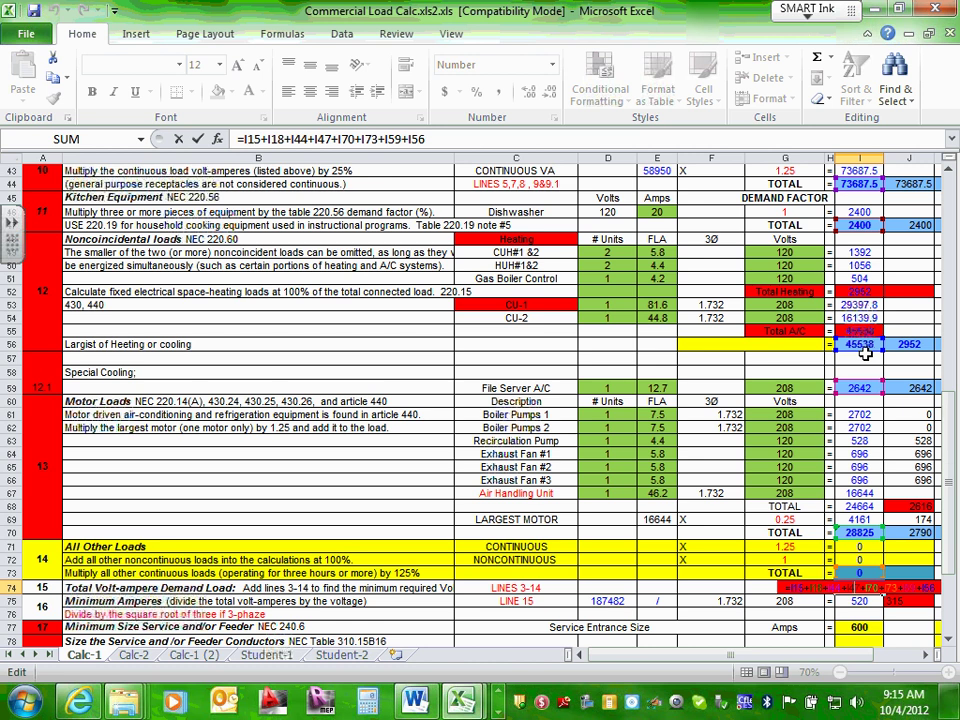
{"action": "scroll", "coordinate": [866, 353], "scroll_direction": "up", "scroll_amount": 3}
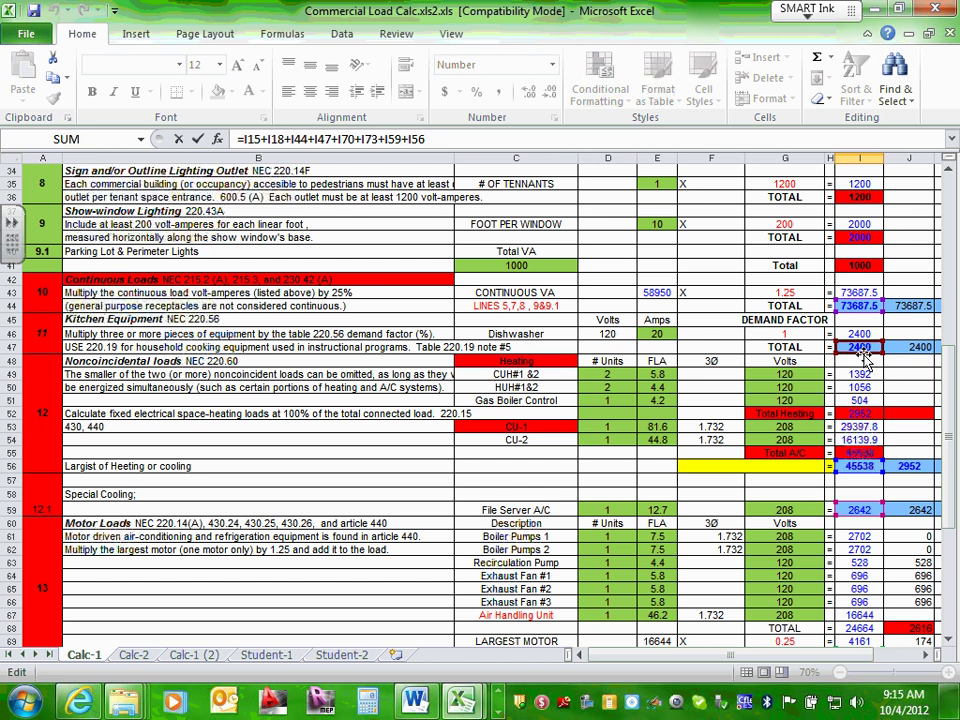
{"action": "scroll", "coordinate": [866, 358], "scroll_direction": "up", "scroll_amount": 1}
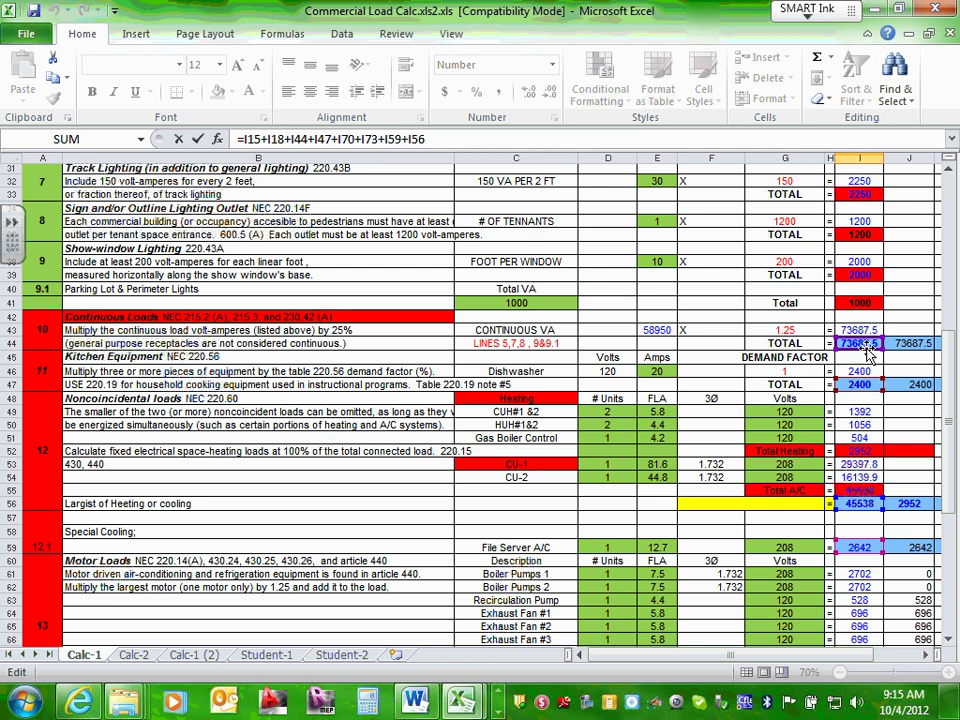
{"action": "scroll", "coordinate": [866, 355], "scroll_direction": "up", "scroll_amount": 2}
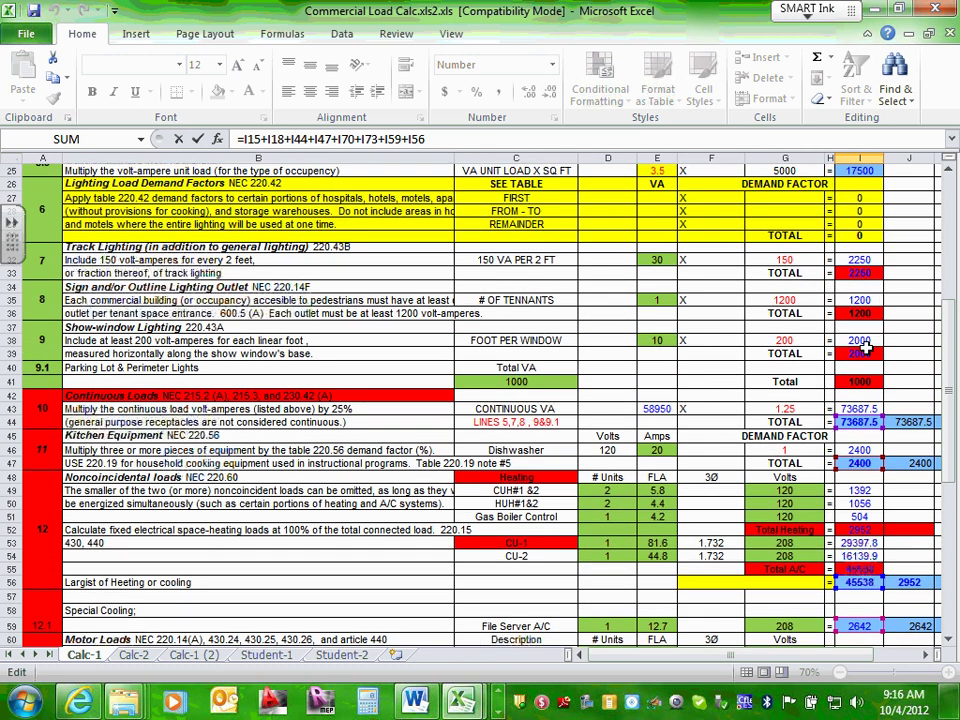
{"action": "scroll", "coordinate": [866, 345], "scroll_direction": "up", "scroll_amount": 8}
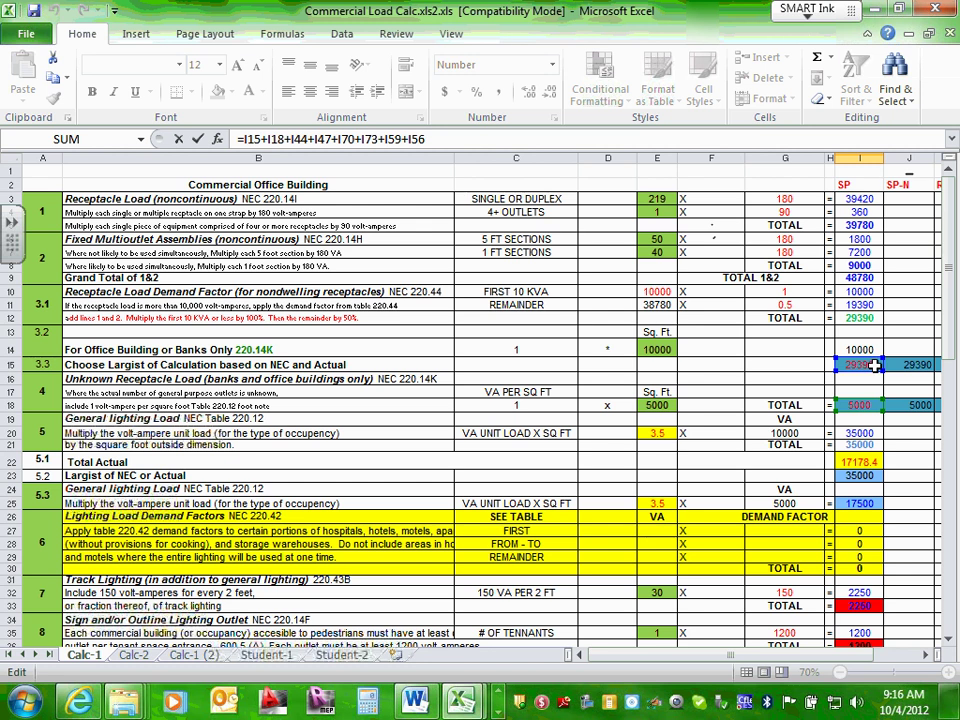
{"action": "key", "text": "Return"}
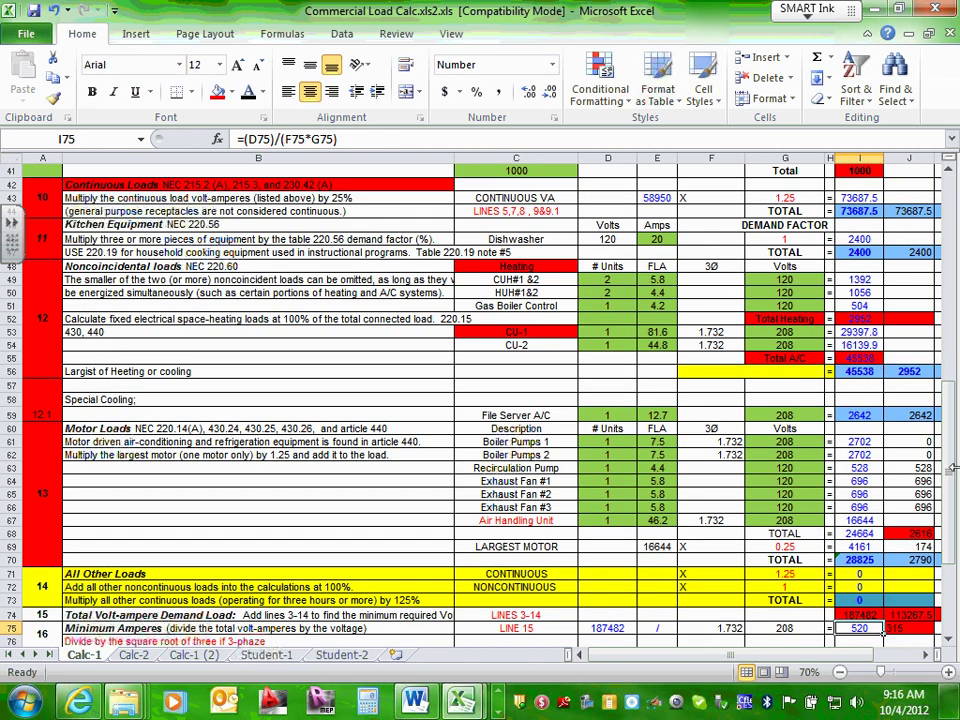
{"action": "scroll", "coordinate": [955, 467], "scroll_direction": "down", "scroll_amount": 7}
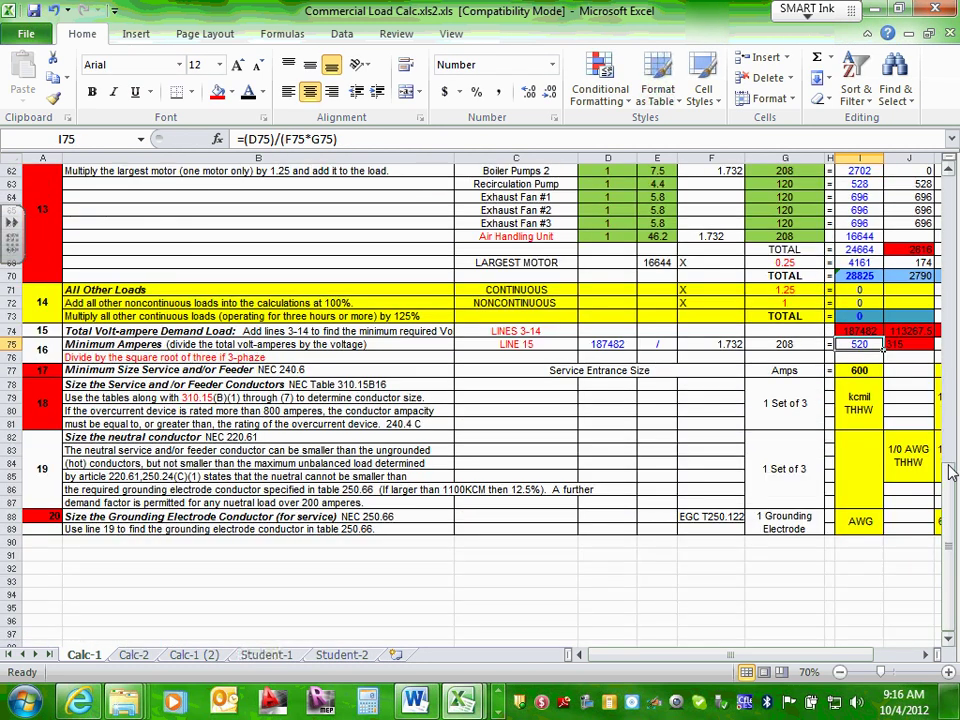
Check the formulas behind the I74 total demand load, the I70 motor total and the J74 neutral total
{"action": "left_click", "coordinate": [860, 330]}
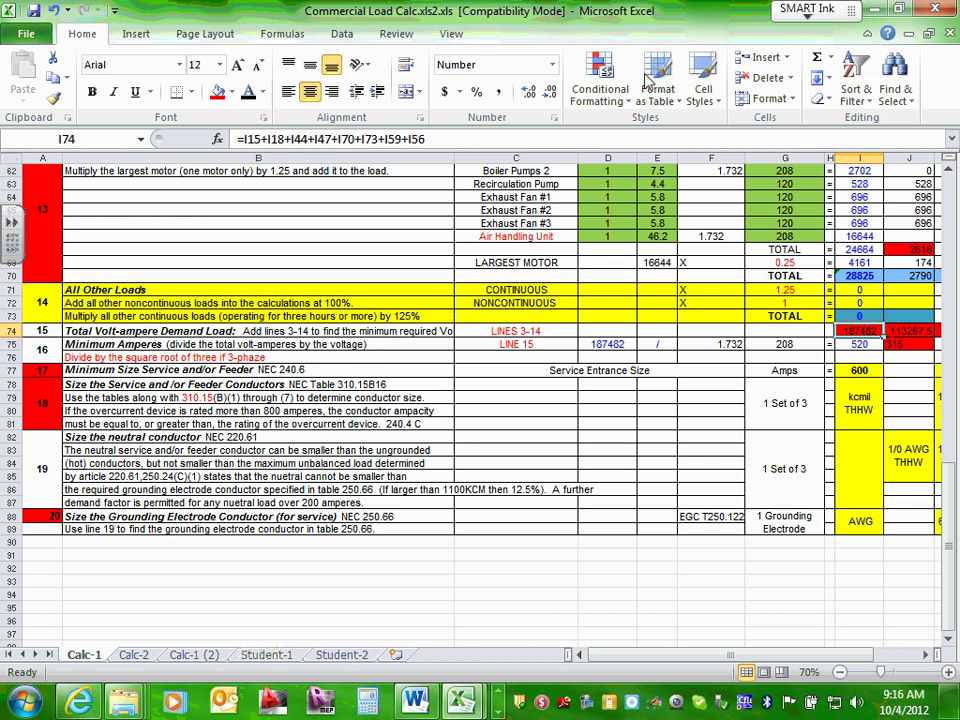
{"action": "left_click", "coordinate": [866, 275]}
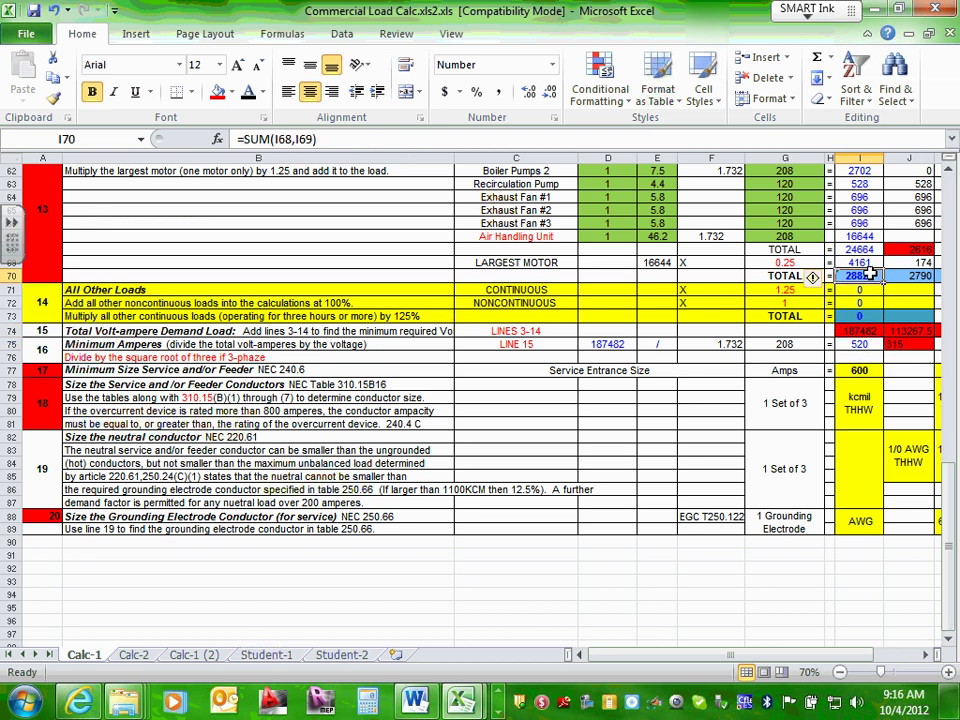
{"action": "left_click", "coordinate": [925, 655]}
{"action": "left_click", "coordinate": [925, 655]}
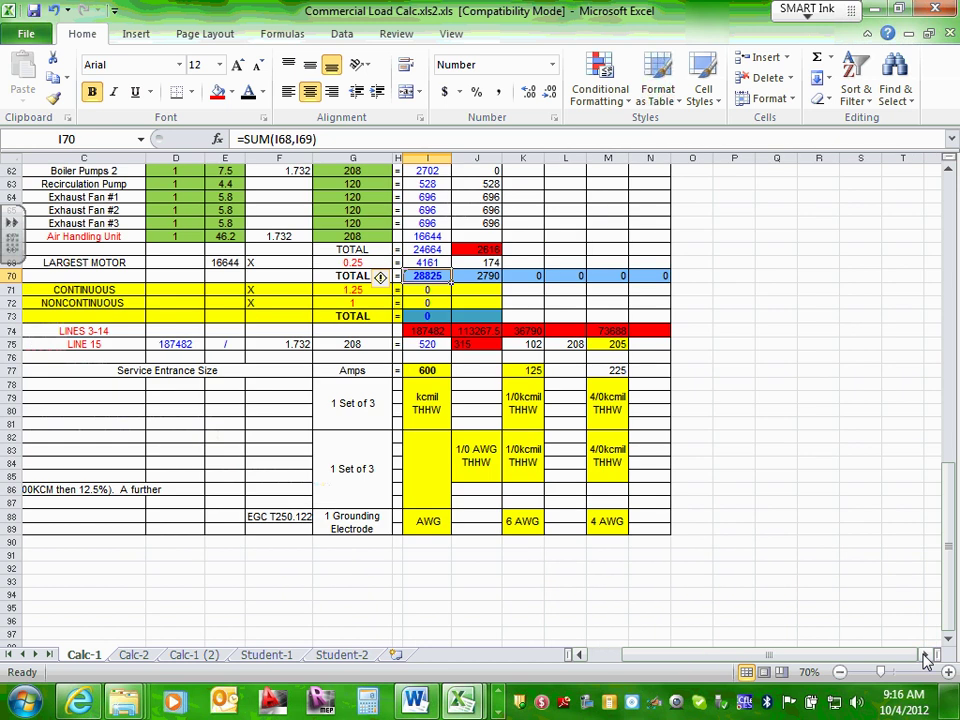
{"action": "scroll", "coordinate": [557, 347], "scroll_direction": "up", "scroll_amount": 3}
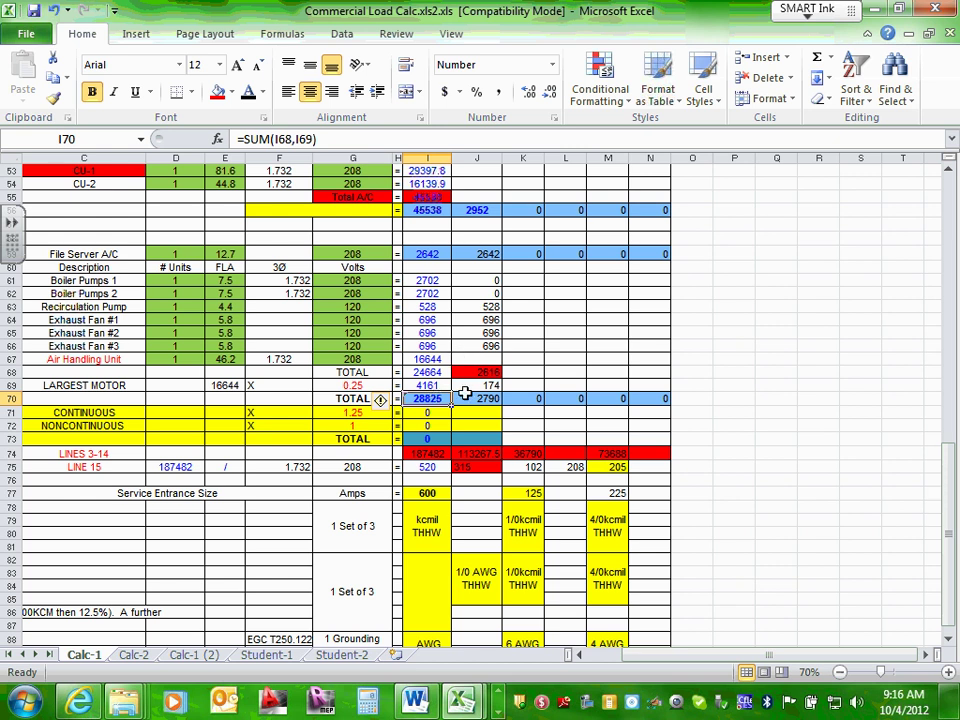
{"action": "left_click", "coordinate": [444, 457]}
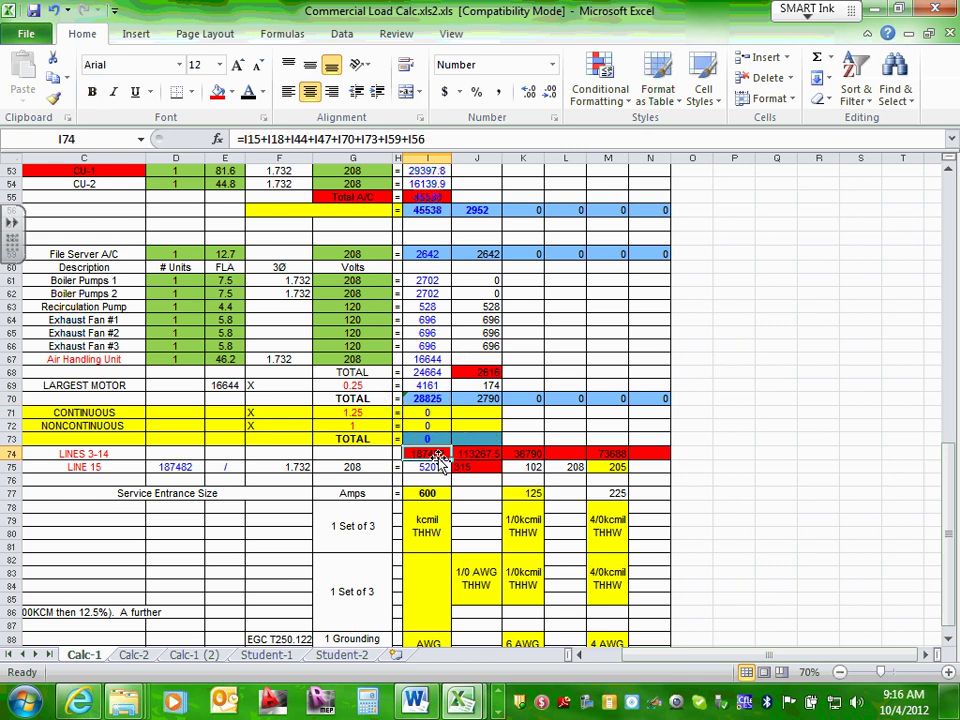
{"action": "left_click", "coordinate": [493, 453]}
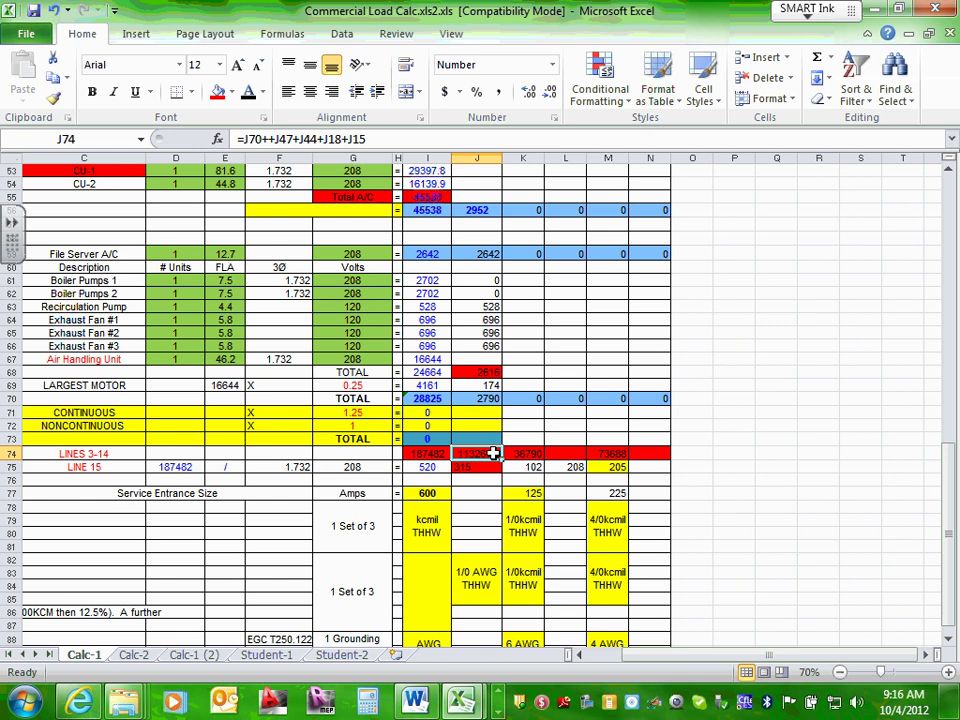
Open the J74 neutral total formula and trace its column J references from the motor total up to the receptacle loads
{"action": "double_click", "coordinate": [493, 453]}
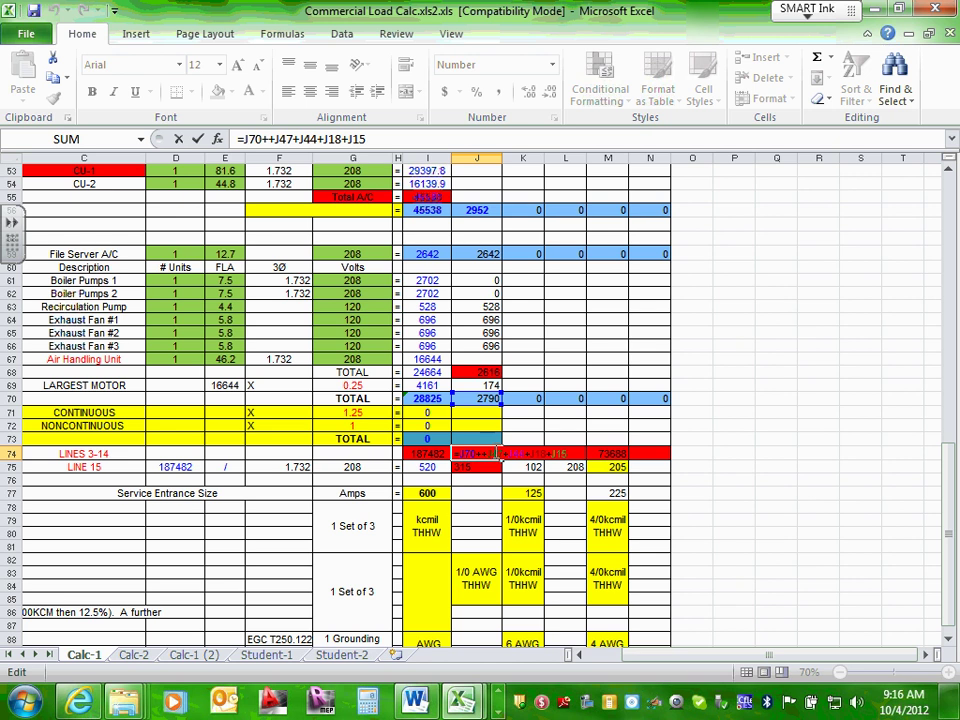
{"action": "scroll", "coordinate": [493, 453], "scroll_direction": "up", "scroll_amount": 1}
{"action": "scroll", "coordinate": [493, 451], "scroll_direction": "up", "scroll_amount": 1}
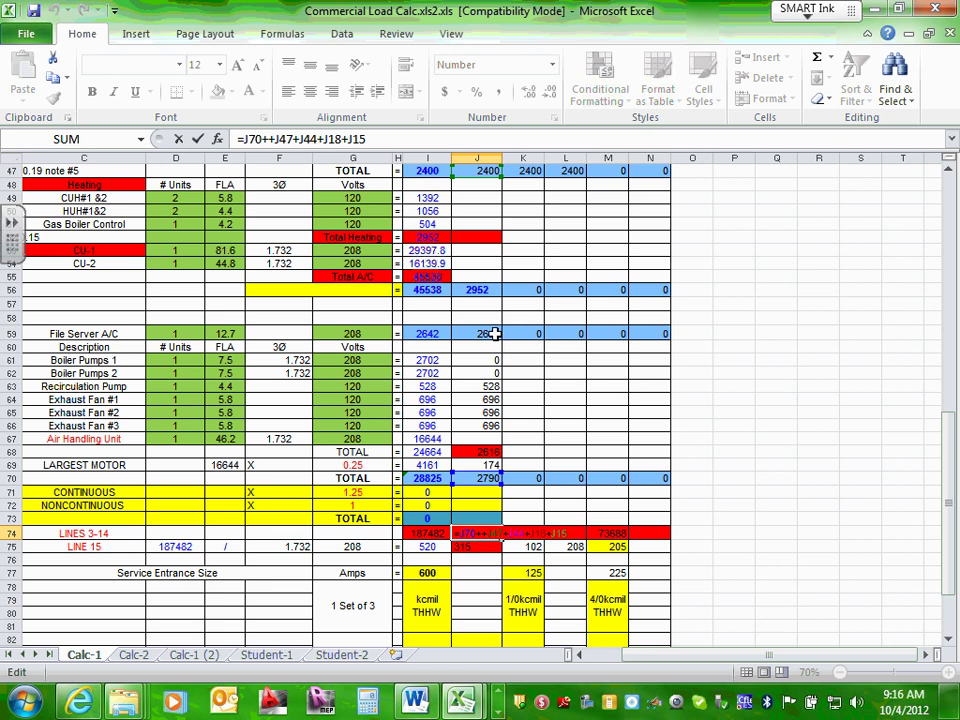
{"action": "scroll", "coordinate": [480, 321], "scroll_direction": "up", "scroll_amount": 1}
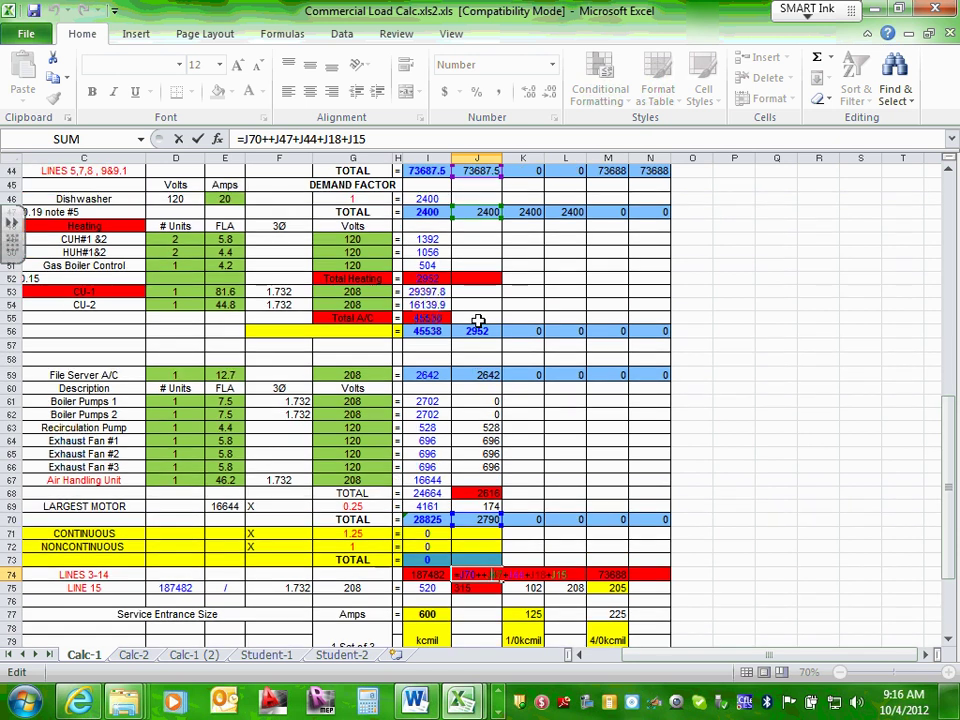
{"action": "scroll", "coordinate": [480, 321], "scroll_direction": "up", "scroll_amount": 14}
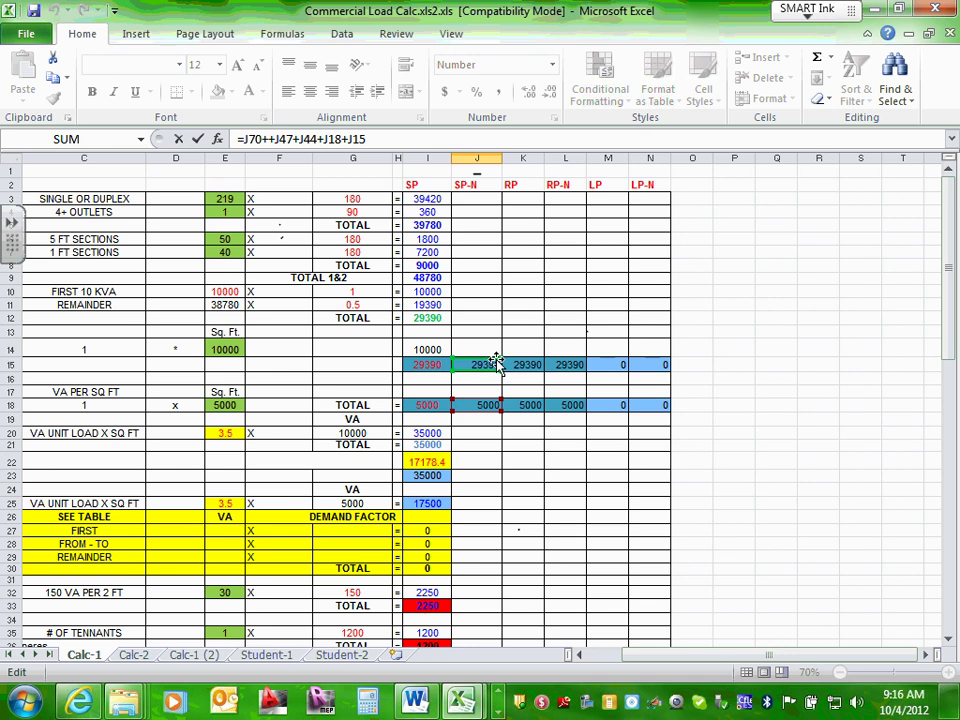
{"action": "scroll", "coordinate": [496, 359], "scroll_direction": "down", "scroll_amount": 2}
{"action": "scroll", "coordinate": [496, 359], "scroll_direction": "down", "scroll_amount": 8}
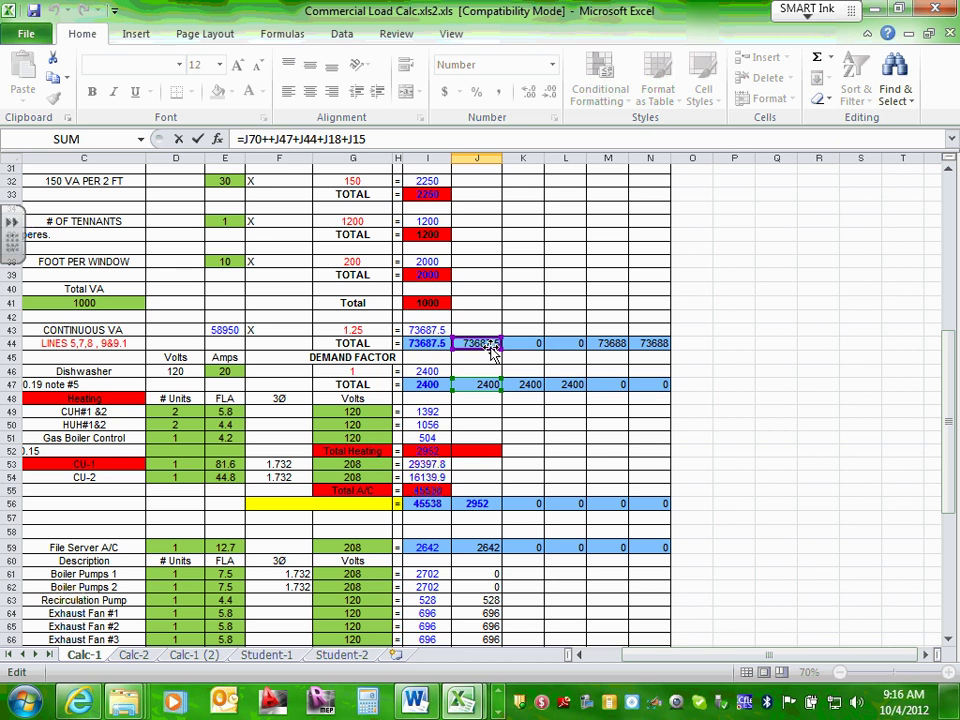
{"action": "scroll", "coordinate": [490, 350], "scroll_direction": "down", "scroll_amount": 1}
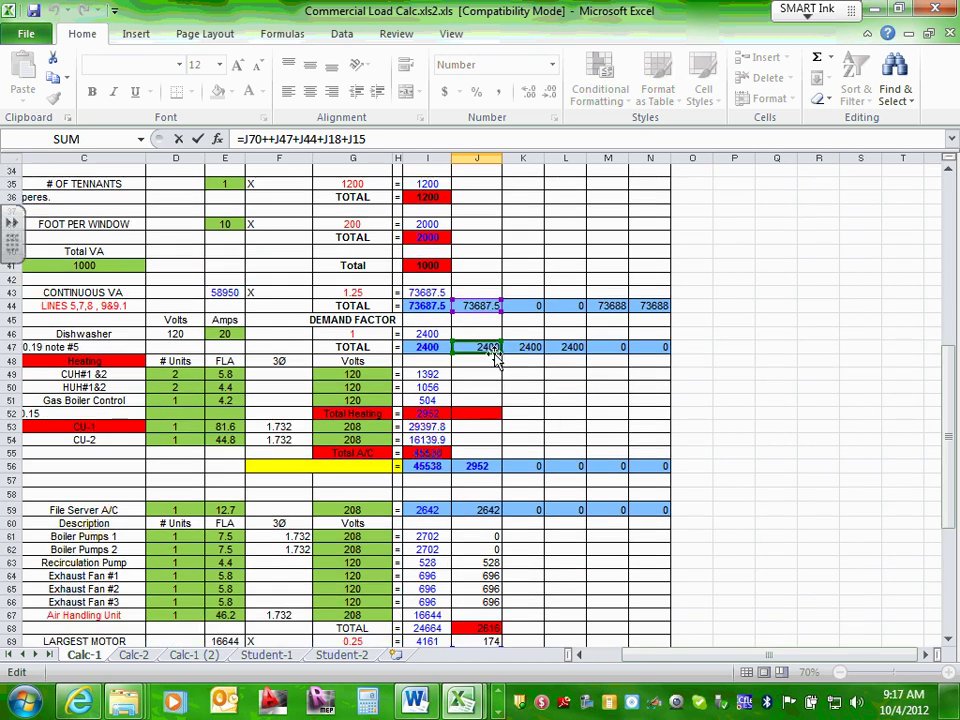
{"action": "scroll", "coordinate": [495, 355], "scroll_direction": "down", "scroll_amount": 2}
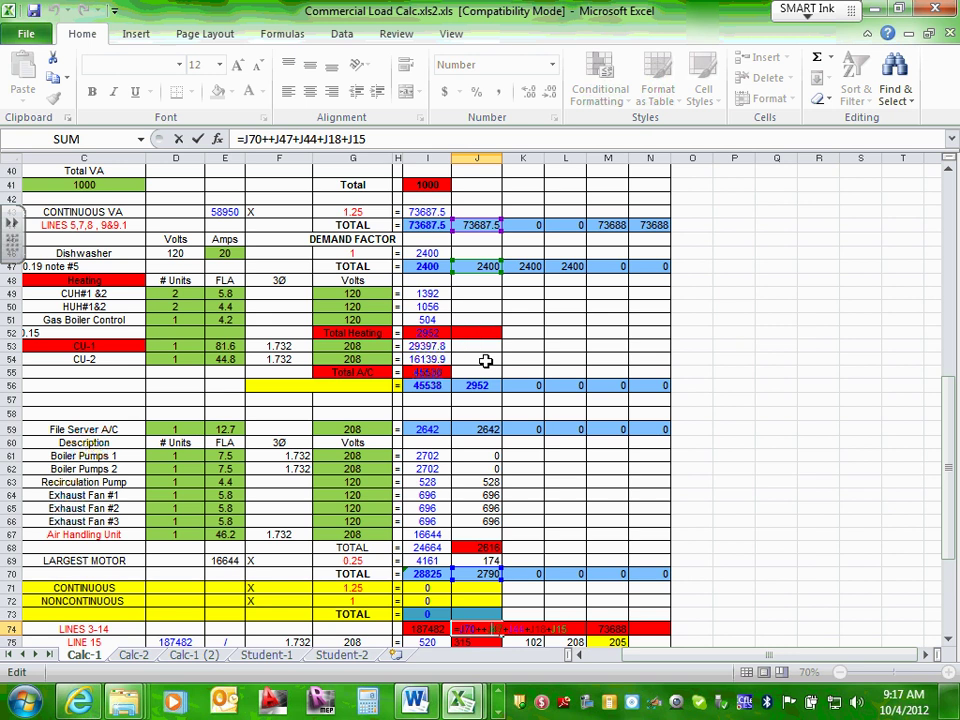
{"action": "scroll", "coordinate": [485, 360], "scroll_direction": "down", "scroll_amount": 1}
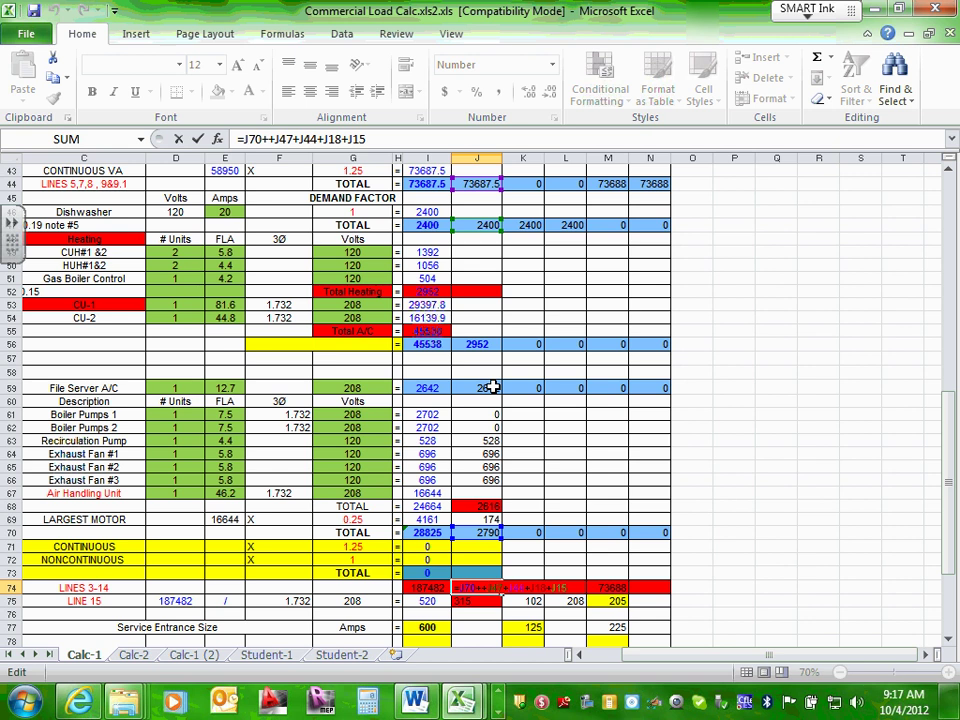
Add the J56 heating or cooling total and the J59 File Server A/C load to the end of the J74 formula
{"action": "left_click", "coordinate": [375, 139]}
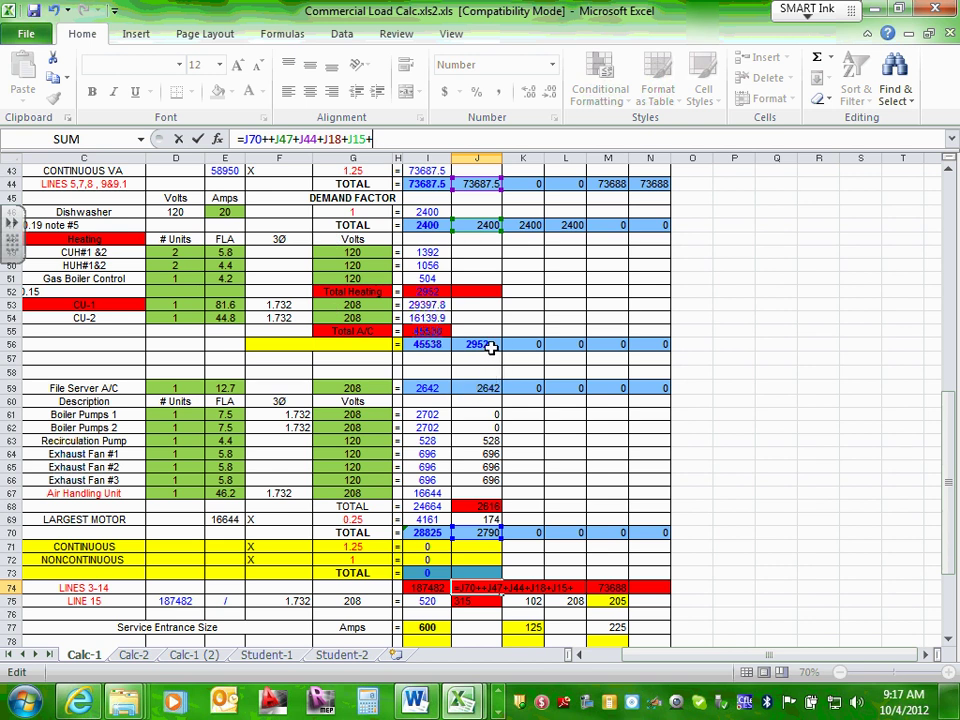
{"action": "left_click", "coordinate": [491, 345]}
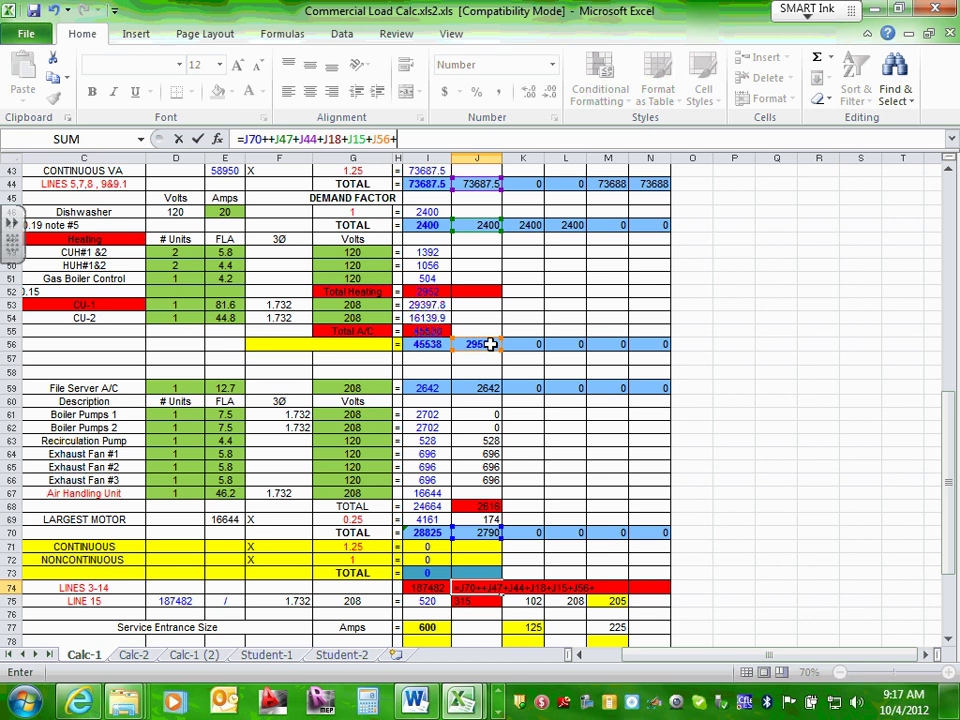
{"action": "type", "text": "+"}
{"action": "left_click", "coordinate": [486, 386]}
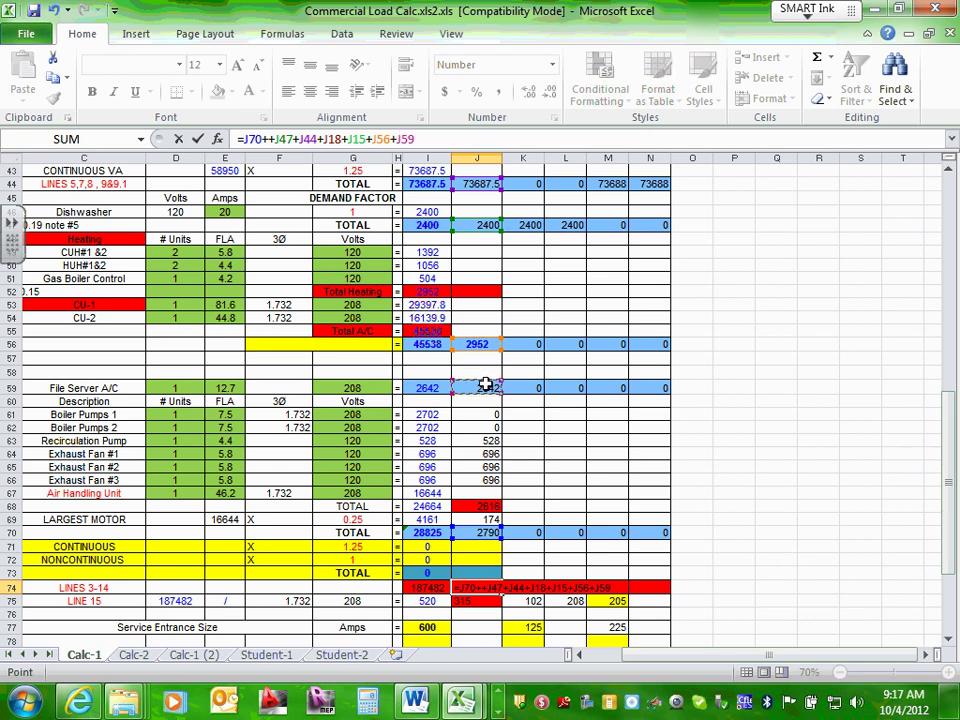
{"action": "key", "text": "Return"}
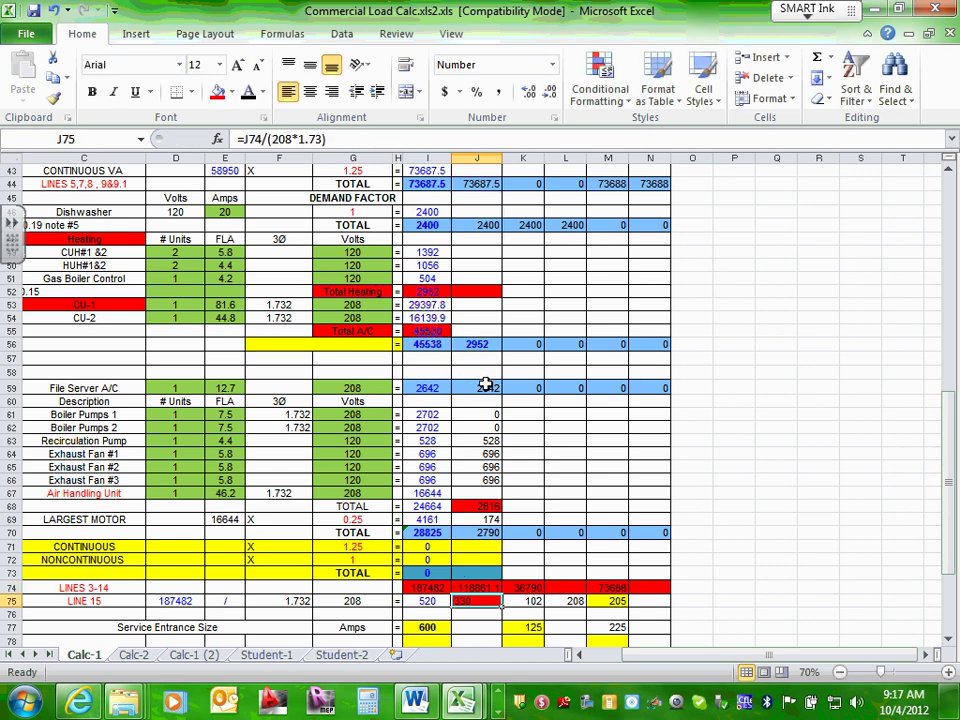
Reopen the J74 formula and check that its references cover the motor, cooling, kitchen, continuous and receptacle totals in column J
{"action": "left_click", "coordinate": [488, 590]}
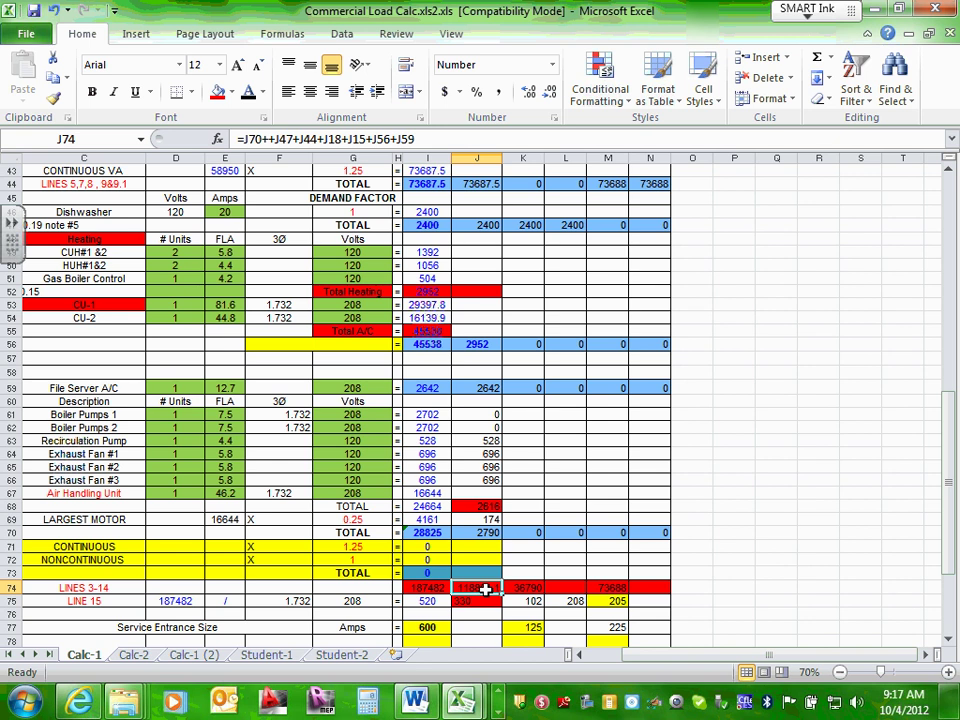
{"action": "double_click", "coordinate": [486, 591]}
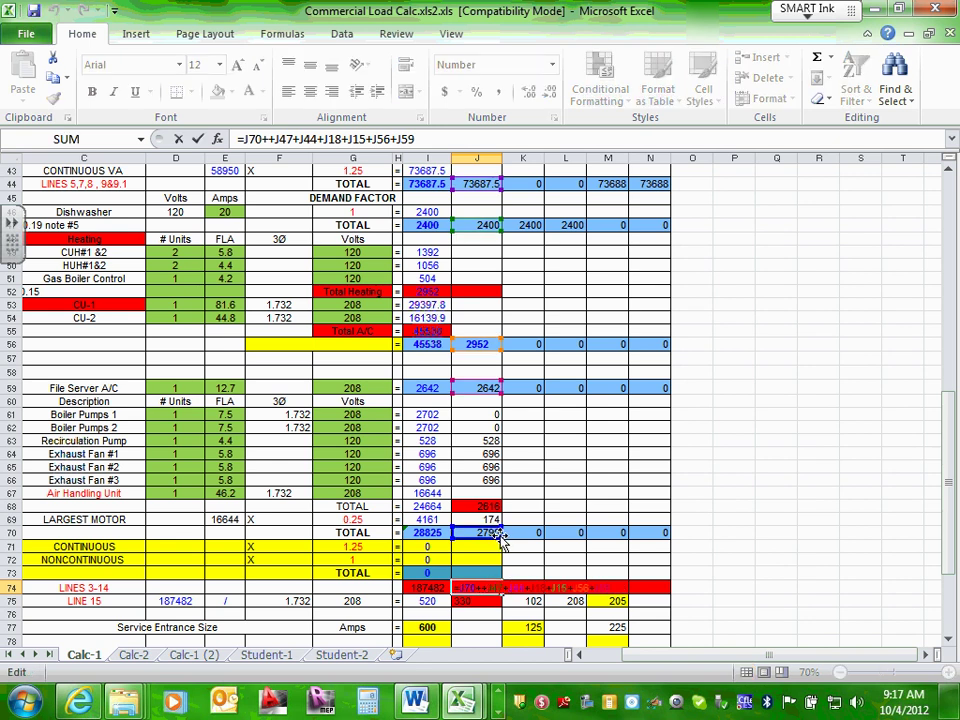
{"action": "left_click", "coordinate": [494, 537]}
{"action": "scroll", "coordinate": [497, 545], "scroll_direction": "up", "scroll_amount": 2}
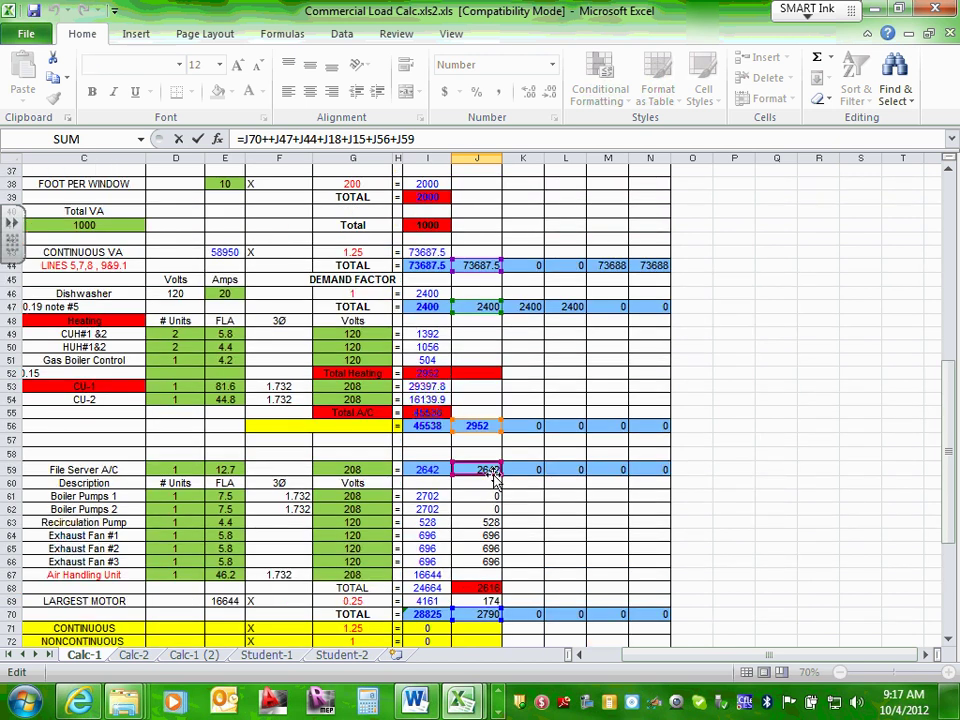
{"action": "scroll", "coordinate": [486, 428], "scroll_direction": "up", "scroll_amount": 2}
{"action": "scroll", "coordinate": [489, 380], "scroll_direction": "up", "scroll_amount": 8}
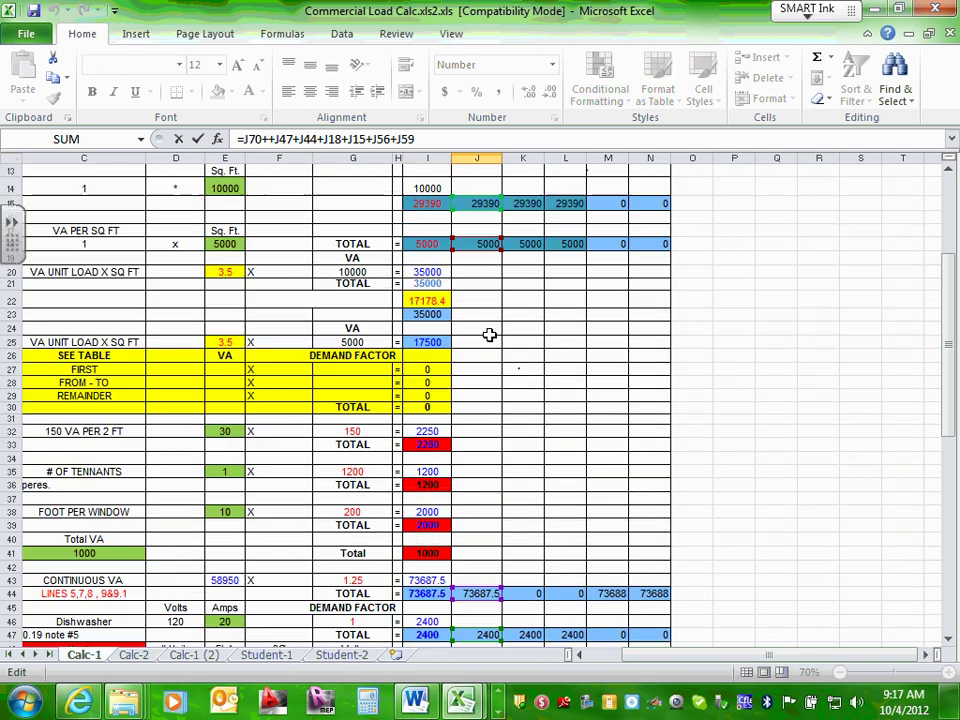
{"action": "scroll", "coordinate": [489, 333], "scroll_direction": "up", "scroll_amount": 2}
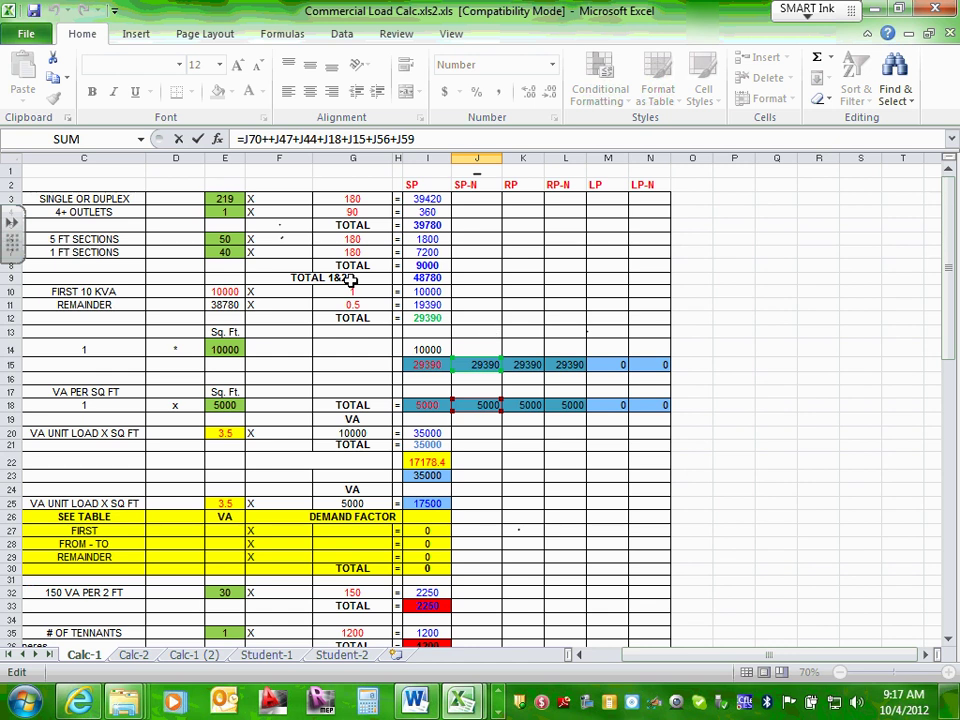
Remove the duplicate plus sign after J70 in the J74 formula, making it =J70+J47+J44+J18+J15+J56+J59
{"action": "left_click", "coordinate": [272, 139]}
{"action": "type", "text": "+"}
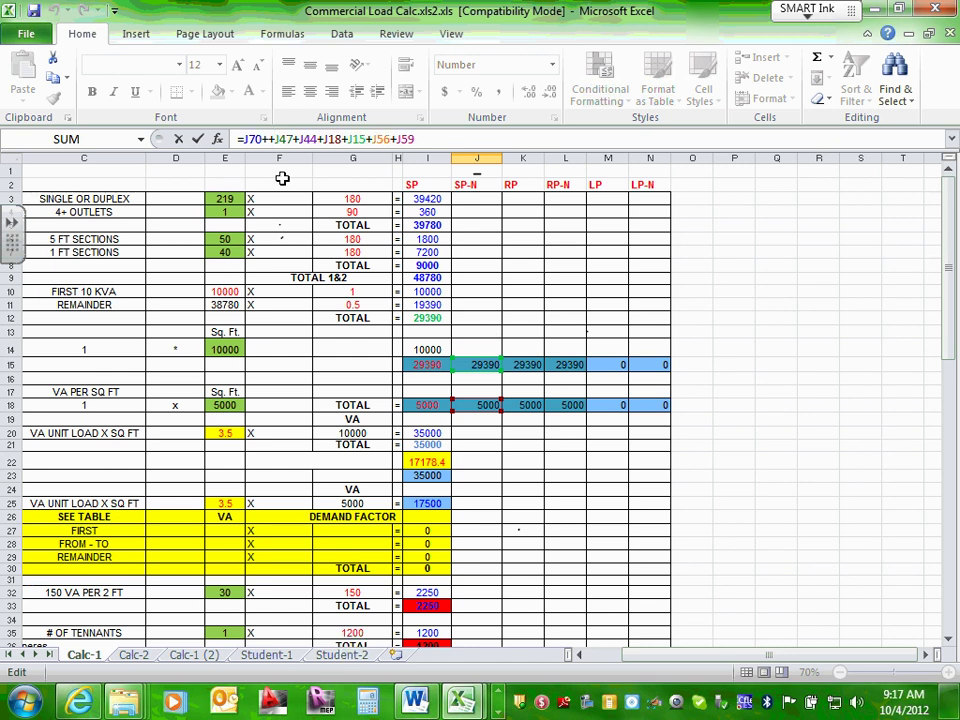
{"action": "key", "text": "BackSpace"}
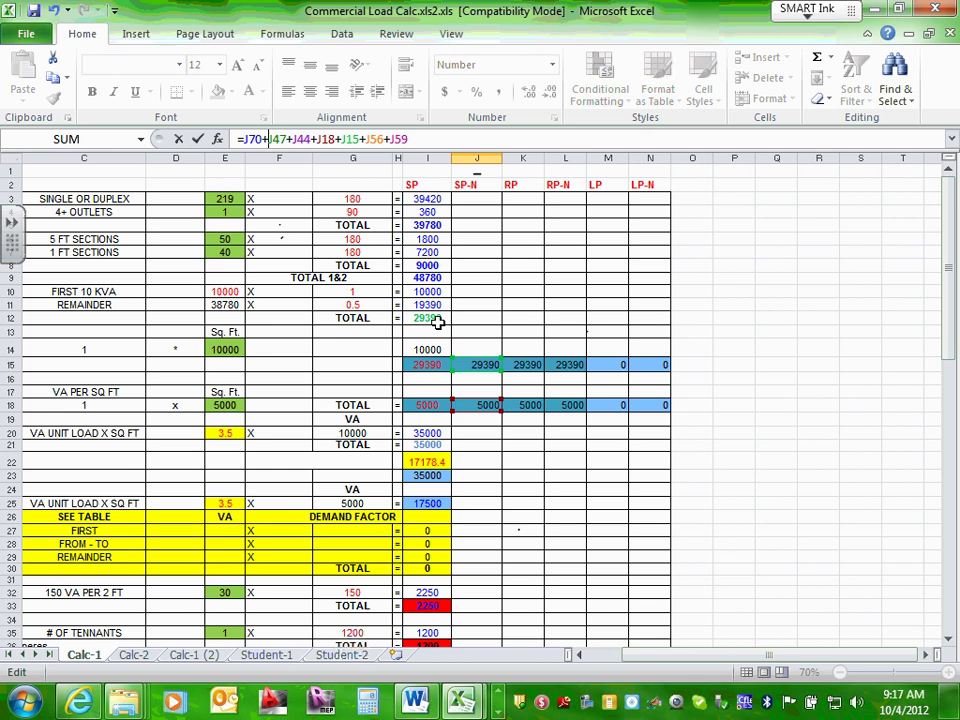
{"action": "key", "text": "Return"}
{"action": "left_click", "coordinate": [822, 522]}
Enlarge the sheet to 110% and review the demand load totals and the service and conductor sizing lines
{"action": "scroll", "coordinate": [784, 497], "scroll_direction": "down", "scroll_amount": 9}
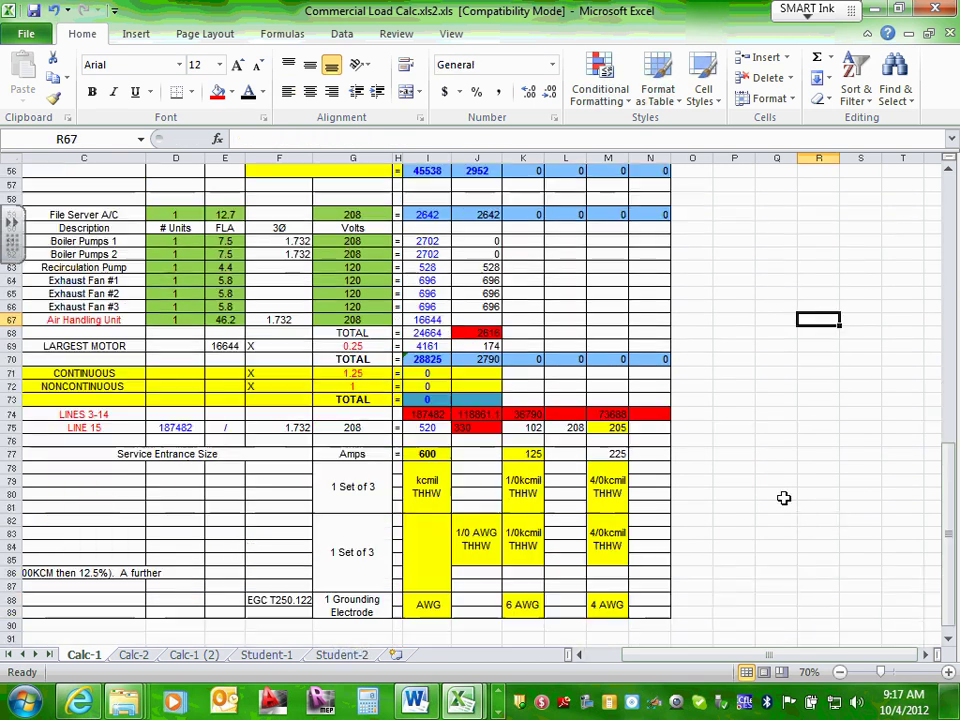
{"action": "scroll", "coordinate": [470, 340], "scroll_direction": "up", "scroll_amount": 2}
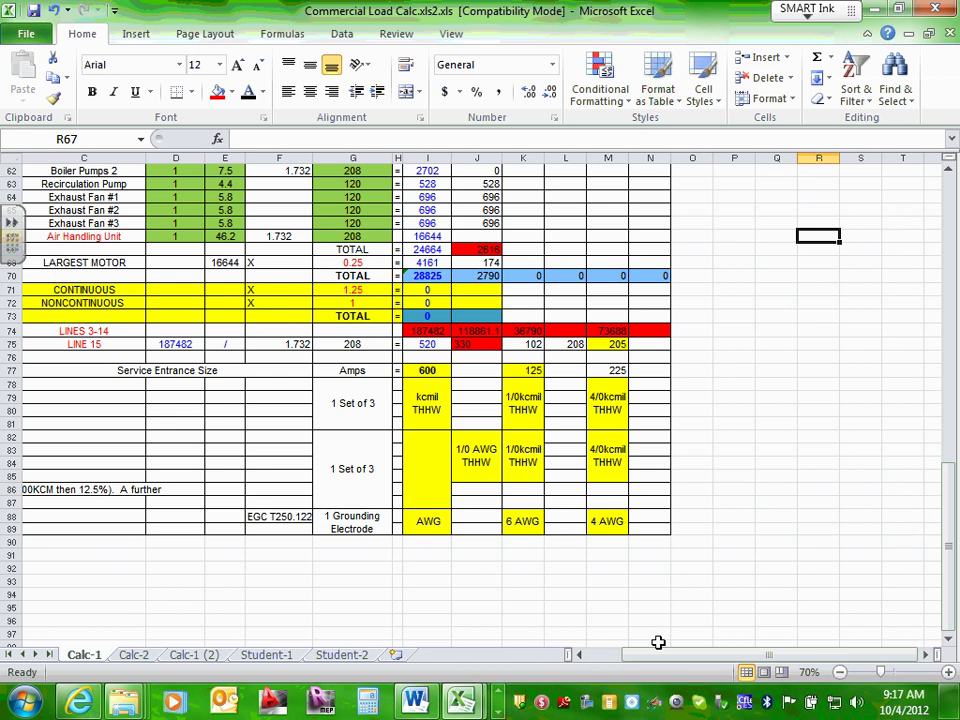
{"action": "left_click_drag", "start_coordinate": [658, 642], "coordinate": [630, 642]}
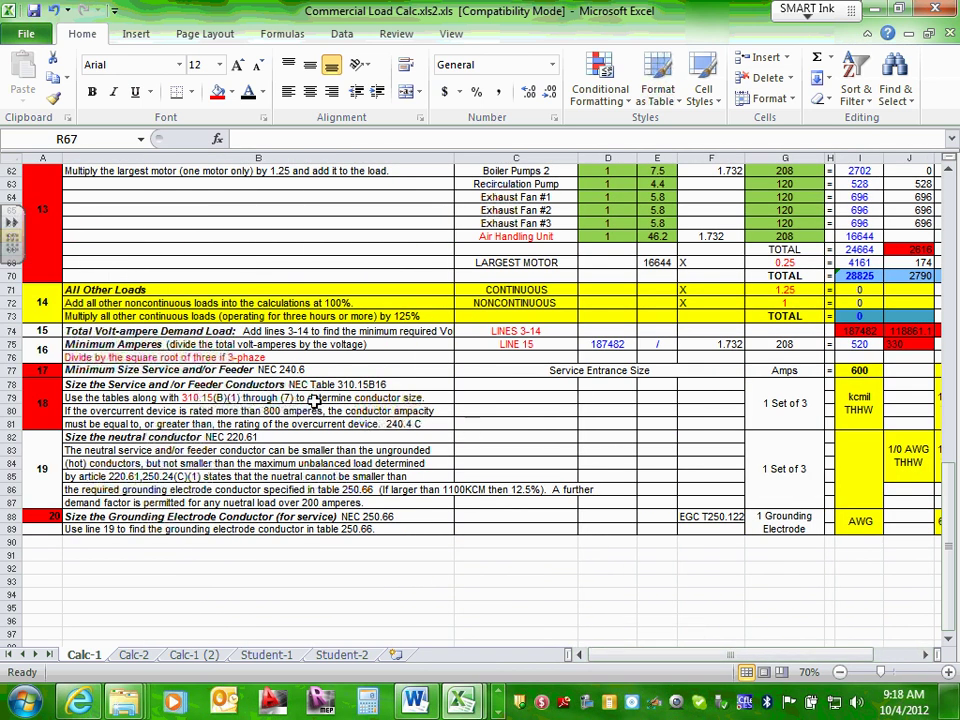
{"action": "left_click", "coordinate": [948, 672]}
{"action": "left_click", "coordinate": [948, 672]}
{"action": "left_click", "coordinate": [948, 672]}
{"action": "left_click", "coordinate": [948, 672]}
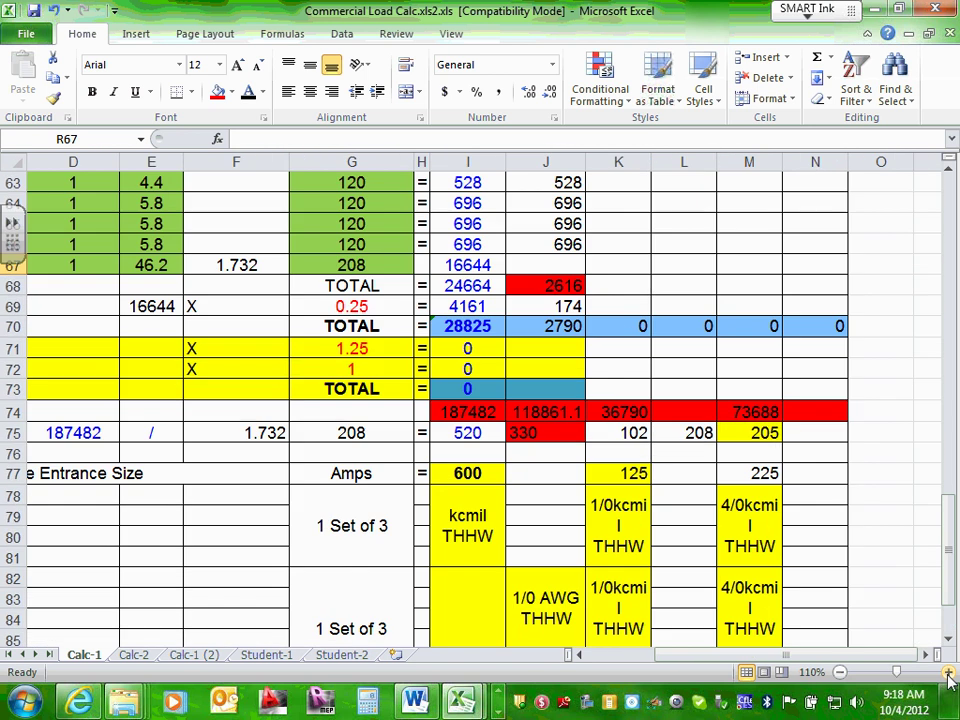
{"action": "left_click_drag", "start_coordinate": [760, 658], "coordinate": [690, 655]}
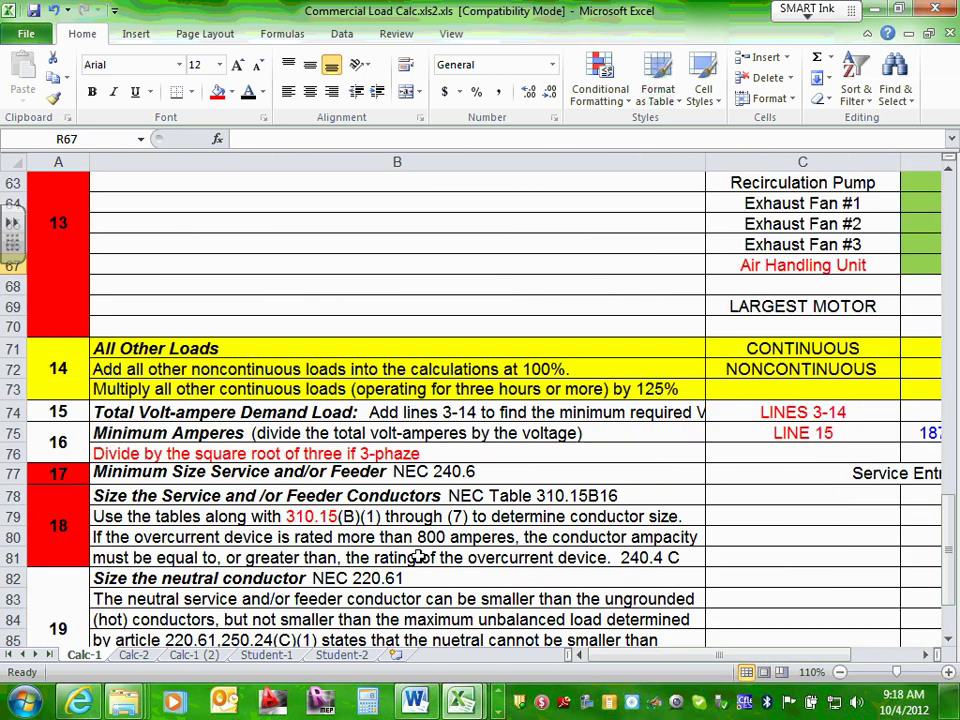
Examine the All Other Loads and Total Volt-ampere Demand Load rows, comparing the I74 and J74 totals
{"action": "left_click", "coordinate": [15, 352]}
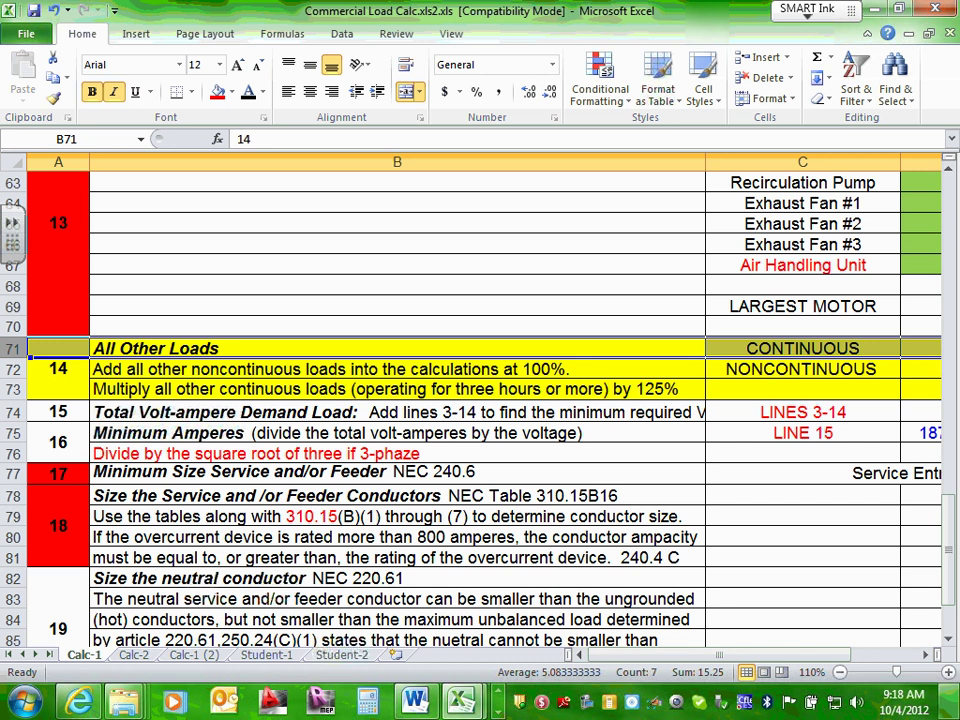
{"action": "left_click", "coordinate": [10, 412]}
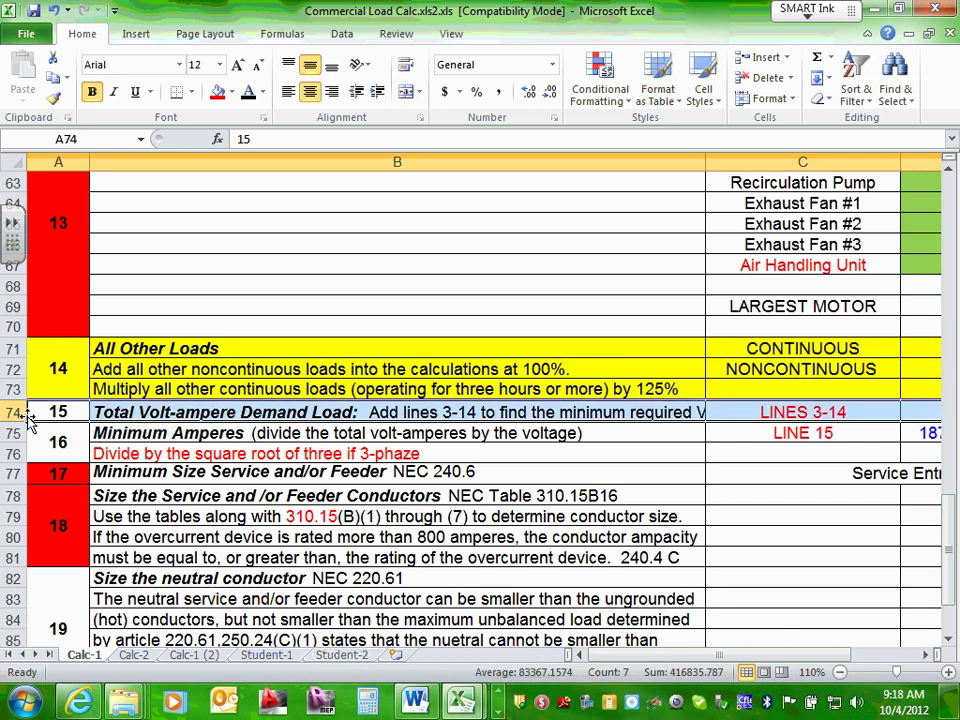
{"action": "left_click", "coordinate": [926, 658]}
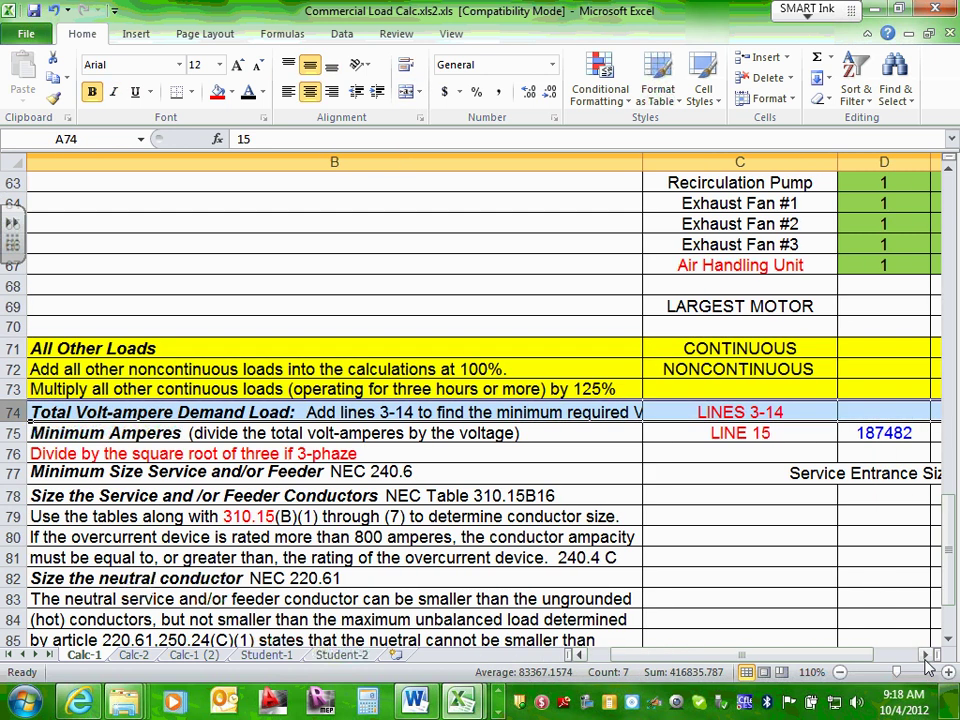
{"action": "left_click", "coordinate": [926, 658]}
{"action": "left_click", "coordinate": [660, 413]}
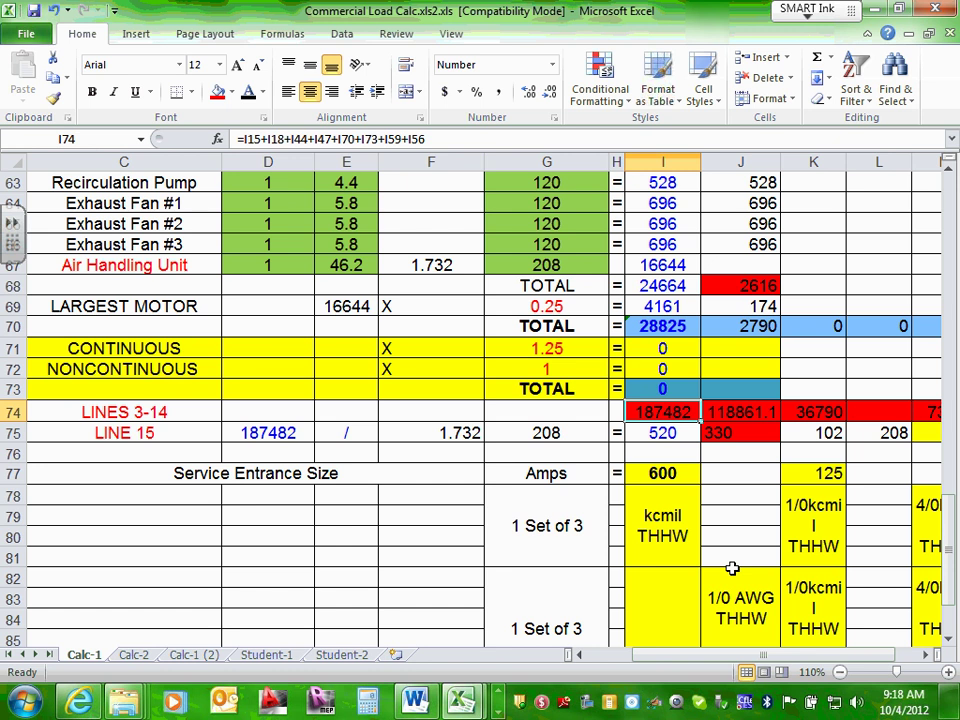
{"action": "left_click", "coordinate": [730, 410]}
{"action": "left_click", "coordinate": [668, 412]}
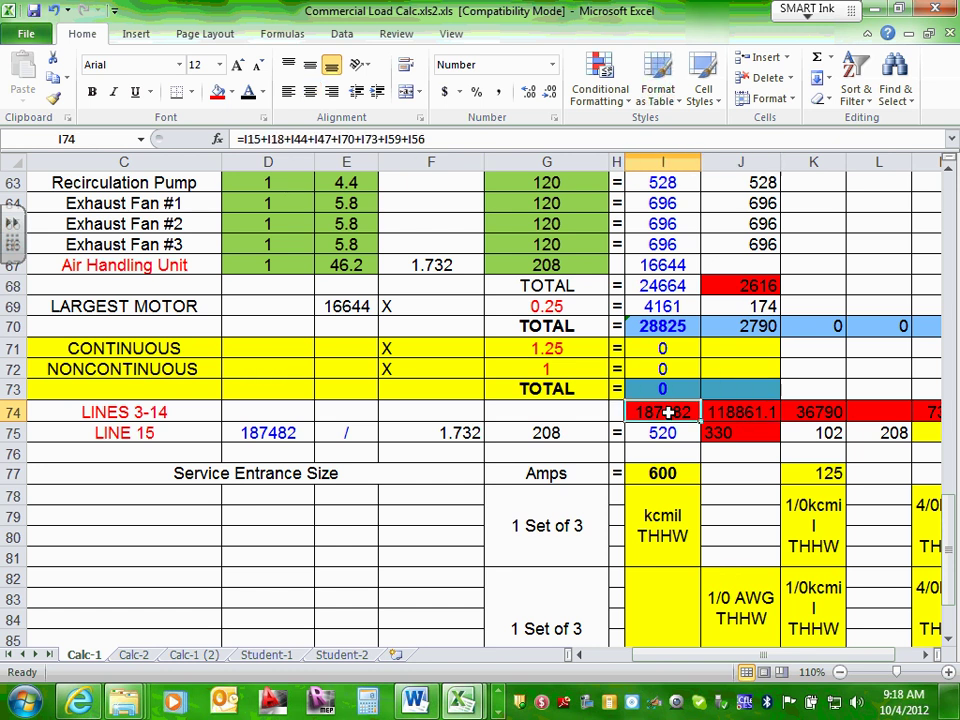
Compare the row 74 totals and check the K74 formula's references against the line totals in column K
{"action": "left_click", "coordinate": [739, 413]}
{"action": "left_click", "coordinate": [679, 410]}
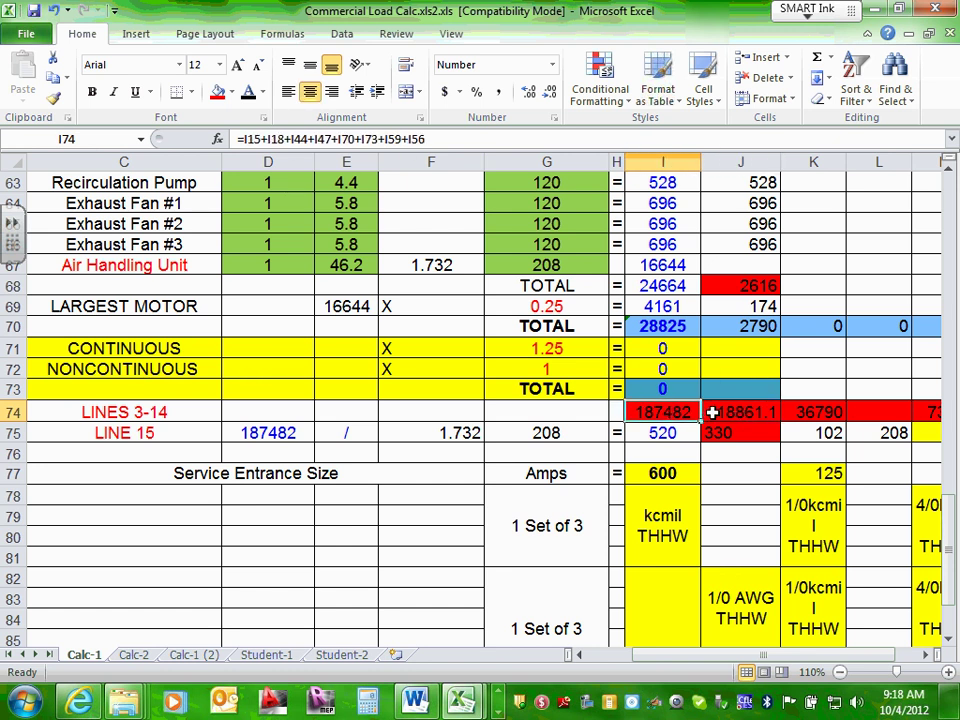
{"action": "left_click", "coordinate": [712, 412]}
{"action": "left_click", "coordinate": [927, 656]}
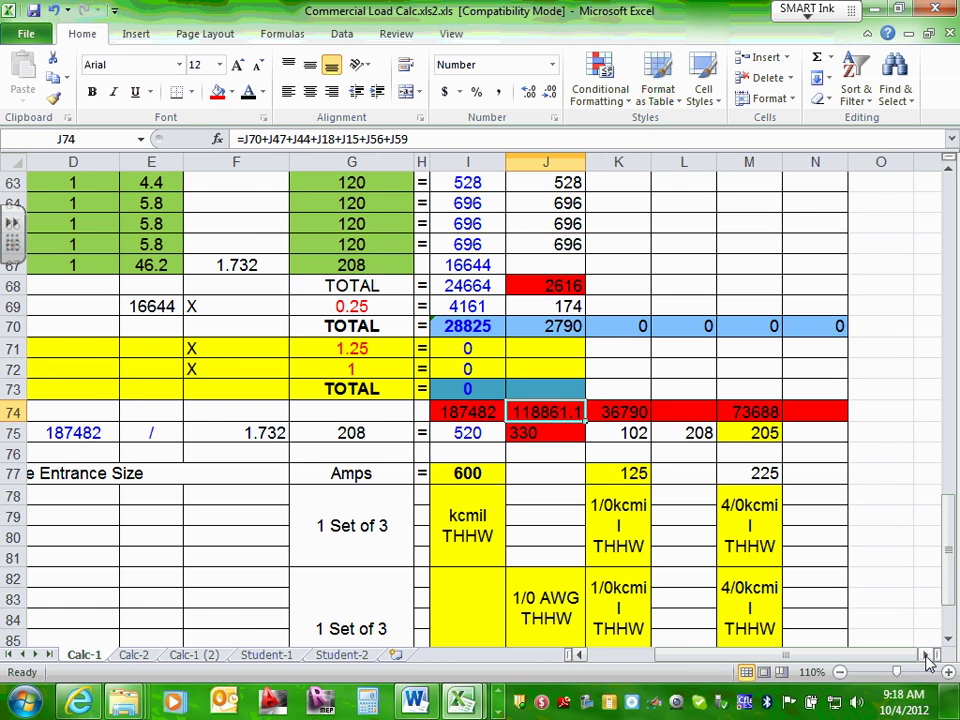
{"action": "left_click", "coordinate": [622, 410]}
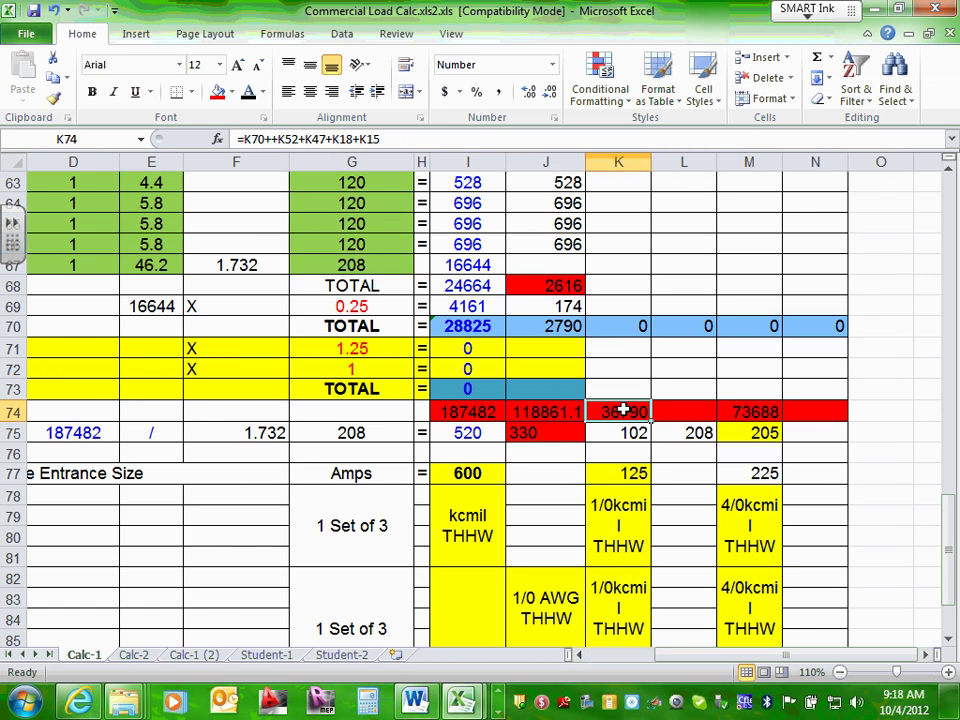
{"action": "double_click", "coordinate": [624, 410]}
{"action": "scroll", "coordinate": [622, 410], "scroll_direction": "up", "scroll_amount": 5}
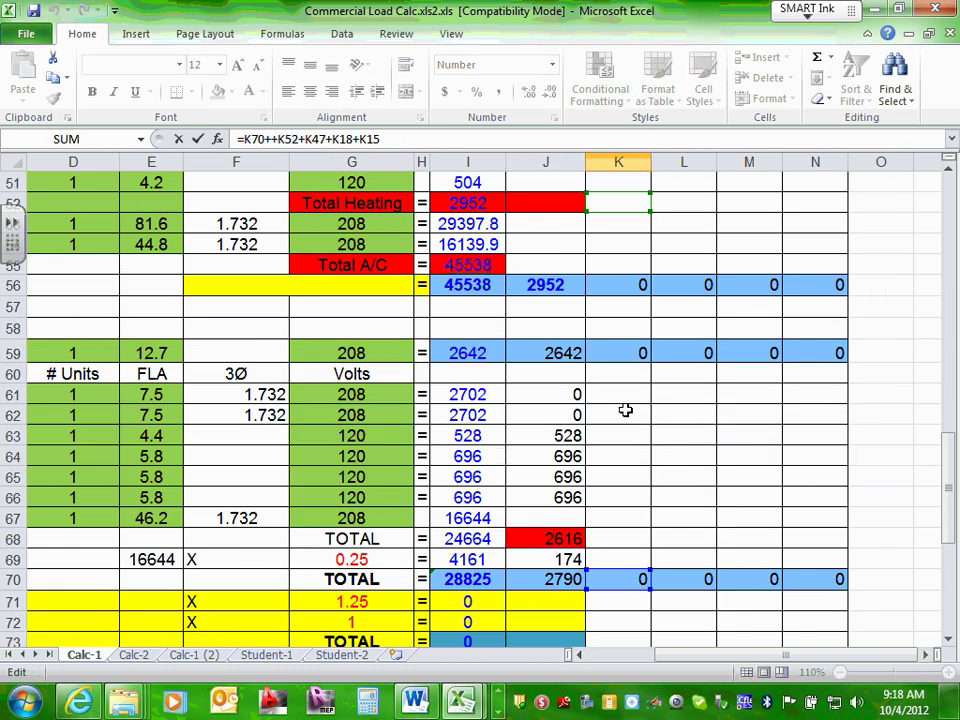
{"action": "scroll", "coordinate": [635, 416], "scroll_direction": "up", "scroll_amount": 4}
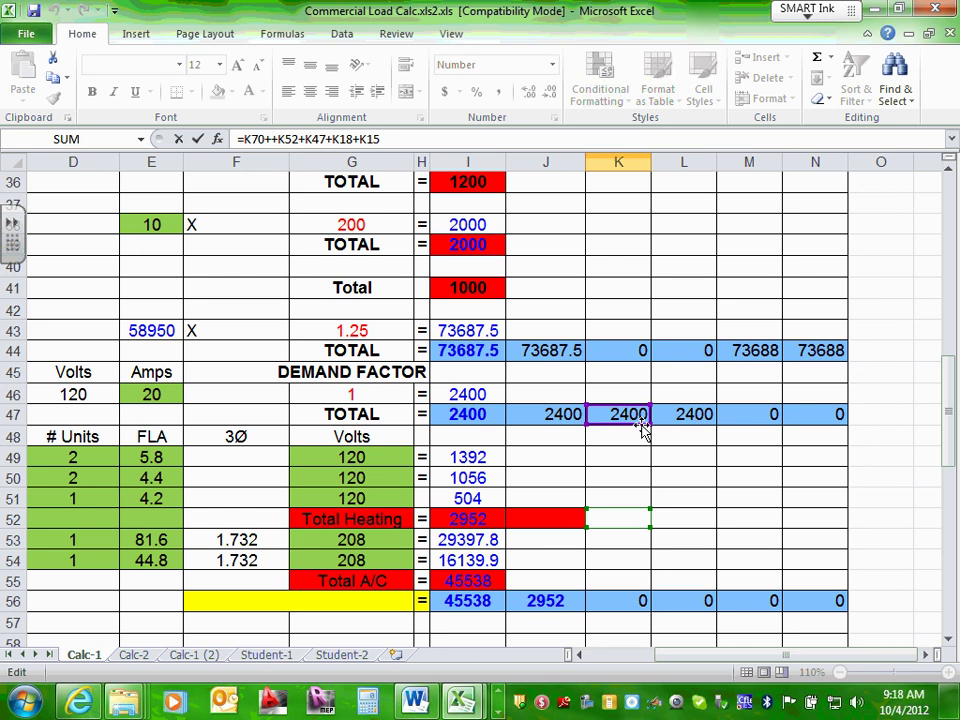
{"action": "scroll", "coordinate": [640, 424], "scroll_direction": "up", "scroll_amount": 10}
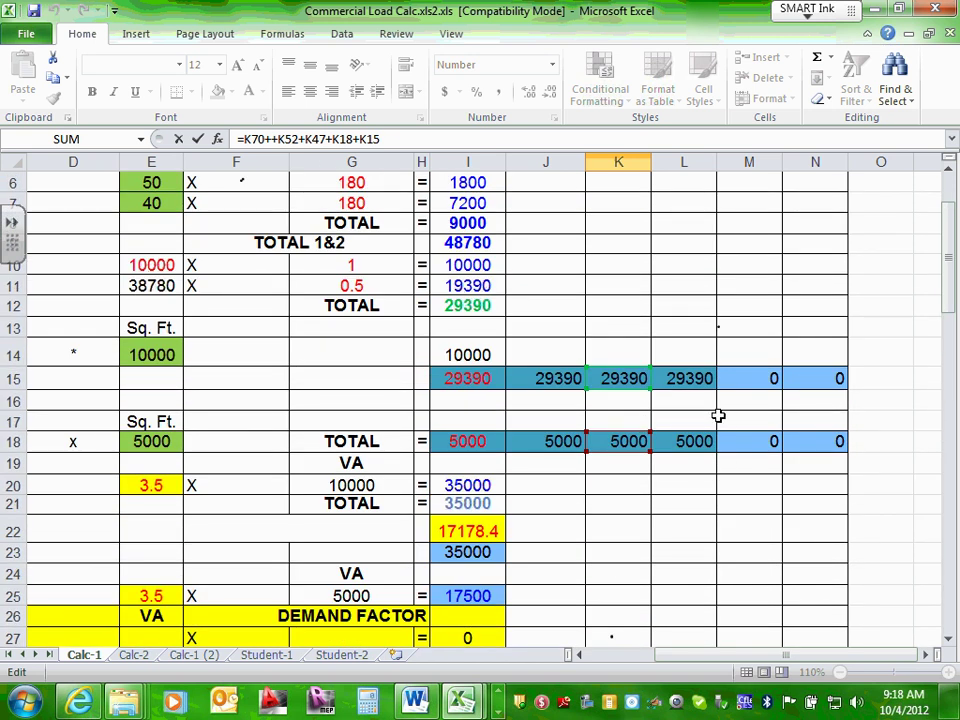
{"action": "scroll", "coordinate": [667, 407], "scroll_direction": "down", "scroll_amount": 20}
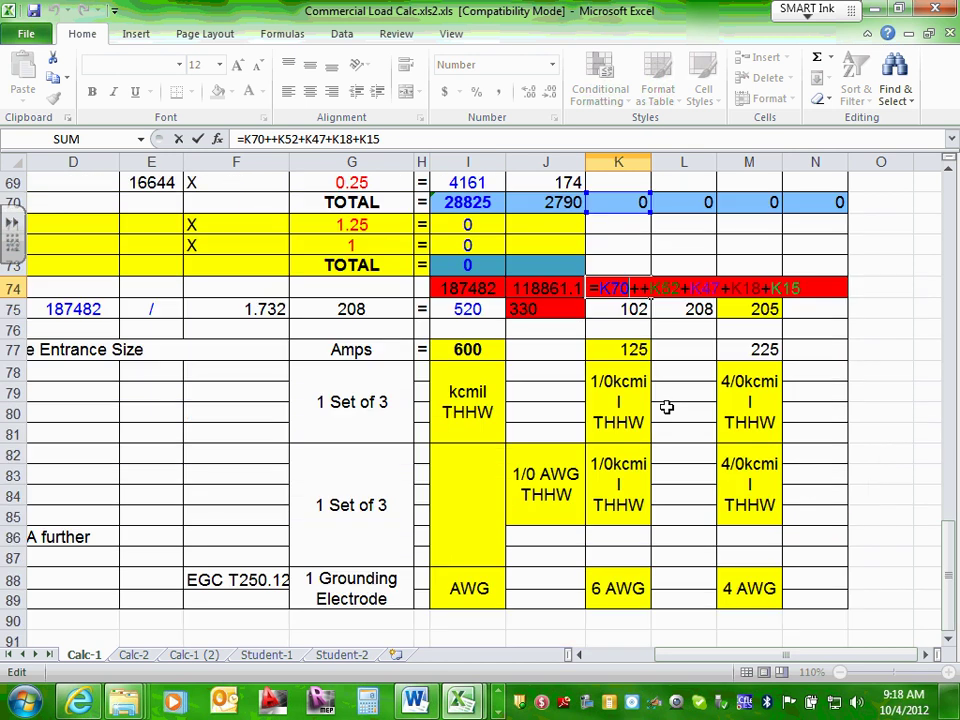
{"action": "key", "text": "Return"}
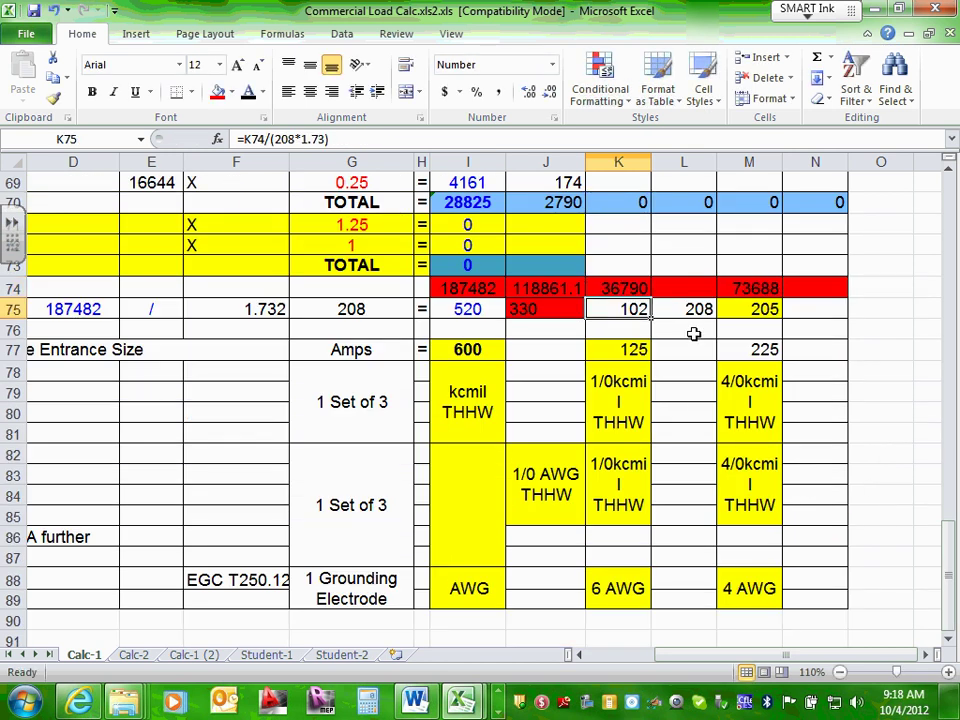
Enter =K74 in L74 so the neutral column takes the same demand load total
{"action": "left_click", "coordinate": [710, 290]}
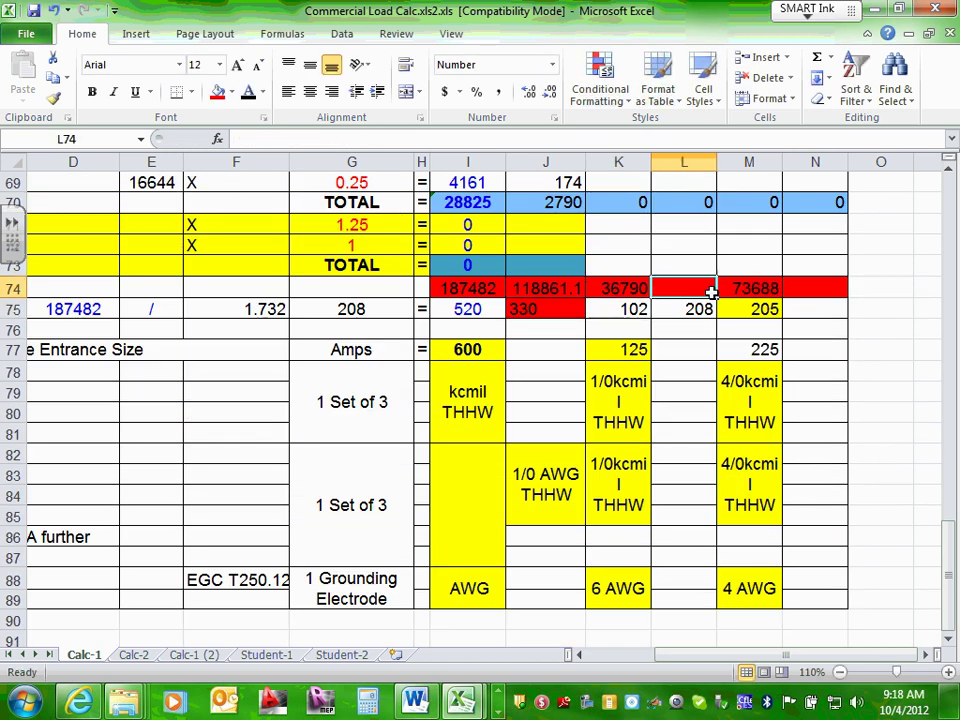
{"action": "type", "text": "="}
{"action": "left_click", "coordinate": [622, 289]}
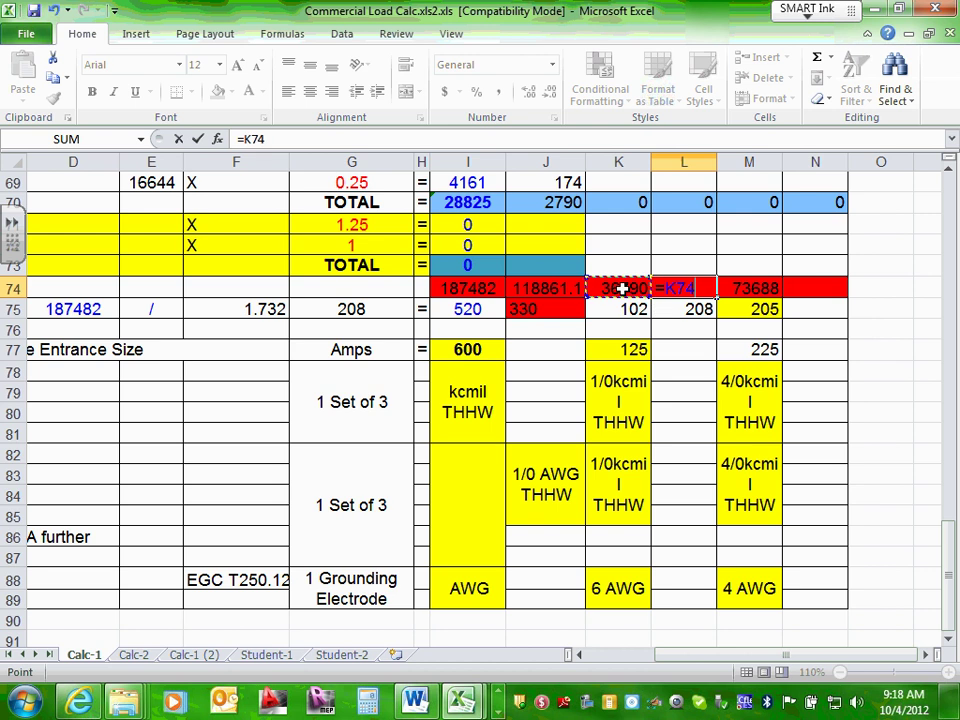
{"action": "key", "text": "Return"}
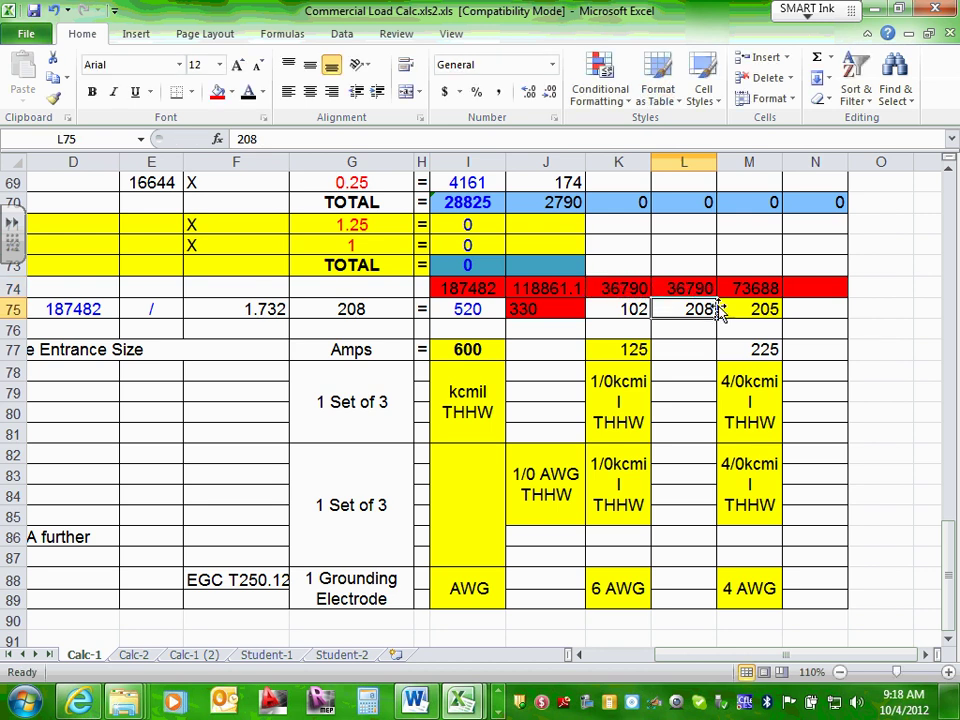
Check that the M74 formula references the correct line total in column M
{"action": "left_click", "coordinate": [760, 290]}
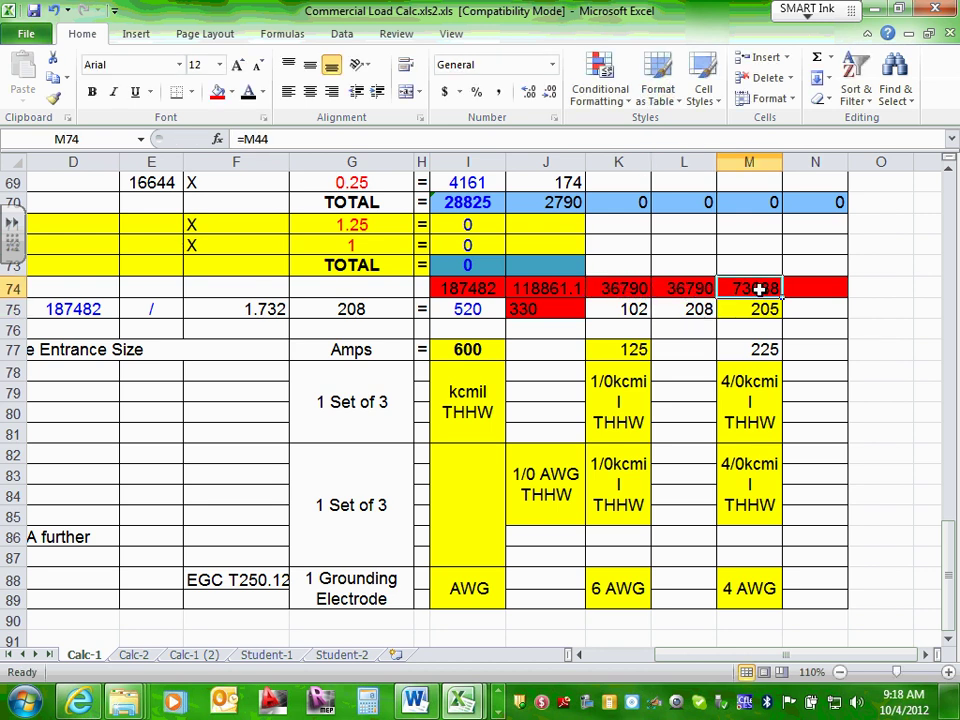
{"action": "double_click", "coordinate": [760, 289]}
{"action": "scroll", "coordinate": [757, 293], "scroll_direction": "up", "scroll_amount": 7}
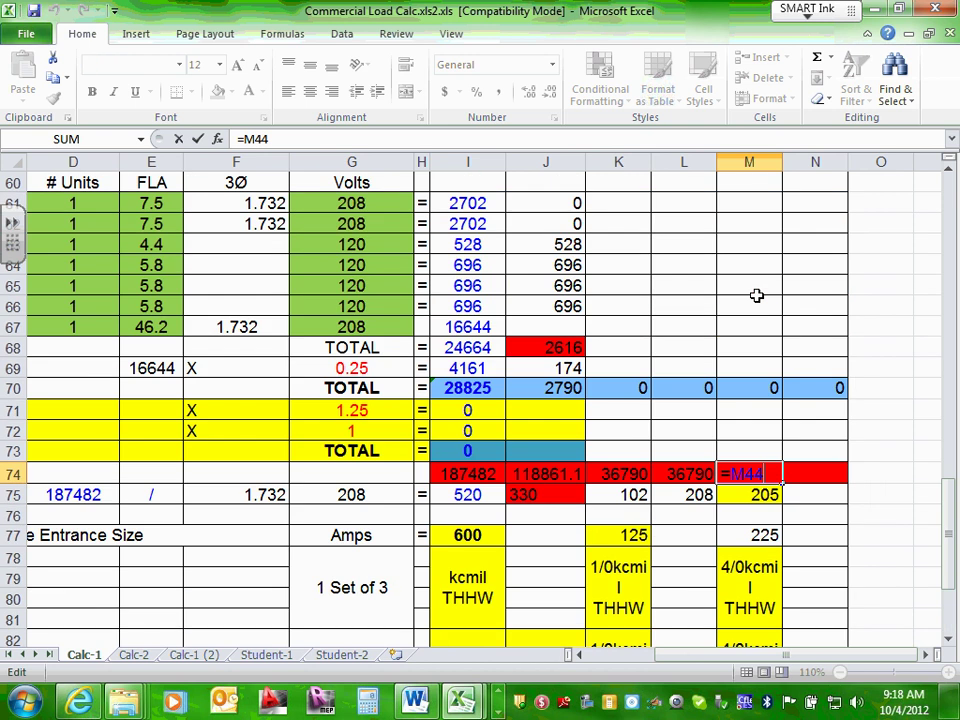
{"action": "scroll", "coordinate": [757, 296], "scroll_direction": "up", "scroll_amount": 3}
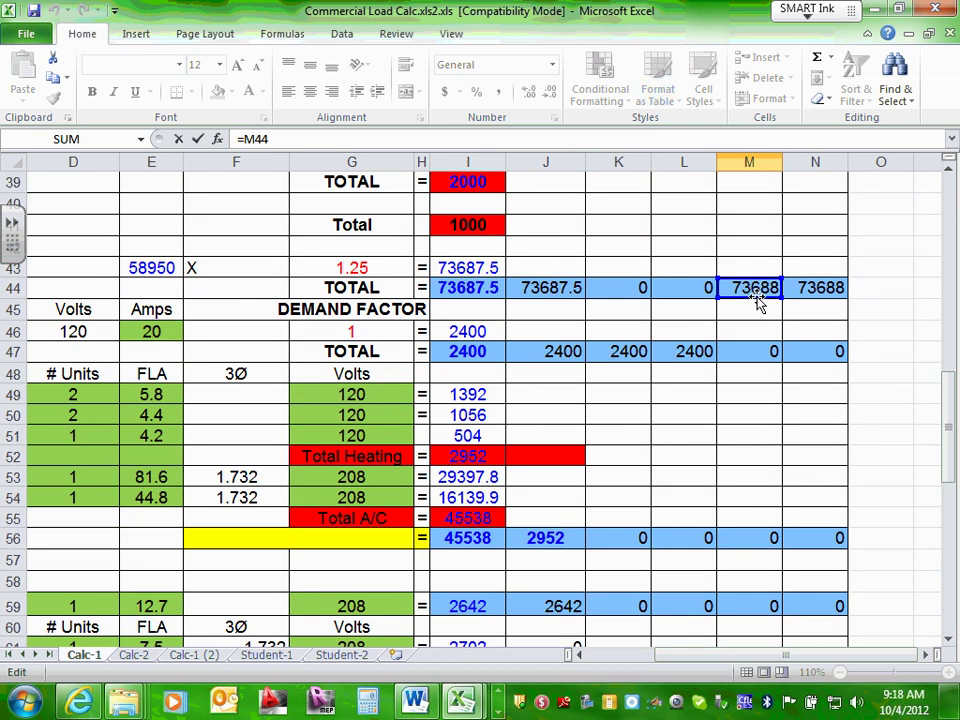
{"action": "scroll", "coordinate": [757, 300], "scroll_direction": "up", "scroll_amount": 11}
{"action": "scroll", "coordinate": [757, 297], "scroll_direction": "down", "scroll_amount": 7}
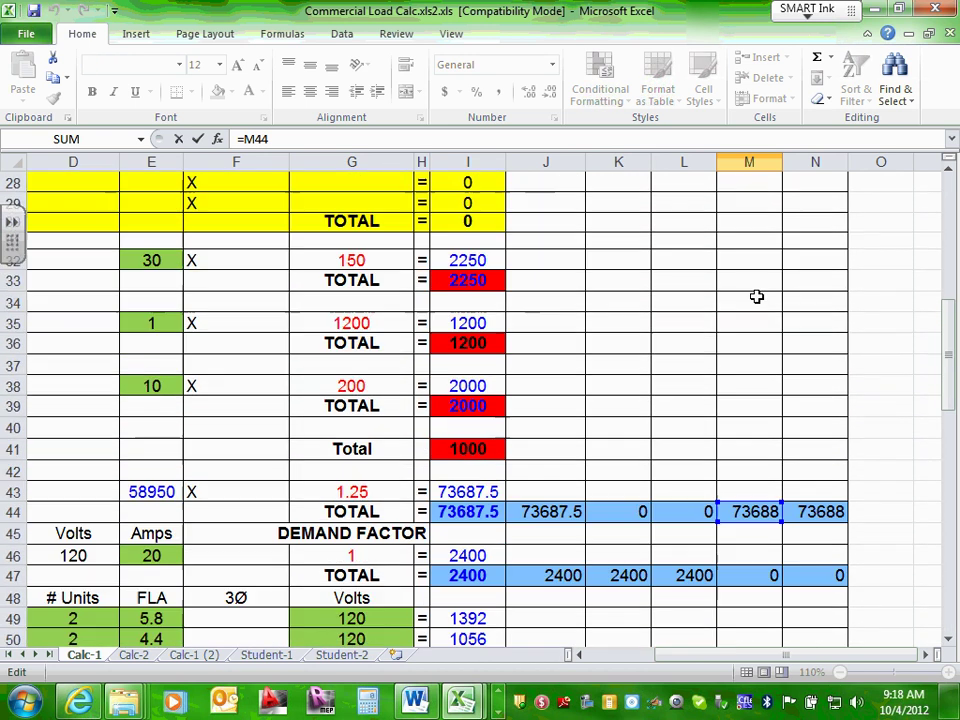
{"action": "scroll", "coordinate": [757, 297], "scroll_direction": "down", "scroll_amount": 5}
{"action": "key", "text": "Return"}
{"action": "scroll", "coordinate": [756, 296], "scroll_direction": "down", "scroll_amount": 7}
{"action": "scroll", "coordinate": [758, 300], "scroll_direction": "up", "scroll_amount": 2}
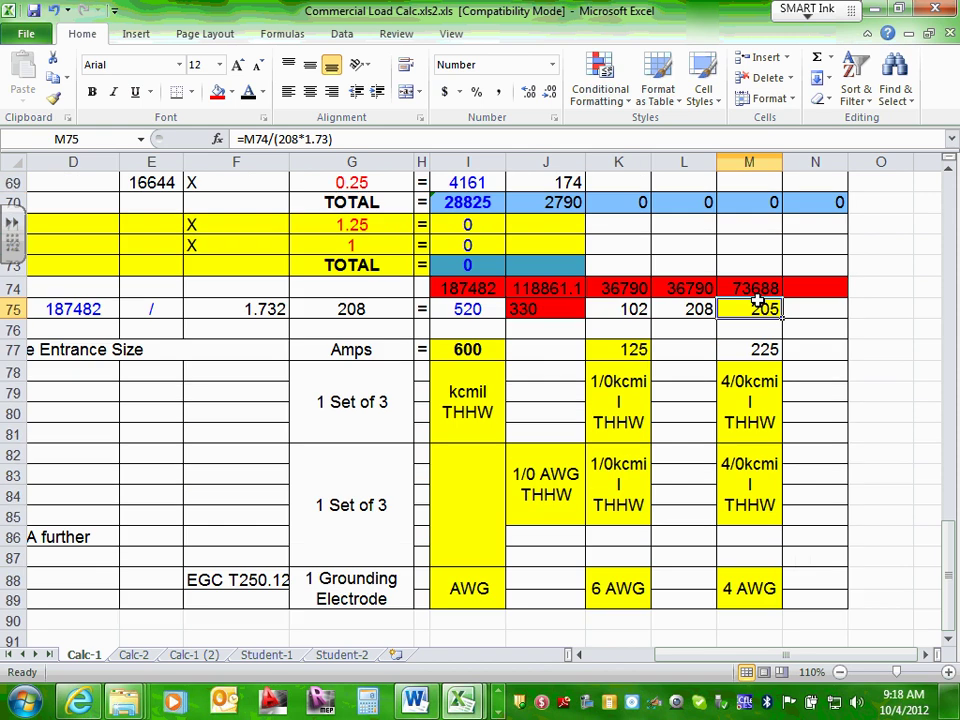
Enter =M74 in N74 so the last column takes the same demand load total
{"action": "left_click", "coordinate": [792, 307]}
{"action": "left_click", "coordinate": [801, 288]}
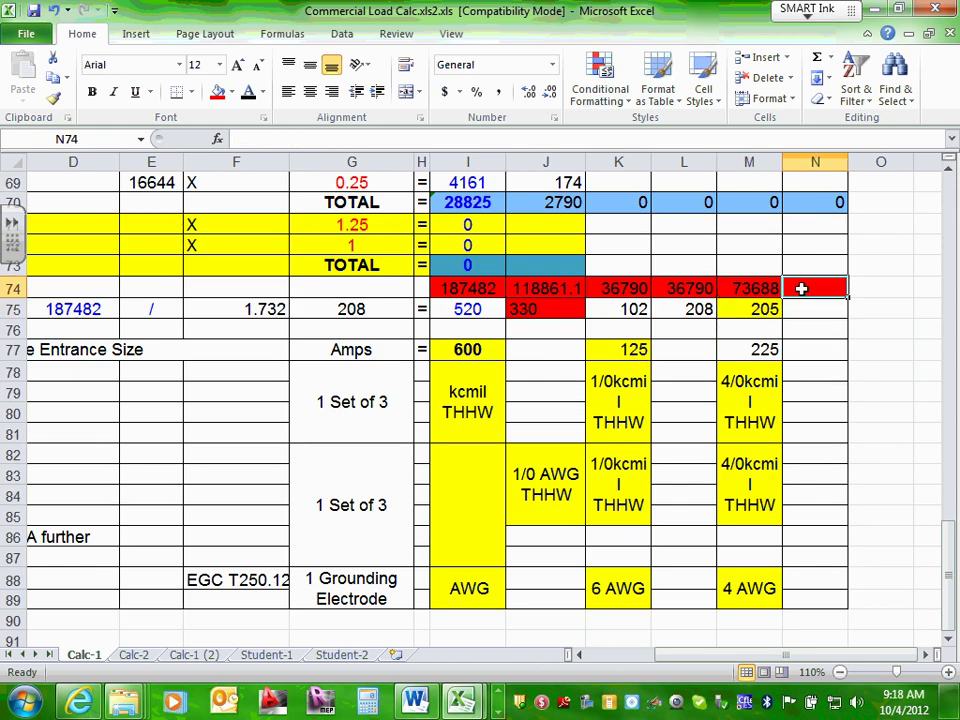
{"action": "type", "text": "="}
{"action": "left_click", "coordinate": [762, 288]}
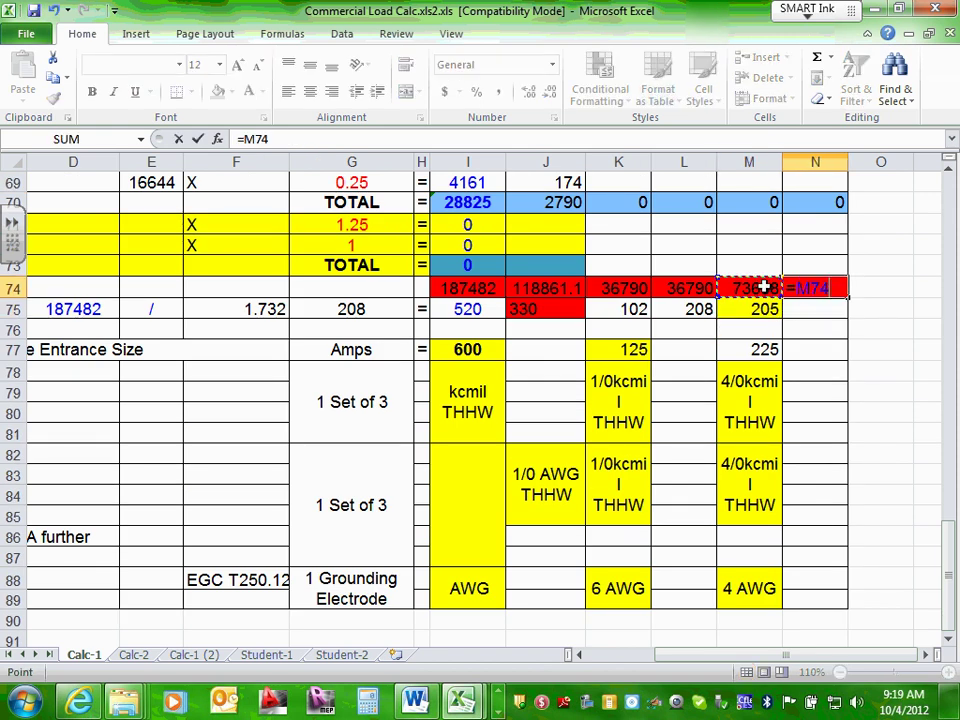
{"action": "key", "text": "Return"}
{"action": "left_click", "coordinate": [873, 307]}
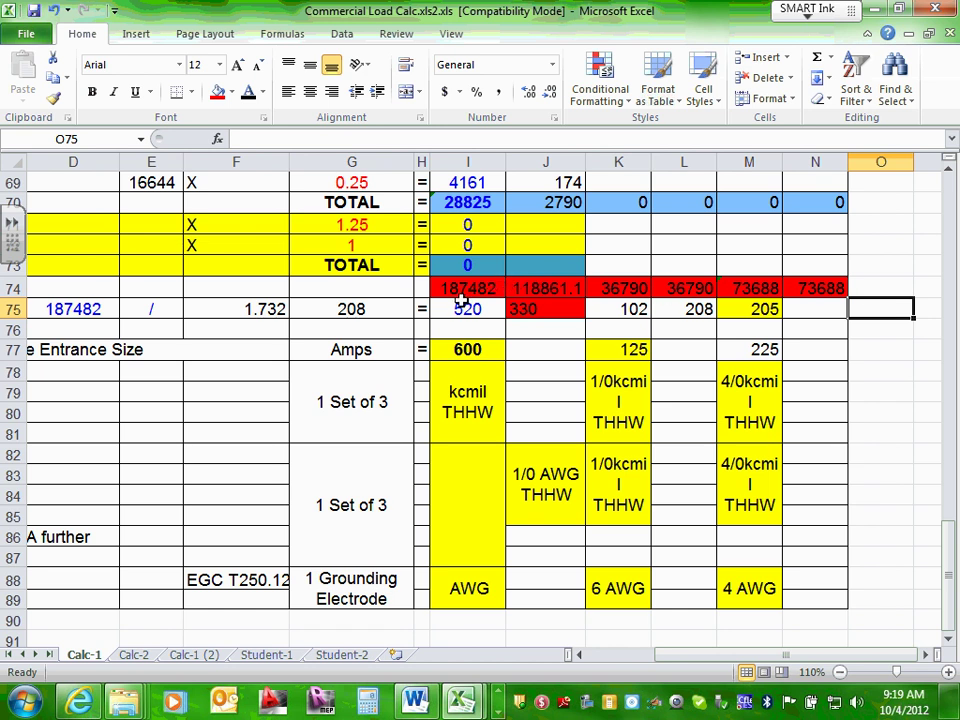
Fill the row 75 amperage cells I75 to N75 with red
{"action": "left_click_drag", "start_coordinate": [467, 303], "coordinate": [805, 307]}
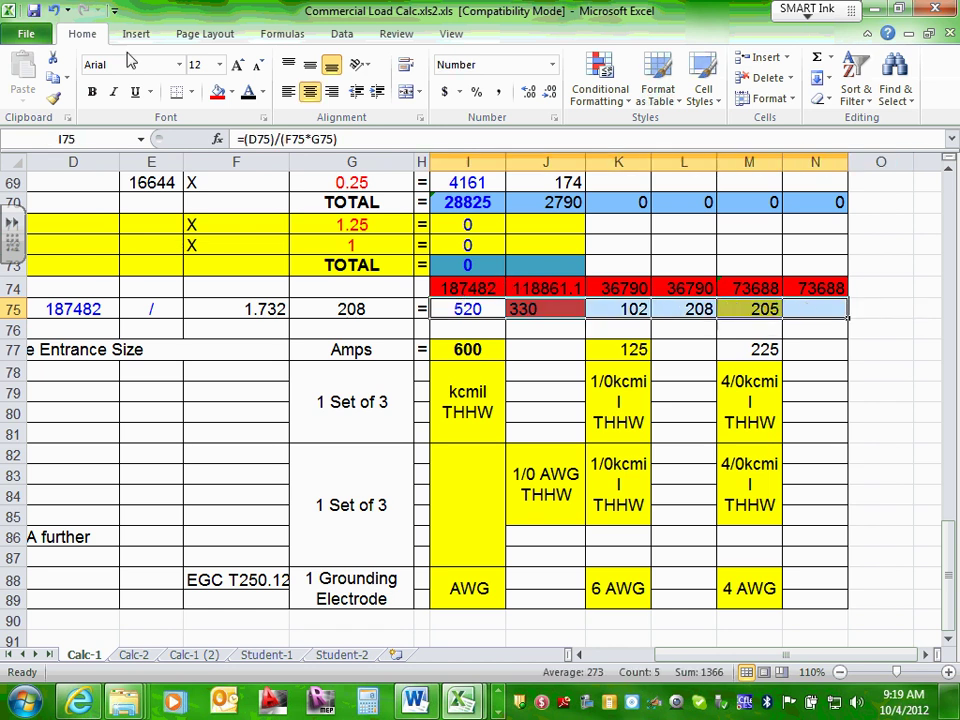
{"action": "left_click", "coordinate": [218, 93]}
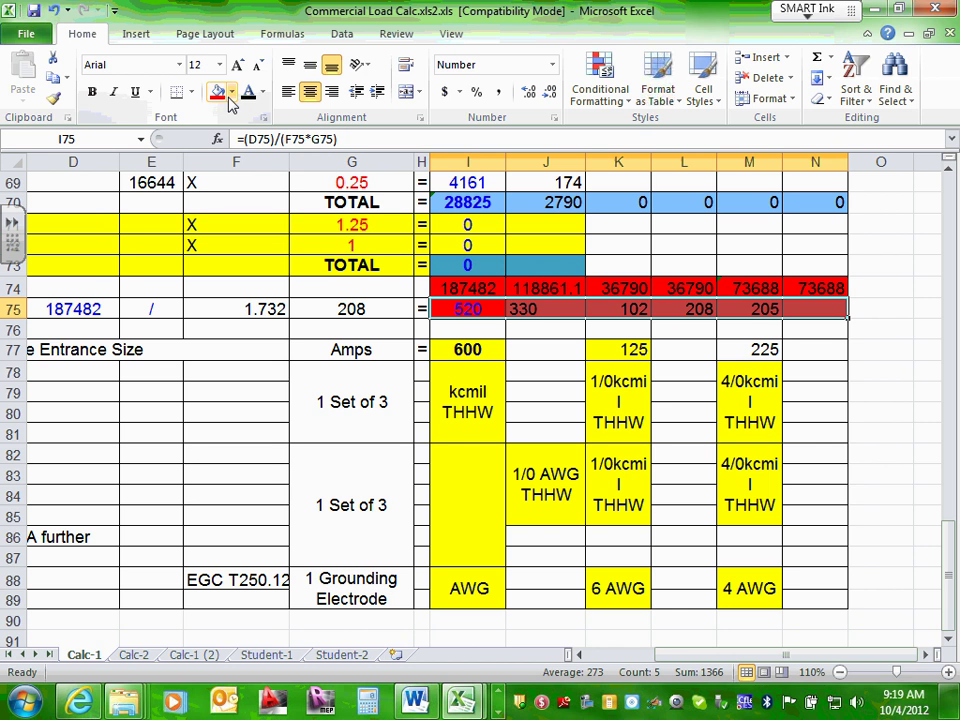
{"action": "left_click", "coordinate": [906, 427]}
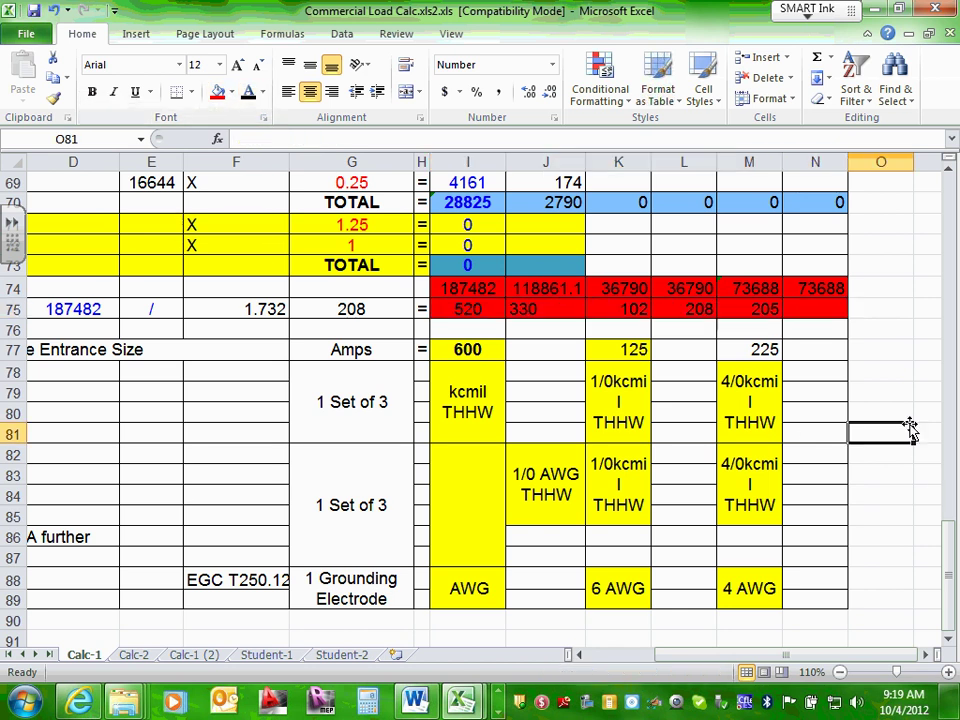
Examine how I75 derives the service amperage from the I74 load, the square root of three and the voltage
{"action": "left_click", "coordinate": [464, 287]}
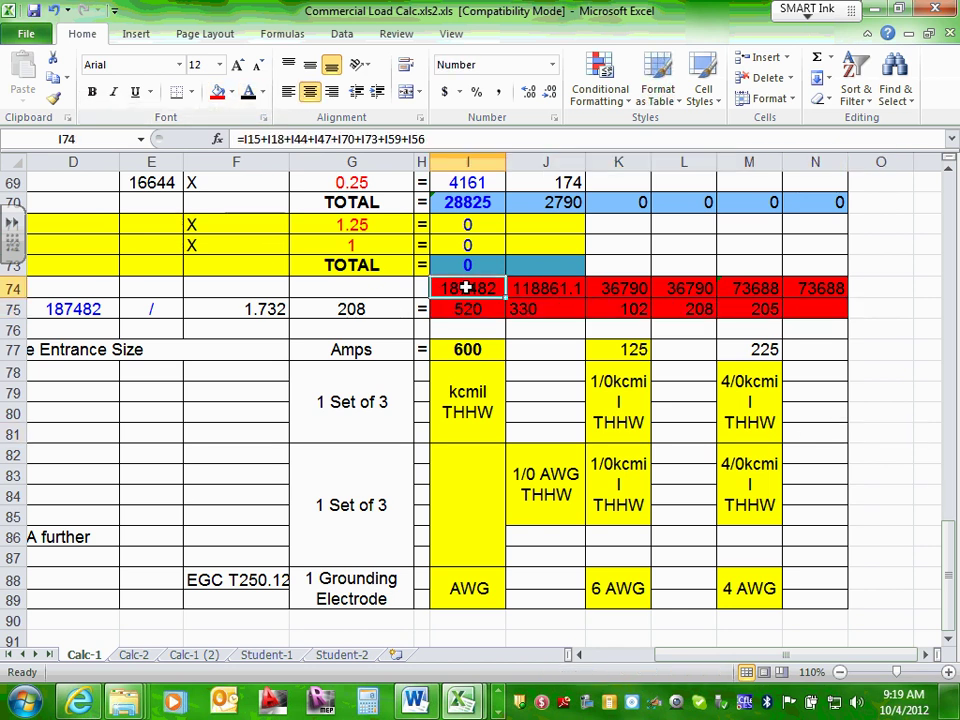
{"action": "left_click", "coordinate": [474, 310]}
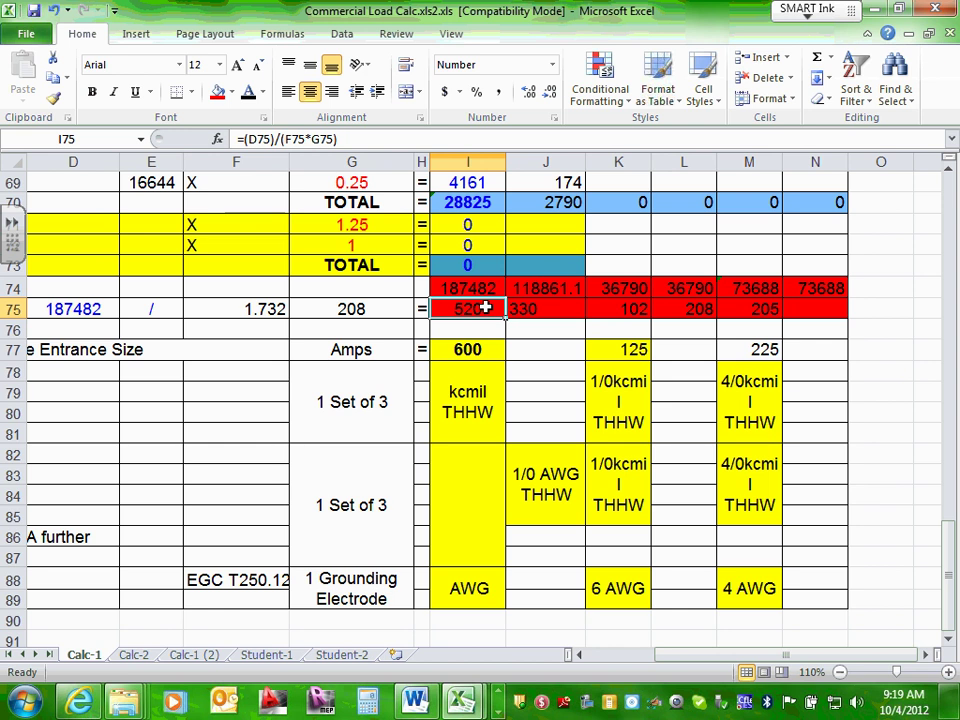
{"action": "left_click", "coordinate": [484, 286]}
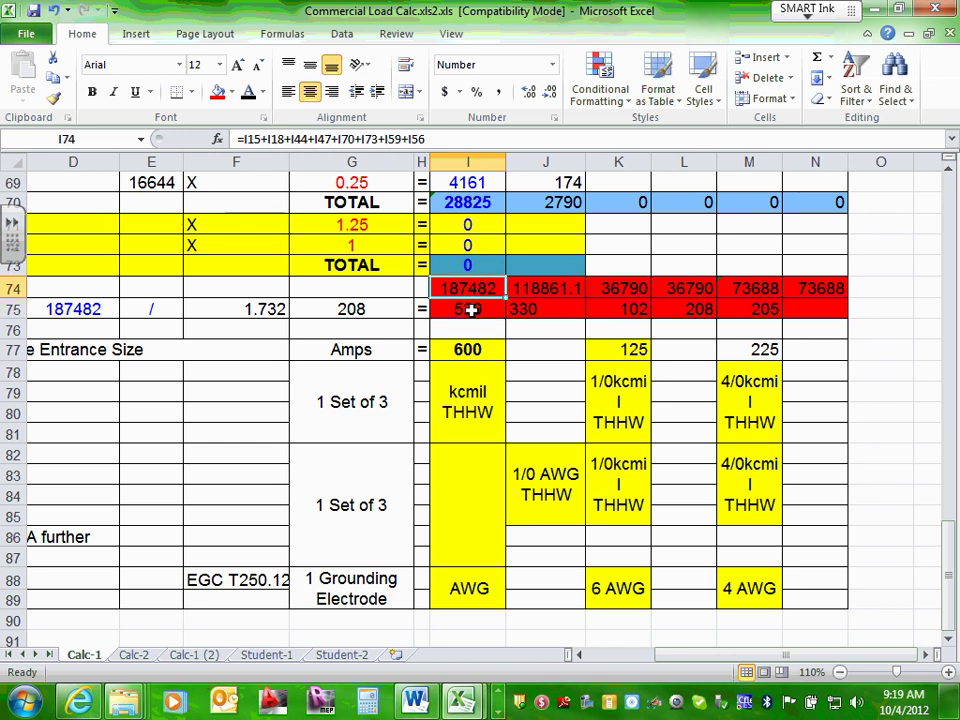
{"action": "left_click", "coordinate": [92, 311]}
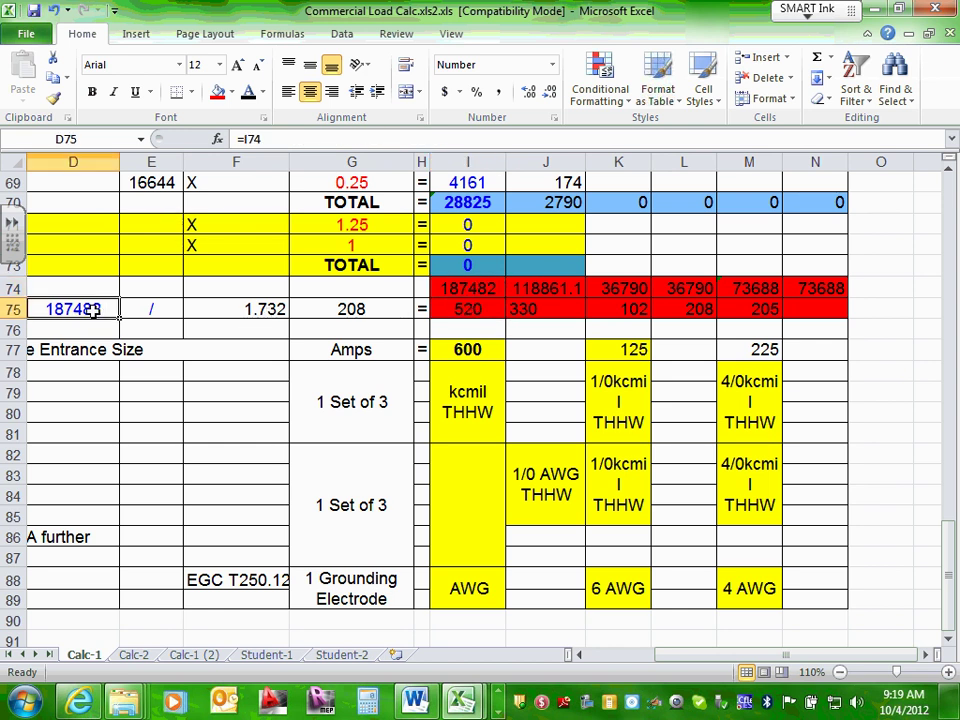
{"action": "left_click", "coordinate": [266, 311]}
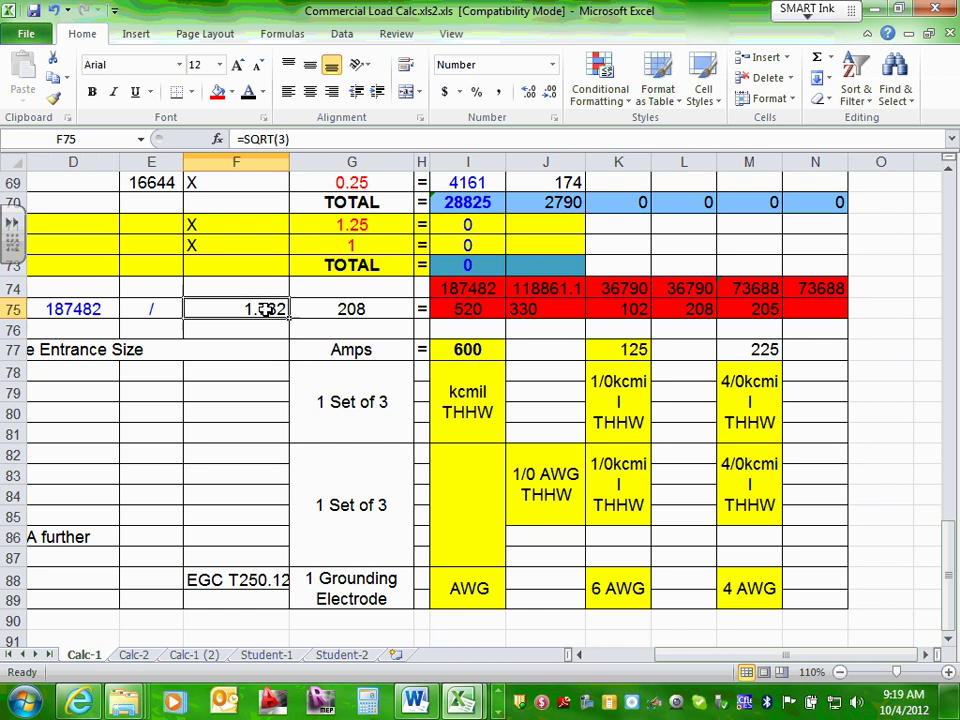
{"action": "left_click", "coordinate": [355, 311]}
{"action": "left_click", "coordinate": [467, 310]}
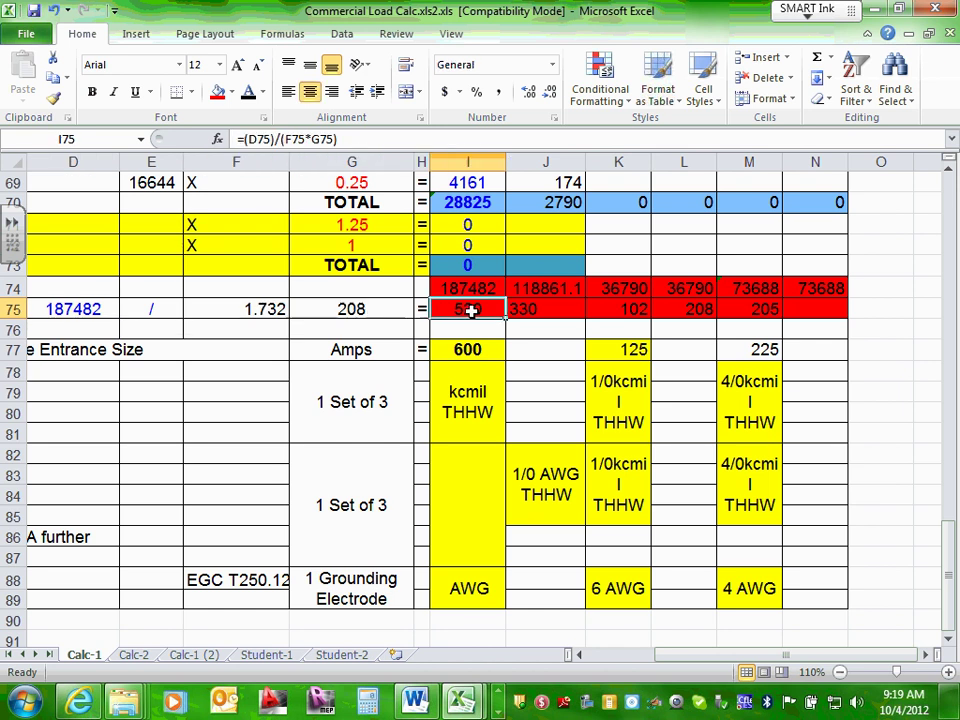
{"action": "double_click", "coordinate": [477, 310]}
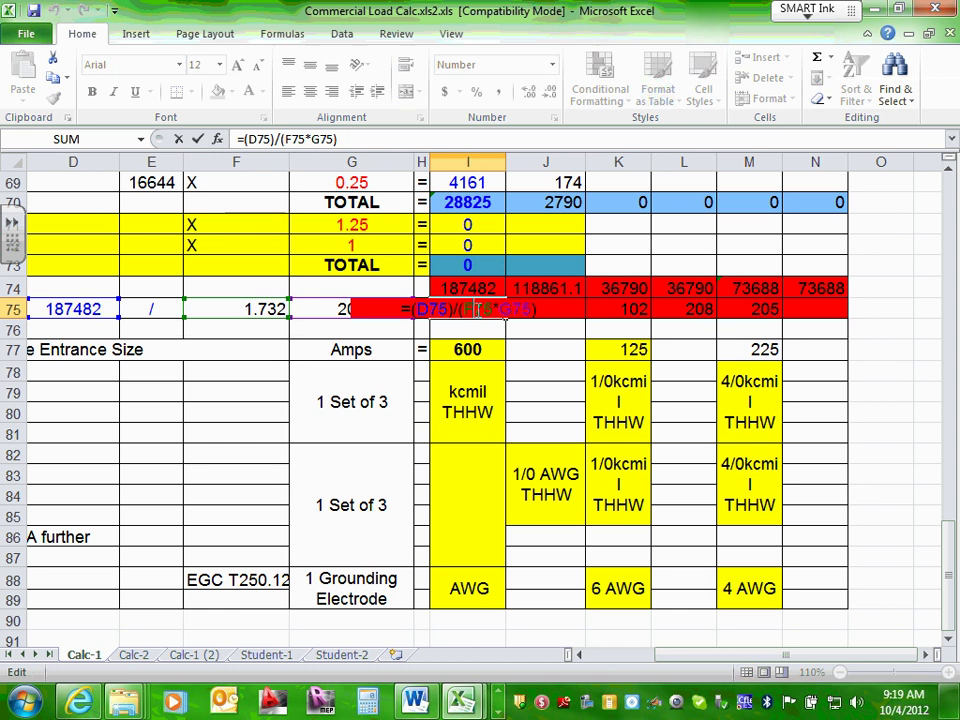
{"action": "key", "text": "Escape"}
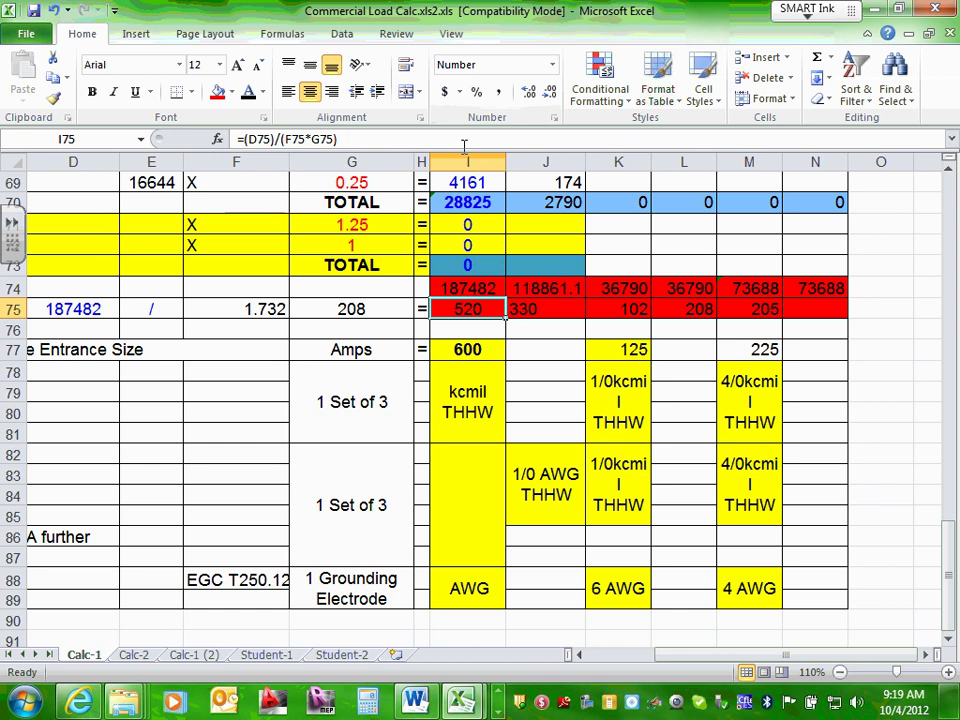
Inspect the amperage formulas in J75 and K75 and compare K75 with the entry in L75
{"action": "left_click", "coordinate": [555, 309]}
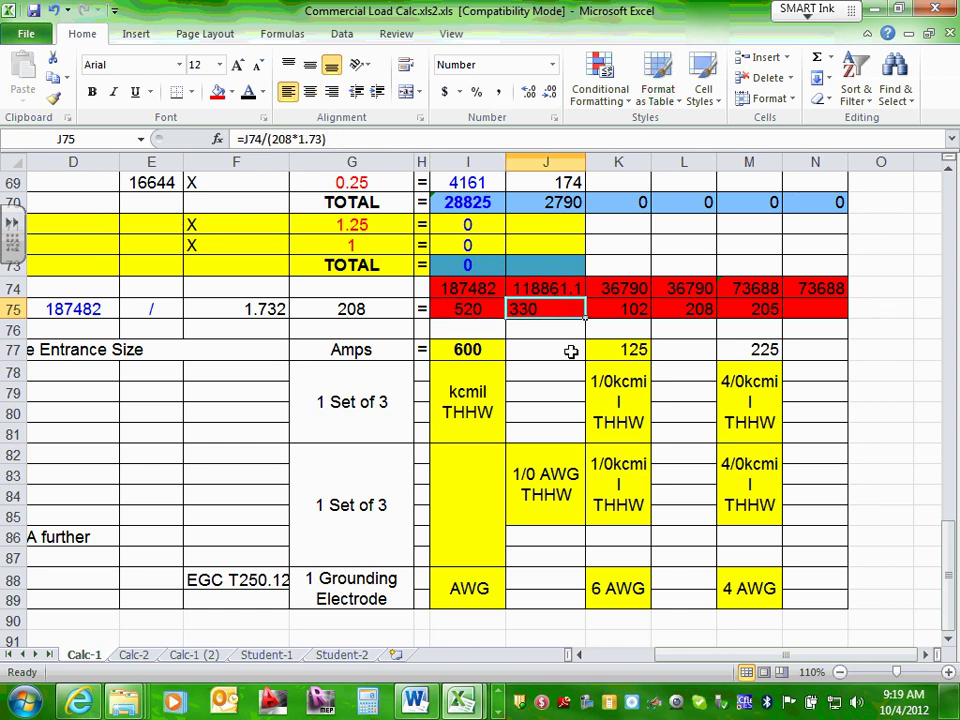
{"action": "left_click", "coordinate": [638, 309]}
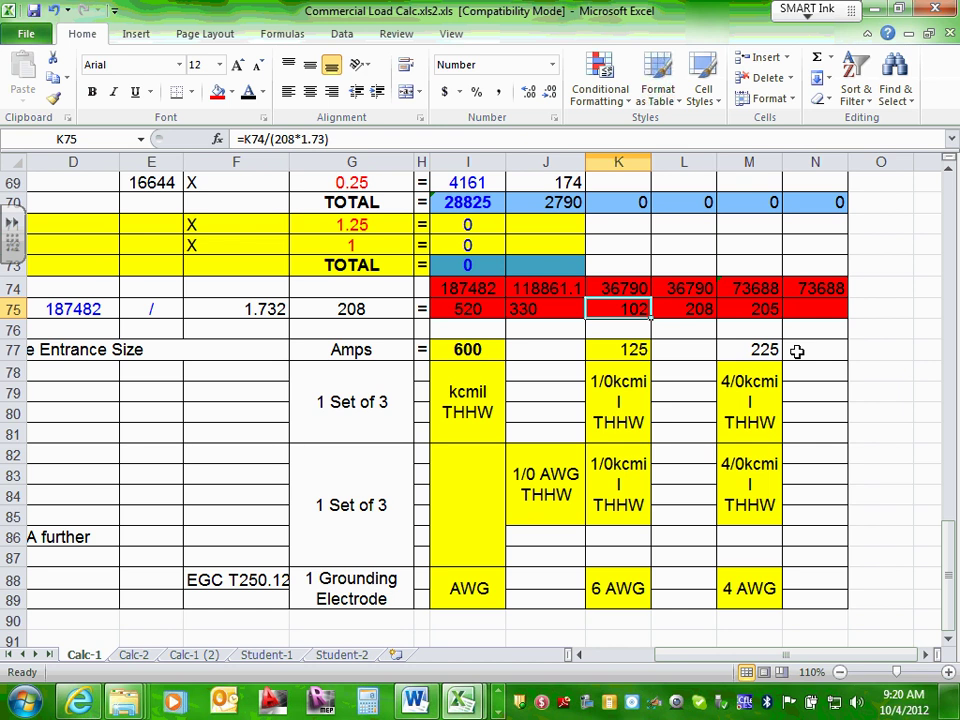
{"action": "left_click", "coordinate": [704, 308]}
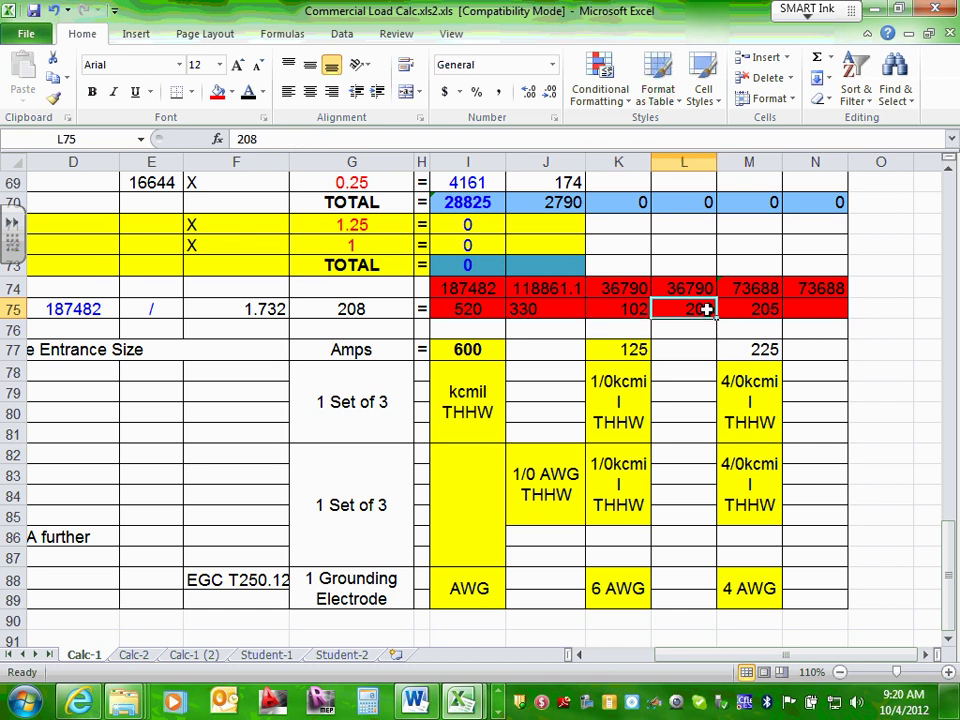
{"action": "left_click", "coordinate": [632, 309]}
{"action": "left_click", "coordinate": [703, 310]}
{"action": "left_click", "coordinate": [623, 307]}
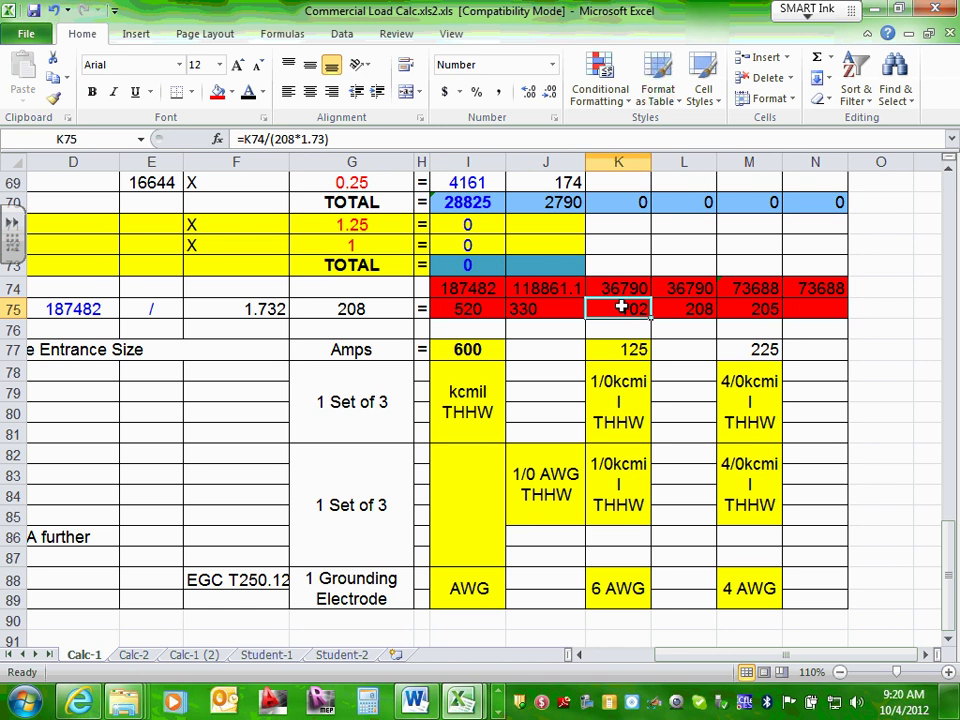
{"action": "left_click", "coordinate": [692, 307]}
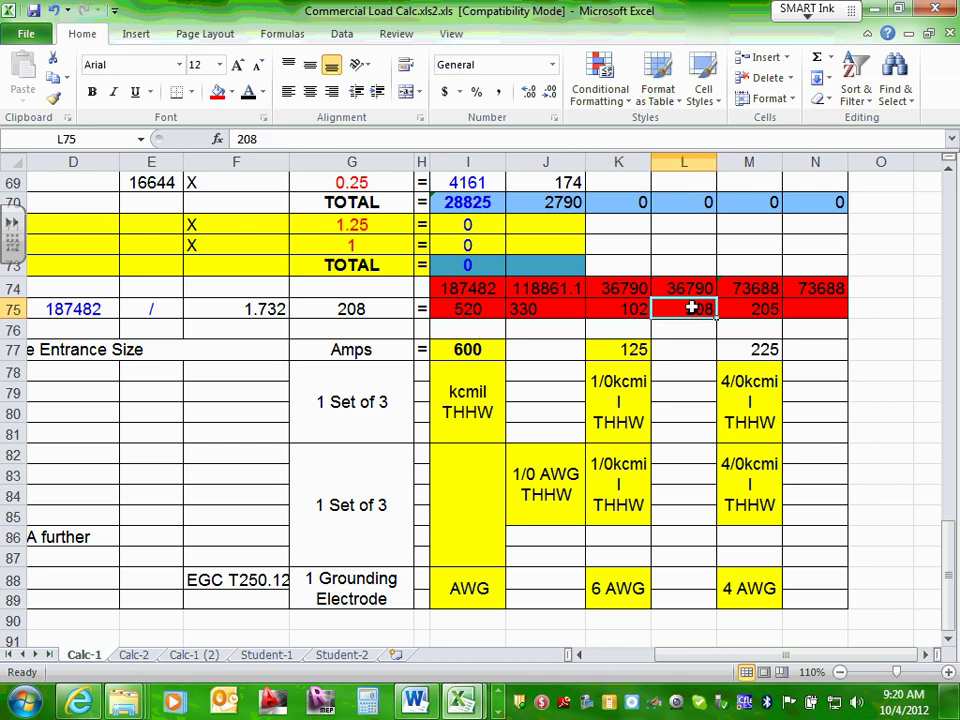
Fill the amperage formula from K75 into L75 so it divides L74 by (208*1.73)
{"action": "left_click", "coordinate": [633, 309]}
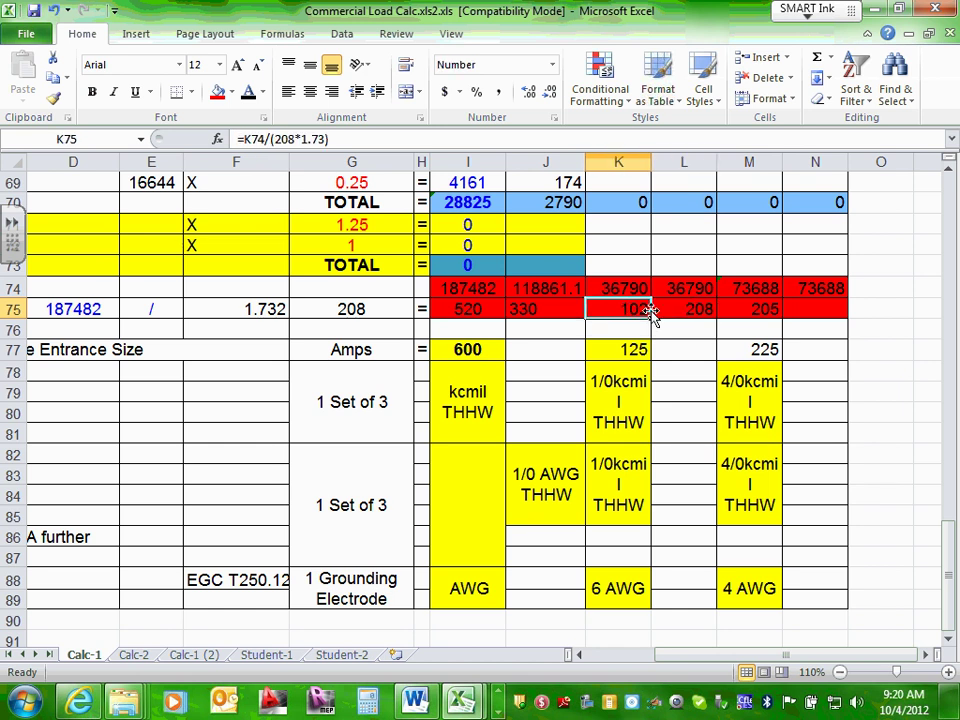
{"action": "left_click", "coordinate": [578, 308]}
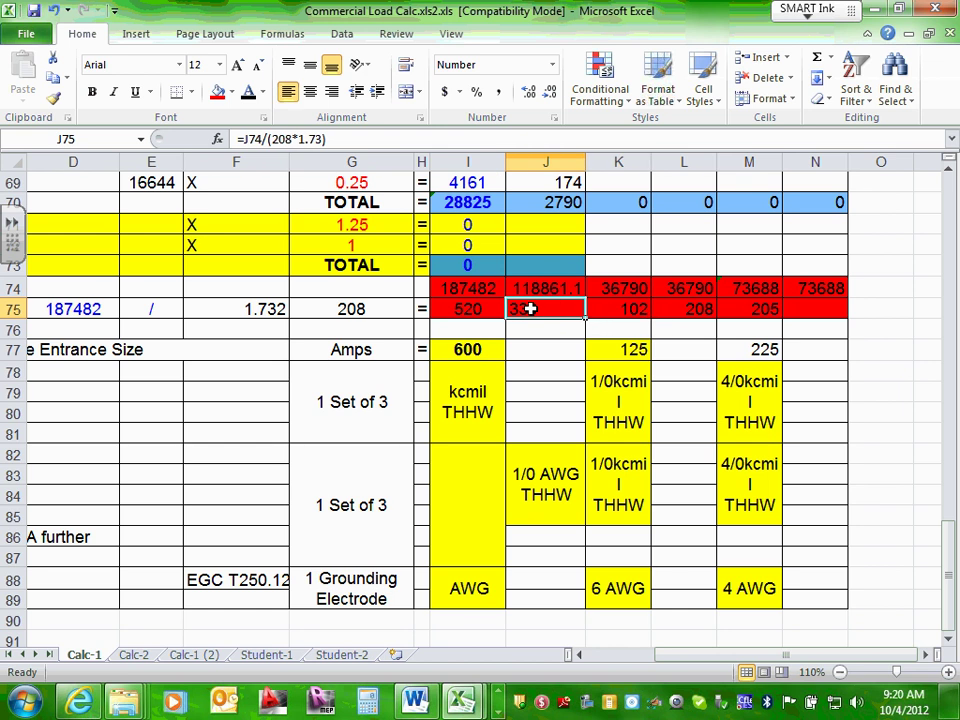
{"action": "left_click", "coordinate": [628, 311]}
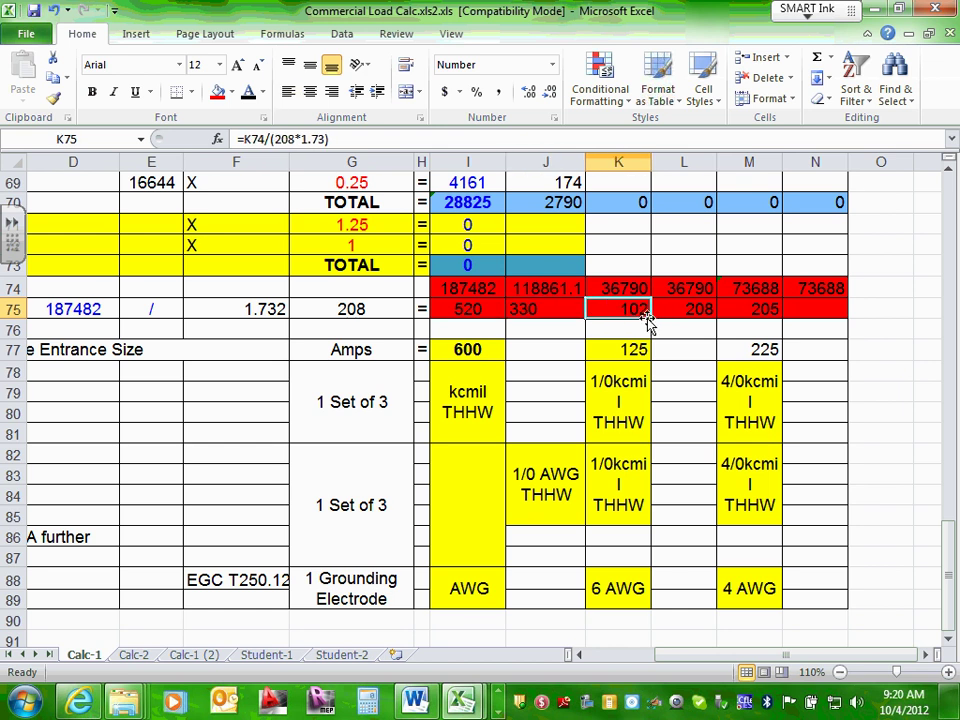
{"action": "left_click_drag", "start_coordinate": [650, 316], "coordinate": [688, 320]}
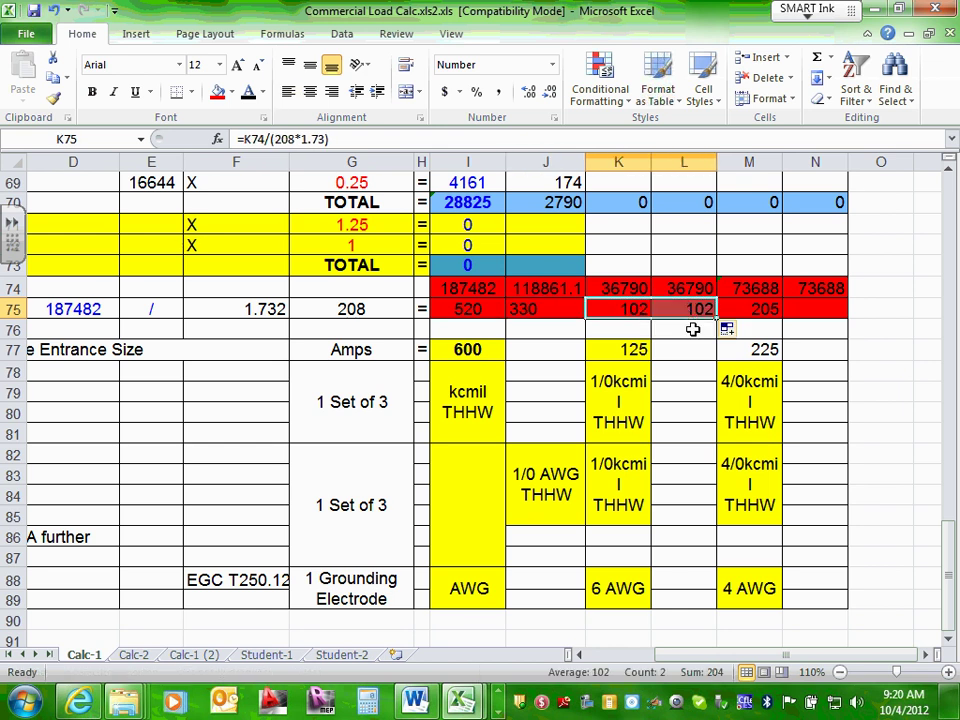
{"action": "left_click", "coordinate": [681, 331]}
{"action": "left_click", "coordinate": [698, 311]}
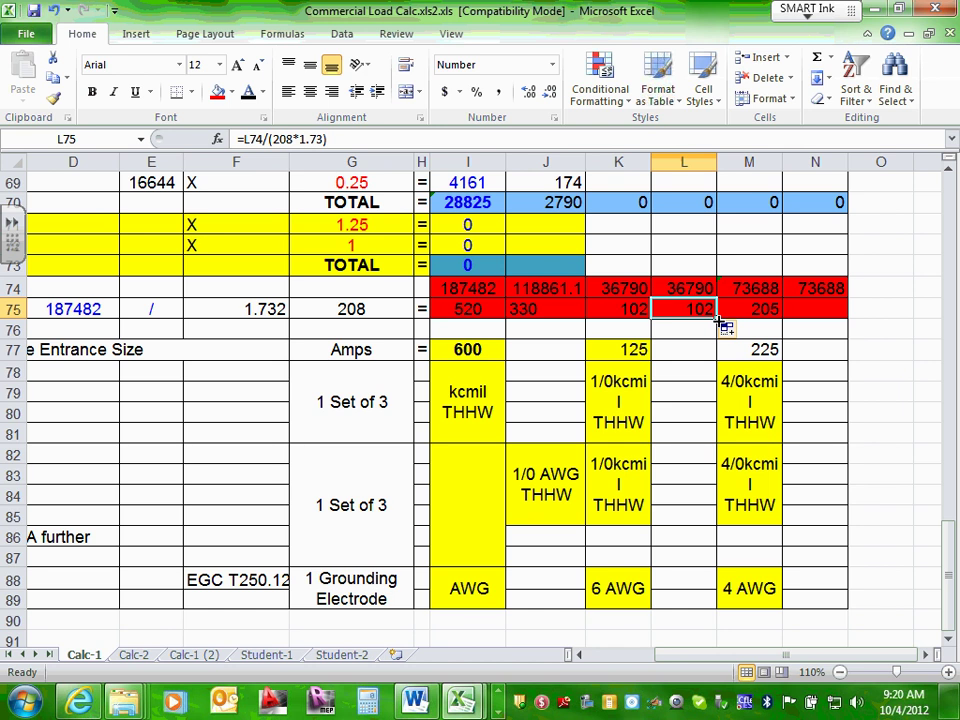
Fill the amperage formula from M75 across into N75
{"action": "left_click", "coordinate": [744, 309]}
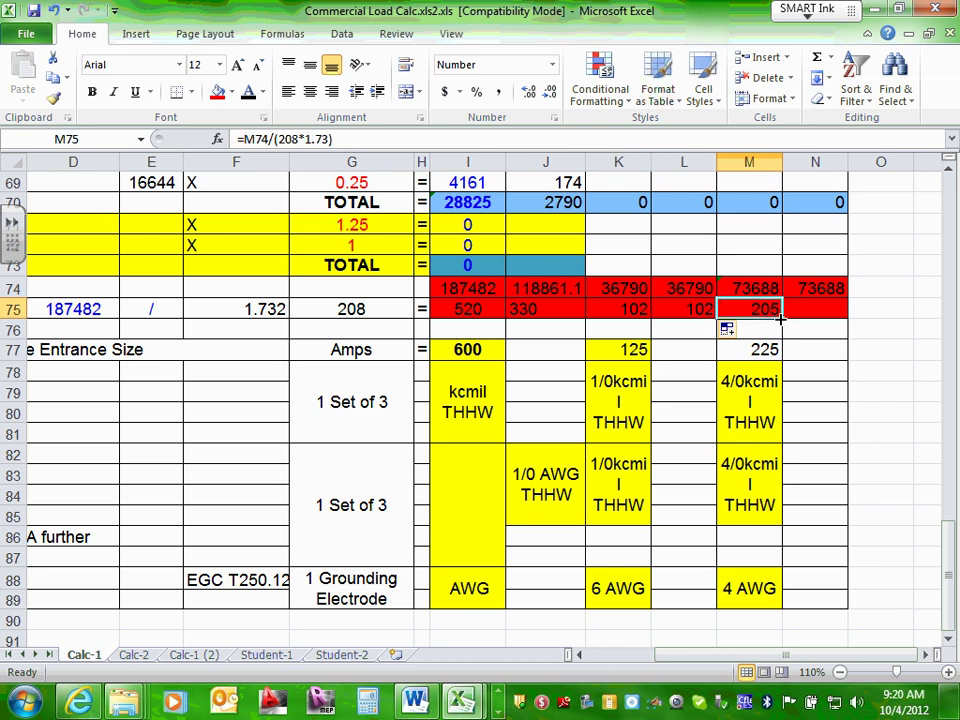
{"action": "left_click_drag", "start_coordinate": [782, 319], "coordinate": [823, 330]}
{"action": "left_click", "coordinate": [822, 343]}
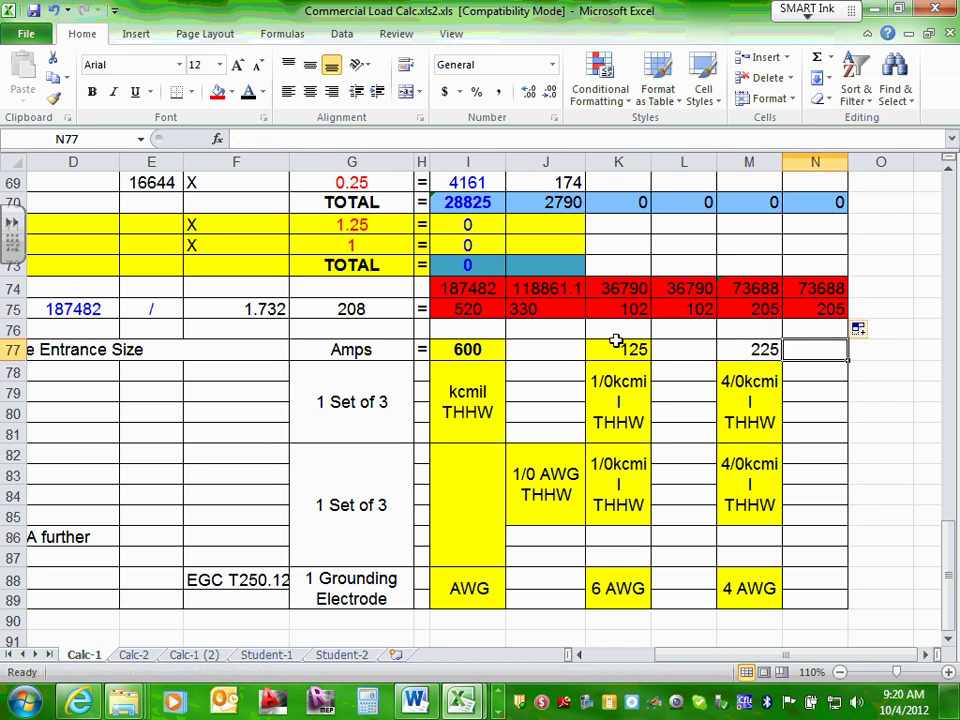
{"action": "left_click", "coordinate": [780, 313]}
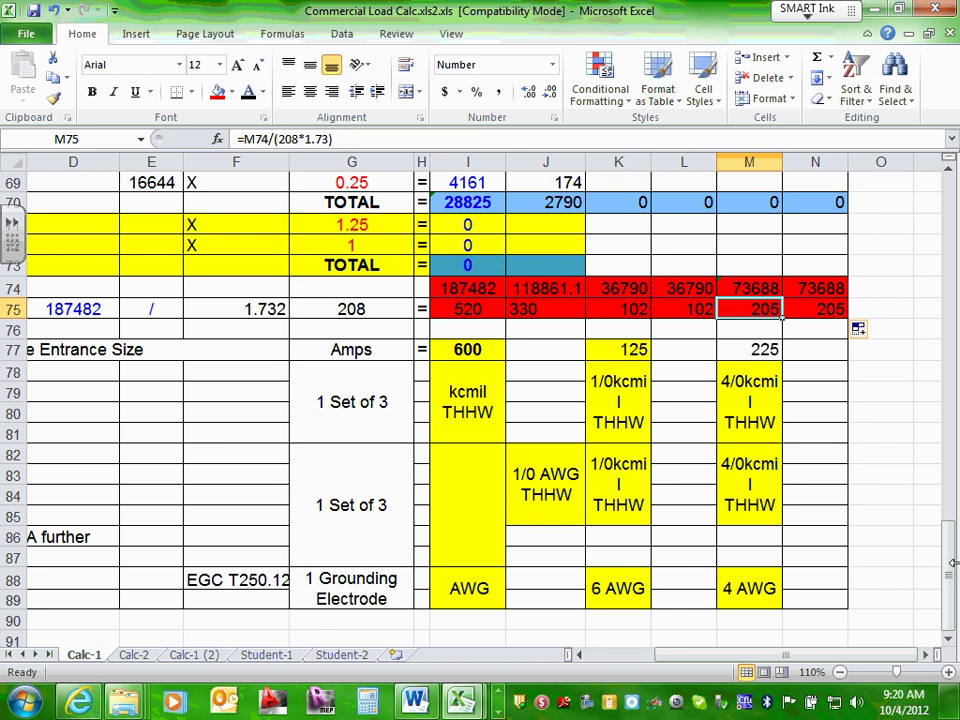
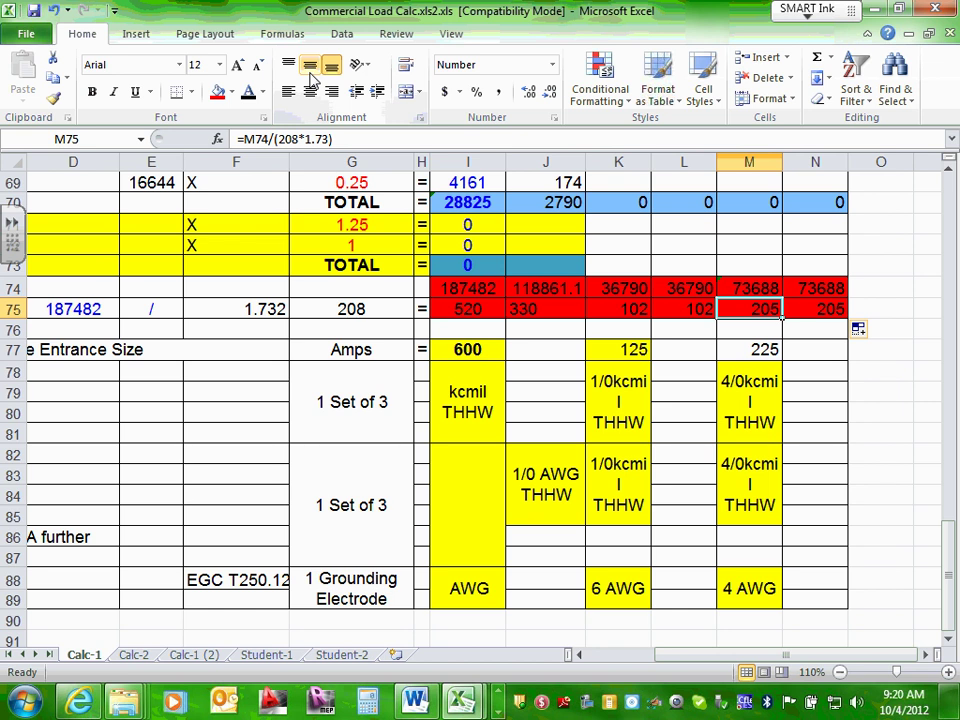
Examine the motor full-load amps in E61 to E67 that feed the load totals
{"action": "left_click", "coordinate": [814, 371]}
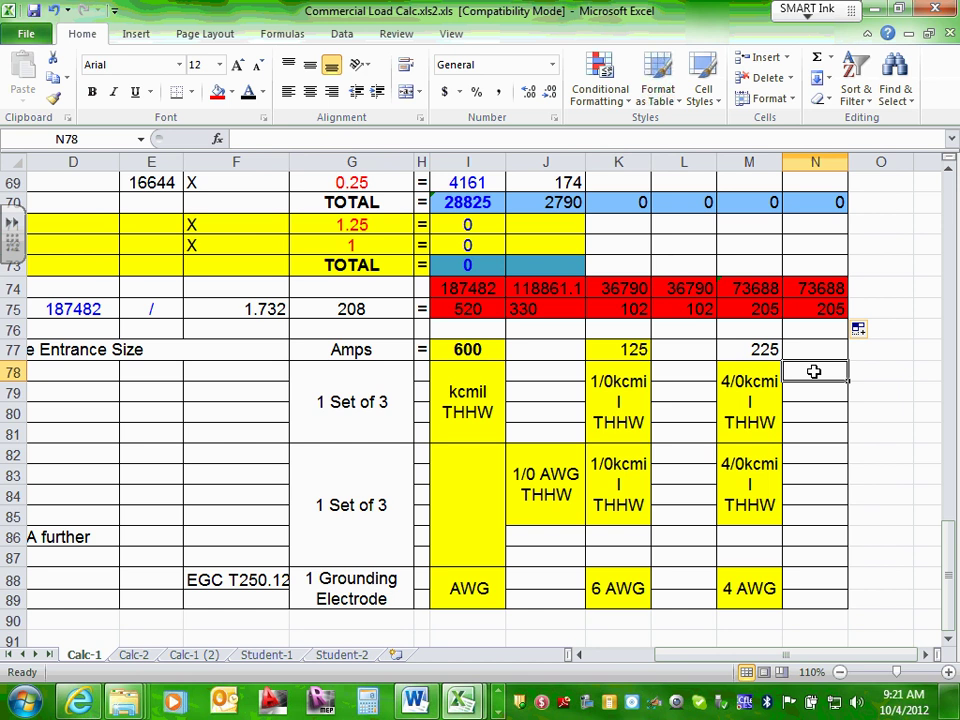
{"action": "scroll", "coordinate": [200, 295], "scroll_direction": "up", "scroll_amount": 5}
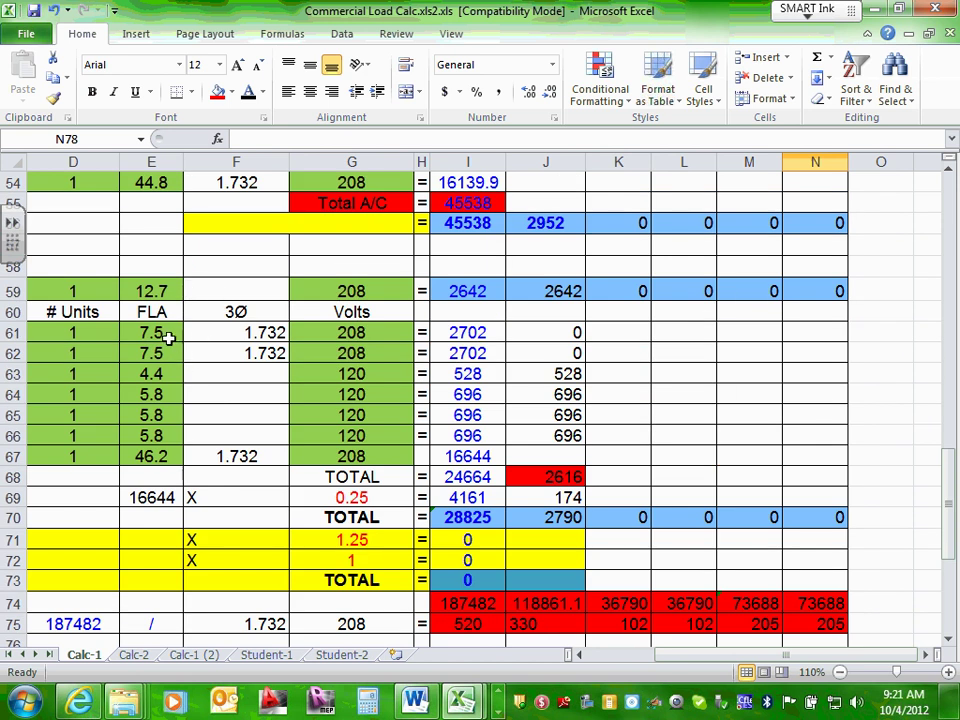
{"action": "left_click_drag", "start_coordinate": [170, 338], "coordinate": [162, 452]}
{"action": "left_click", "coordinate": [153, 414]}
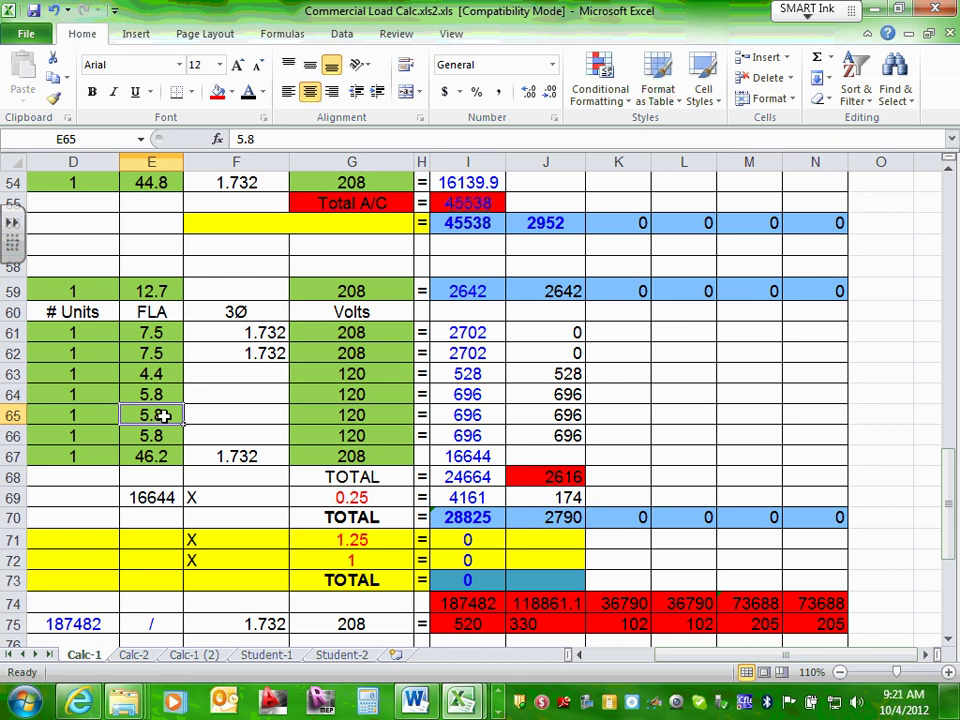
{"action": "scroll", "coordinate": [190, 420], "scroll_direction": "down", "scroll_amount": 4}
Review the service and feeder sizes in I77, K77 and M77 against the line 17 description and the row 75 amperages
{"action": "left_click", "coordinate": [550, 440]}
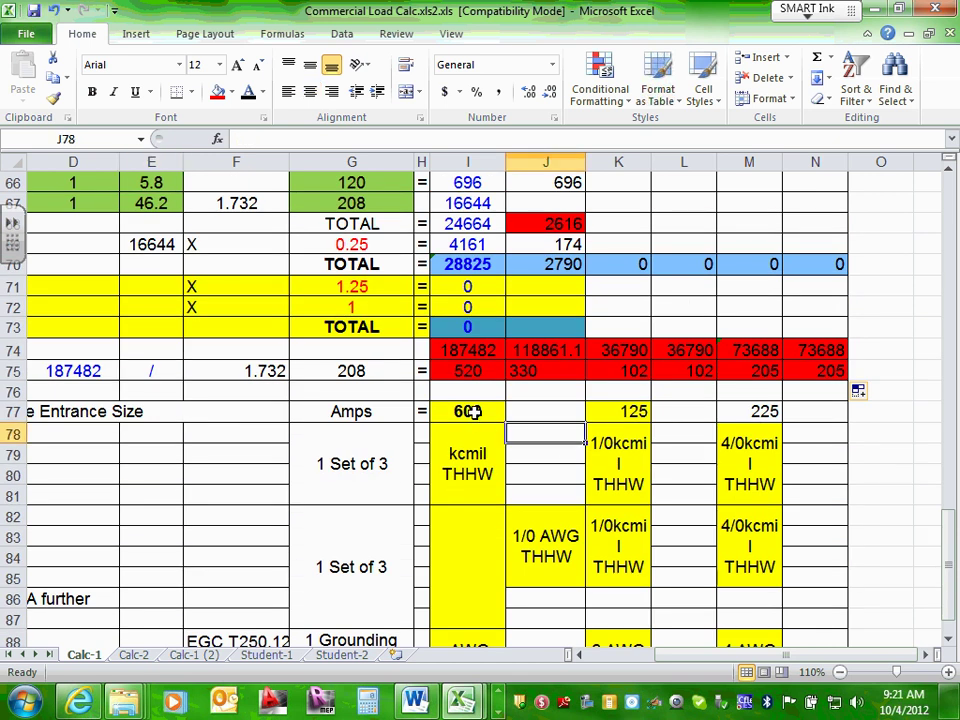
{"action": "left_click", "coordinate": [467, 411]}
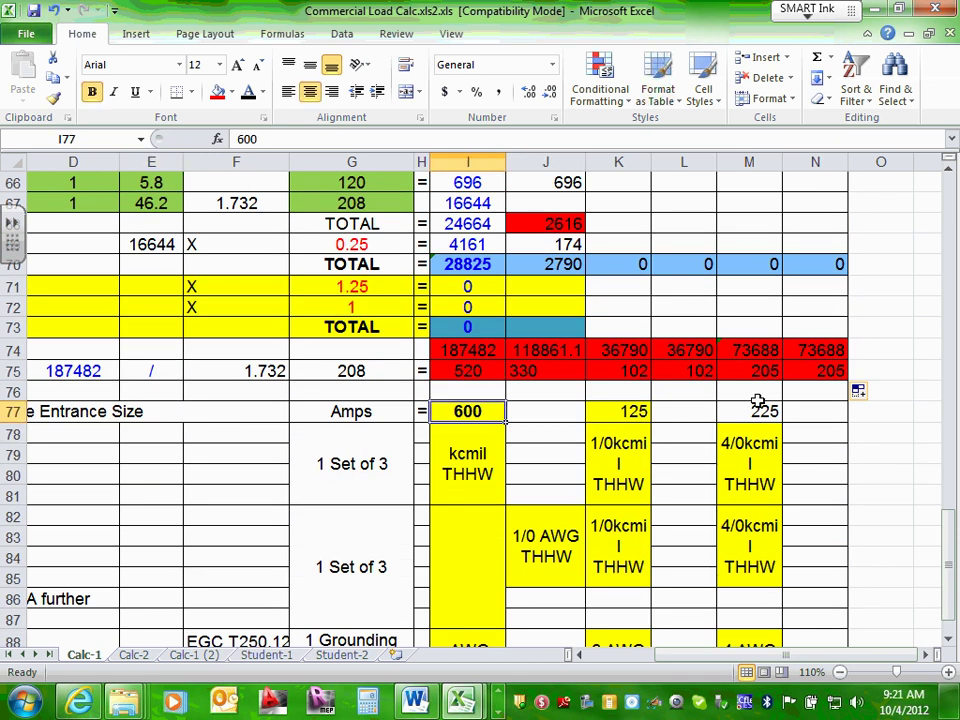
{"action": "left_click", "coordinate": [337, 395]}
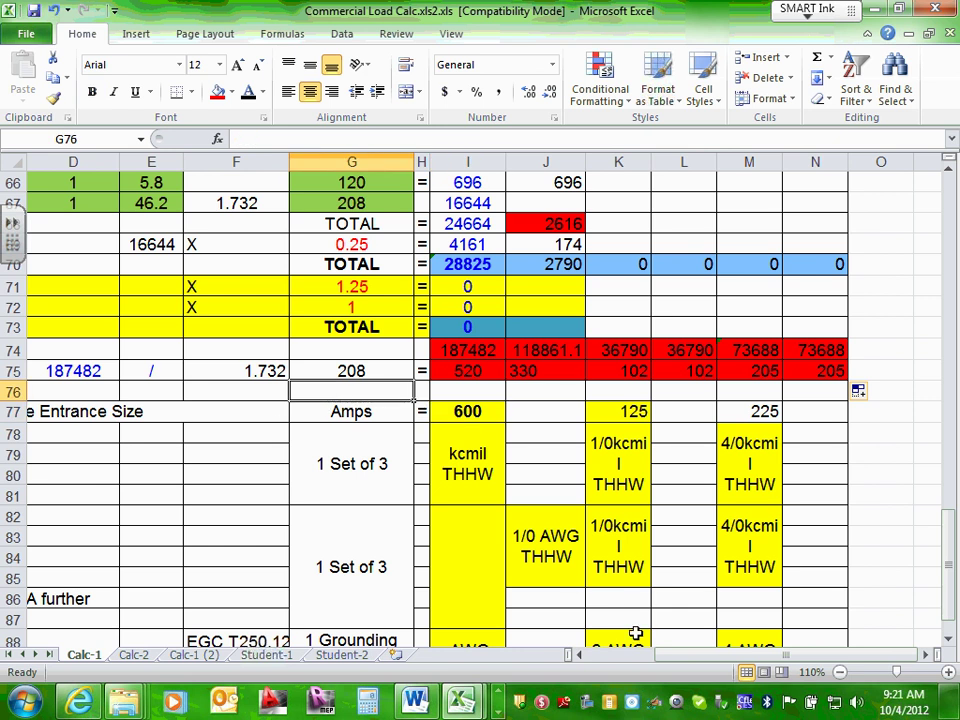
{"action": "left_click_drag", "start_coordinate": [669, 660], "coordinate": [593, 661]}
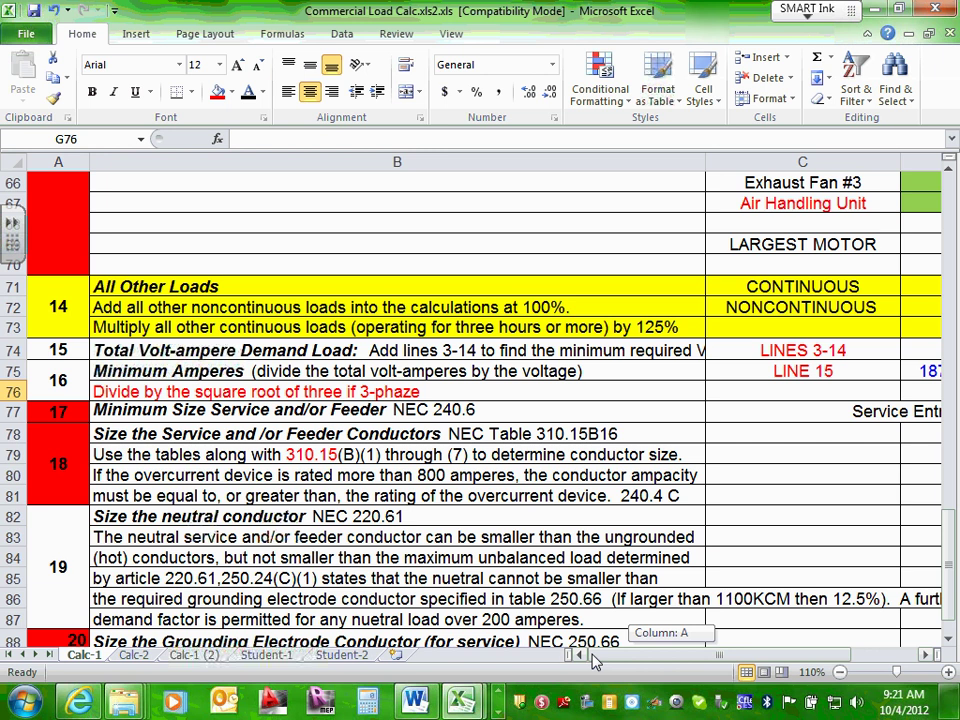
{"action": "left_click_drag", "start_coordinate": [593, 661], "coordinate": [616, 655]}
{"action": "left_click", "coordinate": [476, 411]}
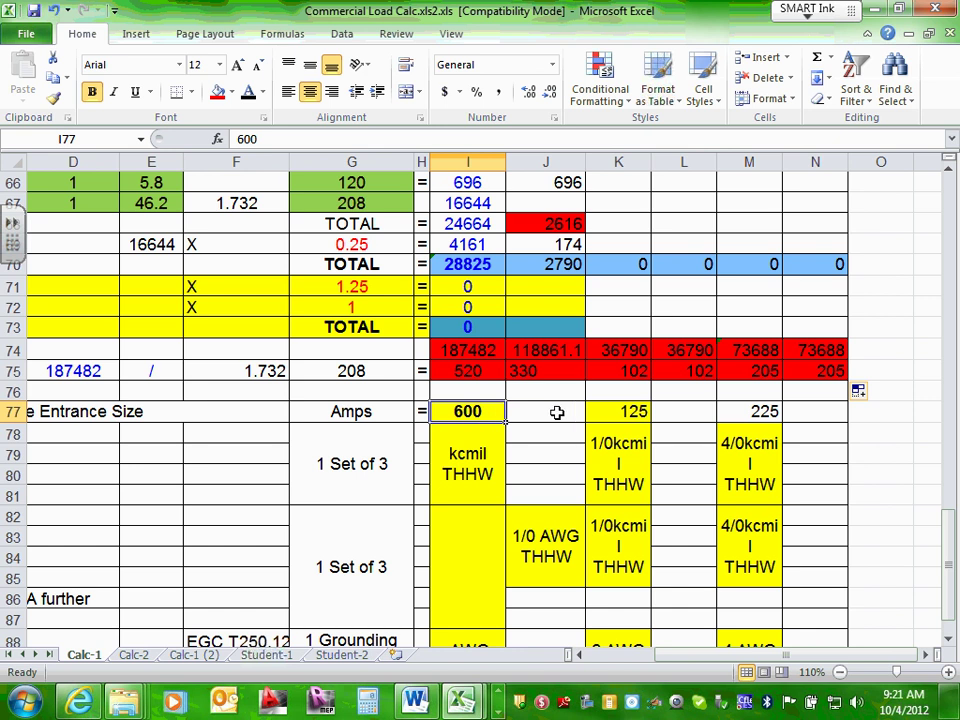
{"action": "left_click", "coordinate": [638, 411]}
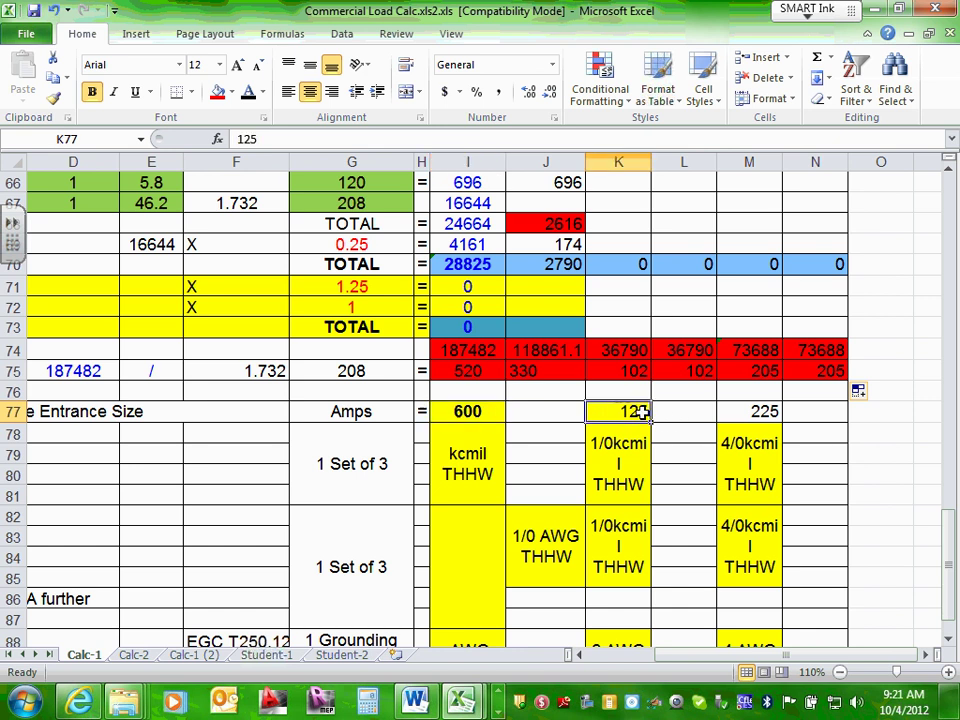
{"action": "left_click", "coordinate": [777, 411]}
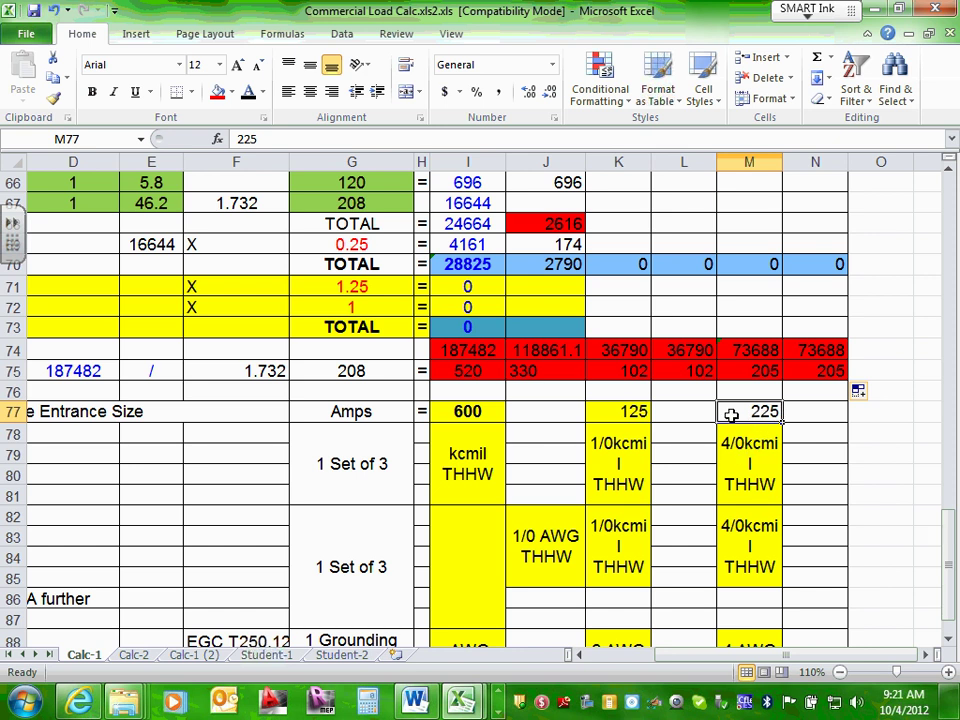
{"action": "left_click", "coordinate": [622, 414]}
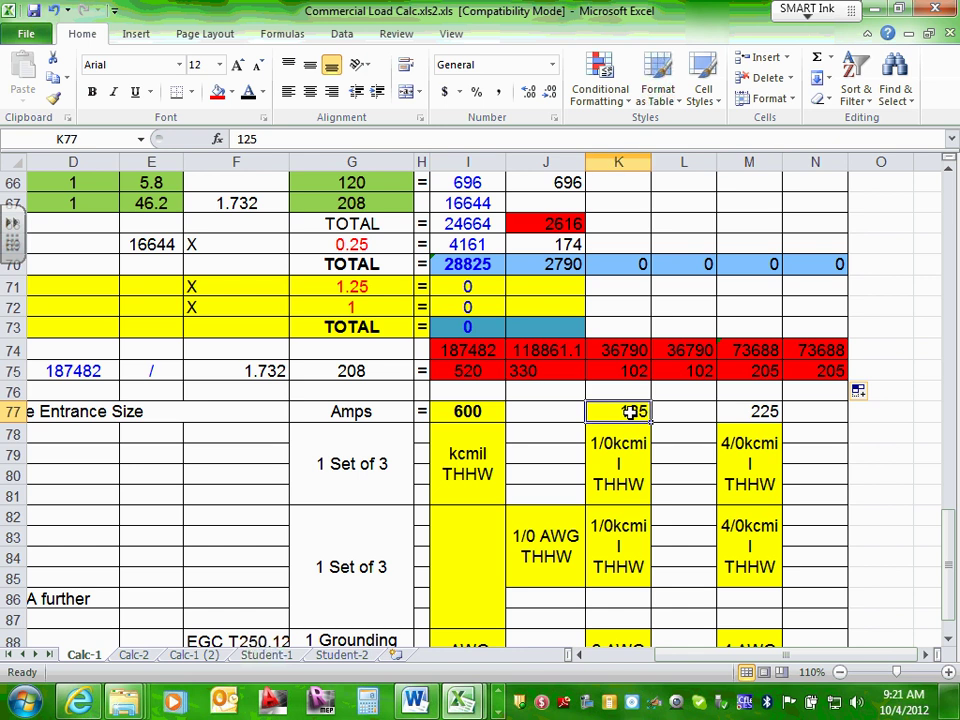
{"action": "left_click", "coordinate": [466, 413]}
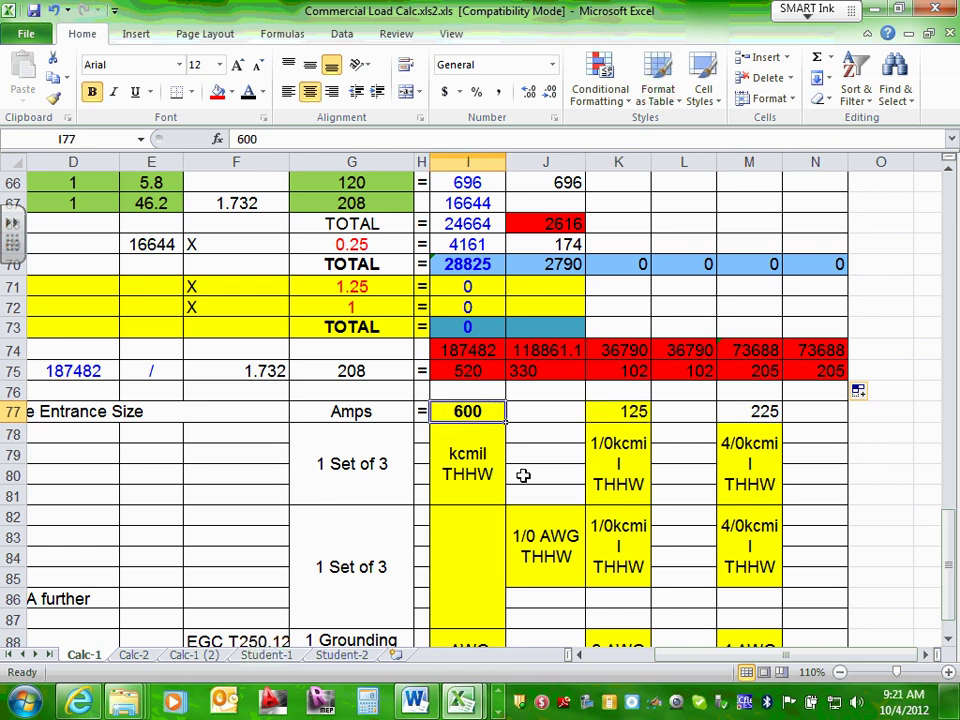
Review the conductor and neutral size entries in rows 78 to 85 for columns G, I, K and M
{"action": "scroll", "coordinate": [463, 455], "scroll_direction": "down", "scroll_amount": 1}
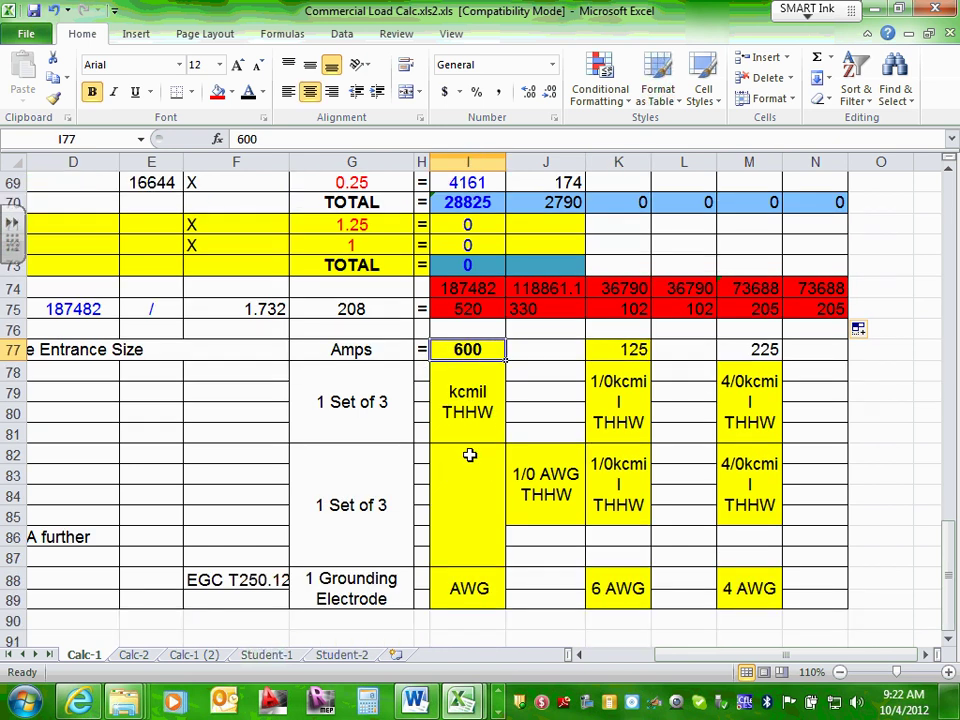
{"action": "left_click", "coordinate": [366, 411]}
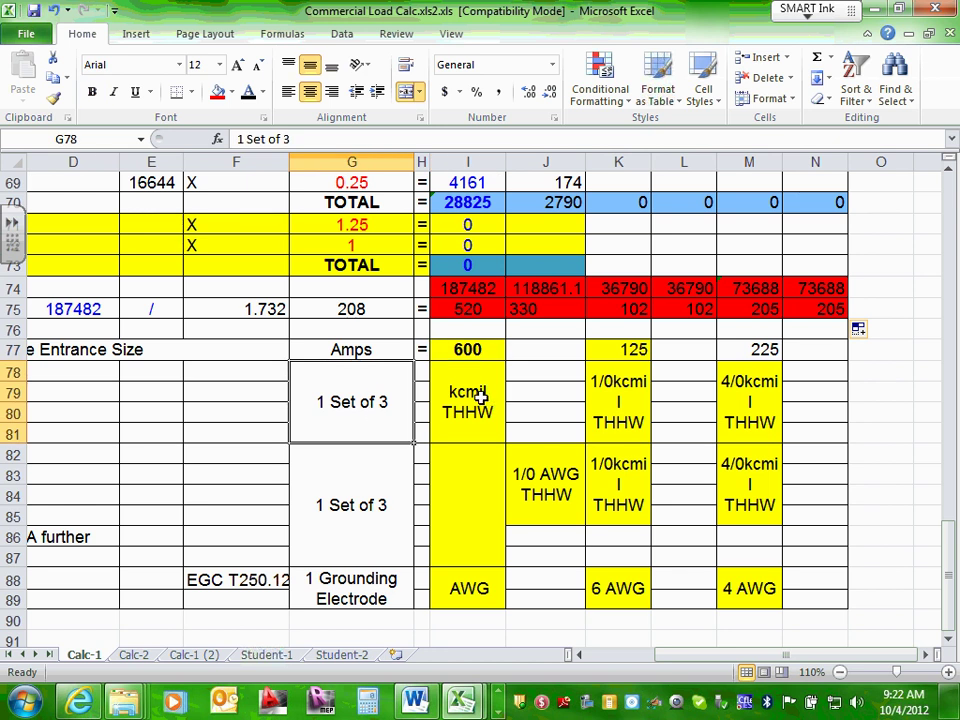
{"action": "scroll", "coordinate": [434, 400], "scroll_direction": "down", "scroll_amount": 1}
{"action": "scroll", "coordinate": [435, 399], "scroll_direction": "up", "scroll_amount": 2}
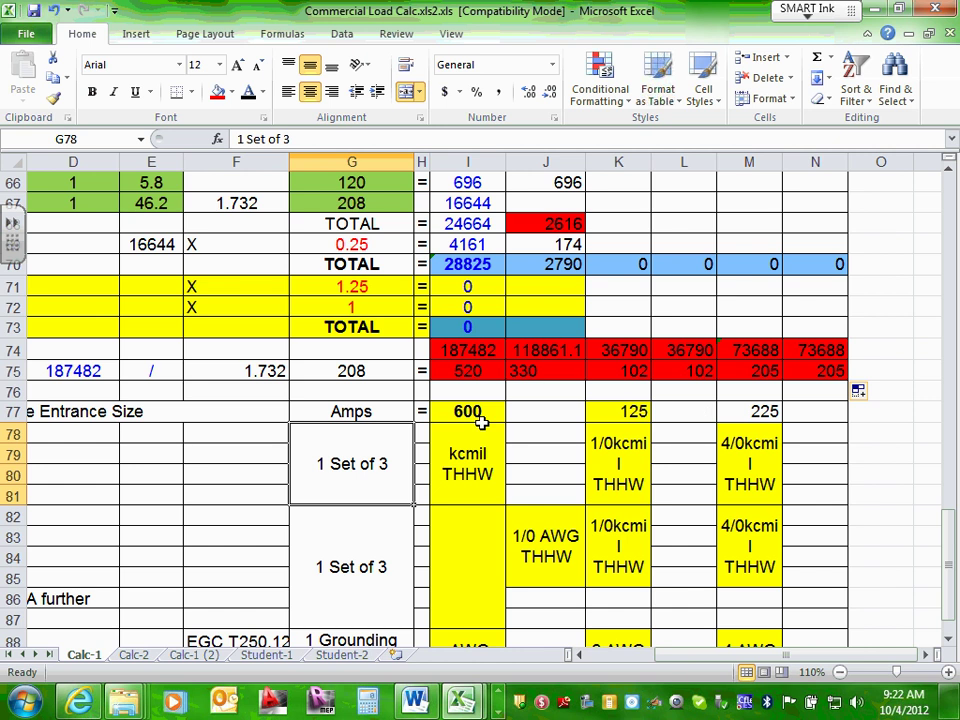
{"action": "left_click", "coordinate": [634, 455]}
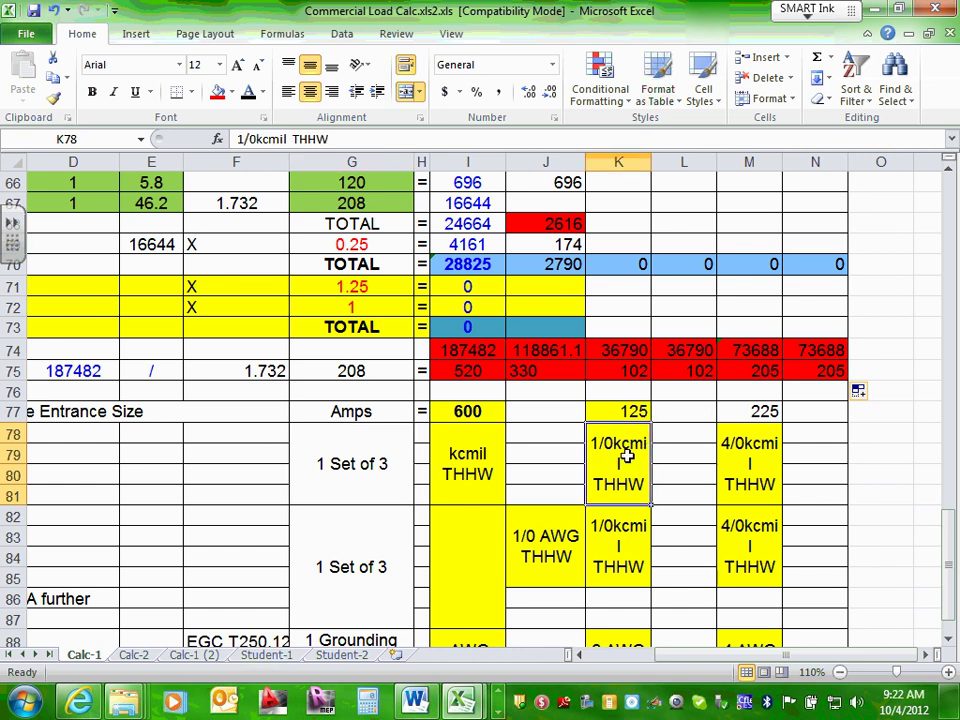
{"action": "left_click", "coordinate": [615, 545]}
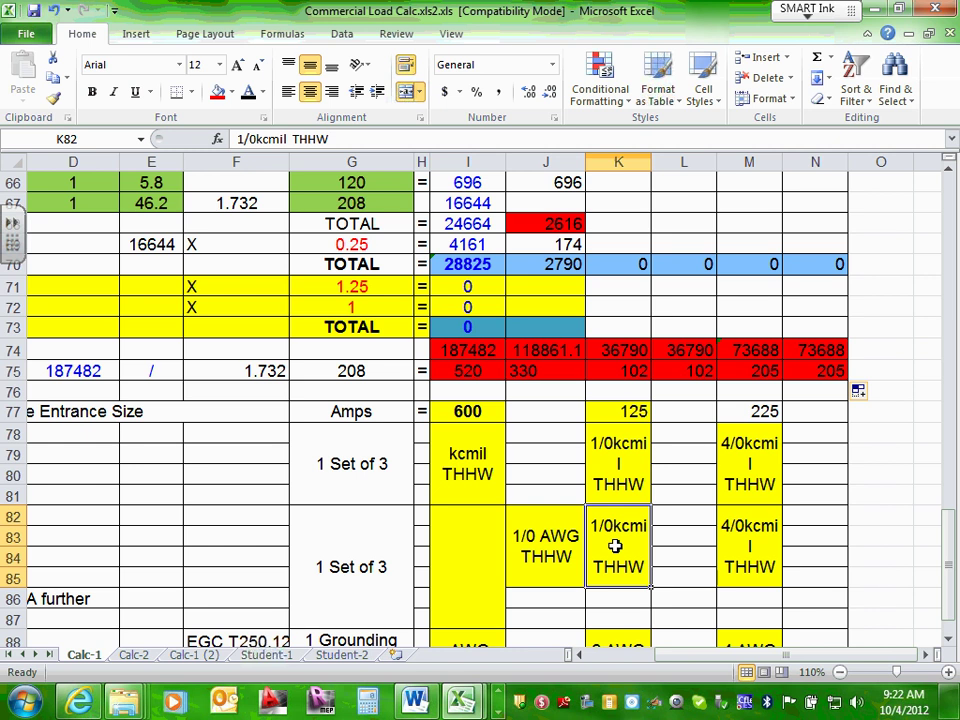
{"action": "left_click", "coordinate": [751, 478]}
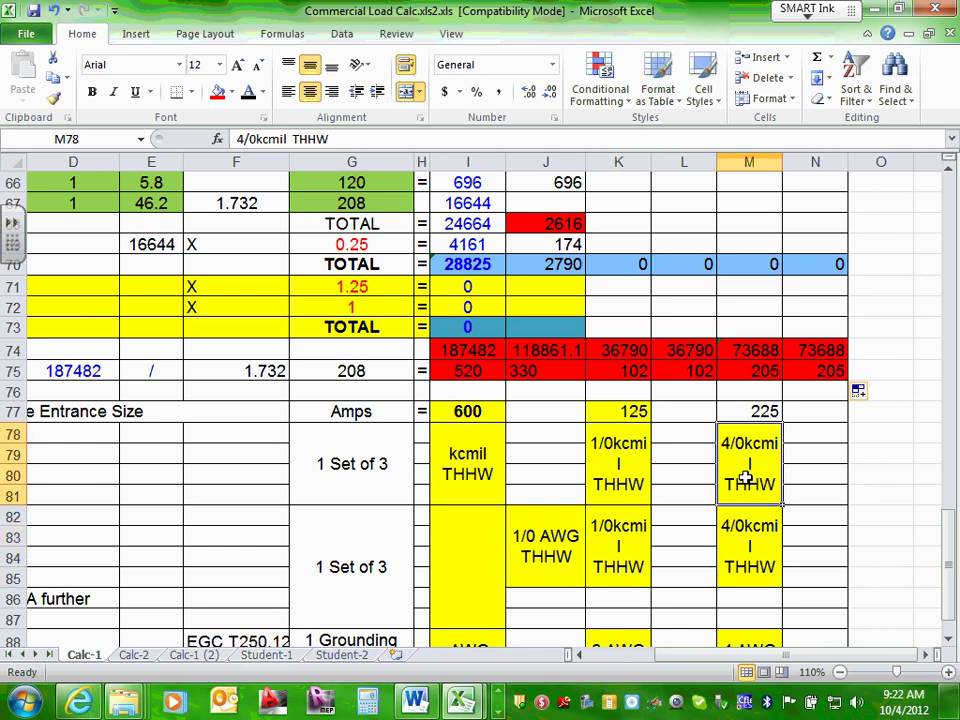
{"action": "scroll", "coordinate": [748, 478], "scroll_direction": "down", "scroll_amount": 1}
{"action": "left_click", "coordinate": [747, 482]}
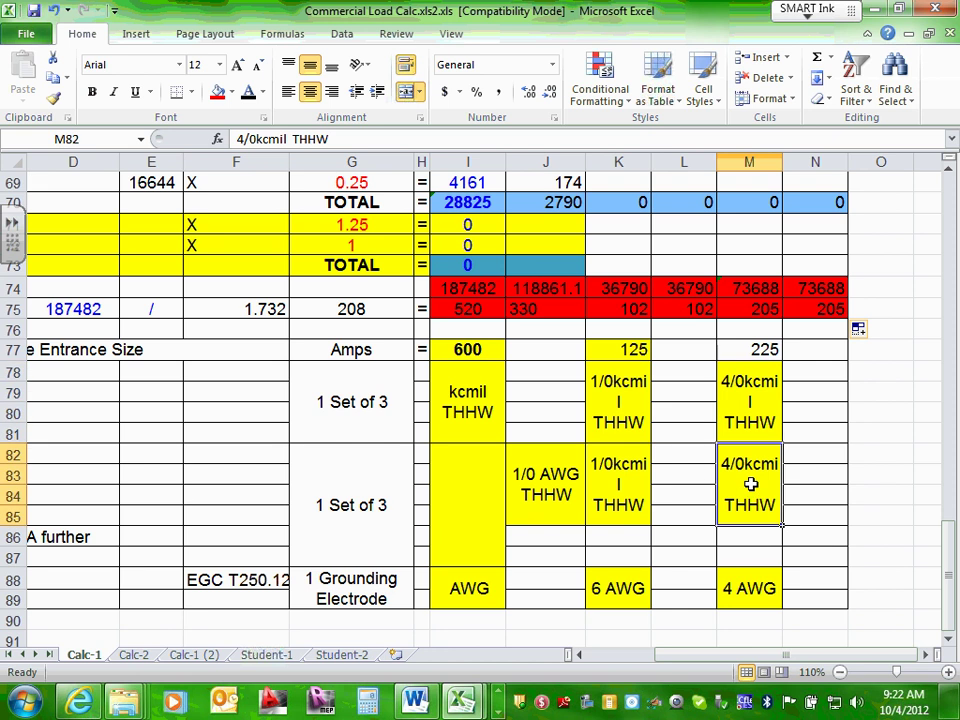
{"action": "left_click", "coordinate": [476, 400]}
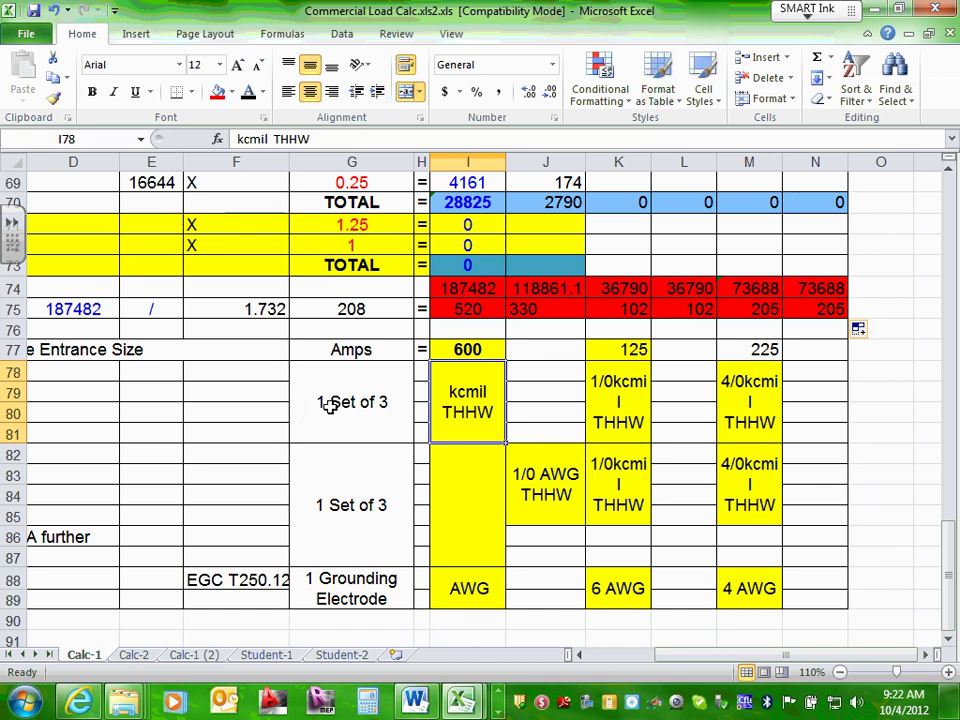
Change the service conductor set entry in G78 to "1 Set of 2"
{"action": "double_click", "coordinate": [462, 393]}
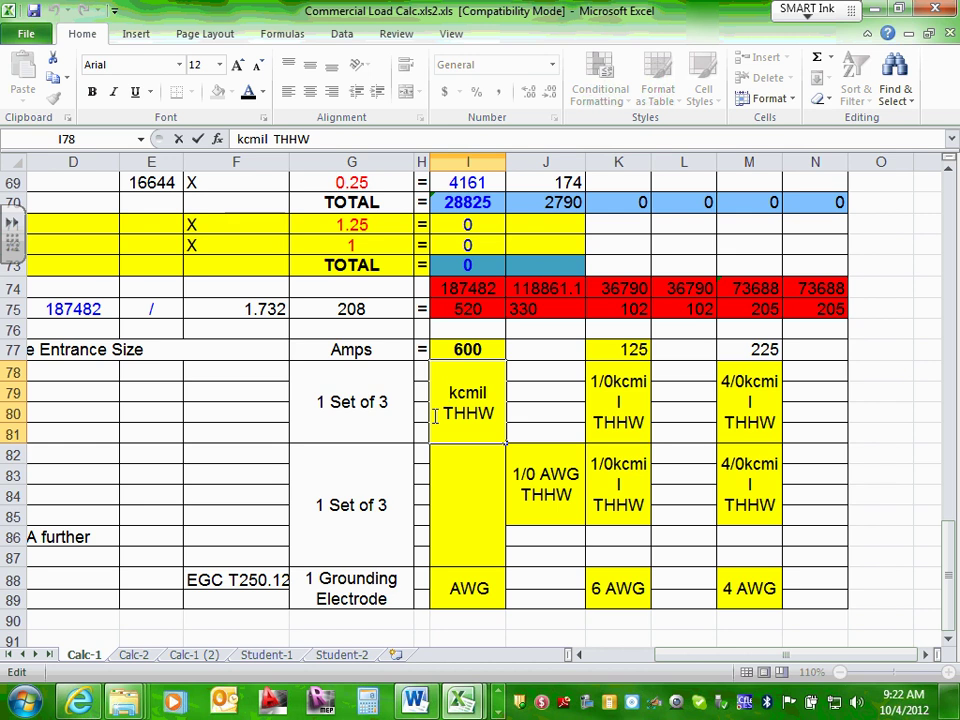
{"action": "left_click", "coordinate": [380, 402]}
{"action": "double_click", "coordinate": [382, 403]}
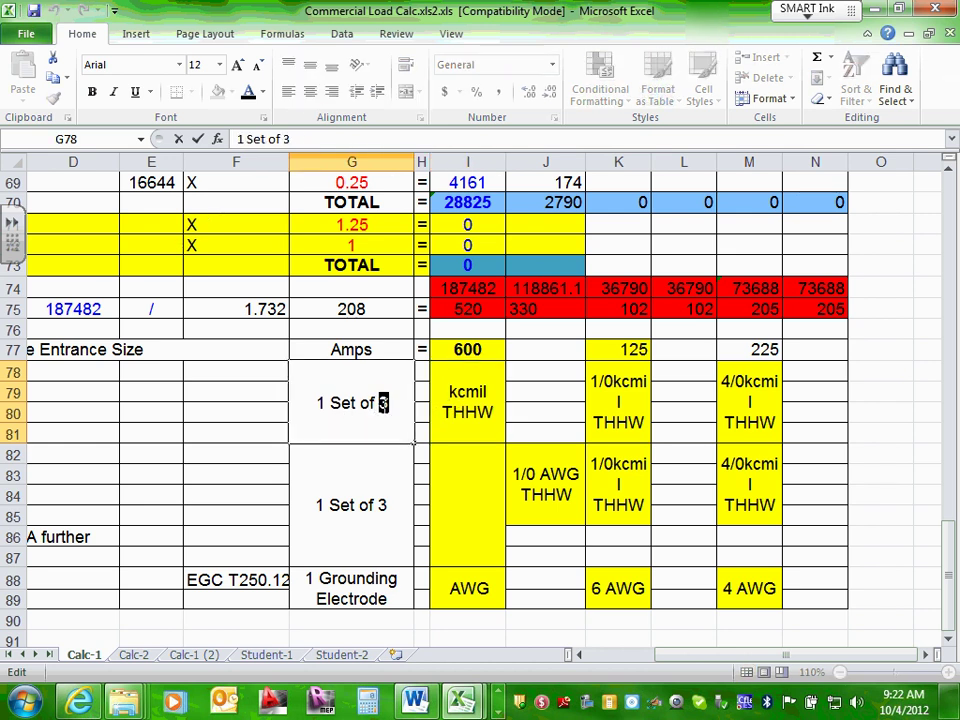
{"action": "type", "text": "2"}
Complete the service conductor size in I78 as "350kcmil THHW"
{"action": "left_click", "coordinate": [452, 392]}
{"action": "double_click", "coordinate": [452, 392]}
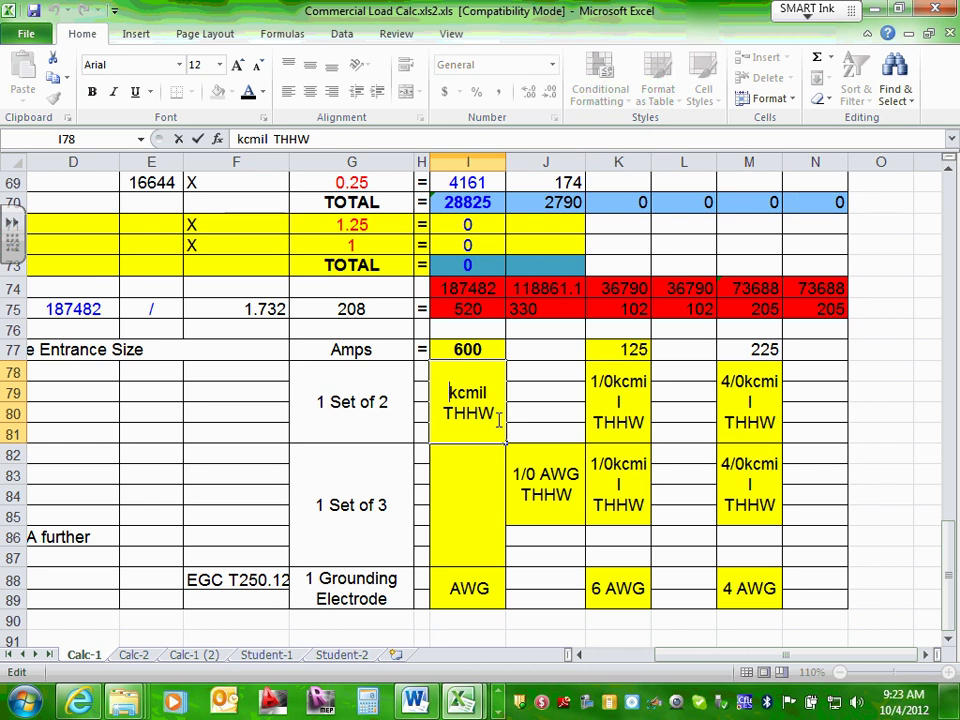
{"action": "type", "text": "350"}
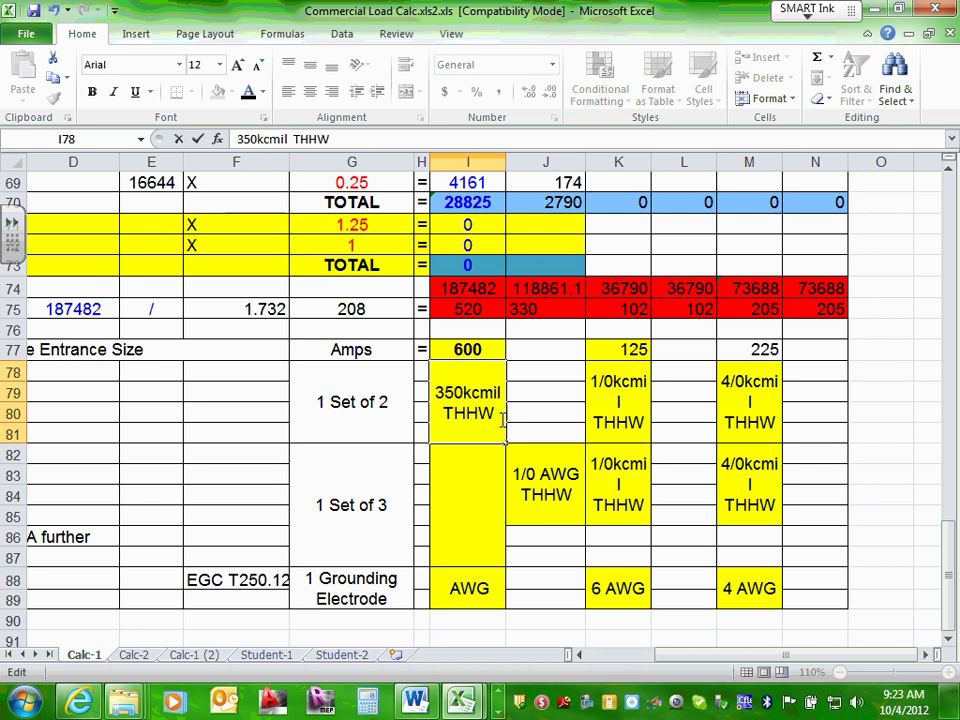
{"action": "left_click", "coordinate": [468, 463]}
{"action": "left_click", "coordinate": [467, 405]}
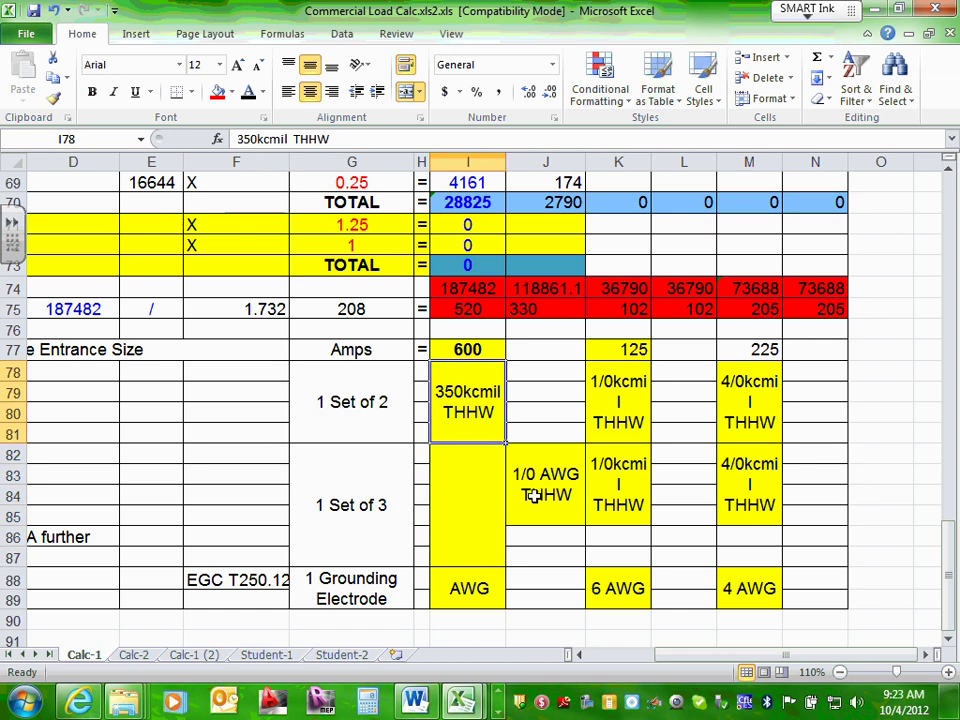
Change the neutral conductor set entry in G82 to "1 Set of 2"
{"action": "left_click", "coordinate": [383, 506]}
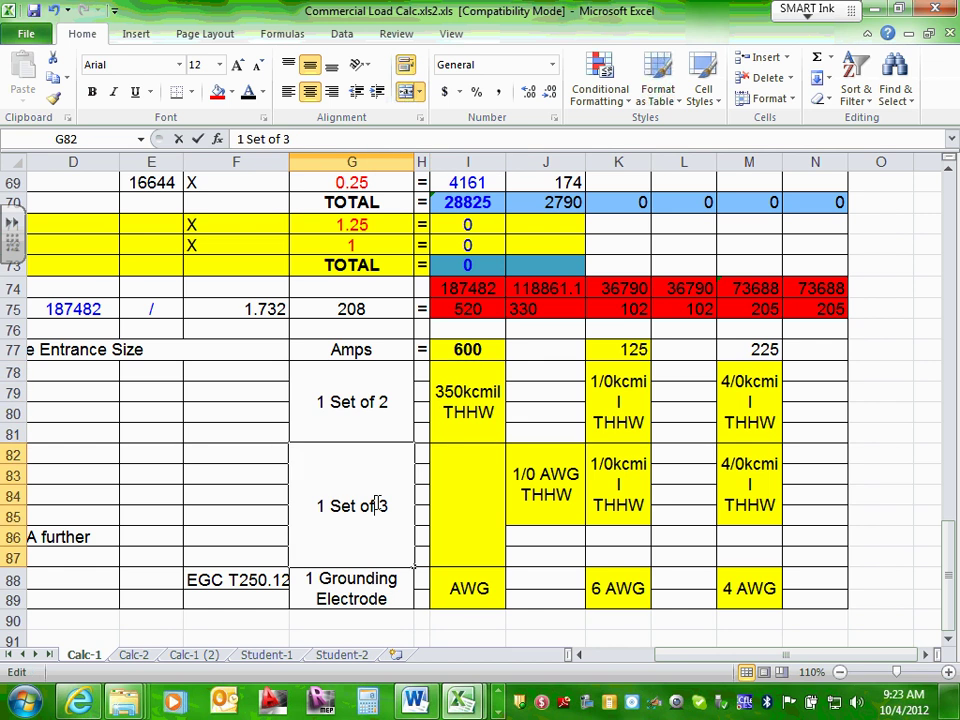
{"action": "double_click", "coordinate": [383, 506]}
{"action": "double_click", "coordinate": [383, 505]}
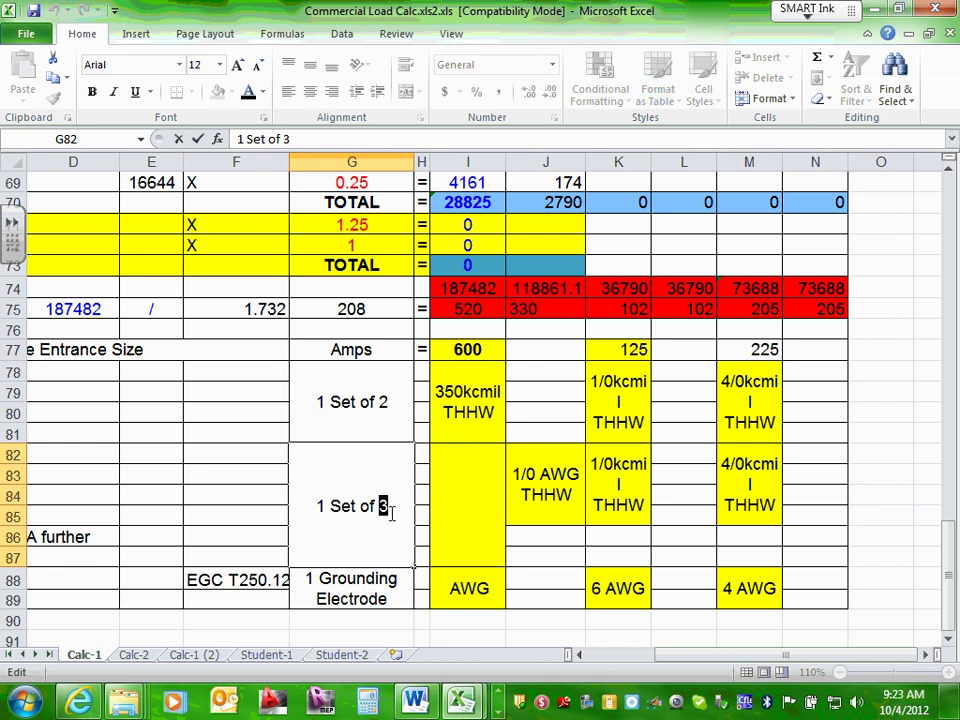
{"action": "type", "text": "2"}
{"action": "left_click", "coordinate": [253, 470]}
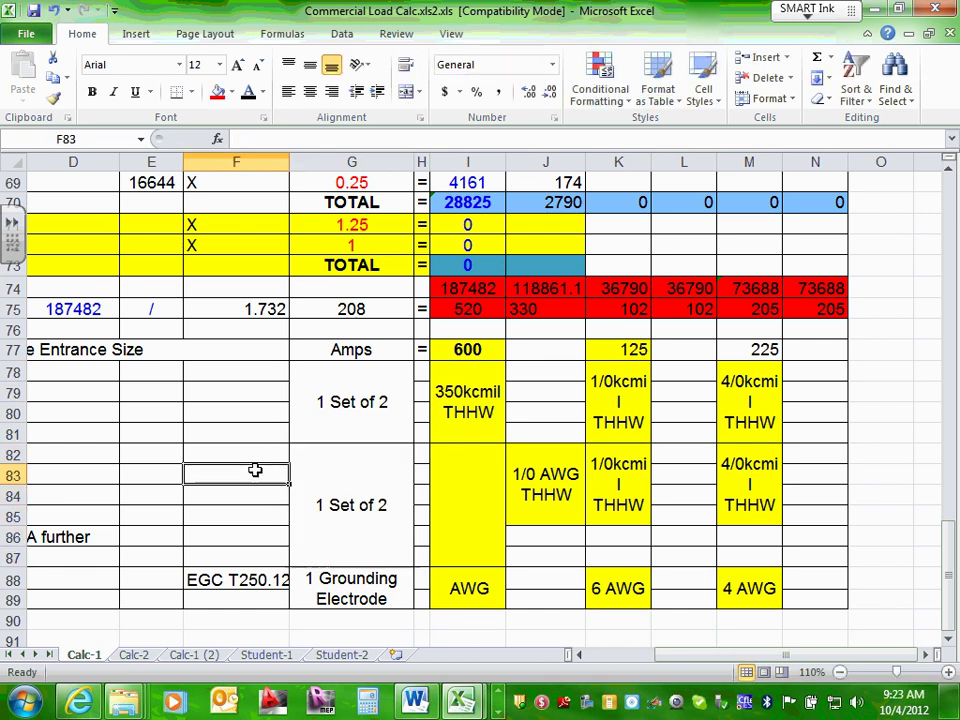
Check the neutral amperage formula in J75 and change the neutral conductor size in J82 to "2/0 AWG THHW"
{"action": "left_click", "coordinate": [553, 490]}
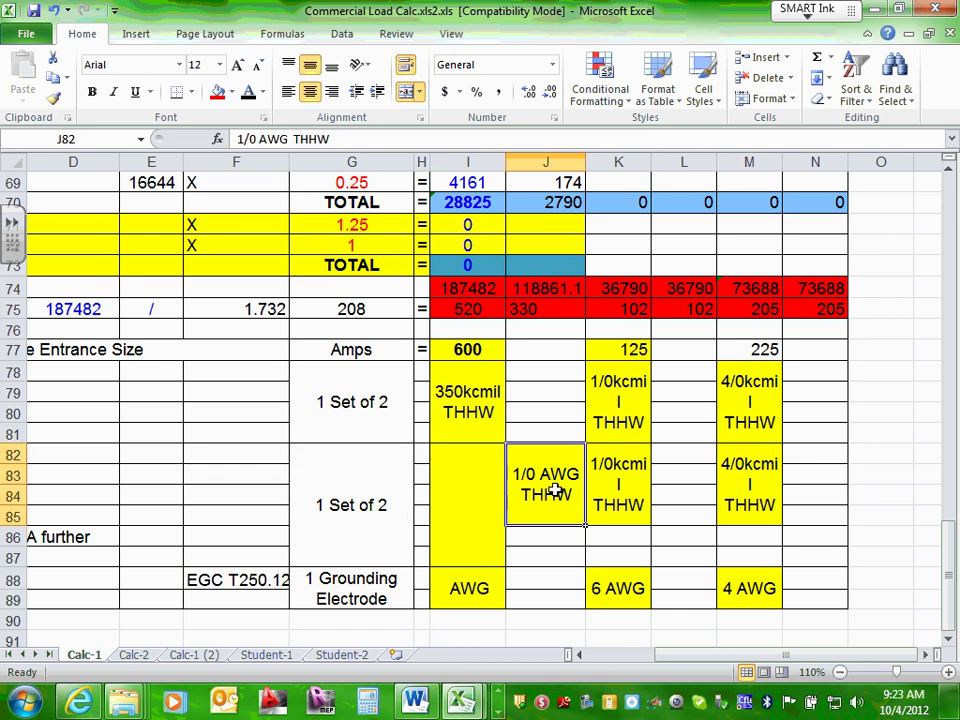
{"action": "left_click", "coordinate": [531, 309]}
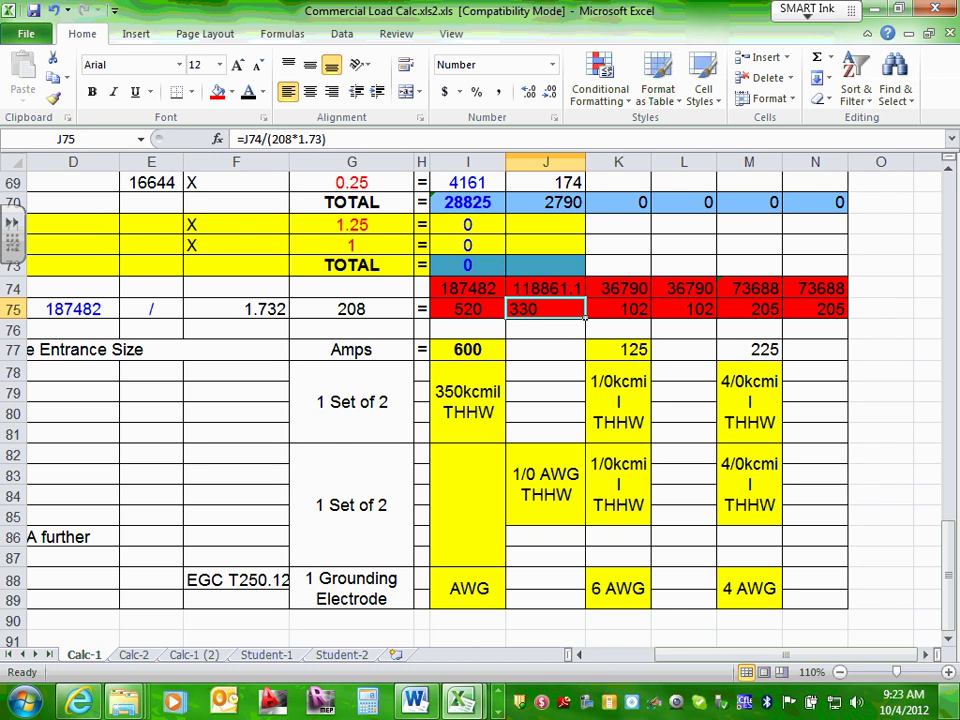
{"action": "double_click", "coordinate": [521, 475]}
{"action": "left_click_drag", "start_coordinate": [519, 475], "coordinate": [508, 475]}
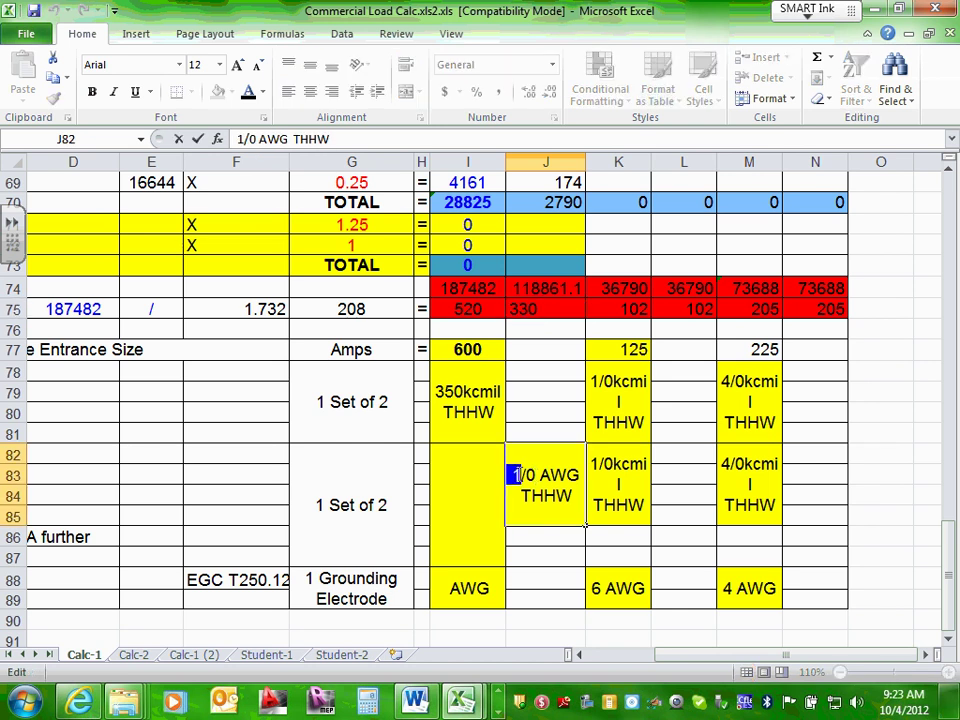
{"action": "type", "text": "2"}
{"action": "left_click", "coordinate": [551, 538]}
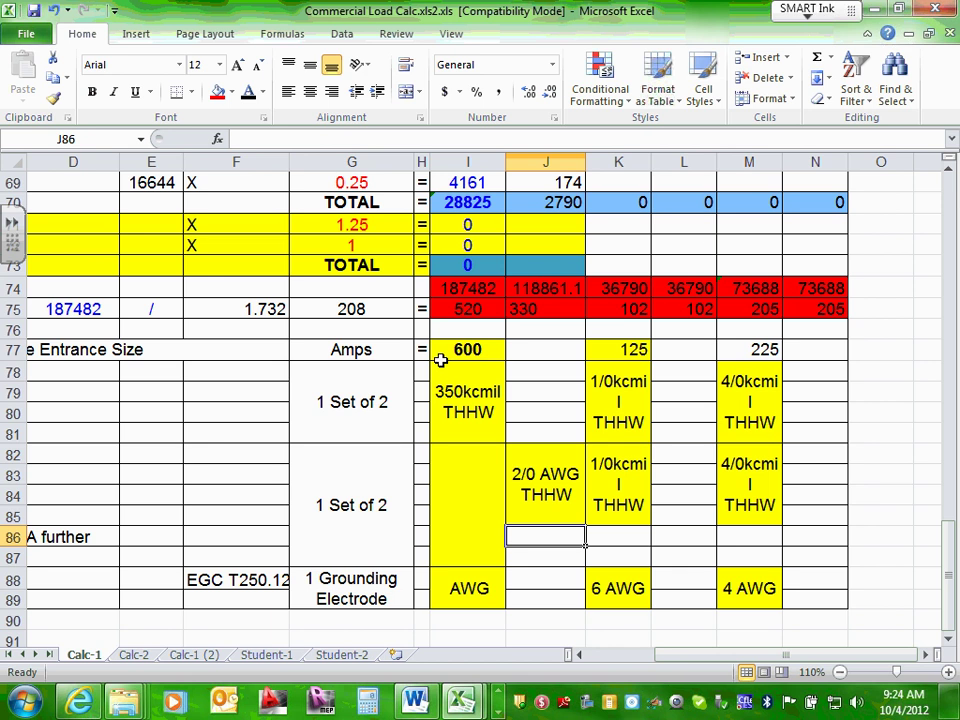
Replace the grounding electrode conductor label in G88 with "1 GEC/EGC"
{"action": "scroll", "coordinate": [431, 372], "scroll_direction": "down", "scroll_amount": 2}
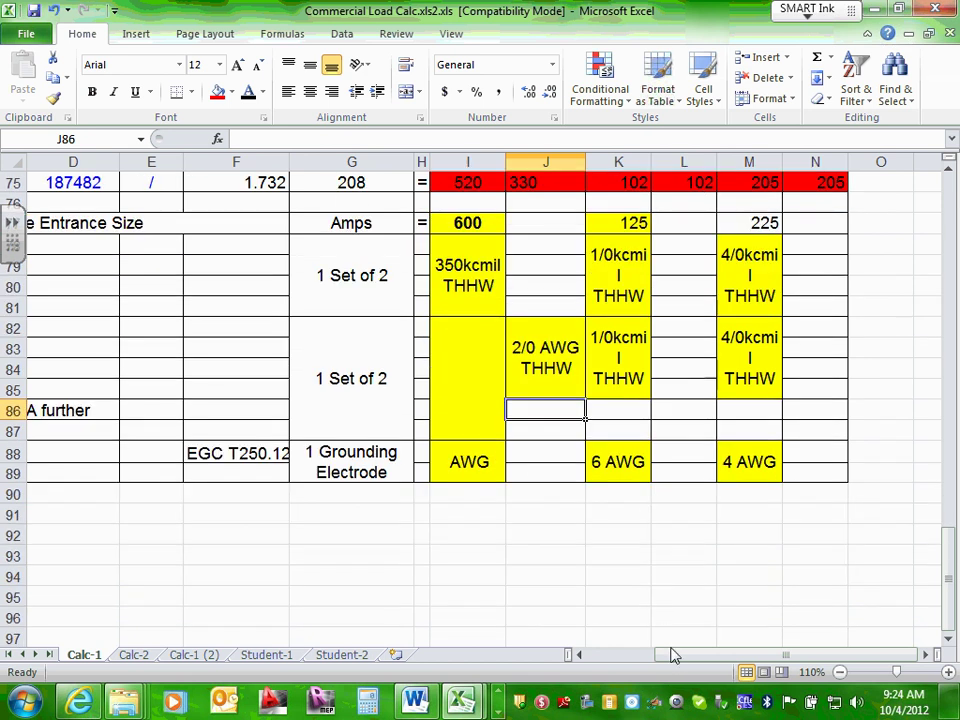
{"action": "left_click_drag", "start_coordinate": [678, 657], "coordinate": [654, 712]}
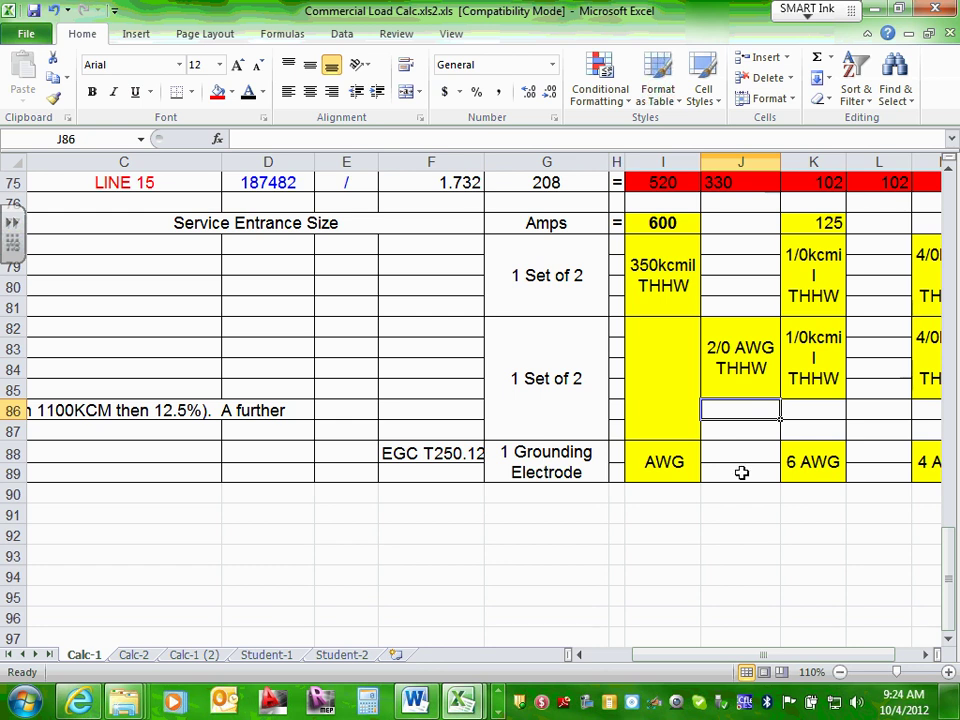
{"action": "left_click", "coordinate": [797, 463]}
{"action": "scroll", "coordinate": [797, 463], "scroll_direction": "up", "scroll_amount": 1}
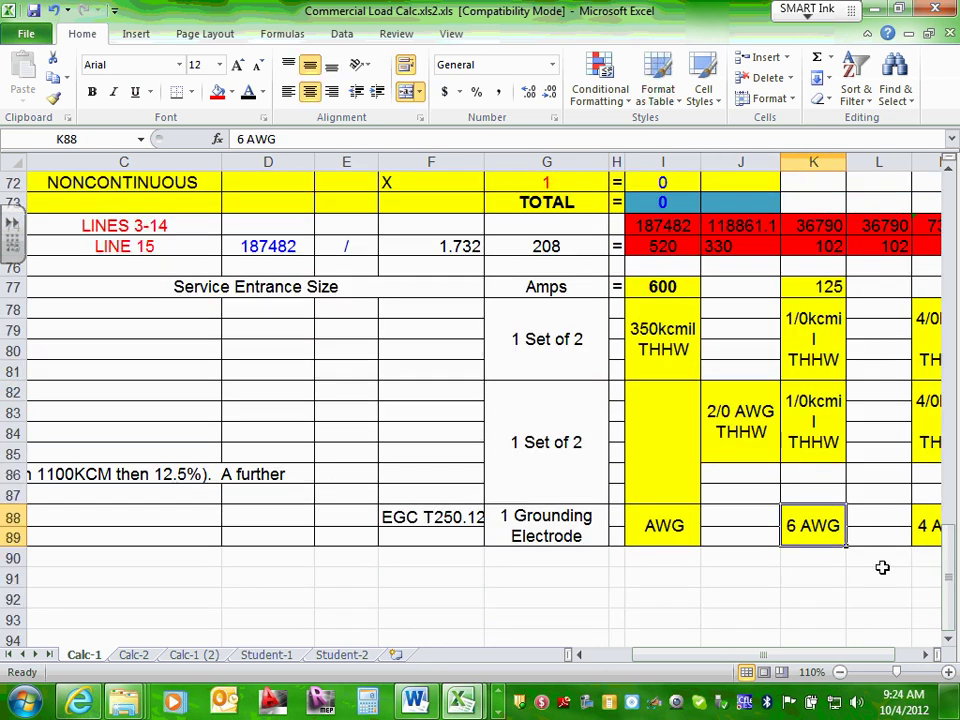
{"action": "scroll", "coordinate": [925, 668], "scroll_direction": "right", "scroll_amount": 3}
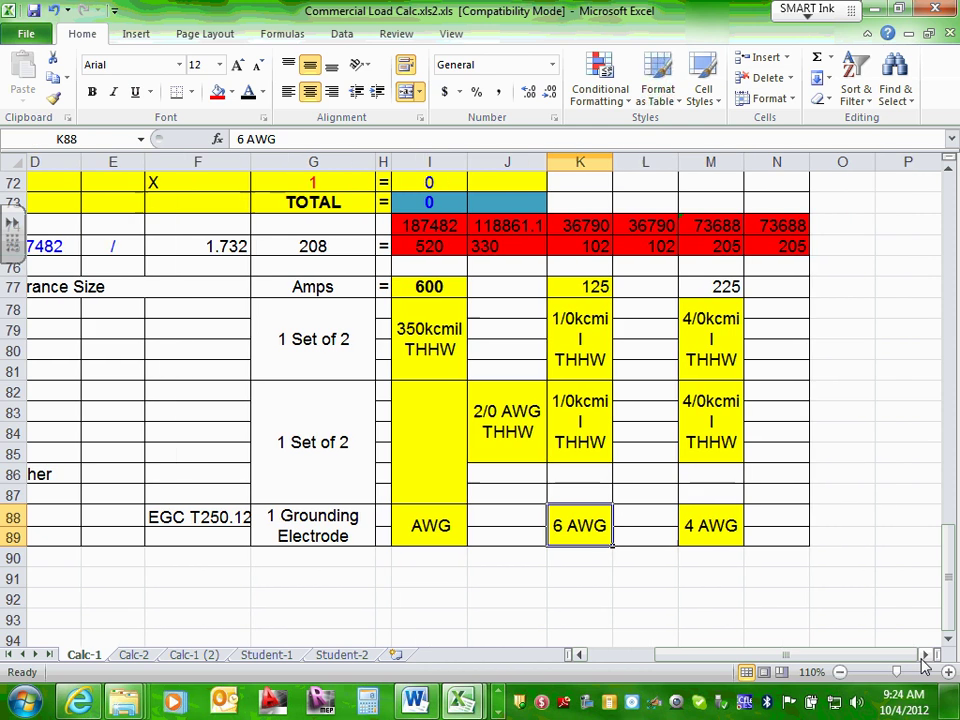
{"action": "left_click", "coordinate": [243, 516]}
{"action": "double_click", "coordinate": [246, 516]}
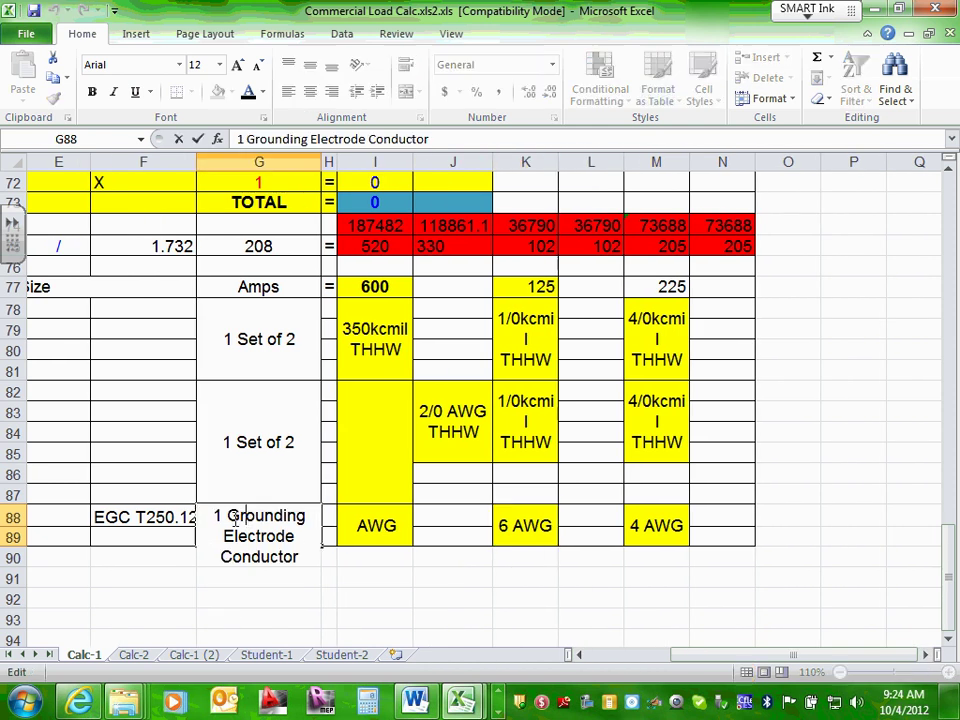
{"action": "left_click_drag", "start_coordinate": [228, 516], "coordinate": [301, 557]}
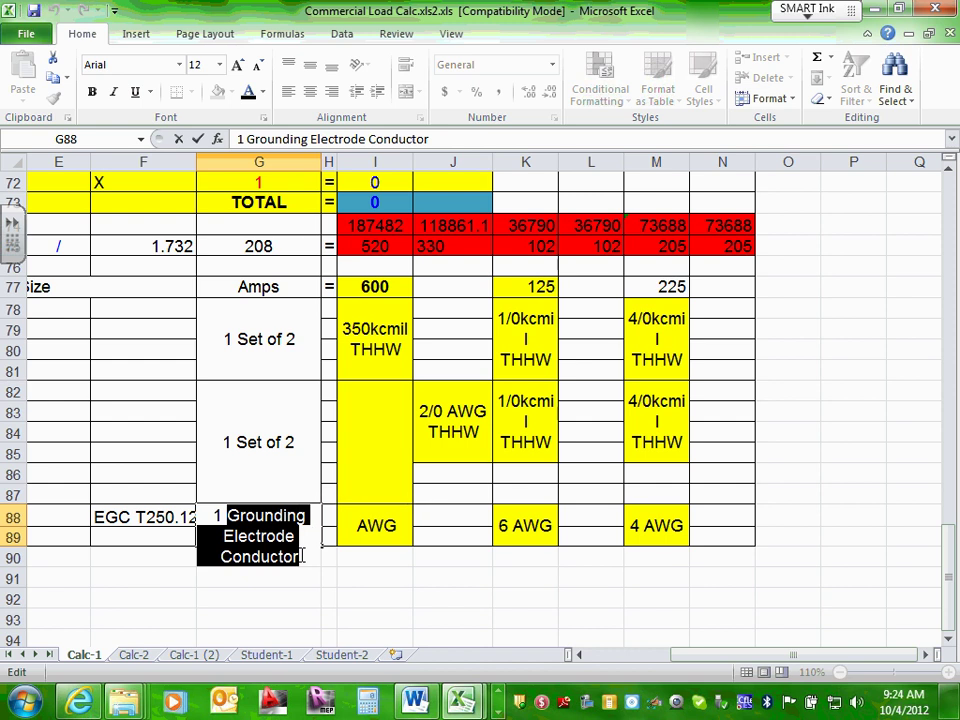
{"action": "type", "text": "GE"}
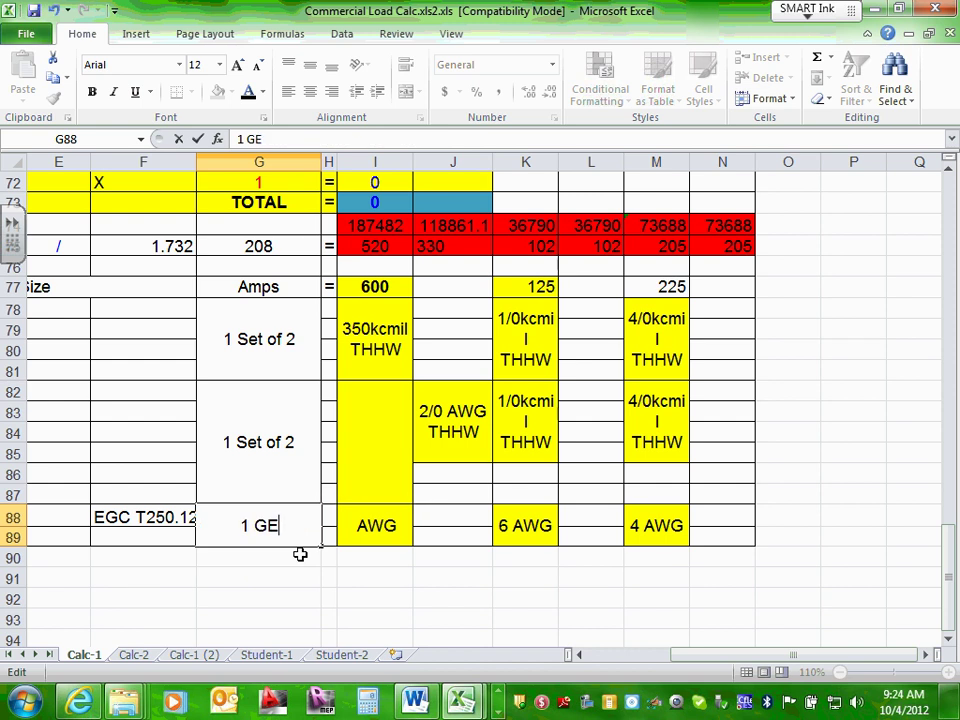
{"action": "type", "text": "C/E"}
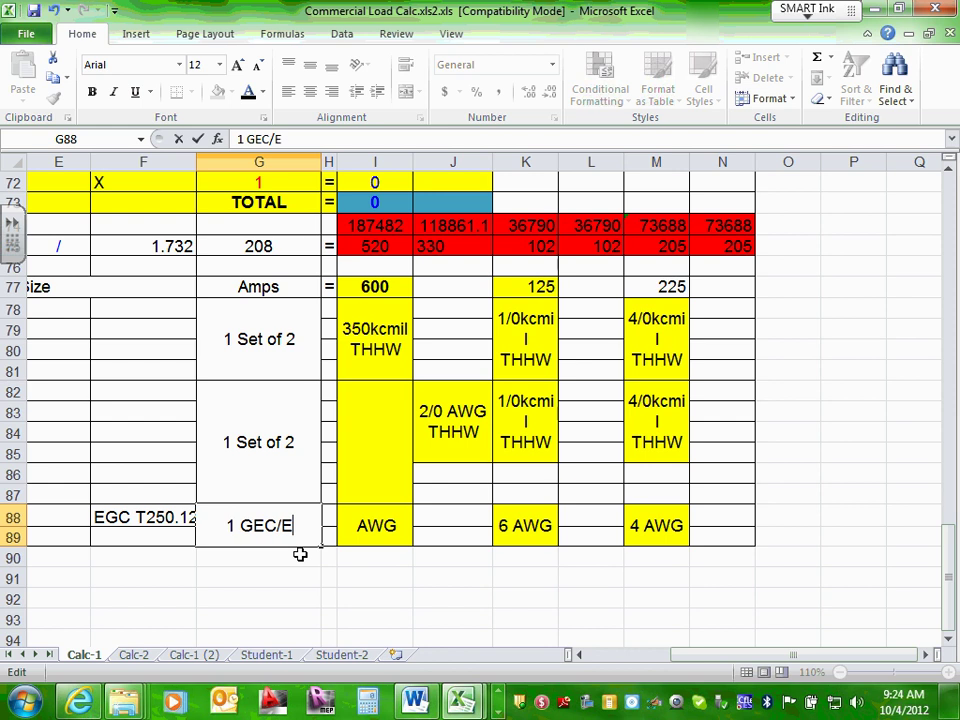
{"action": "type", "text": "GC"}
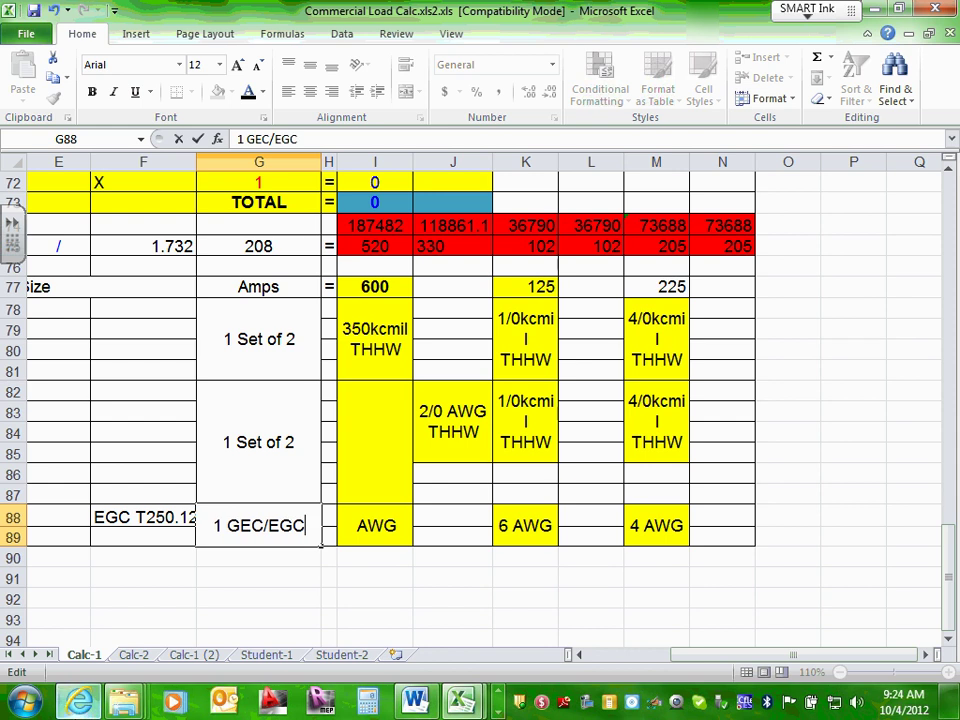
{"action": "left_click", "coordinate": [304, 576]}
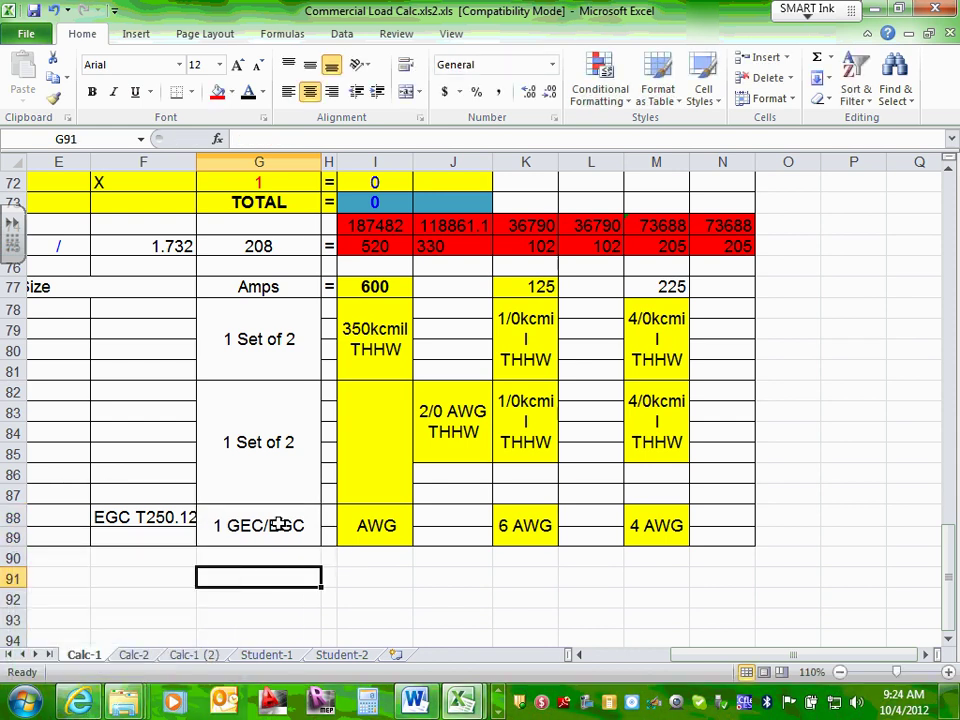
Copy the 2/0 AWG THHW neutral size from J82 into the grounding conductor cell I88
{"action": "left_click", "coordinate": [388, 522]}
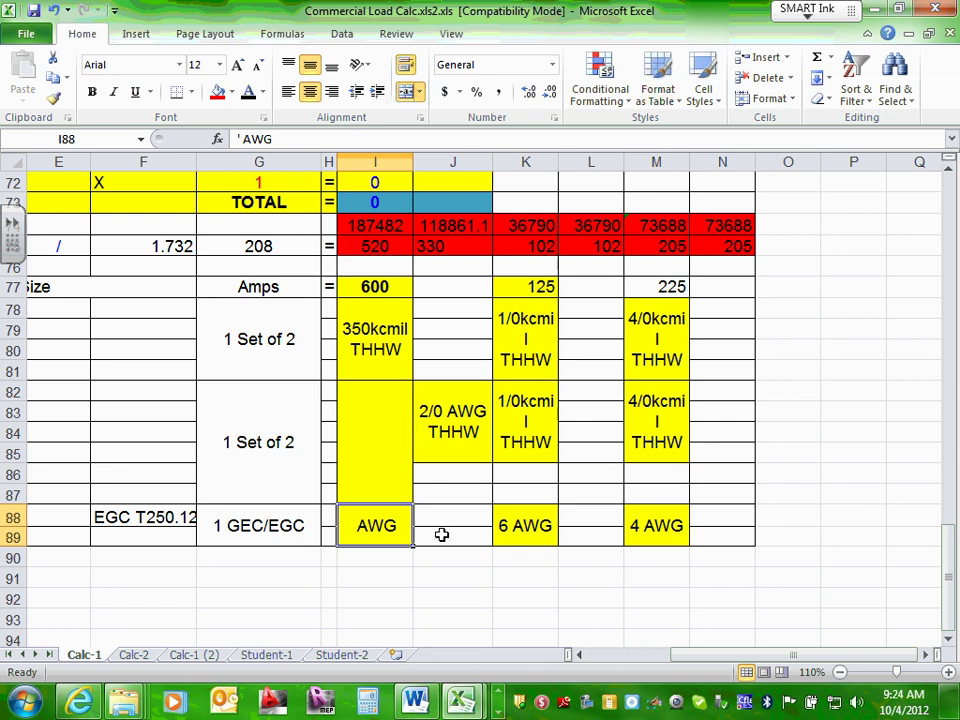
{"action": "double_click", "coordinate": [363, 526]}
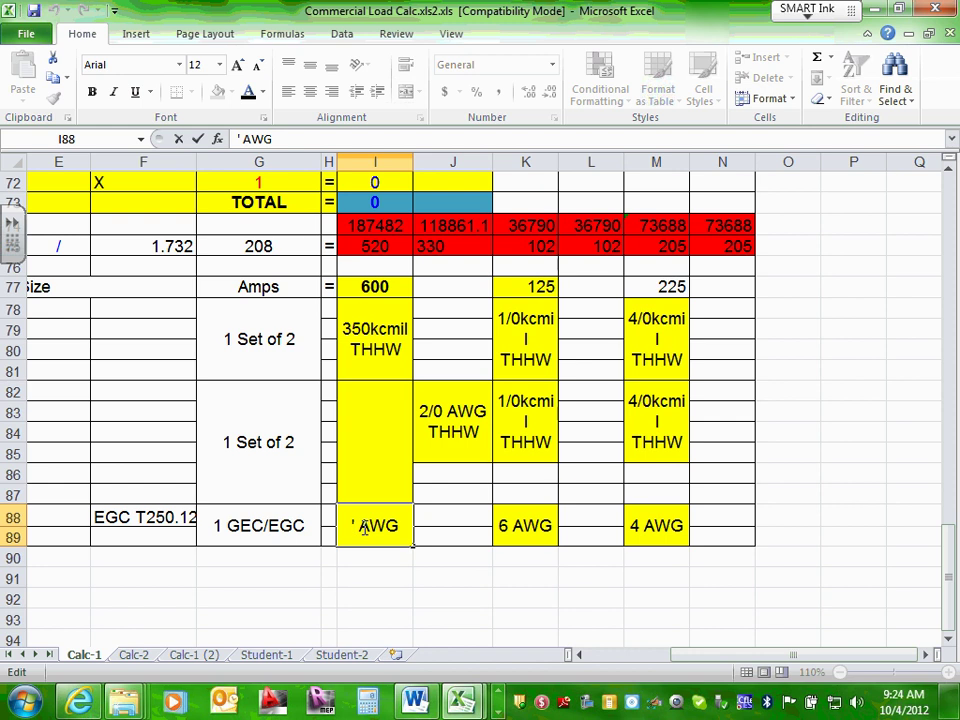
{"action": "left_click", "coordinate": [447, 422]}
{"action": "right_click", "coordinate": [447, 422]}
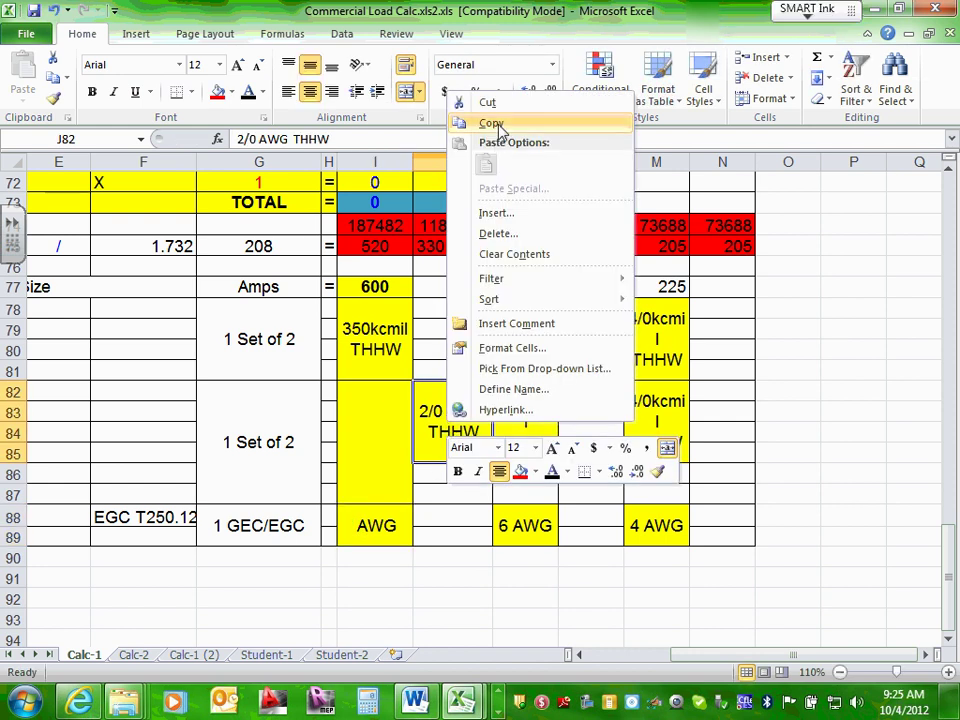
{"action": "left_click", "coordinate": [458, 122]}
{"action": "left_click", "coordinate": [381, 527]}
{"action": "right_click", "coordinate": [381, 527]}
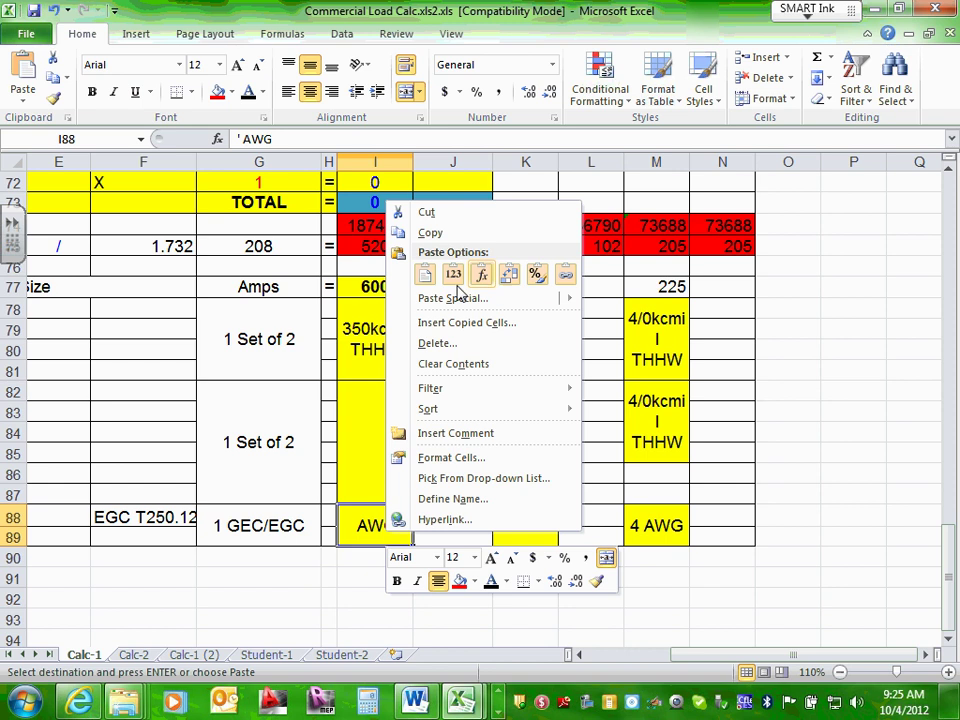
{"action": "left_click", "coordinate": [426, 276]}
{"action": "left_click", "coordinate": [456, 579]}
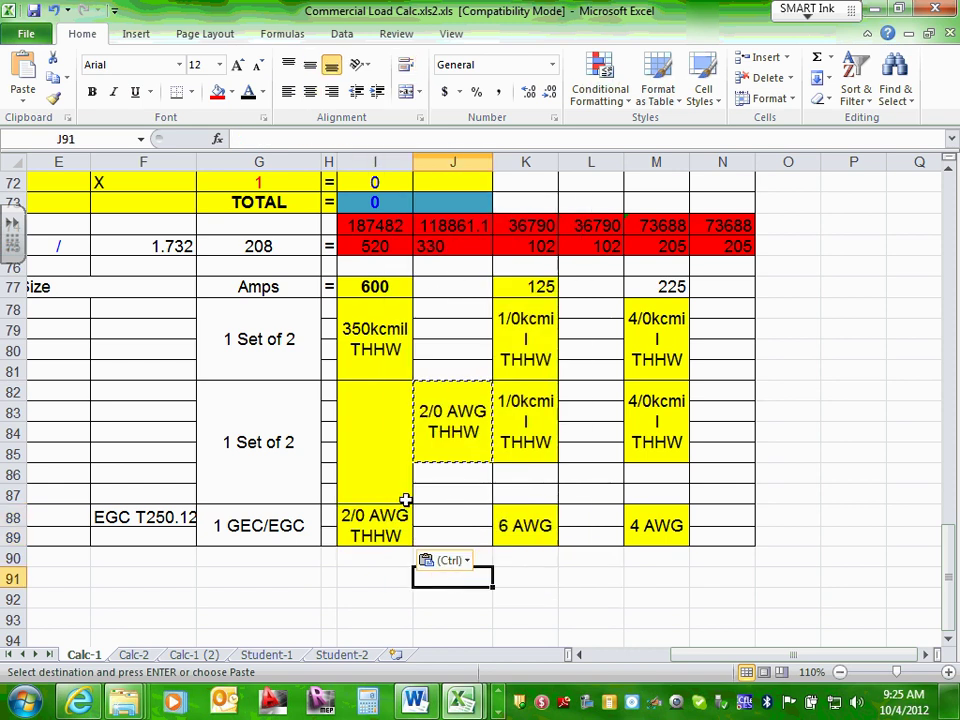
{"action": "key", "text": "Escape"}
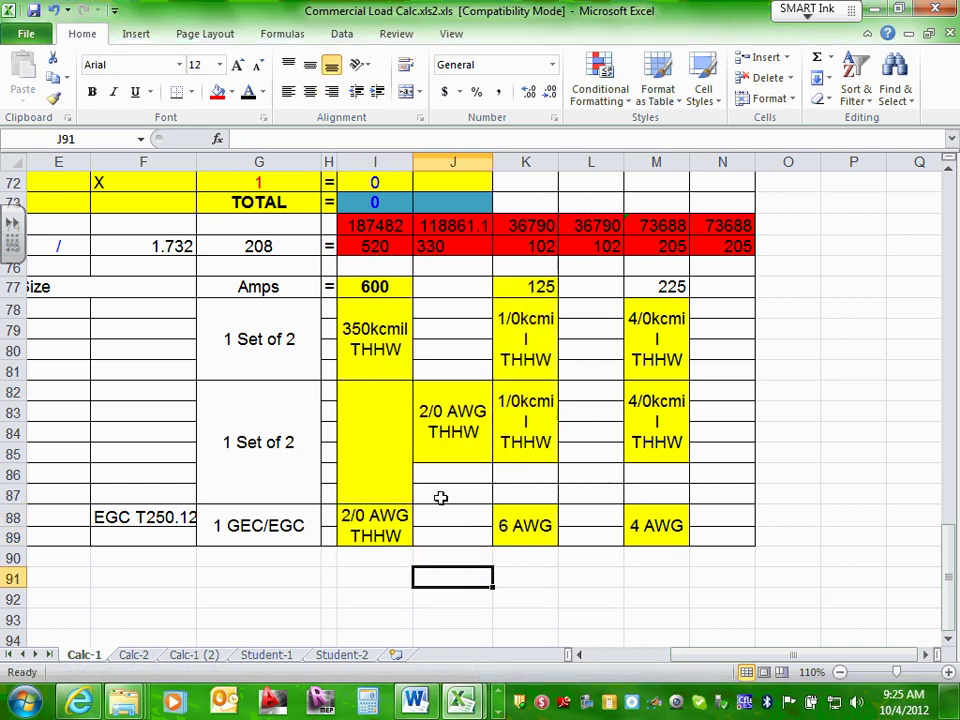
Widen column F so the full "EGC T250.122" note in F88 fits
{"action": "left_click", "coordinate": [525, 521]}
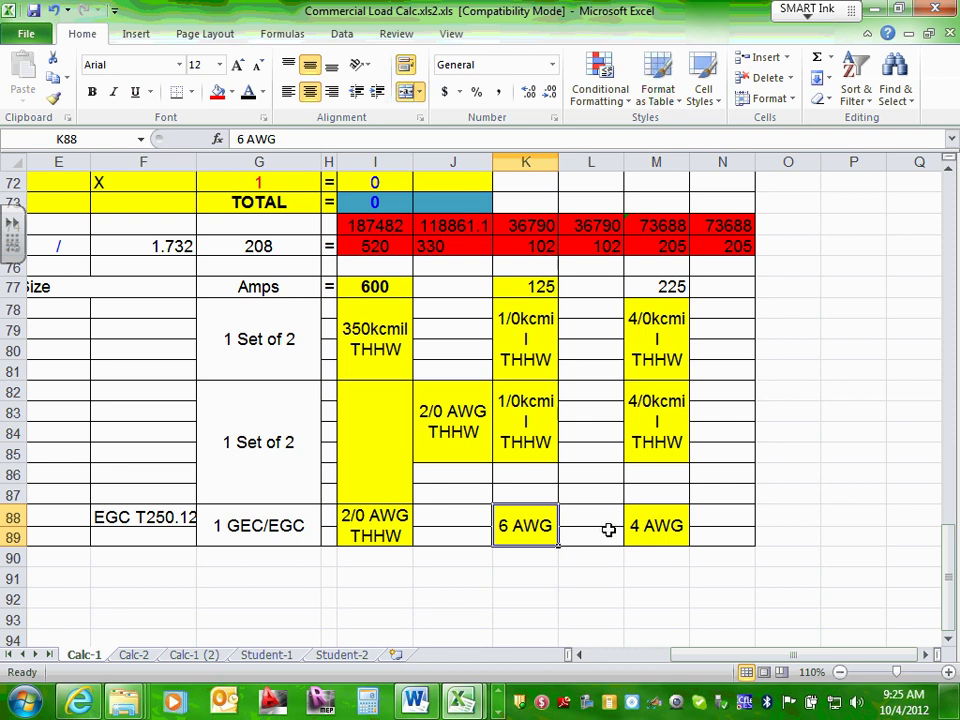
{"action": "left_click", "coordinate": [749, 564]}
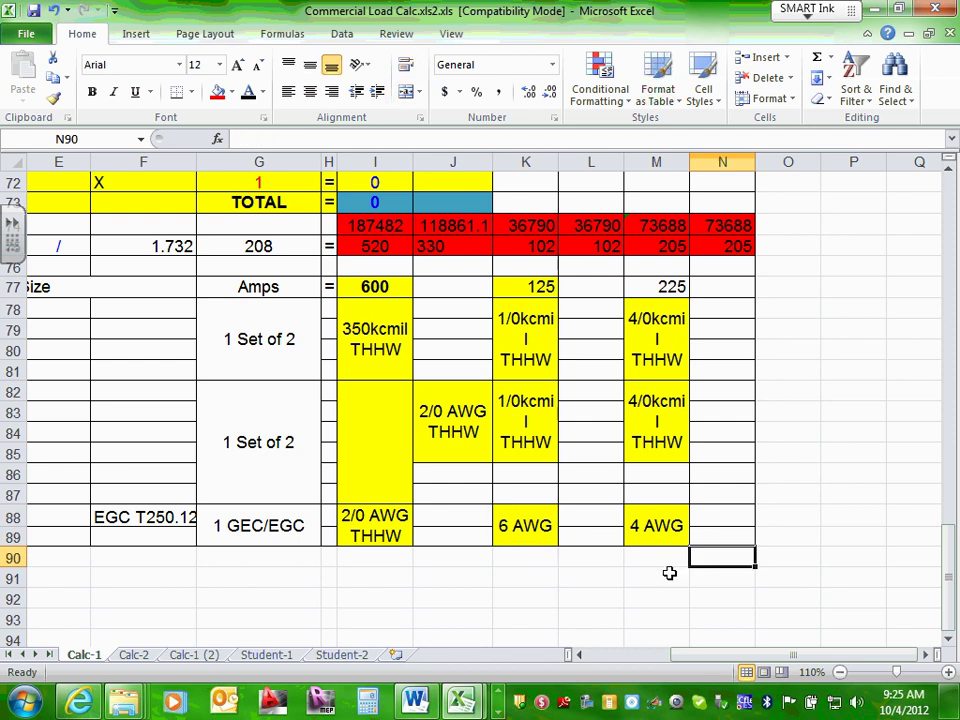
{"action": "left_click_drag", "start_coordinate": [193, 161], "coordinate": [209, 161]}
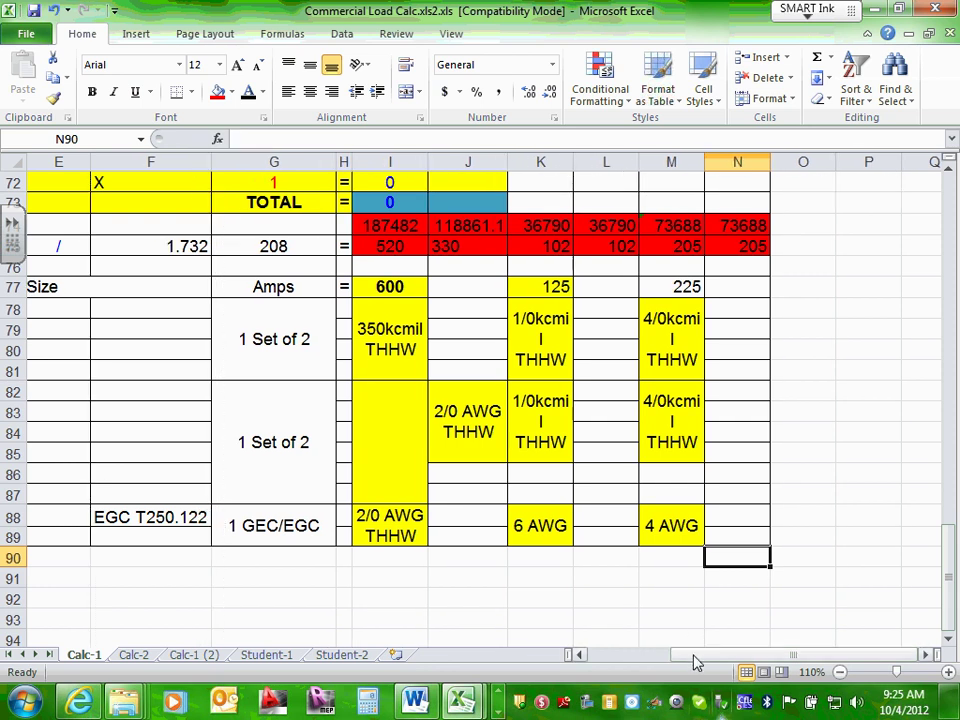
Review the line 14 to 20 descriptions and the calculation sheet from the load entries at row 1 down to the grounding sizes
{"action": "left_click_drag", "start_coordinate": [694, 655], "coordinate": [648, 670]}
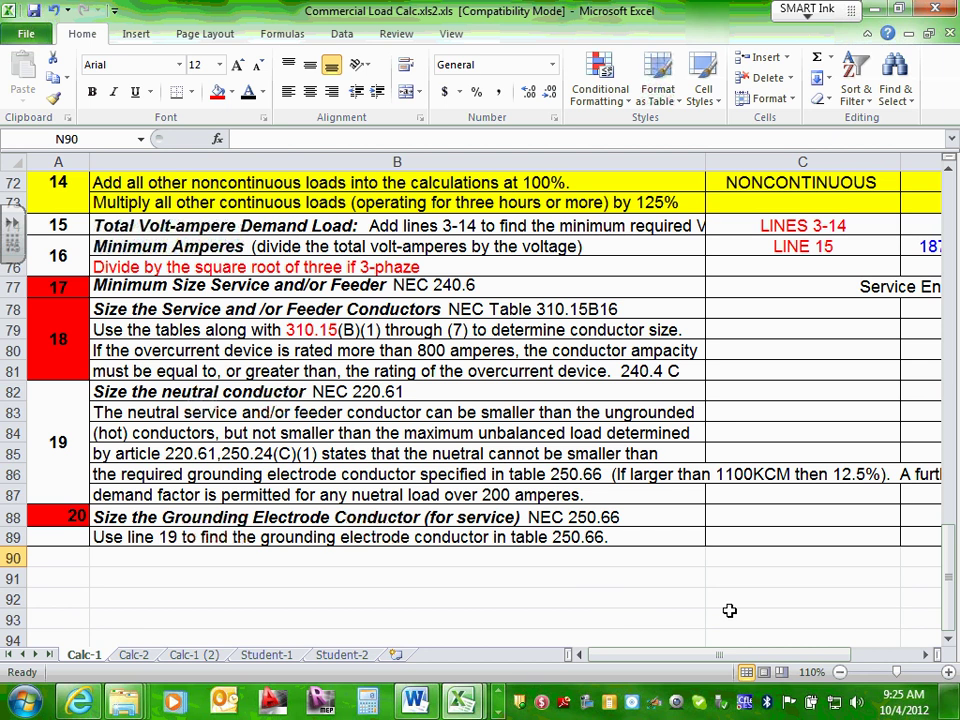
{"action": "left_click_drag", "start_coordinate": [830, 665], "coordinate": [889, 660]}
{"action": "left_click", "coordinate": [381, 619]}
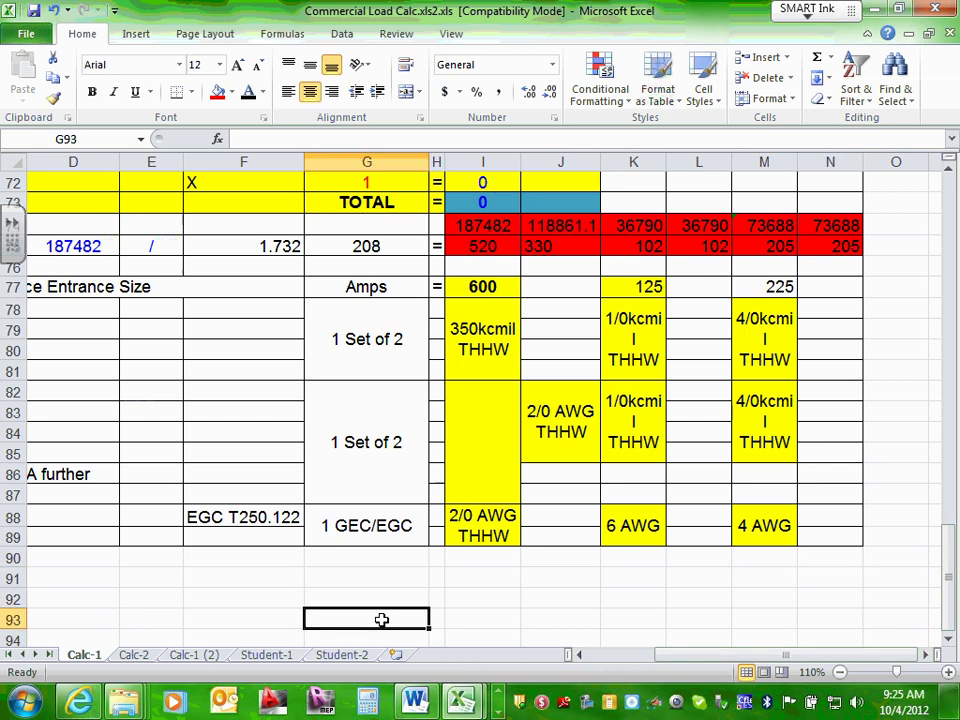
{"action": "scroll", "coordinate": [541, 153], "scroll_direction": "up", "scroll_amount": 20}
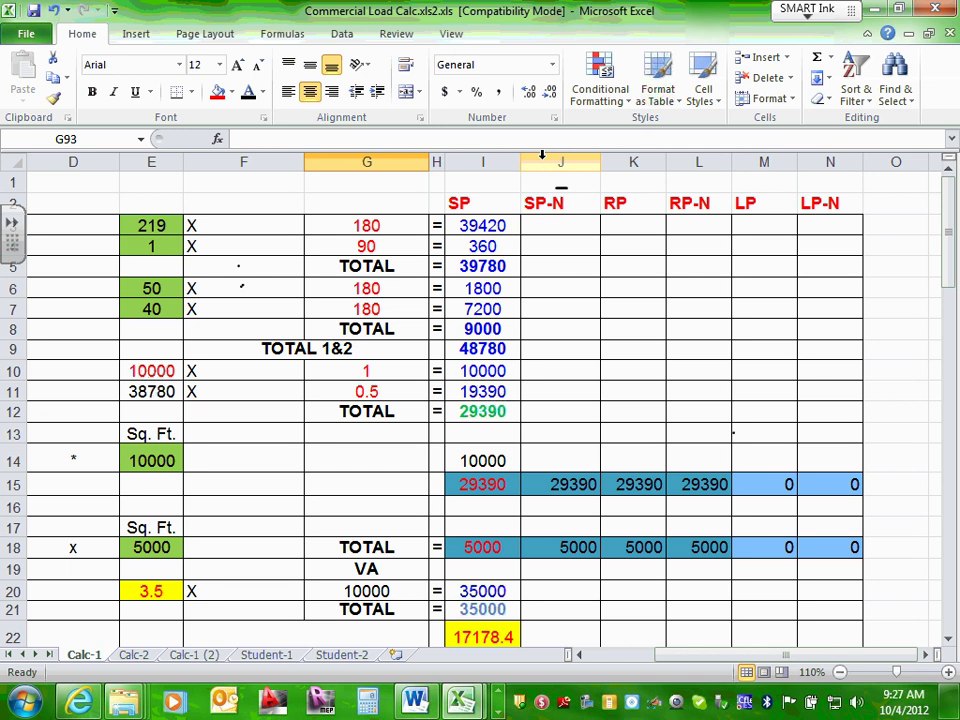
{"action": "scroll", "coordinate": [632, 359], "scroll_direction": "down", "scroll_amount": 7}
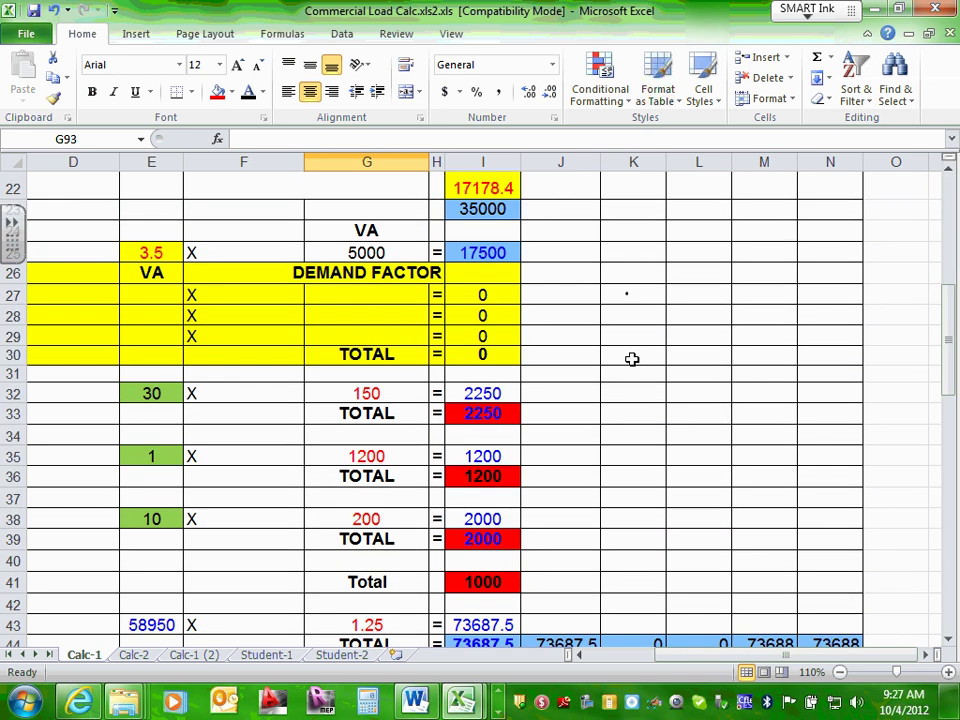
{"action": "scroll", "coordinate": [632, 359], "scroll_direction": "down", "scroll_amount": 20}
{"action": "scroll", "coordinate": [632, 359], "scroll_direction": "up", "scroll_amount": 5}
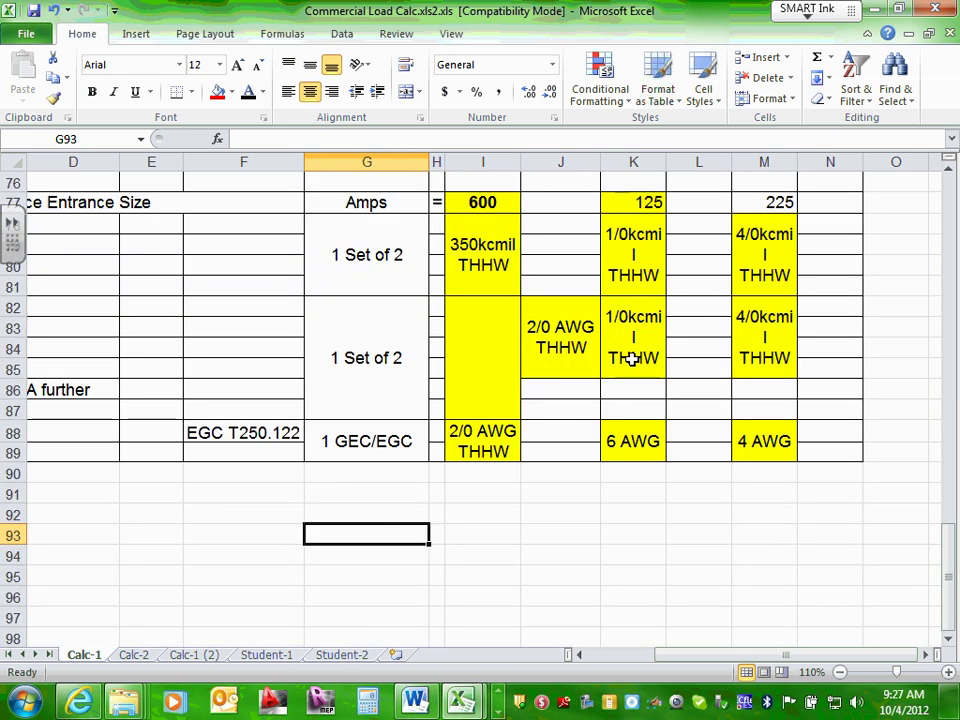